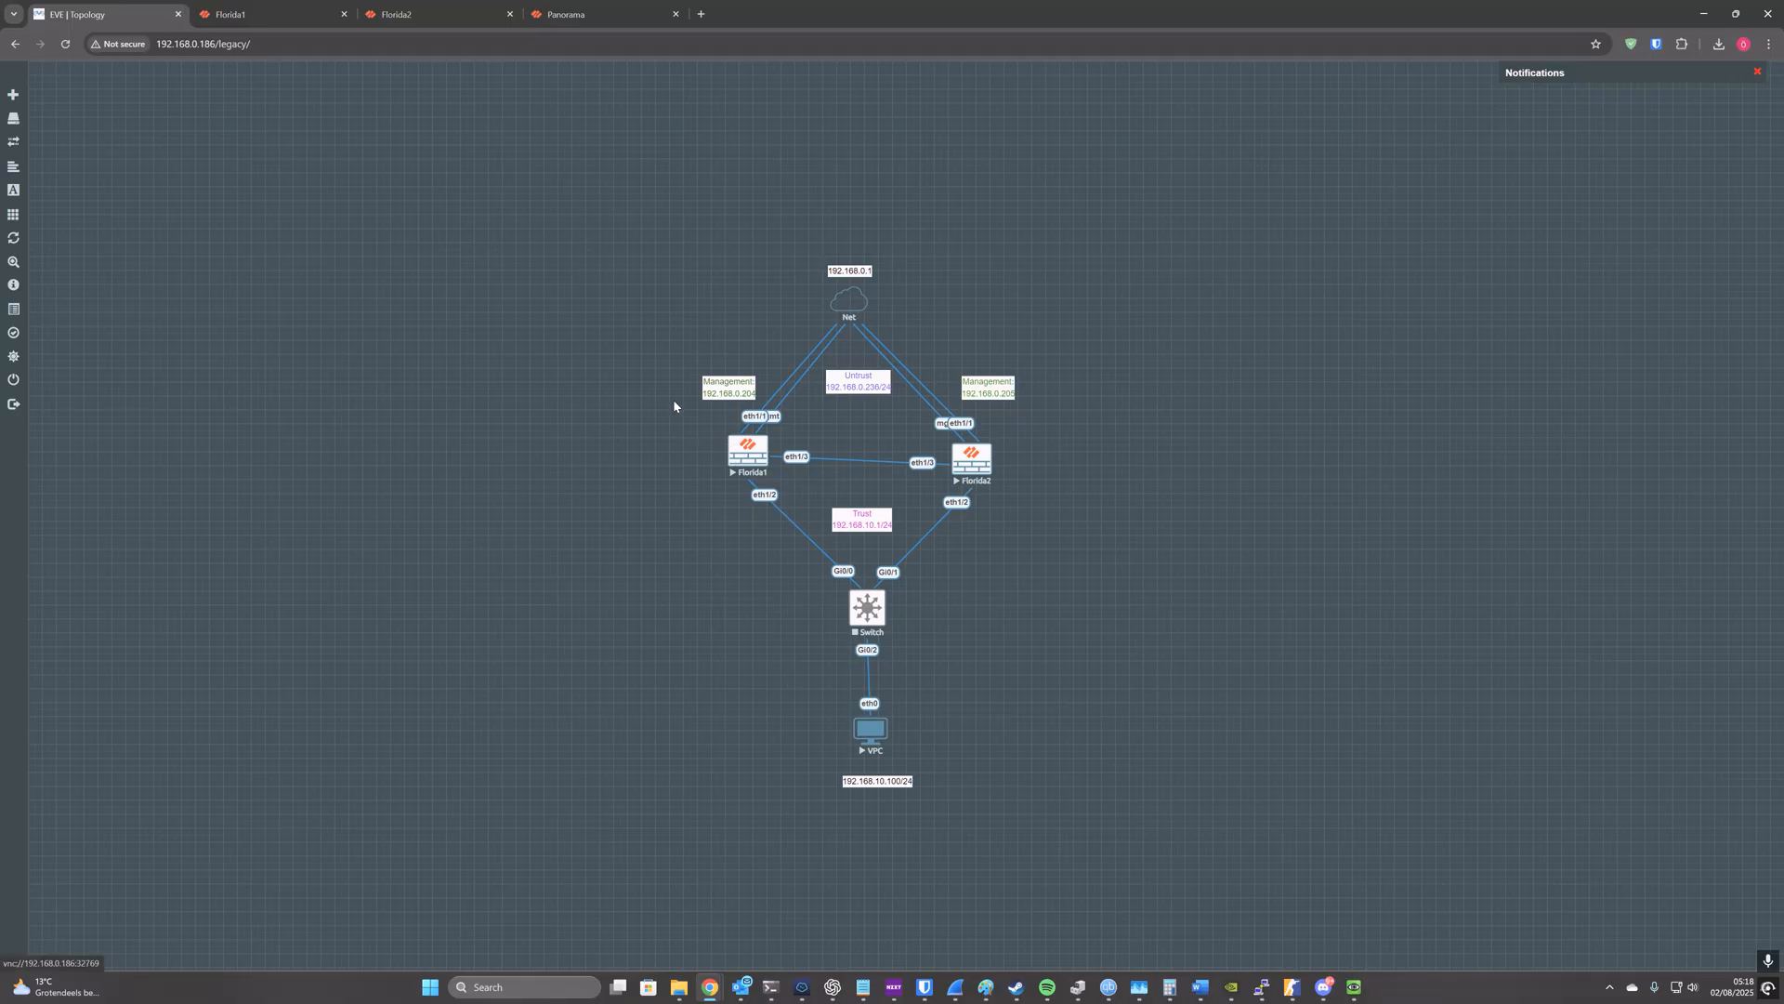
Step: Disable configuration sync in the high availability setup of the Florida1 firewall and commit all changes
{"action": "left_click", "coordinate": [290, 15]}
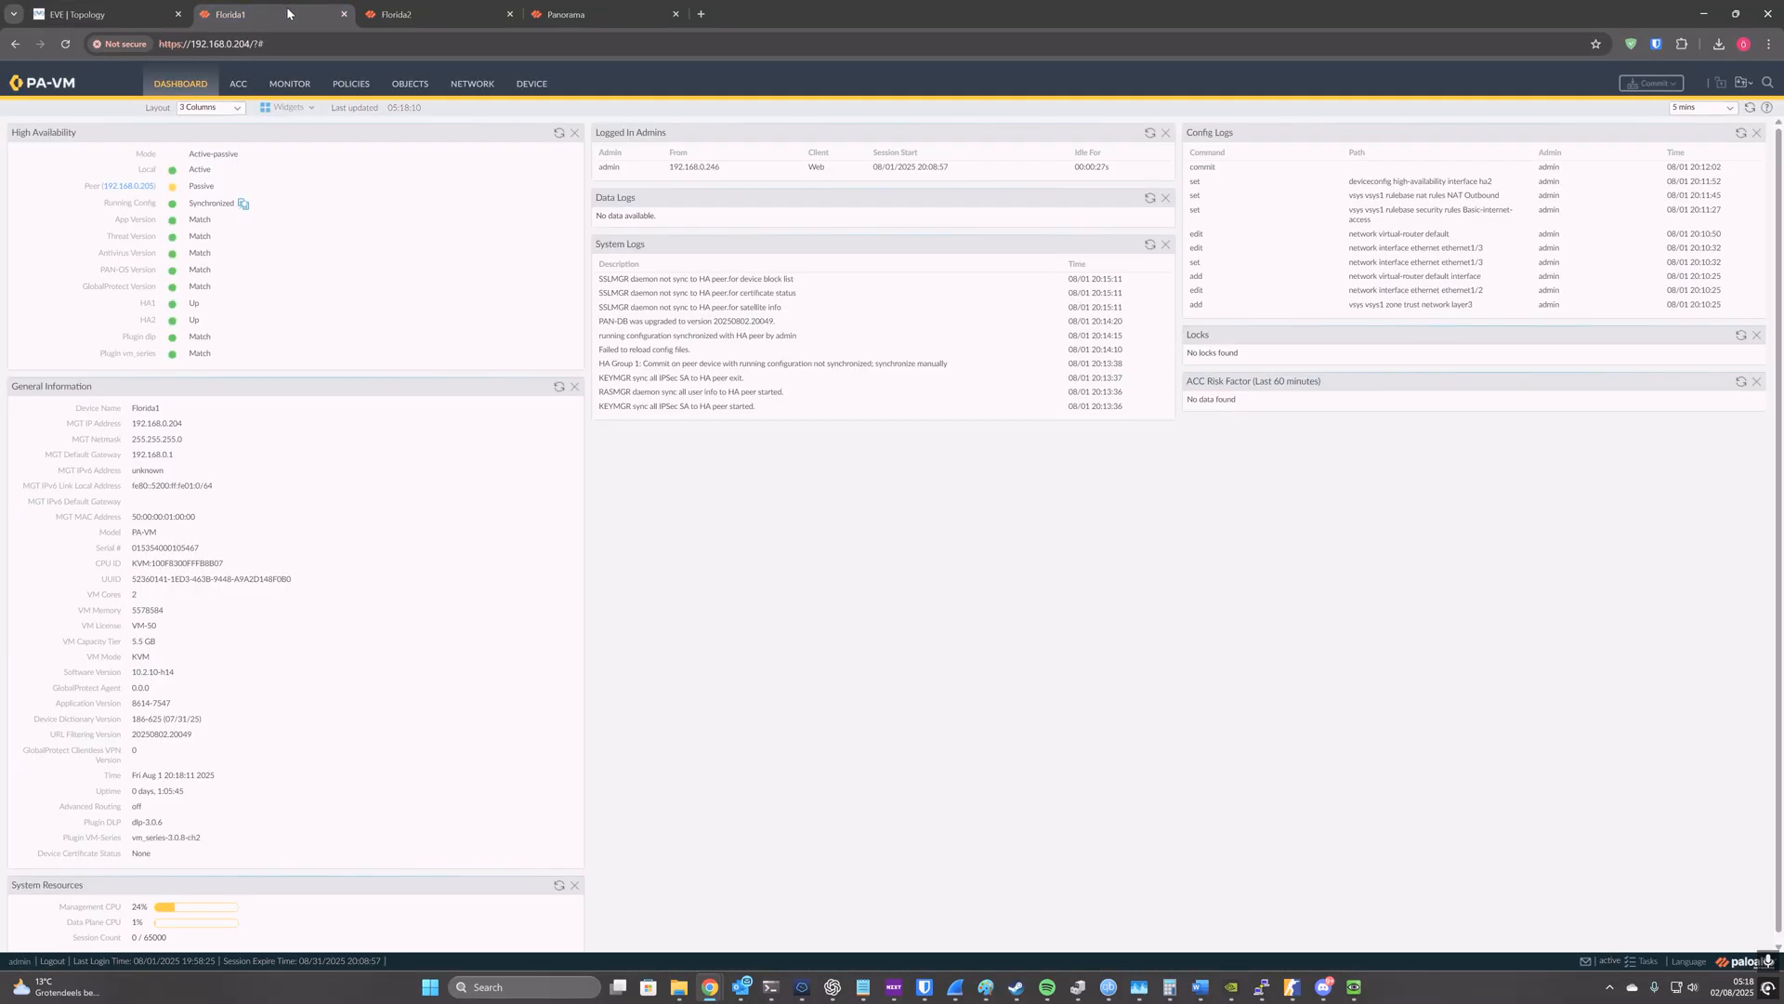
{"action": "left_click", "coordinate": [537, 87]}
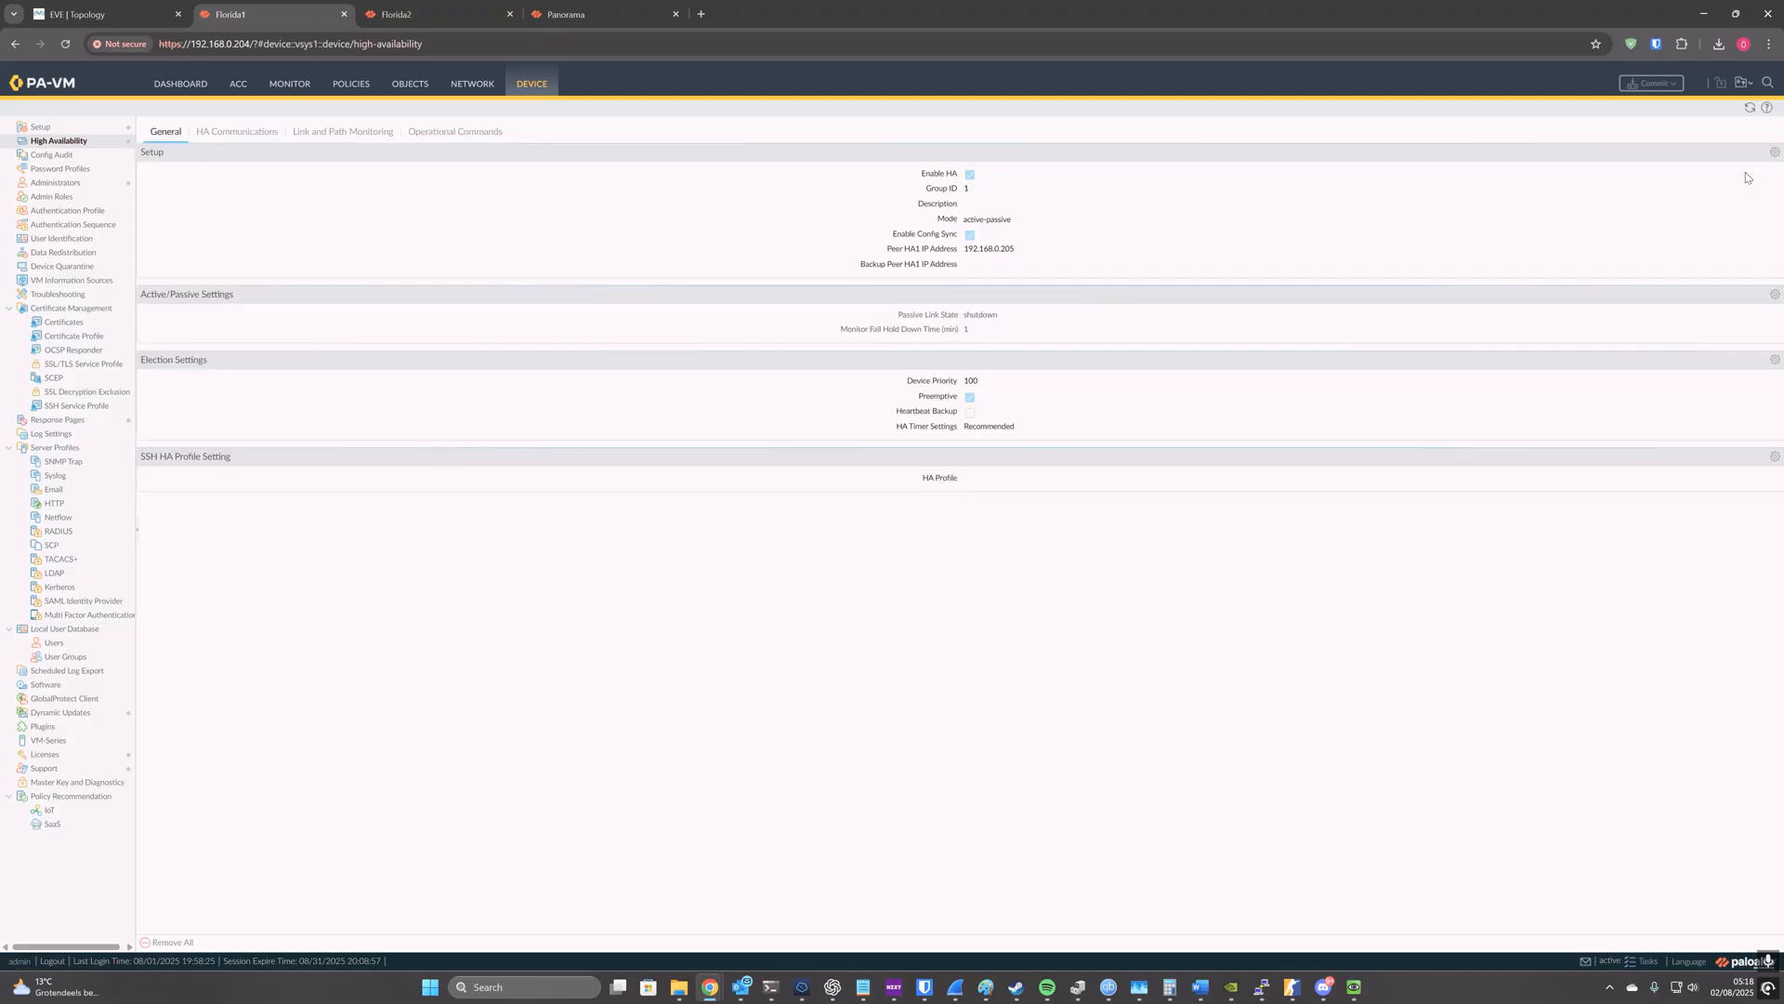
{"action": "left_click", "coordinate": [1774, 153]}
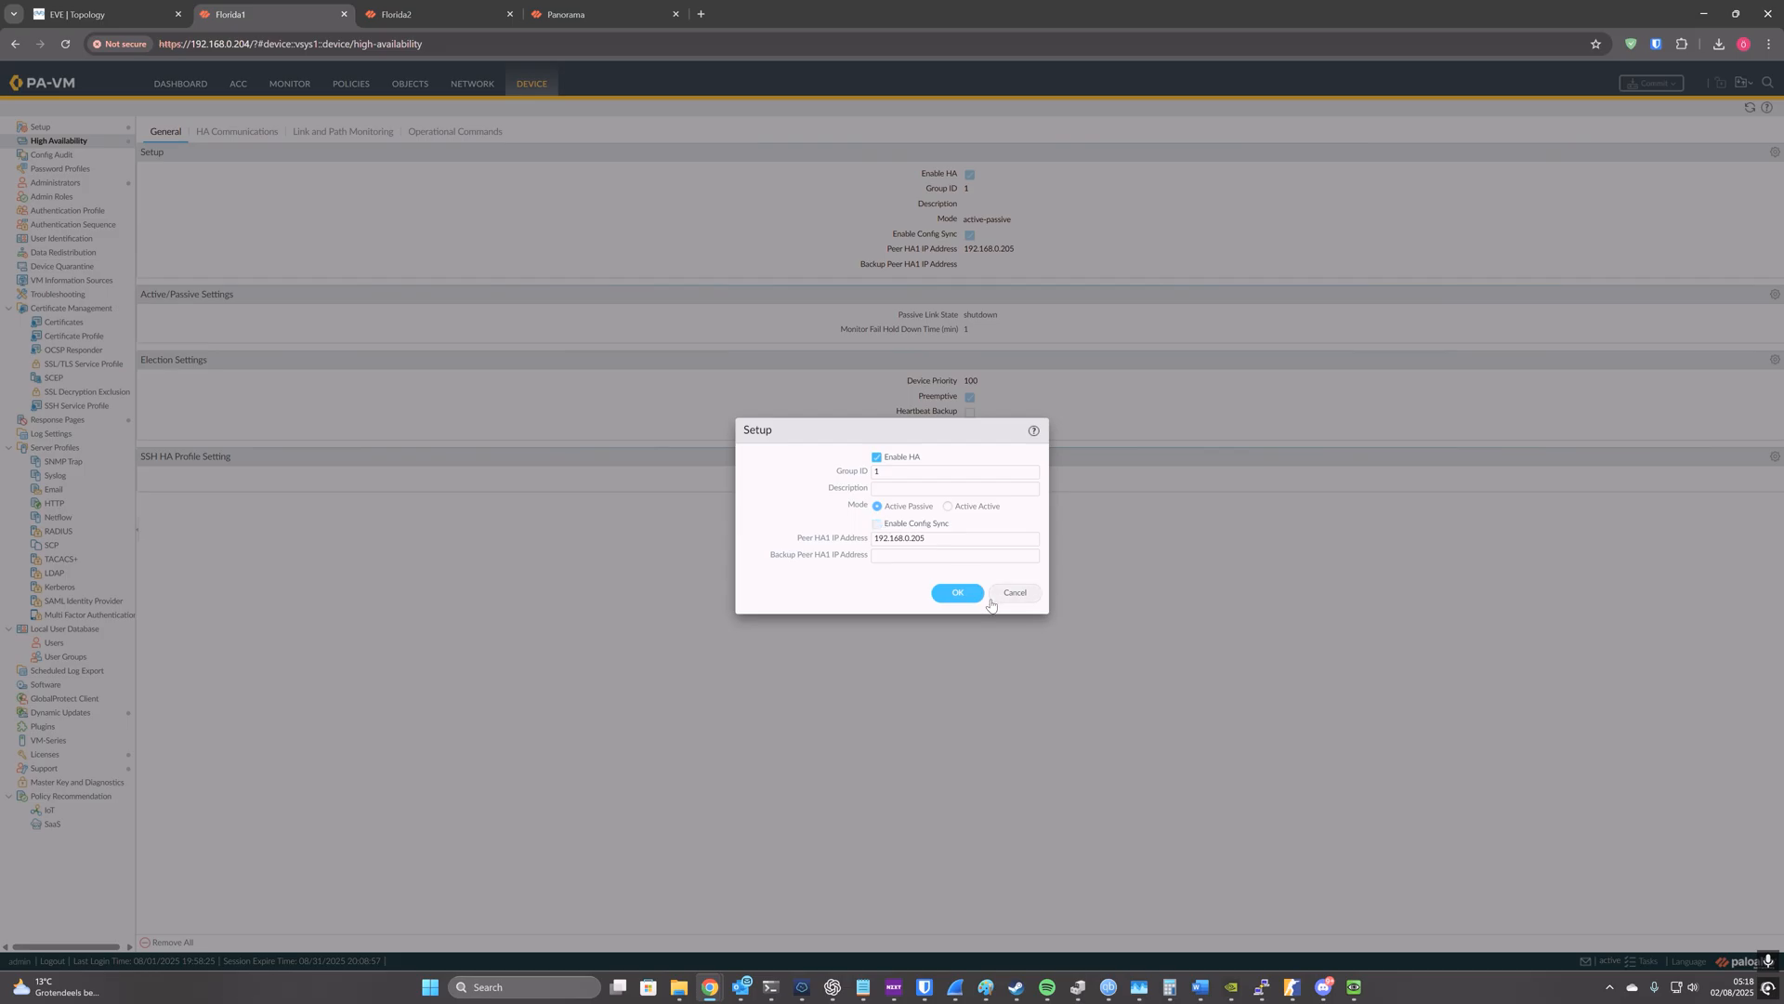
{"action": "left_click", "coordinate": [961, 596]}
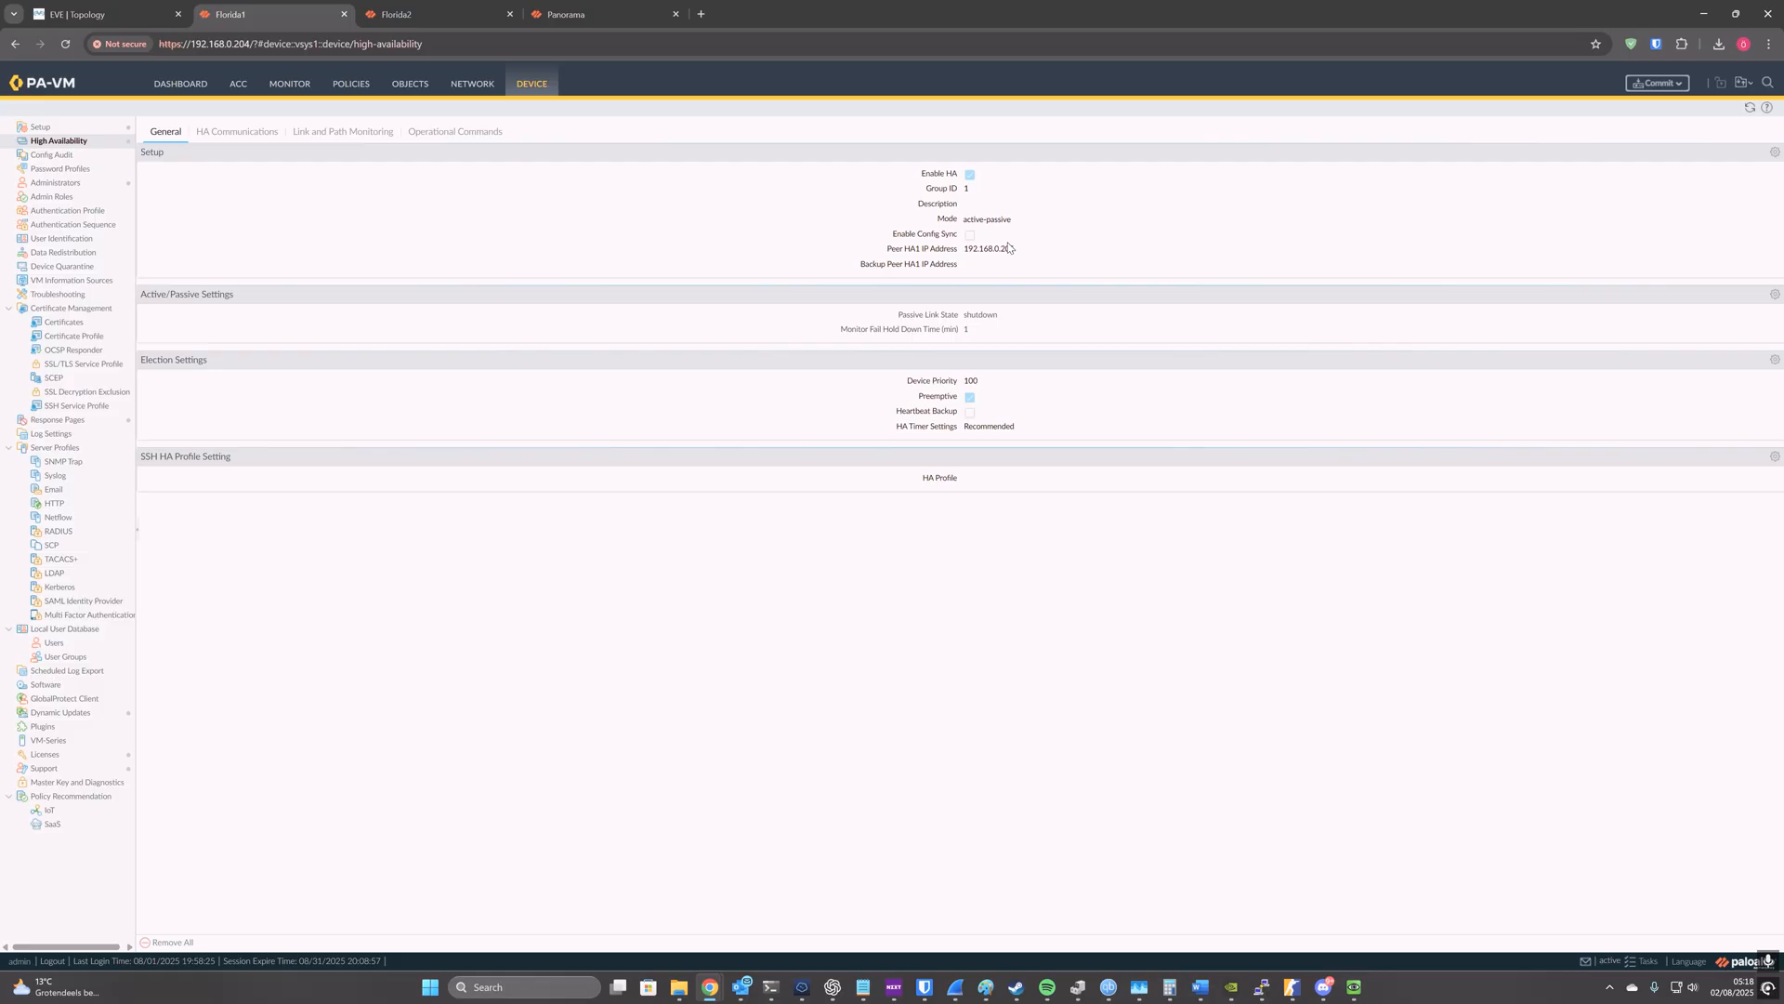
{"action": "left_click", "coordinate": [1658, 82]}
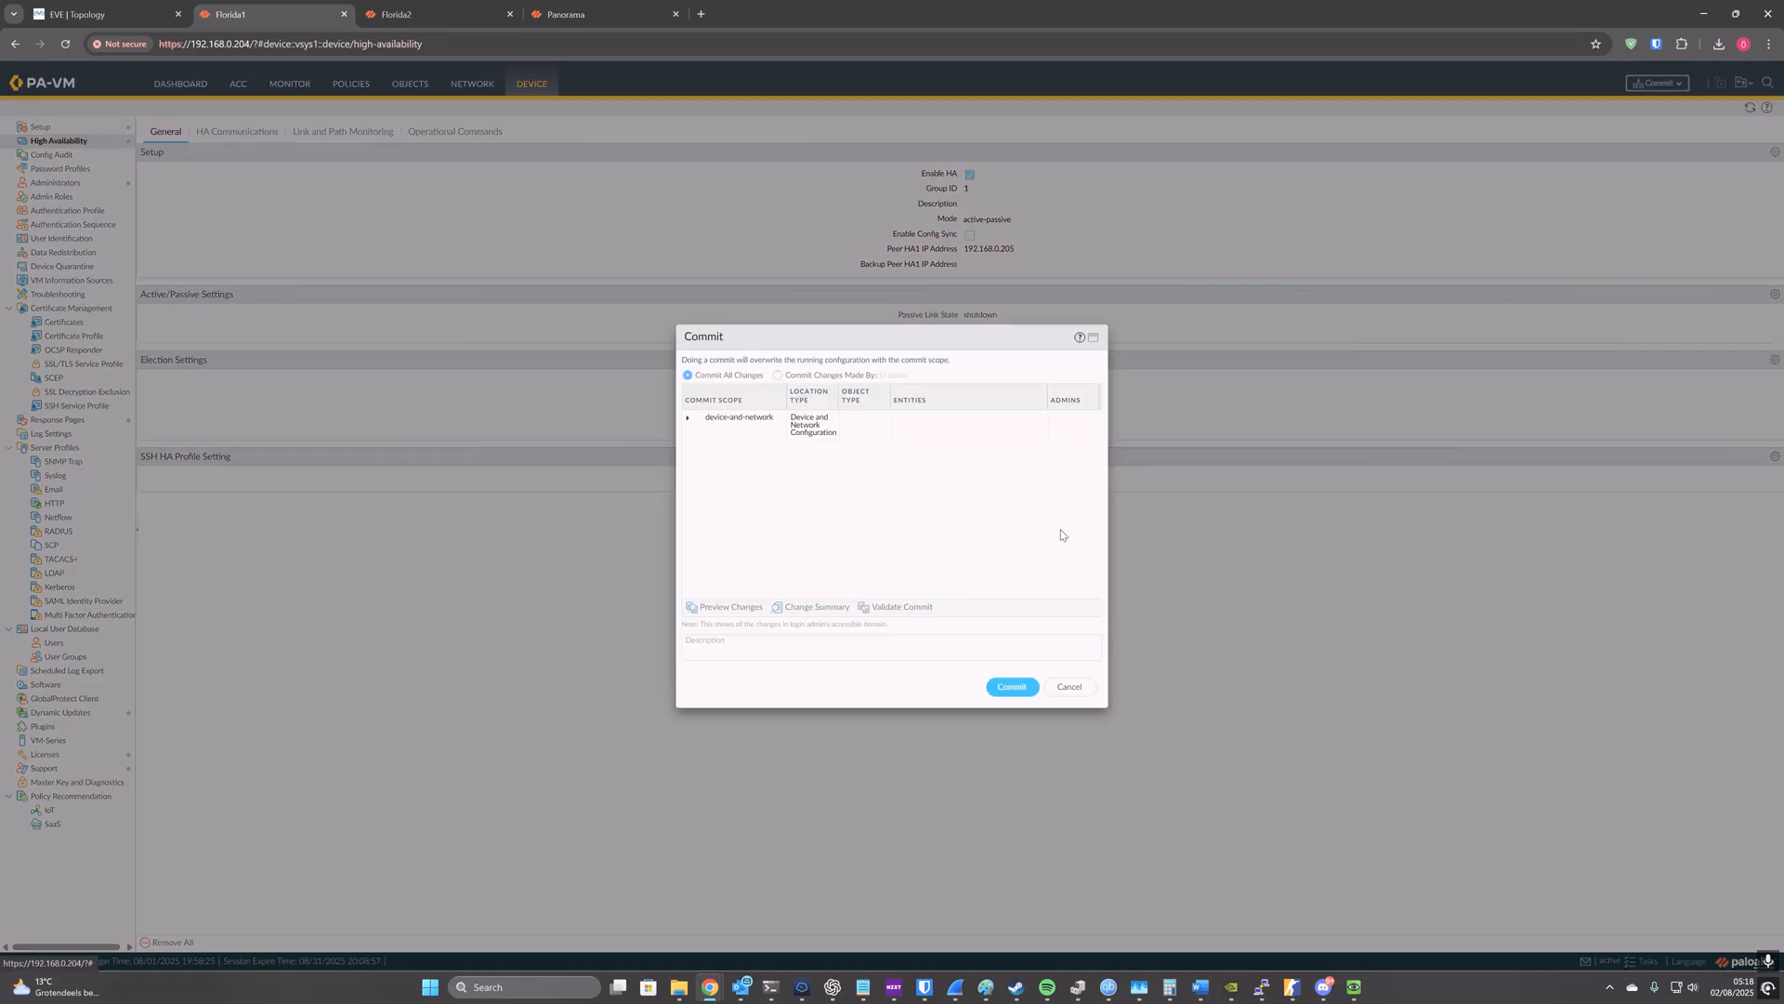
Step: Disable configuration sync in the high availability setup of the Florida2 firewall and commit all changes
{"action": "left_click", "coordinate": [397, 14]}
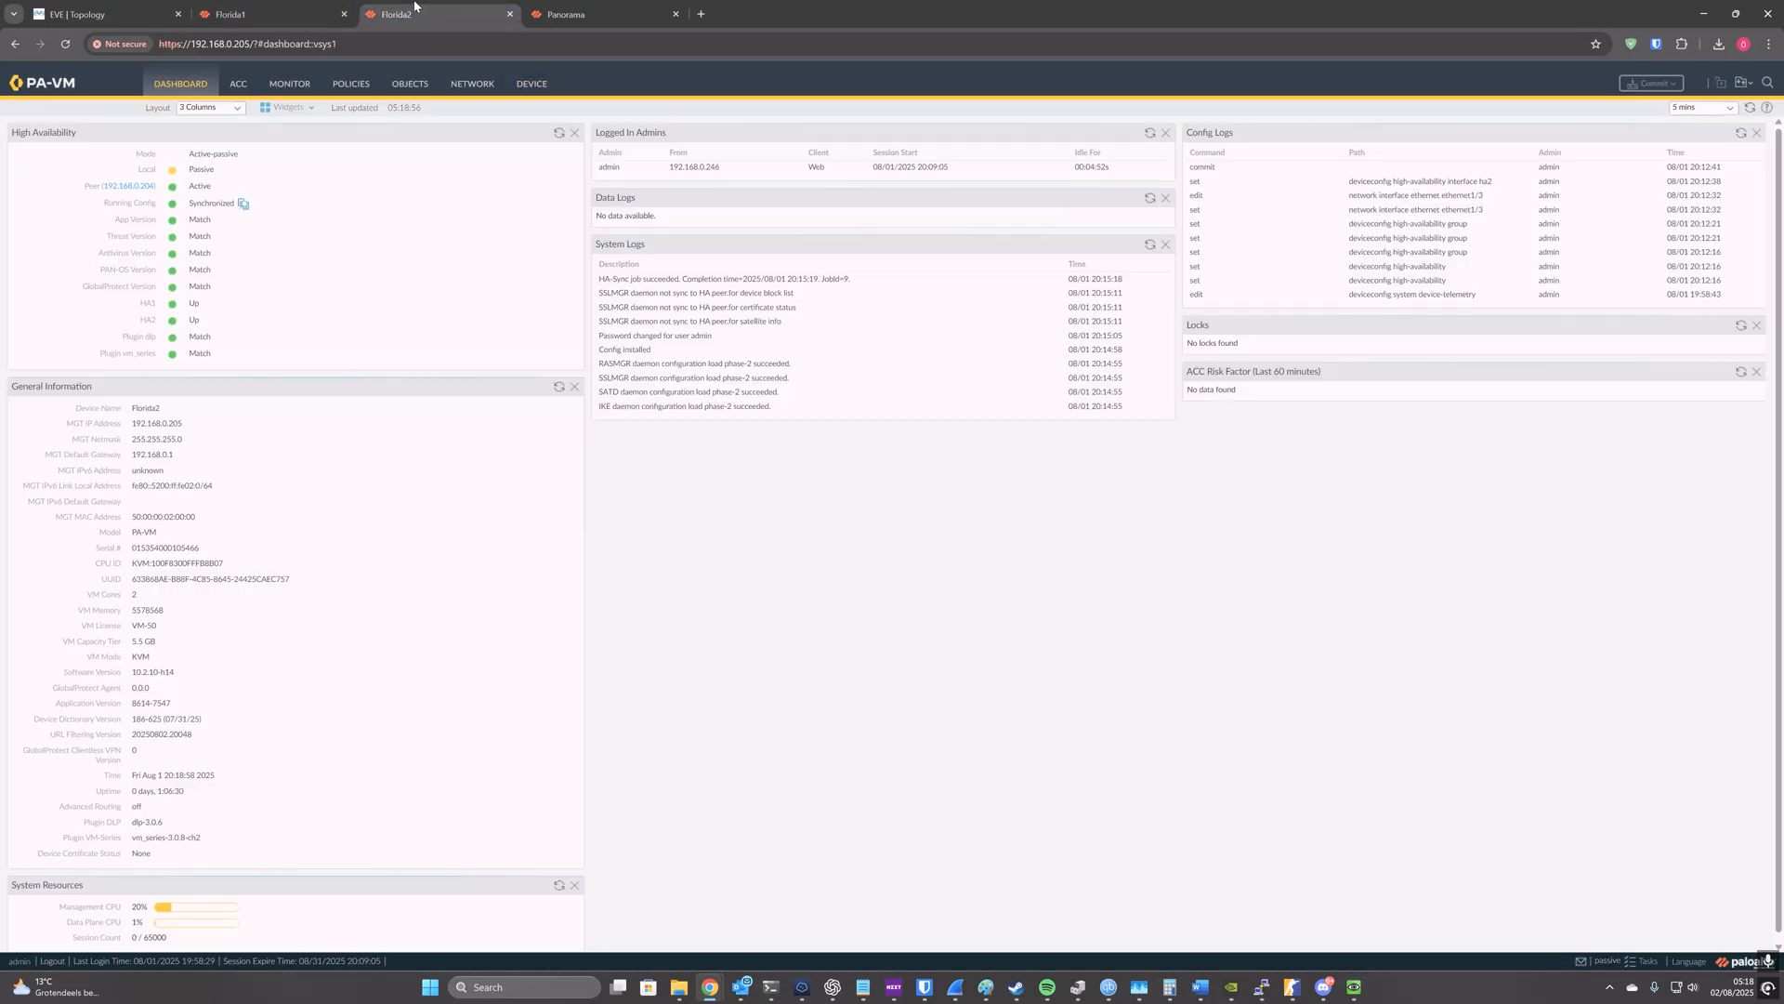
{"action": "left_click", "coordinate": [534, 85]}
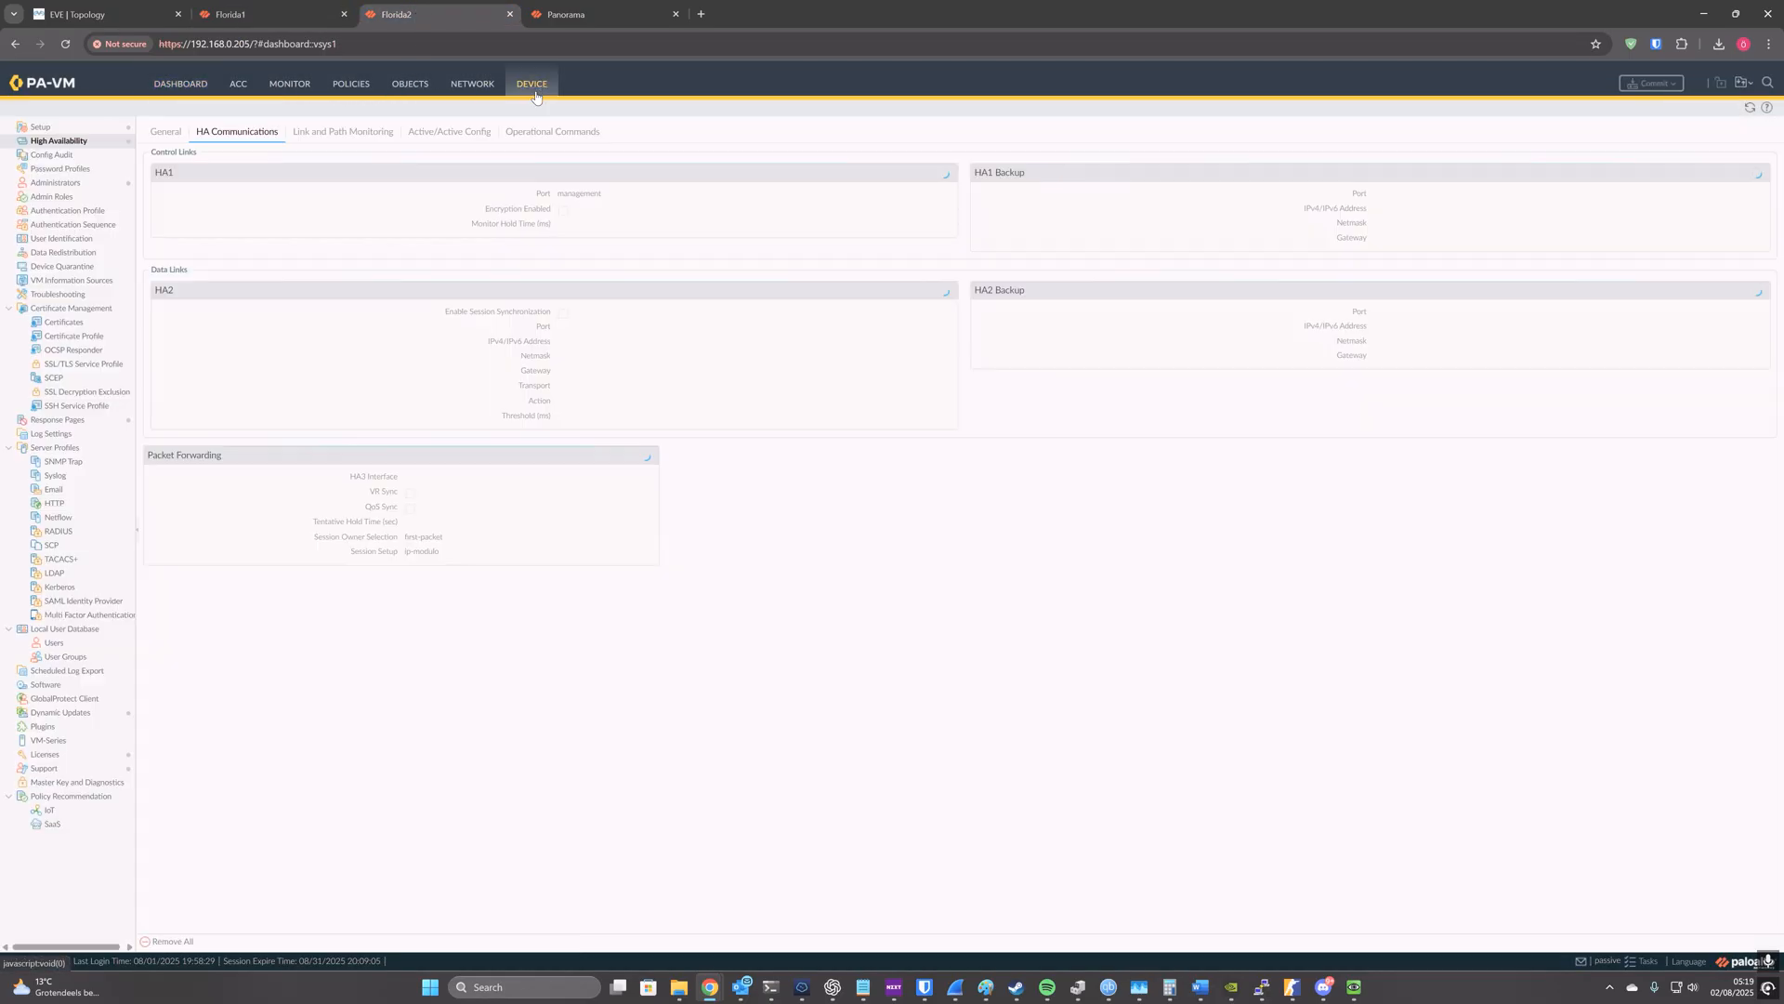
{"action": "left_click", "coordinate": [169, 135]}
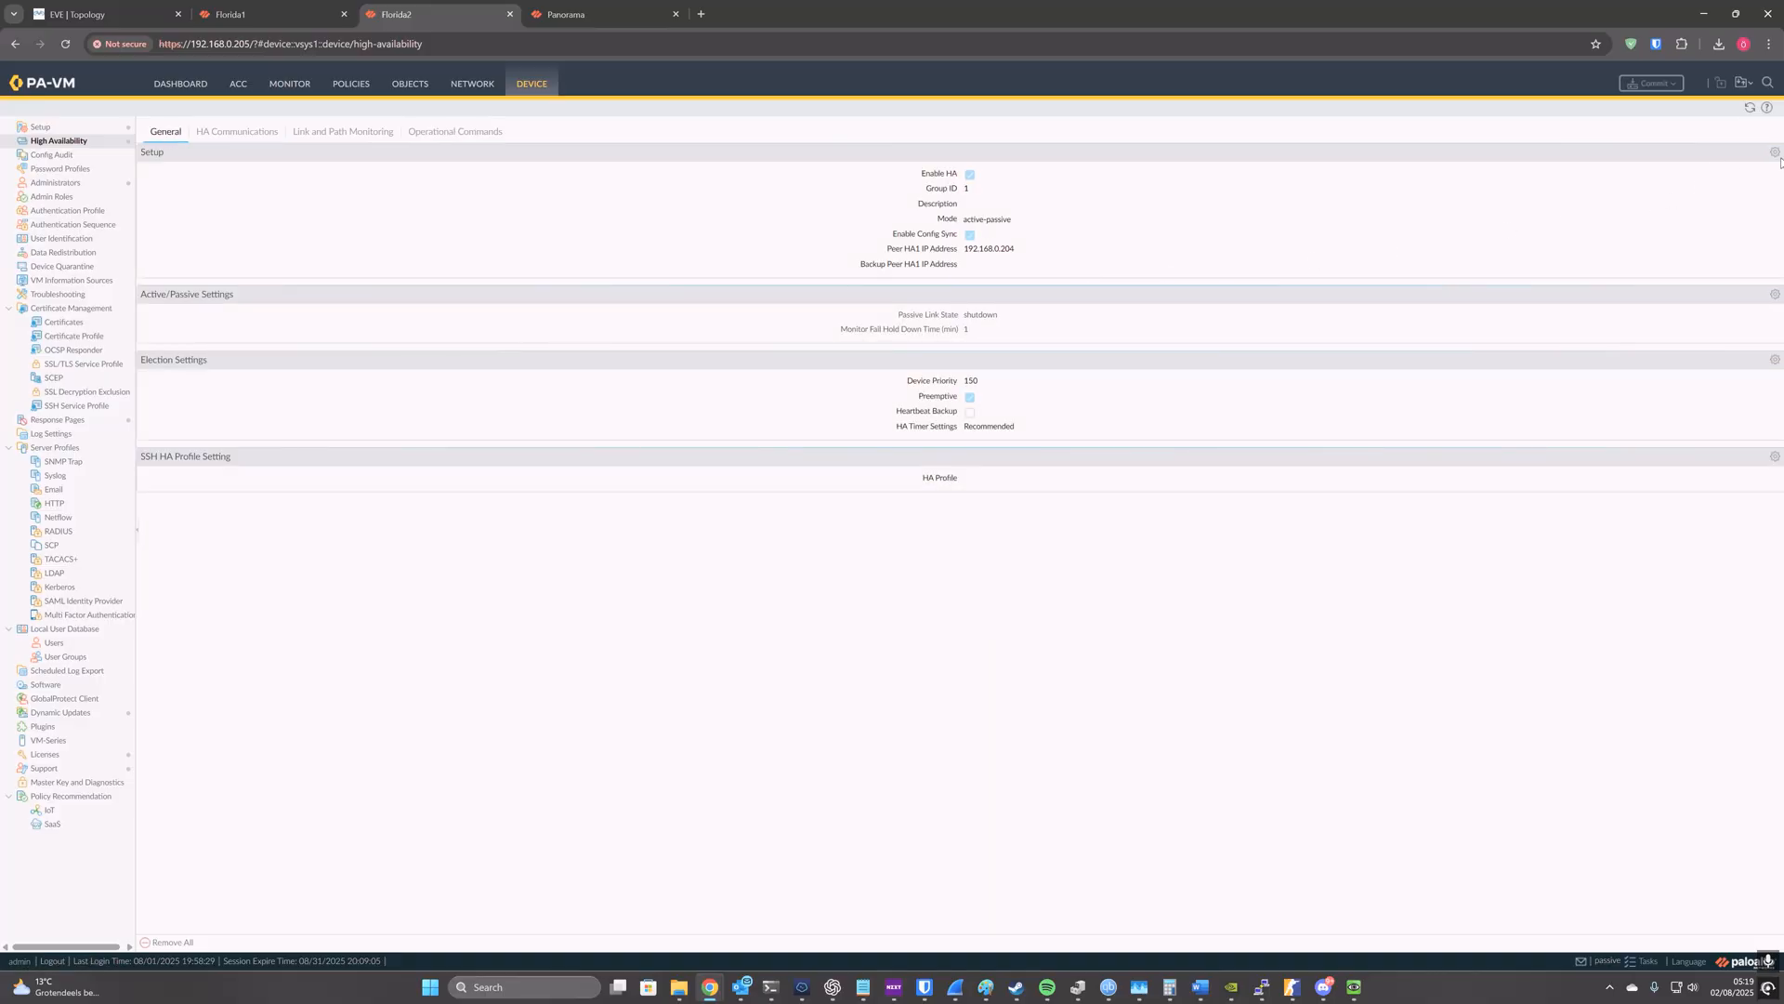
{"action": "left_click", "coordinate": [1775, 152]}
{"action": "left_click", "coordinate": [877, 524]}
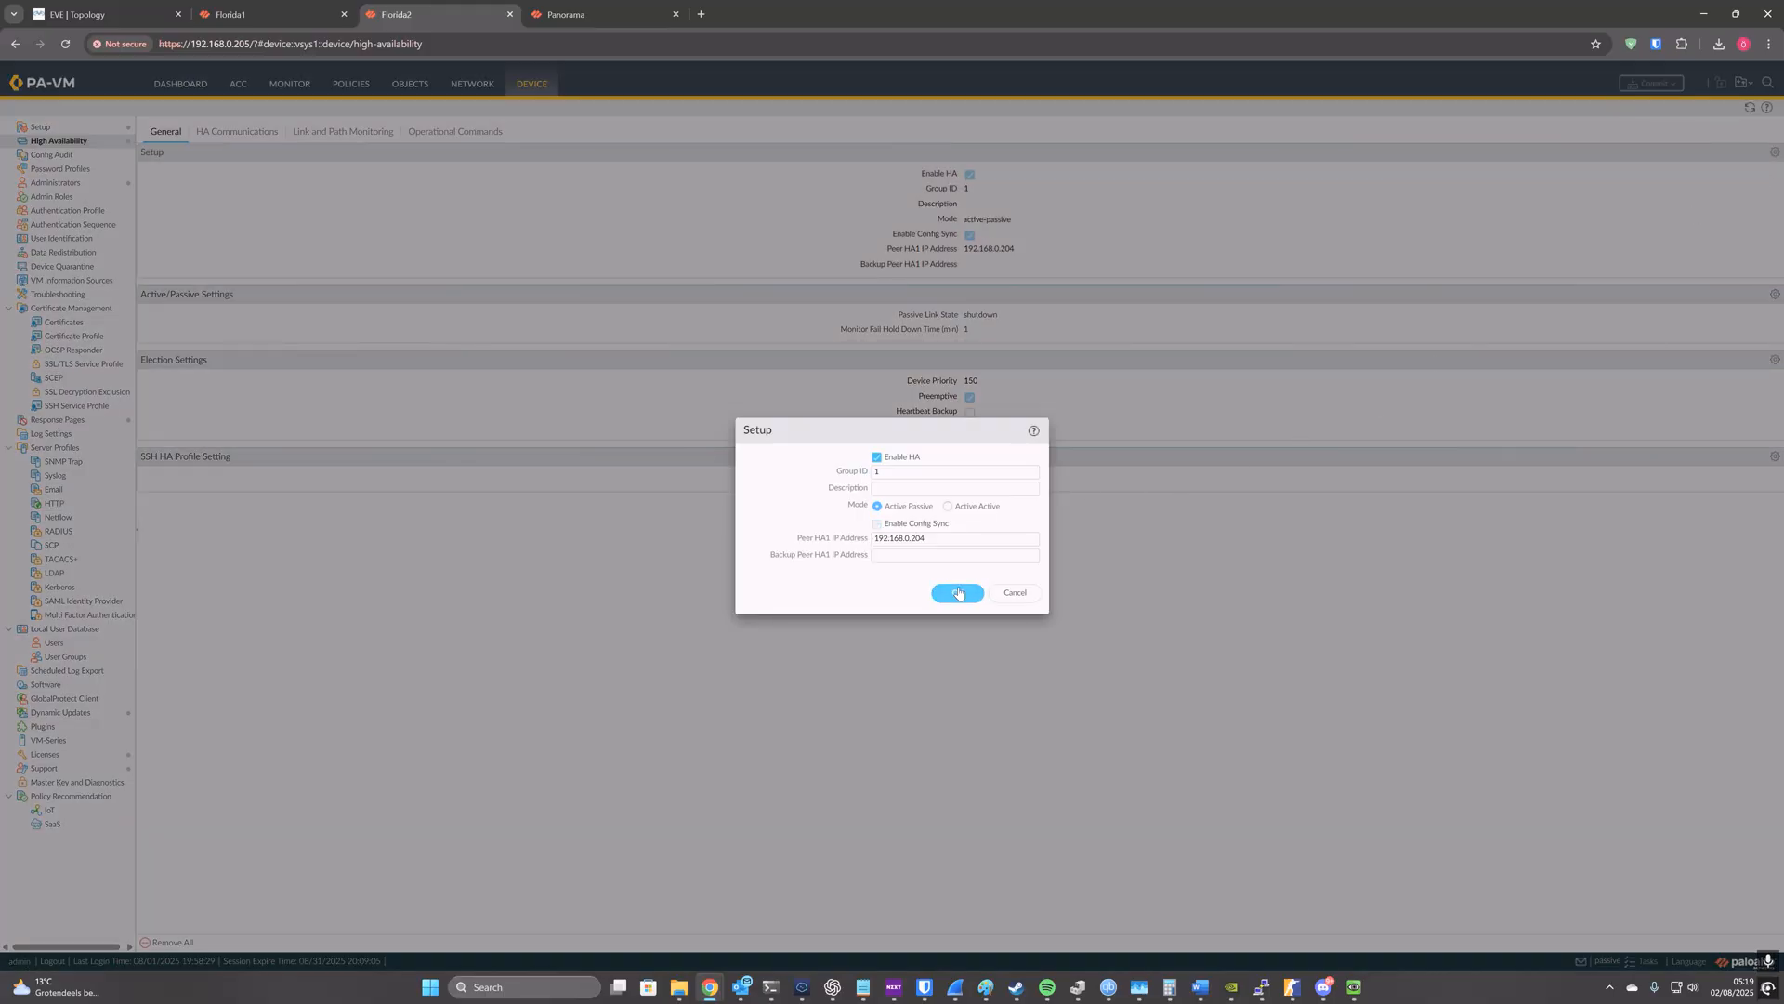
{"action": "left_click", "coordinate": [957, 593]}
{"action": "left_click", "coordinate": [1650, 85]}
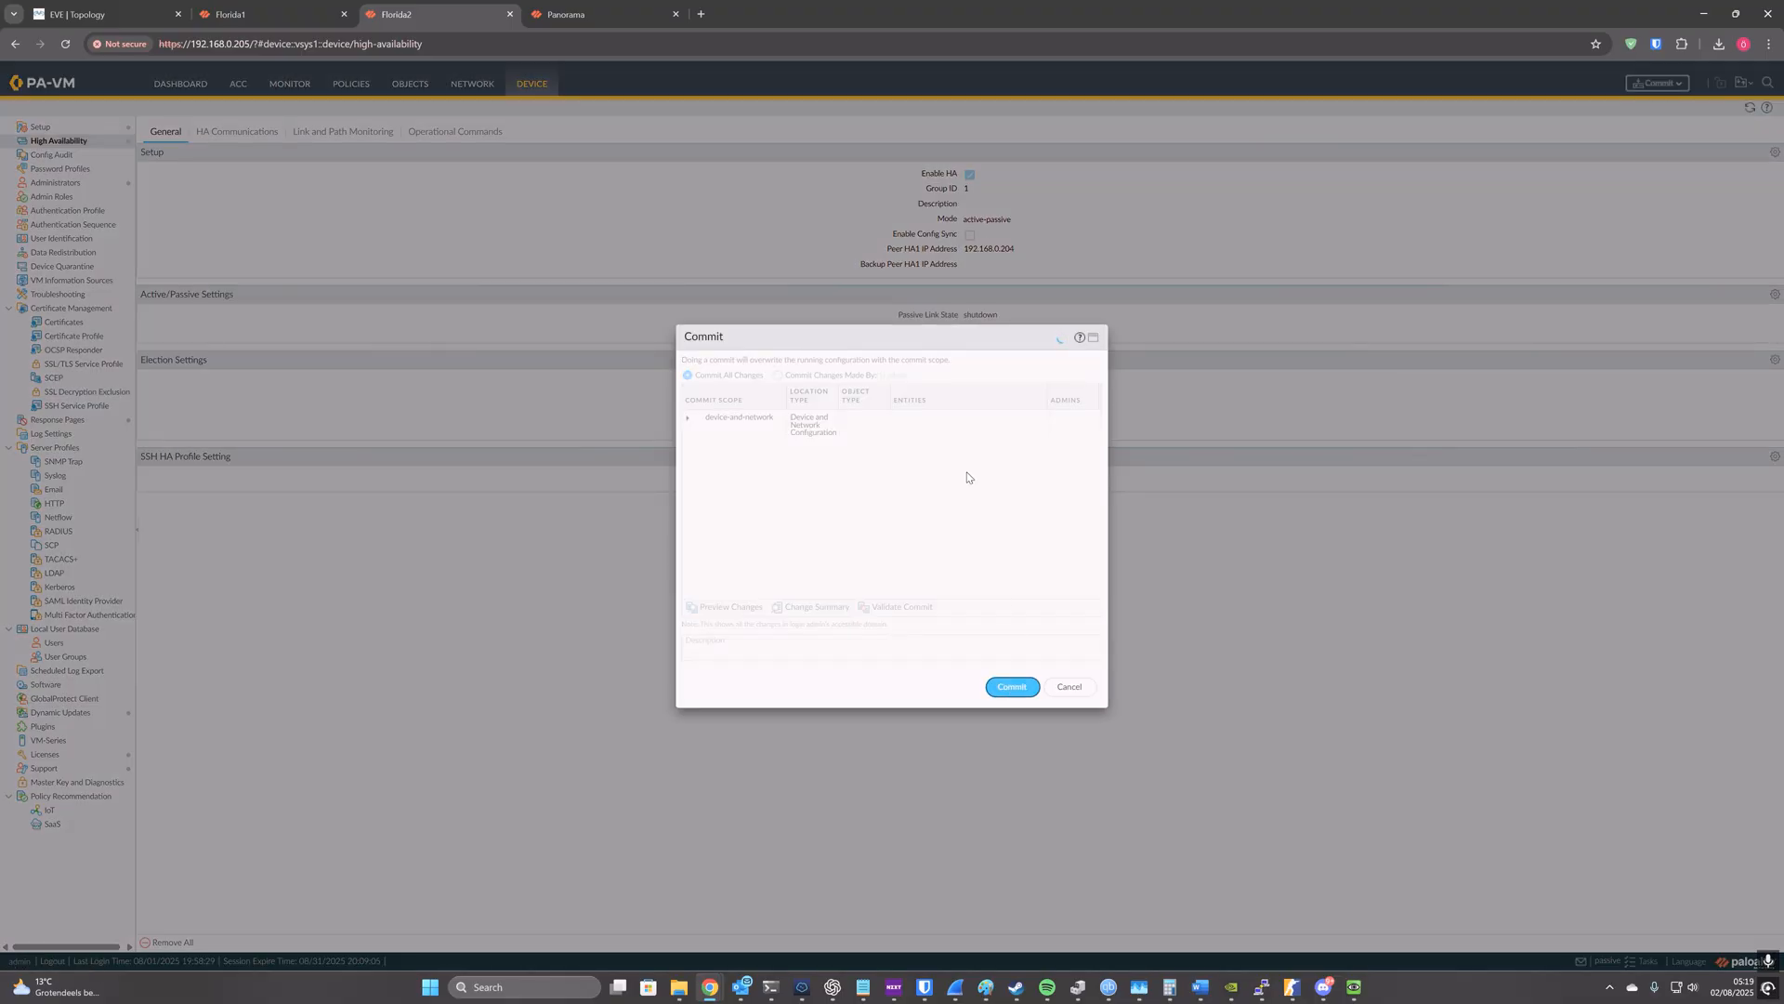
{"action": "left_click", "coordinate": [1012, 686]}
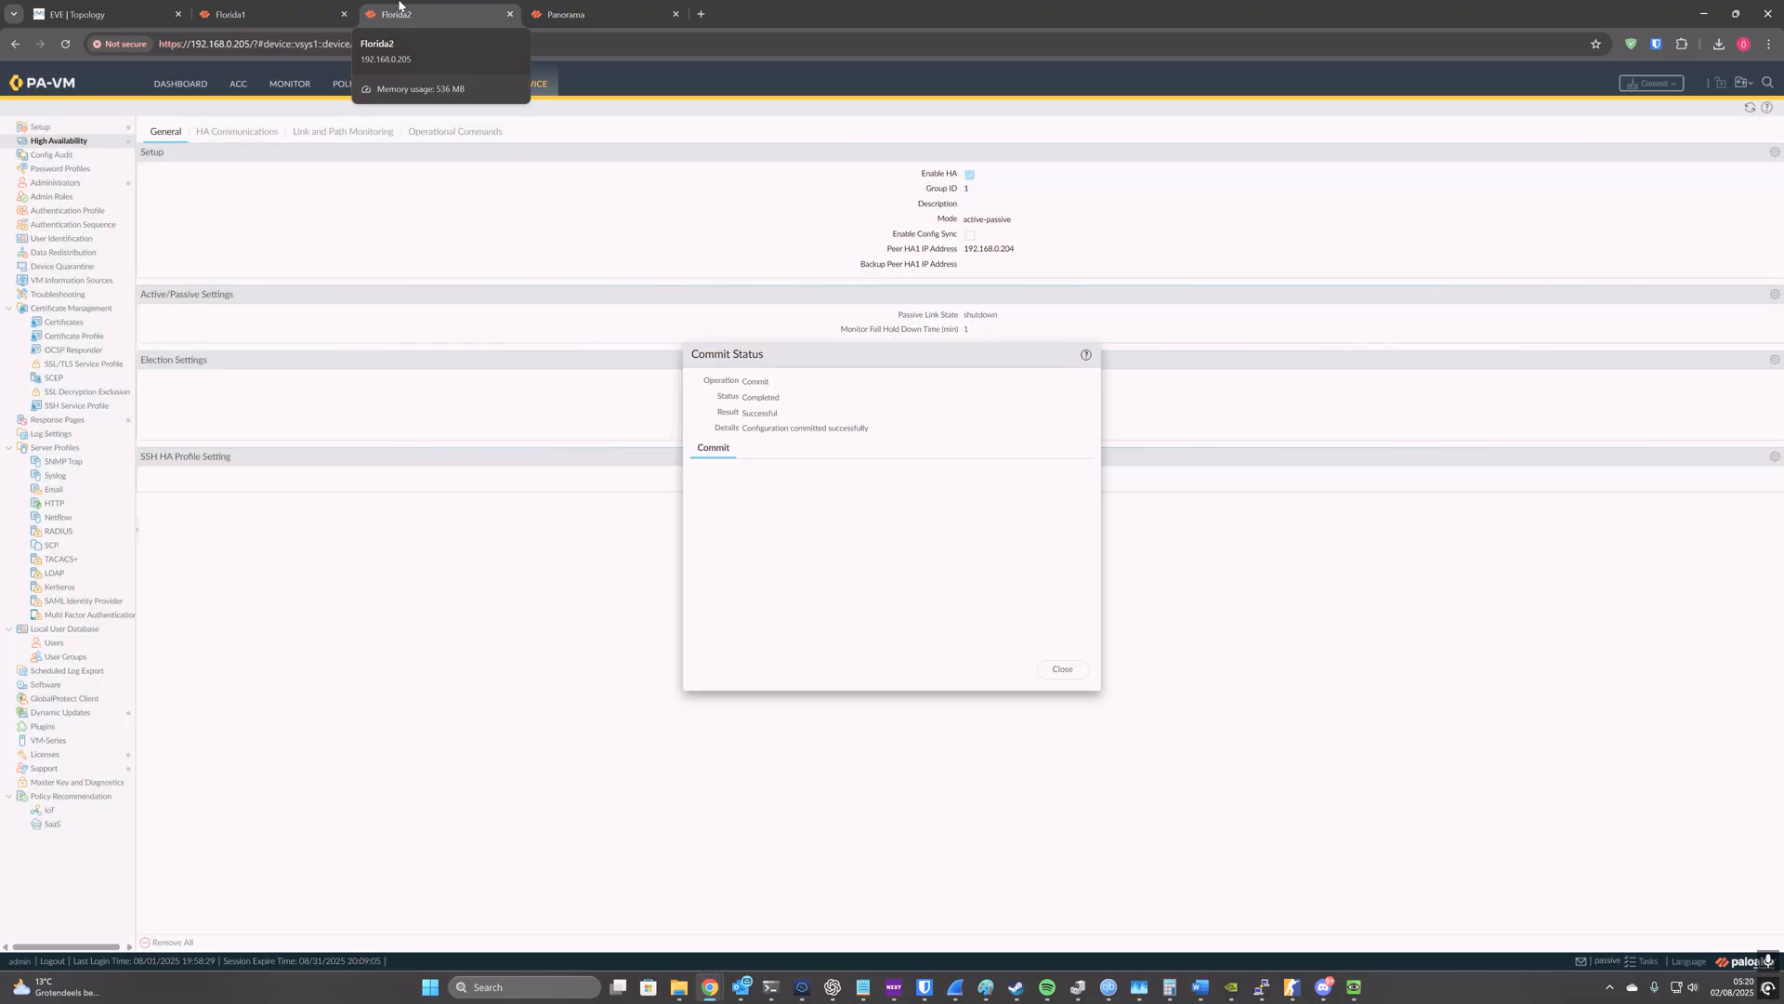
Step: Check the commit results and the high availability status on the dashboards of Florida1 and Florida2
{"action": "left_click", "coordinate": [270, 14]}
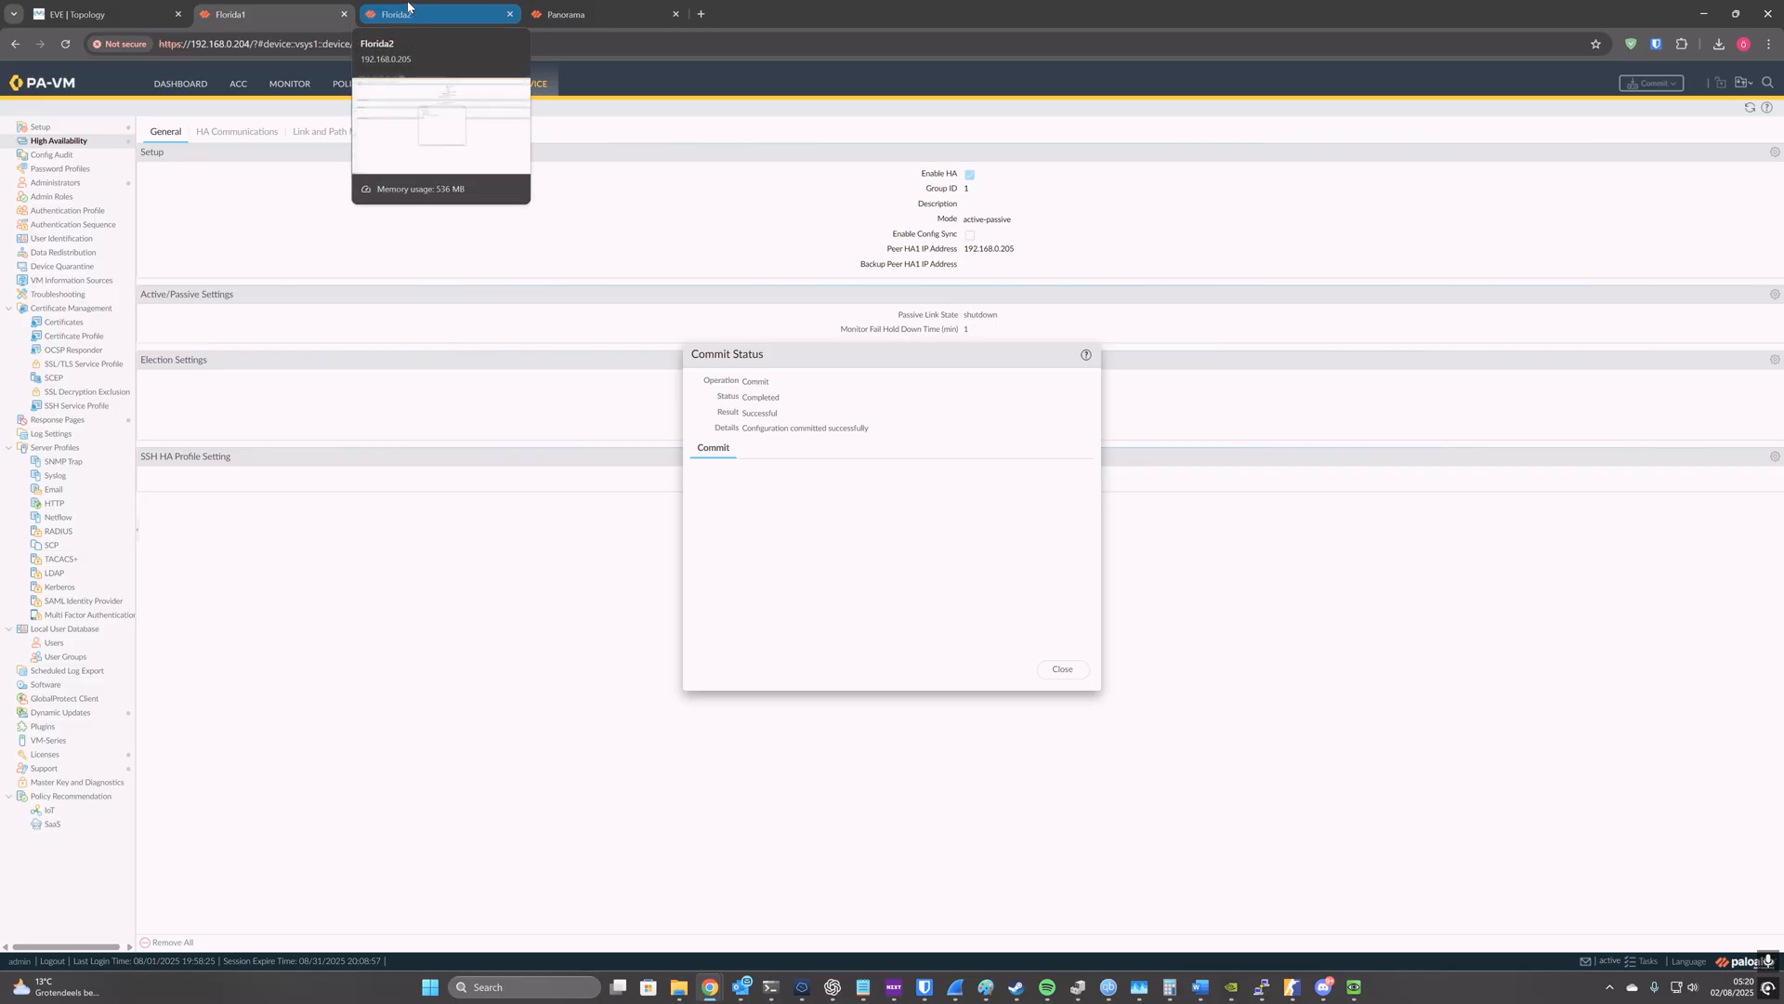
{"action": "left_click", "coordinate": [177, 87]}
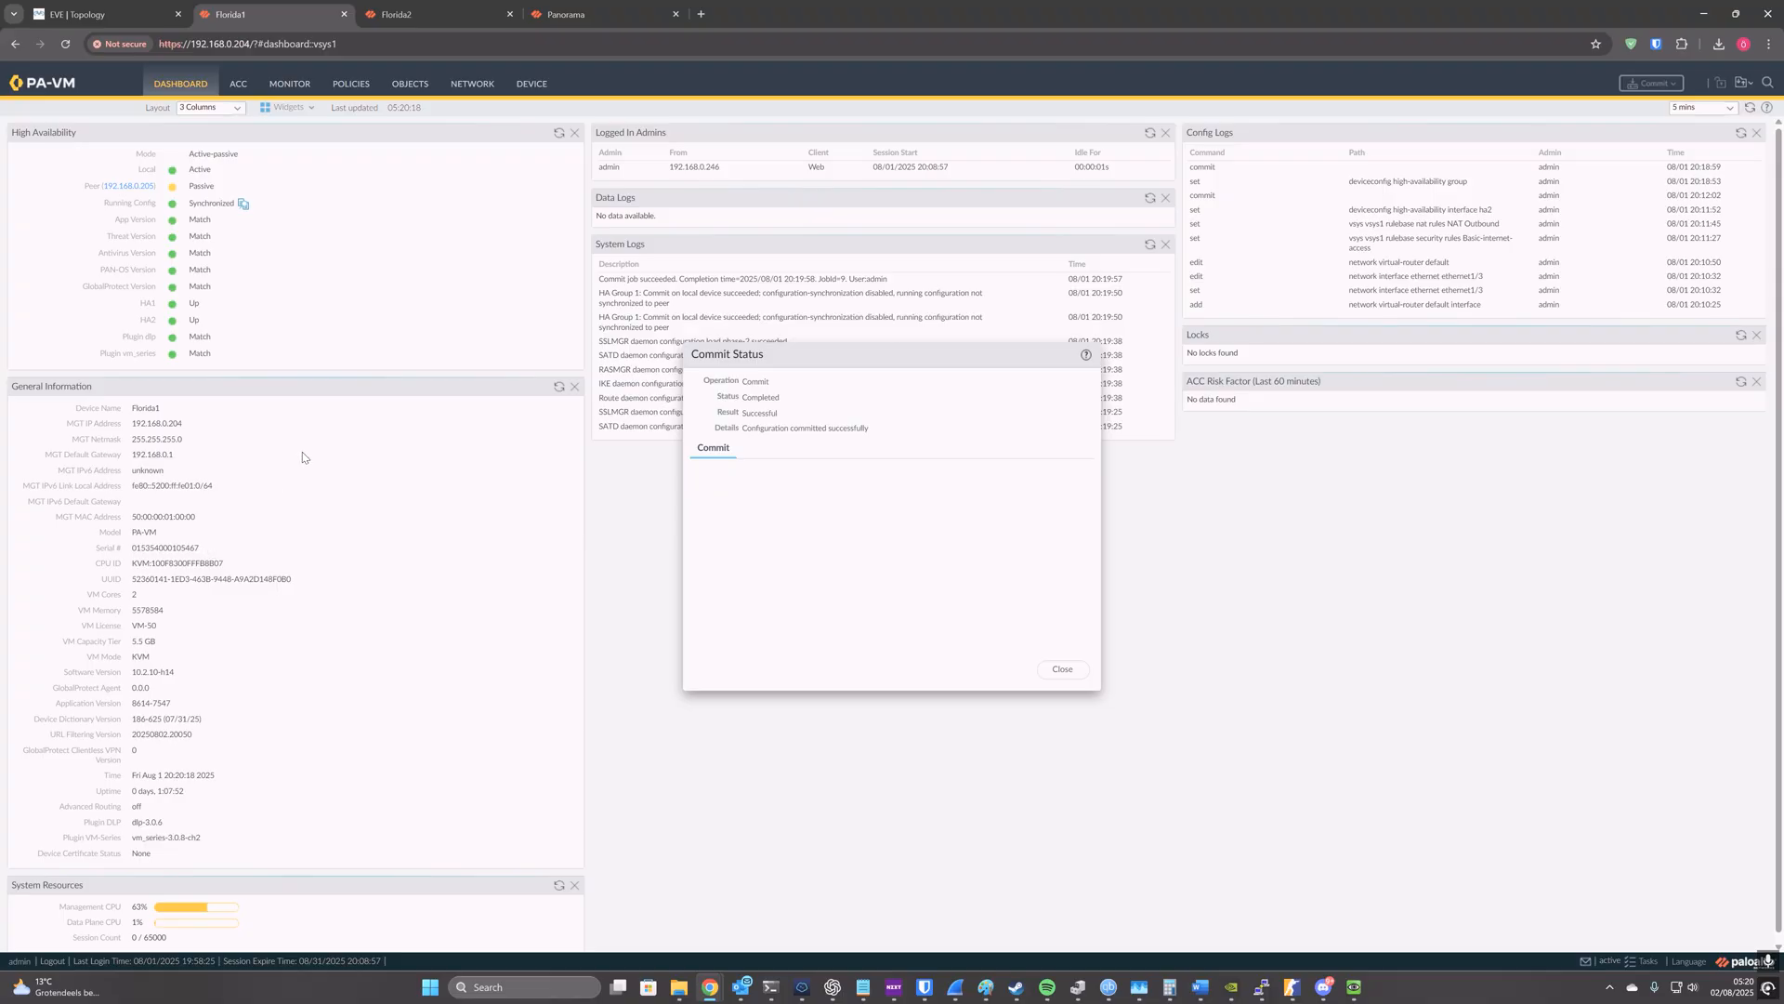
{"action": "left_click", "coordinate": [404, 14]}
{"action": "left_click", "coordinate": [184, 86]}
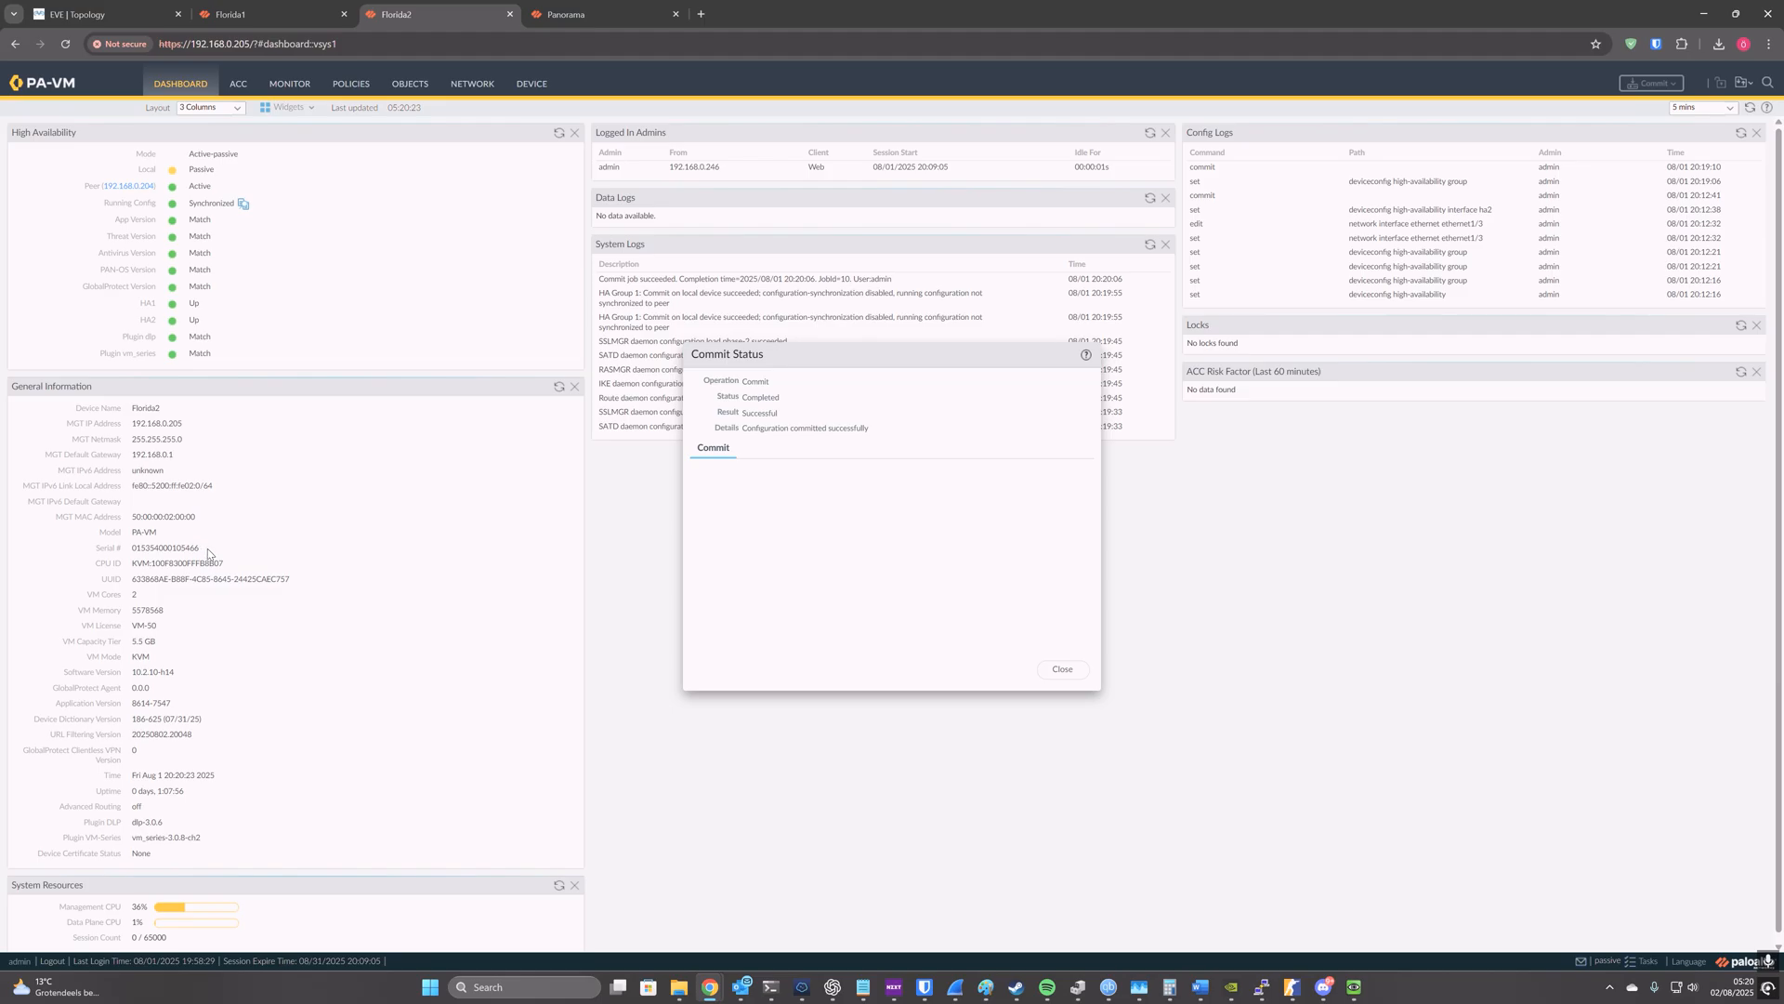
{"action": "left_click", "coordinate": [1062, 669]}
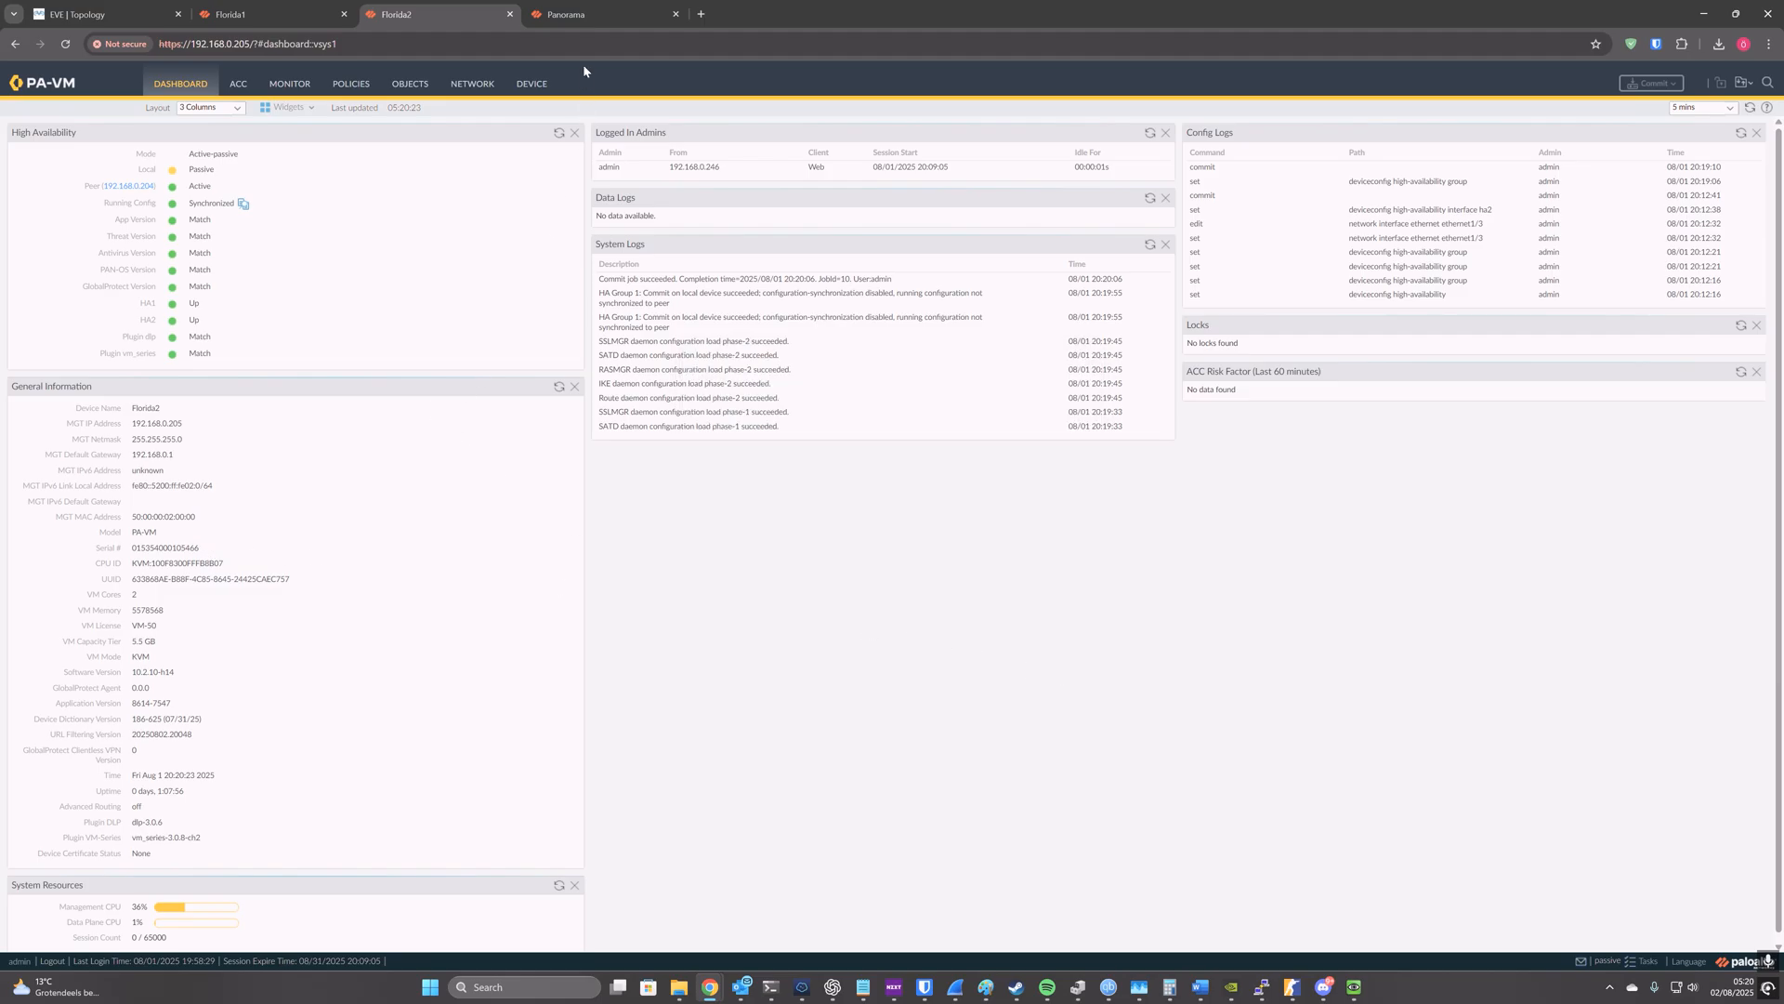
Step: In Panorama, start a new device registration auth key named wer with its lifetime hours set to 12
{"action": "left_click", "coordinate": [576, 14]}
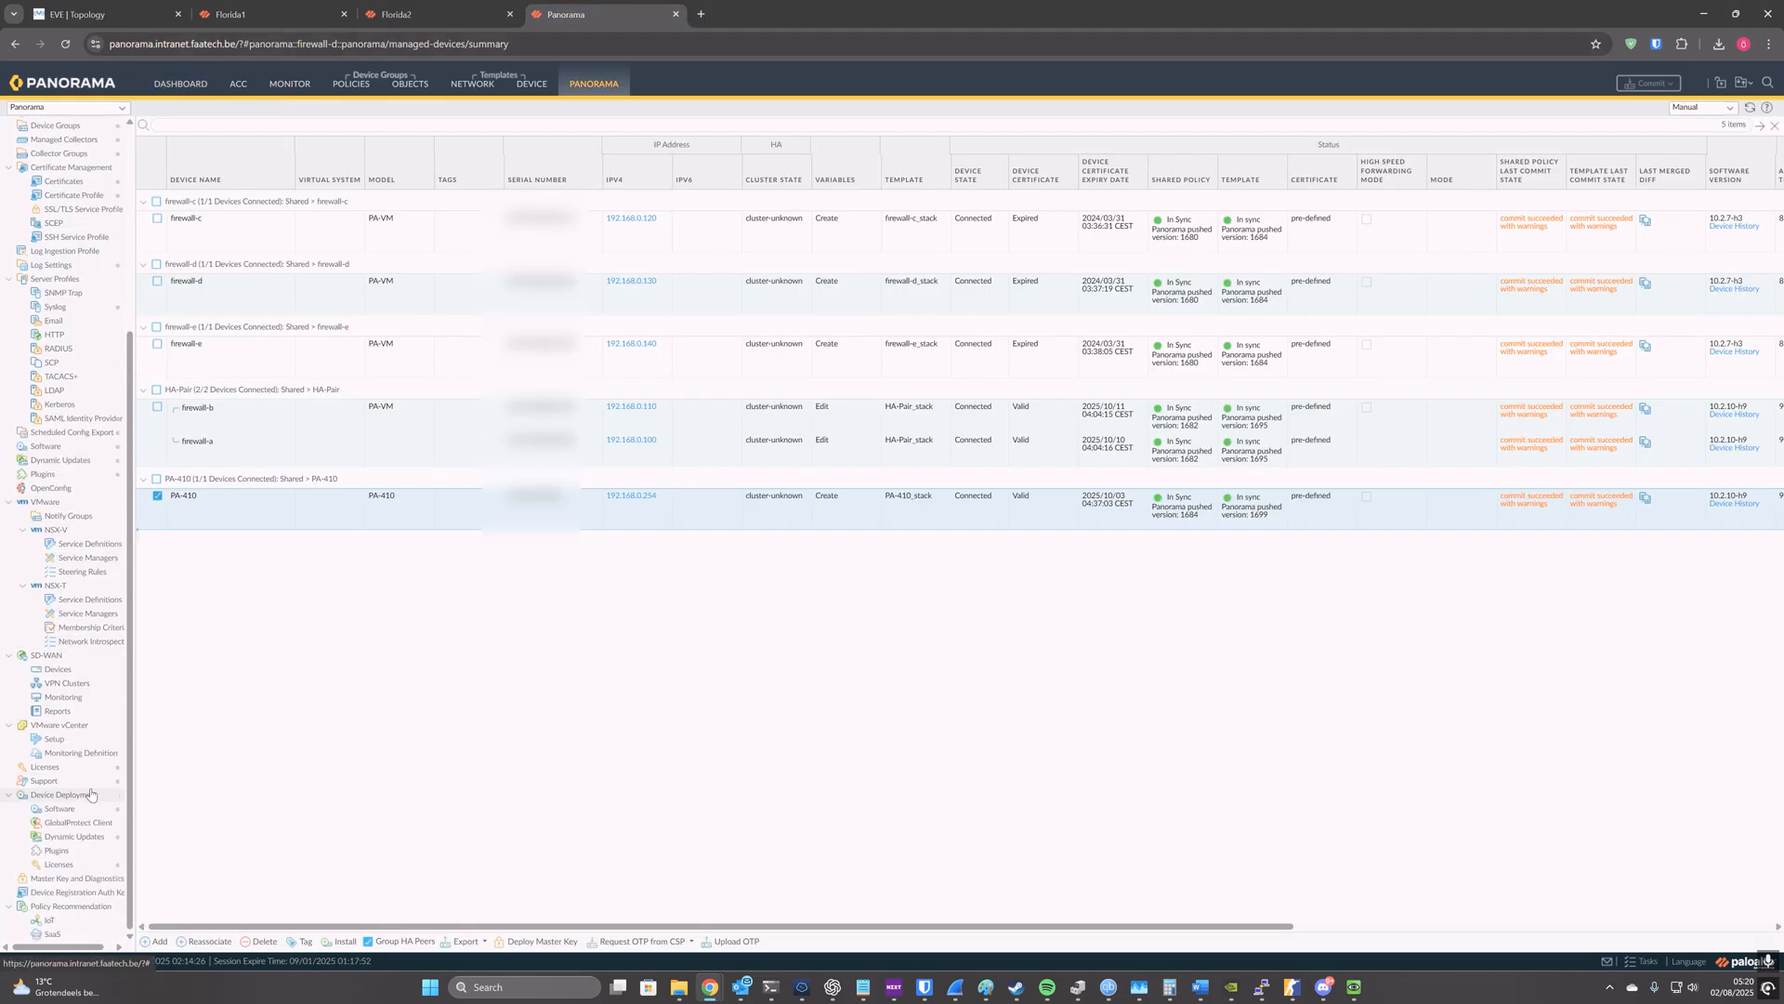
{"action": "left_click", "coordinate": [81, 896]}
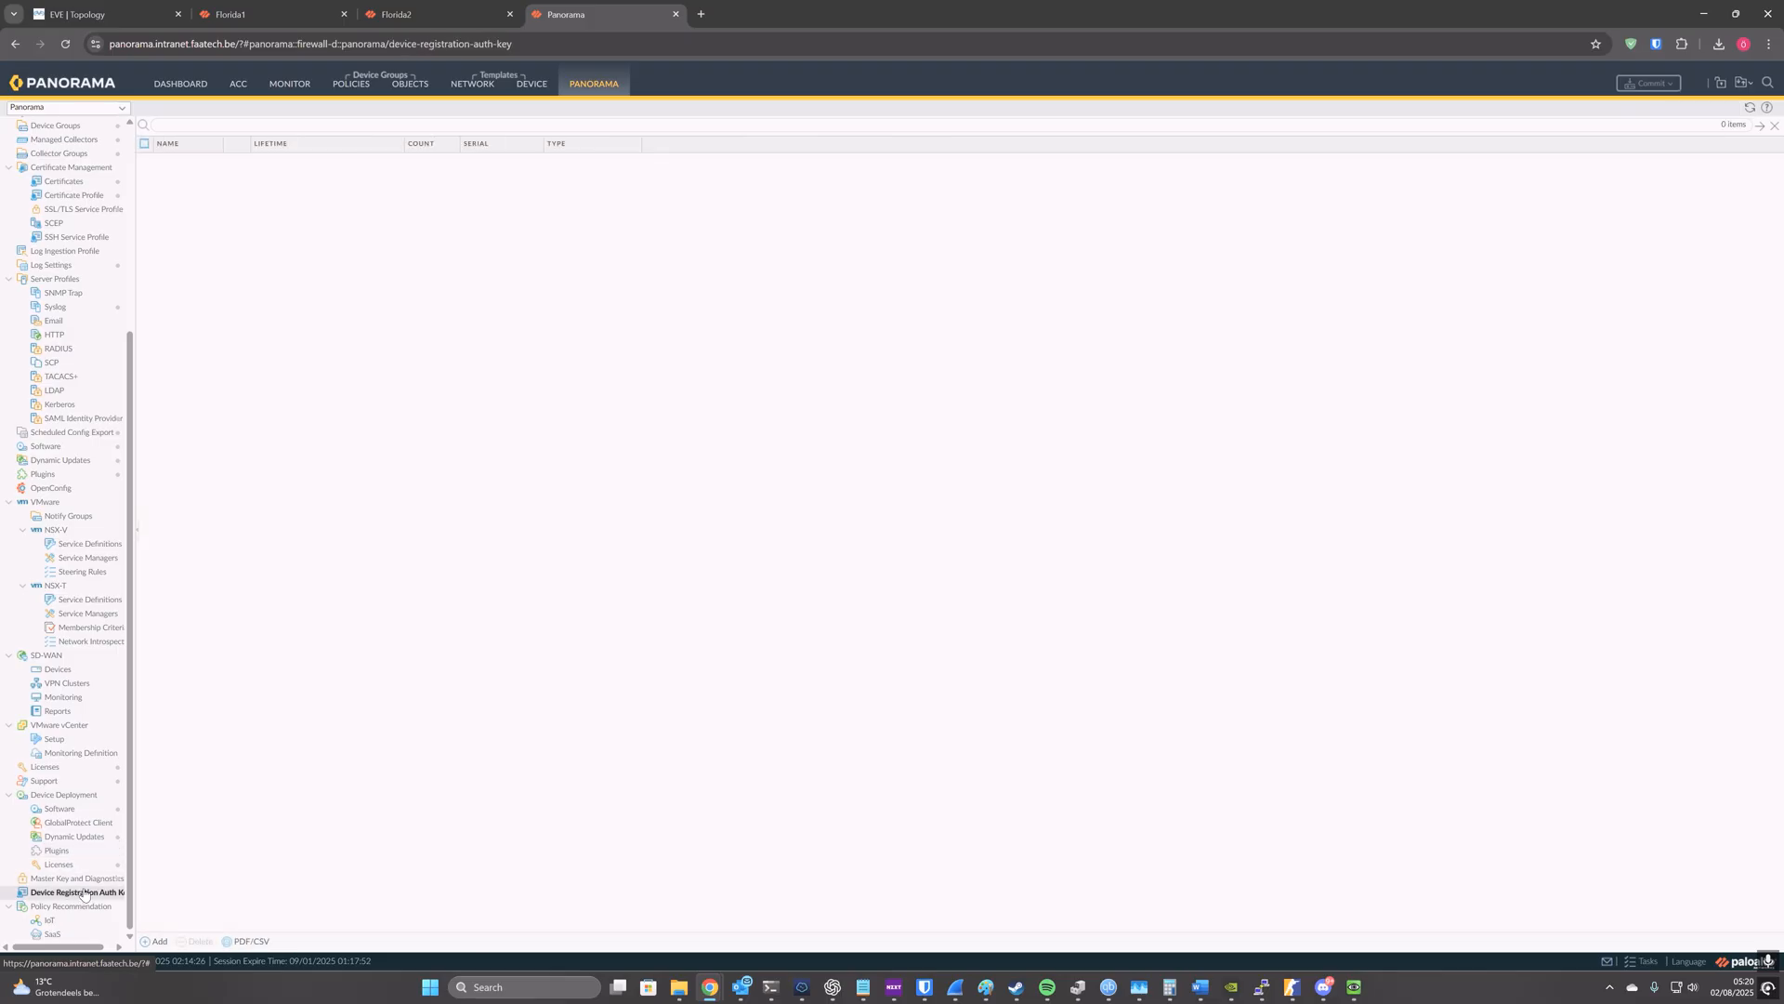
{"action": "left_click", "coordinate": [158, 941]}
{"action": "type", "text": "wer"}
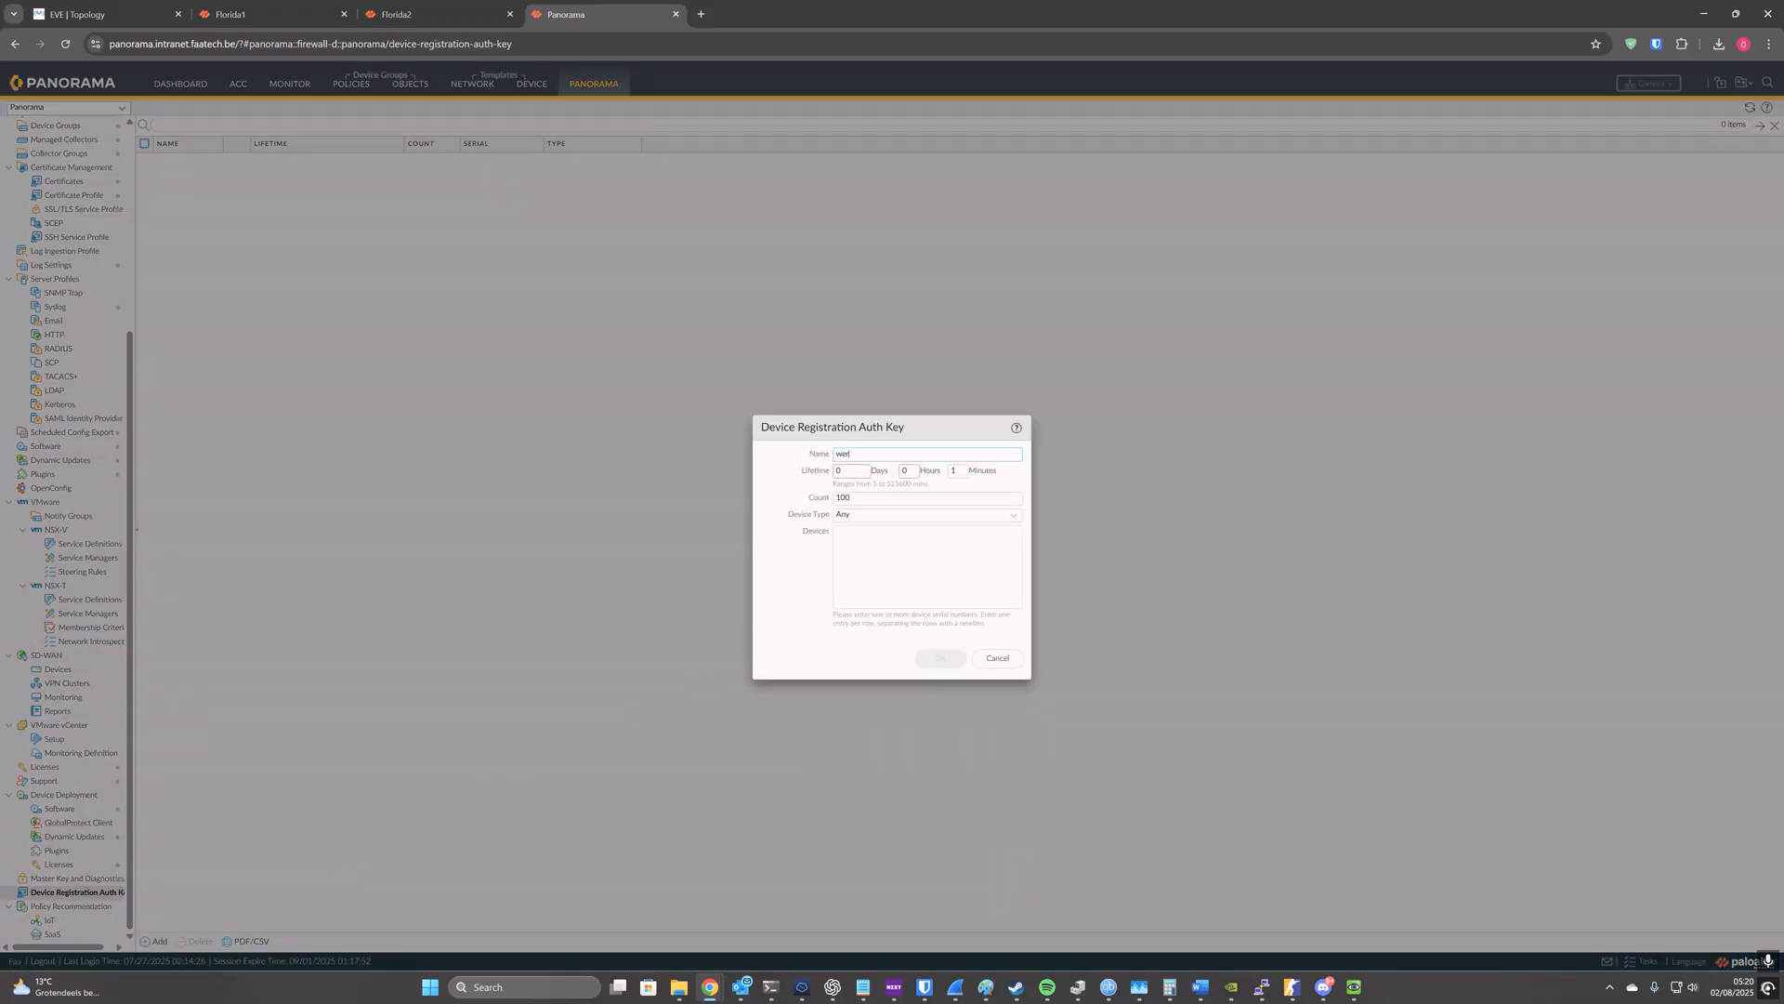
{"action": "key", "text": "BackSpace"}
{"action": "type", "text": "12"}
{"action": "mouse_move", "coordinate": [222, 24]}
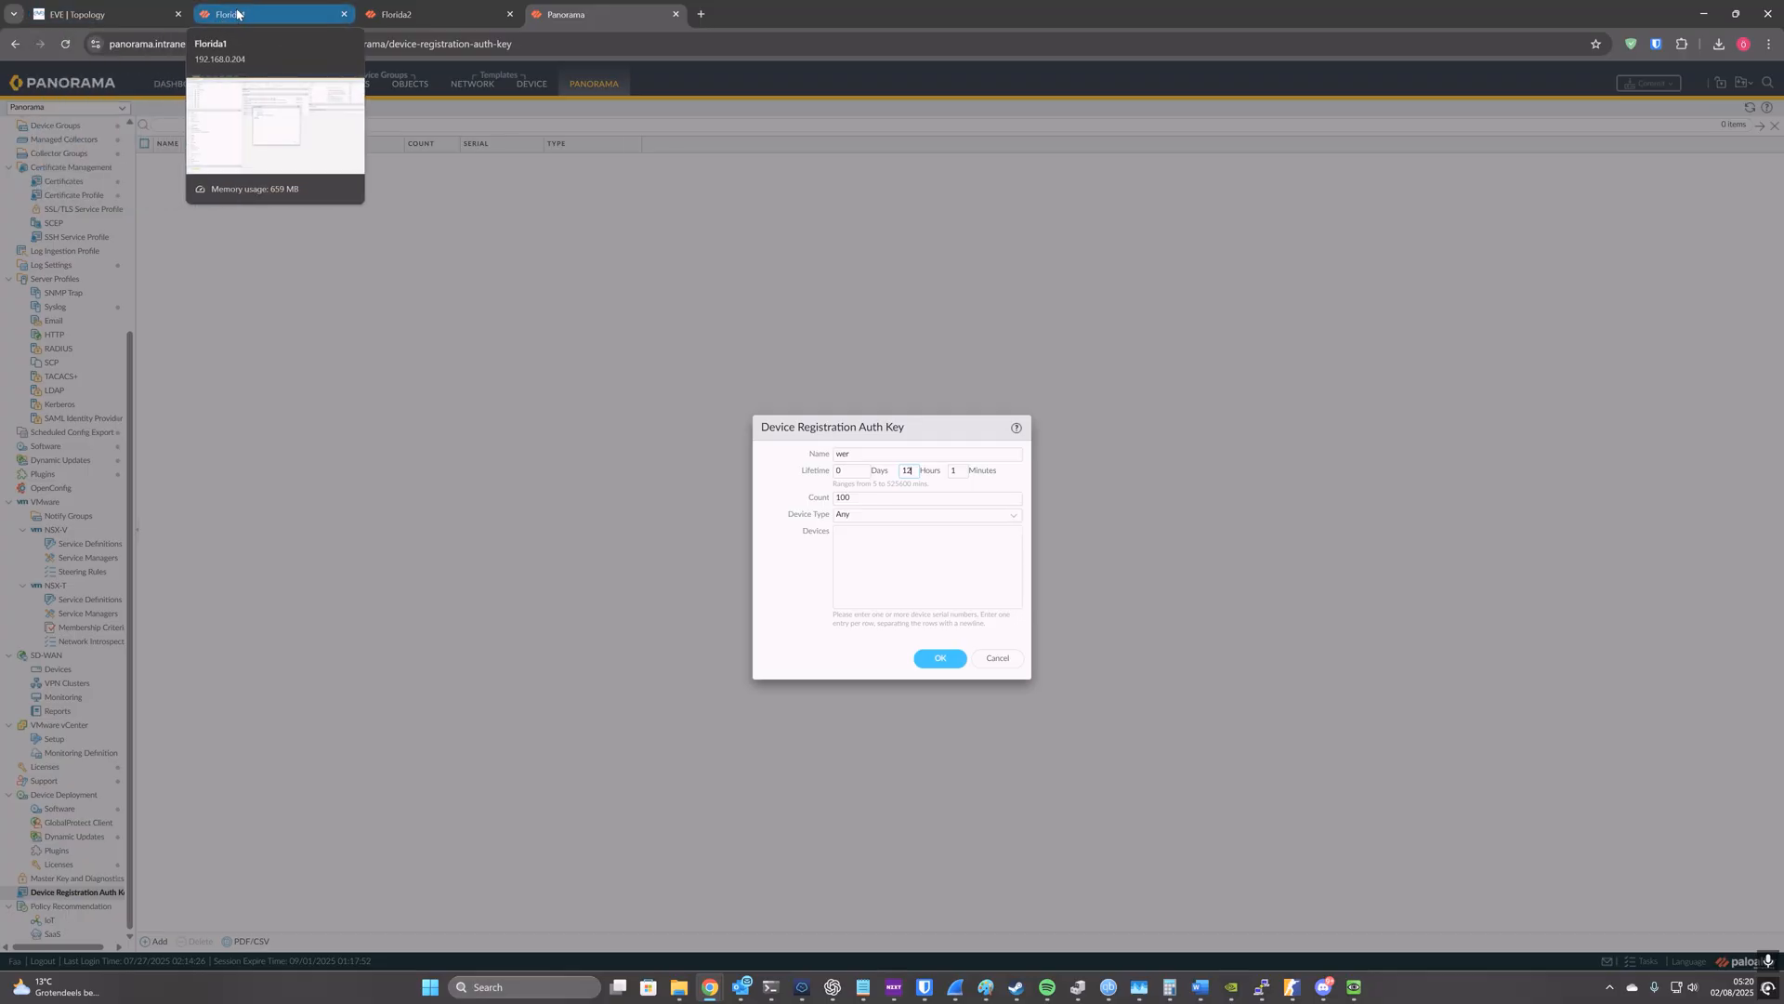
Step: Copy Florida1's serial number from its dashboard into the device list of the new auth key
{"action": "left_click", "coordinate": [237, 13]}
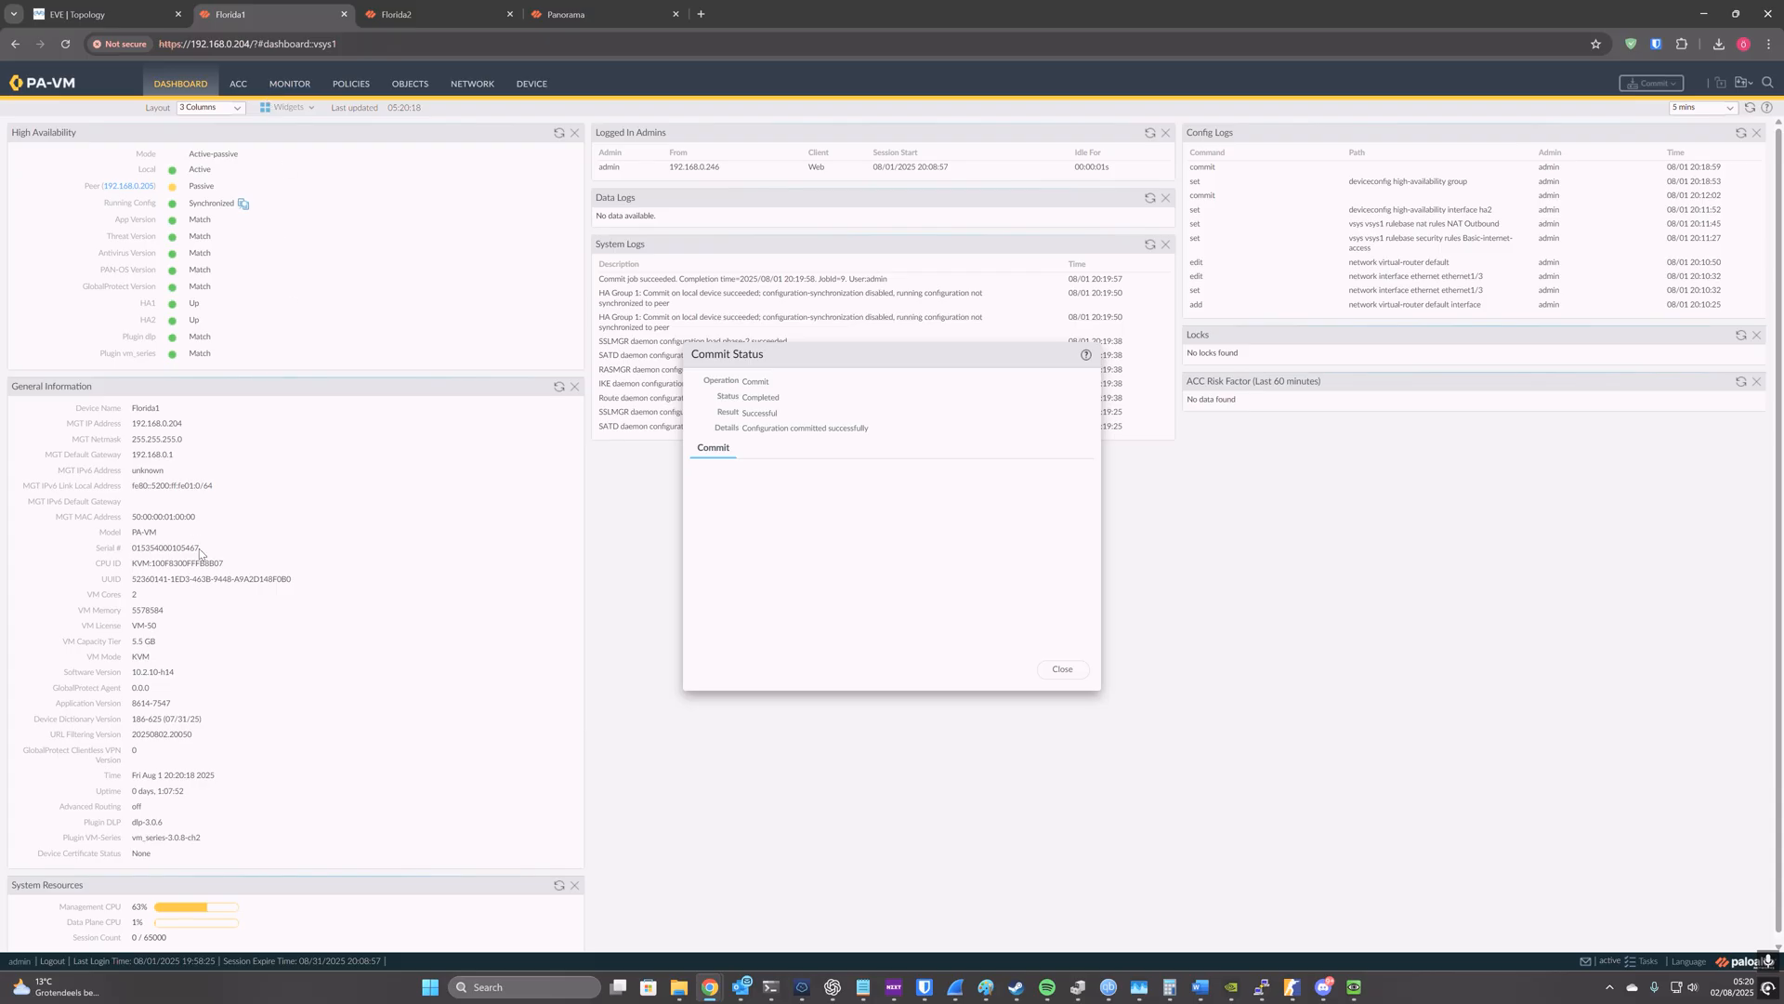
{"action": "left_click_drag", "start_coordinate": [199, 548], "coordinate": [136, 549]}
{"action": "key", "text": "ctrl+c"}
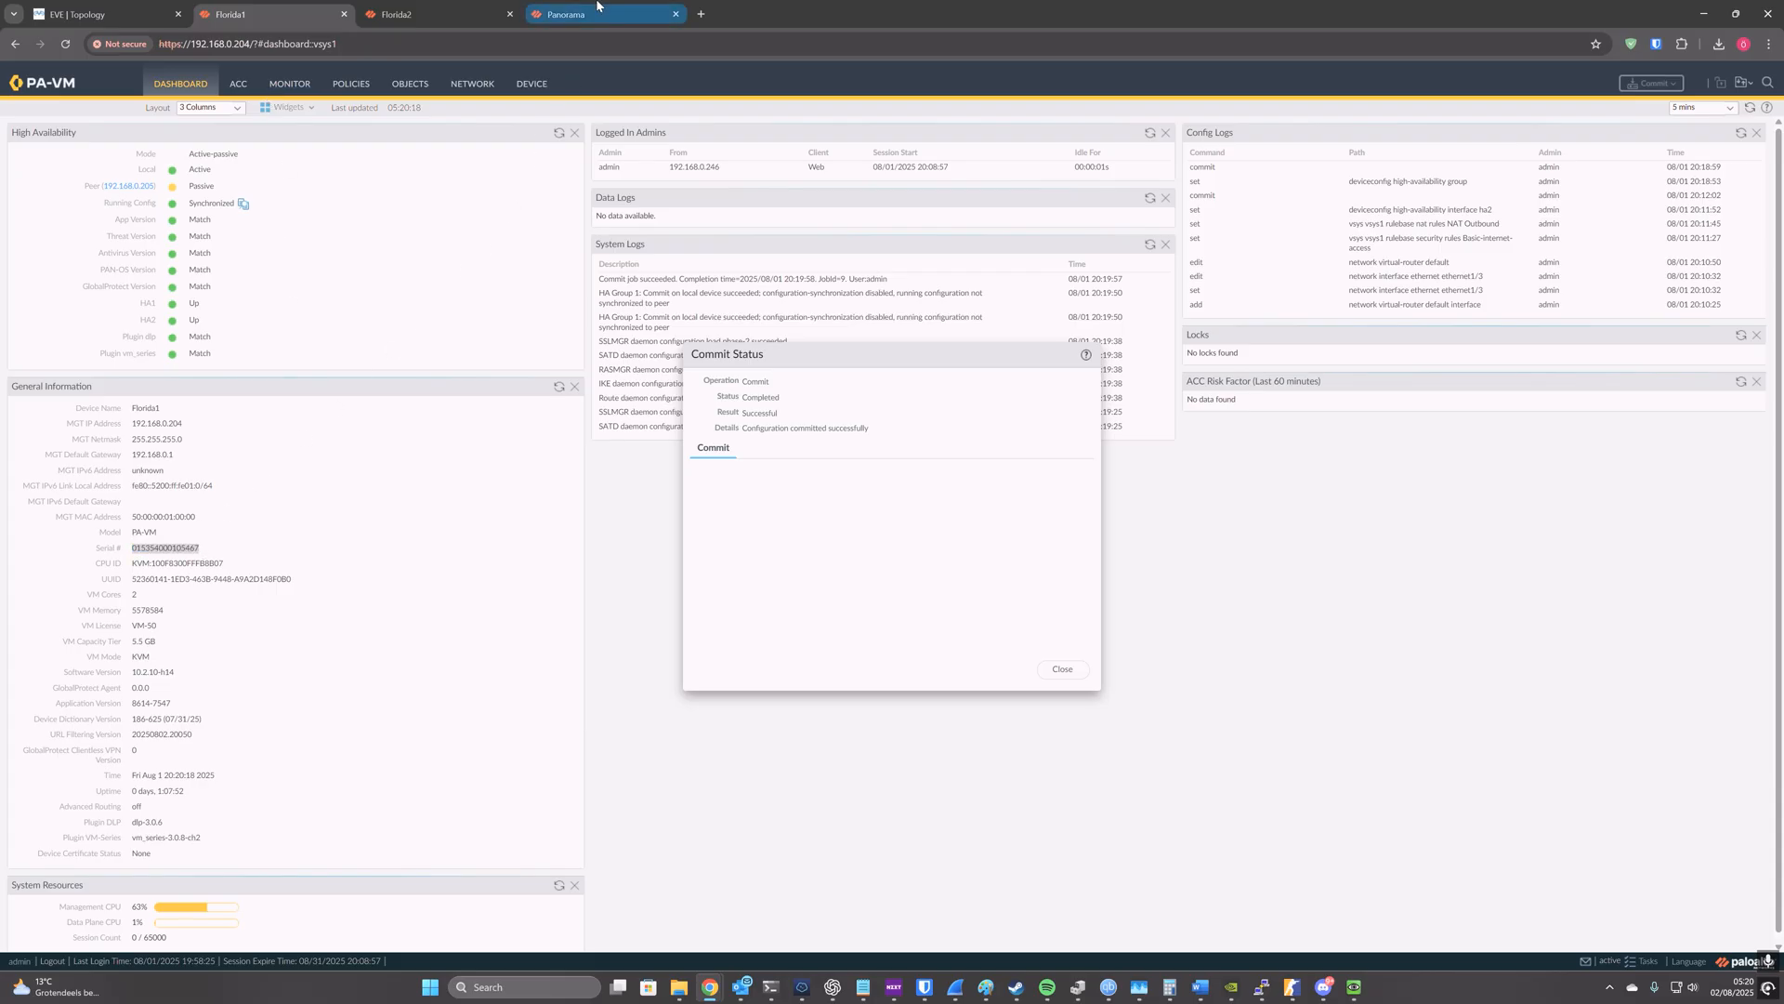
{"action": "left_click", "coordinate": [576, 14]}
{"action": "left_click", "coordinate": [893, 558]}
{"action": "key", "text": "ctrl+v"}
Step: Add Florida2's serial number to the auth key's device list and generate the key
{"action": "left_click", "coordinate": [432, 8]}
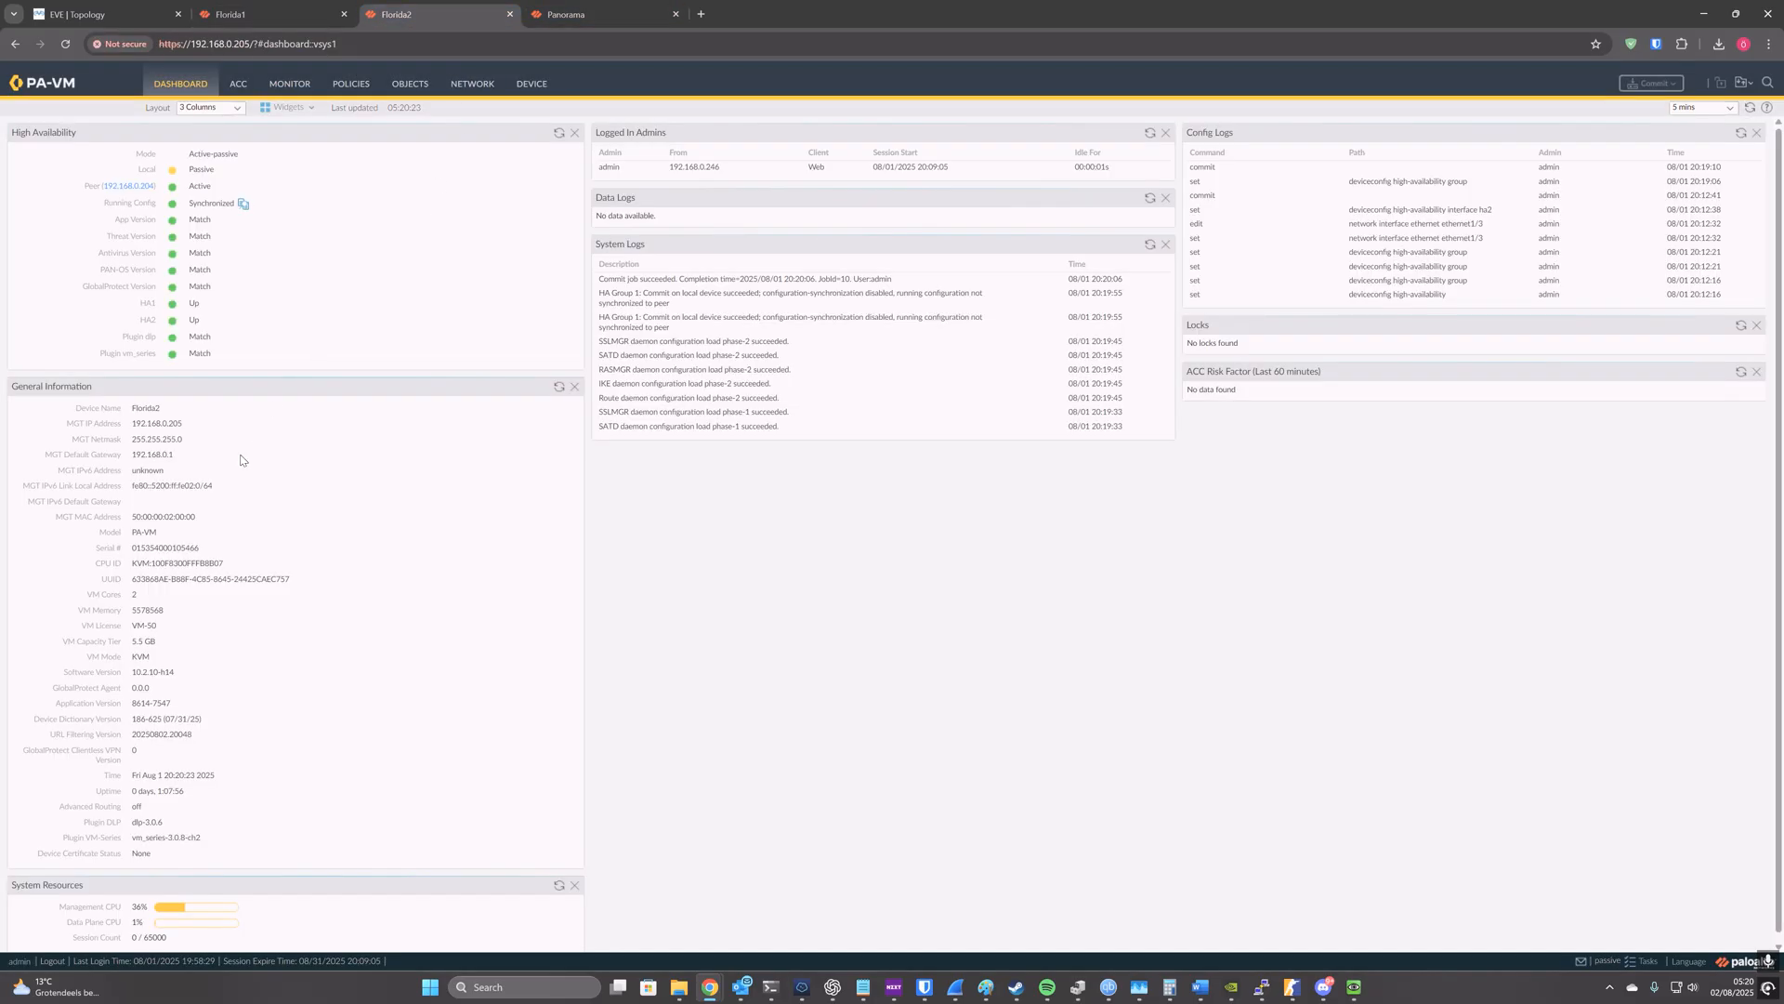
{"action": "left_click_drag", "start_coordinate": [145, 548], "coordinate": [132, 549]}
{"action": "left_click", "coordinate": [576, 14]}
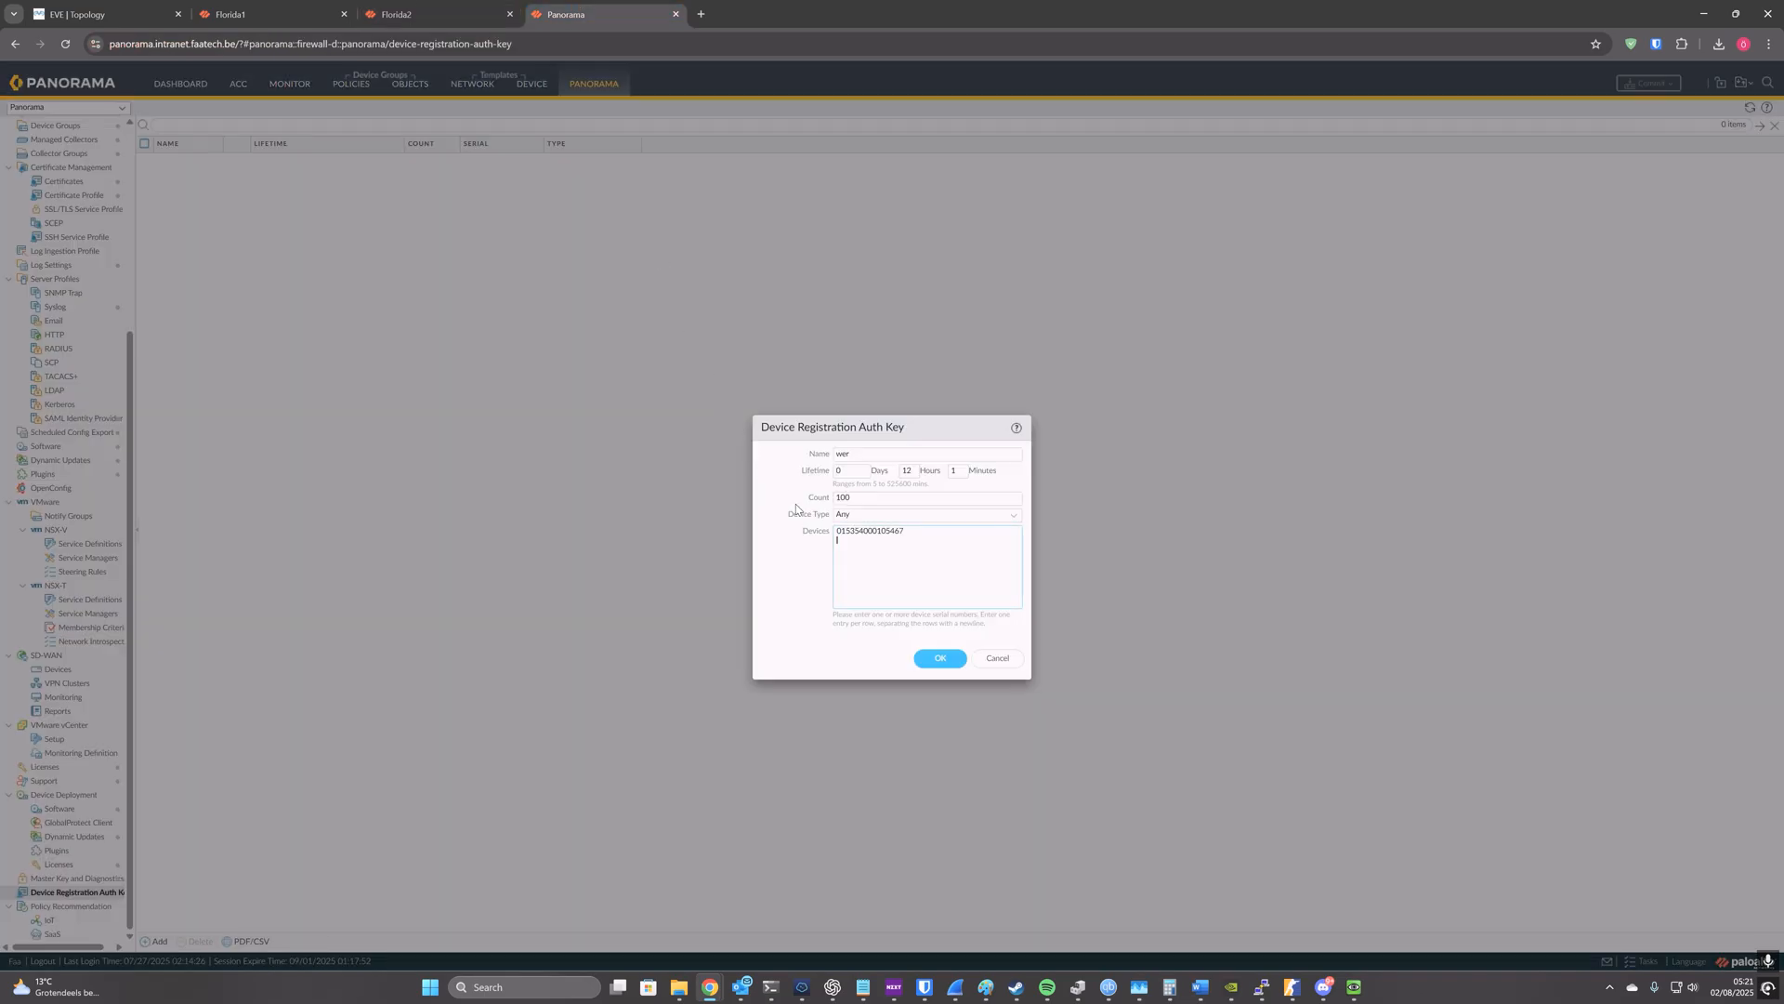
{"action": "key", "text": "ctrl+v"}
{"action": "left_click", "coordinate": [932, 659]}
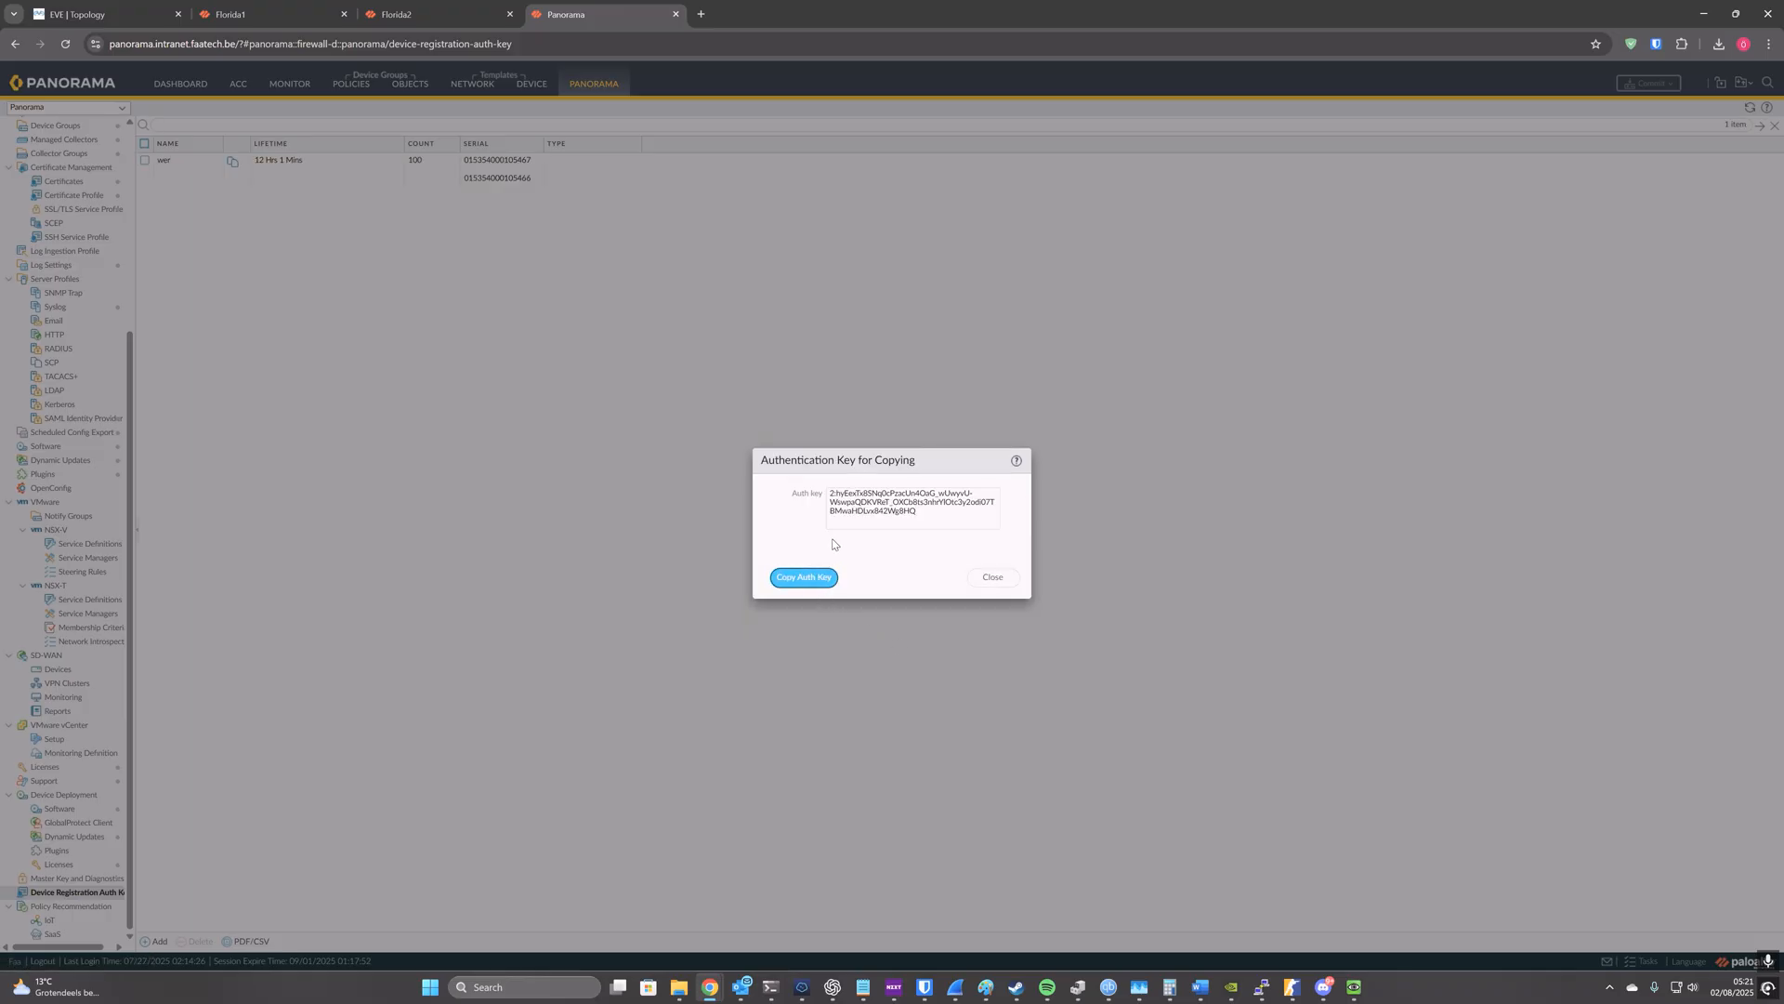
Step: In Florida1's Panorama settings, enter server 192.168.0.50 with the copied auth key, and commit the changes
{"action": "left_click", "coordinate": [241, 13]}
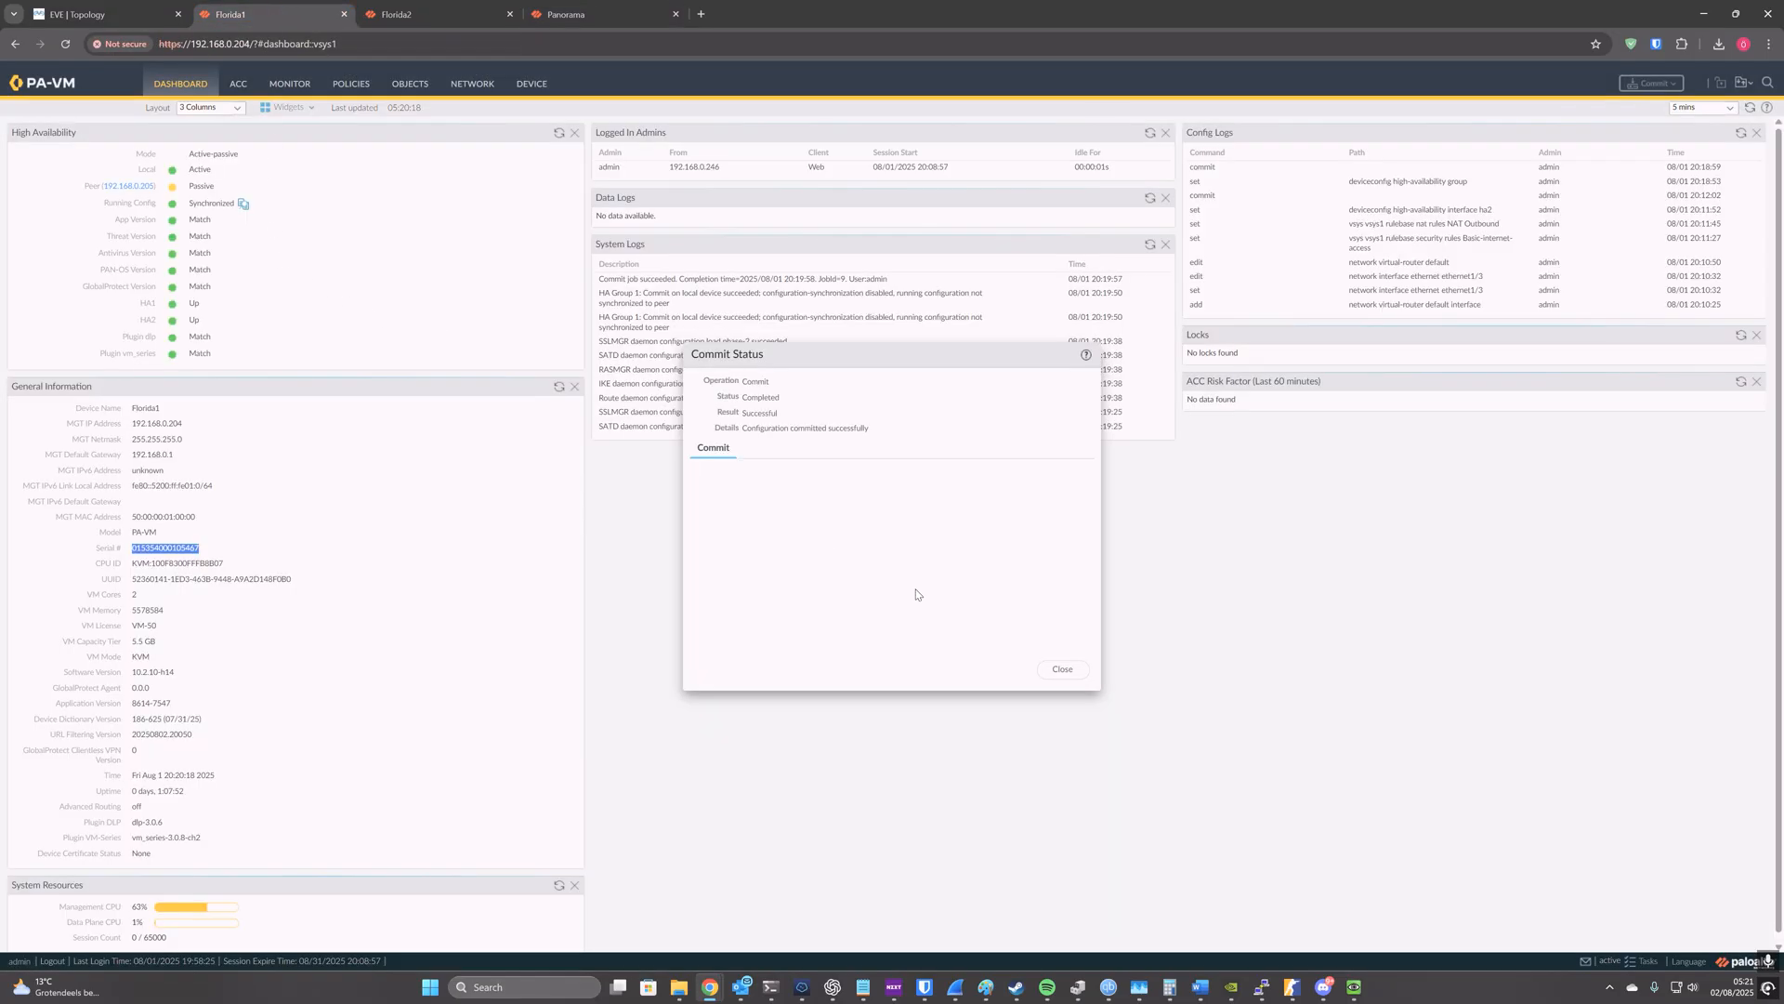
{"action": "left_click", "coordinate": [1064, 670]}
{"action": "left_click", "coordinate": [531, 86]}
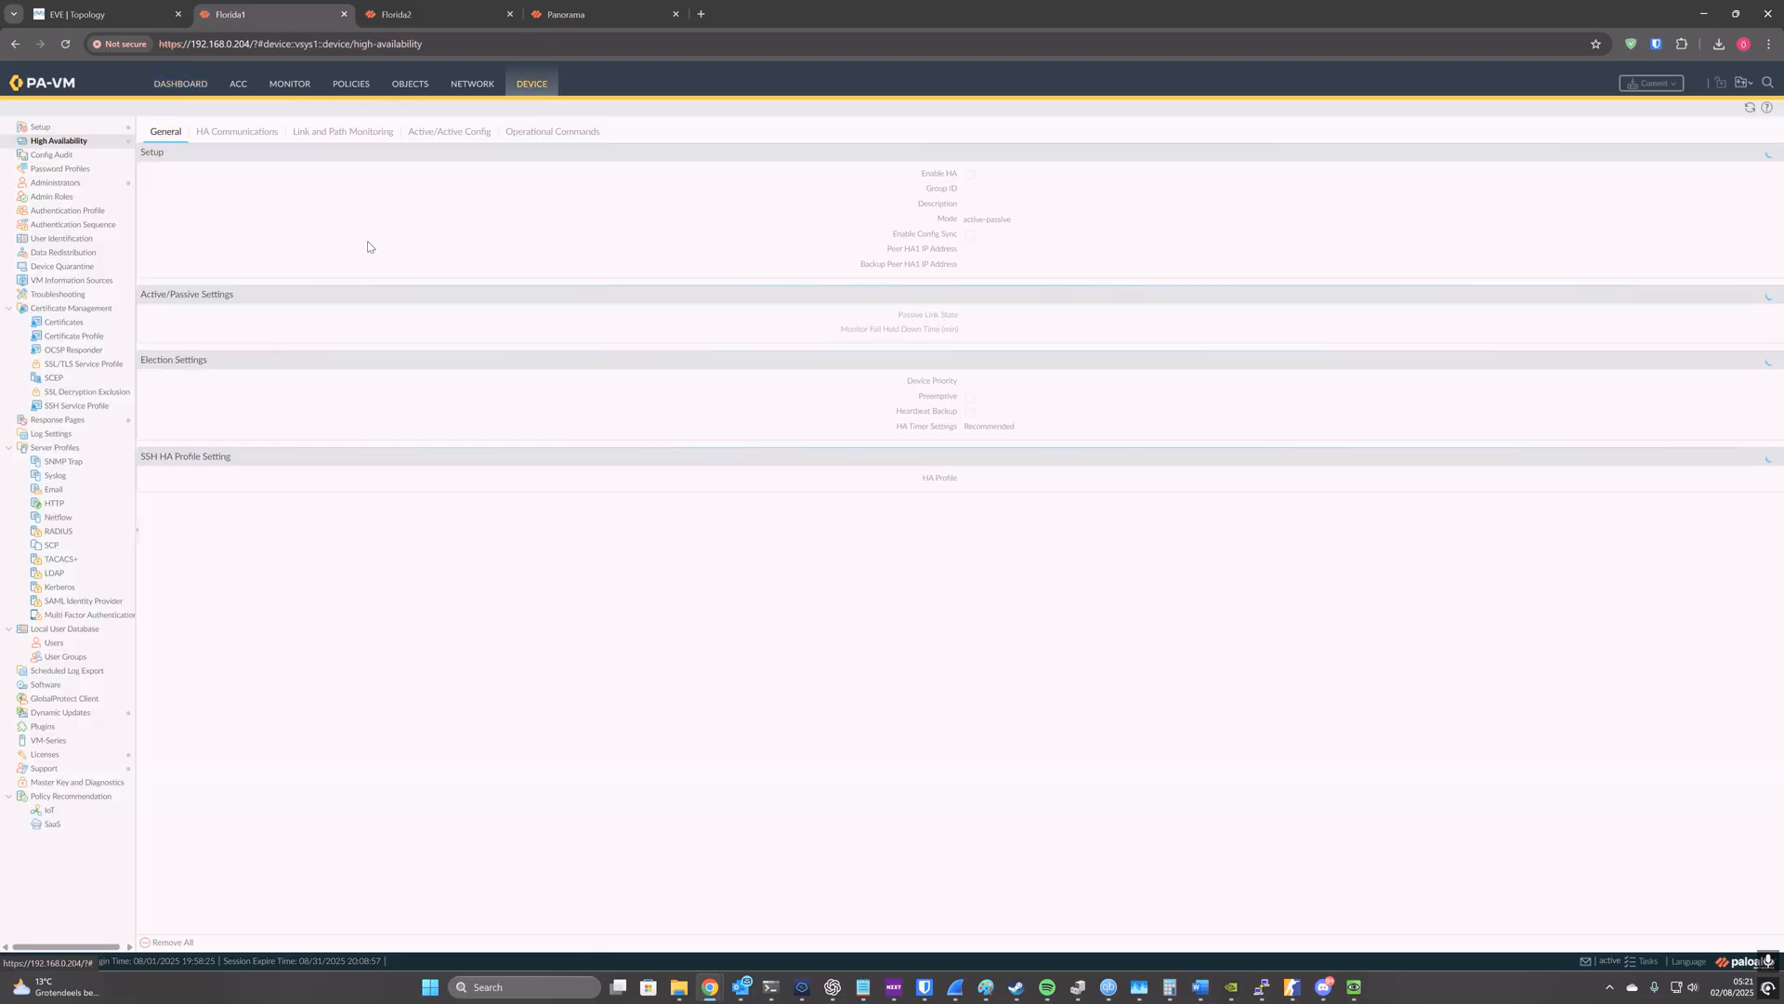
{"action": "left_click", "coordinate": [89, 127]}
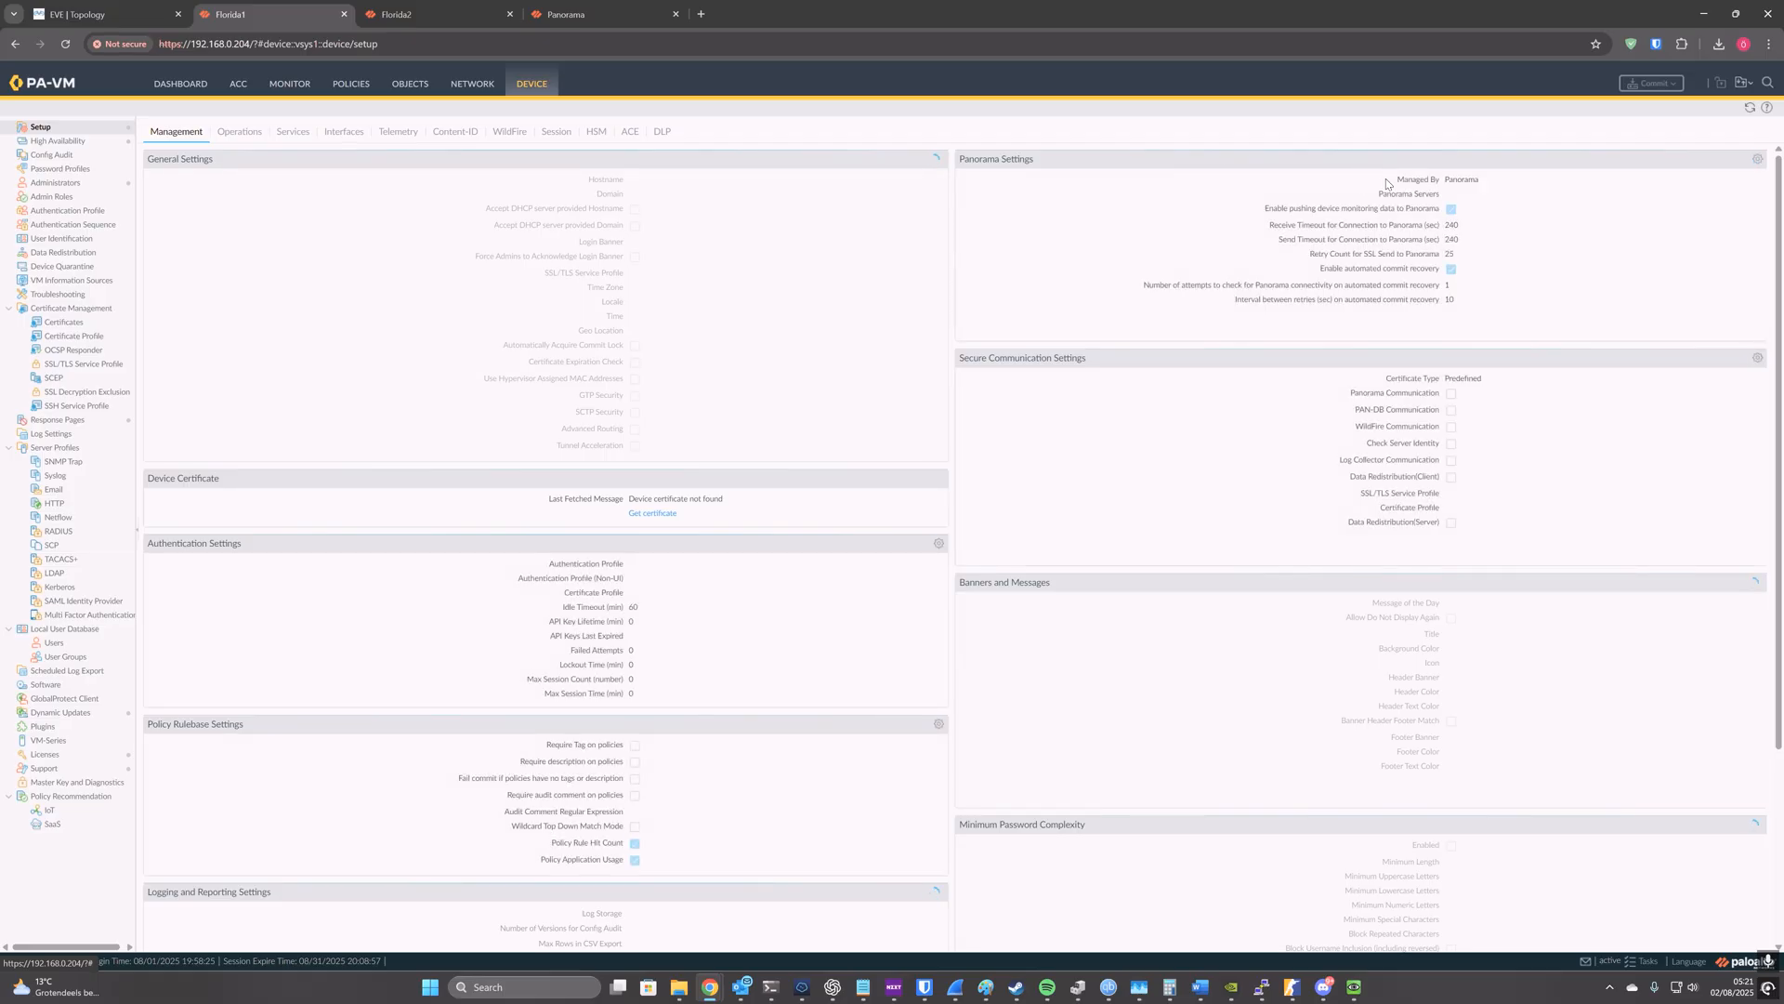
{"action": "left_click", "coordinate": [1756, 160]}
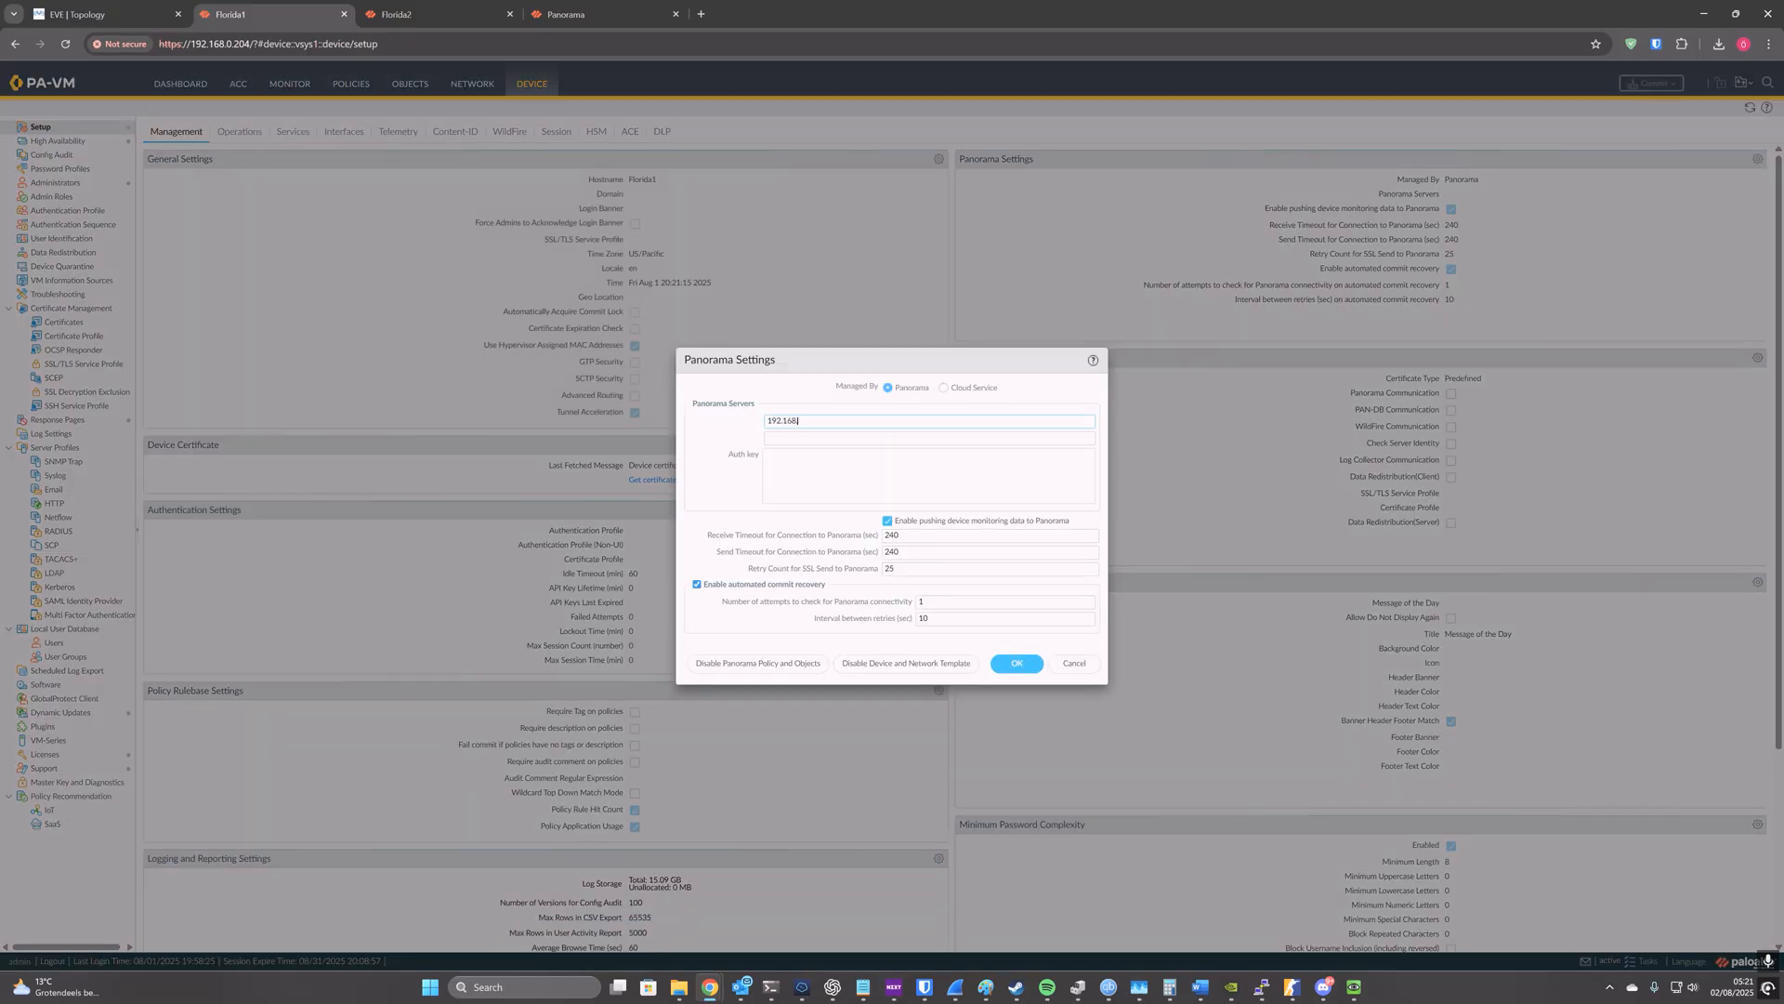
{"action": "key", "text": "Tab"}
{"action": "key", "text": "Tab"}
{"action": "key", "text": "ctrl+v"}
{"action": "left_click", "coordinate": [1018, 663]}
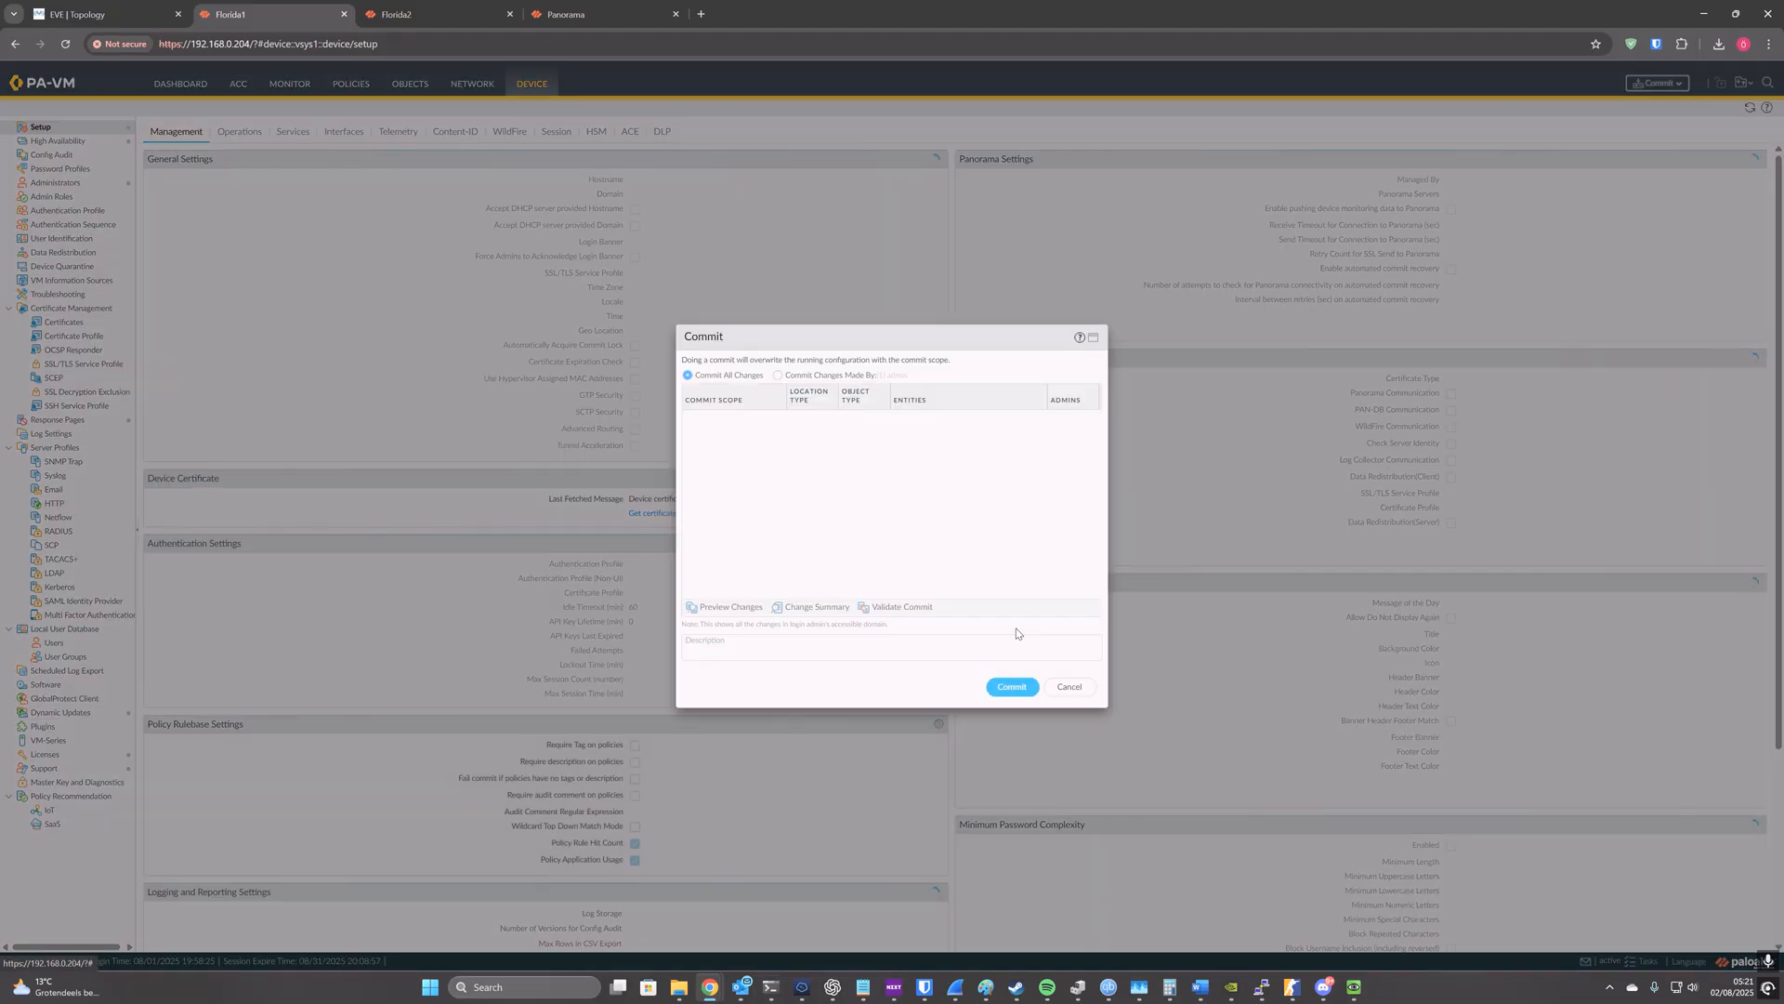
{"action": "left_click", "coordinate": [1014, 690]}
Step: In Florida2's Panorama settings, enter server 192.168.0.50 with the copied auth key, and commit the changes
{"action": "left_click", "coordinate": [434, 14]}
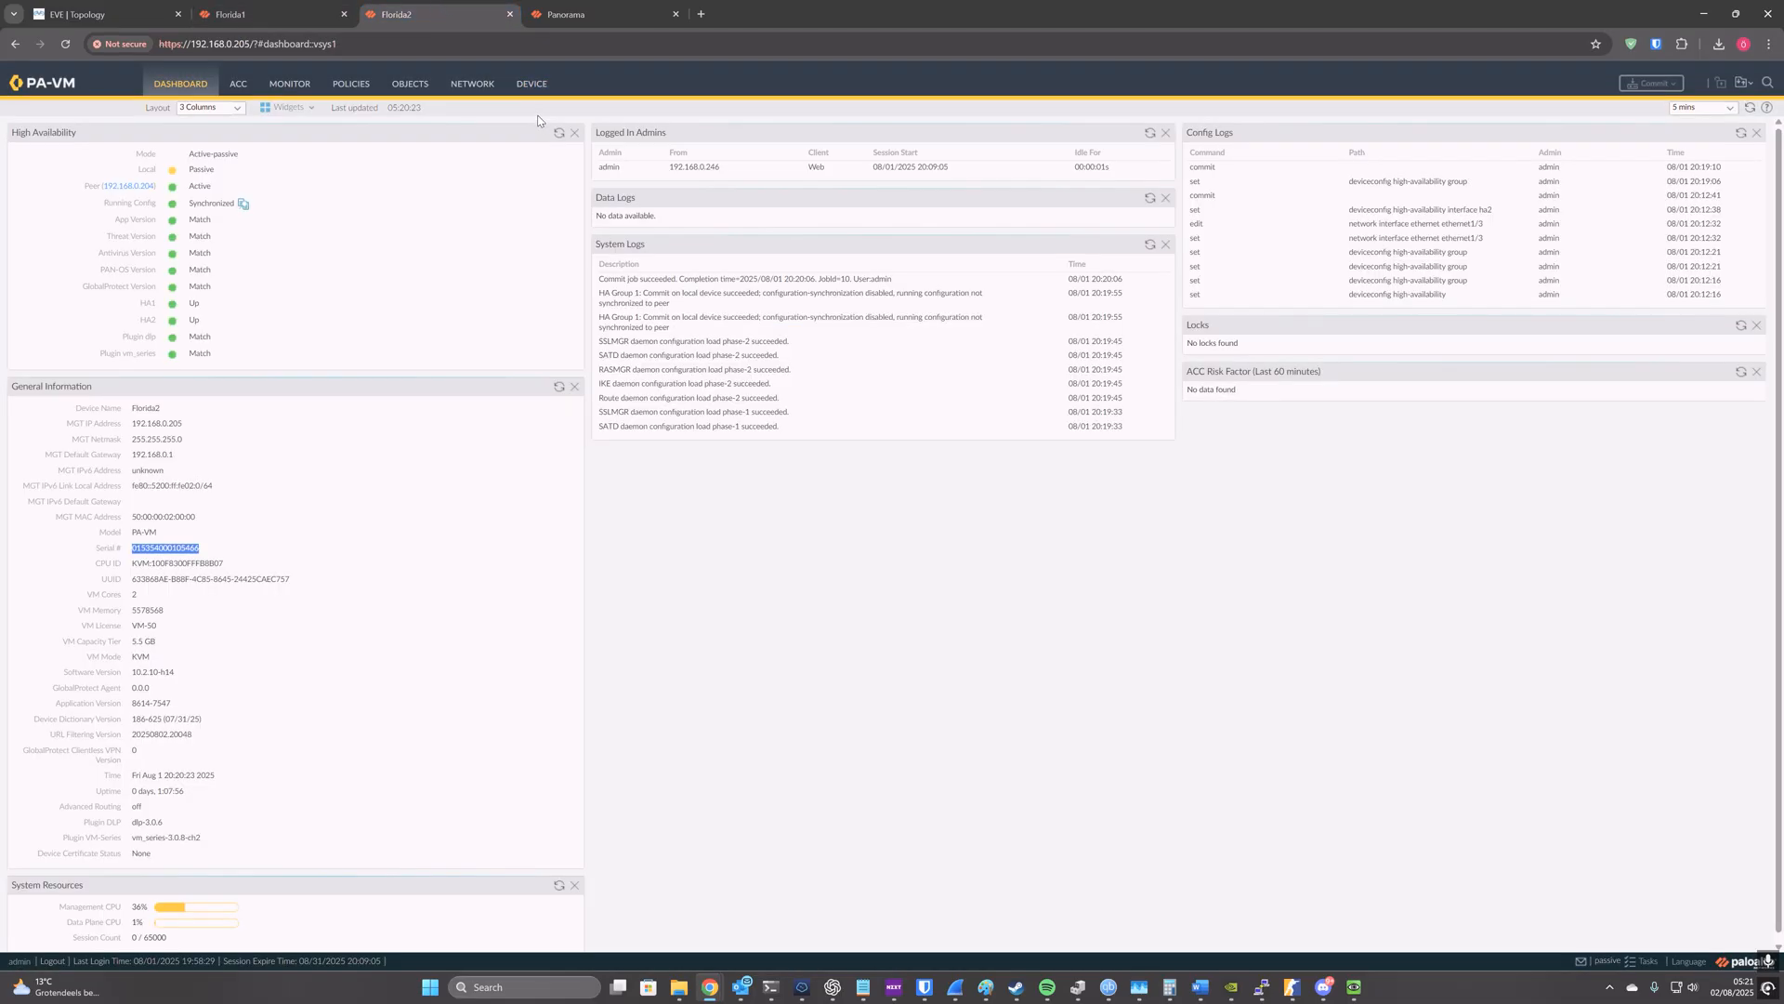
{"action": "left_click", "coordinate": [532, 84]}
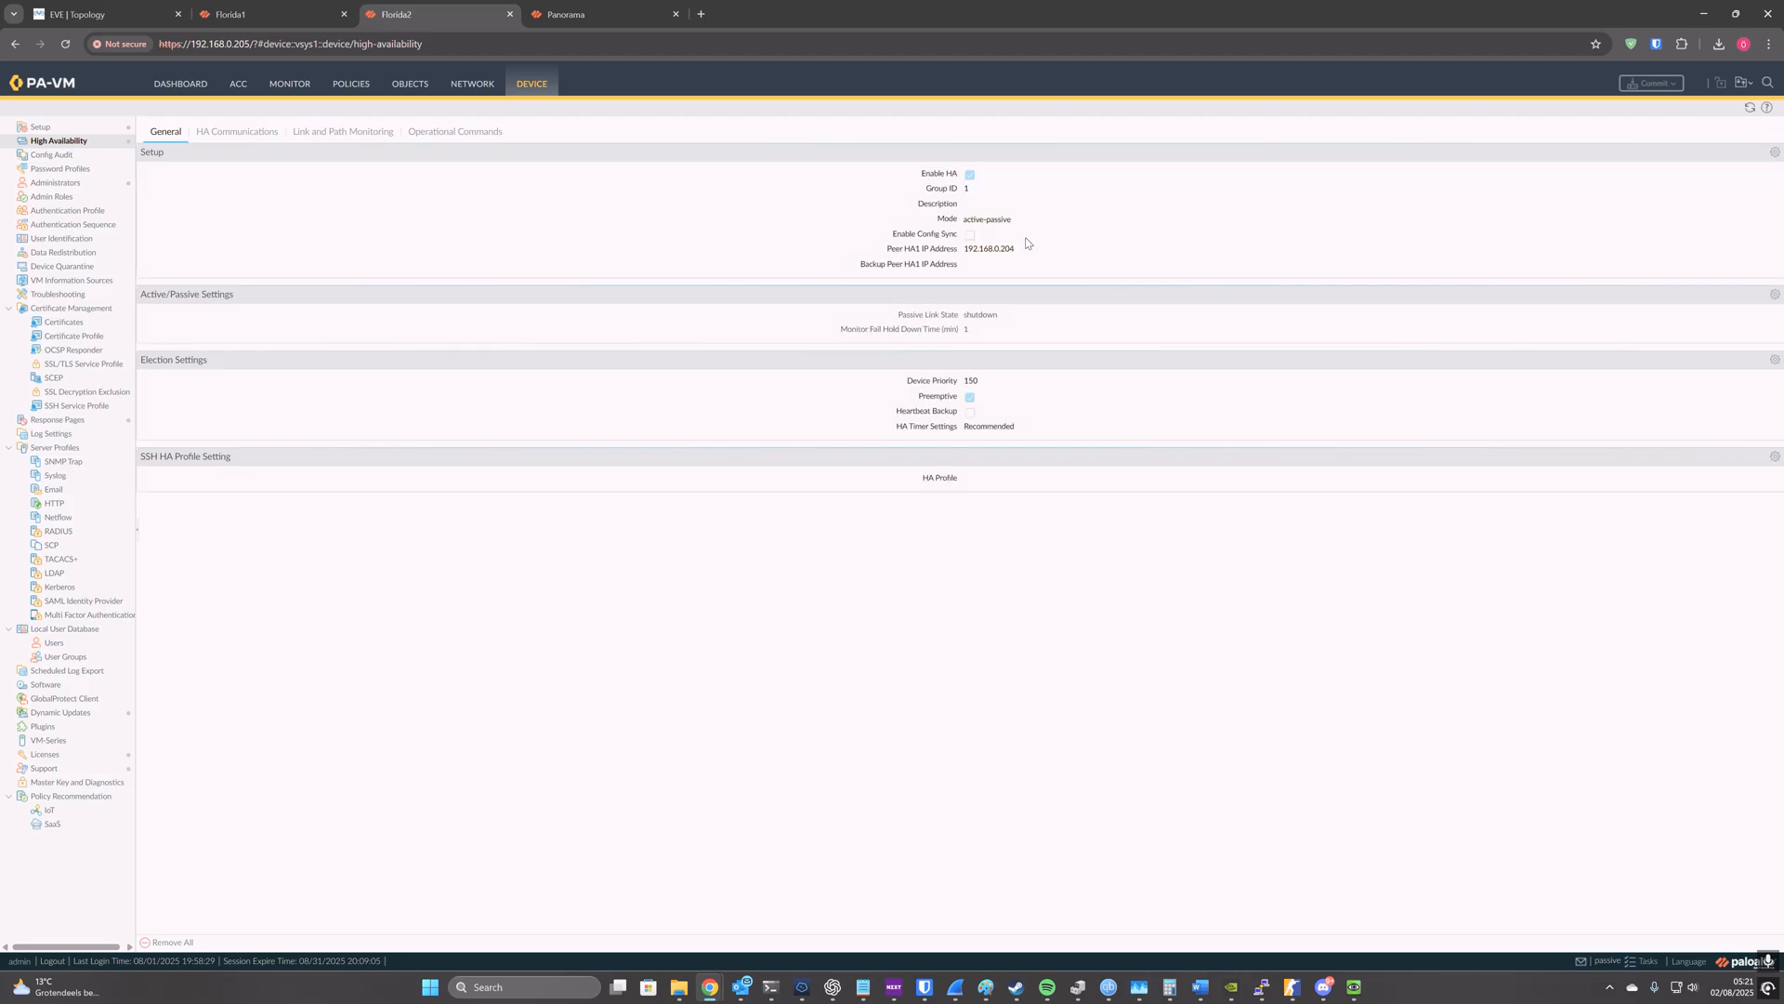
{"action": "left_click", "coordinate": [77, 126]}
{"action": "left_click", "coordinate": [1757, 160]}
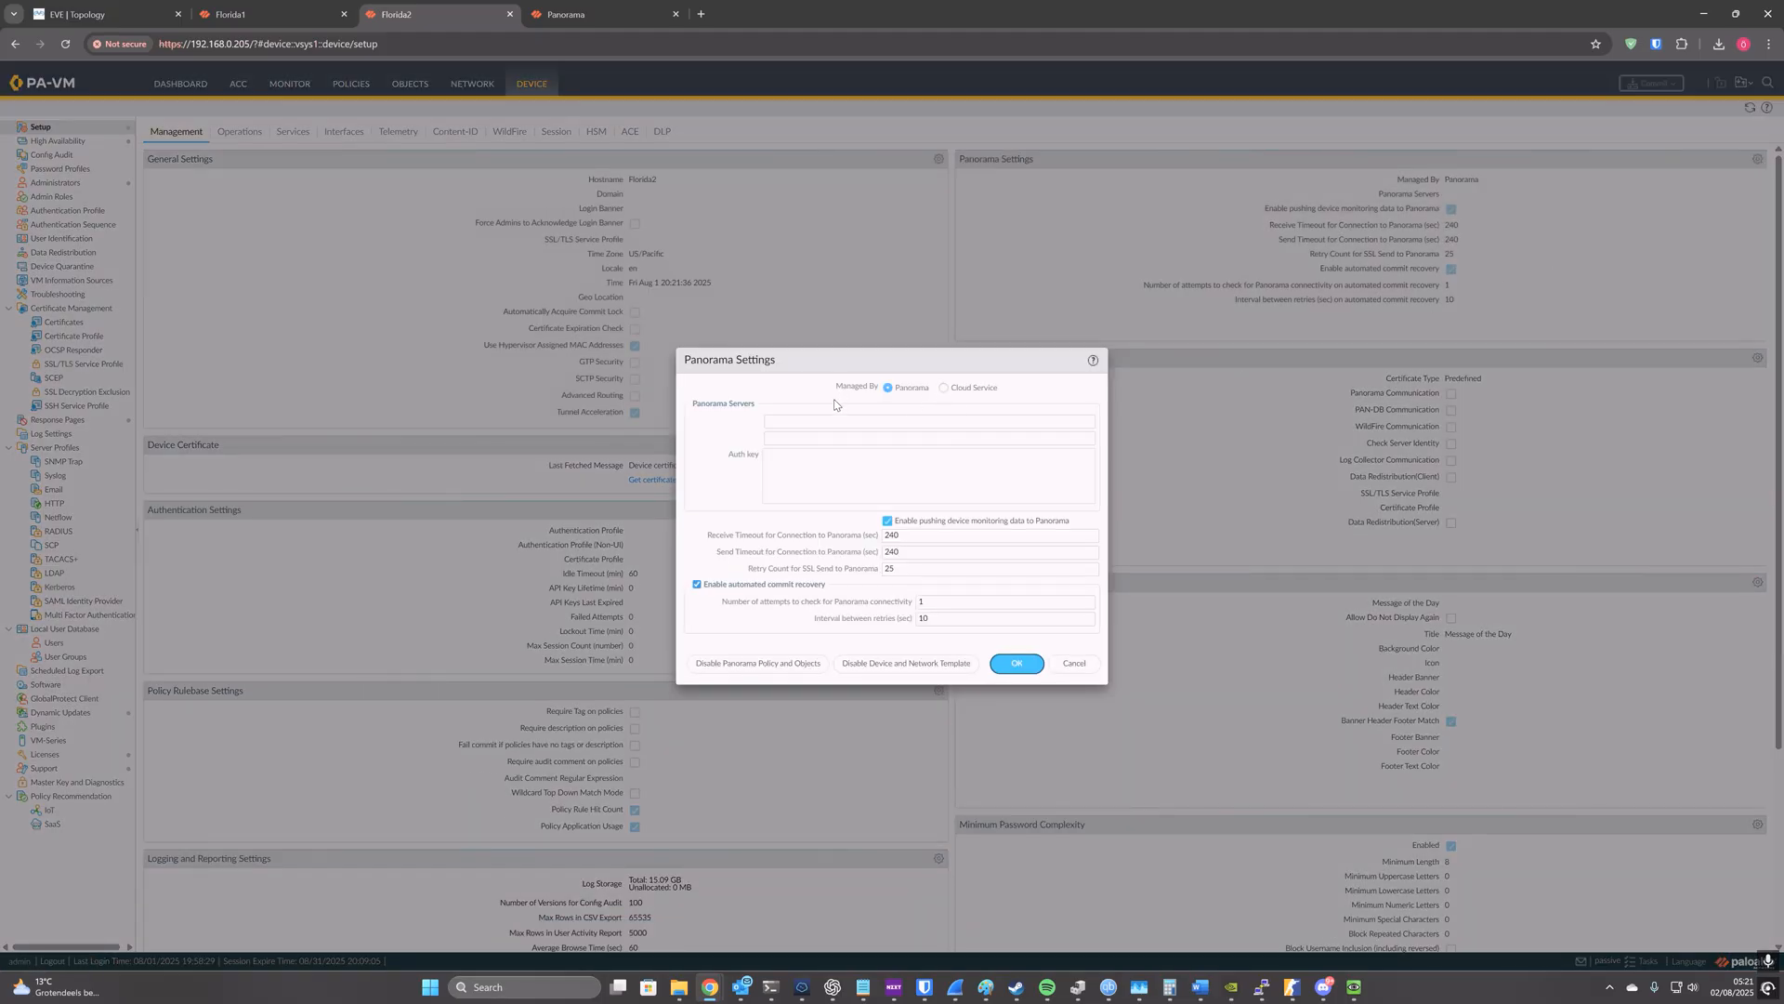
{"action": "type", "text": "192.168.0.50"}
{"action": "key", "text": "ctrl+v"}
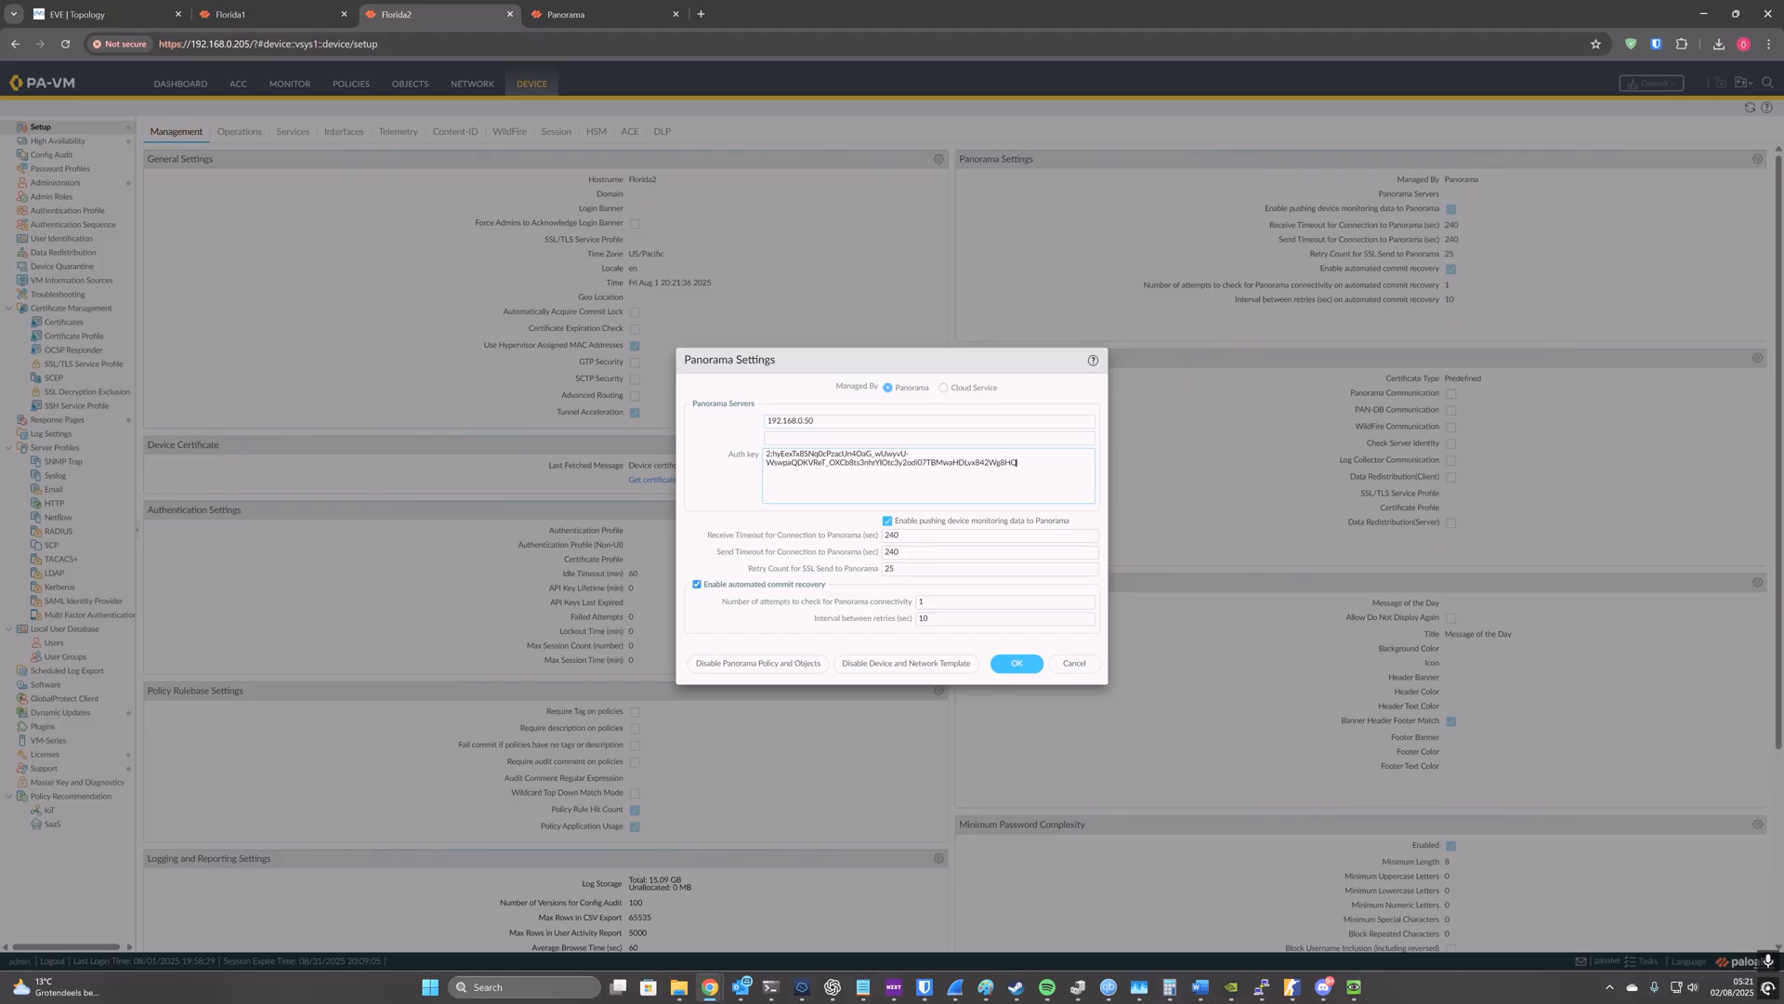
{"action": "left_click", "coordinate": [1017, 666]}
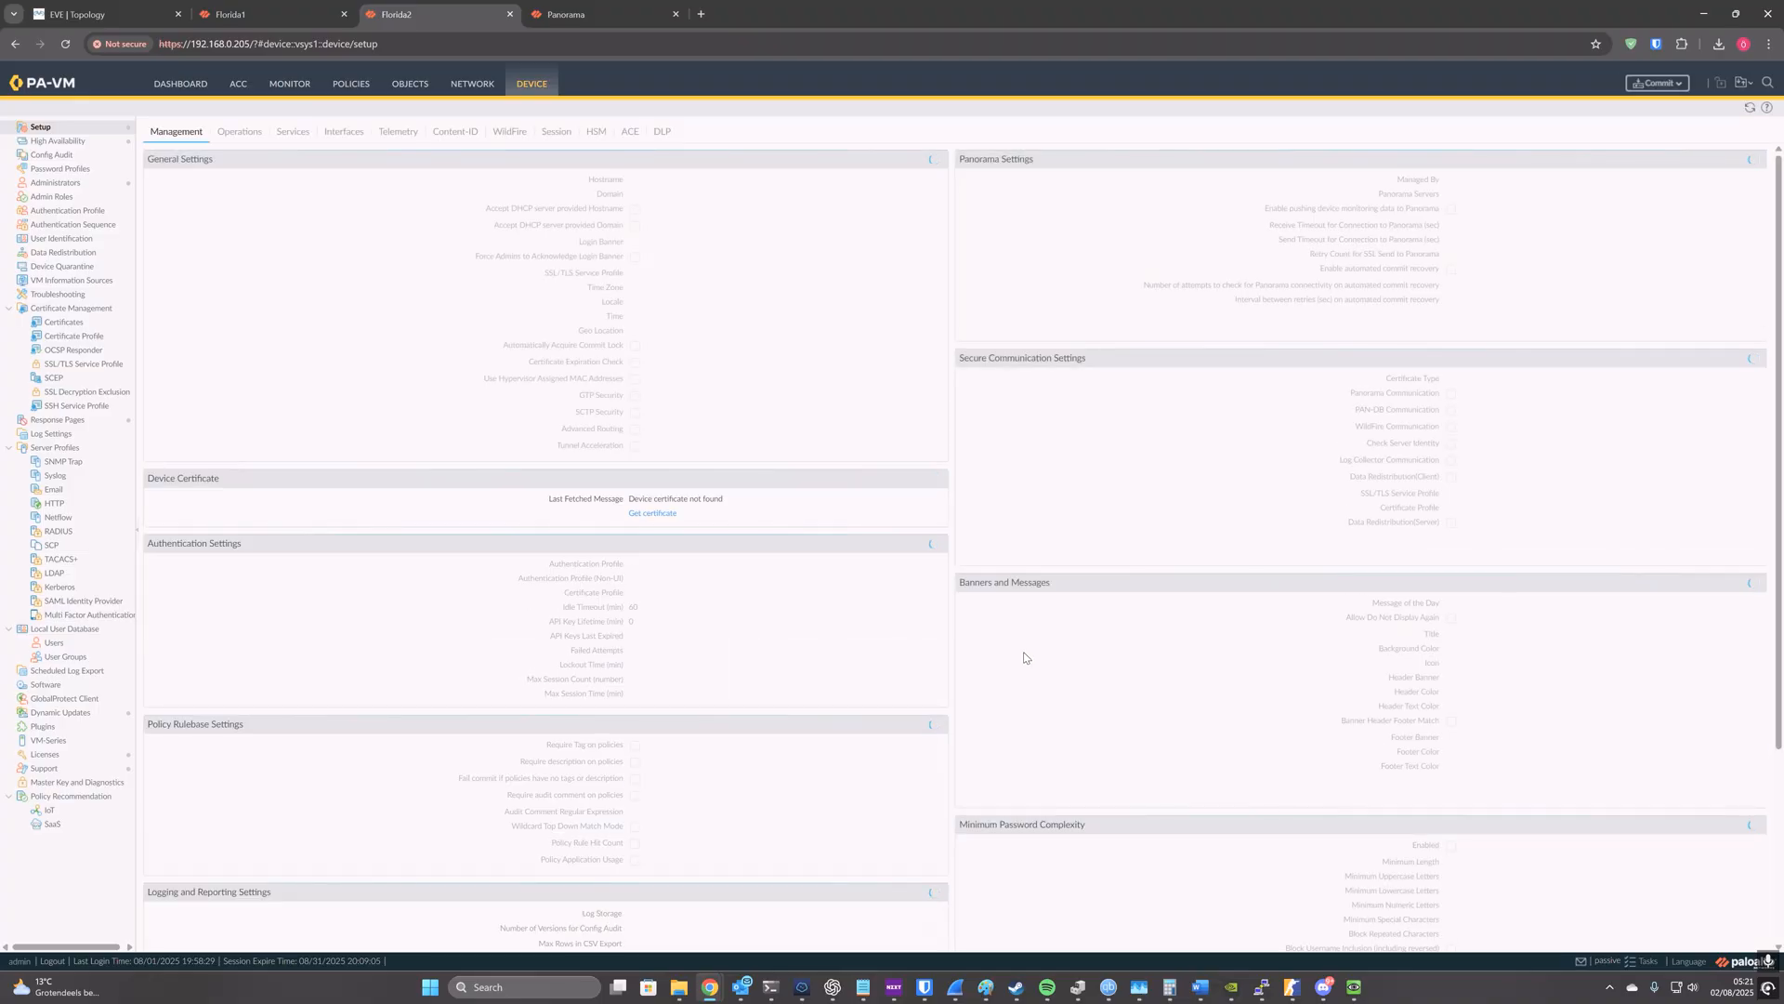
{"action": "left_click", "coordinate": [1670, 87]}
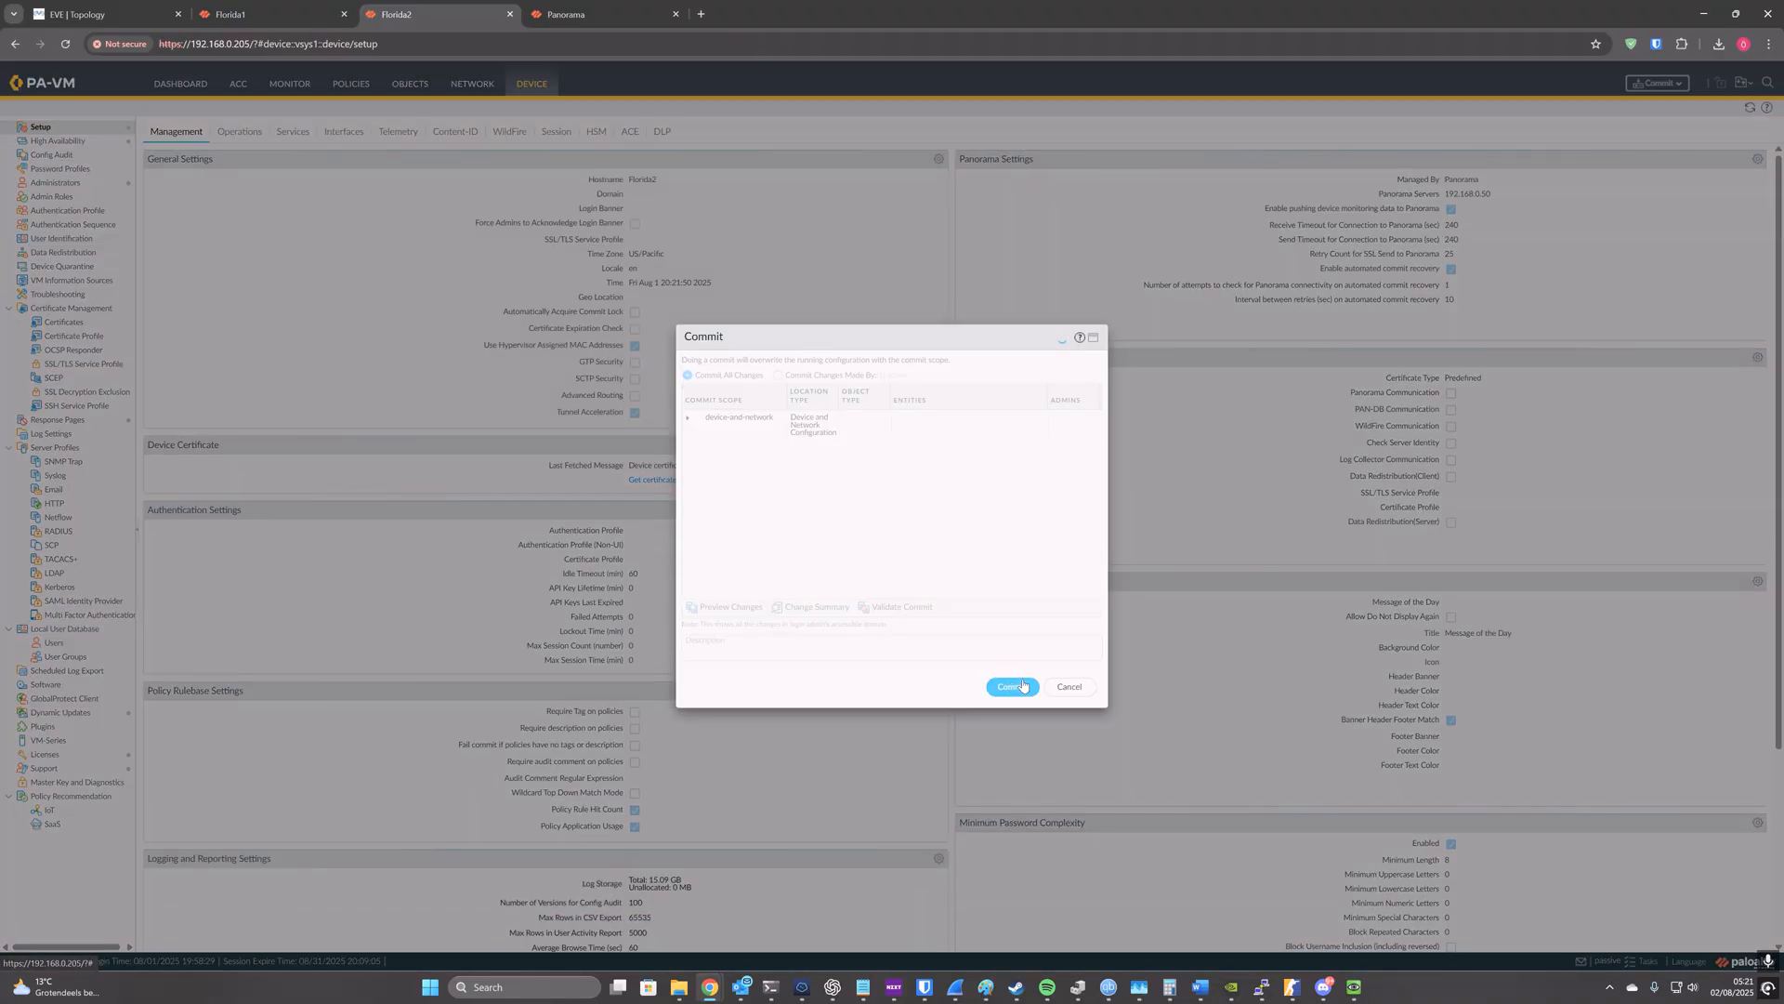
{"action": "left_click", "coordinate": [1022, 685]}
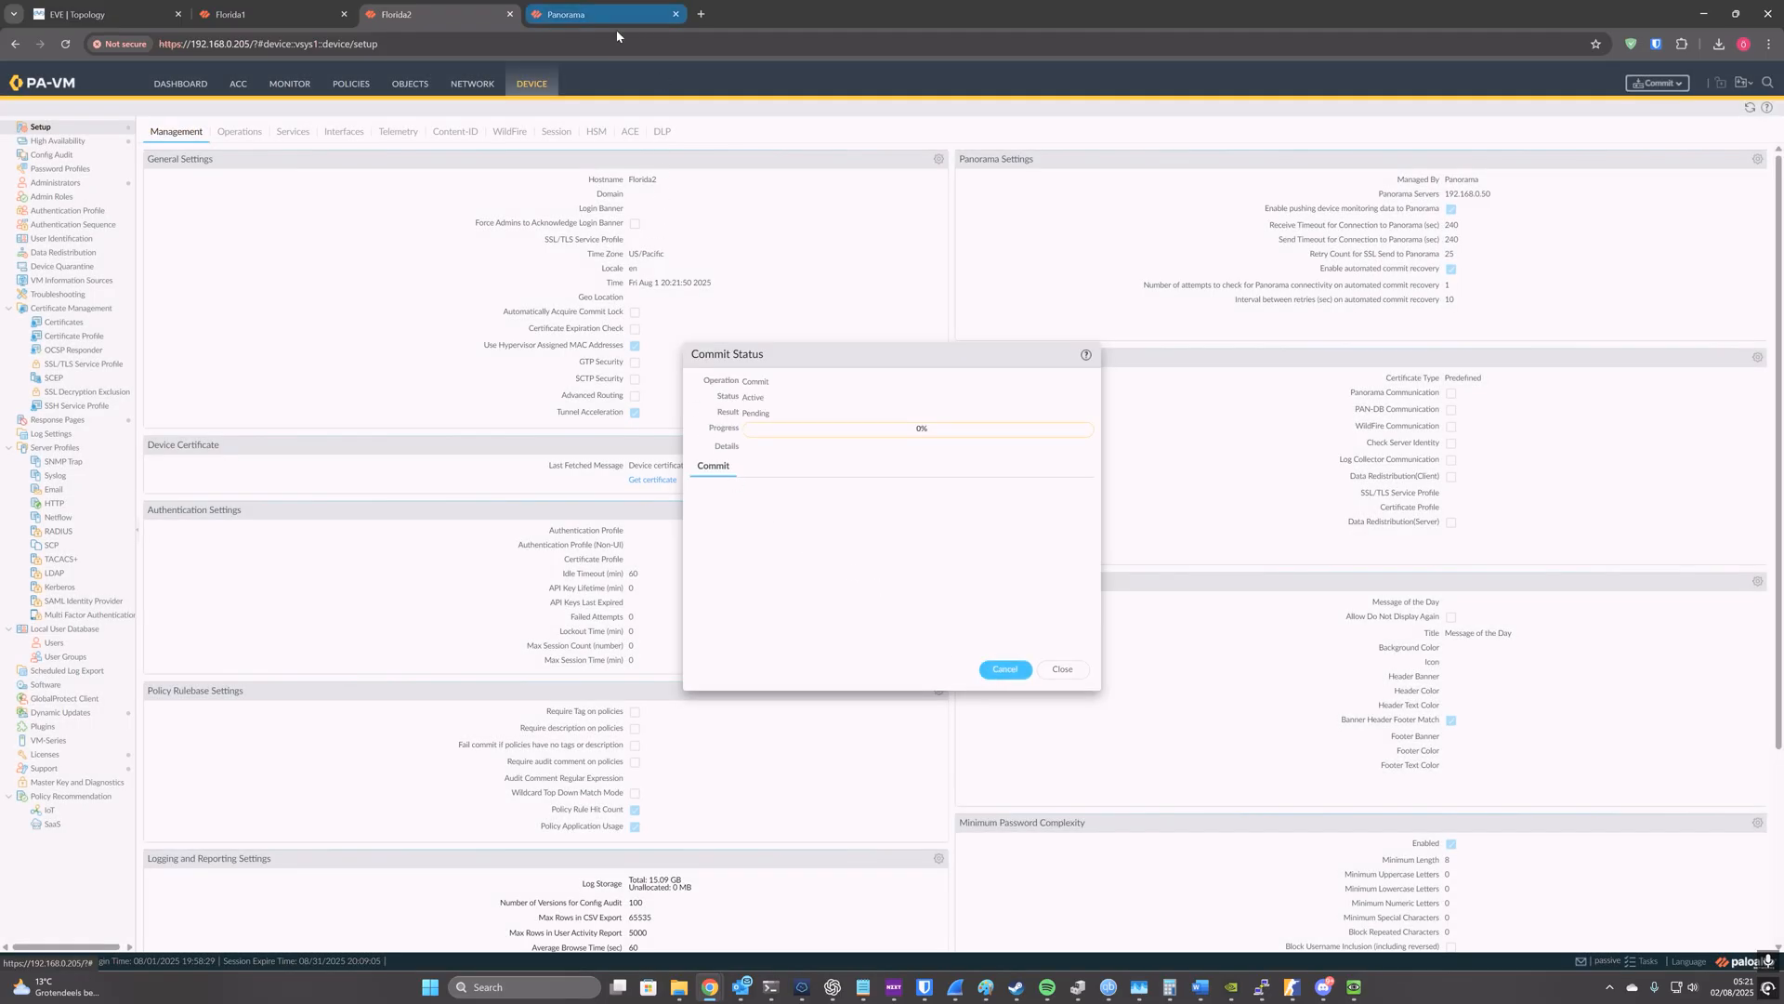
Step: In Panorama, dismiss the auth key and start adding managed devices with Associate Devices turned off
{"action": "left_click", "coordinate": [558, 8]}
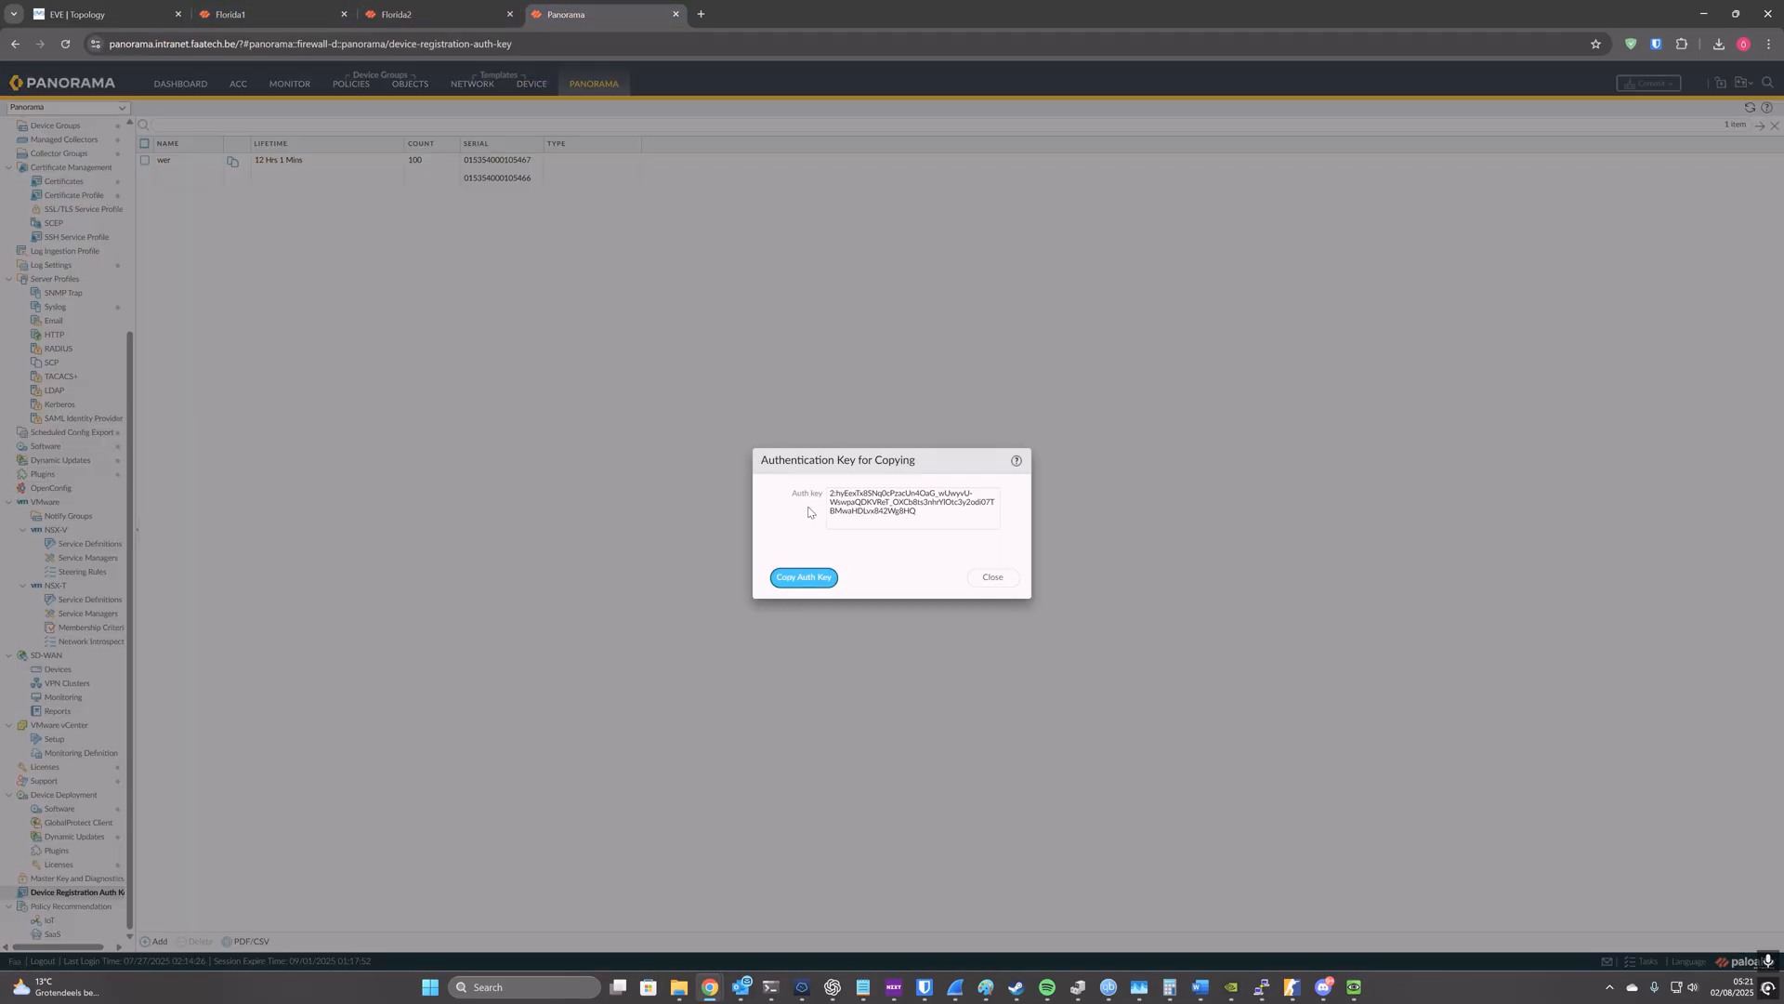
{"action": "left_click", "coordinate": [989, 576]}
{"action": "scroll", "coordinate": [65, 464], "scroll_direction": "up", "scroll_amount": 4}
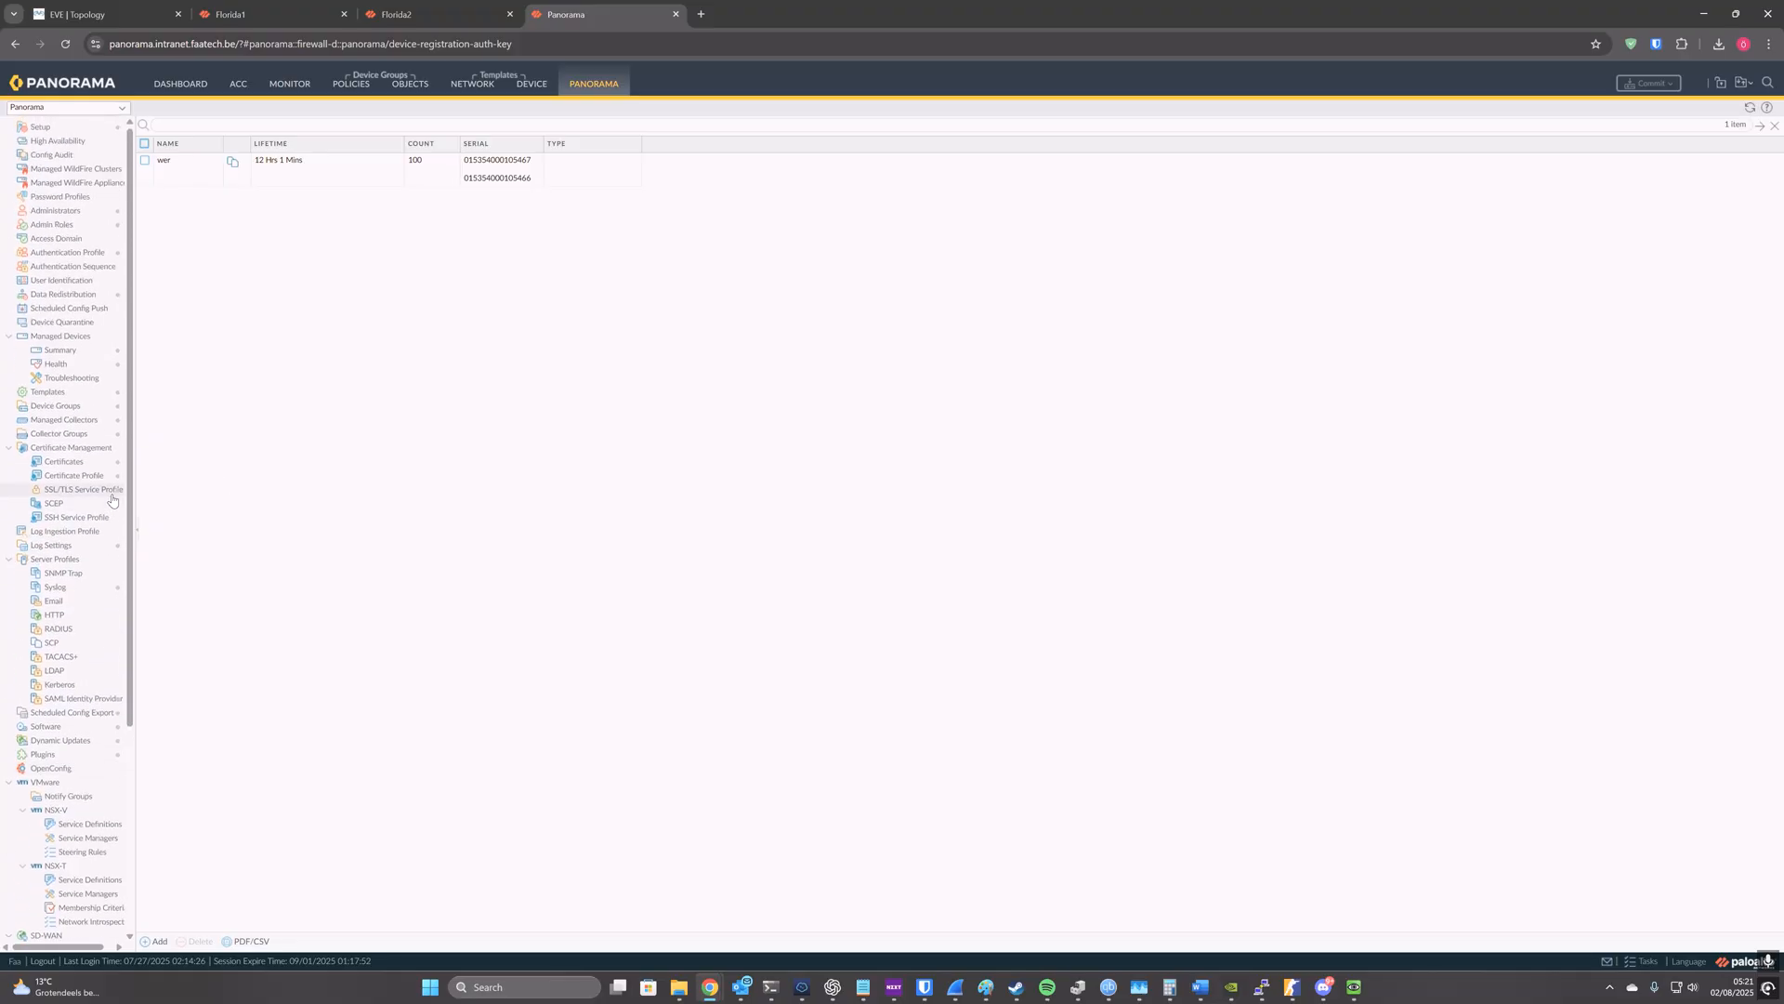
{"action": "left_click", "coordinate": [77, 351]}
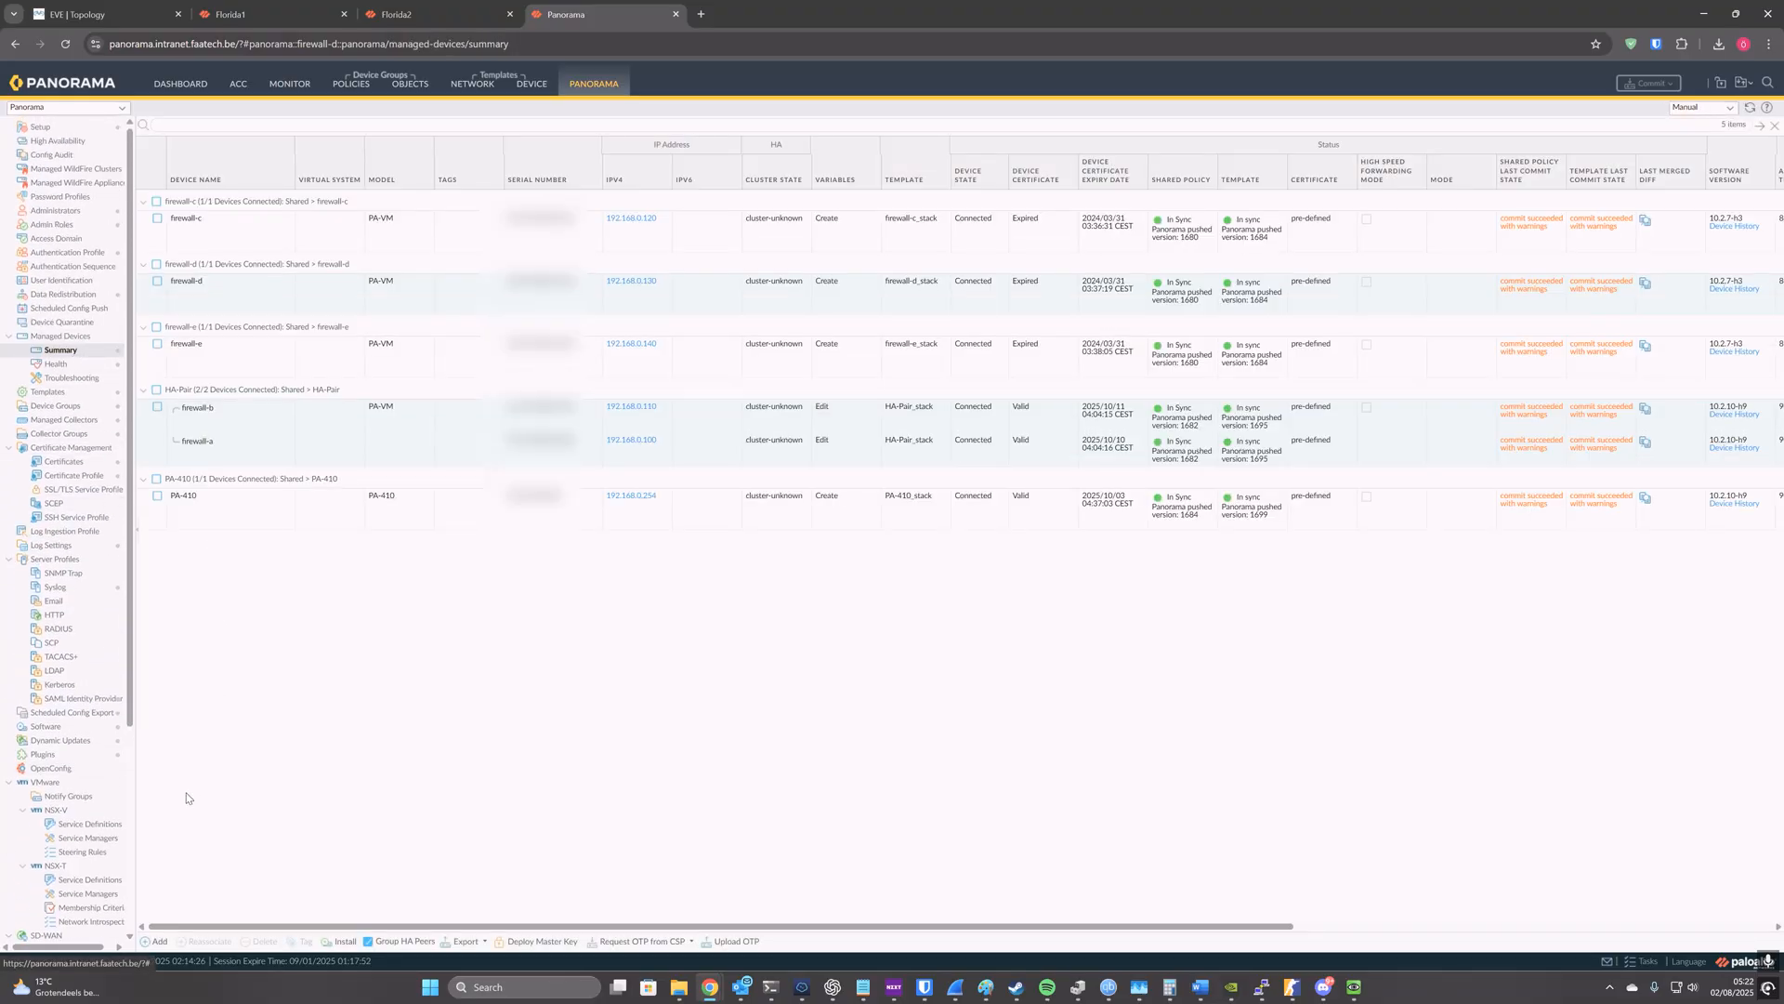
{"action": "left_click", "coordinate": [156, 941]}
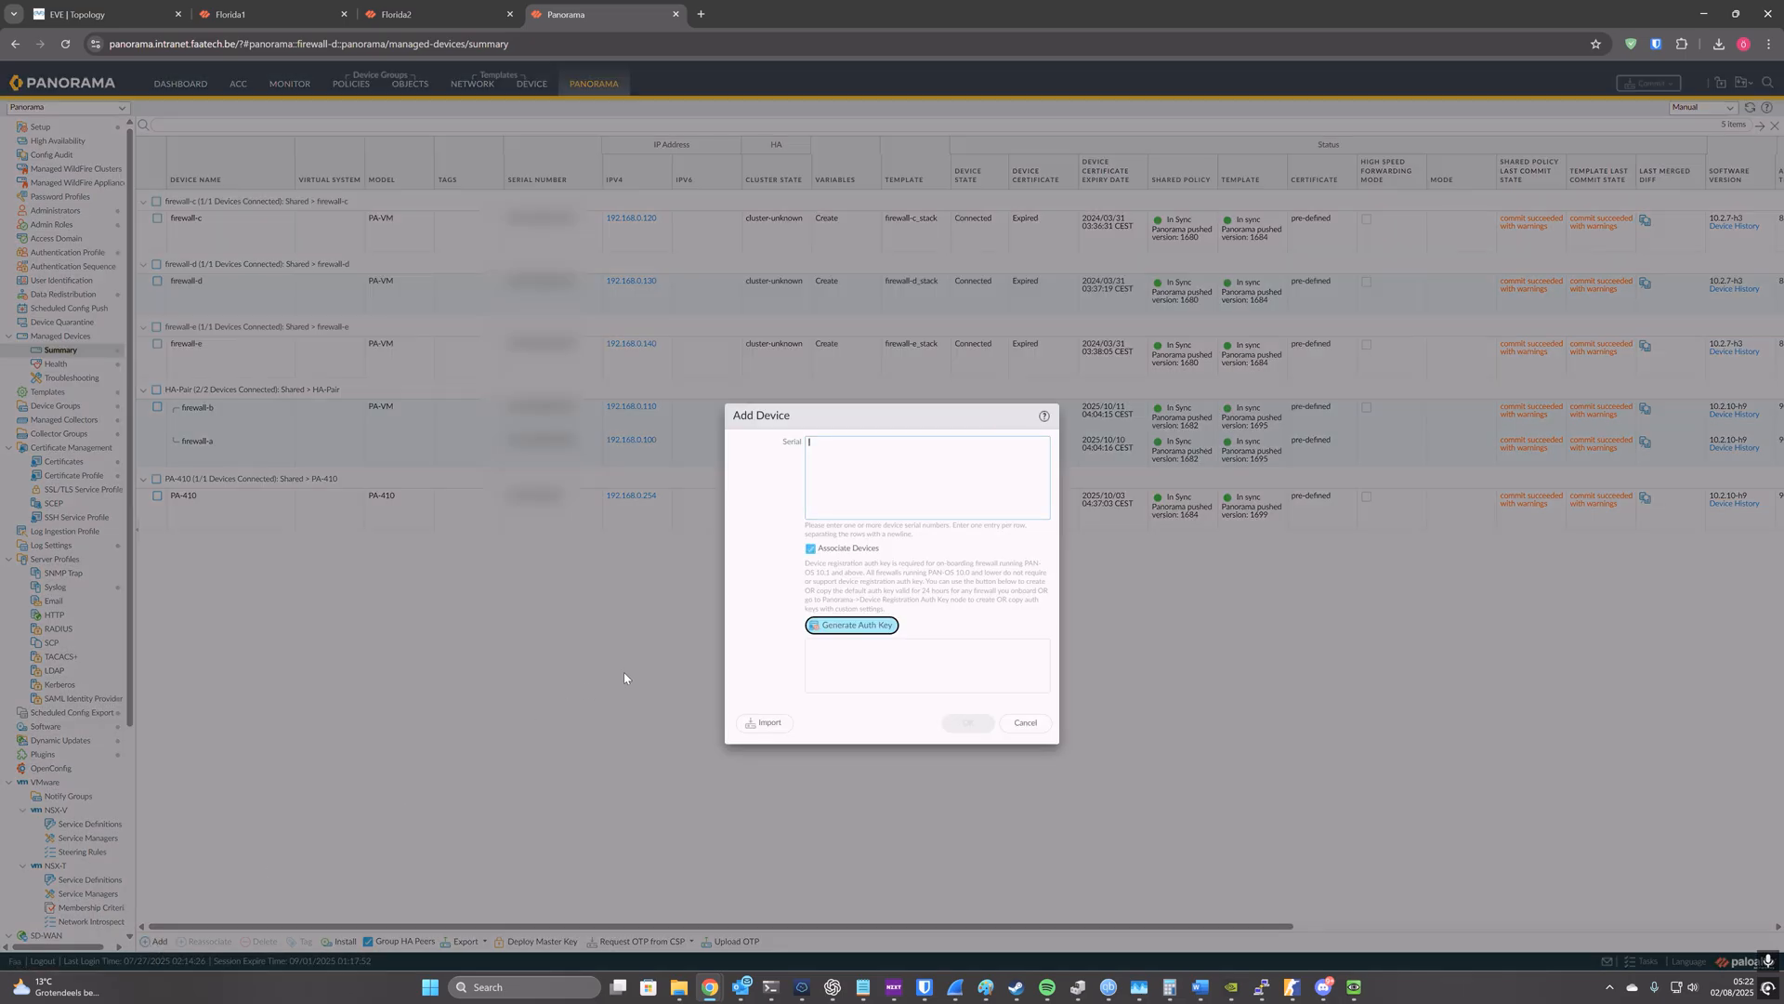
{"action": "left_click", "coordinate": [812, 550]}
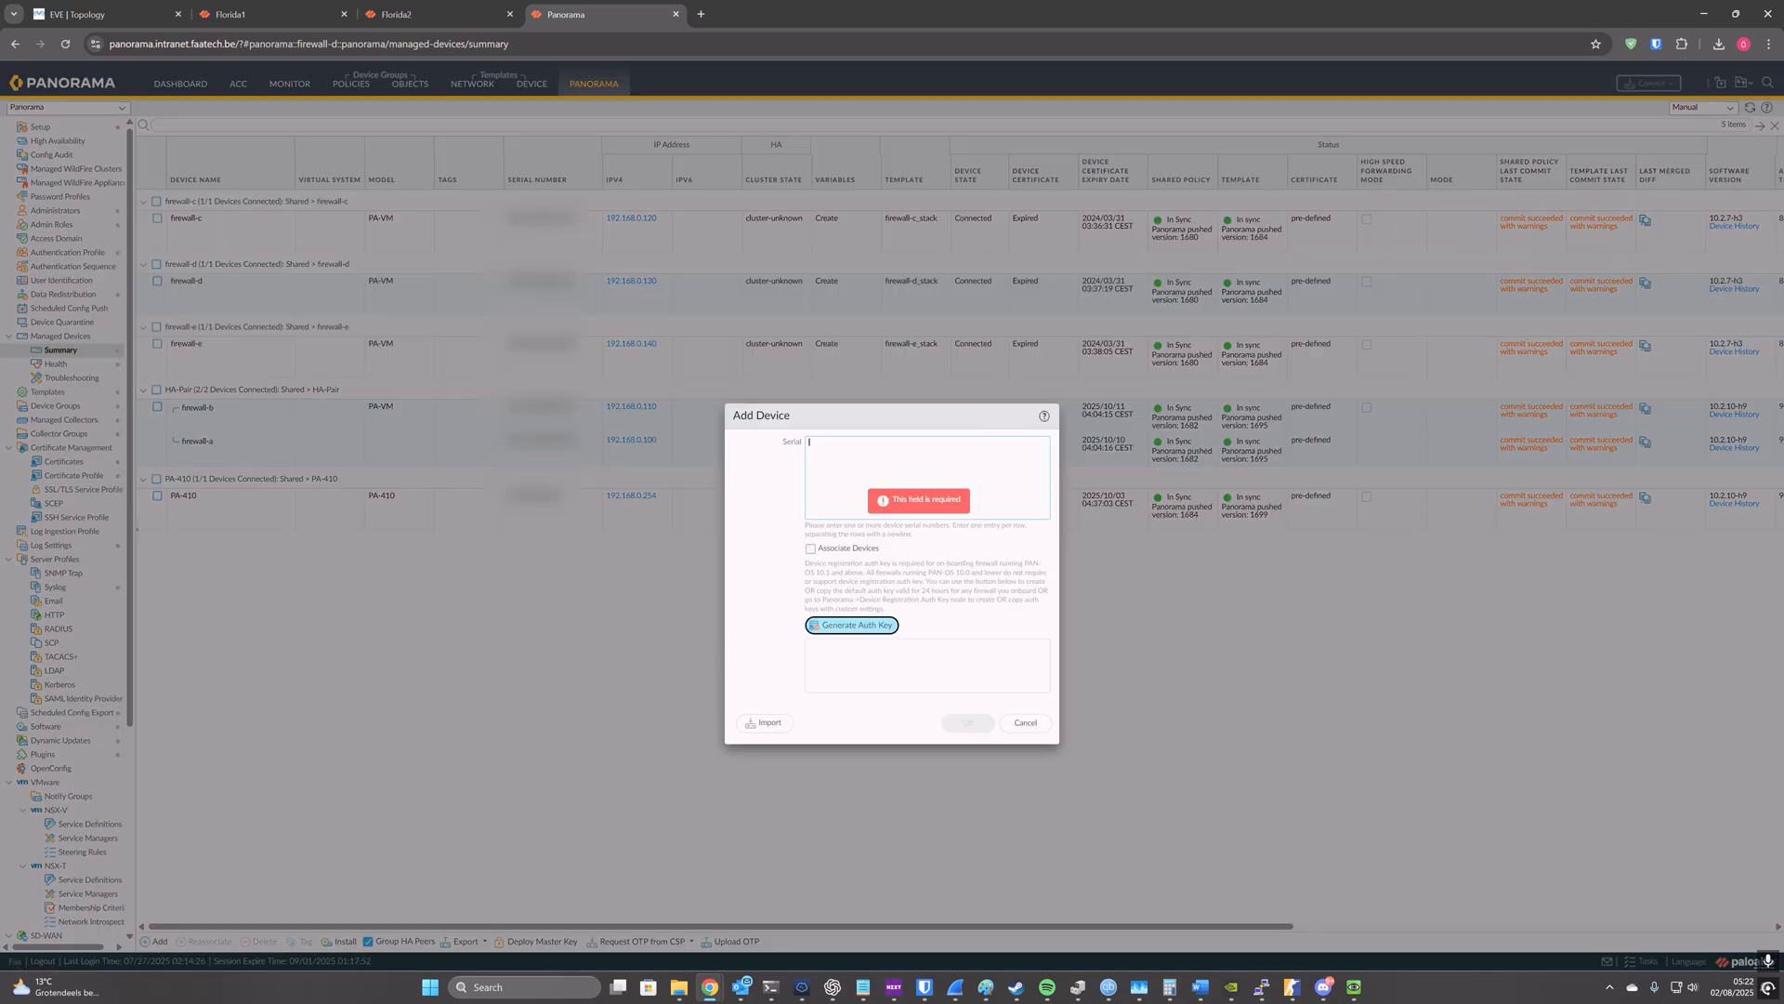
Step: Copy Florida1's serial number from its dashboard into Panorama's new managed device entry
{"action": "left_click", "coordinate": [265, 13]}
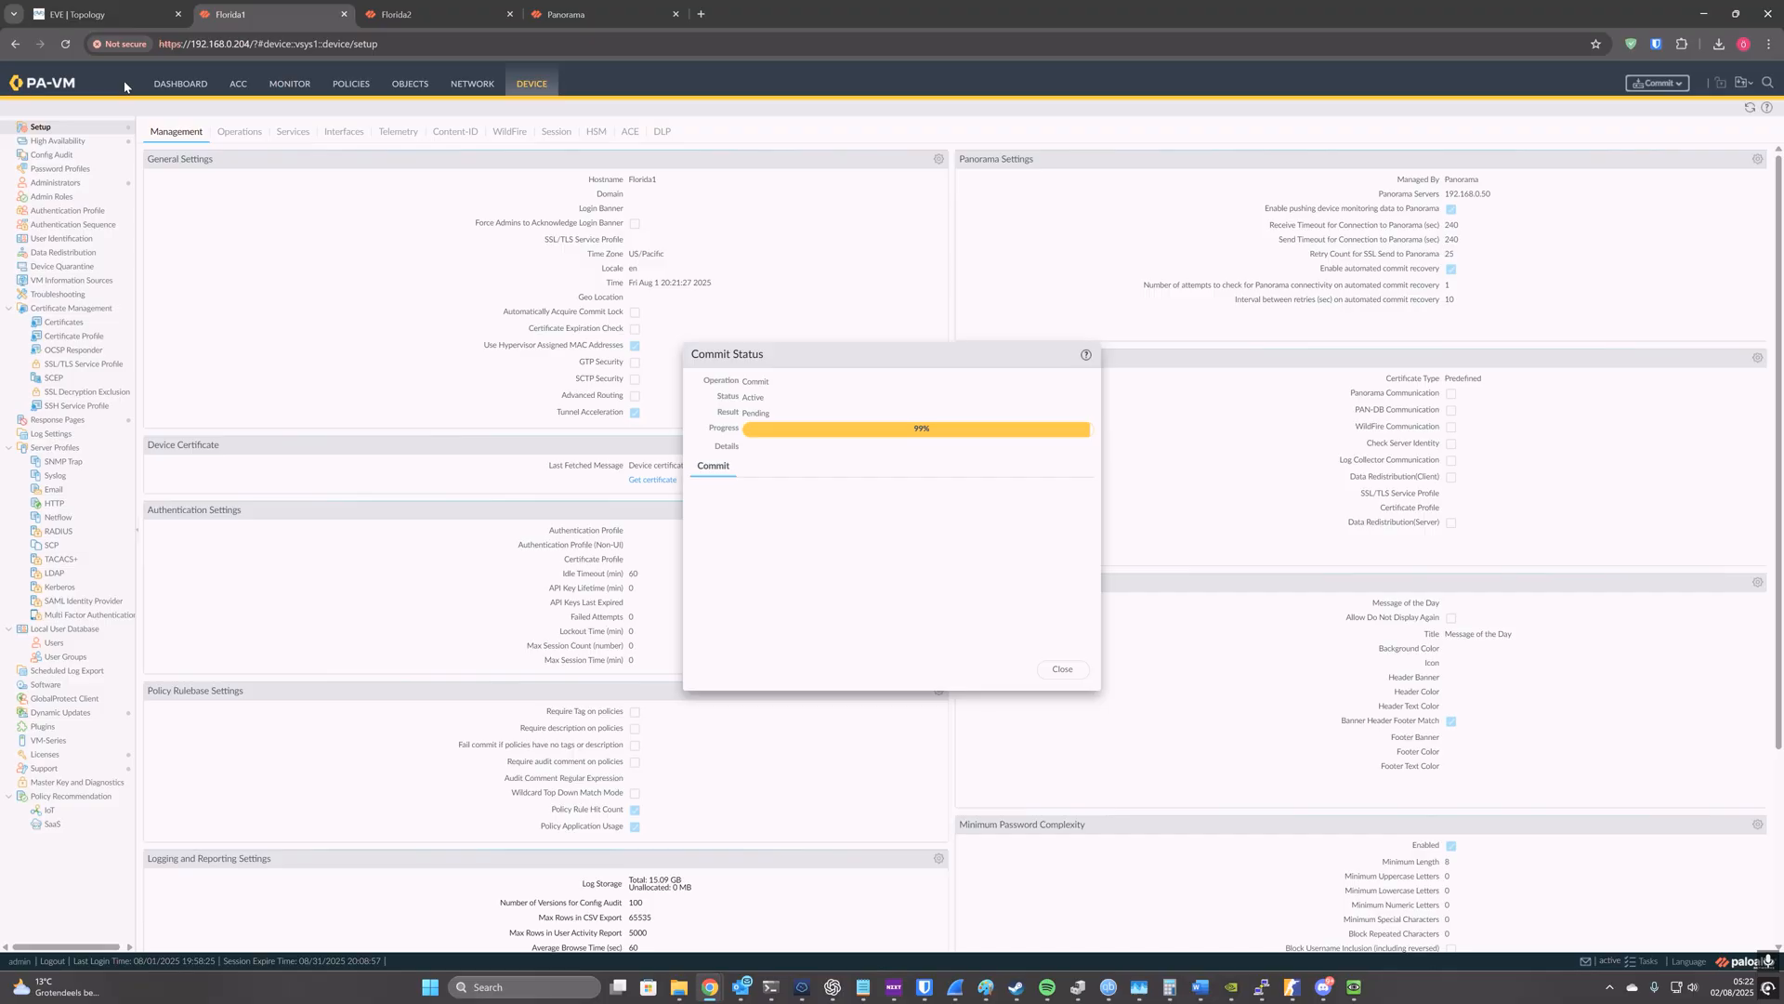
{"action": "left_click", "coordinate": [171, 85]}
{"action": "double_click", "coordinate": [166, 548]}
{"action": "key", "text": "ctrl+c"}
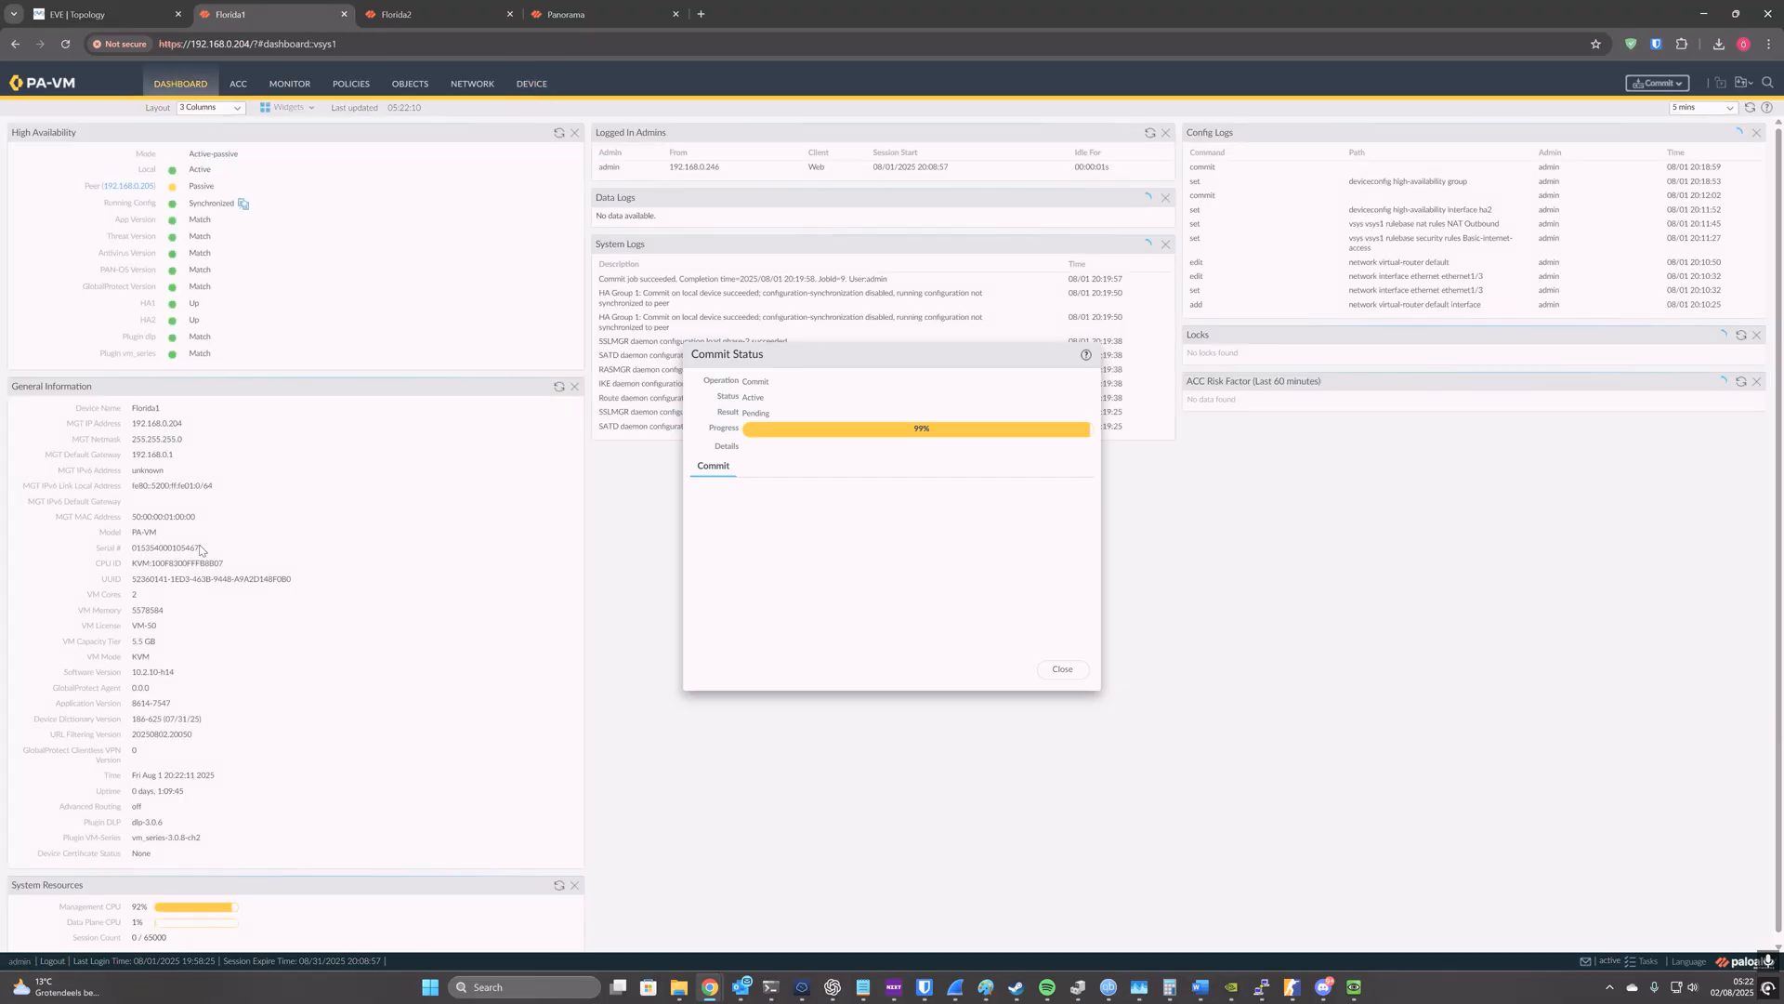
{"action": "left_click", "coordinate": [602, 14]}
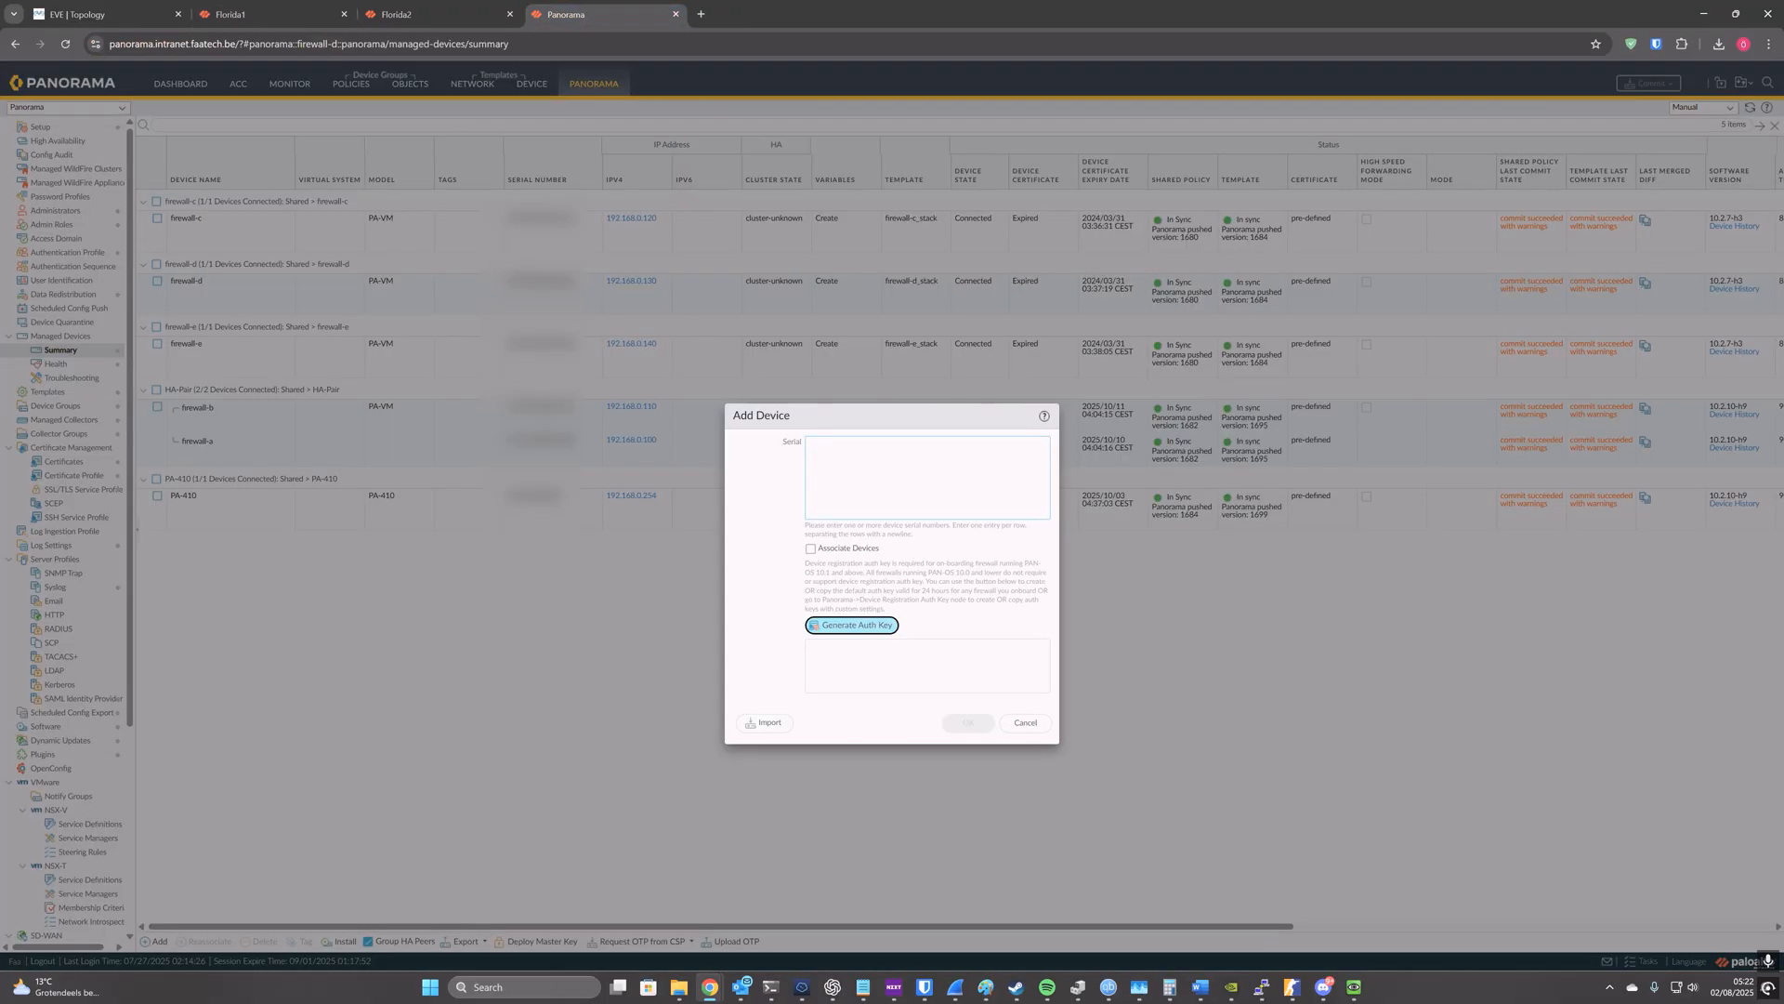
{"action": "key", "text": "ctrl+v"}
Step: Copy Florida2's serial number into the same Panorama device entry and add both firewalls
{"action": "left_click", "coordinate": [408, 14]}
{"action": "left_click", "coordinate": [181, 83]}
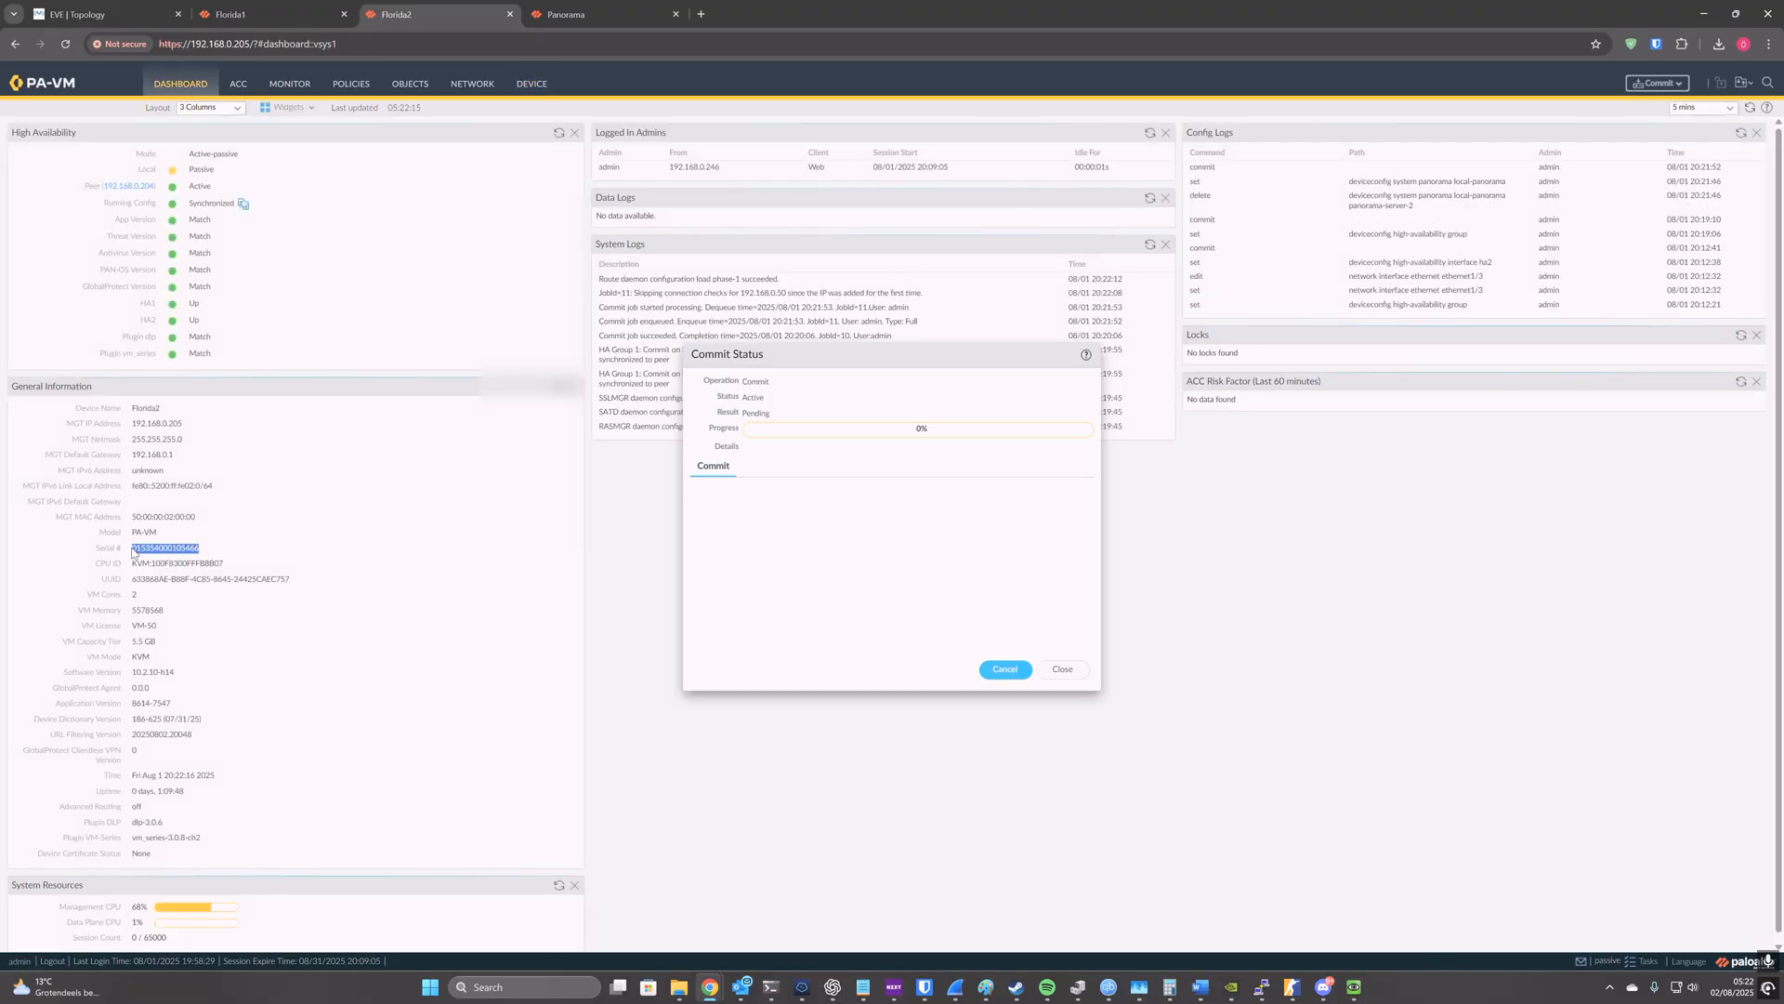
{"action": "left_click", "coordinate": [595, 14]}
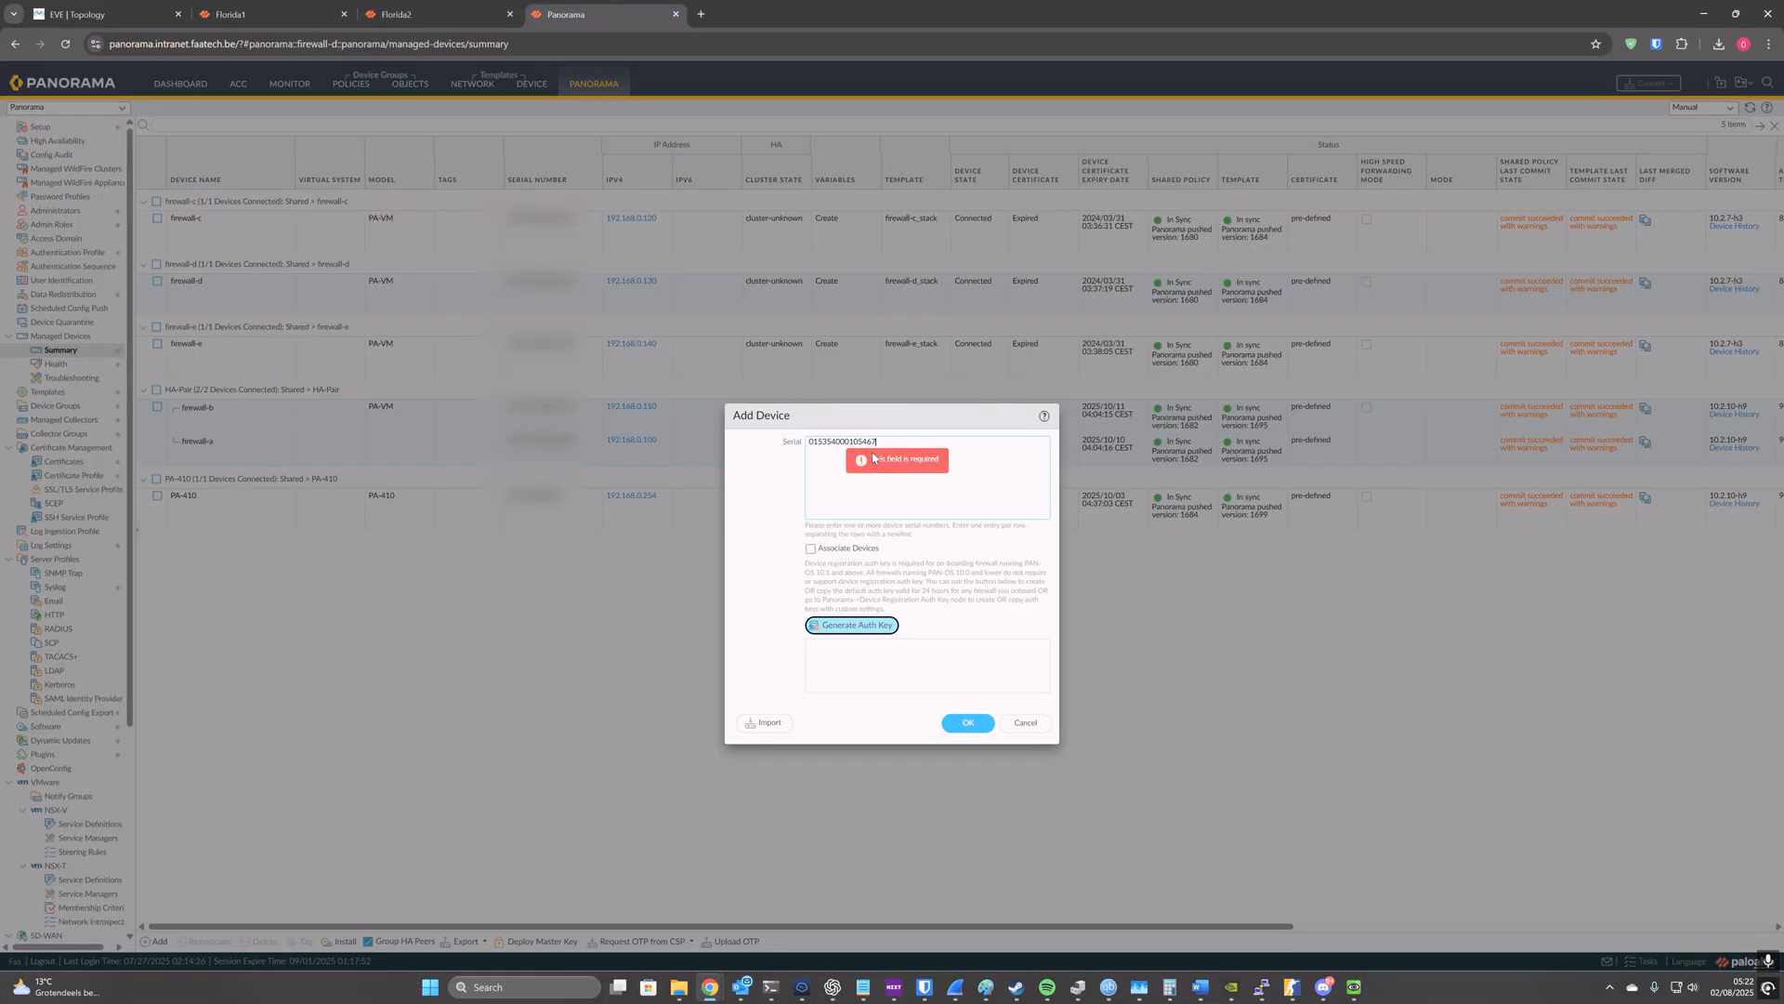
{"action": "left_click", "coordinate": [963, 724]}
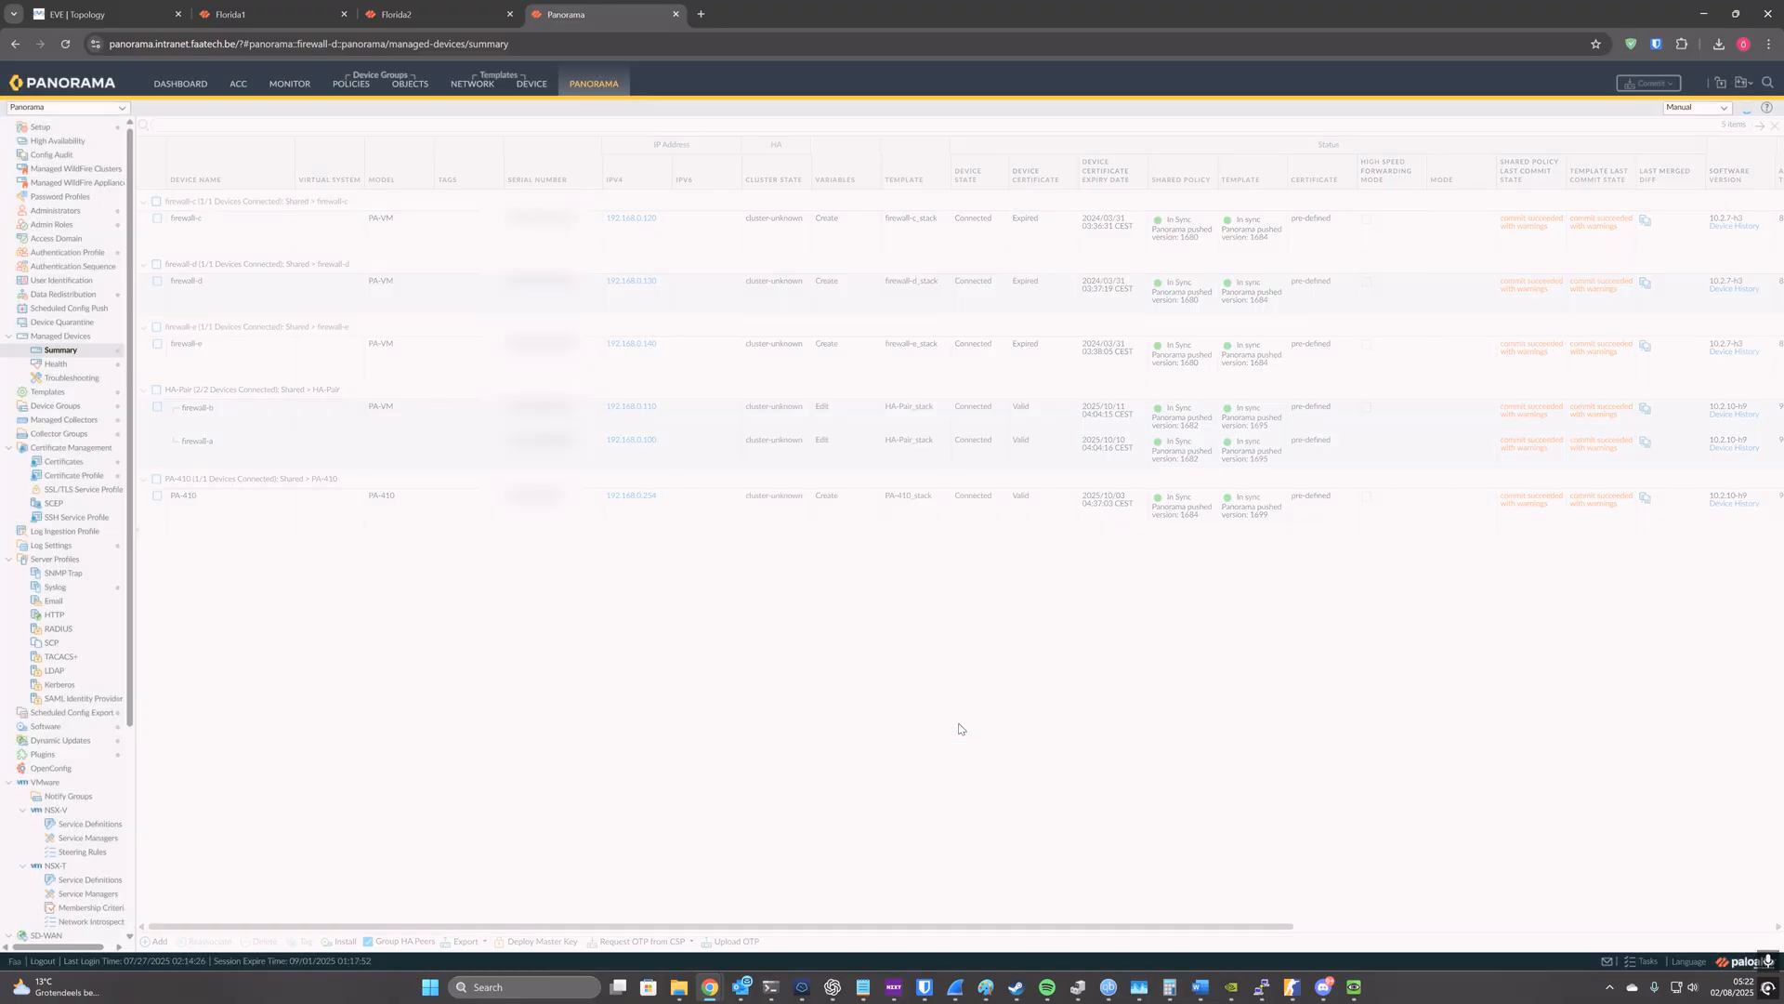
Step: Commit all changes to Panorama and close the commit status once it completes
{"action": "left_click", "coordinate": [1650, 85]}
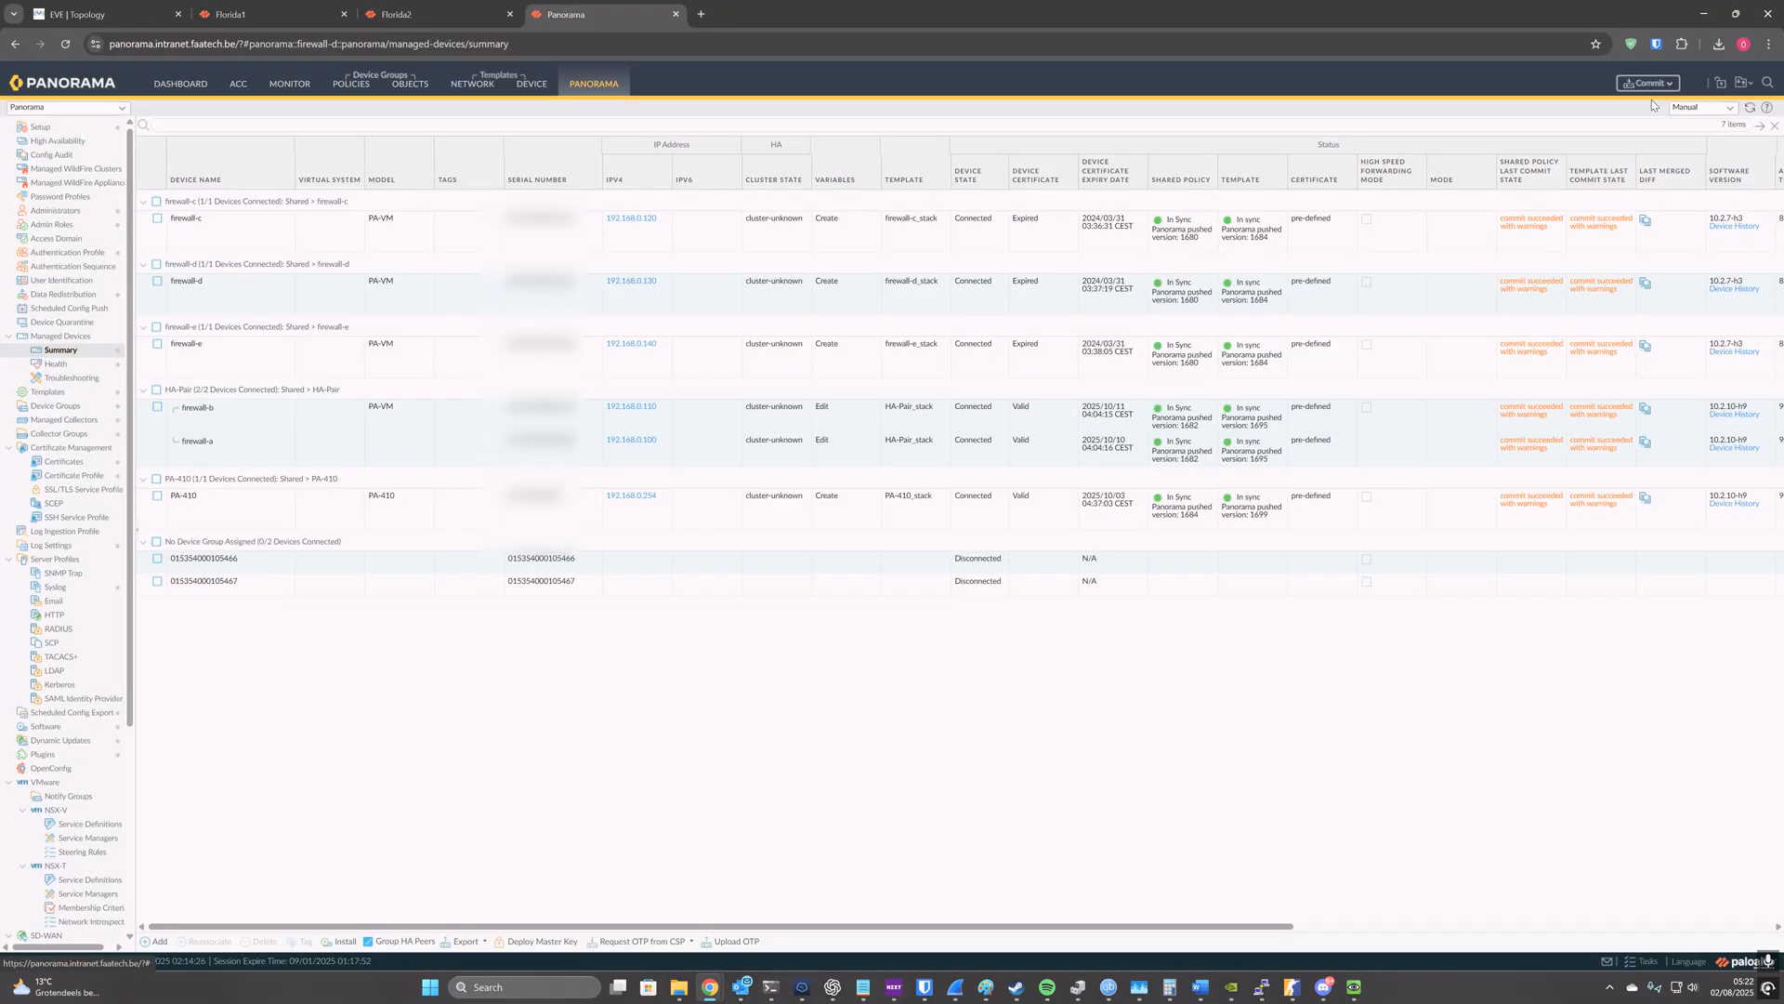
{"action": "left_click", "coordinate": [1652, 100]}
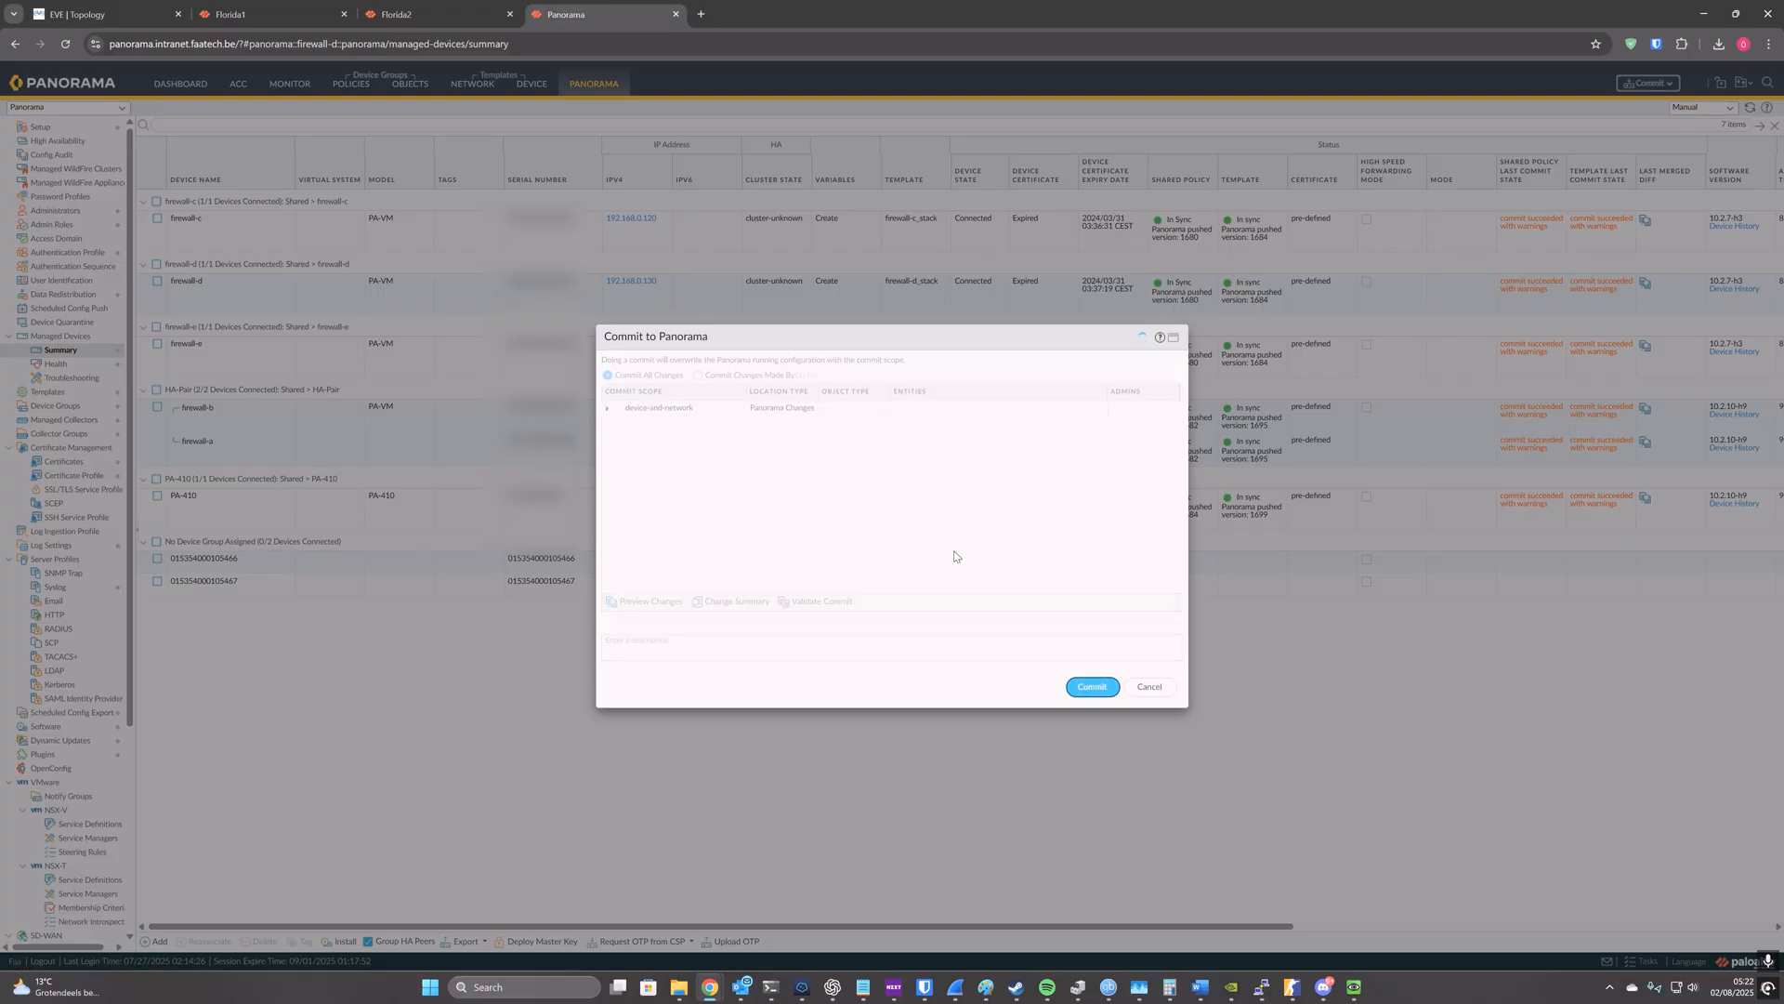
{"action": "key", "text": "Return"}
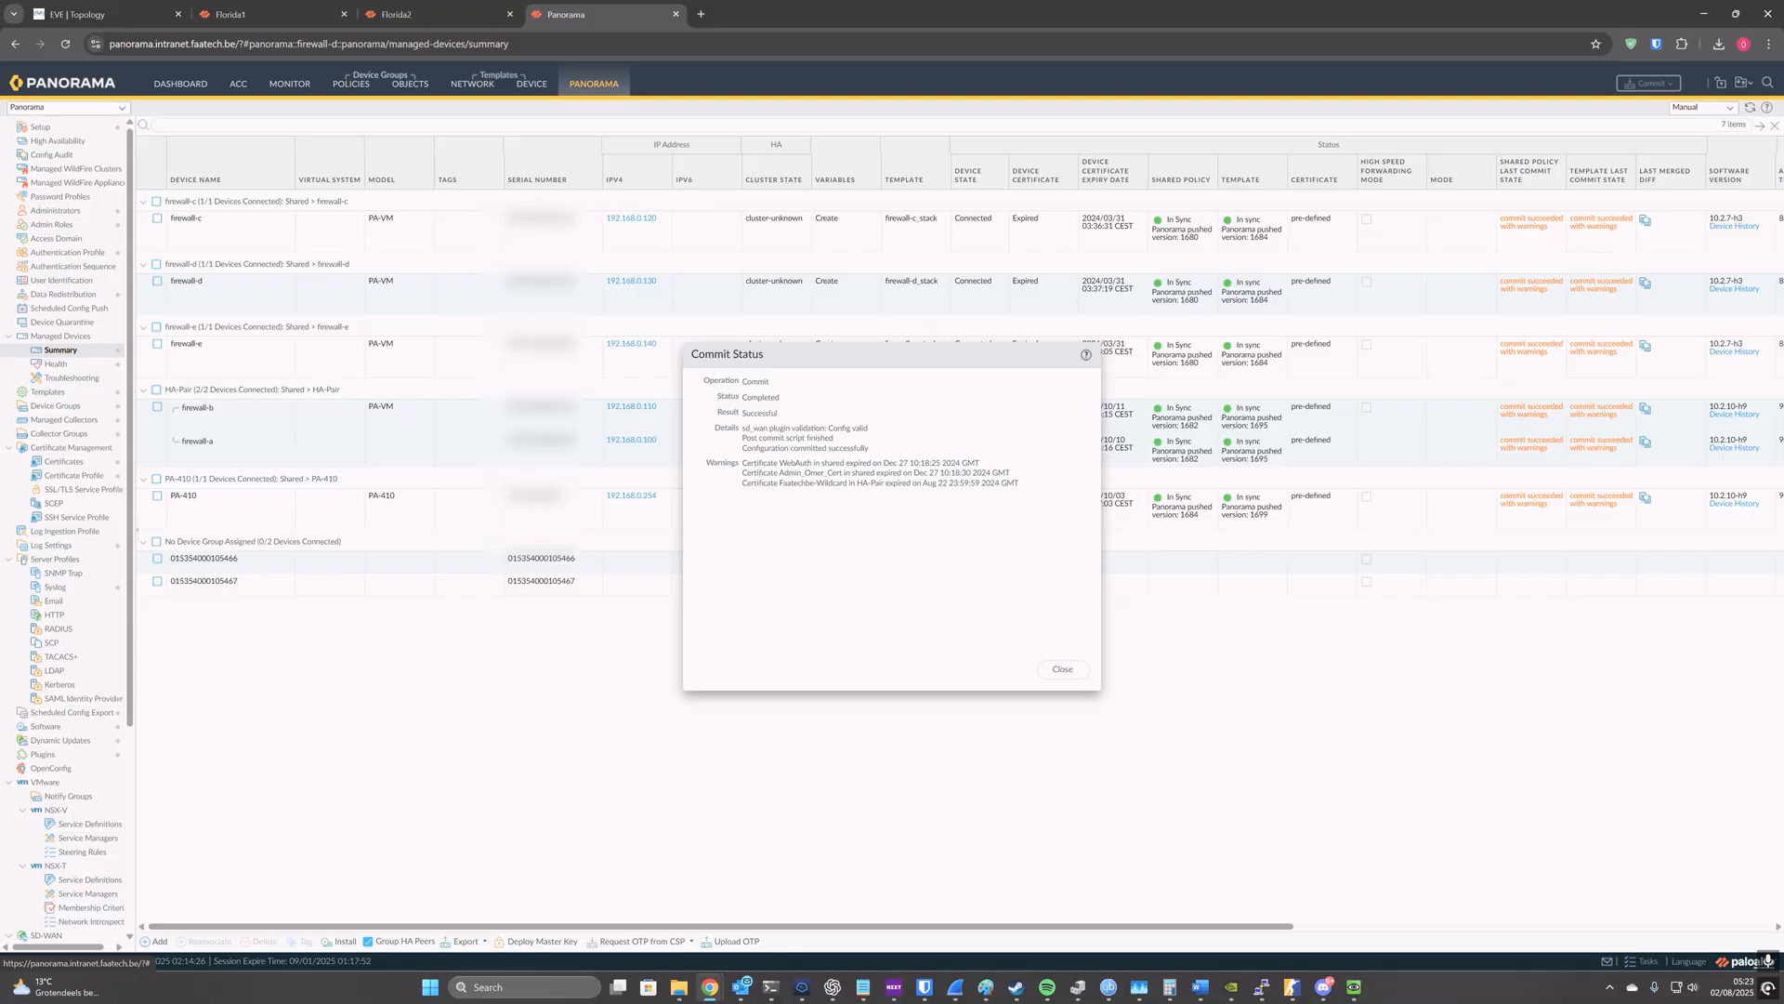
{"action": "left_click", "coordinate": [1063, 669]}
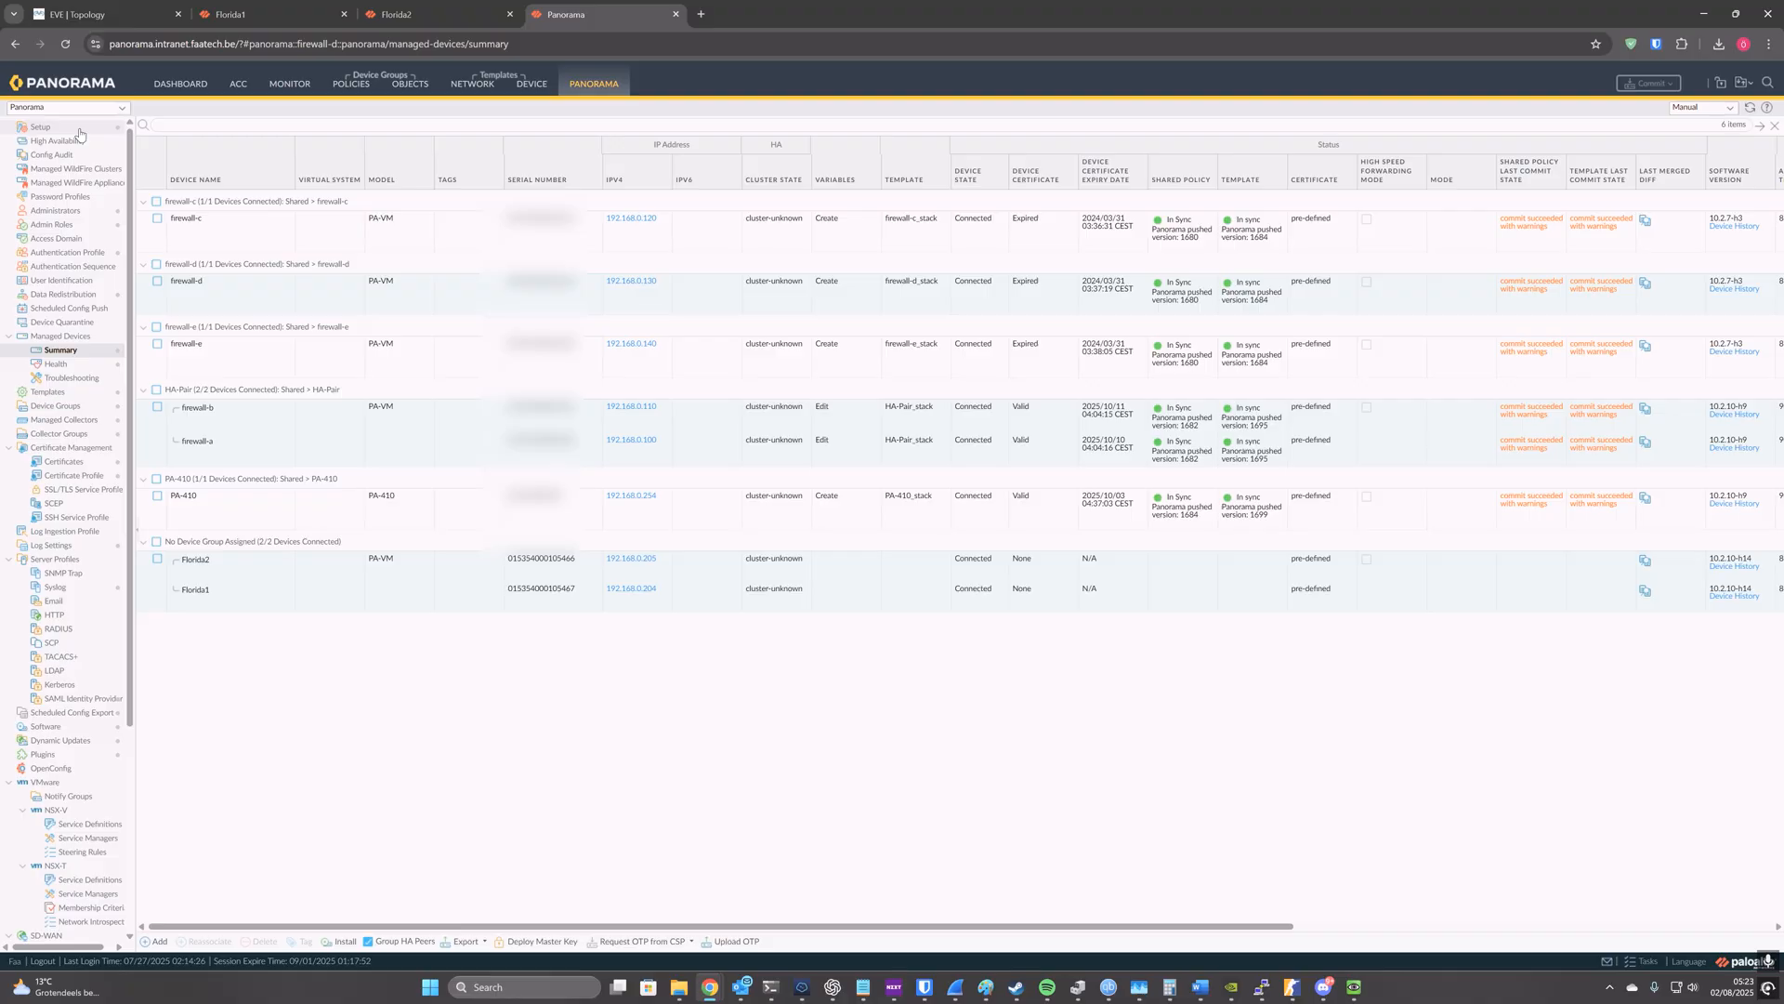
Step: Dismiss Florida1's commit status and refresh the High Availability information on its dashboard
{"action": "left_click", "coordinate": [265, 14]}
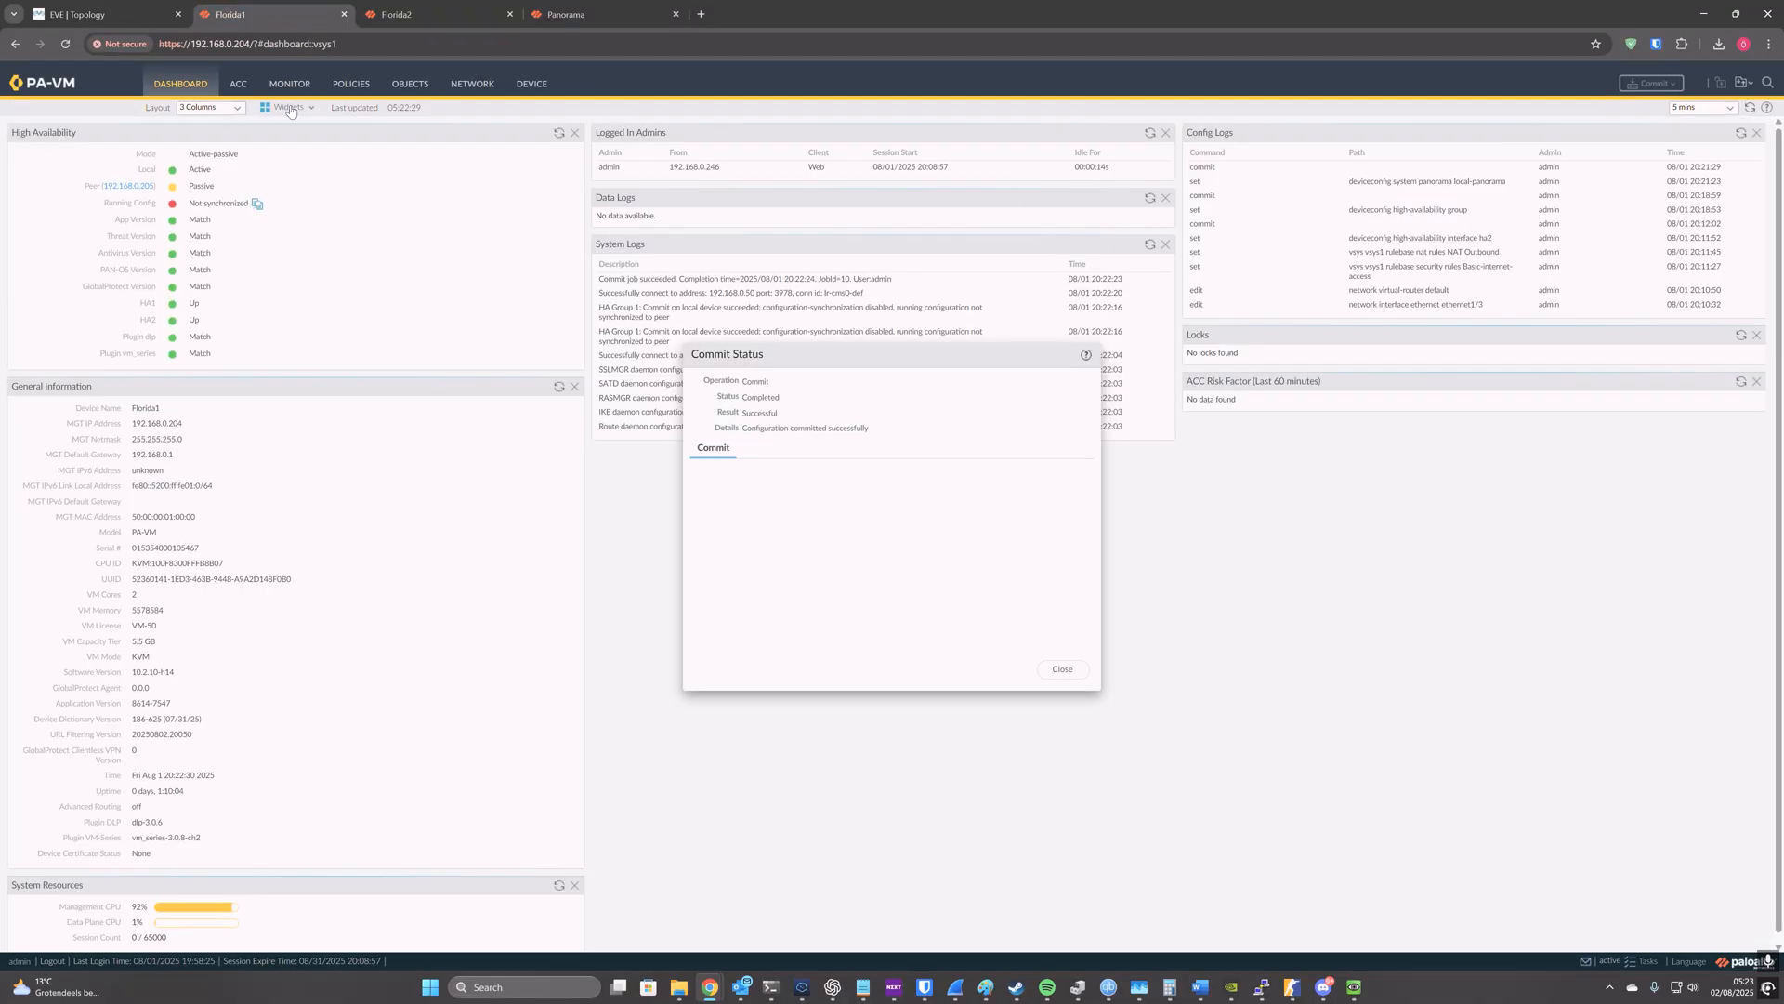
{"action": "left_click", "coordinate": [1062, 669]}
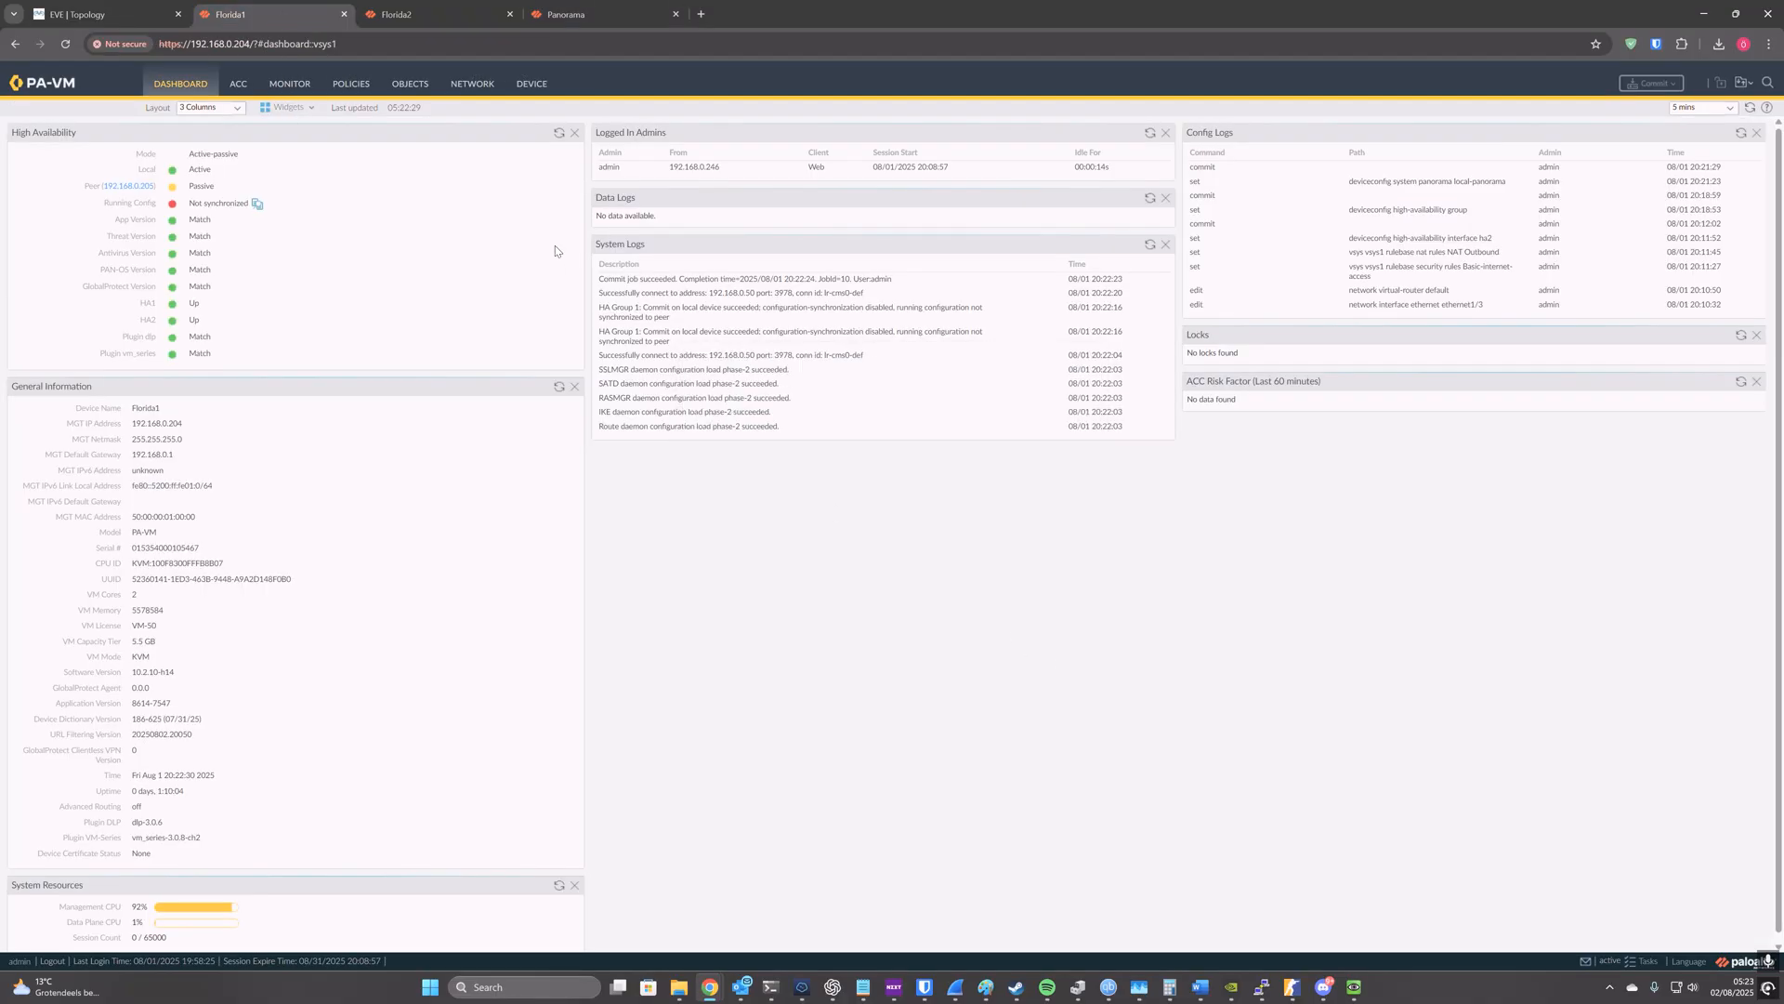
{"action": "left_click", "coordinate": [556, 137]}
Step: Review Florida1's local security policy rules and NAT rules
{"action": "left_click", "coordinate": [308, 92]}
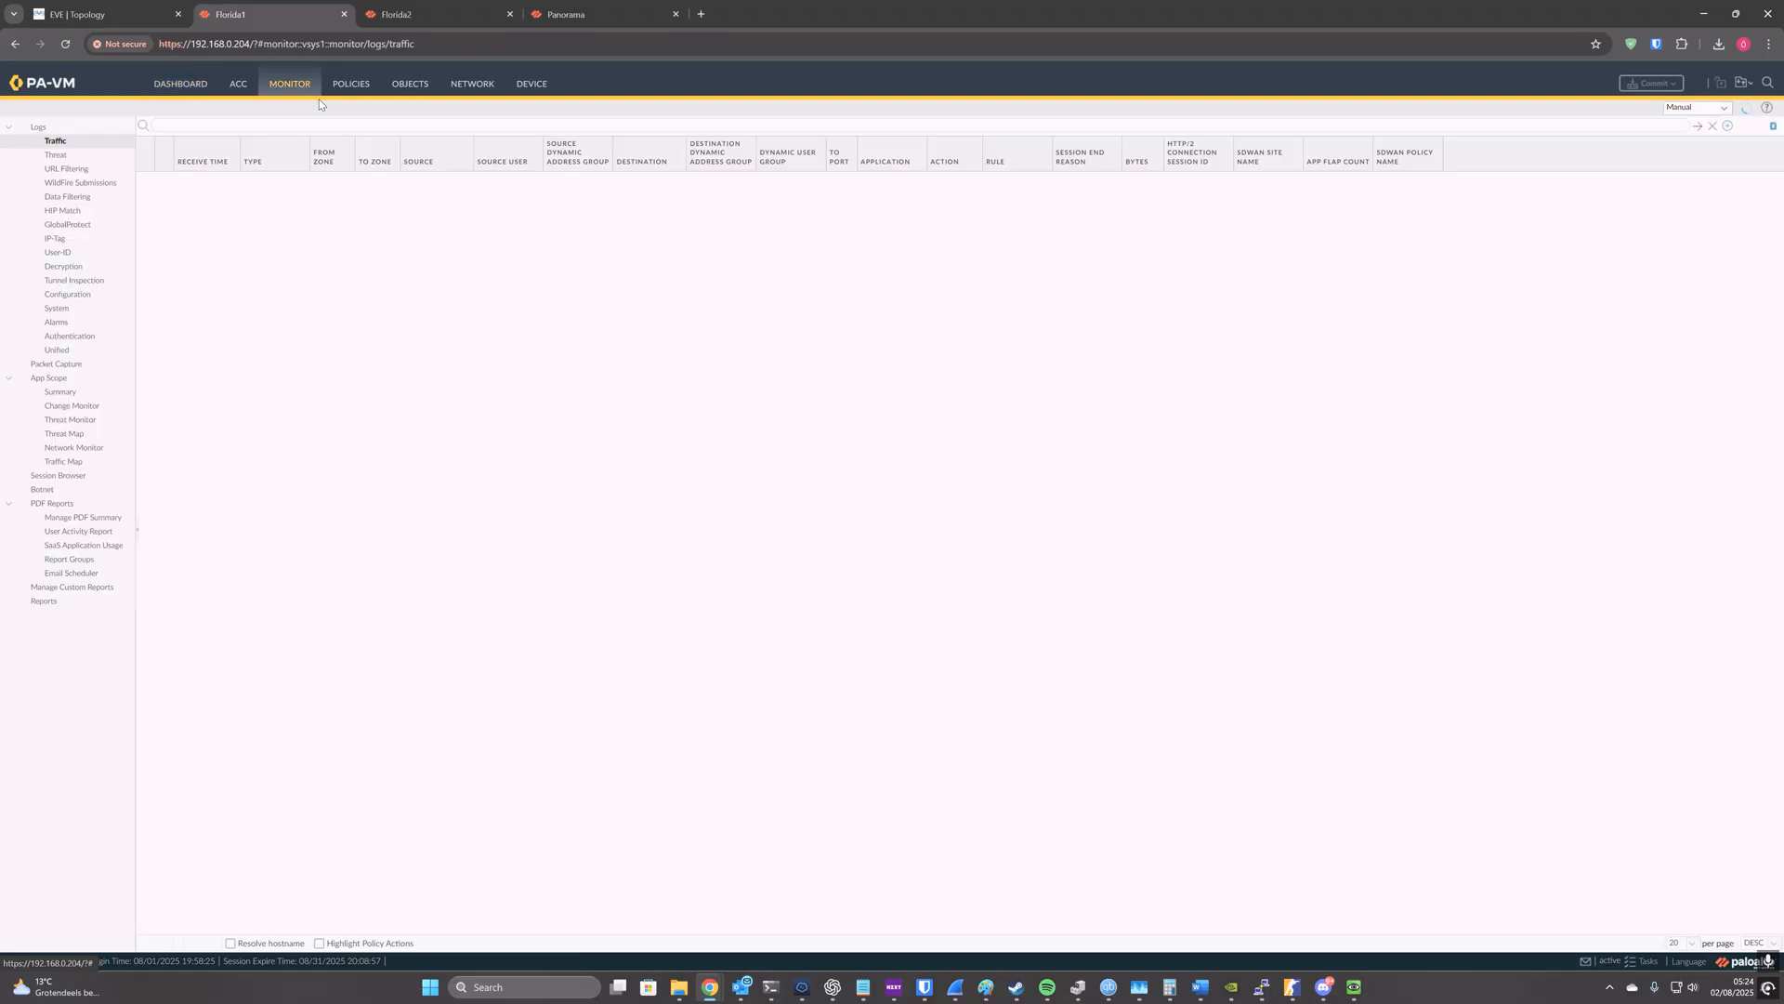
{"action": "left_click", "coordinate": [348, 85]}
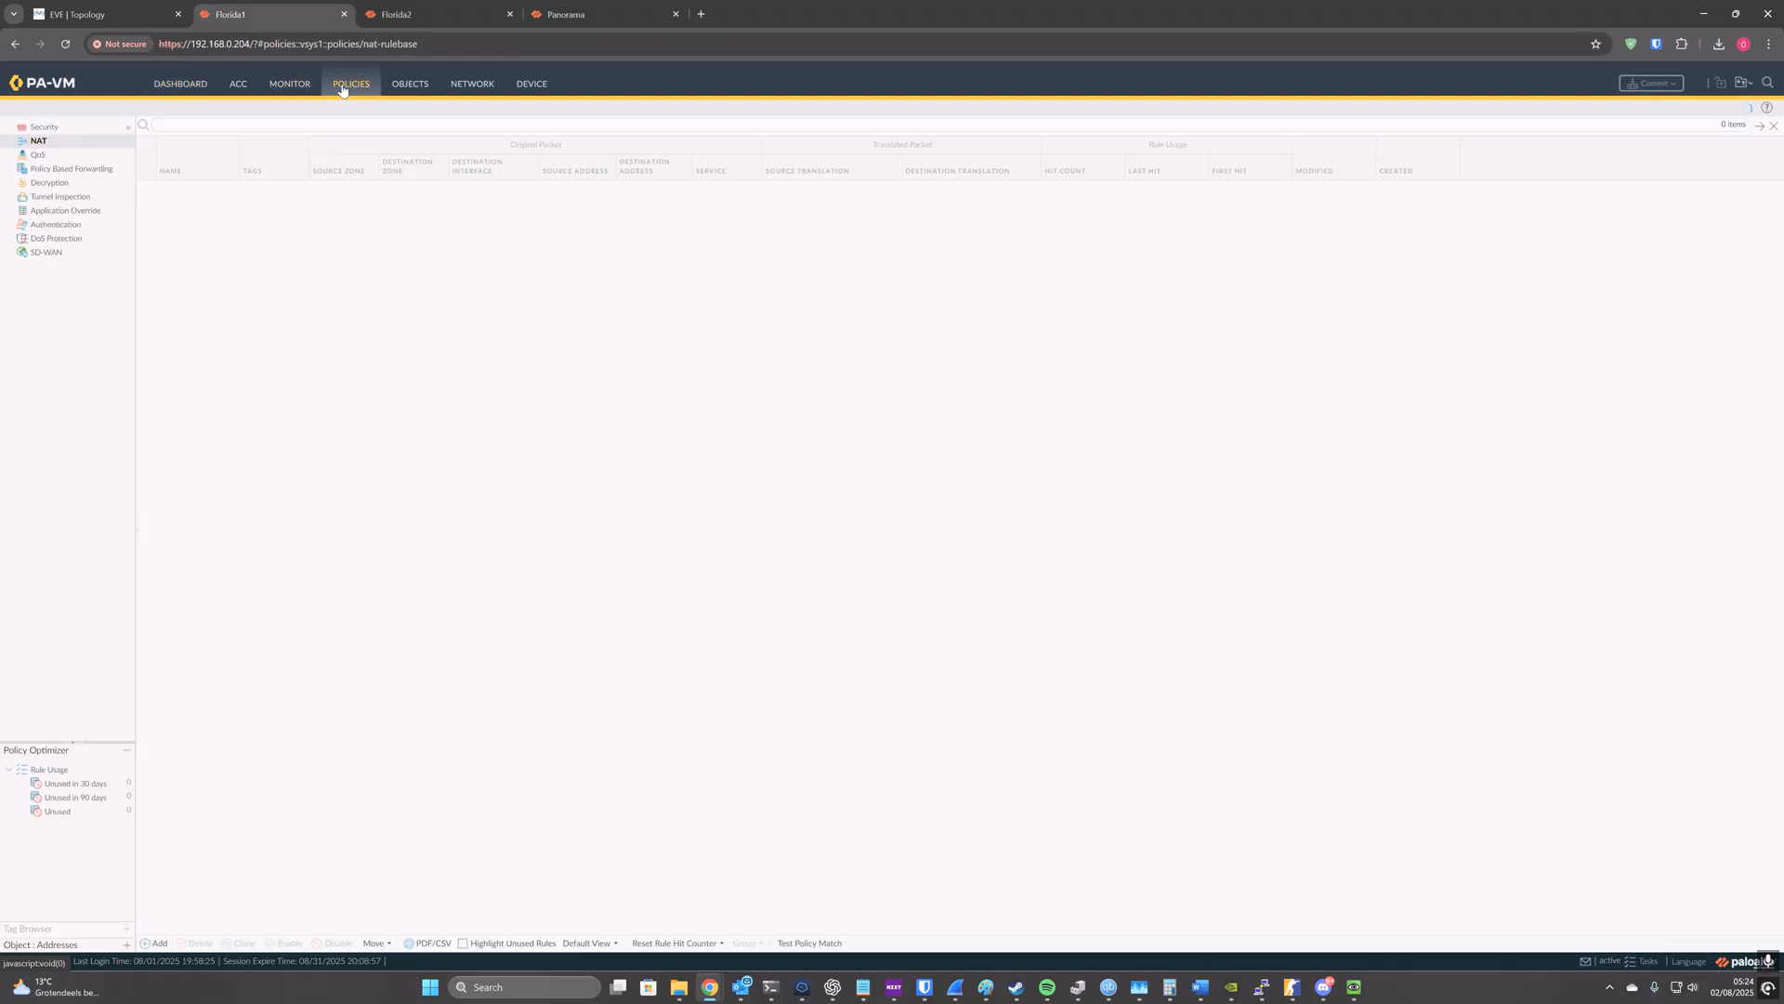
{"action": "left_click", "coordinate": [90, 127]}
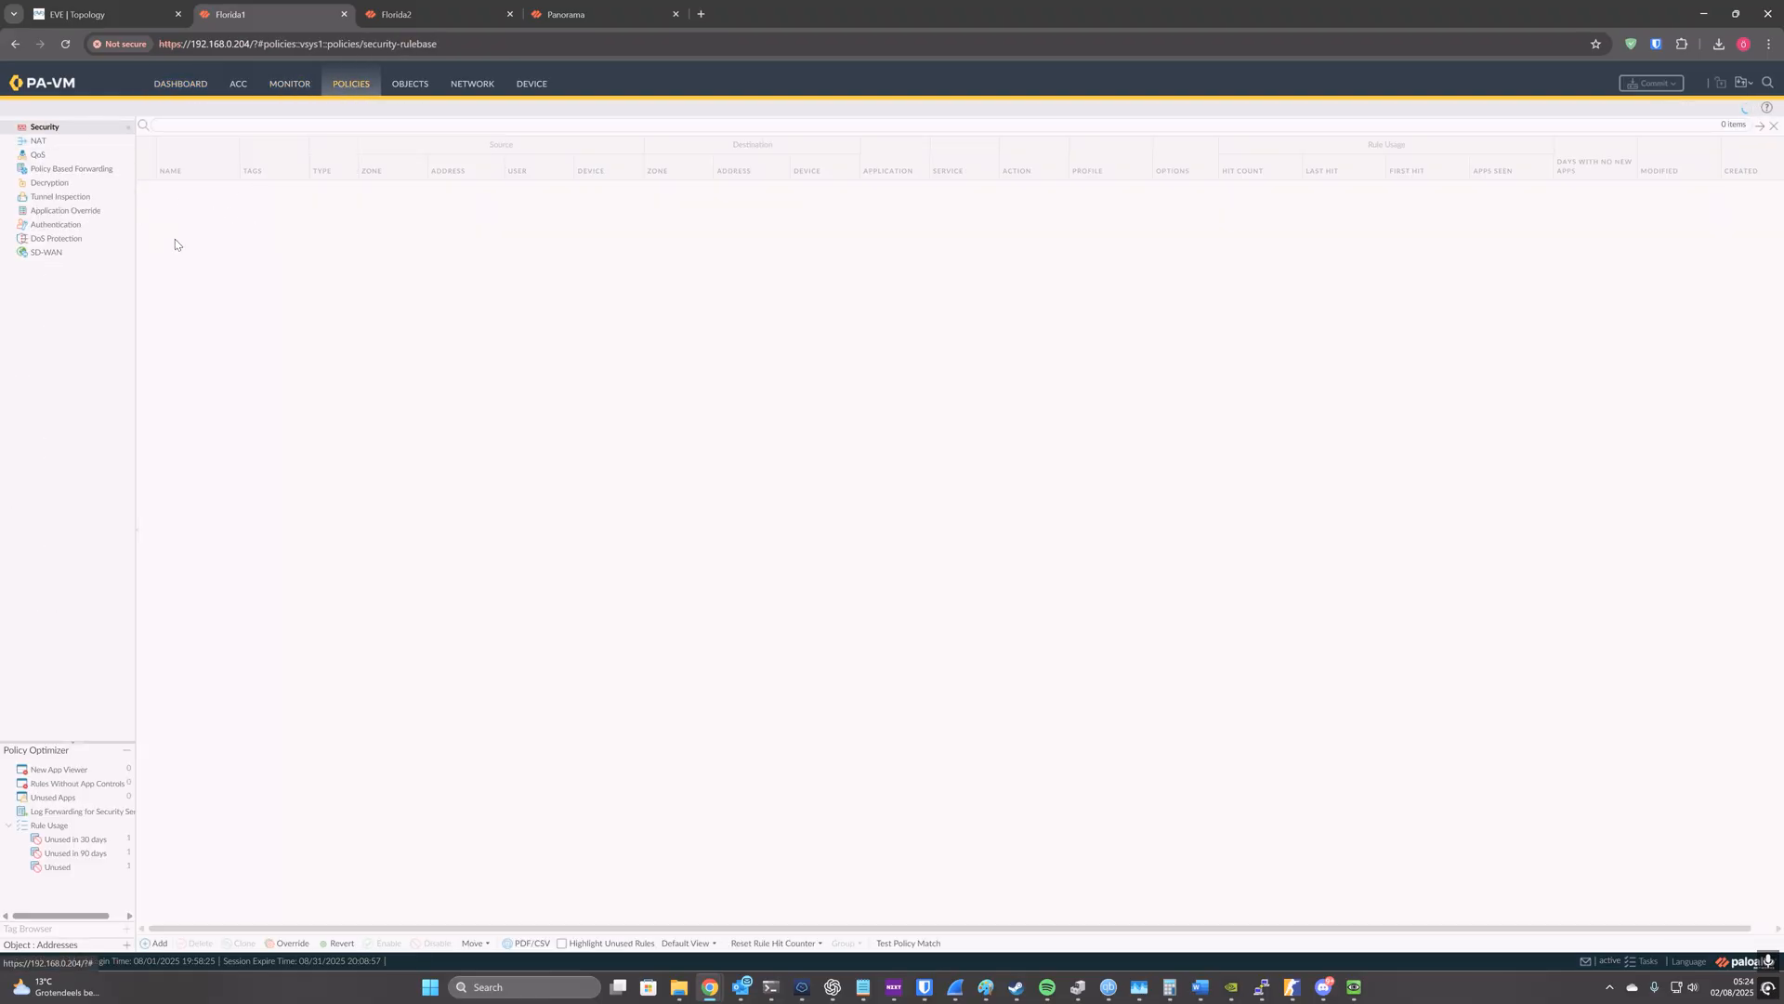
{"action": "left_click", "coordinate": [281, 215]}
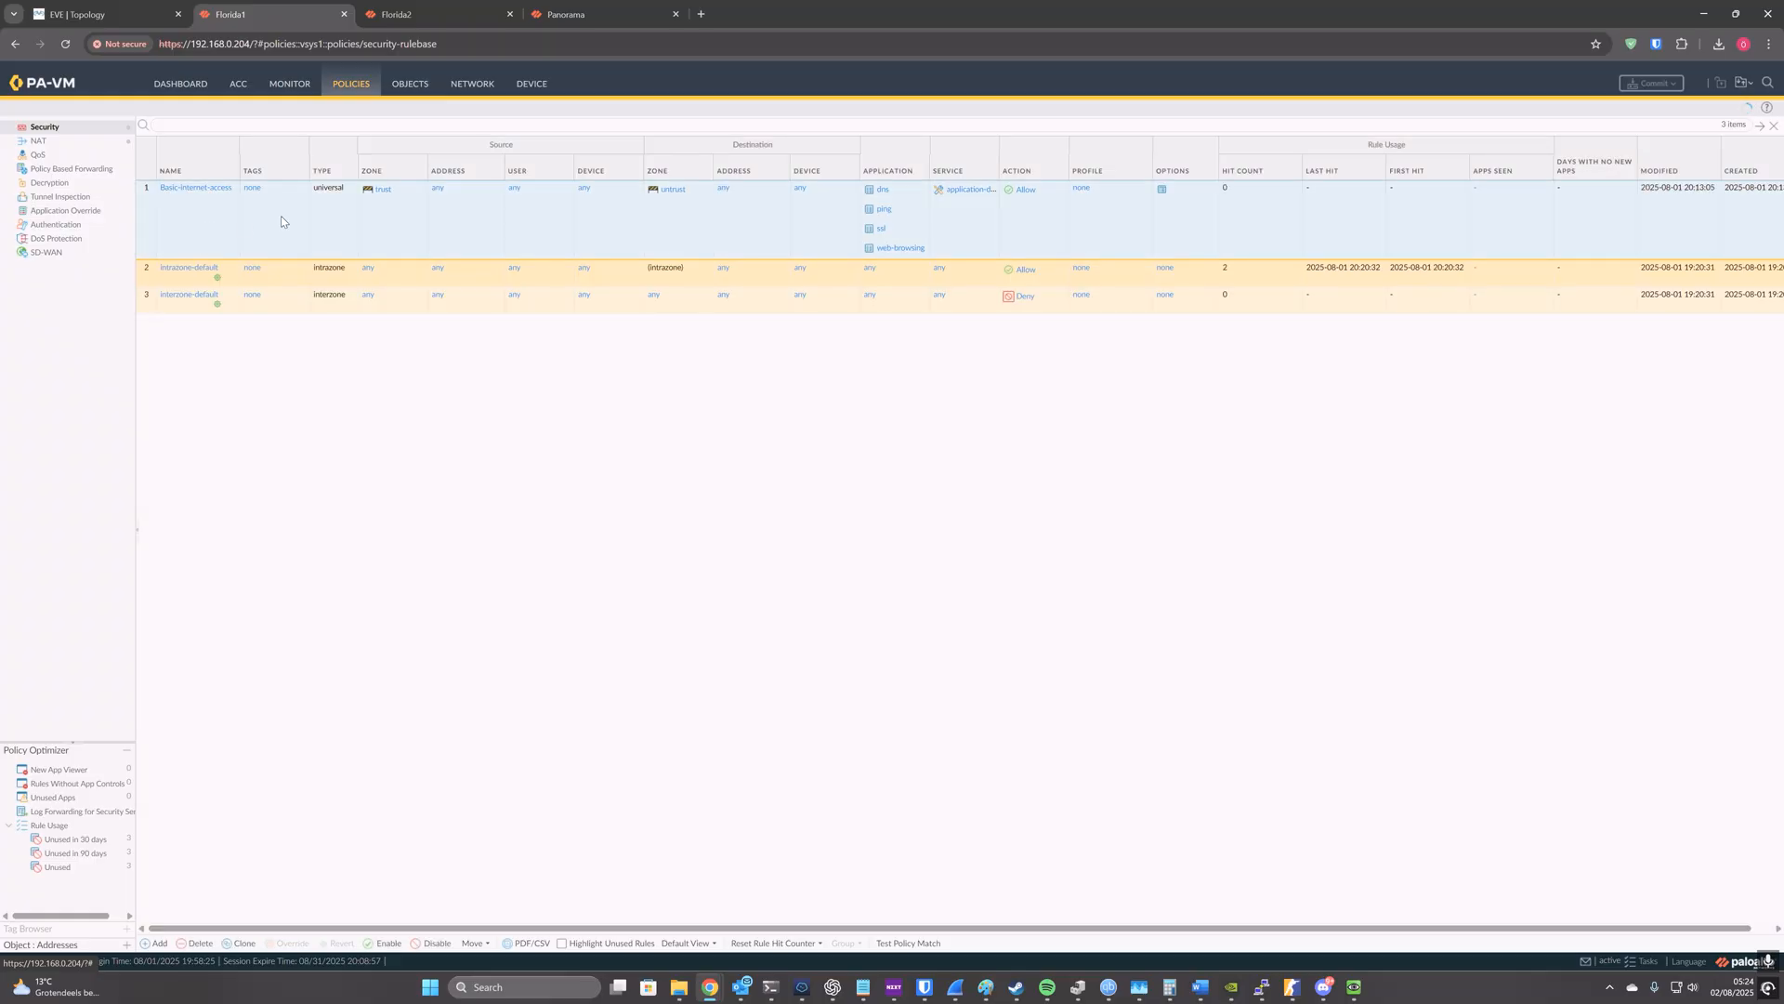
{"action": "left_click", "coordinate": [89, 144]}
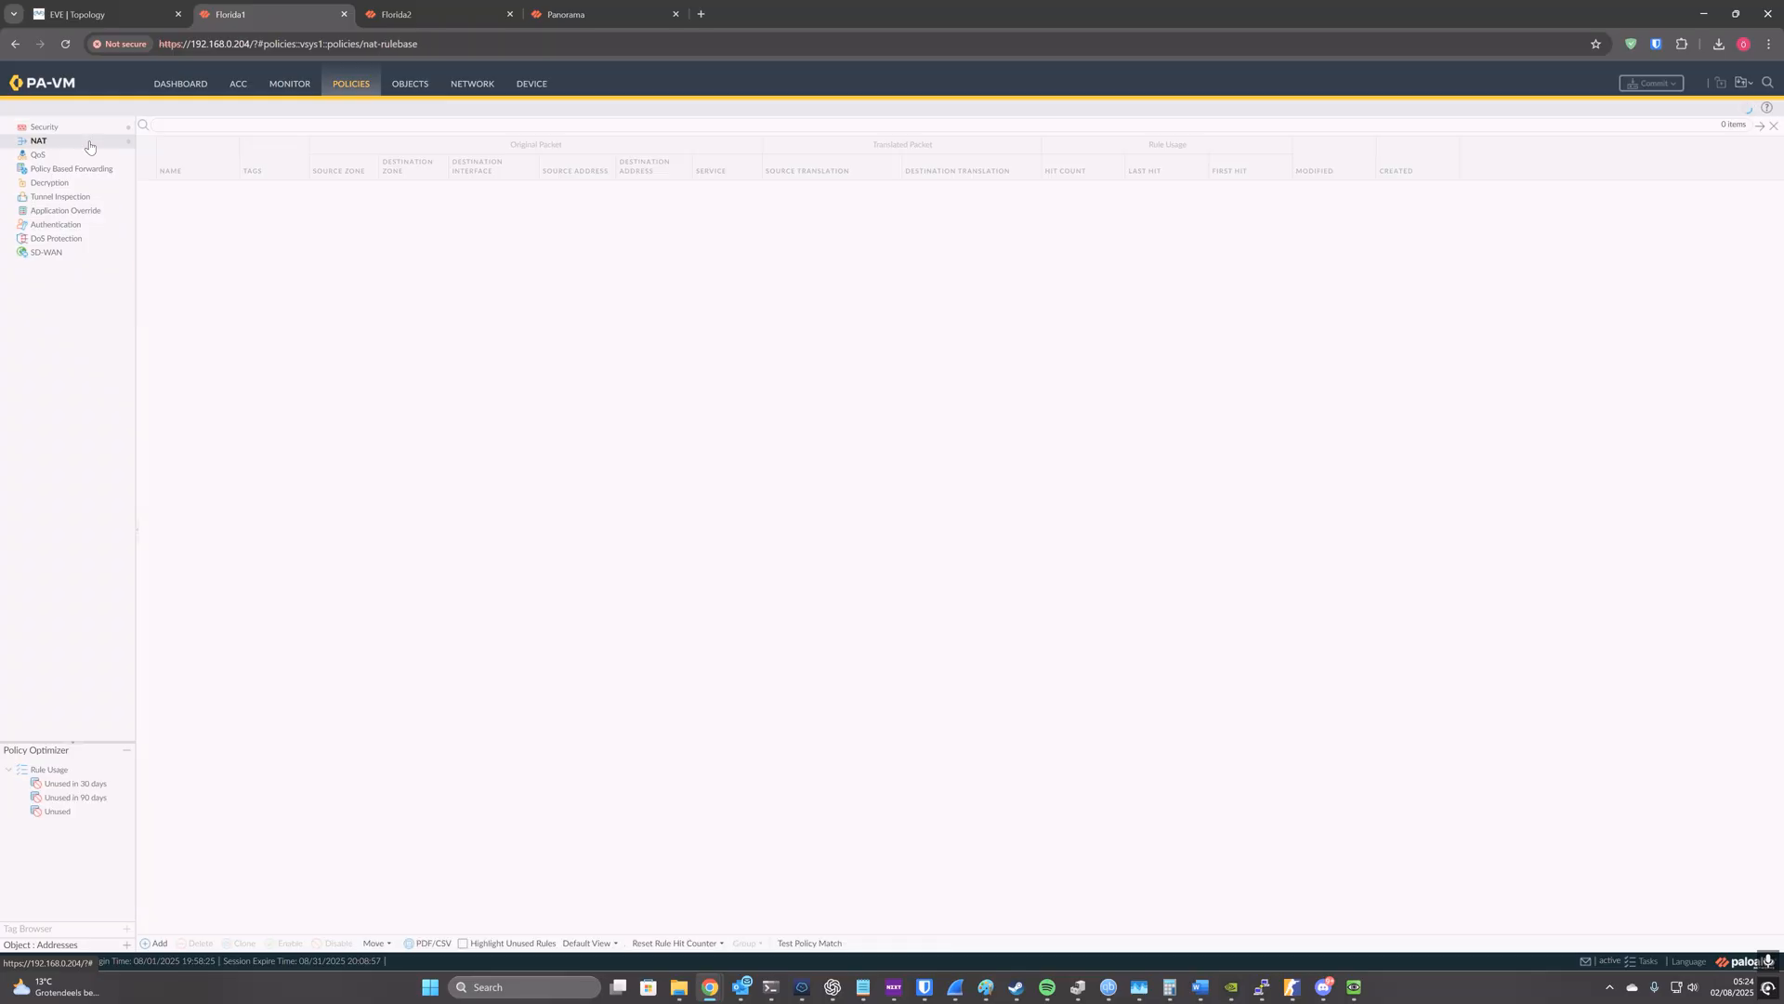
{"action": "left_click", "coordinate": [204, 214]}
Step: Review Florida1's network configuration: the default virtual router's static routes, the Ethernet interfaces and the zones
{"action": "left_click", "coordinate": [472, 84]}
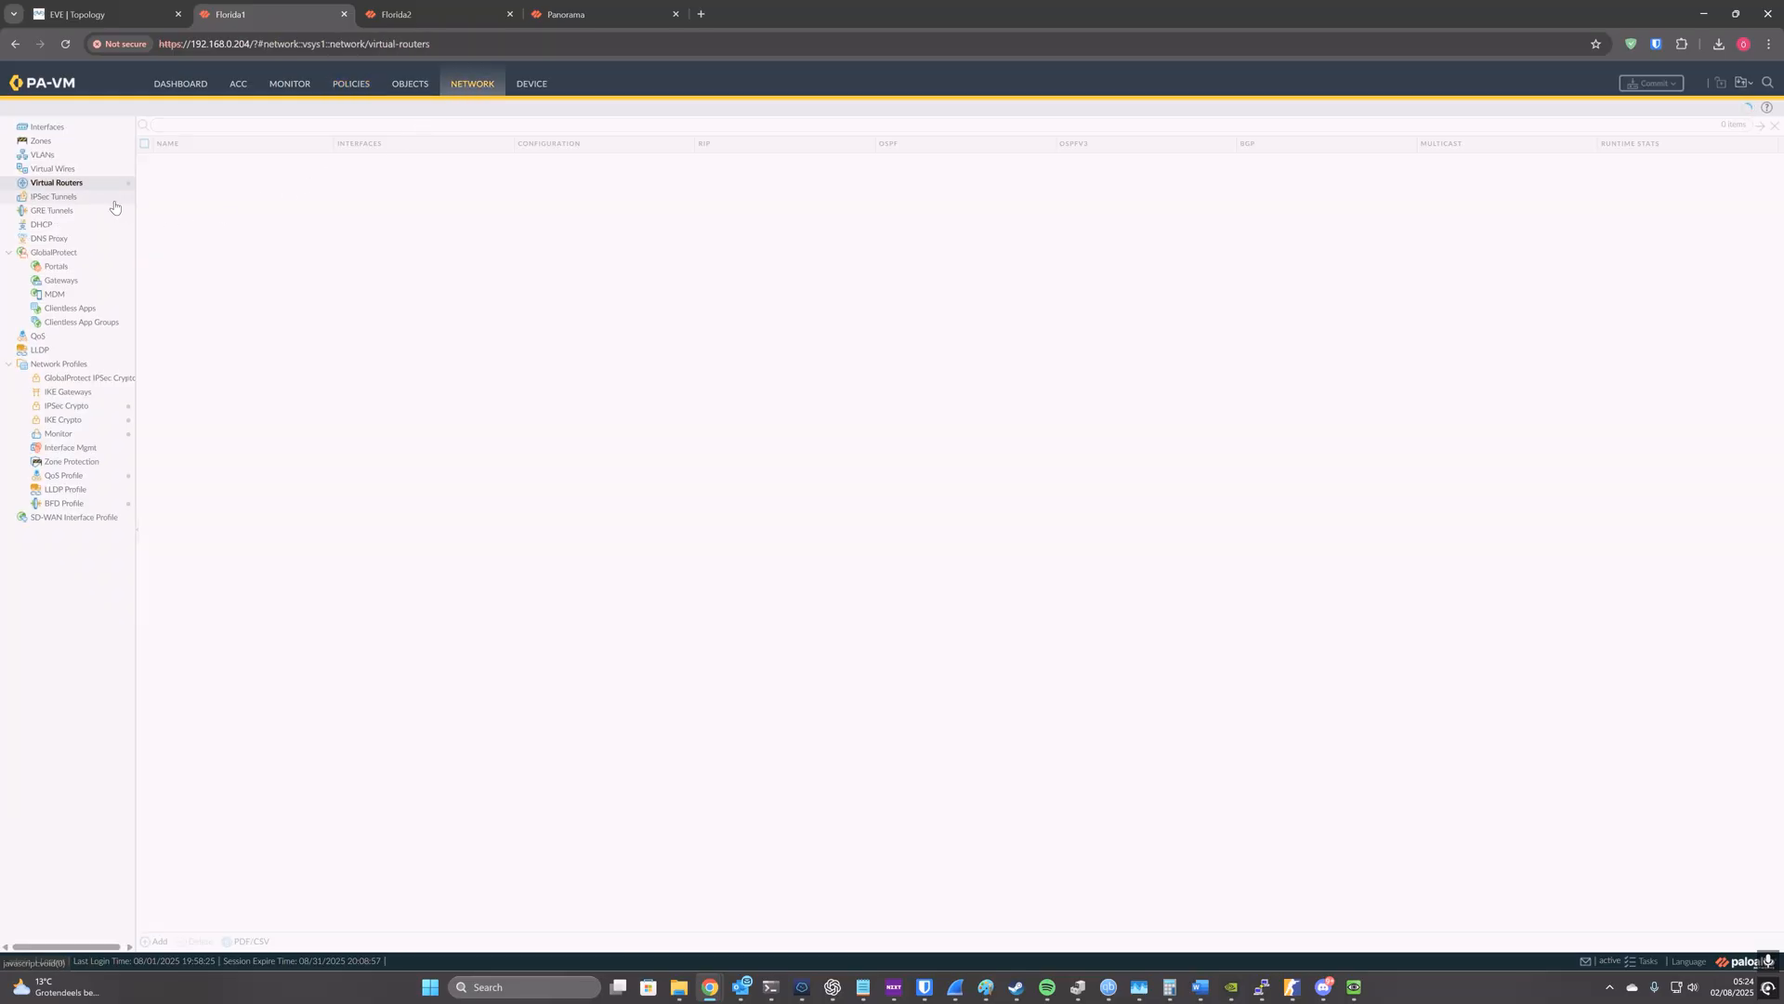
{"action": "left_click", "coordinate": [169, 159]}
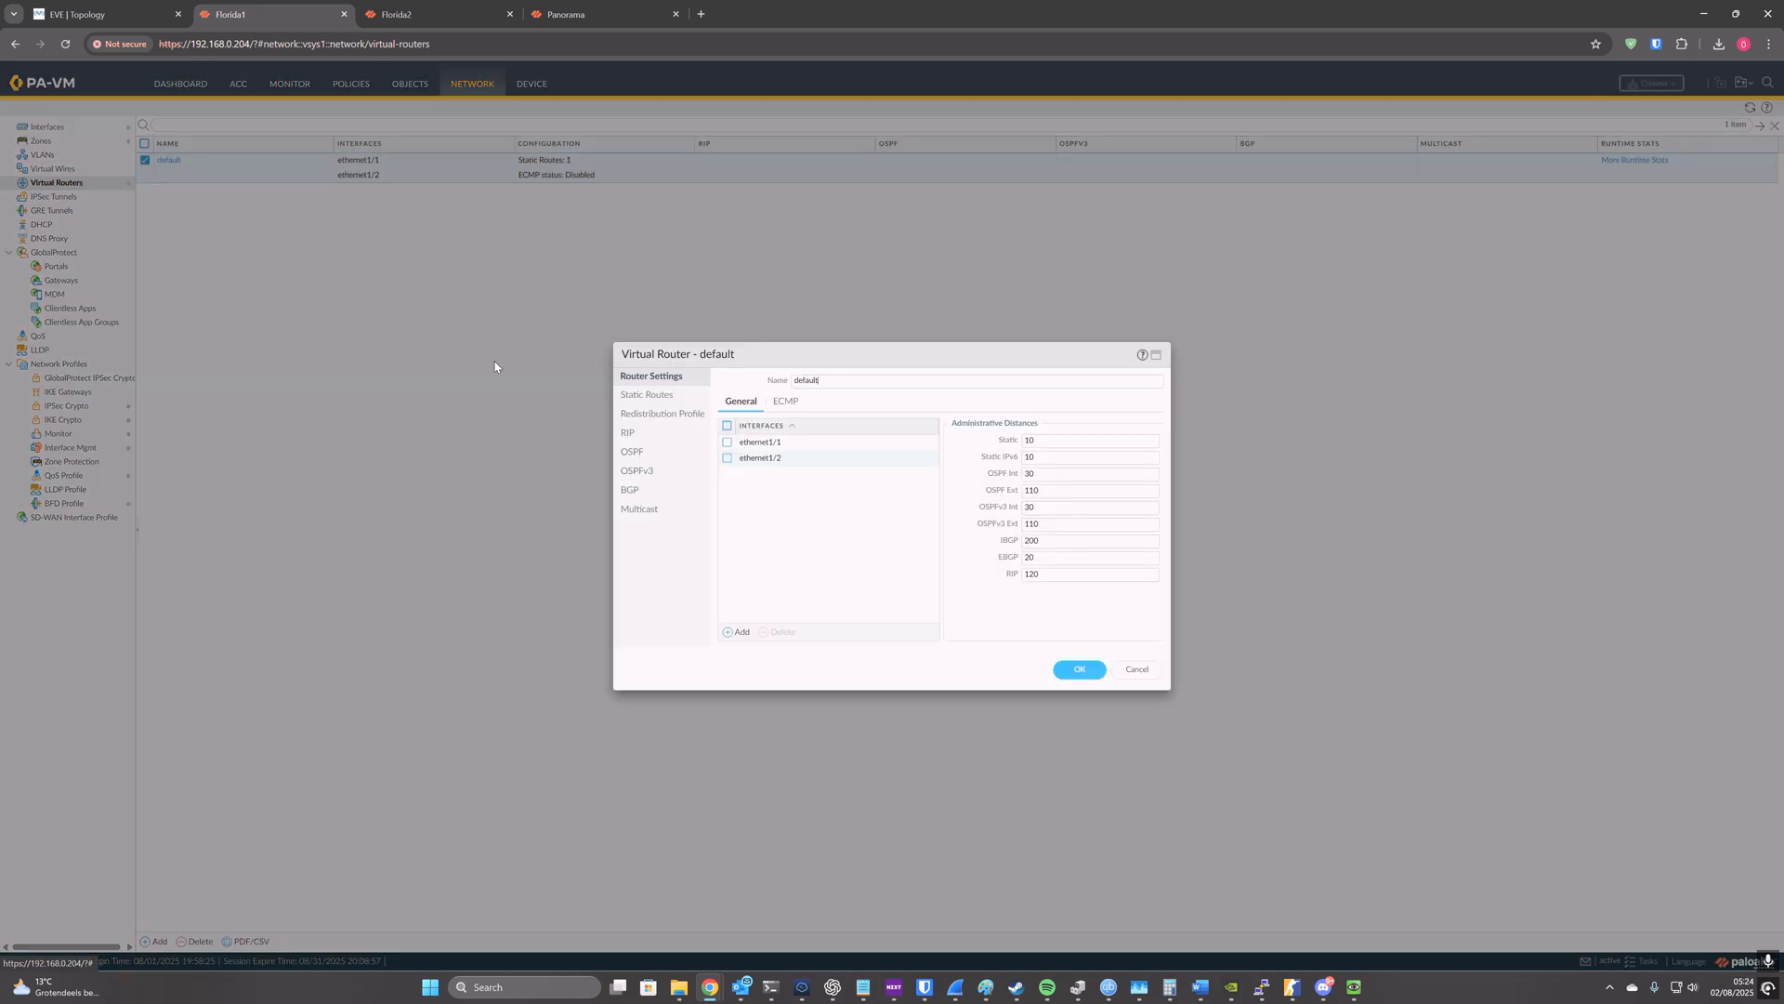
{"action": "left_click", "coordinate": [647, 394]}
{"action": "left_click", "coordinate": [1126, 669]}
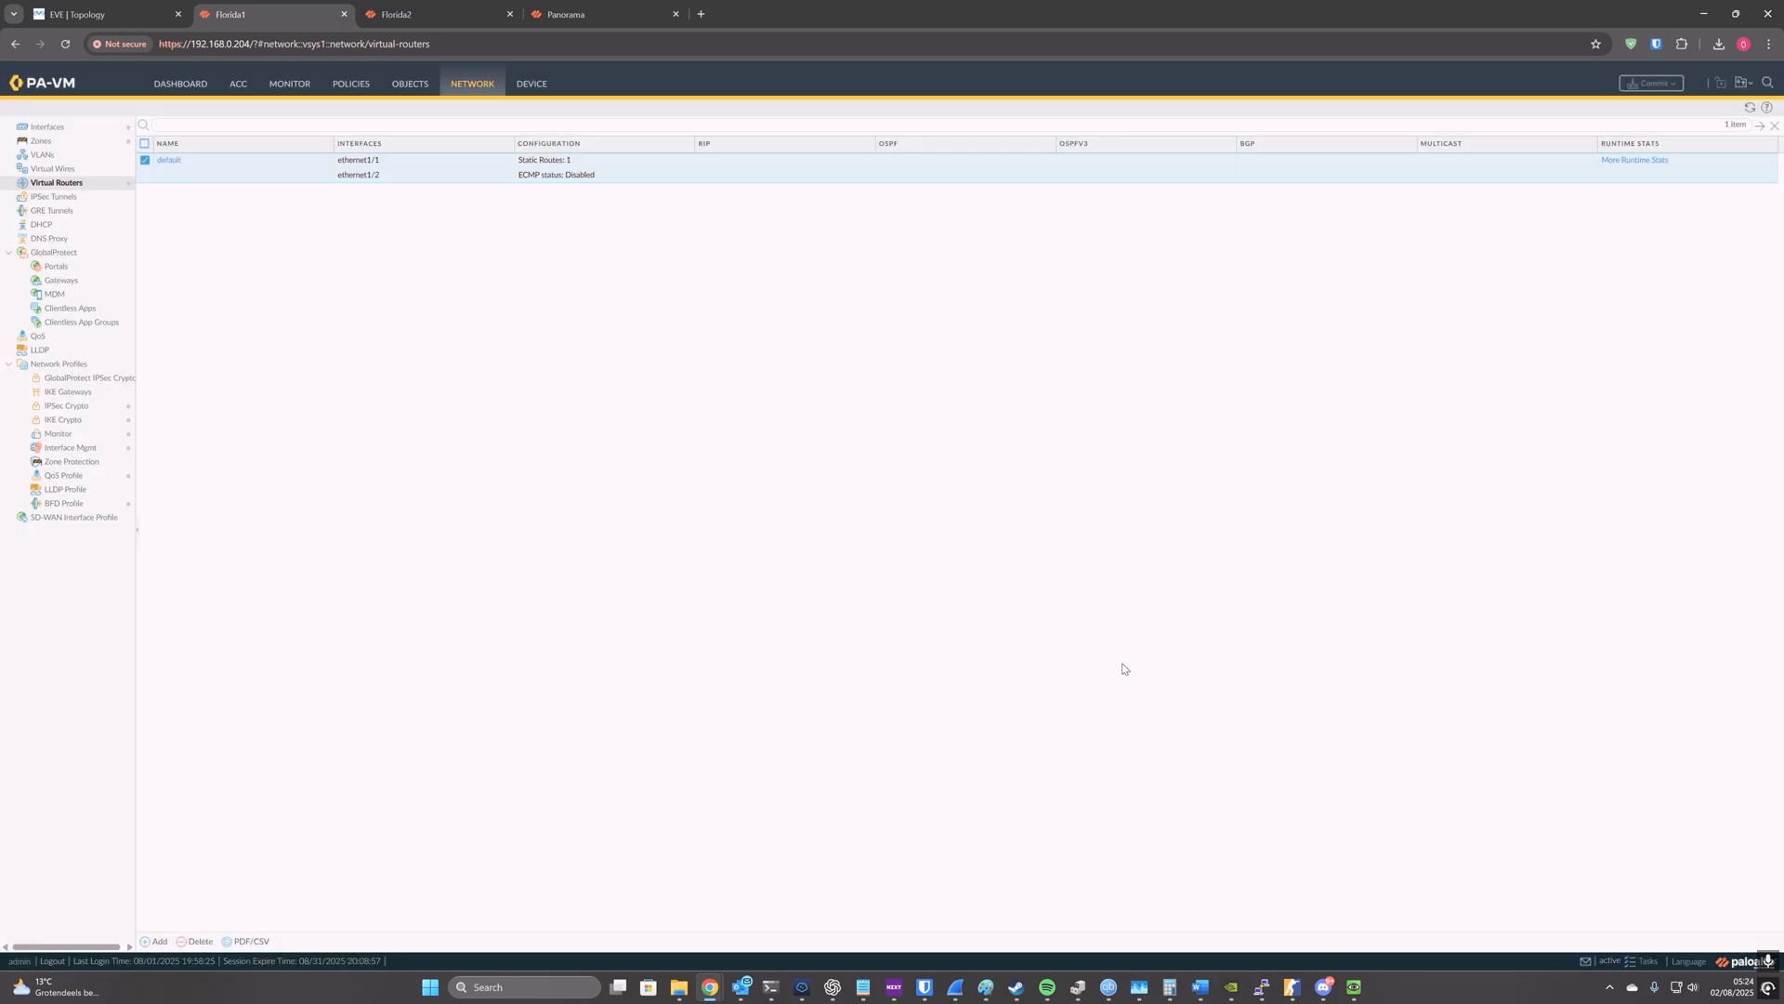
{"action": "left_click", "coordinate": [46, 127]}
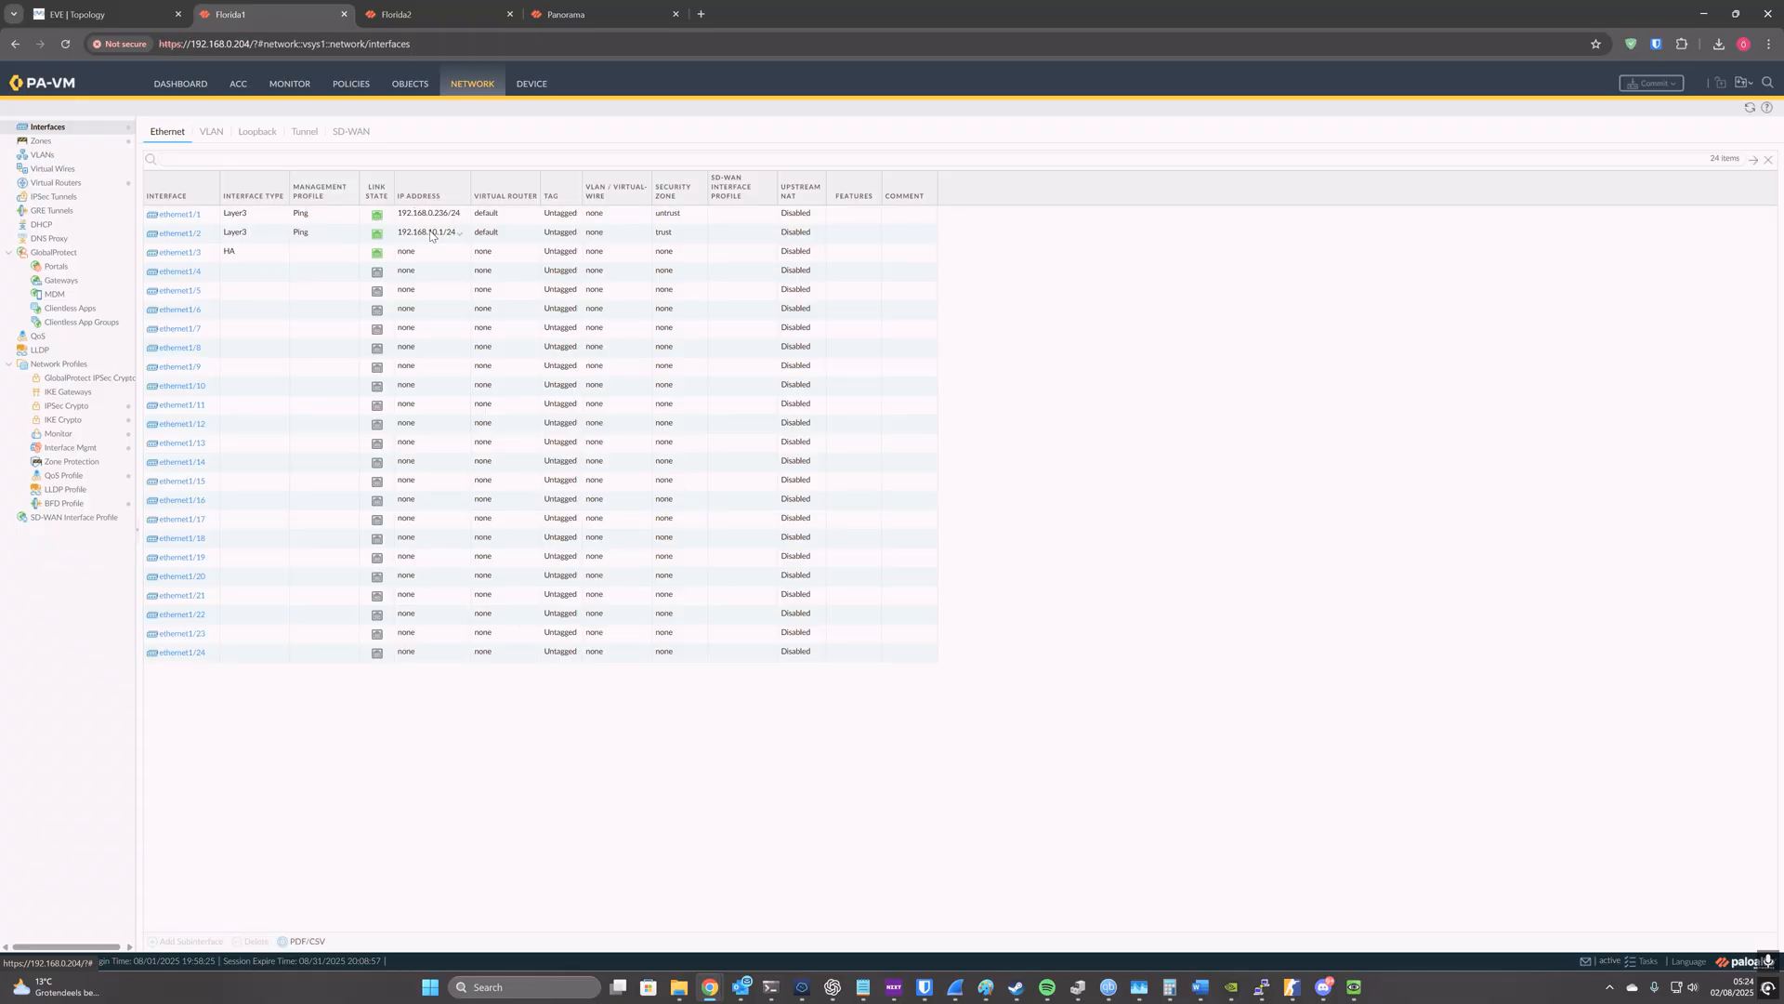
{"action": "left_click", "coordinate": [46, 140]}
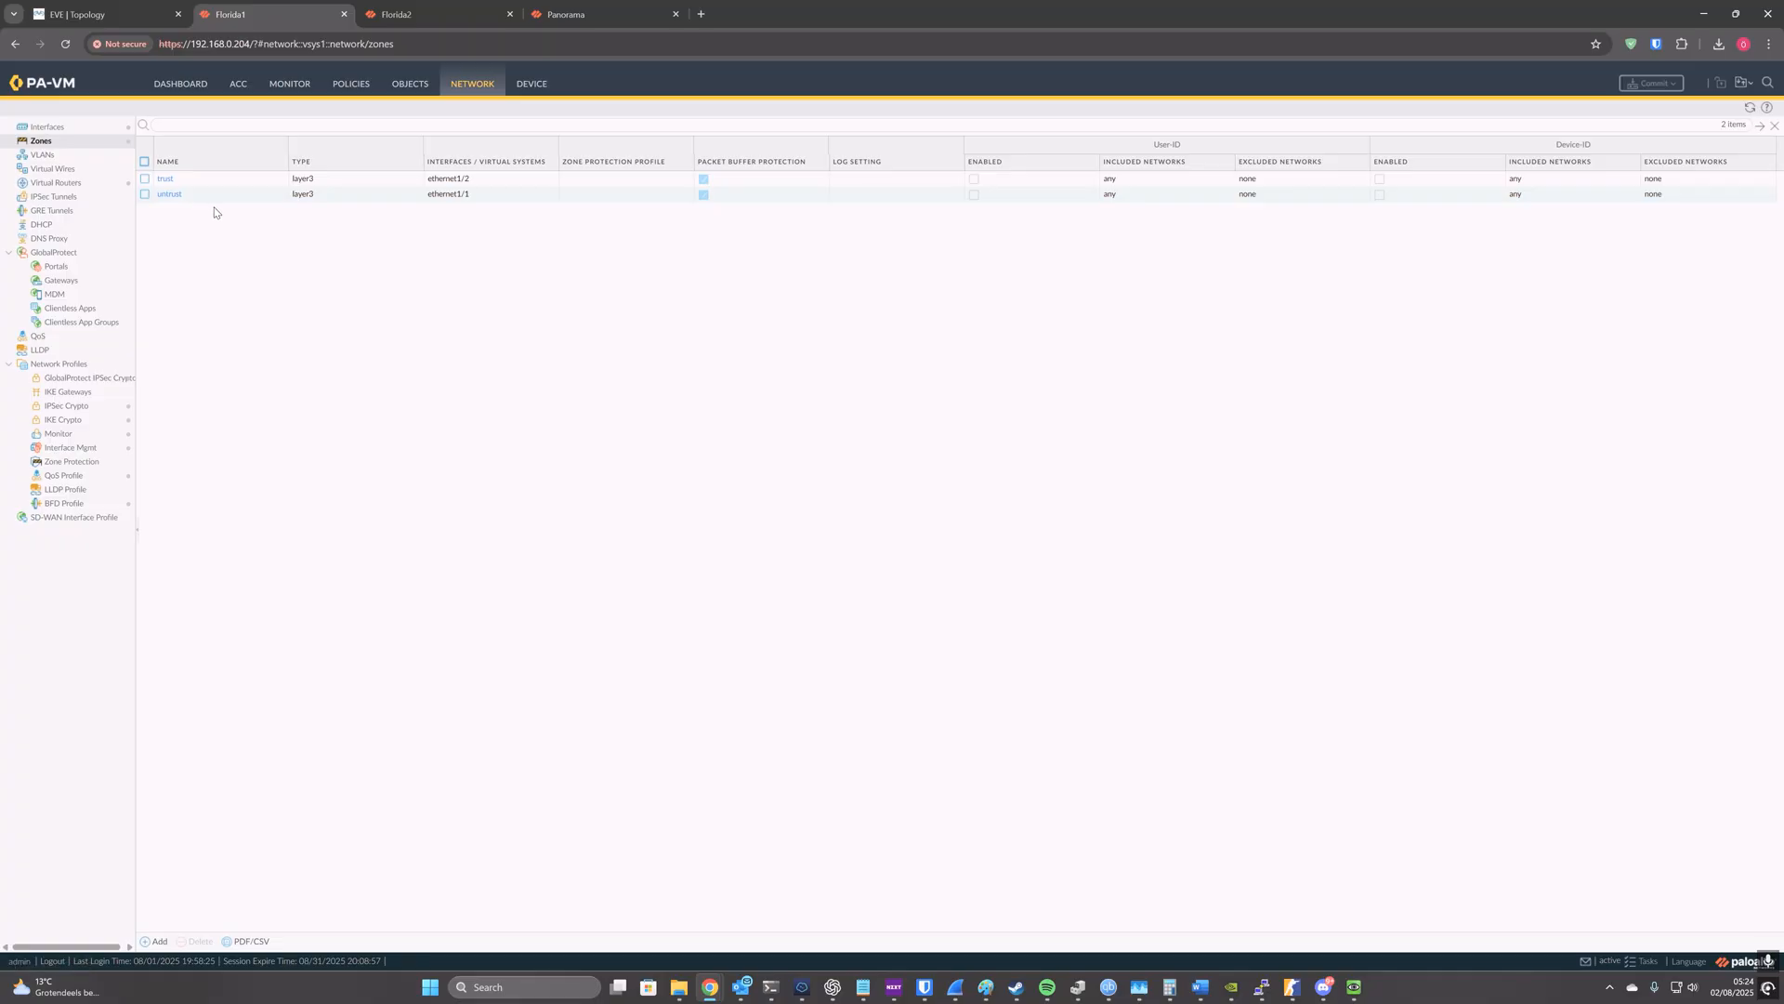
Step: In Panorama, import Florida1's device configuration with the shared-context import of shared objects turned off and Pre Rulebase as rule location
{"action": "left_click", "coordinate": [564, 16]}
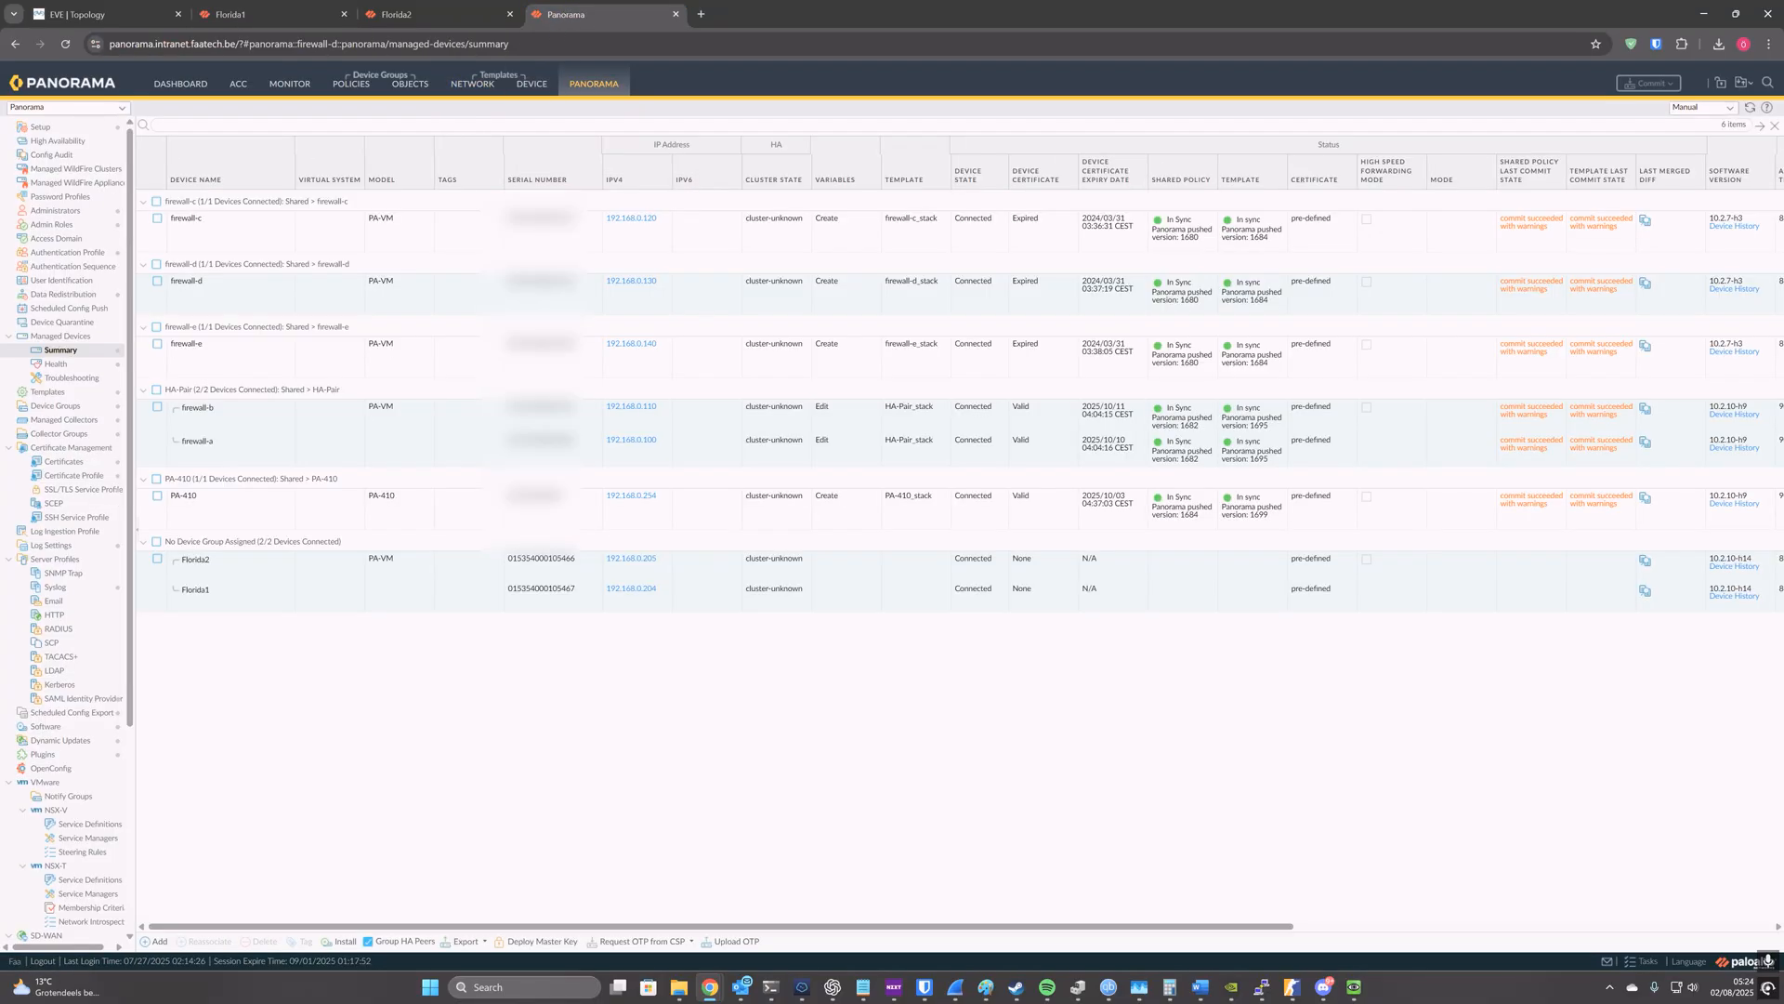
{"action": "left_click", "coordinate": [84, 127]}
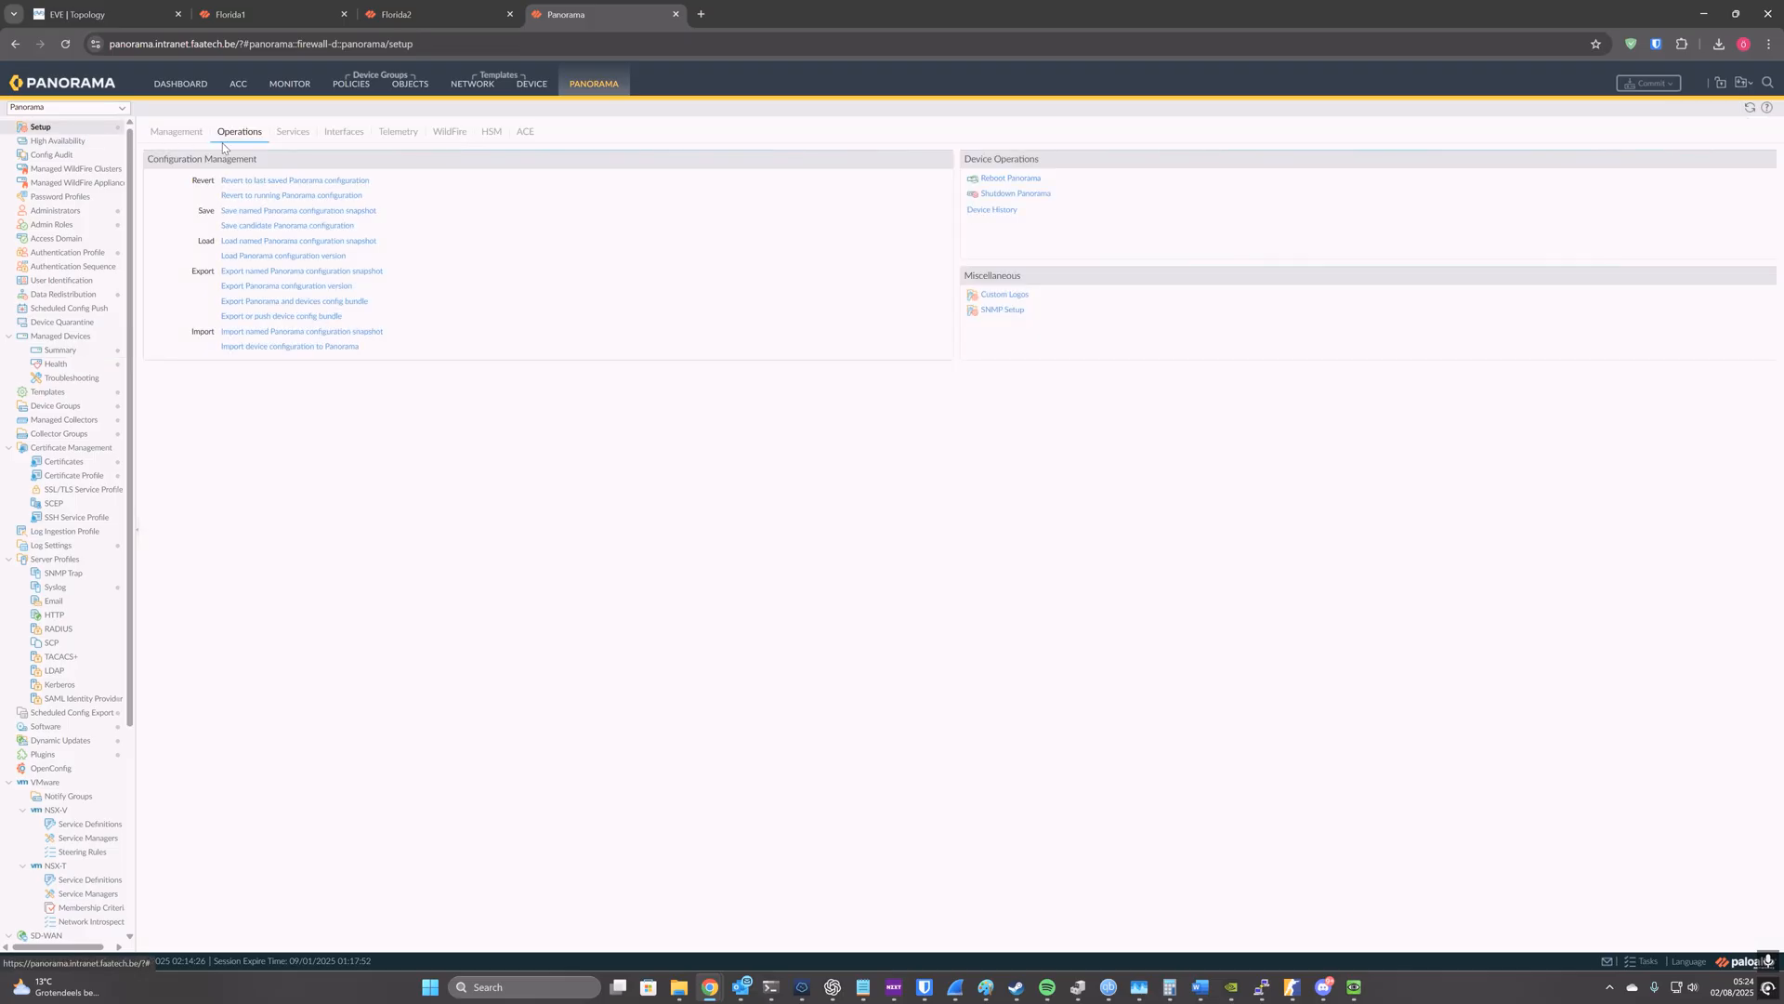
{"action": "left_click", "coordinate": [297, 348]}
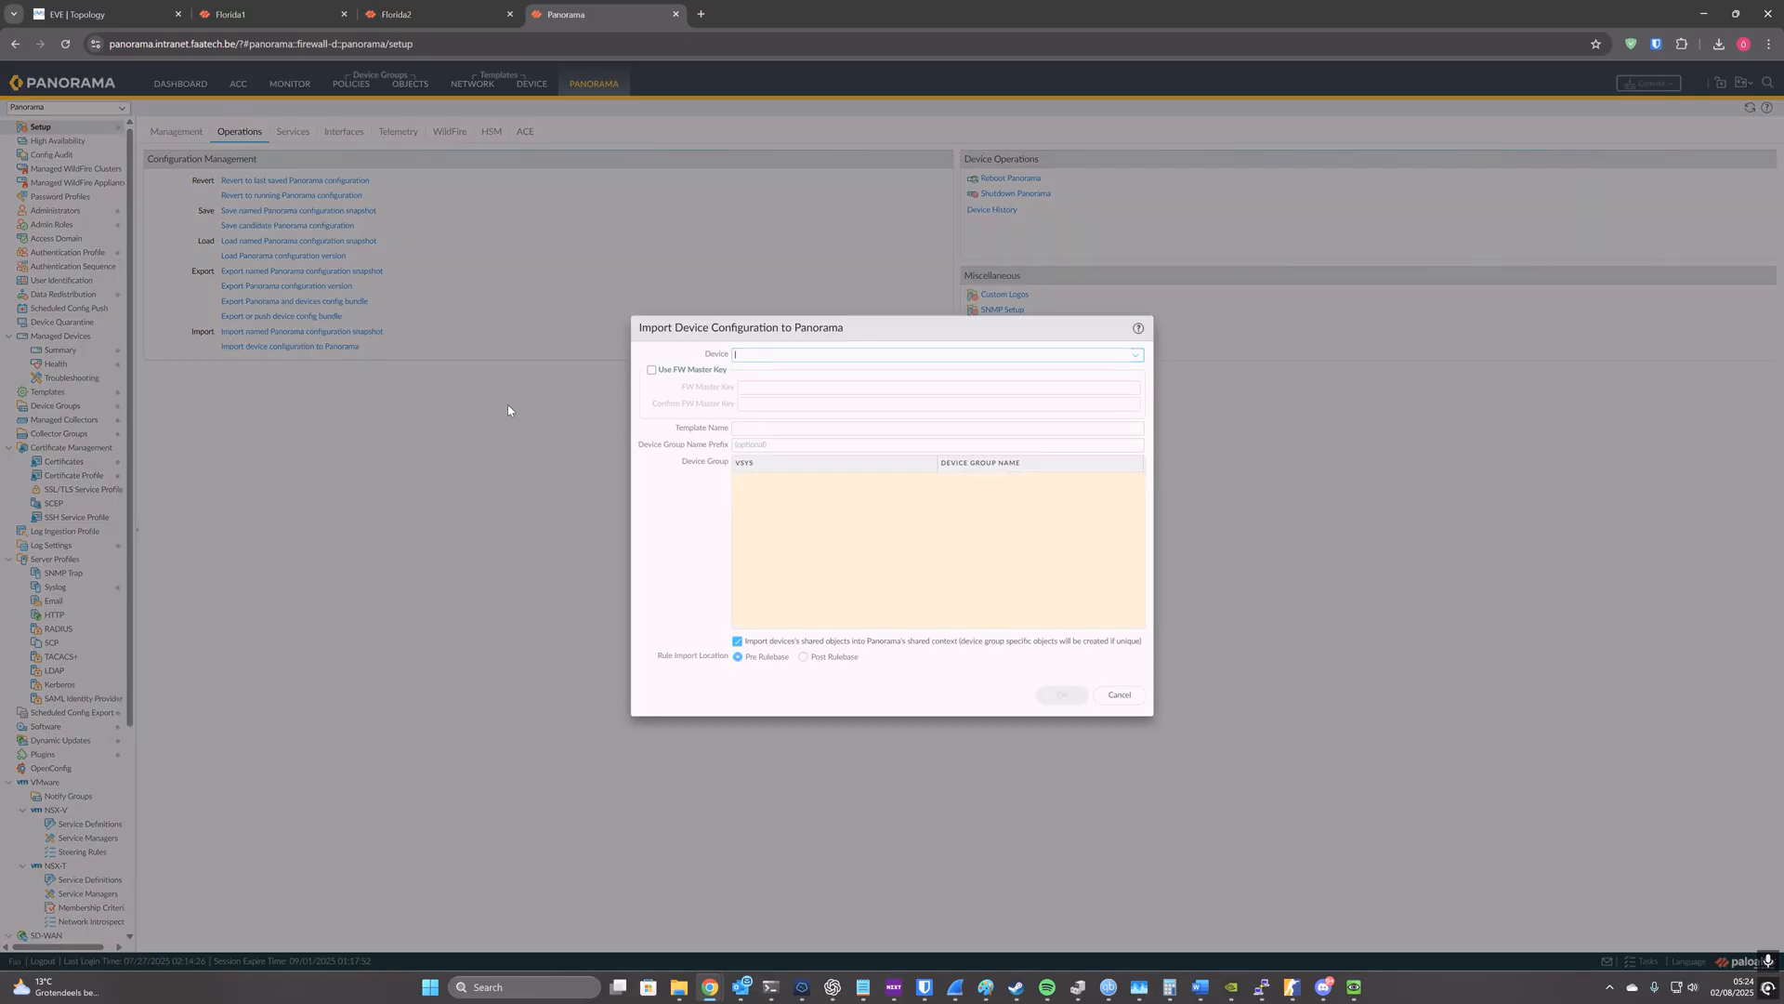
{"action": "left_click", "coordinate": [1136, 355]}
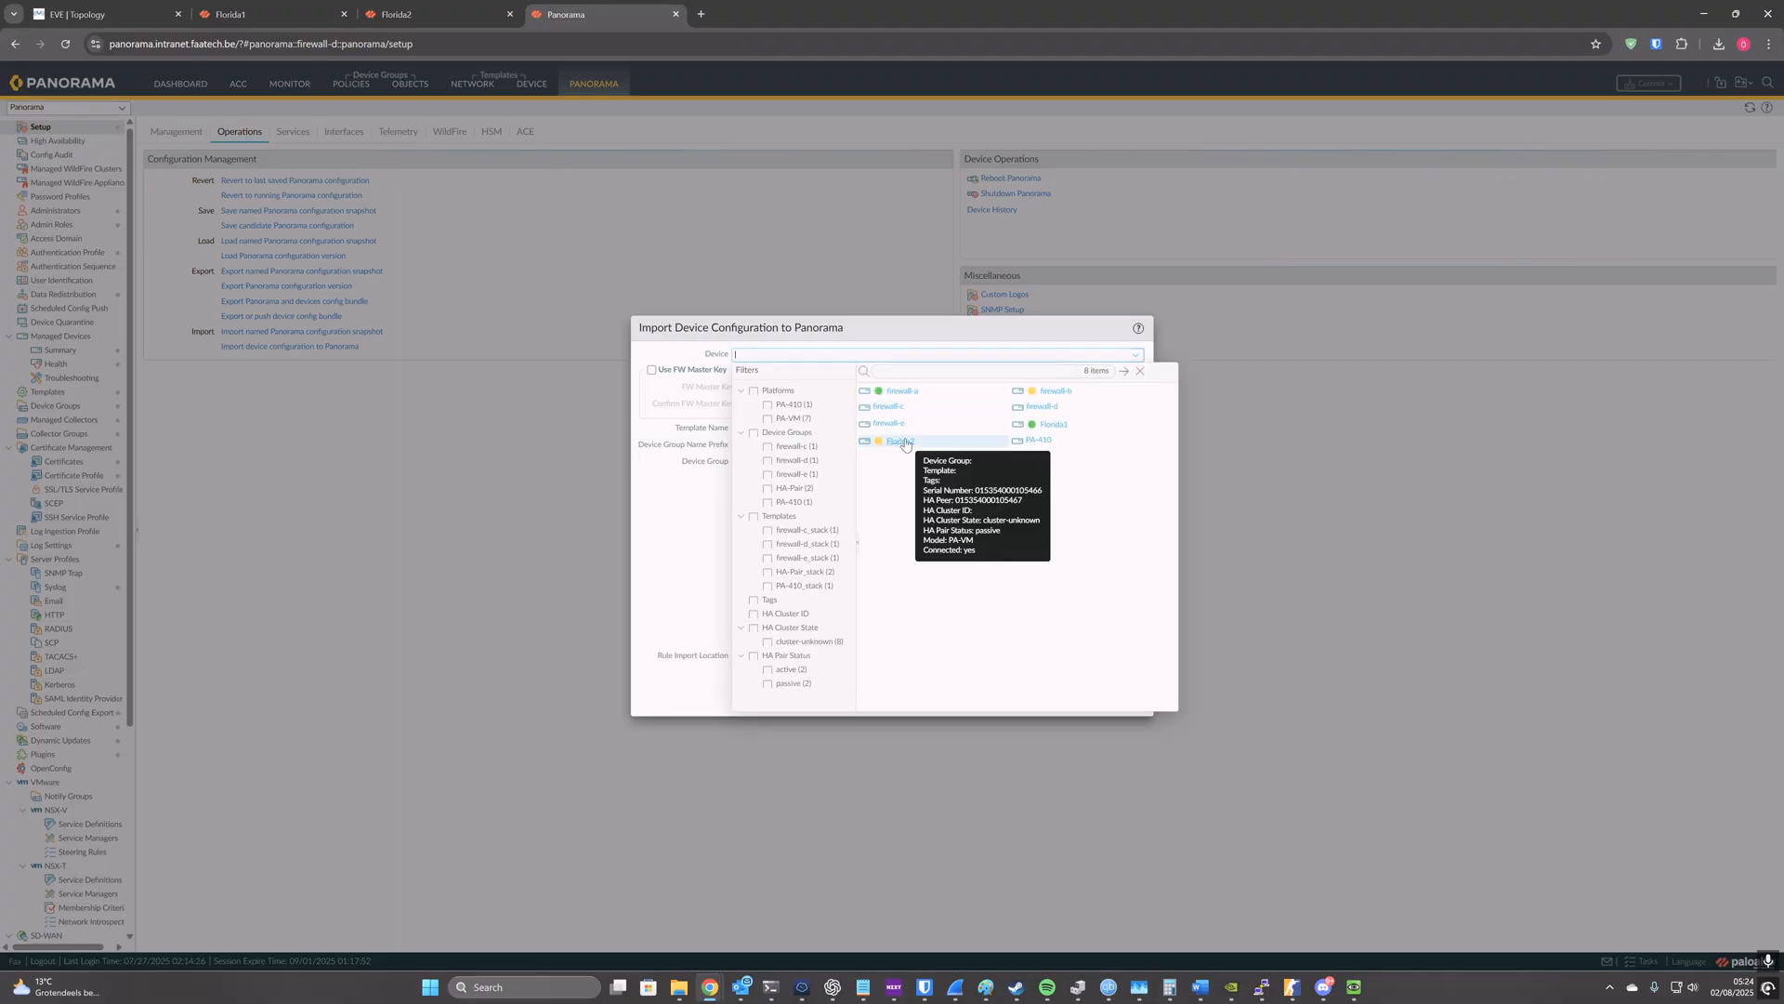
{"action": "left_click", "coordinate": [1054, 424]}
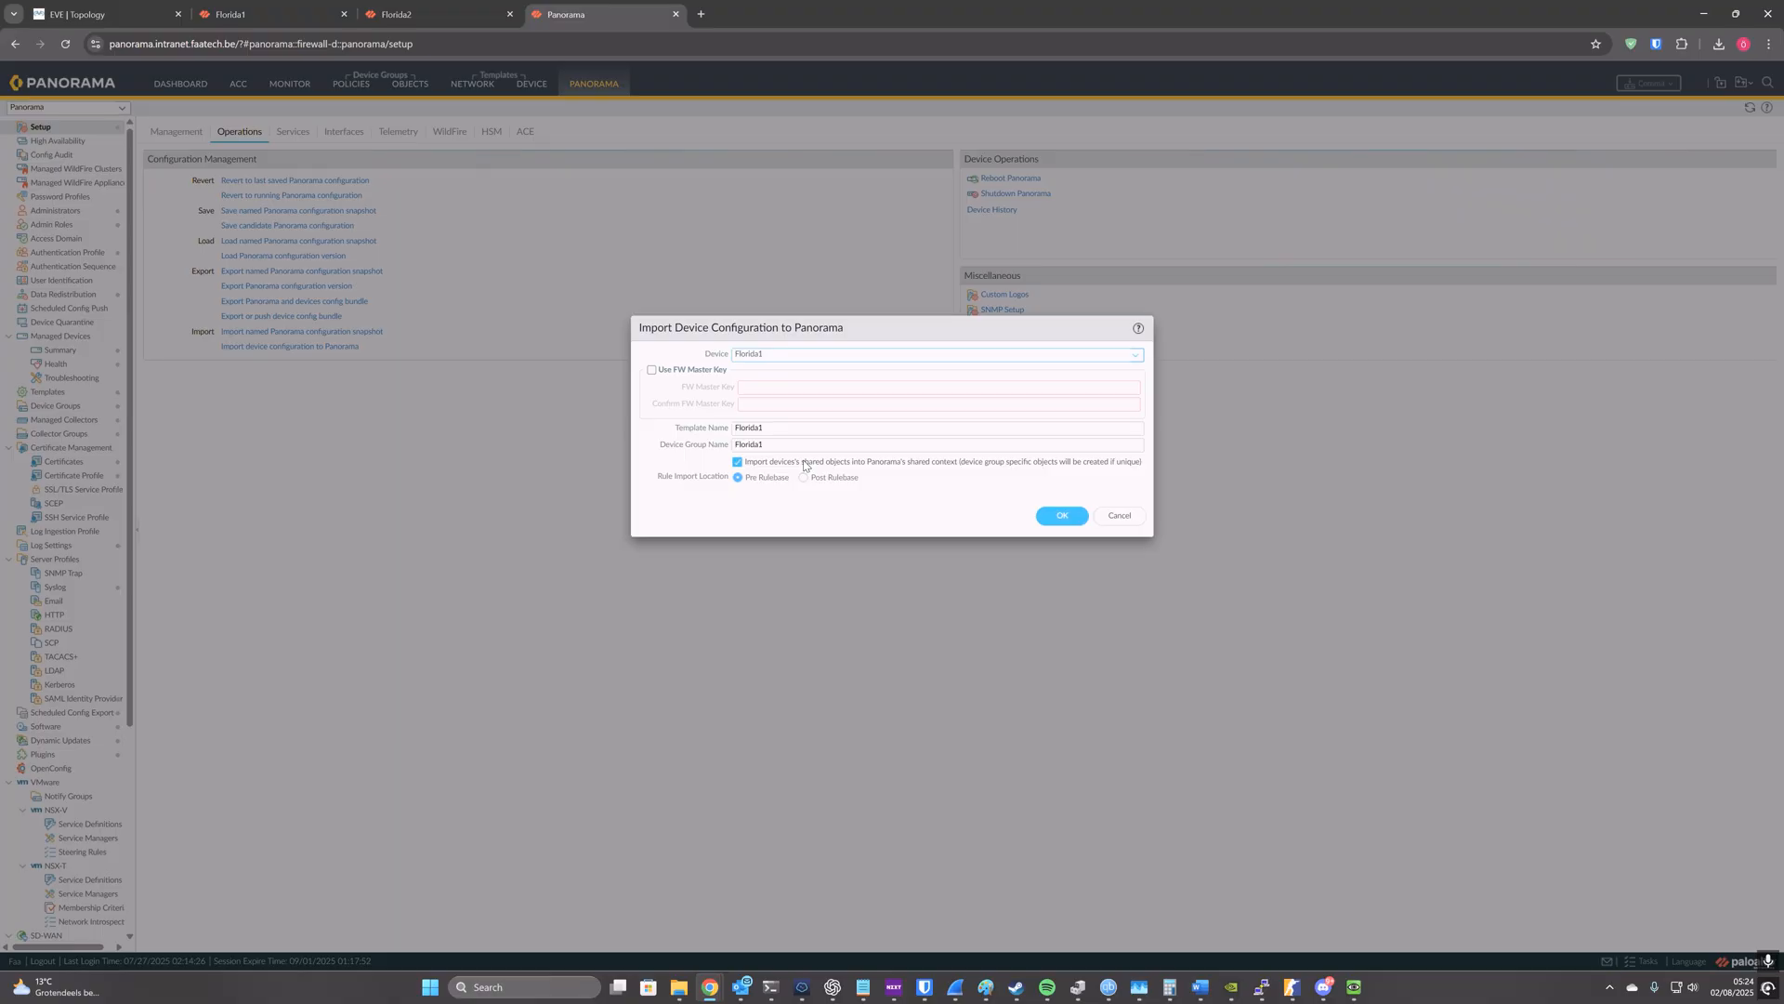
{"action": "left_click", "coordinate": [739, 463]}
{"action": "left_click", "coordinate": [1044, 517]}
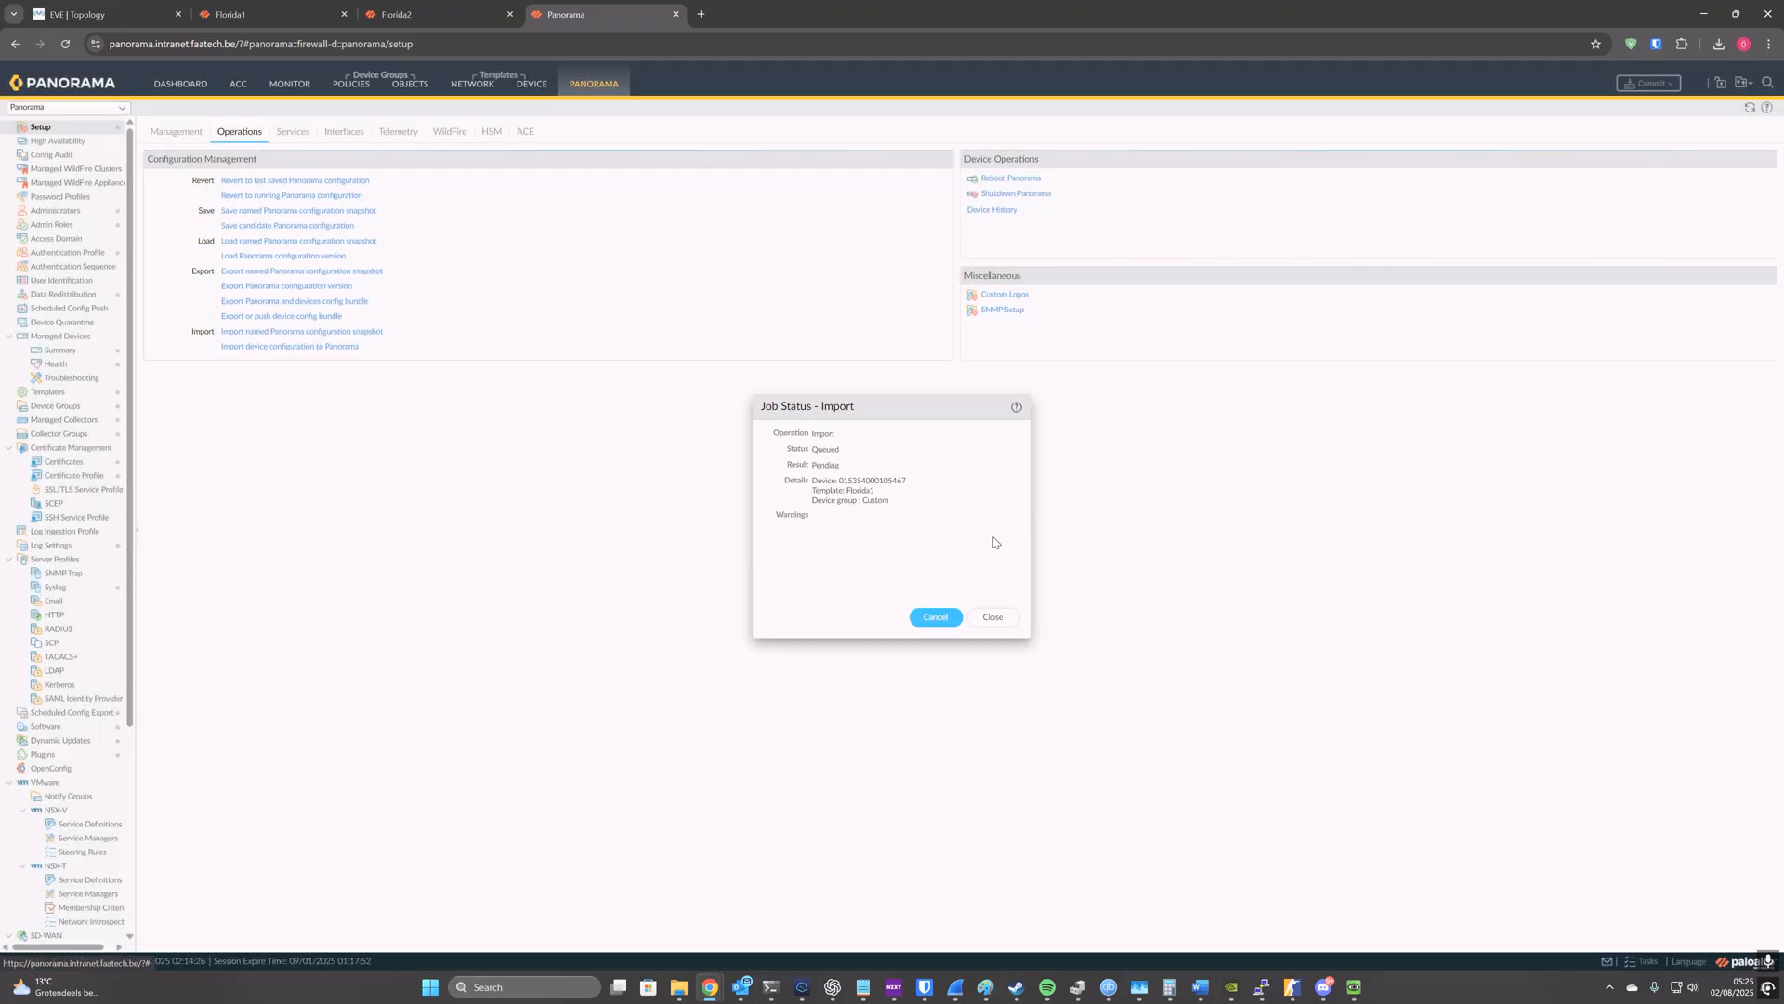
{"action": "left_click", "coordinate": [995, 613]}
Step: Import Florida2's device configuration into Panorama with the shared-context import of shared objects turned off, and dismiss the job status
{"action": "left_click", "coordinate": [349, 348]}
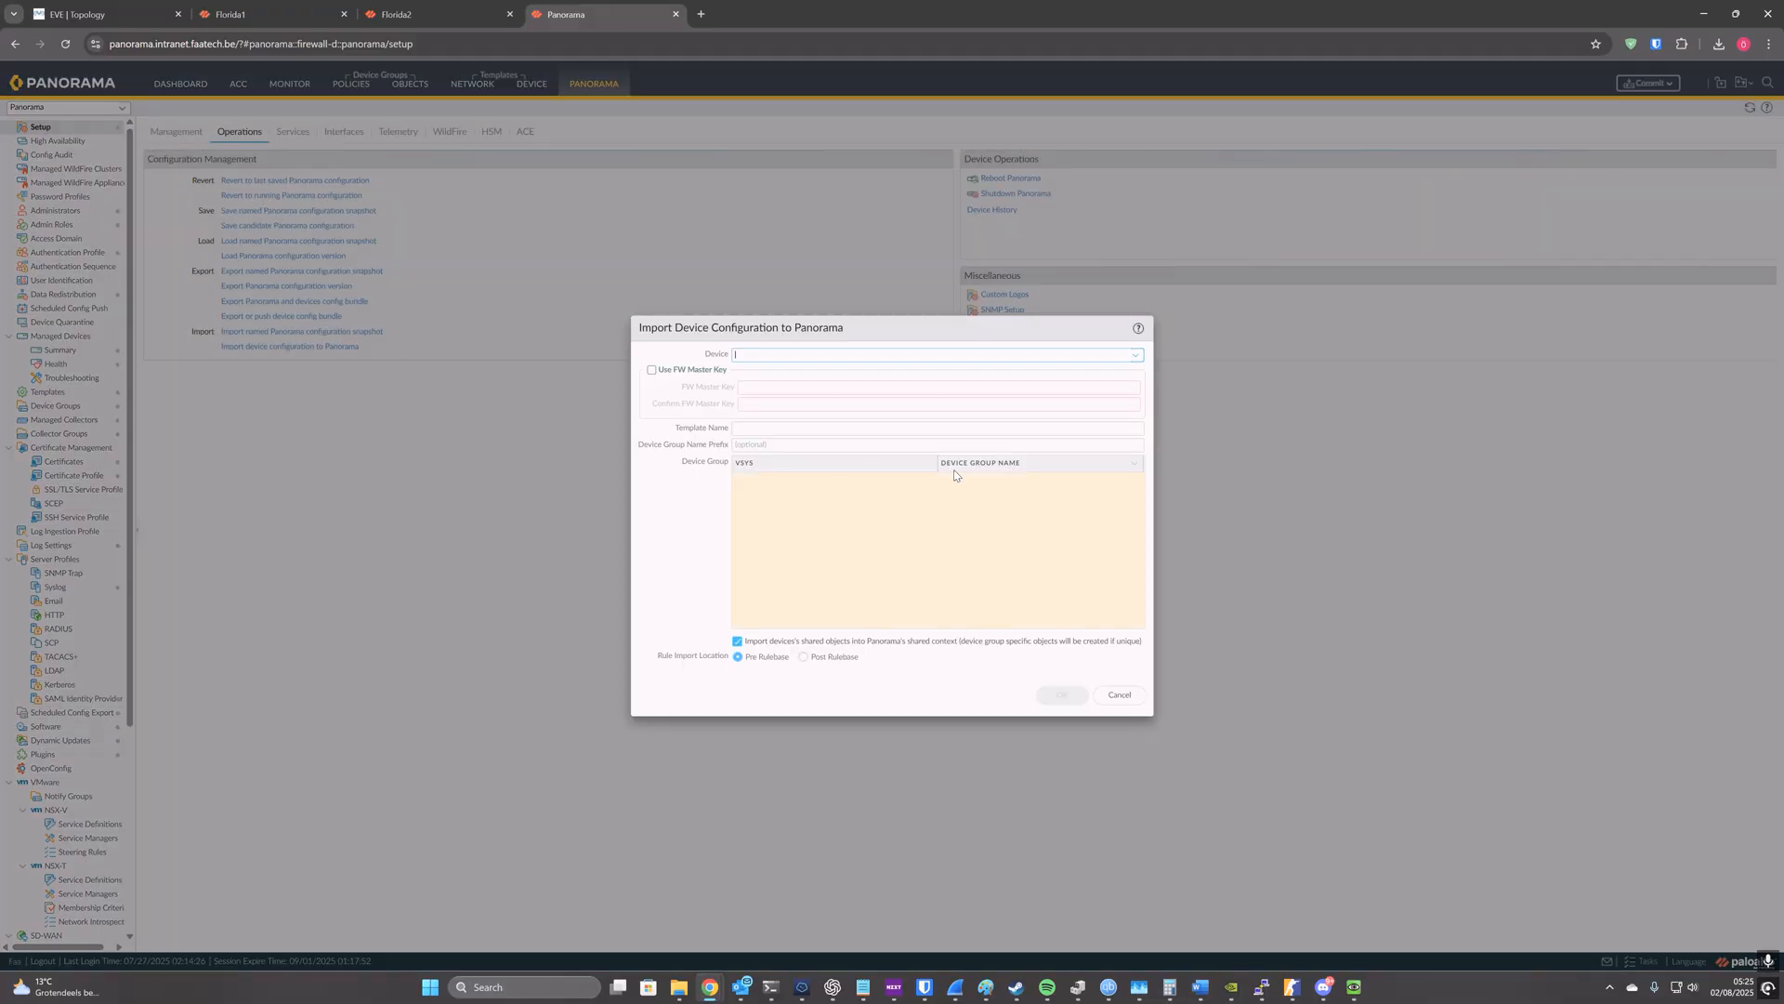
{"action": "left_click", "coordinate": [1135, 355]}
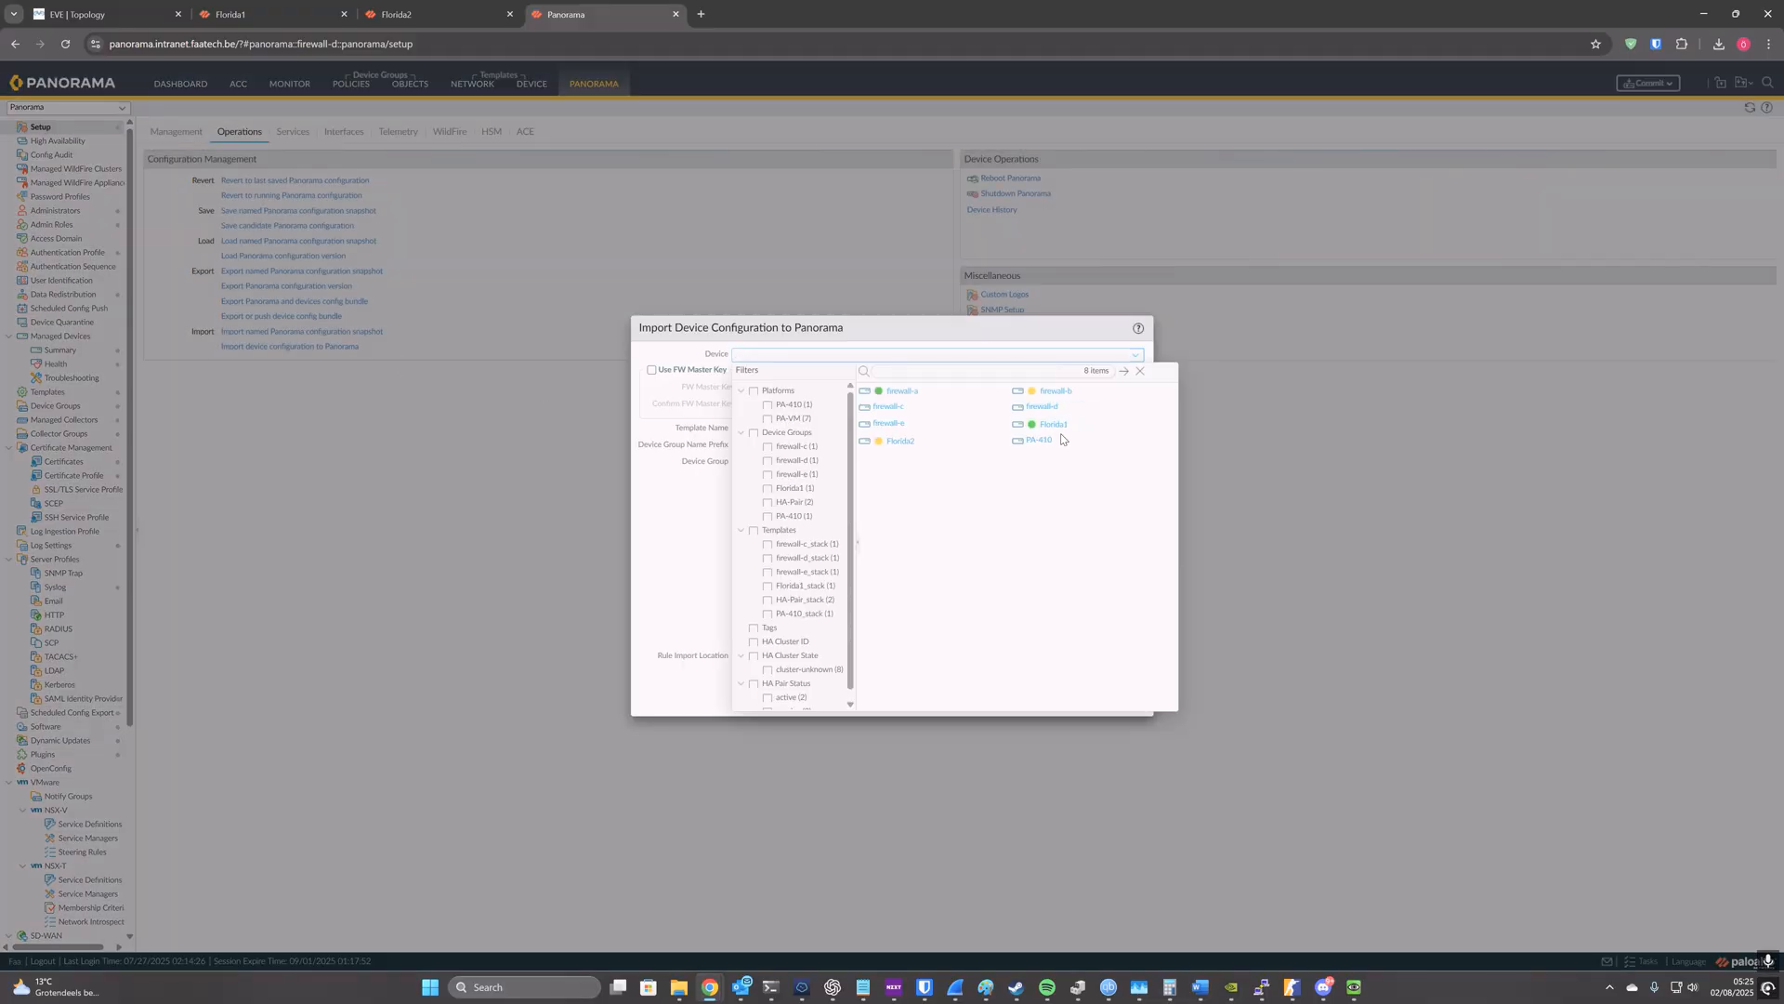
{"action": "left_click", "coordinate": [902, 442]}
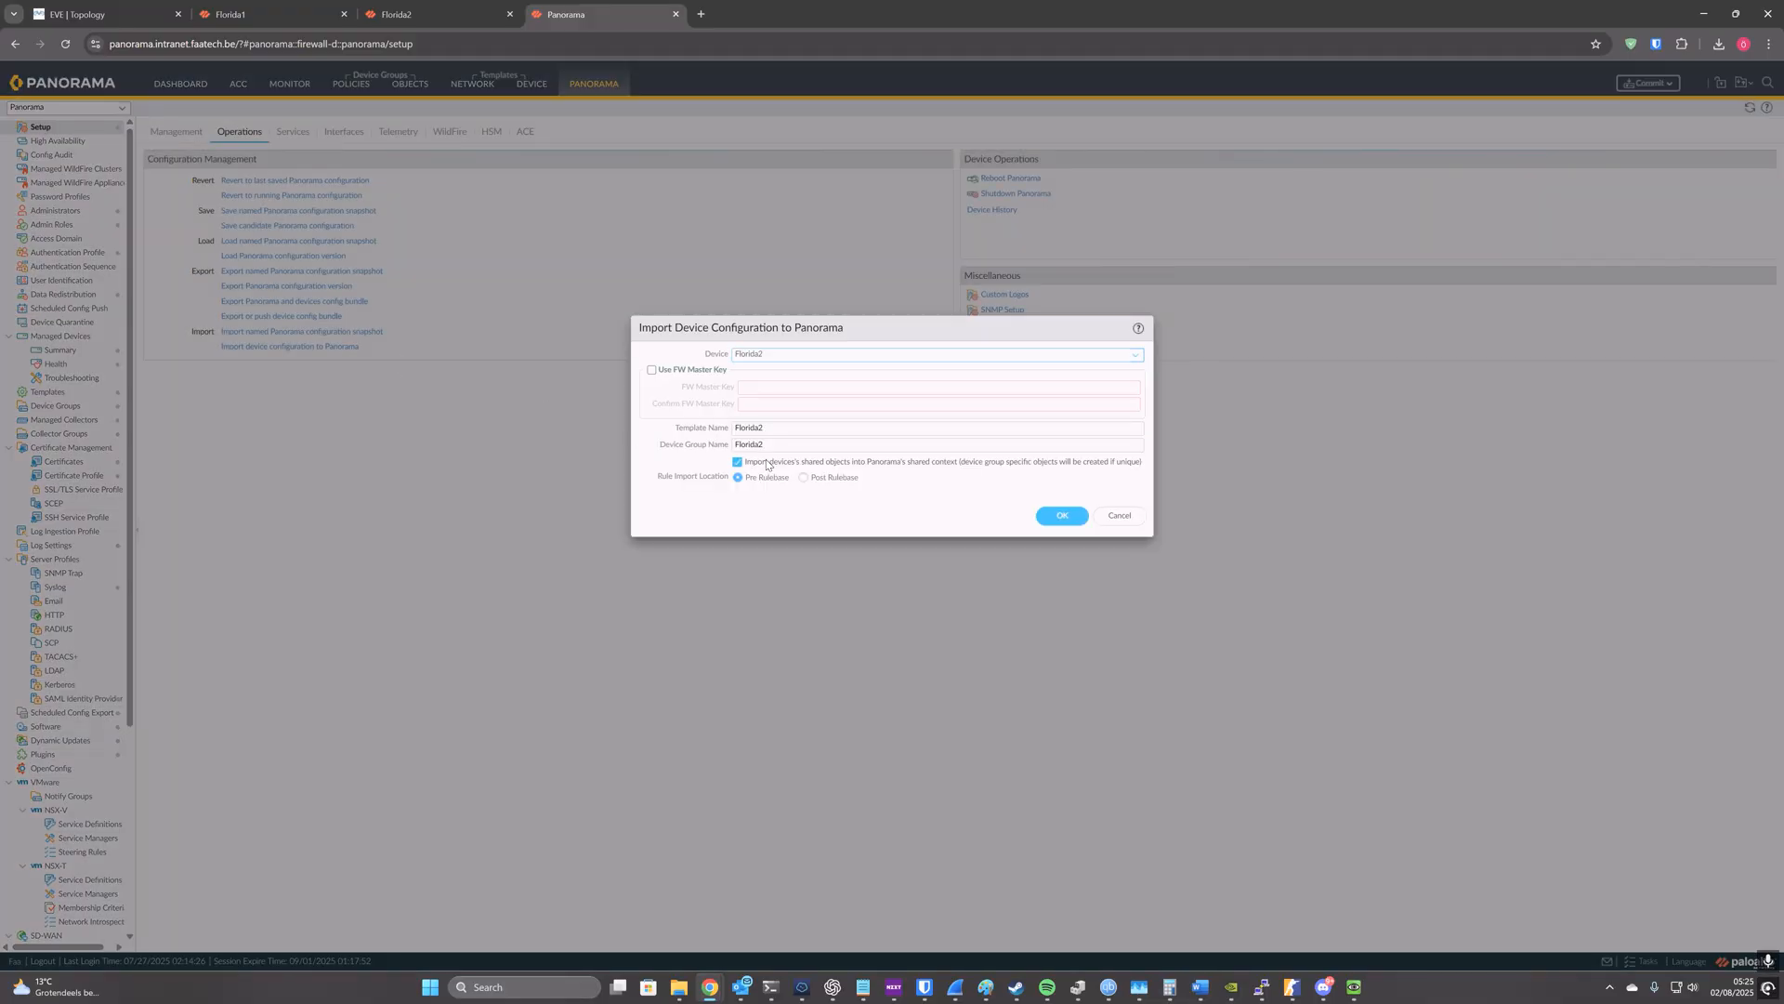
{"action": "left_click", "coordinate": [738, 462]}
{"action": "left_click", "coordinate": [1059, 517]}
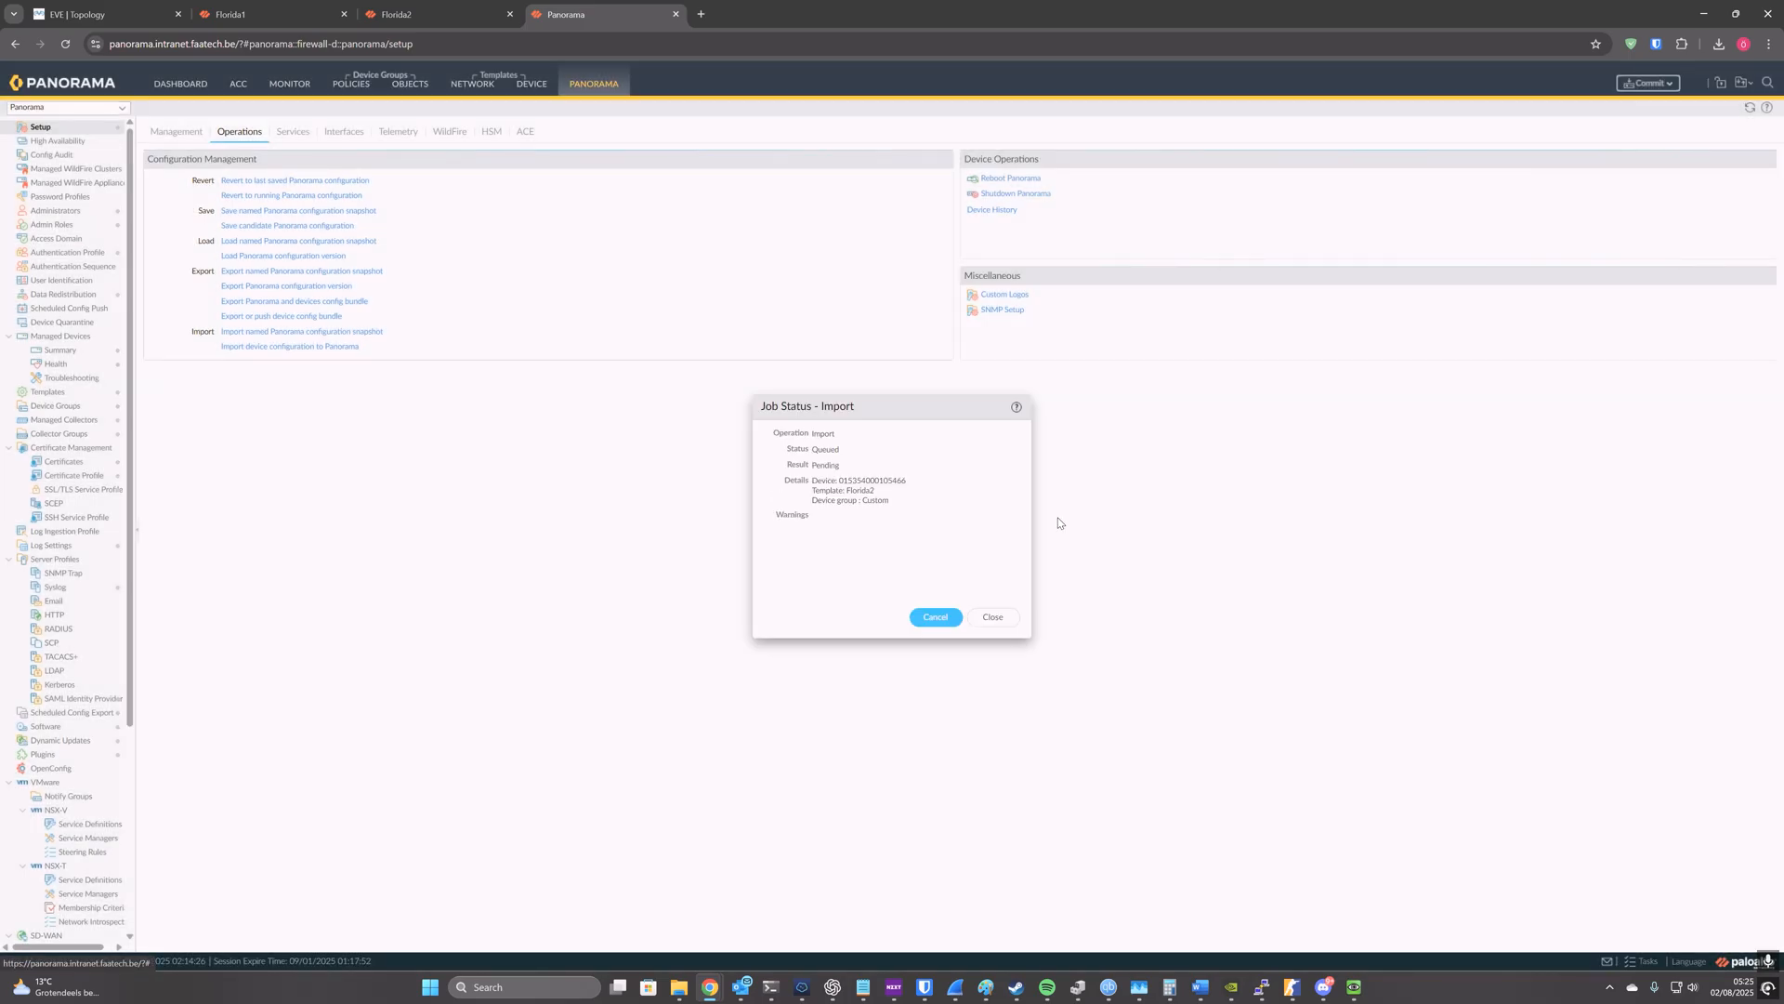
{"action": "left_click", "coordinate": [993, 618]}
Step: Commit all changes to Panorama and close the commit status once it completes
{"action": "left_click", "coordinate": [1629, 86]}
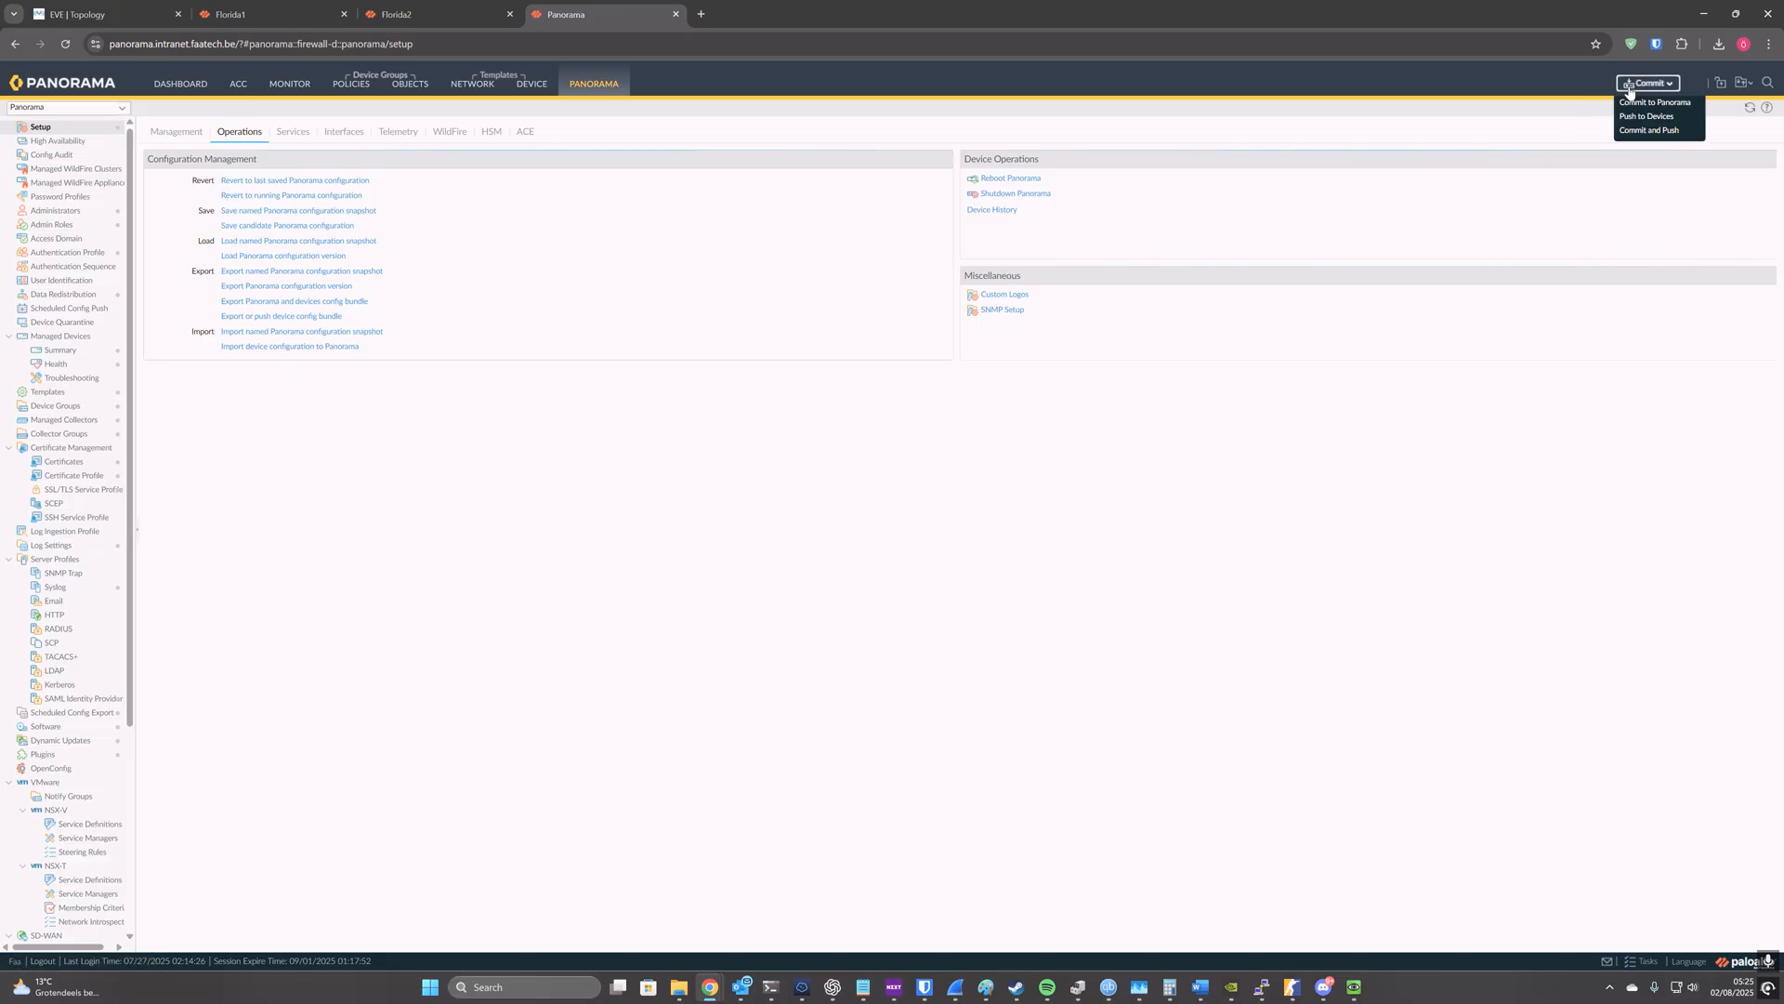
{"action": "left_click", "coordinate": [1641, 102]}
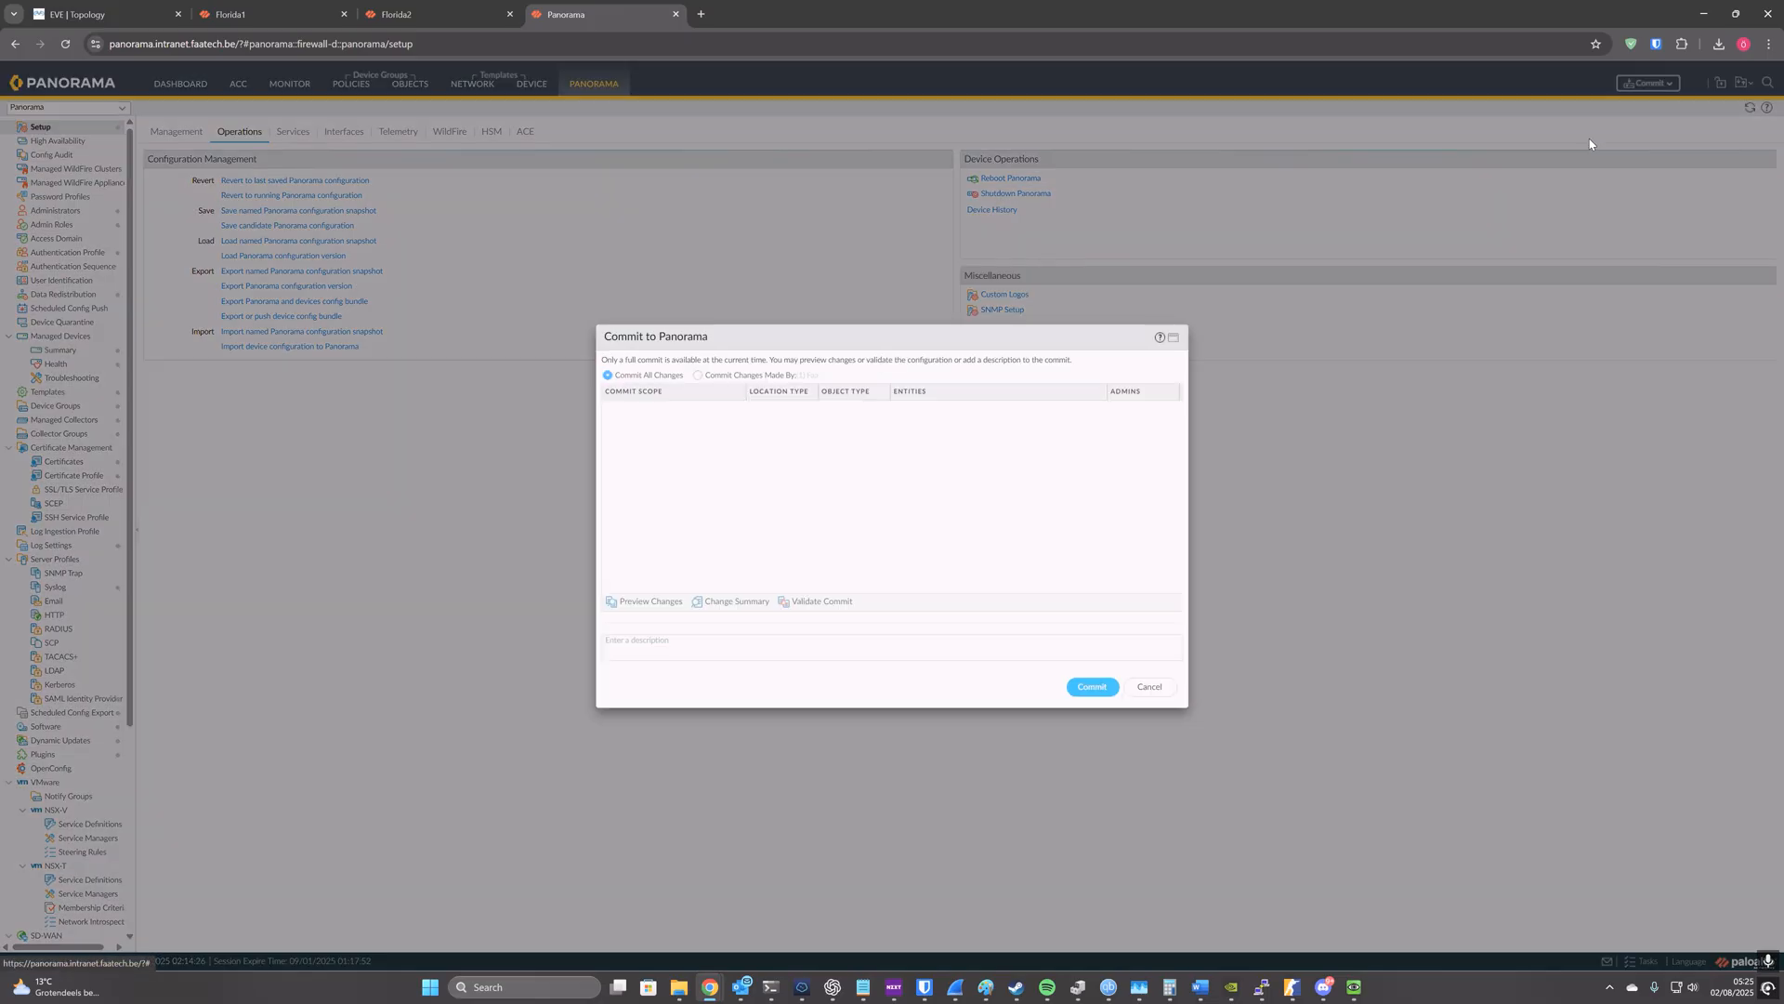
{"action": "left_click", "coordinate": [1090, 688]}
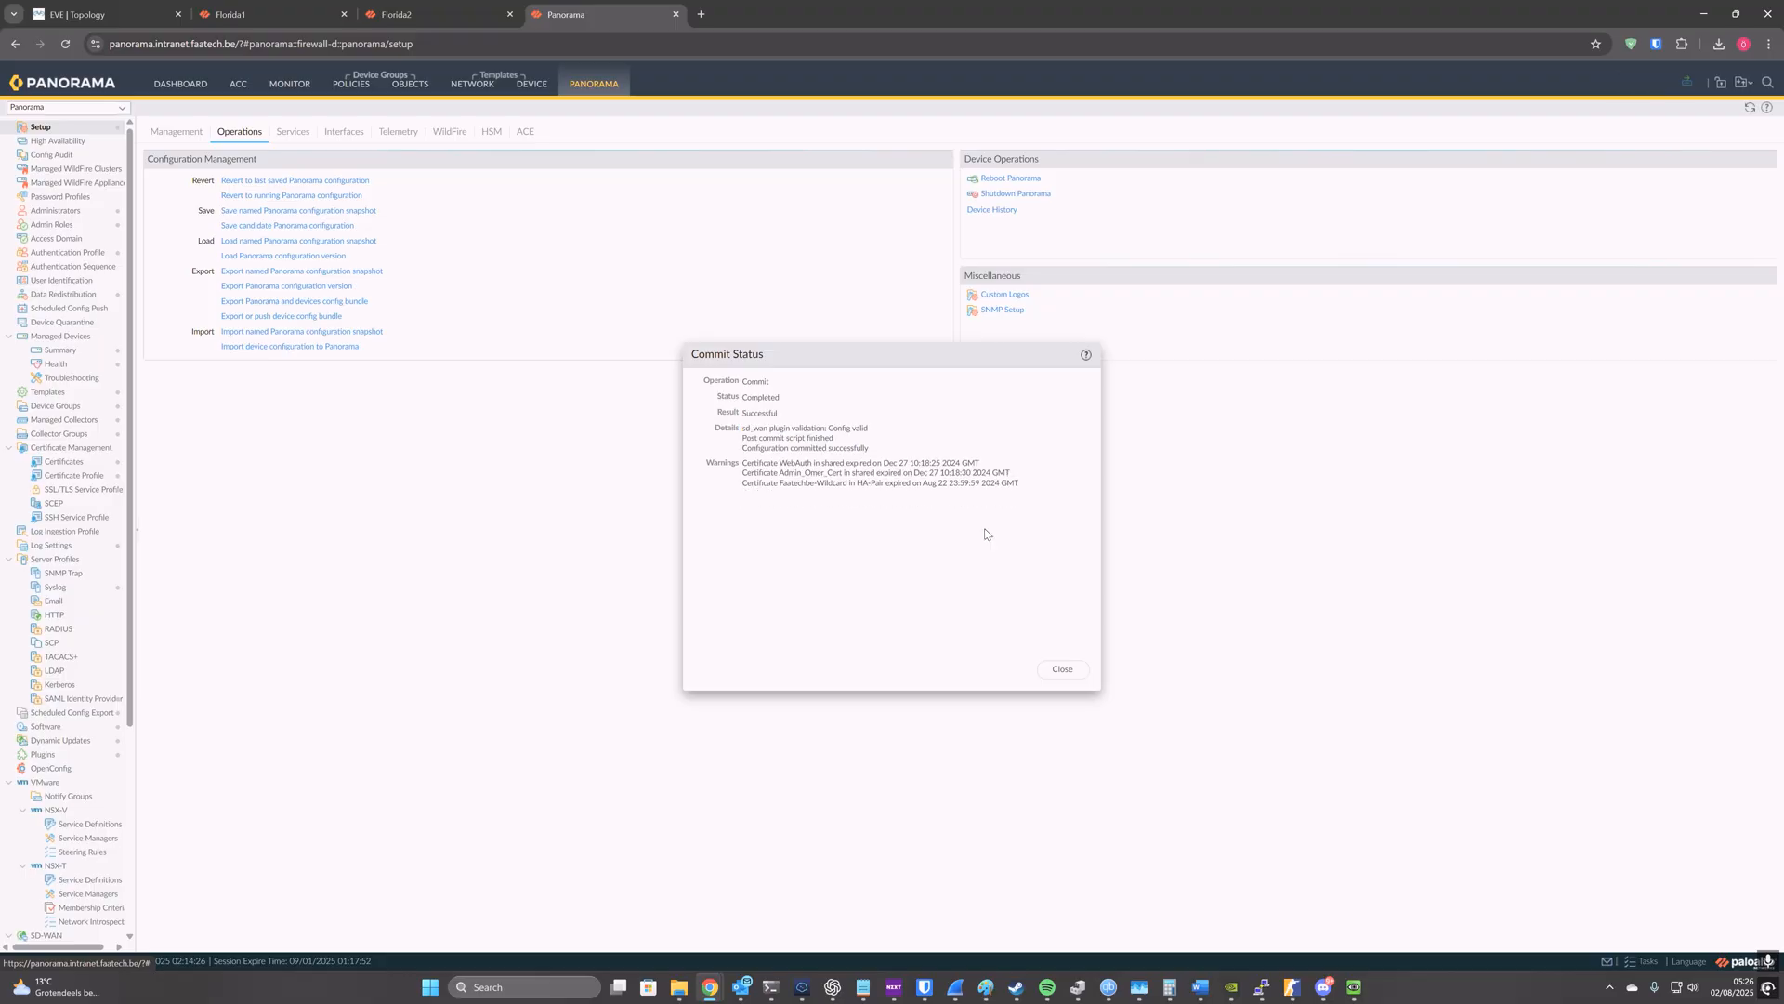
{"action": "left_click", "coordinate": [1062, 669]}
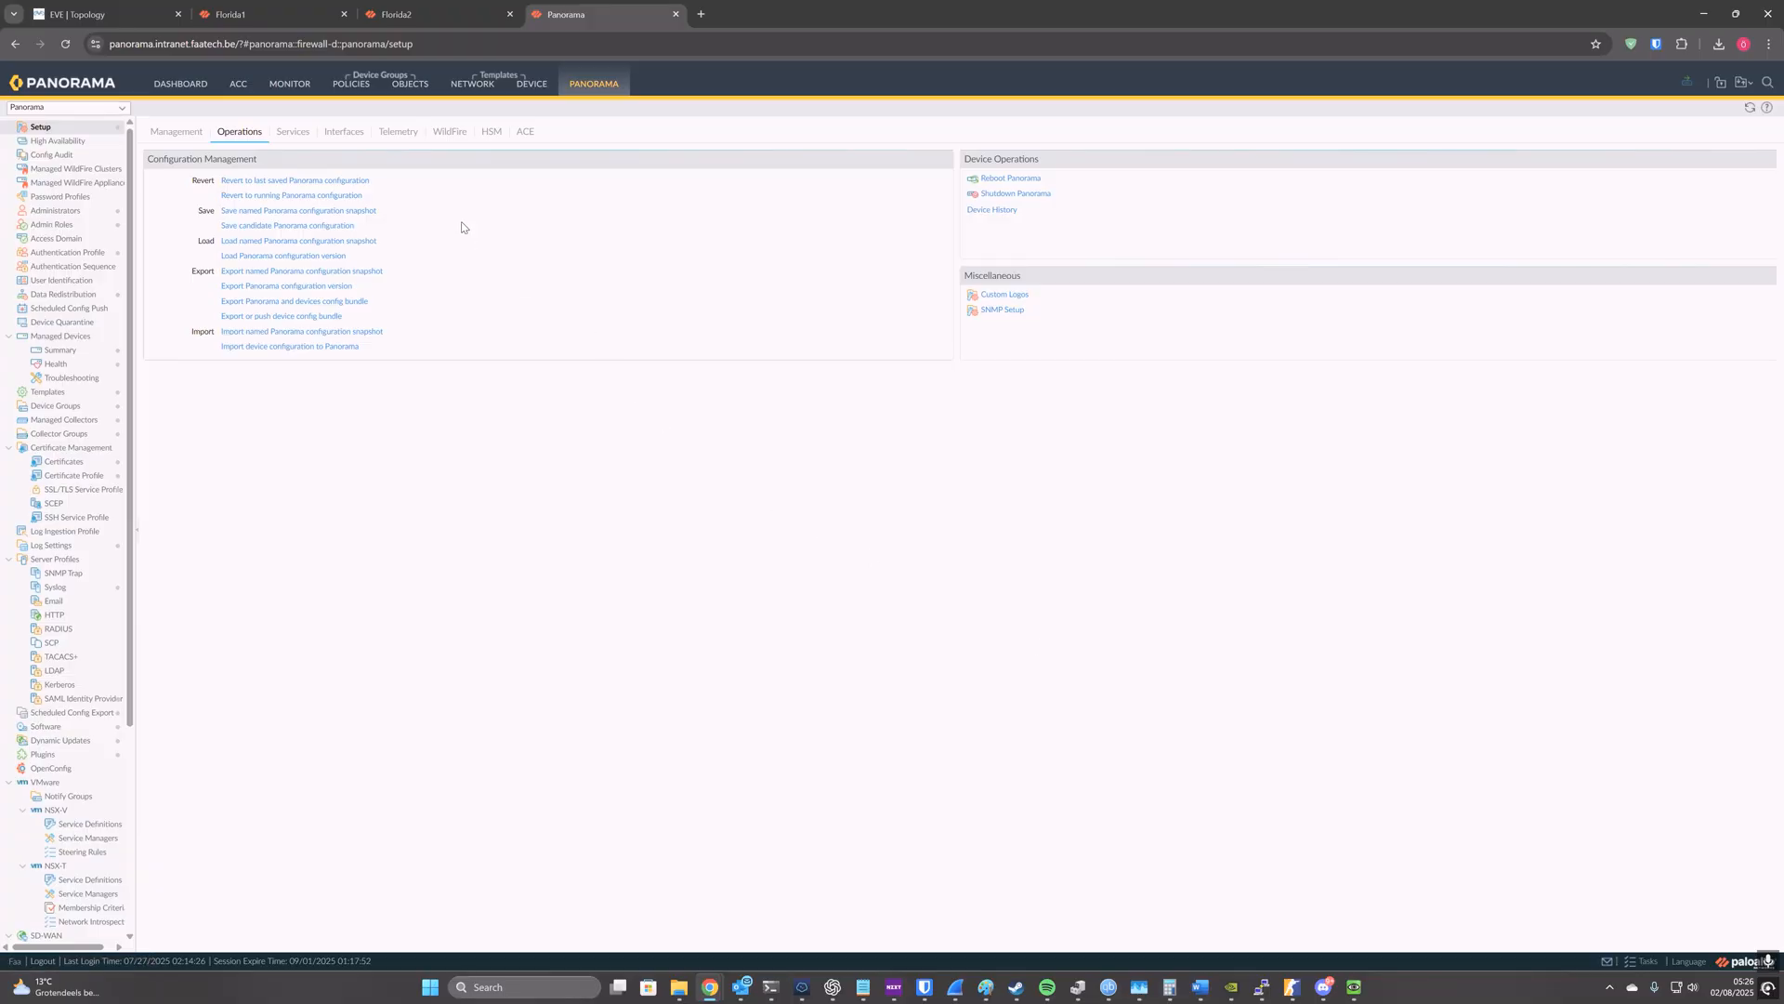
Step: Review the imported security pre rules and NAT pre rules of the Florida1 device group
{"action": "left_click", "coordinate": [361, 93]}
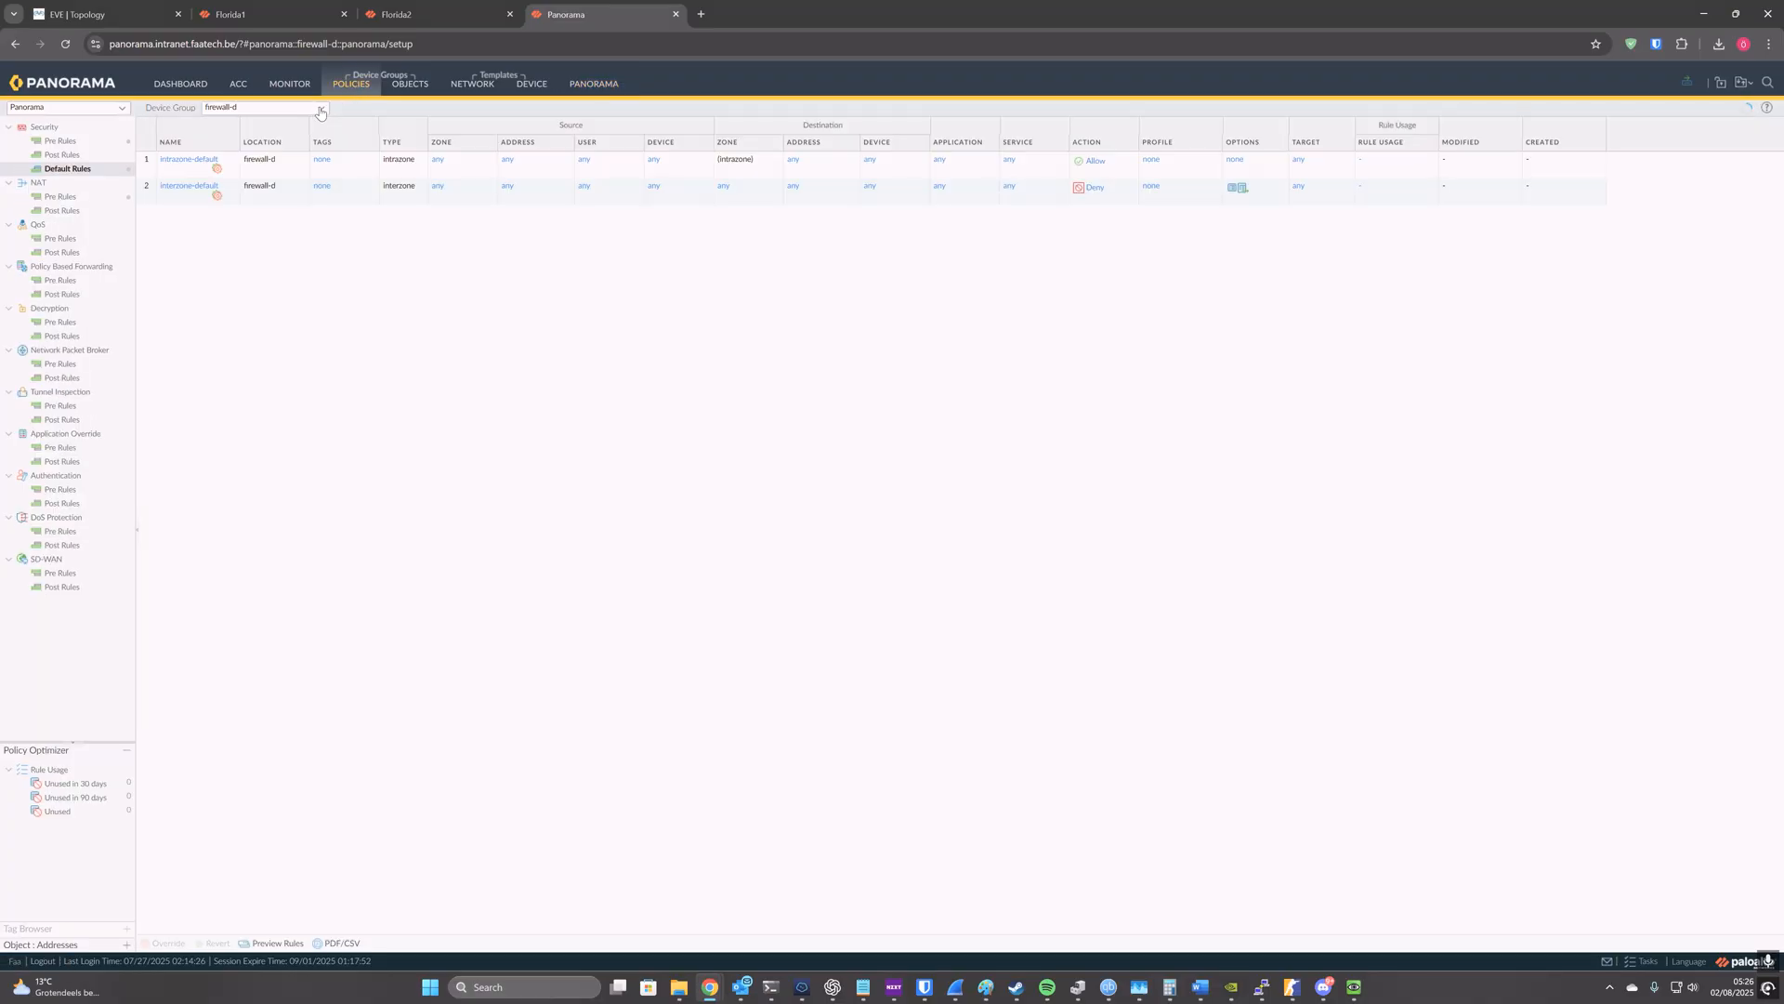
{"action": "left_click", "coordinate": [322, 107]}
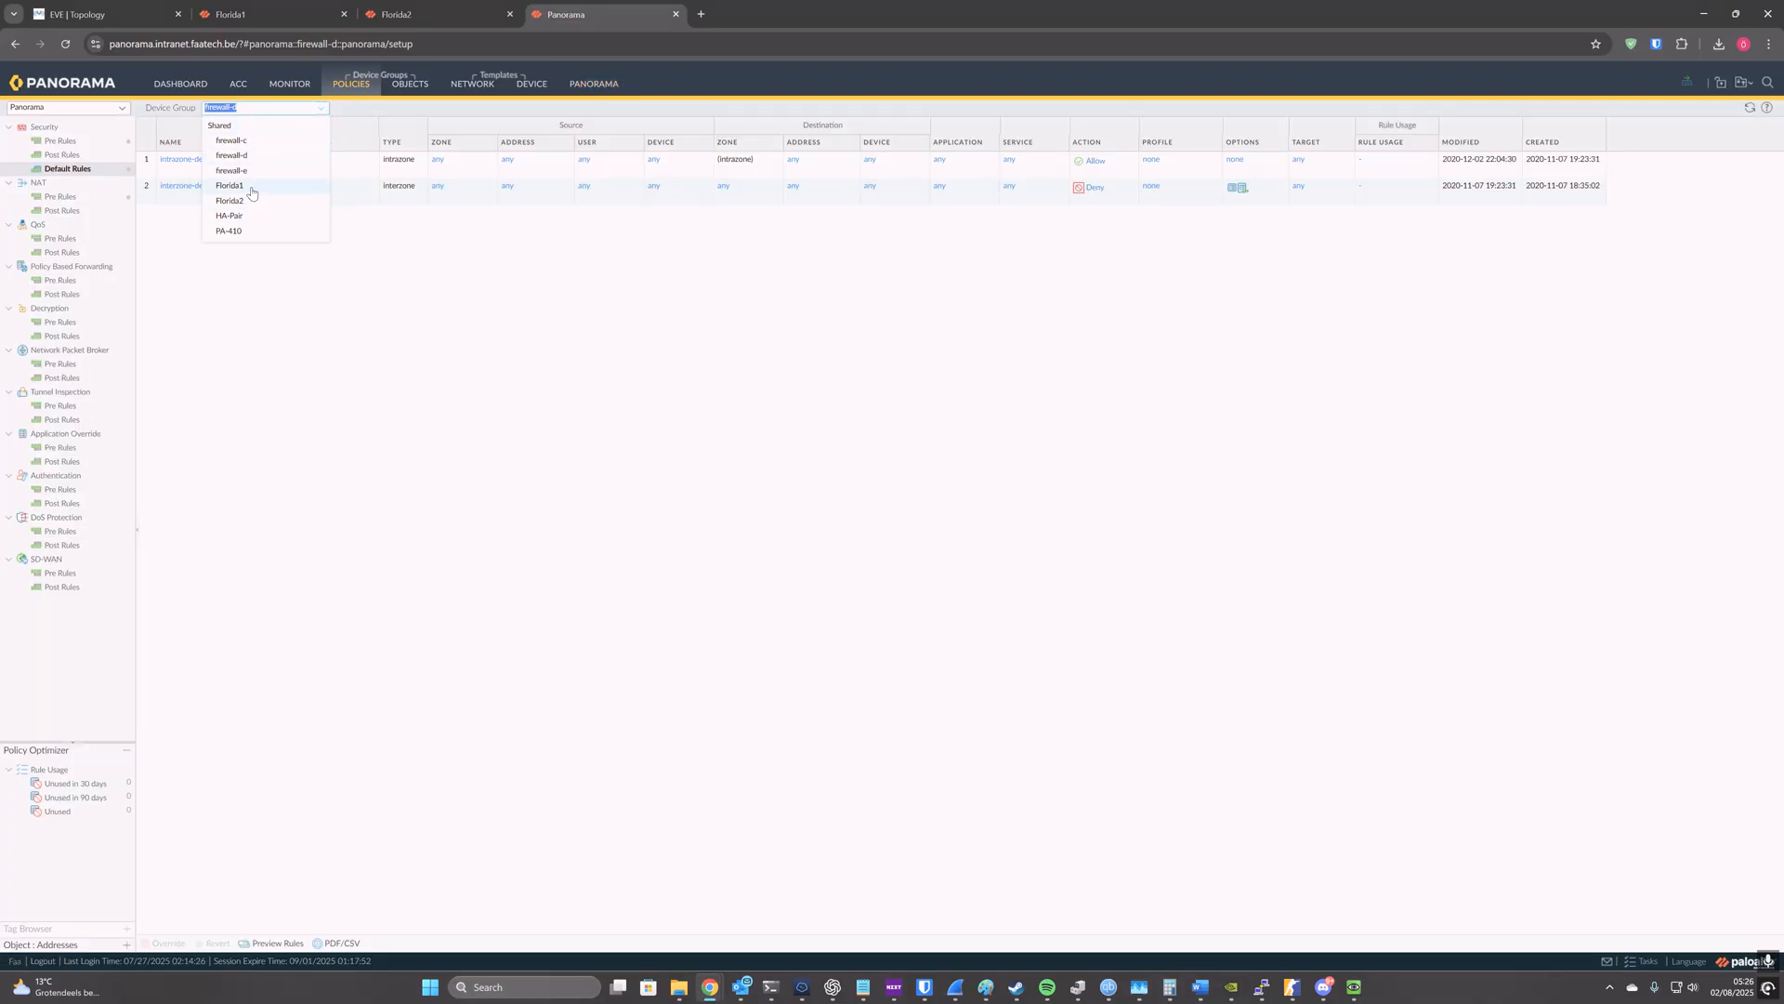
{"action": "left_click", "coordinate": [251, 192]}
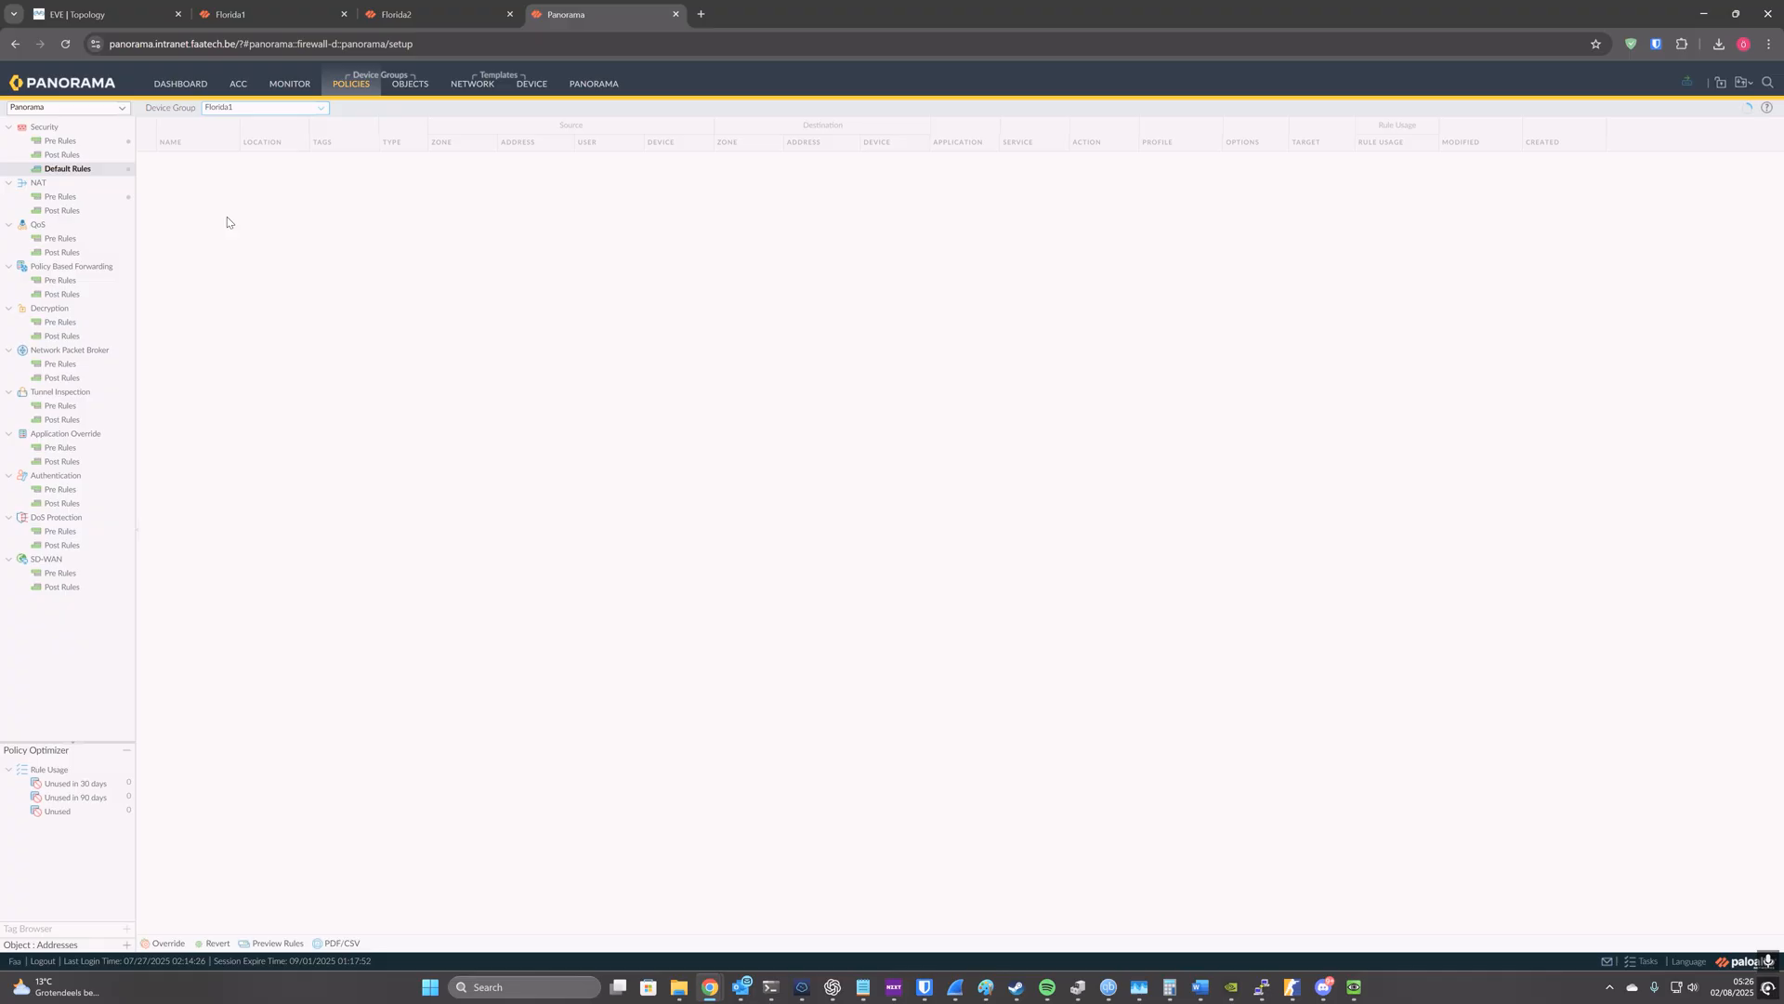
{"action": "left_click", "coordinate": [86, 143]}
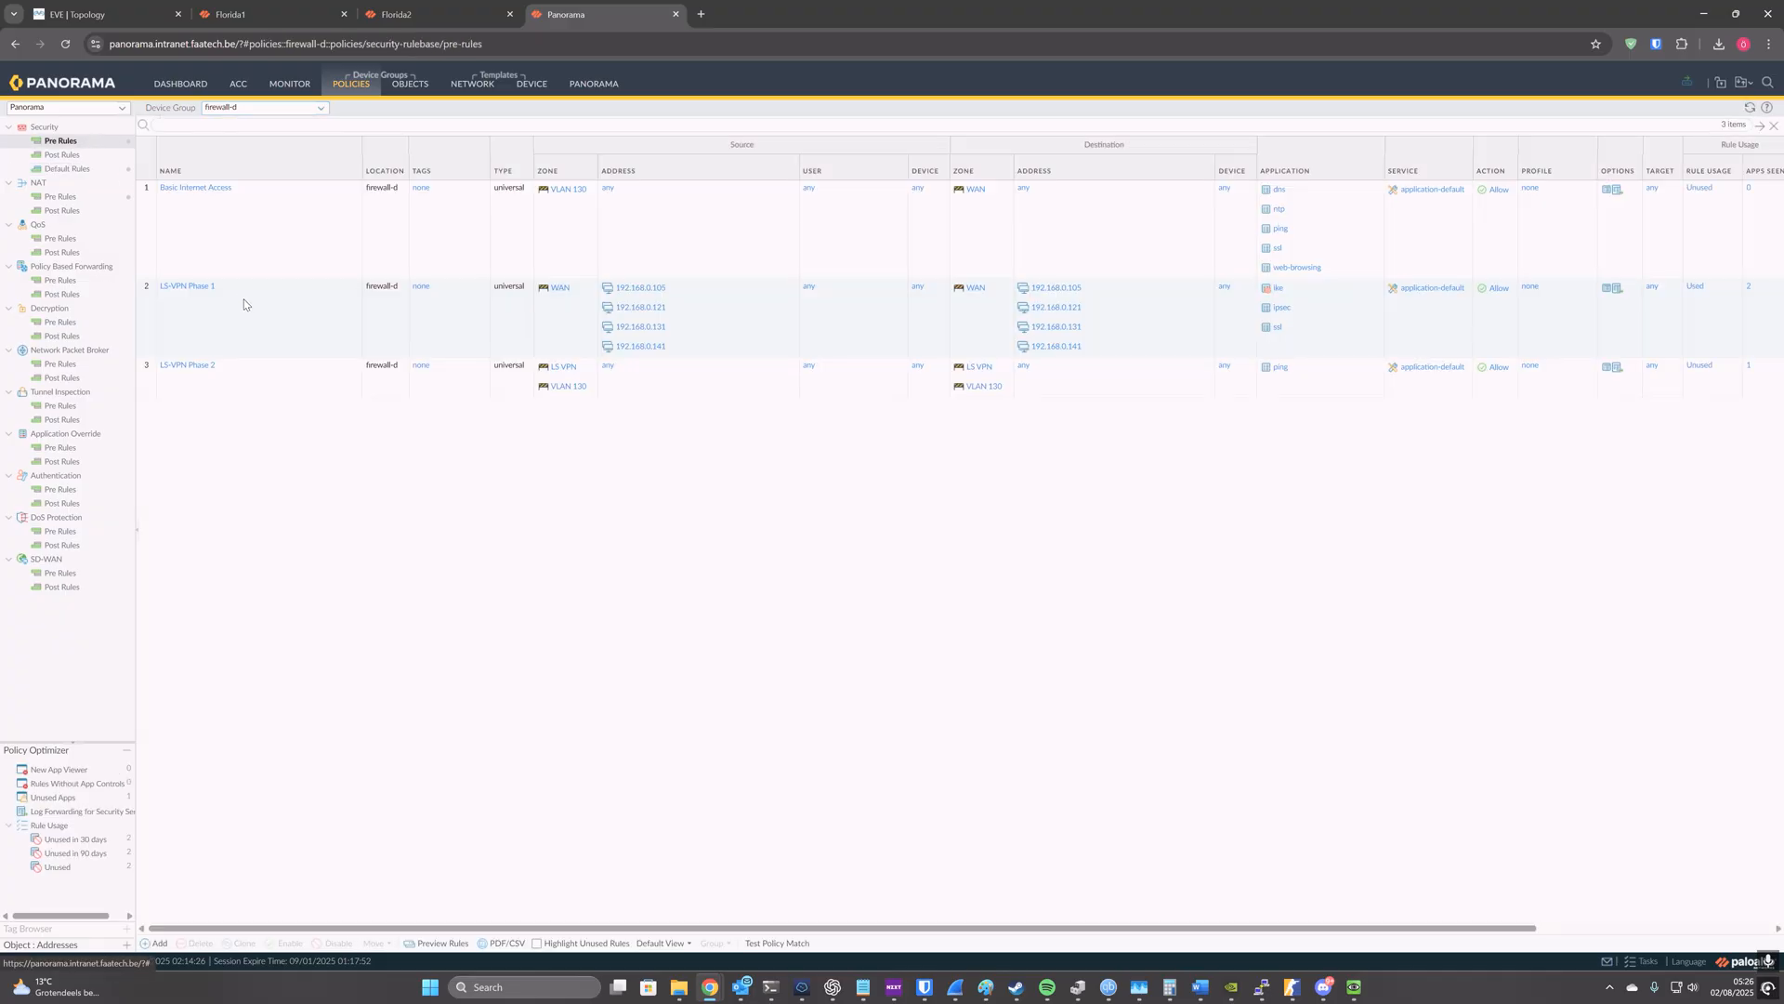
{"action": "left_click", "coordinate": [244, 304]}
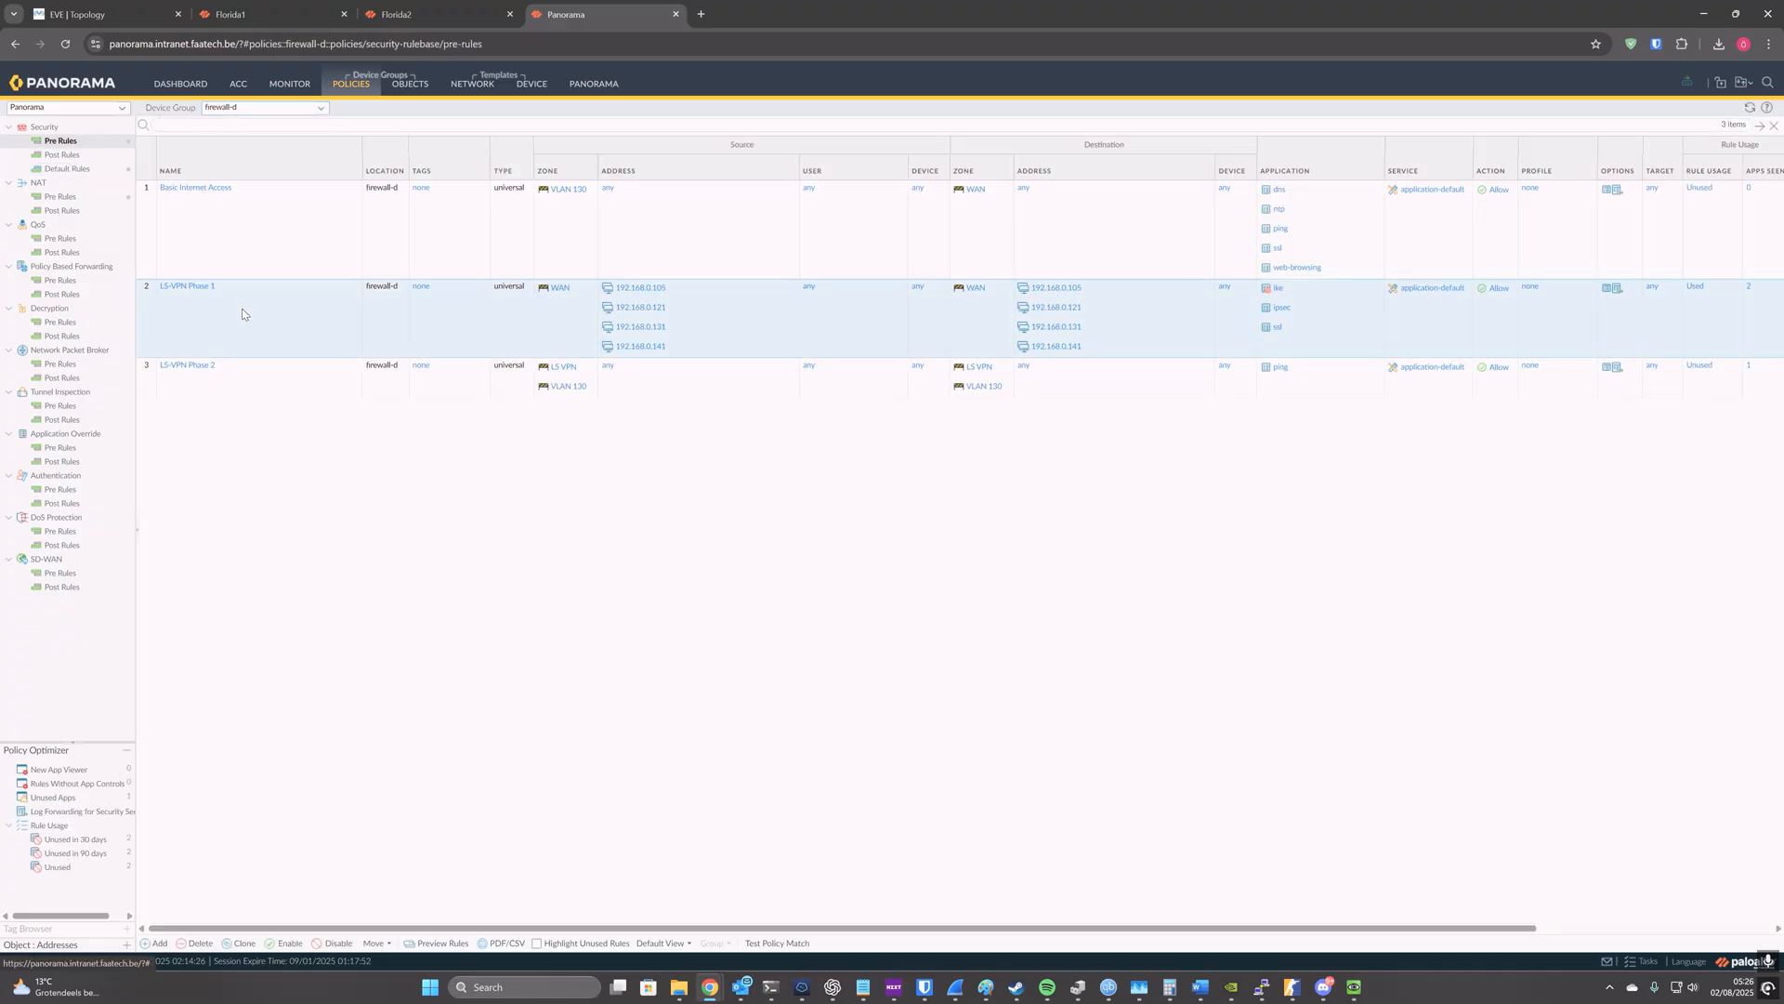
{"action": "left_click", "coordinate": [321, 108]}
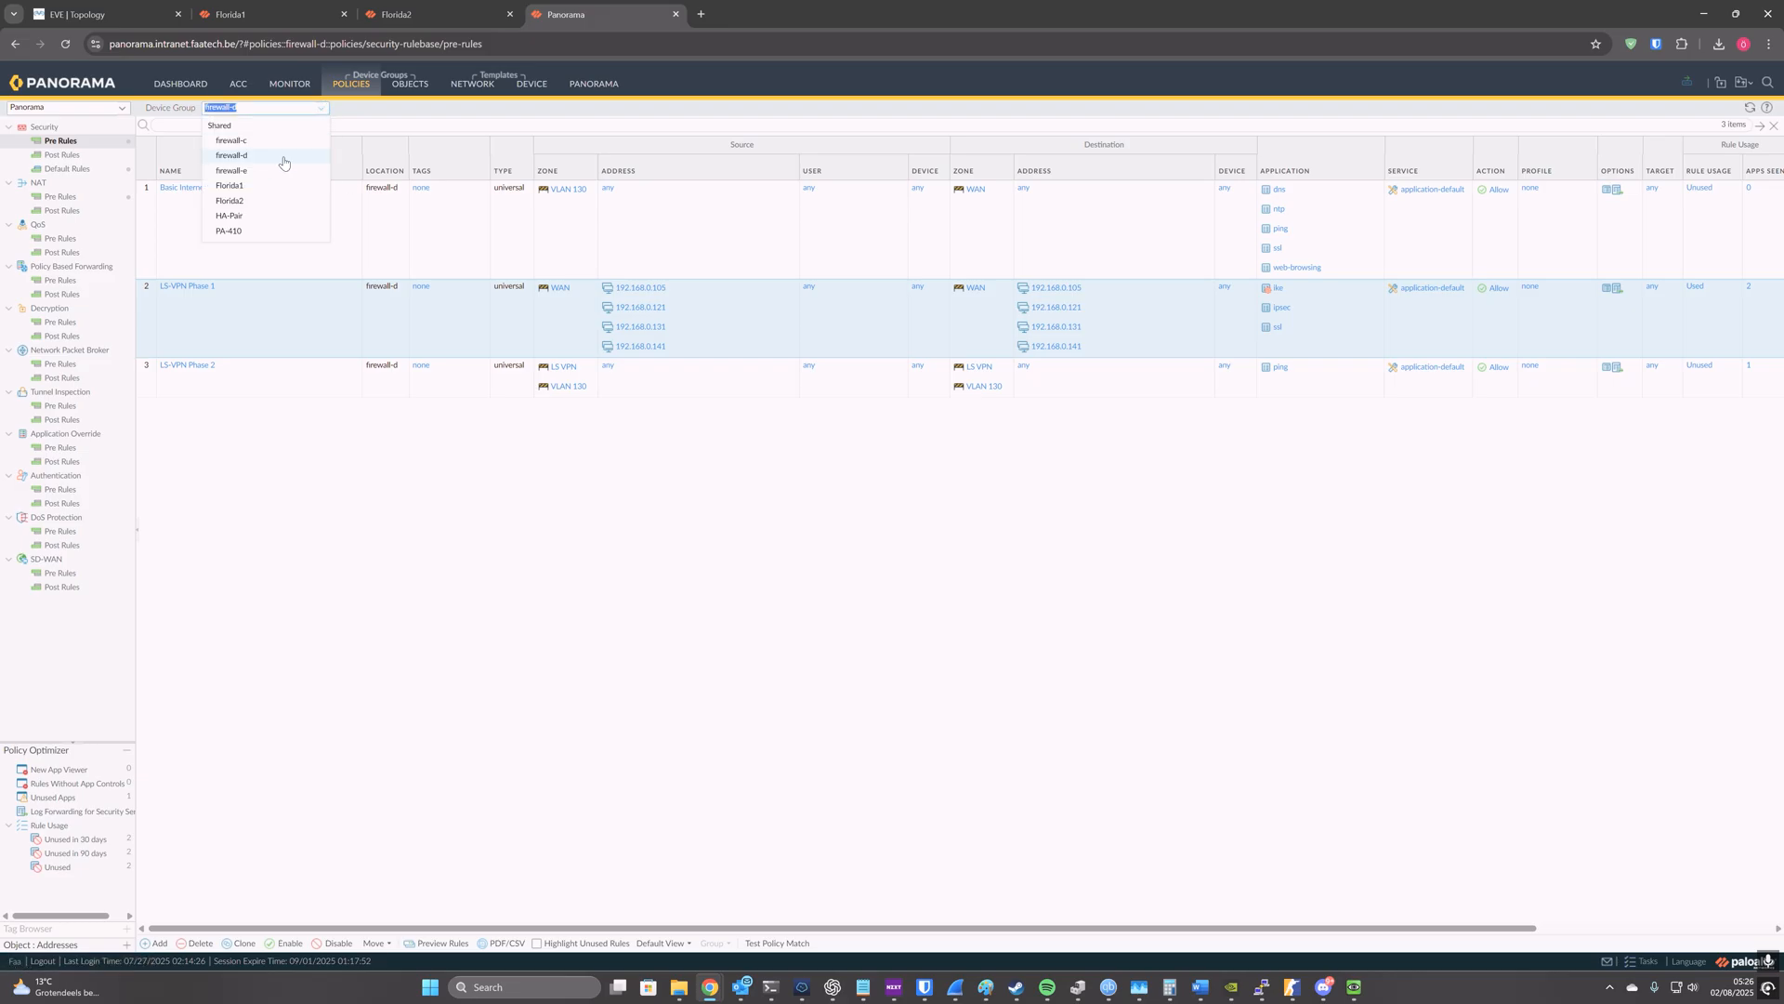
{"action": "left_click", "coordinate": [233, 185]}
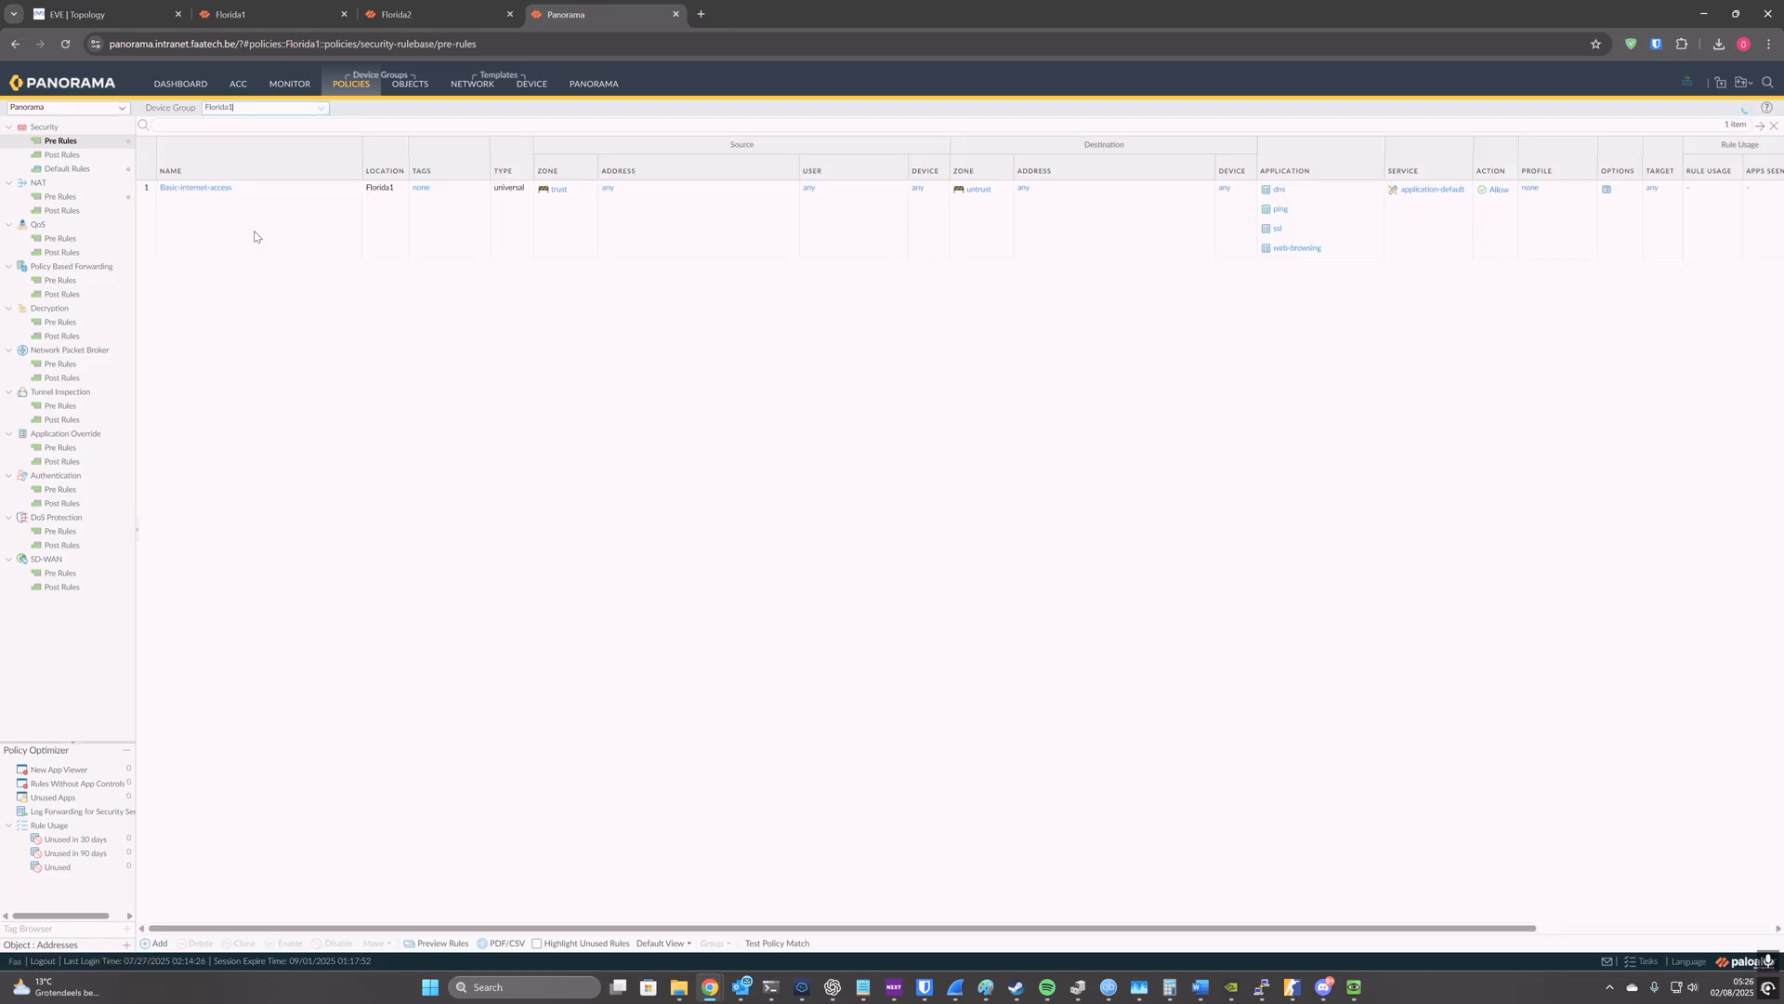
{"action": "left_click", "coordinate": [255, 236]}
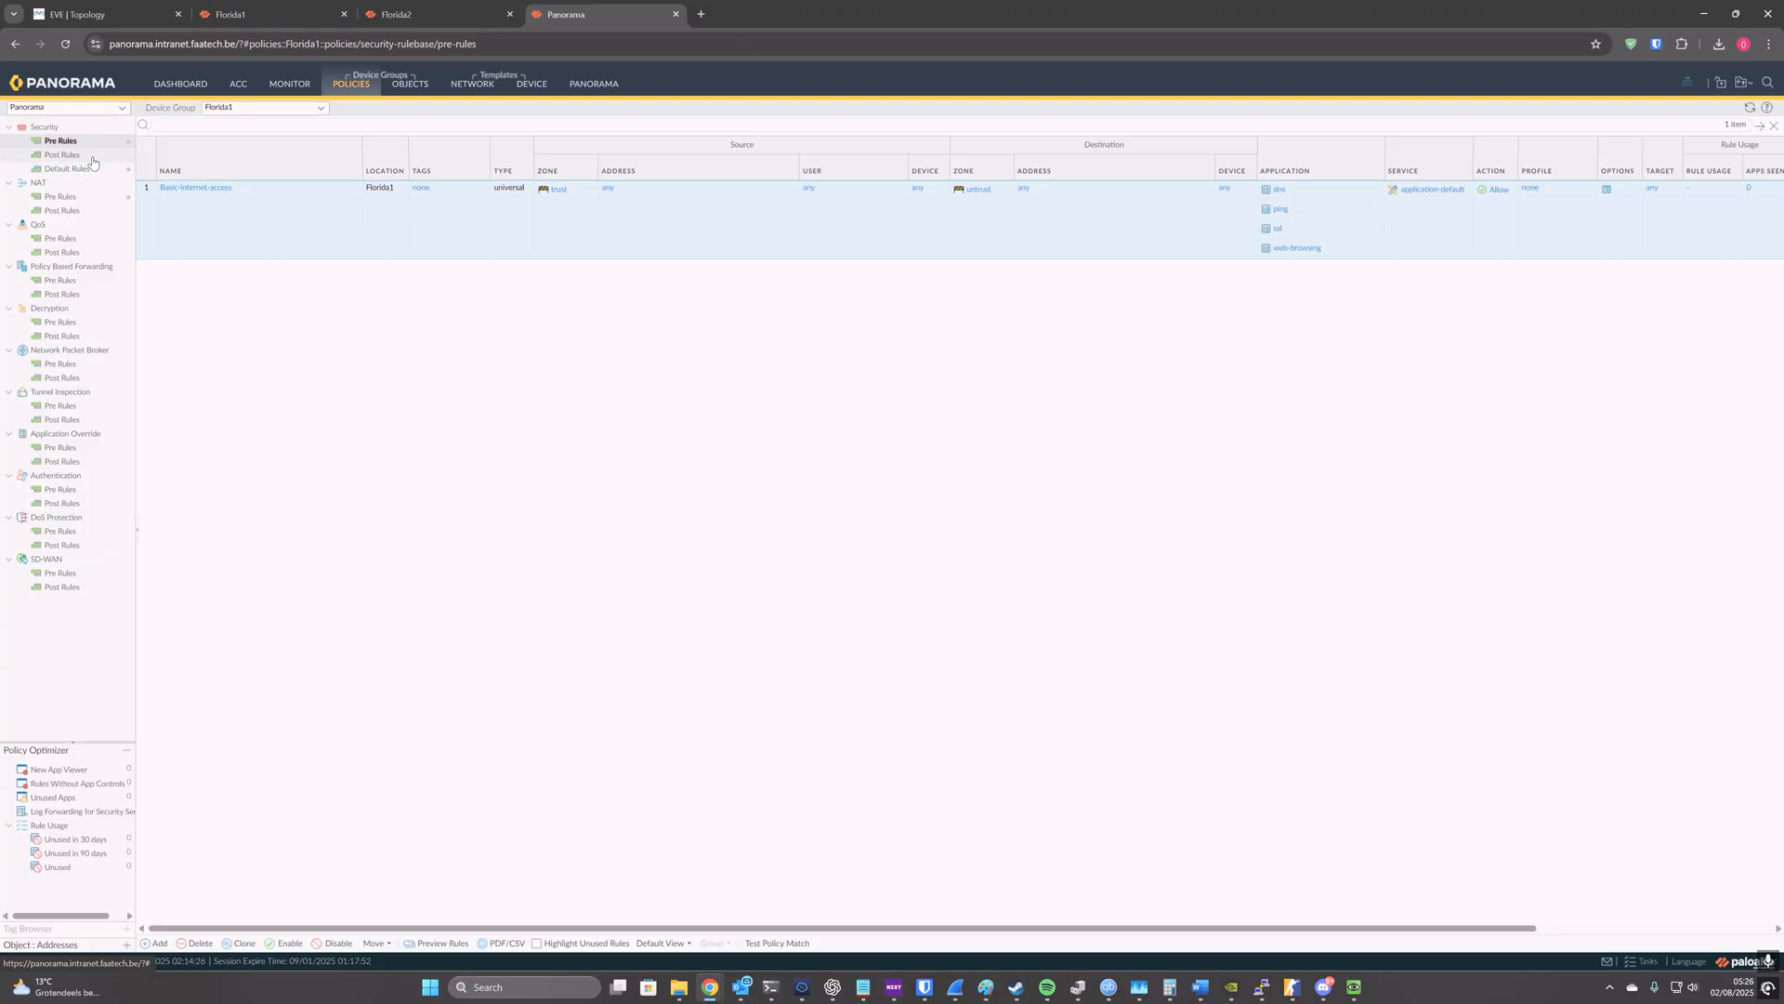
{"action": "left_click", "coordinate": [61, 196]}
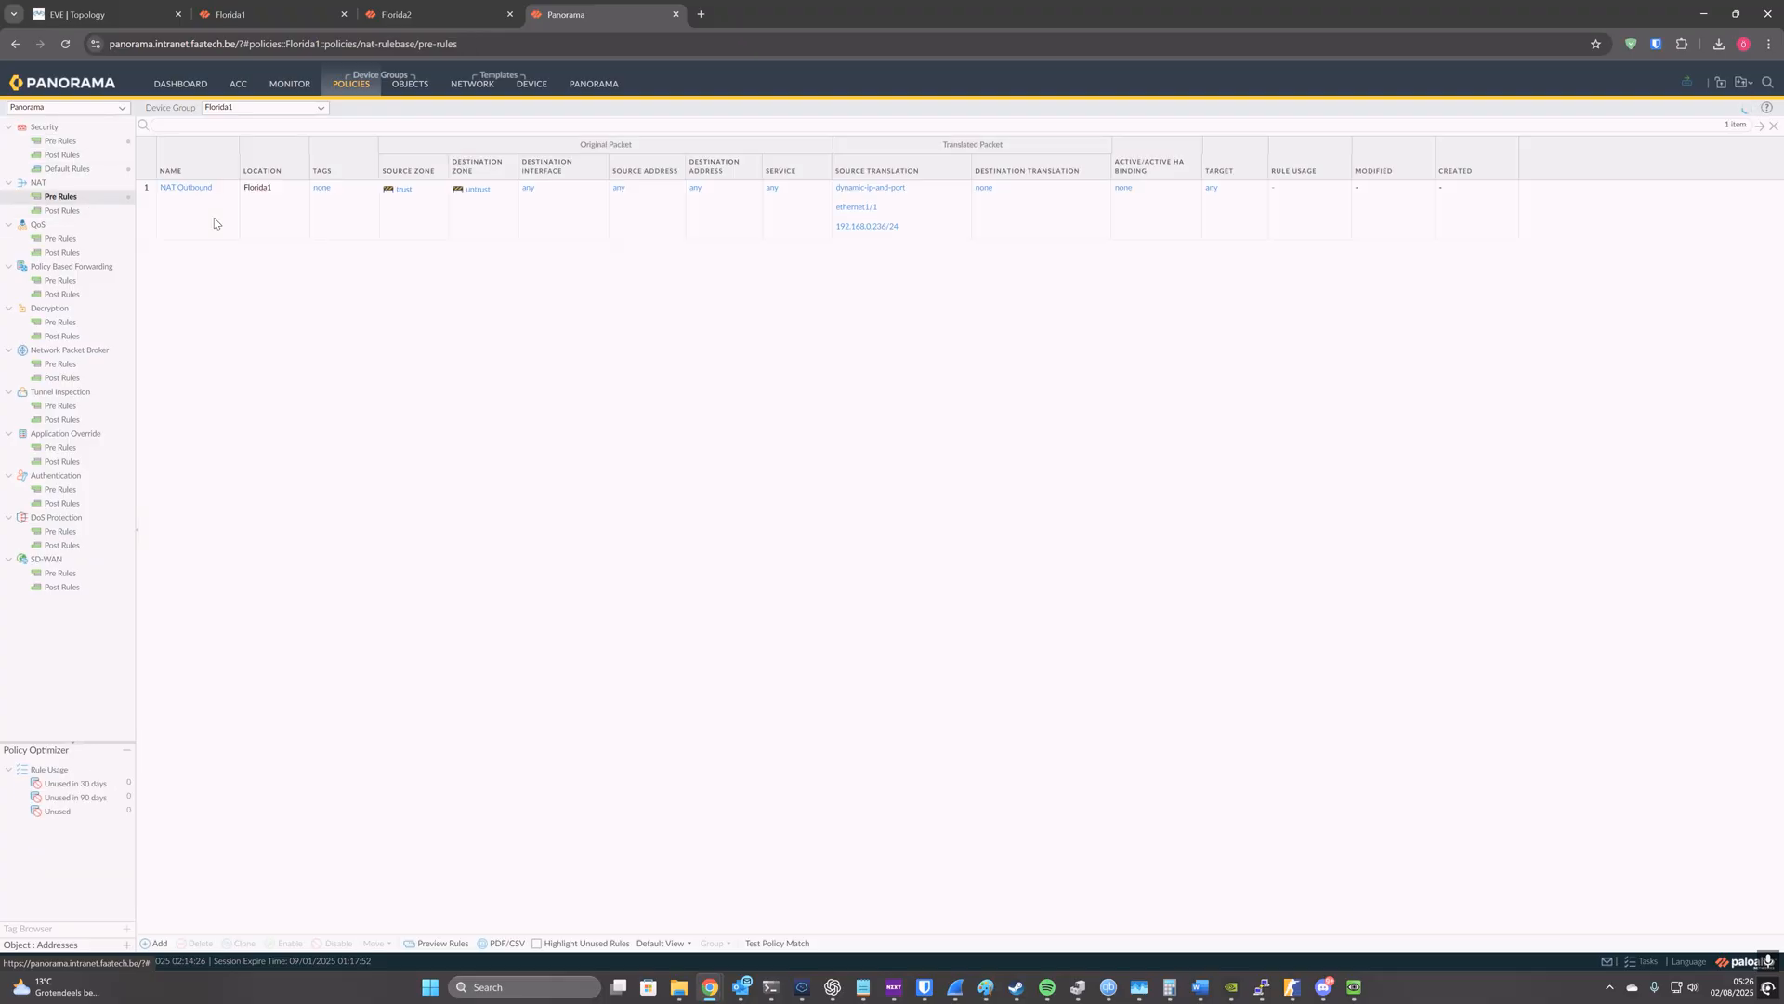
{"action": "left_click", "coordinate": [214, 223]}
Step: Review the imported Ethernet interfaces in the Florida1 and Florida2 templates
{"action": "left_click", "coordinate": [472, 84]}
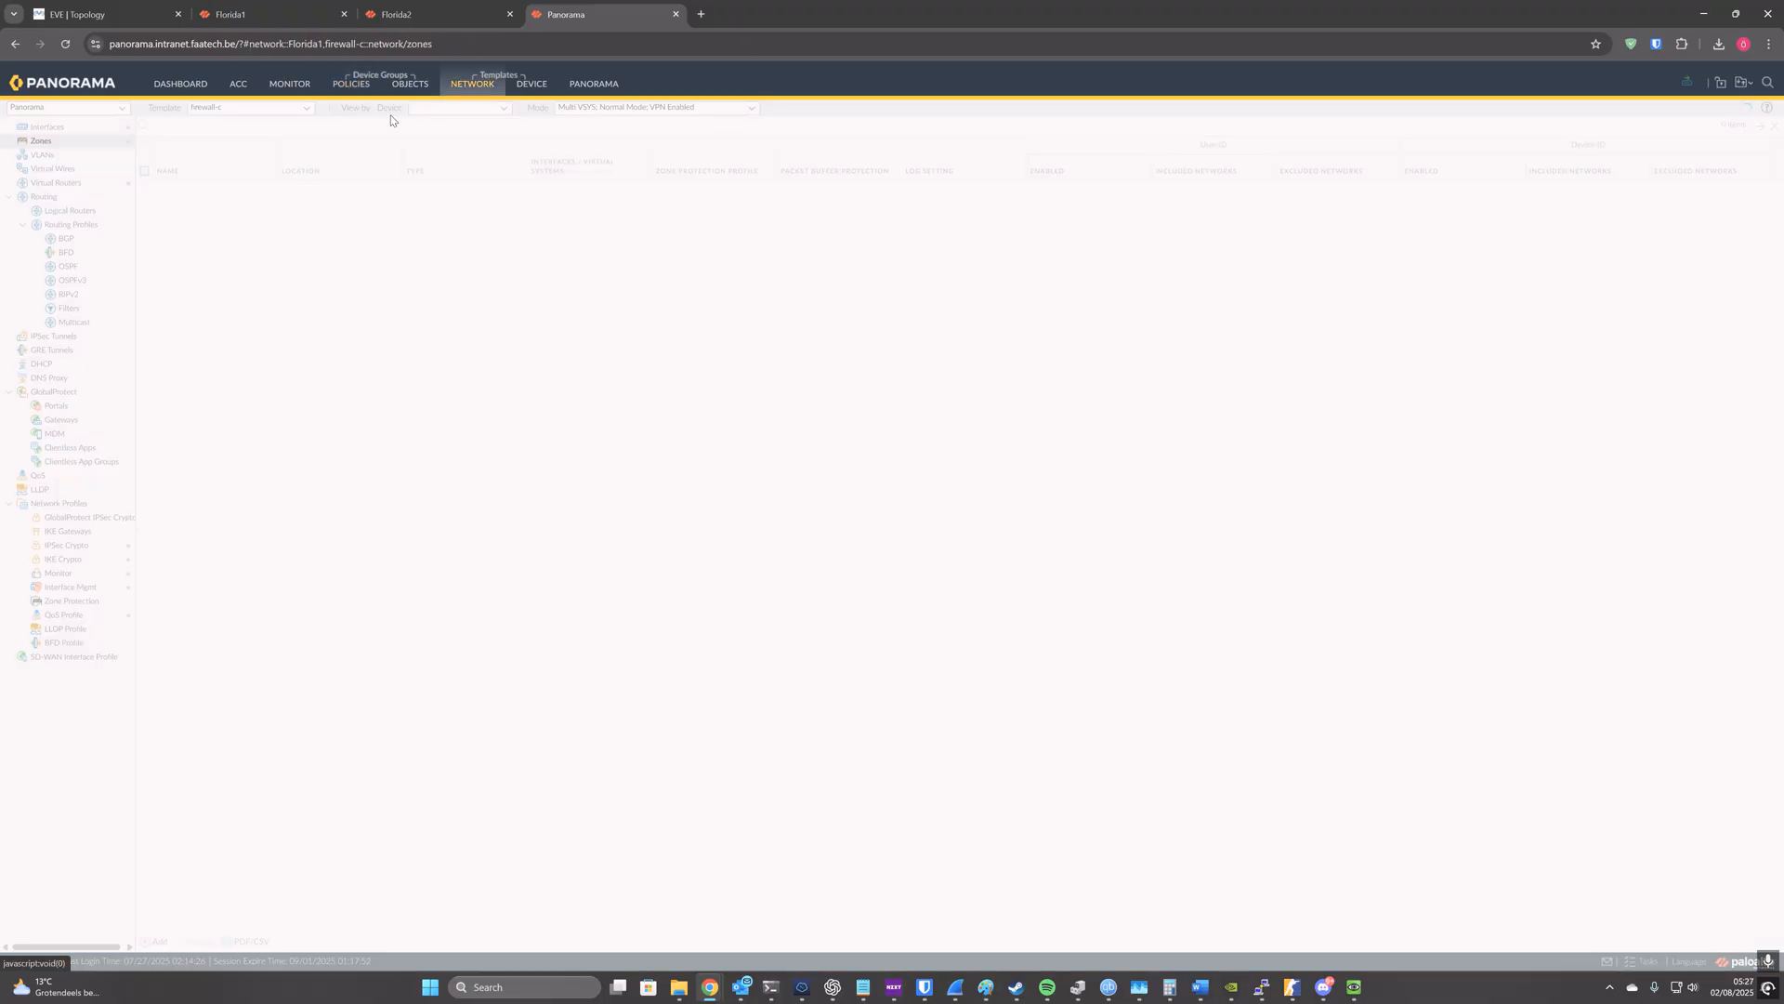
{"action": "left_click", "coordinate": [308, 108]}
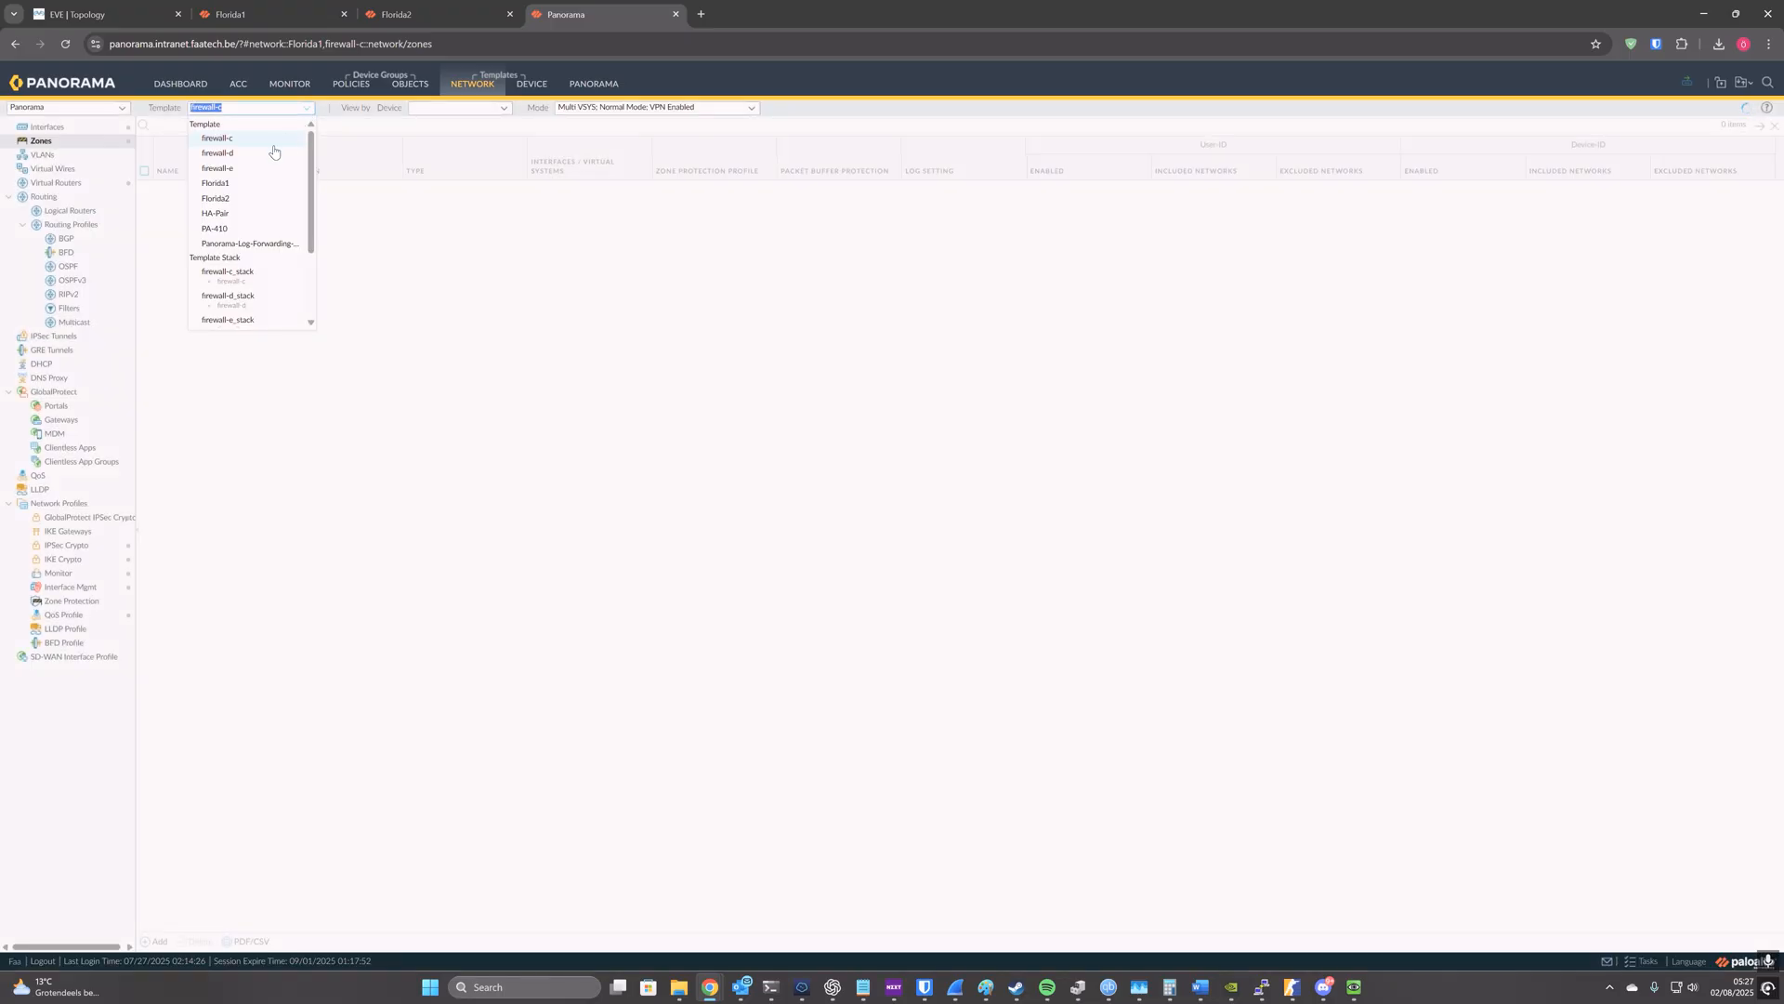
{"action": "left_click", "coordinate": [231, 183]}
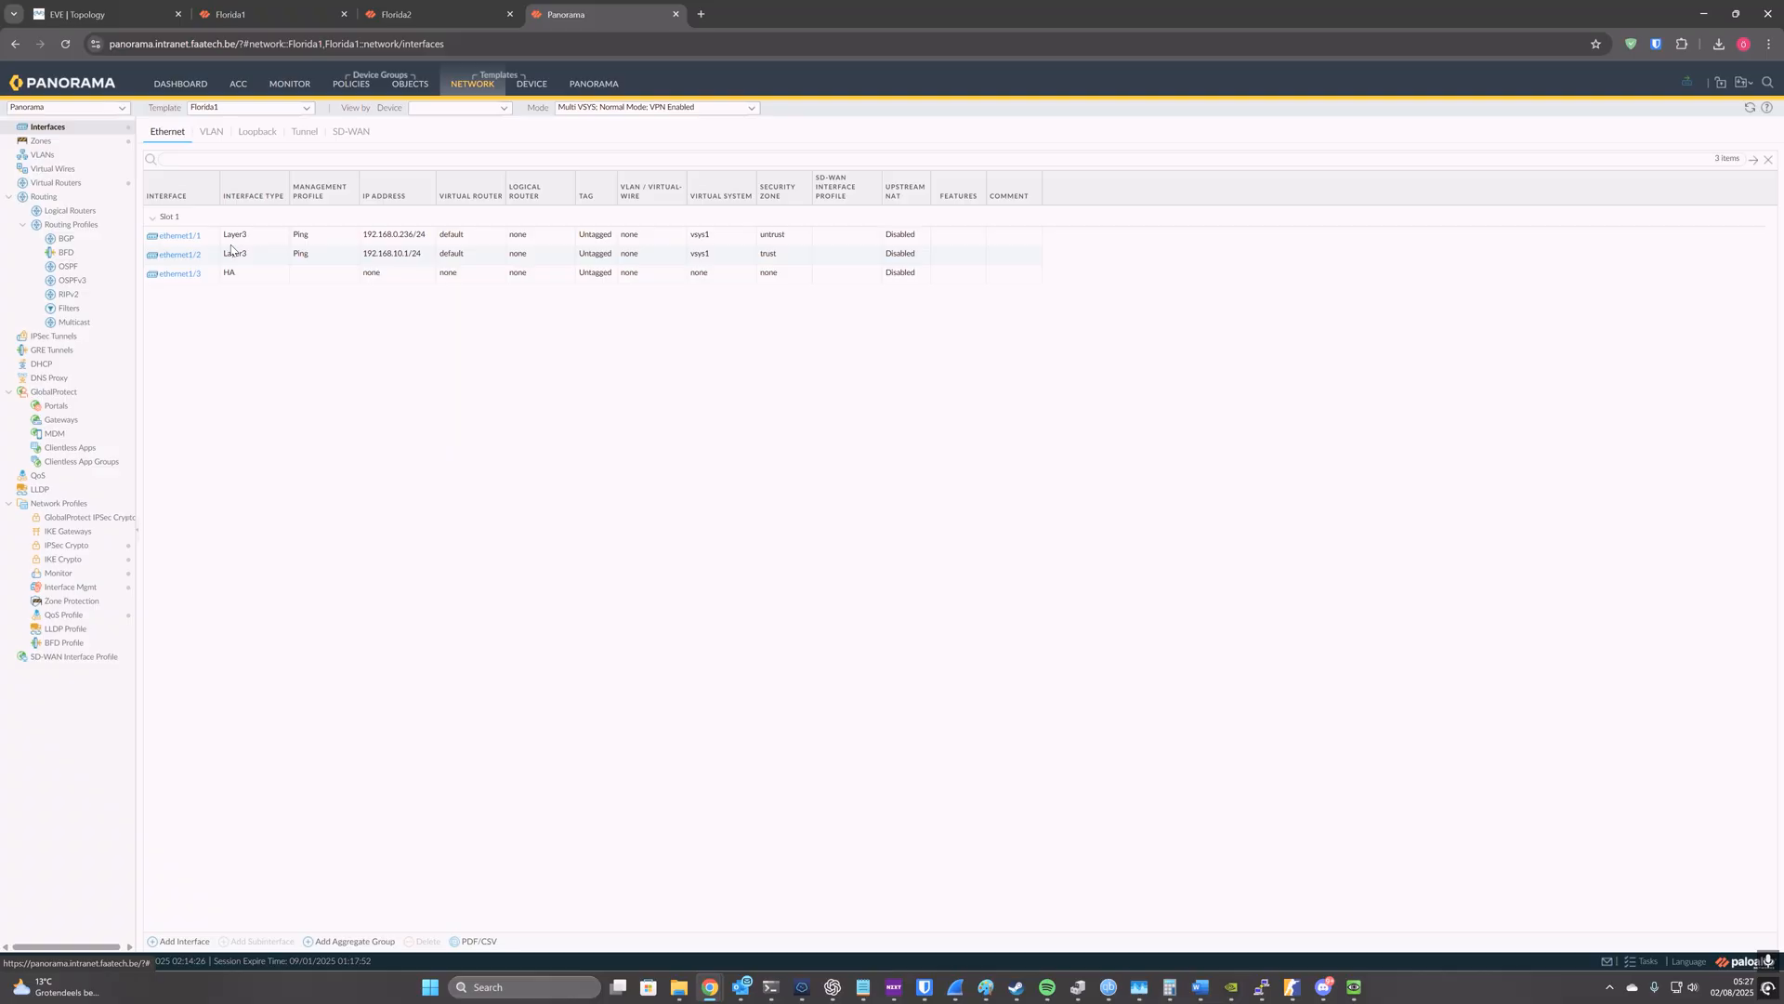
{"action": "left_click", "coordinate": [308, 109]}
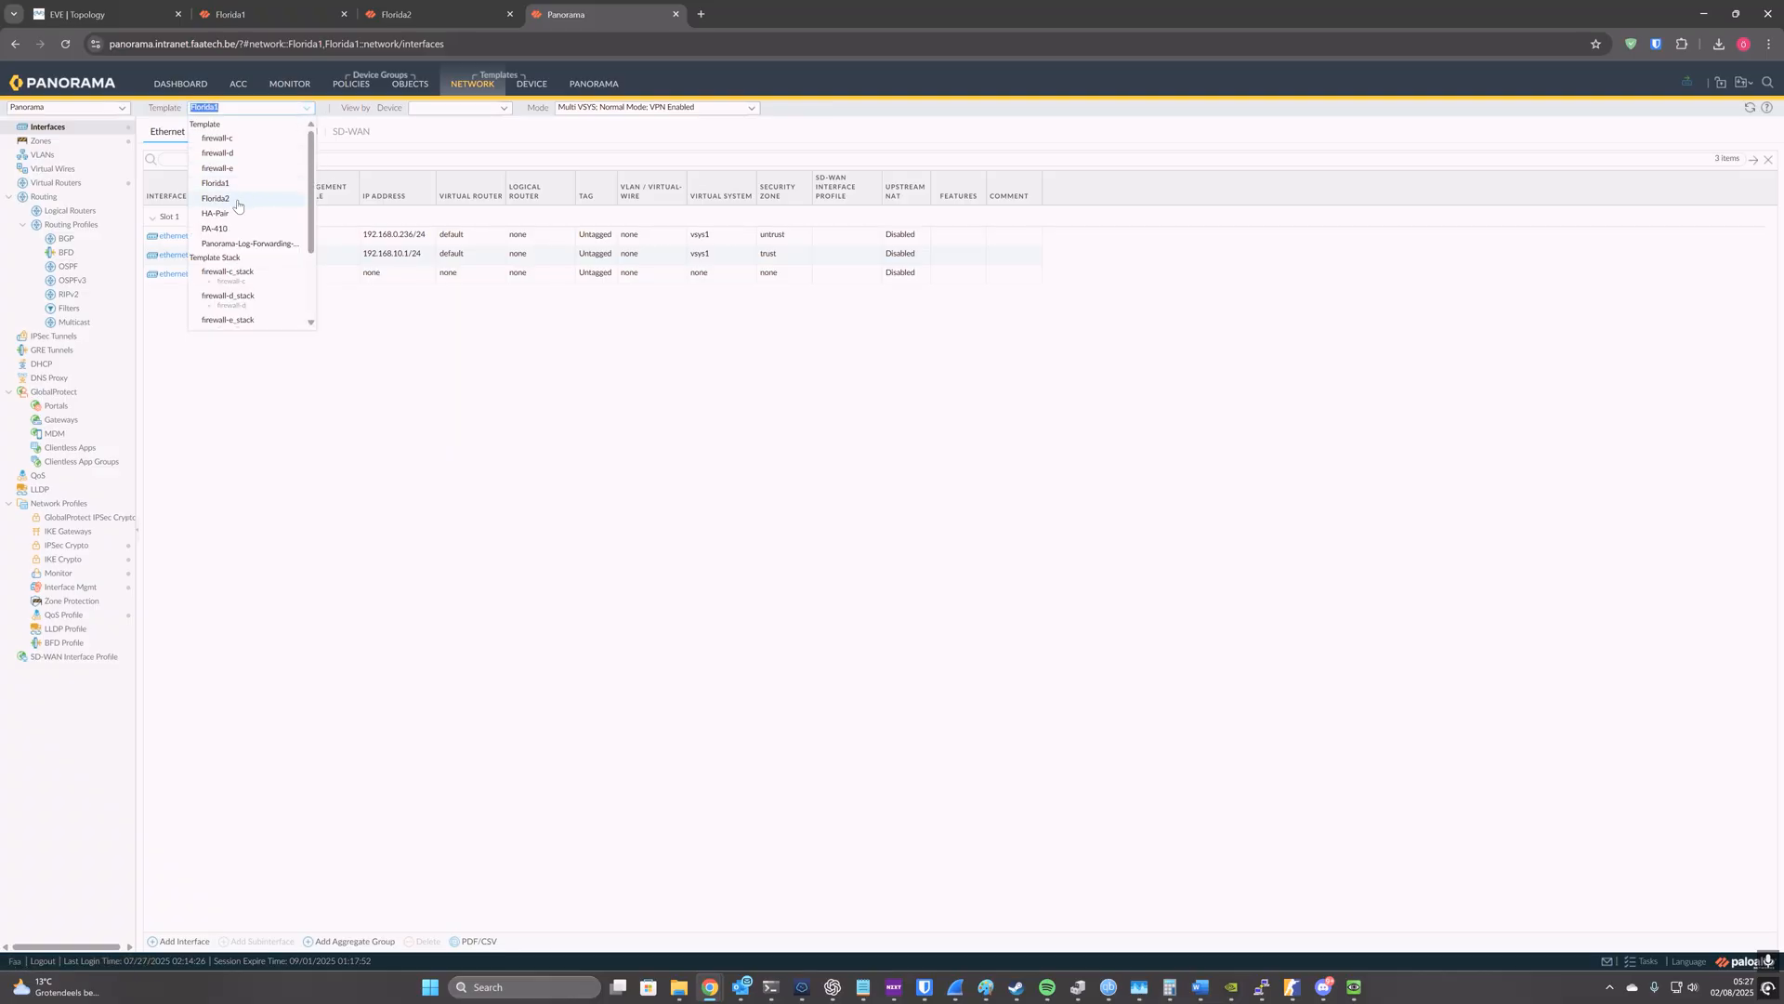
{"action": "left_click", "coordinate": [238, 199]}
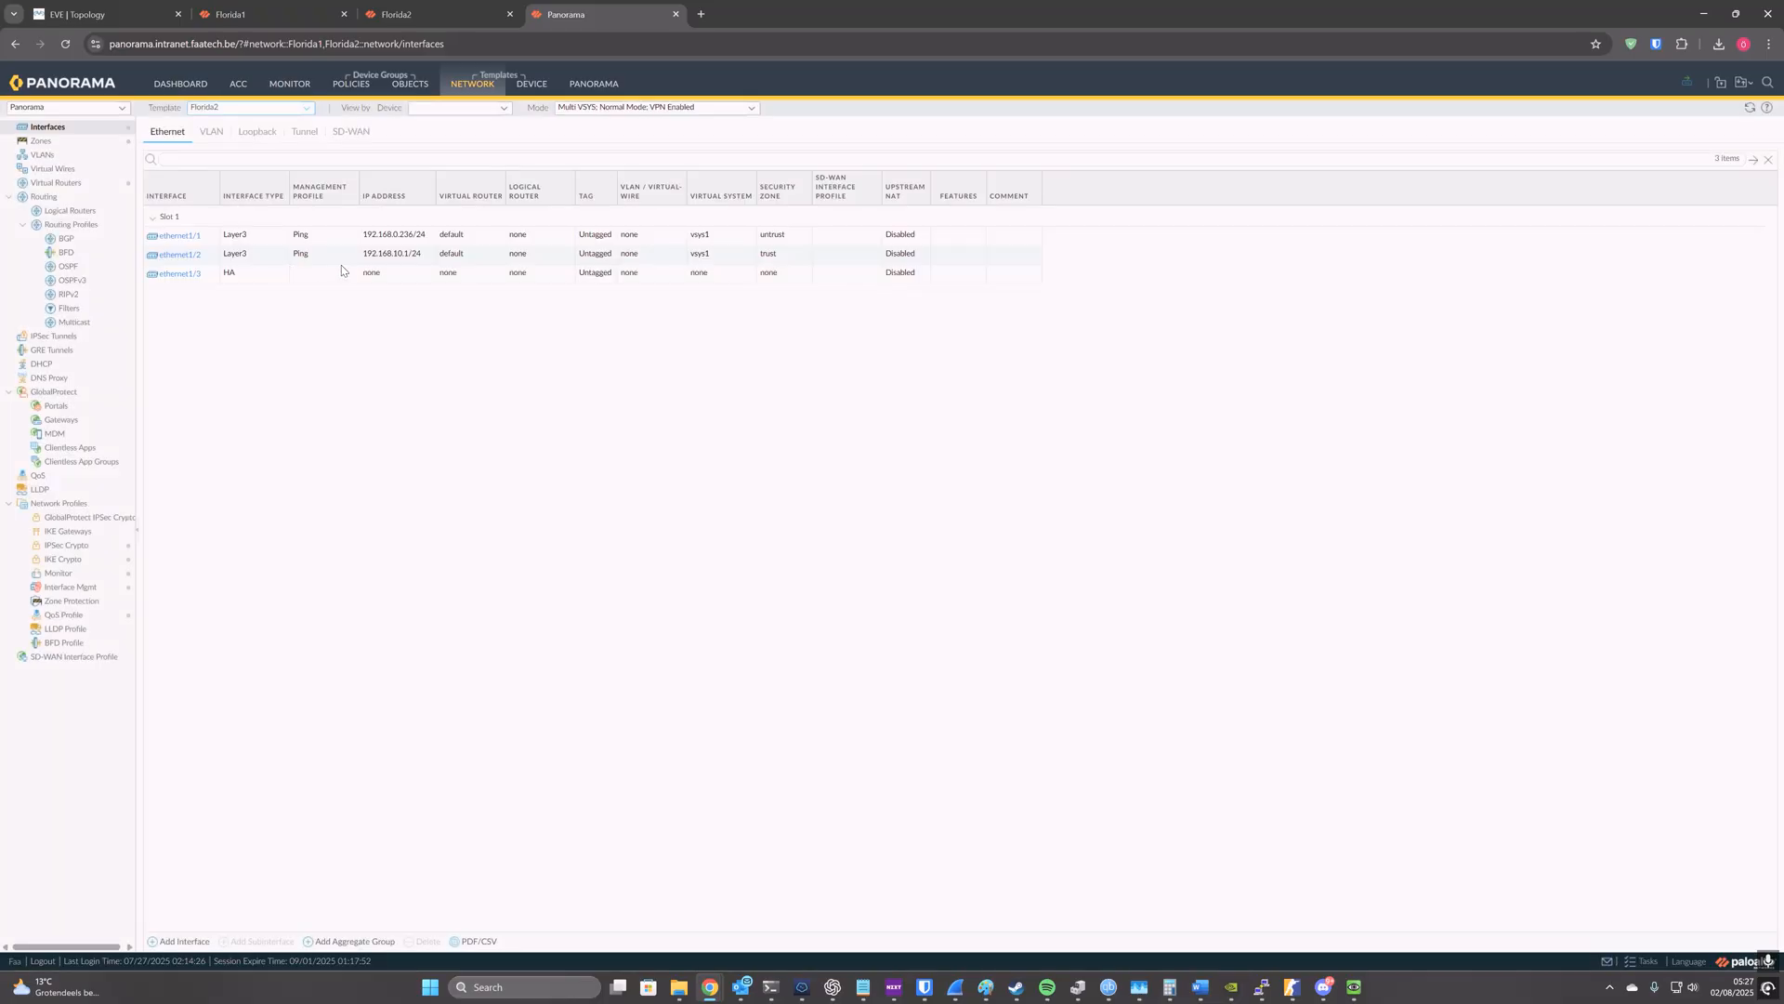
{"action": "left_click", "coordinate": [582, 86]}
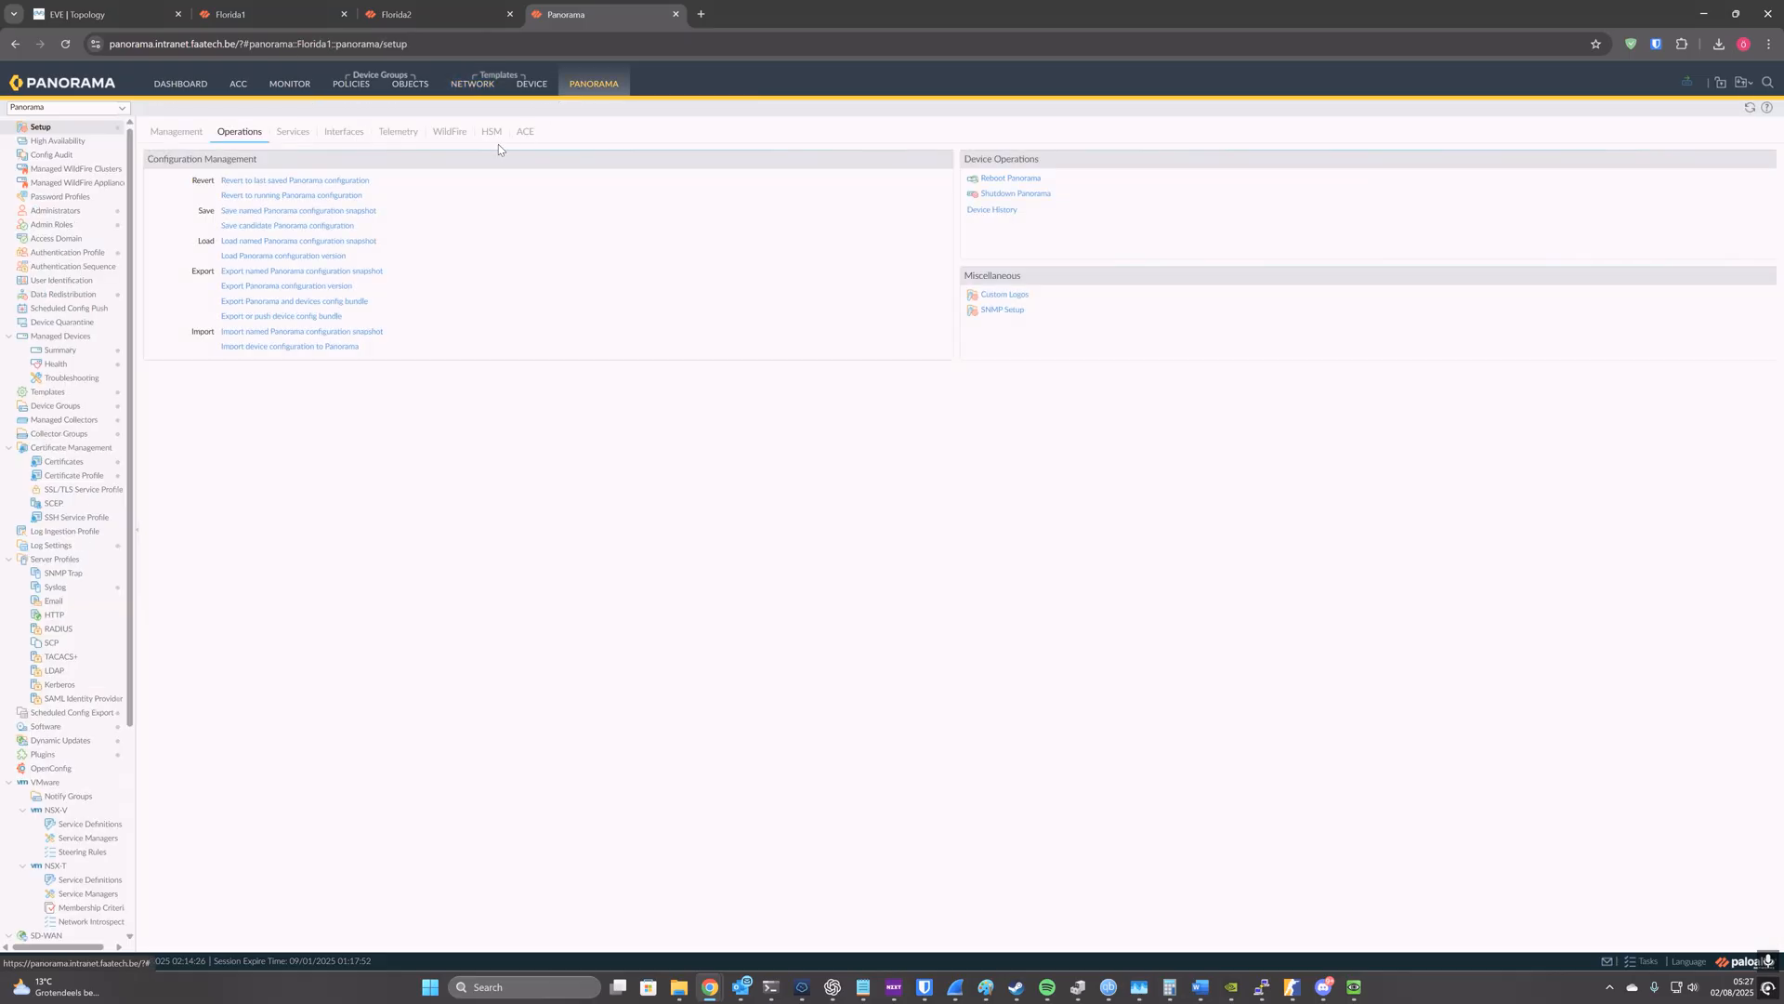
Step: Check the NAT policy and recent tasks on the Florida1 firewall itself, and return to Panorama
{"action": "left_click", "coordinate": [264, 6]}
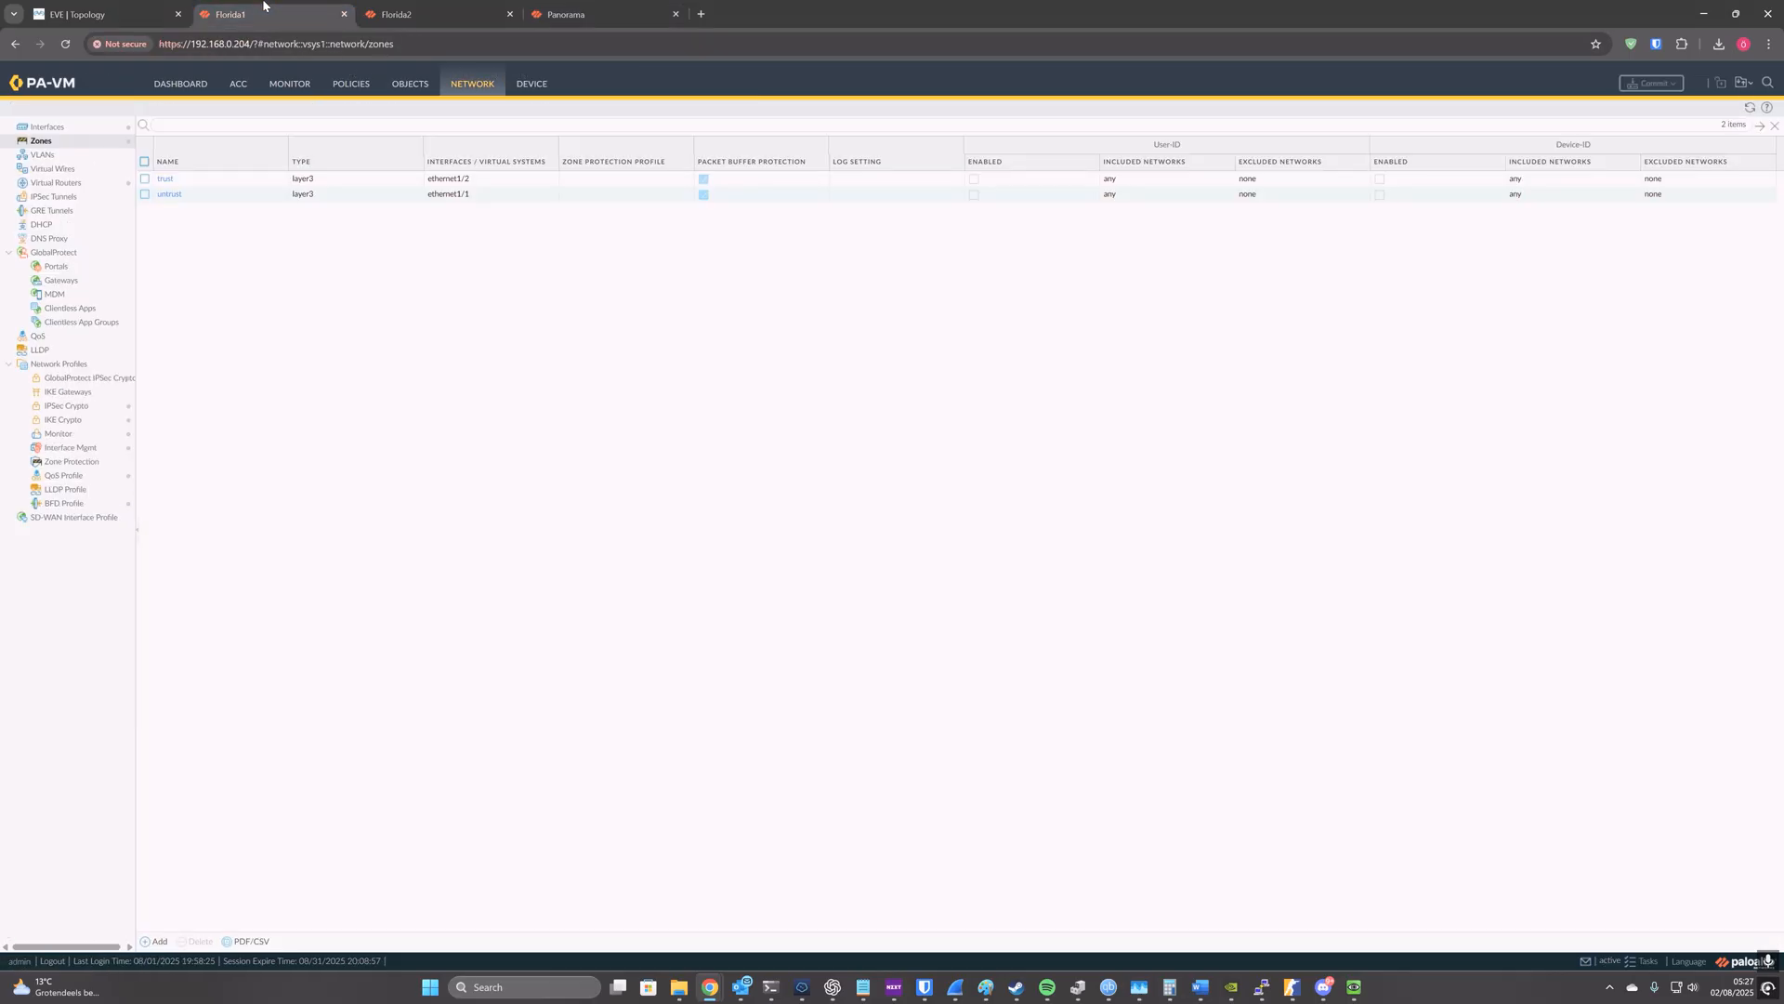
{"action": "left_click", "coordinate": [295, 85]}
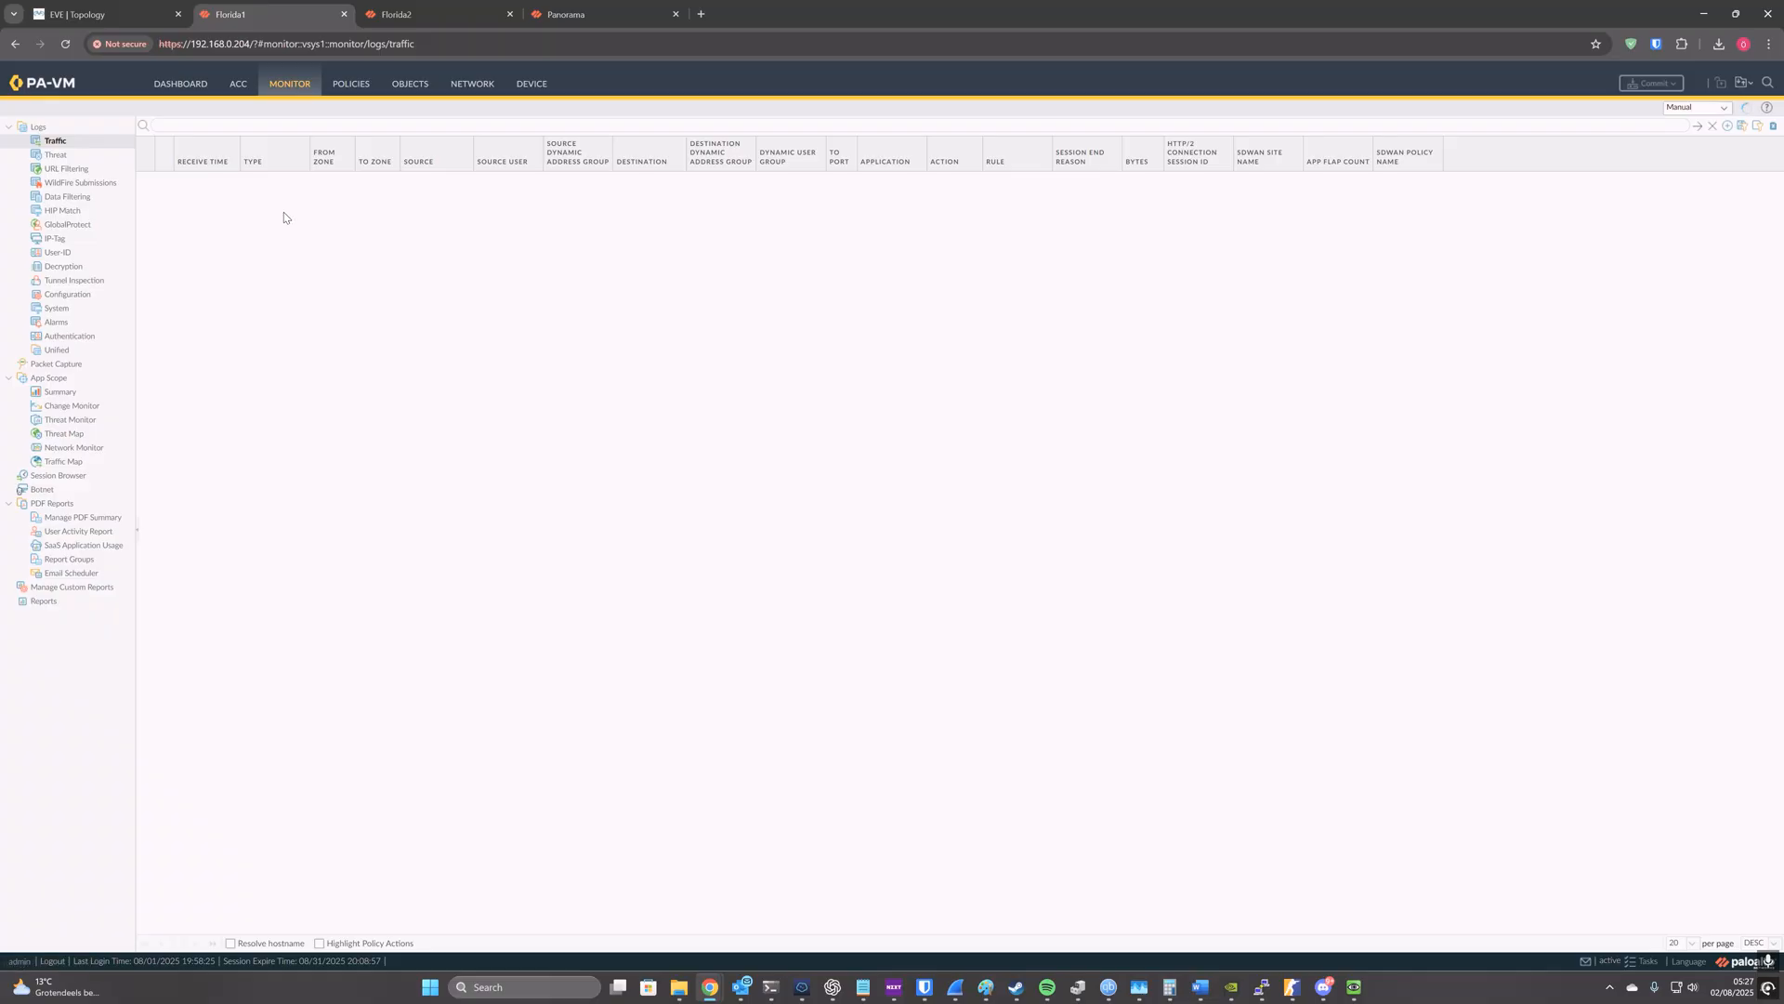
{"action": "left_click", "coordinate": [349, 92]}
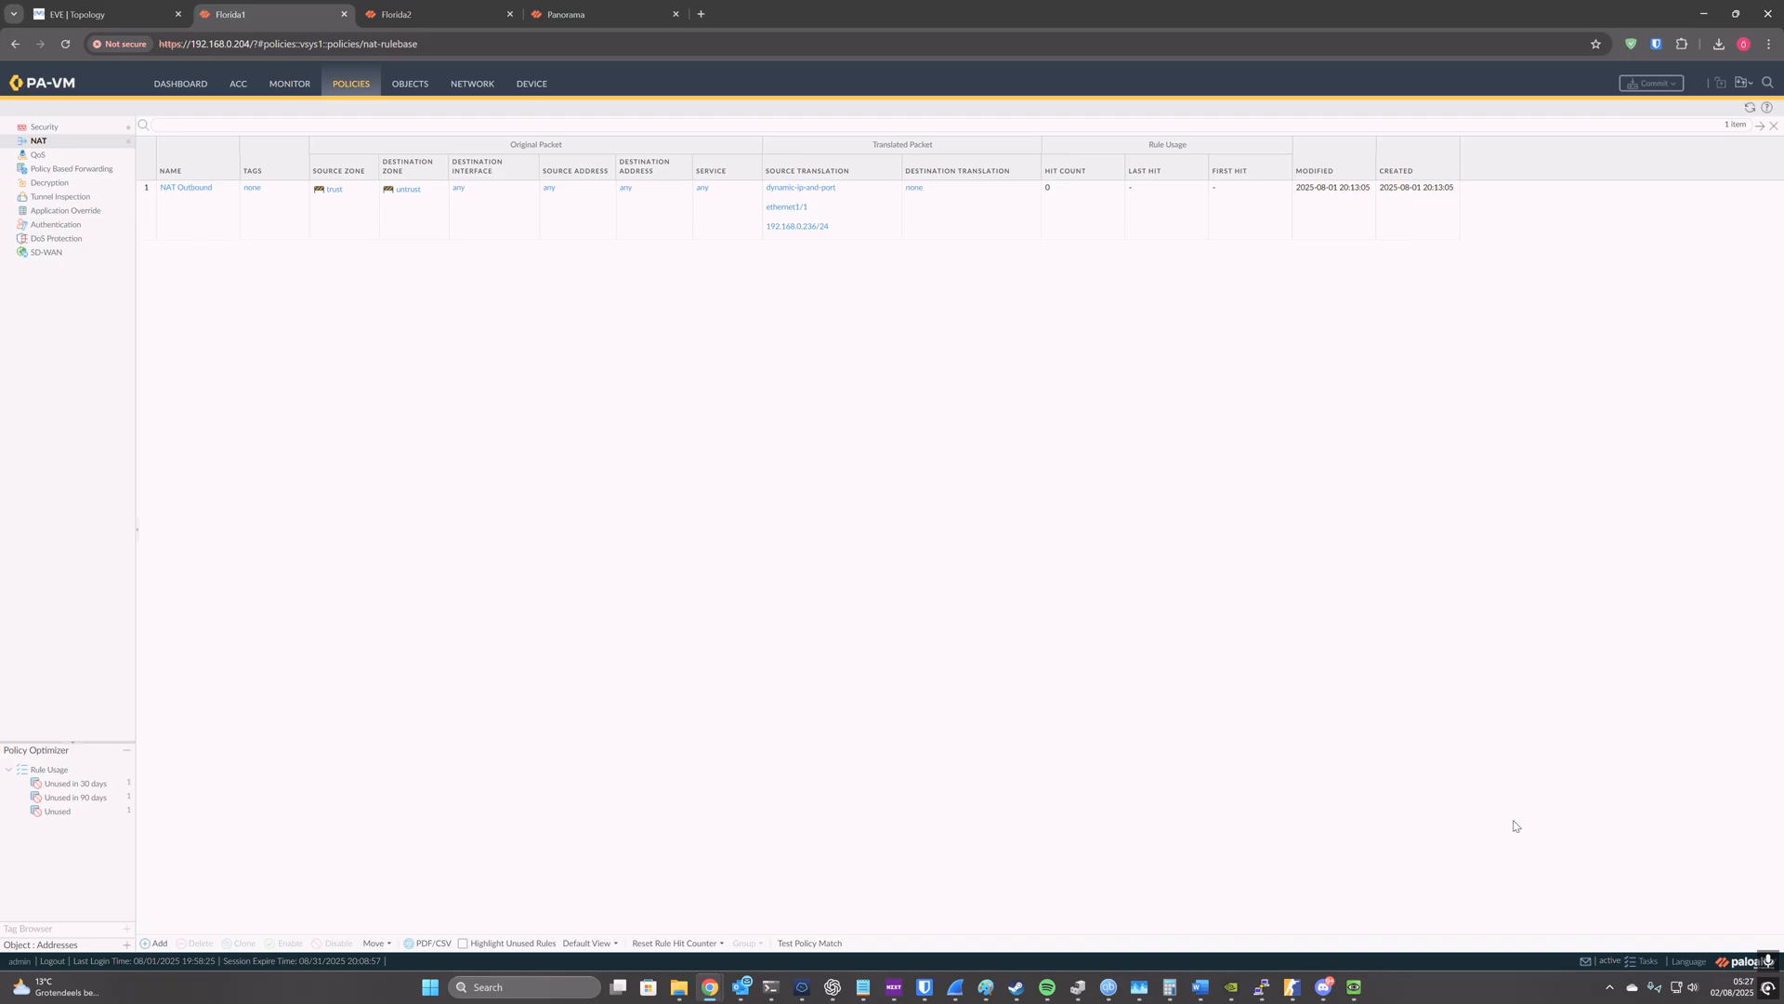
{"action": "left_click", "coordinate": [1644, 961]}
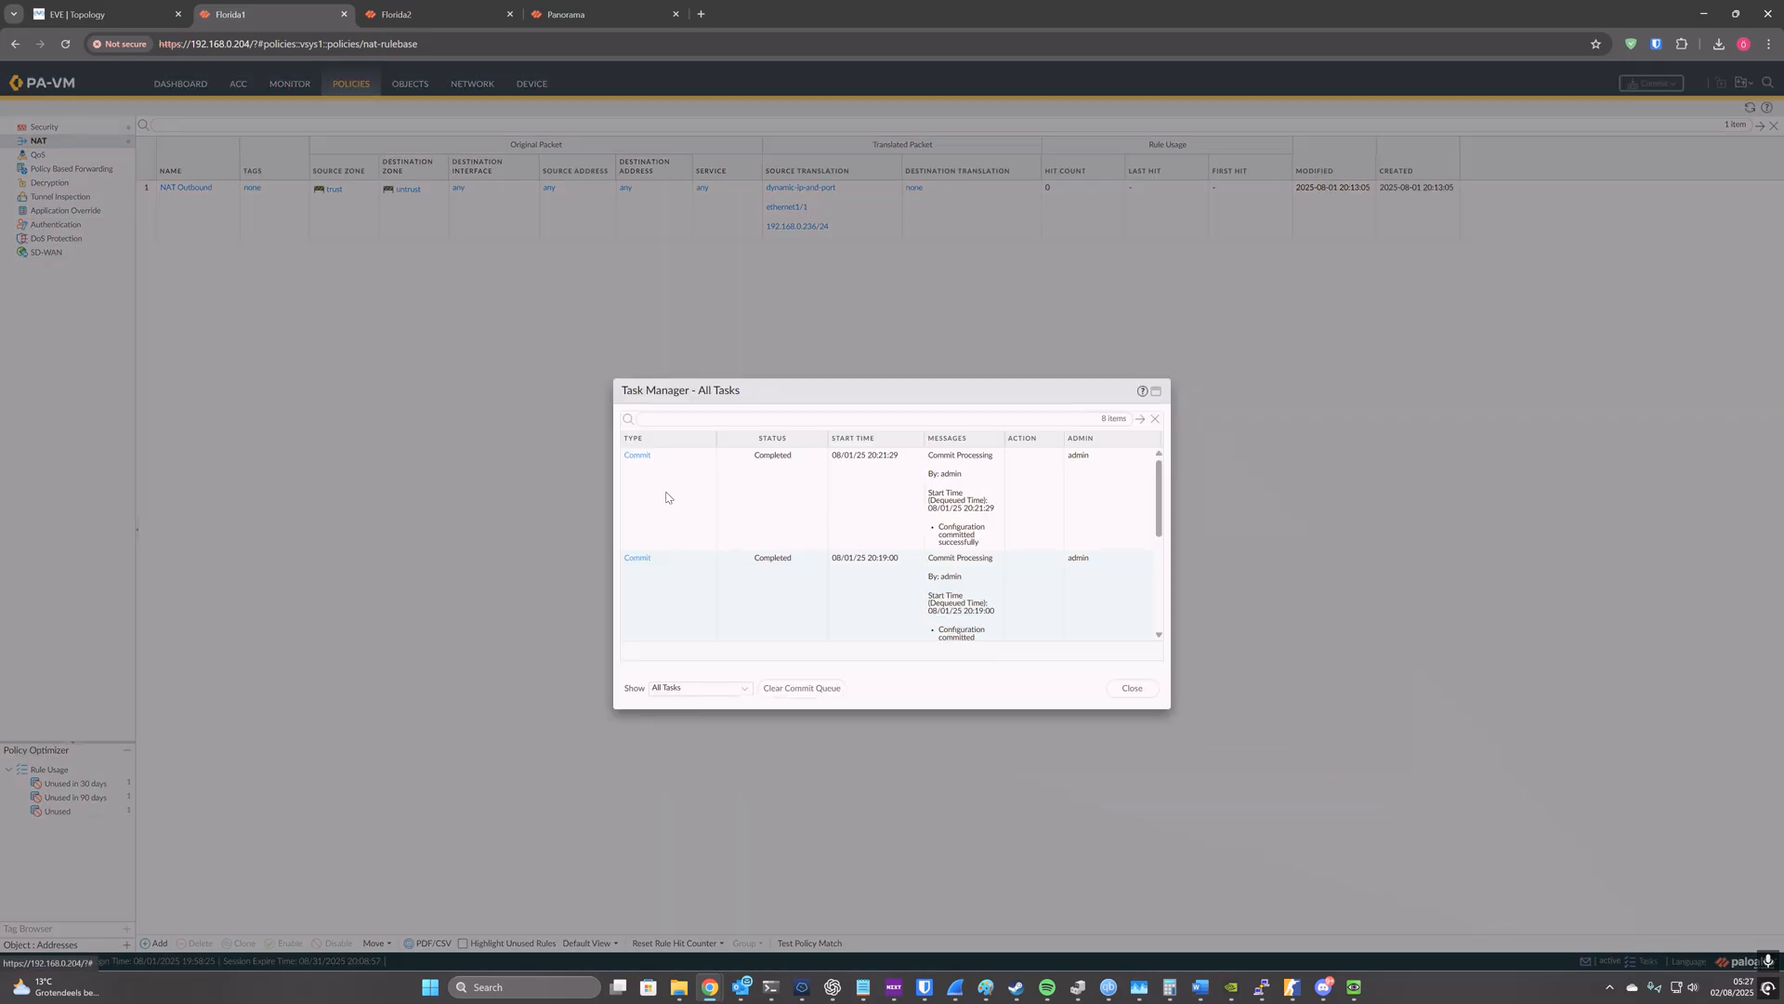
{"action": "left_click", "coordinate": [1129, 687]}
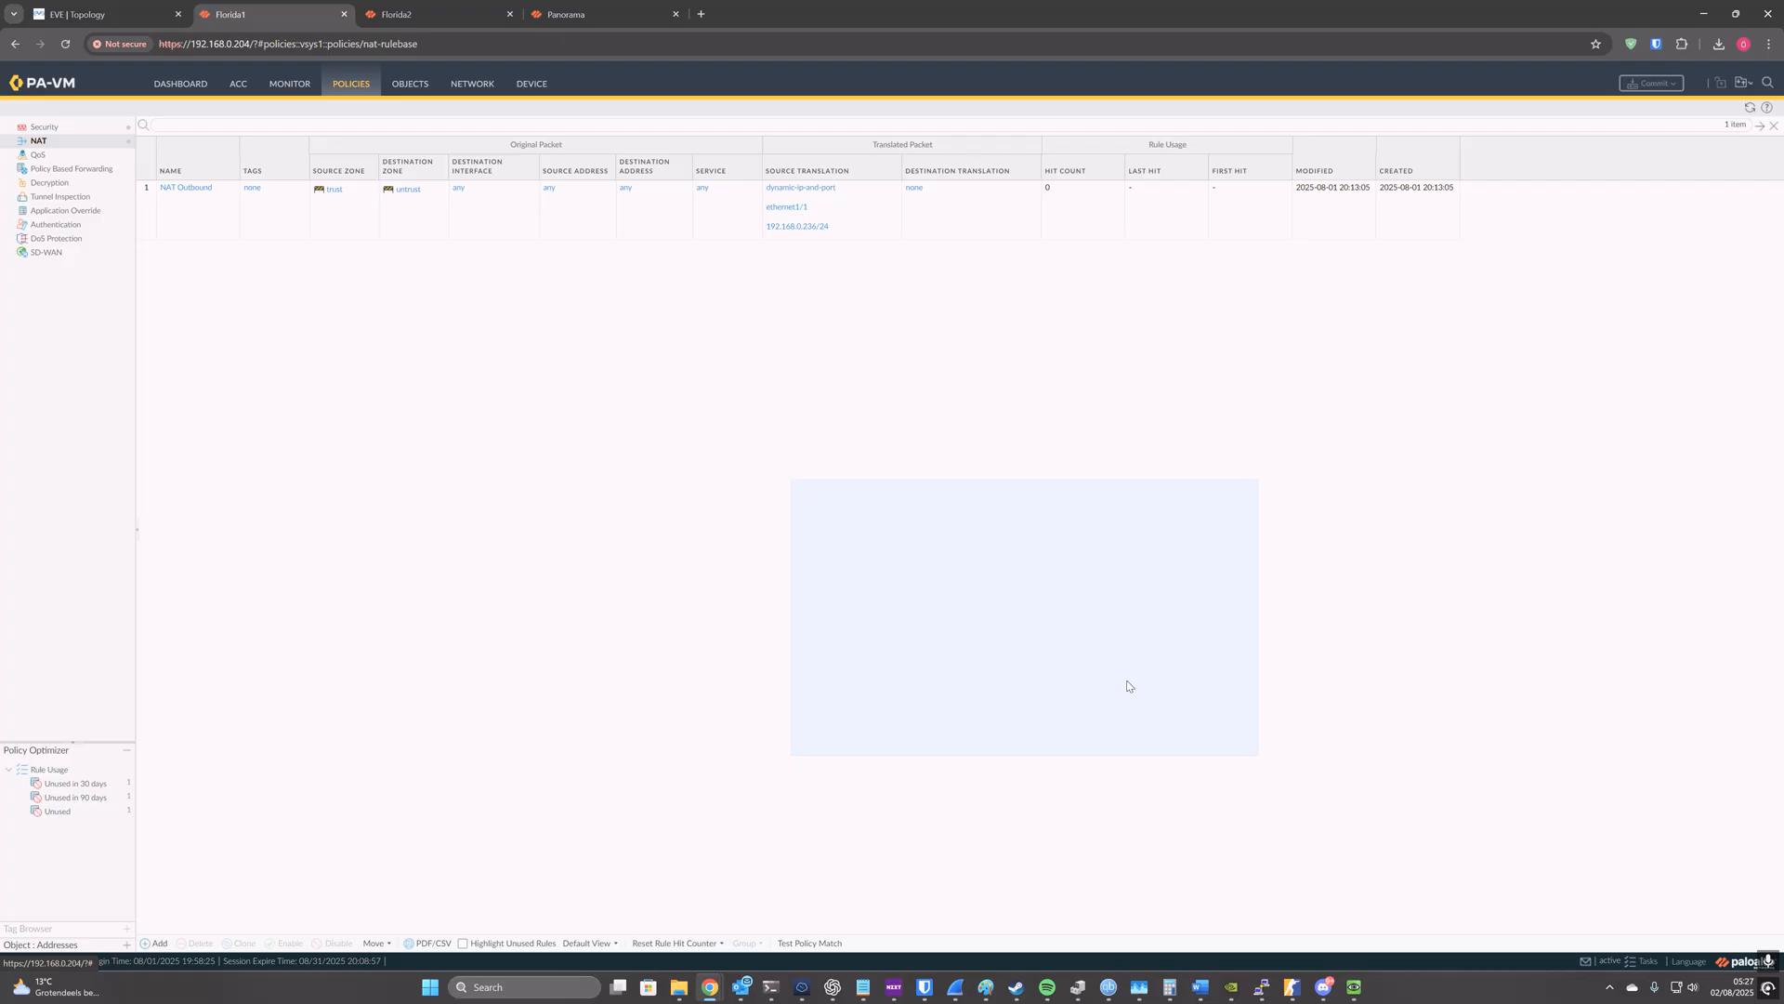
{"action": "left_click", "coordinate": [577, 20]}
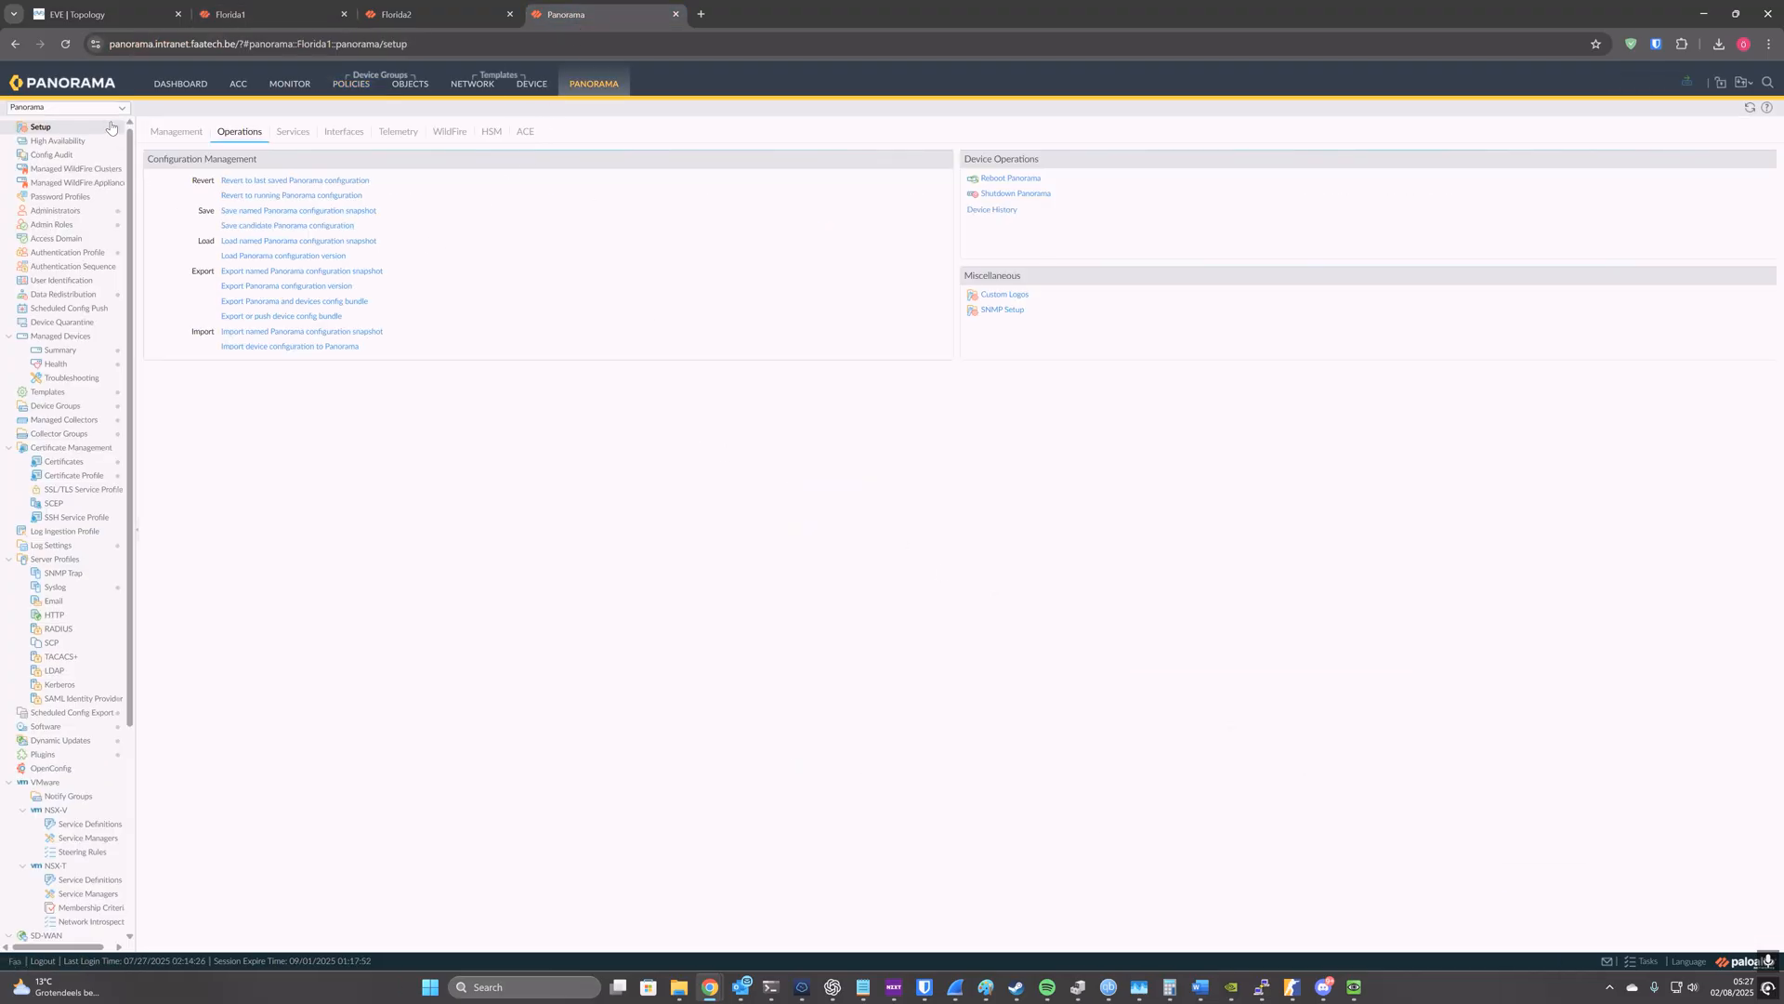
Step: Push and commit the device config bundle to Florida1, and close the job status once it completes
{"action": "left_click", "coordinate": [313, 318]}
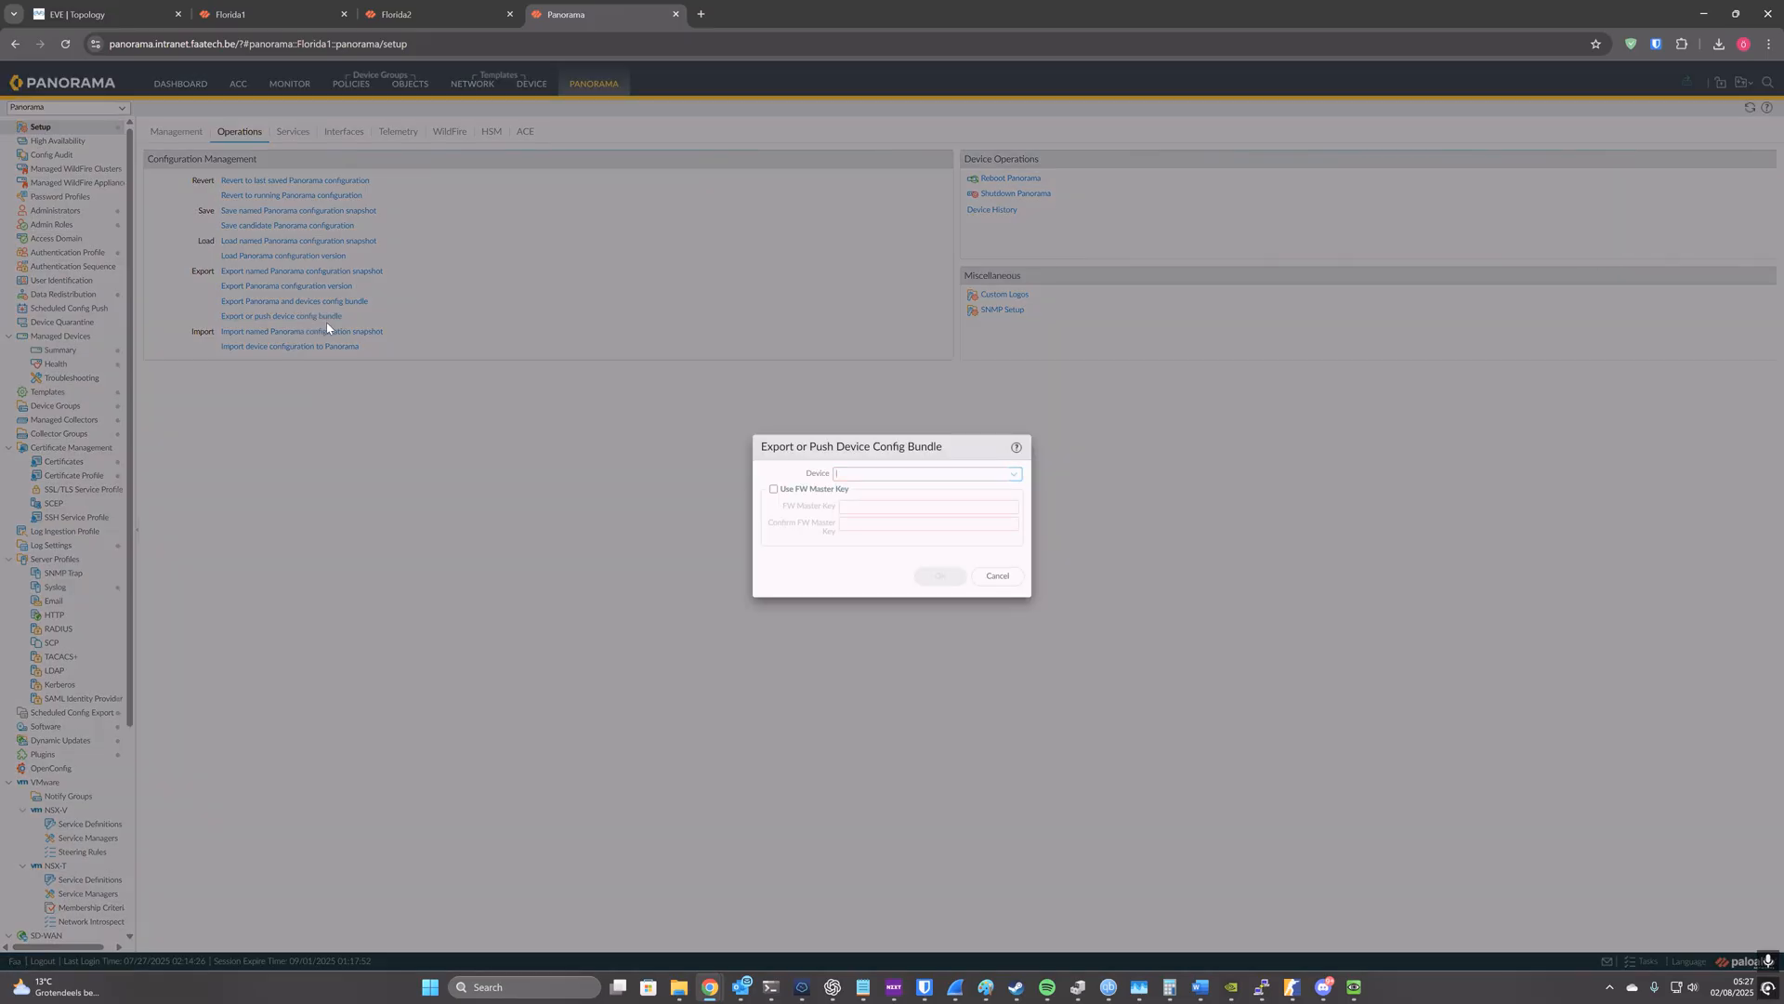
{"action": "left_click", "coordinate": [1014, 474]}
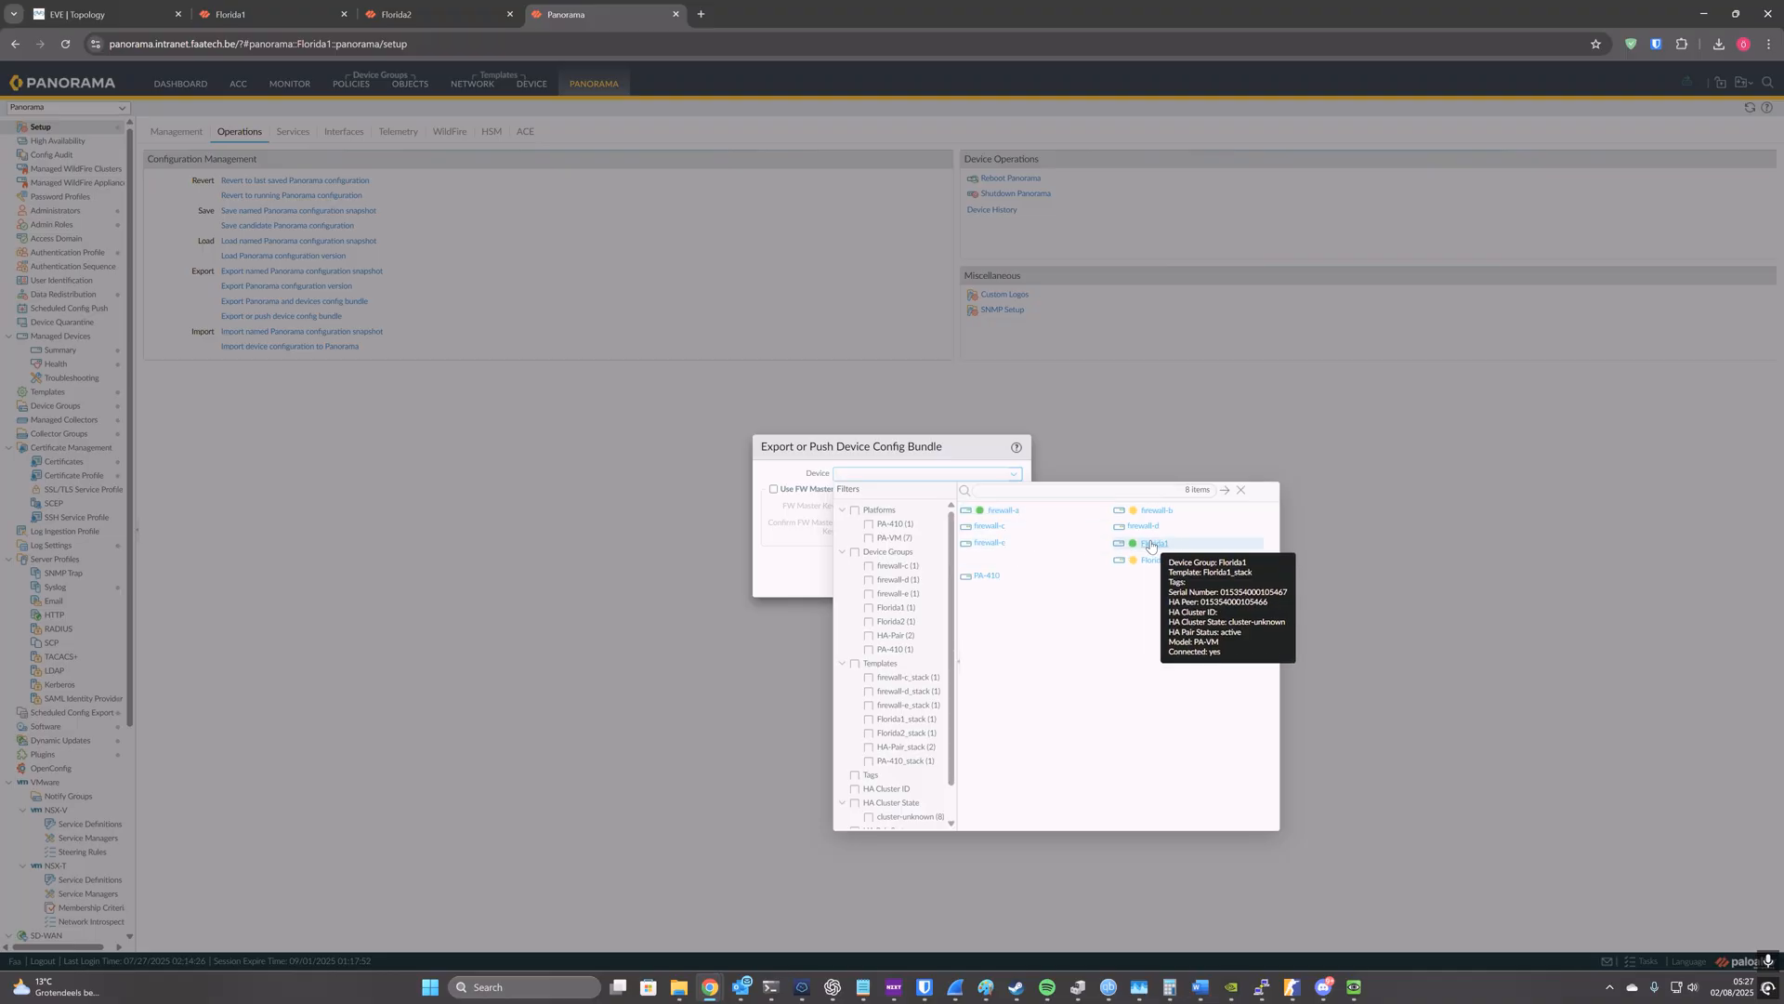
{"action": "left_click", "coordinate": [1152, 543]}
{"action": "left_click", "coordinate": [945, 574]}
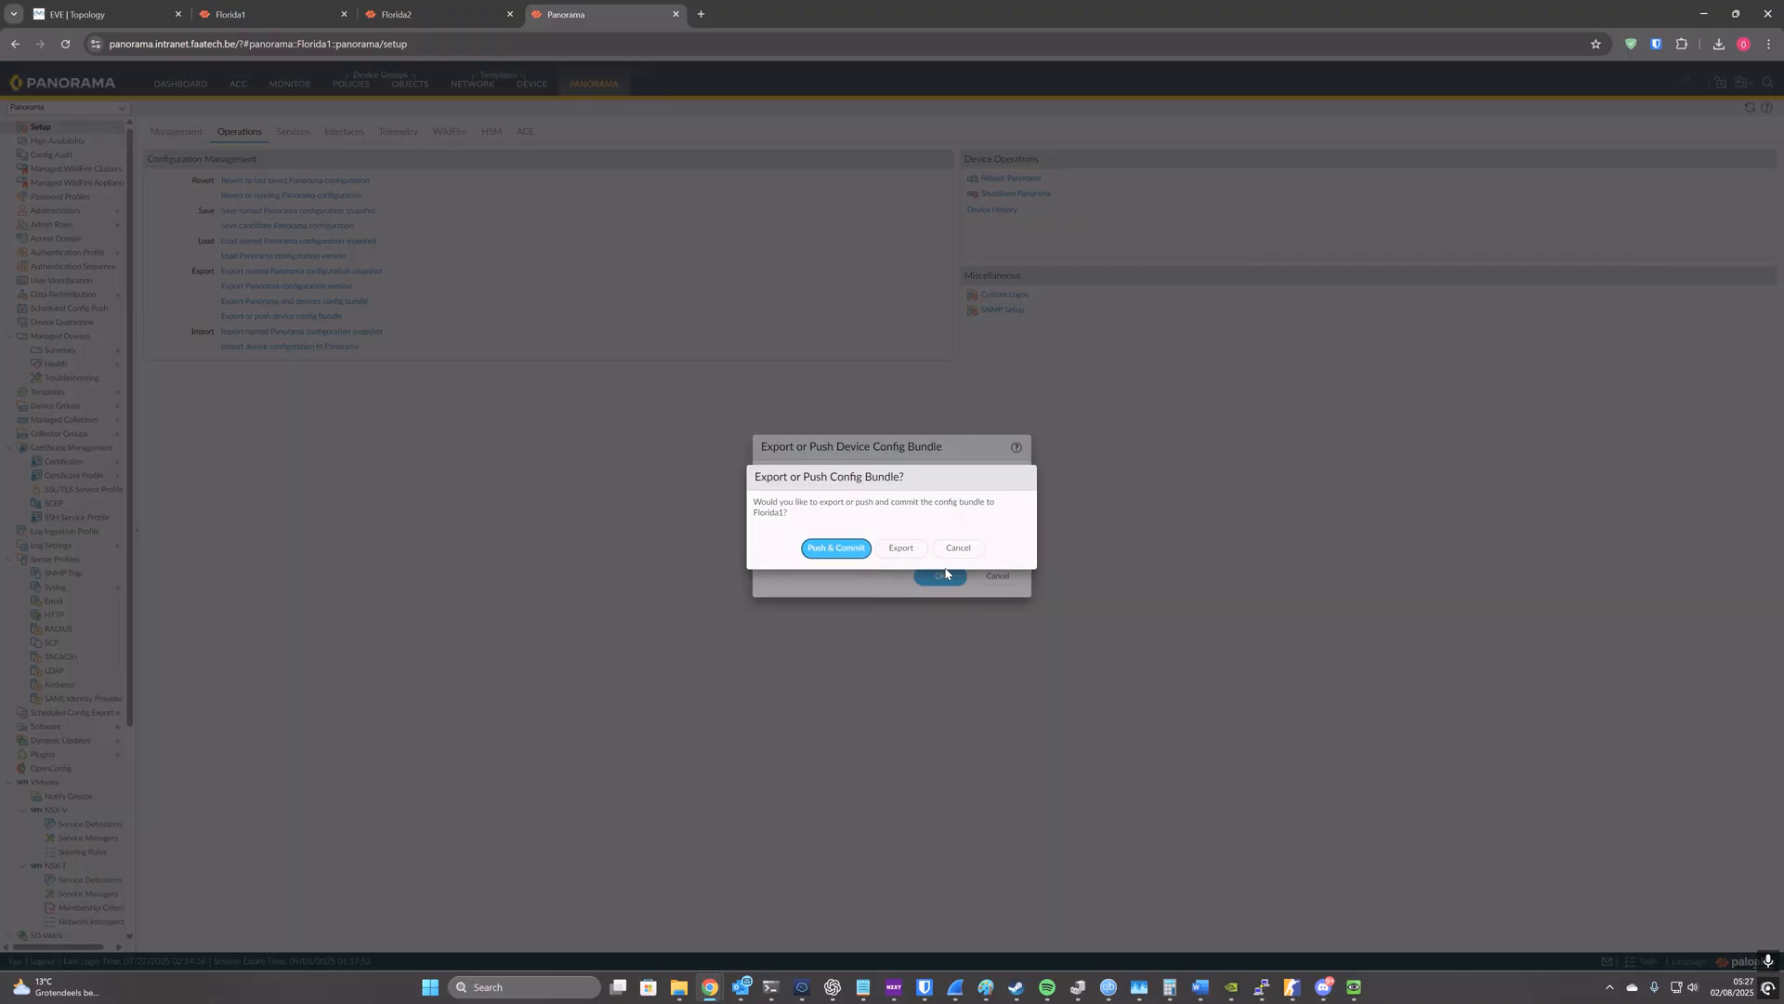
{"action": "left_click", "coordinate": [835, 547]}
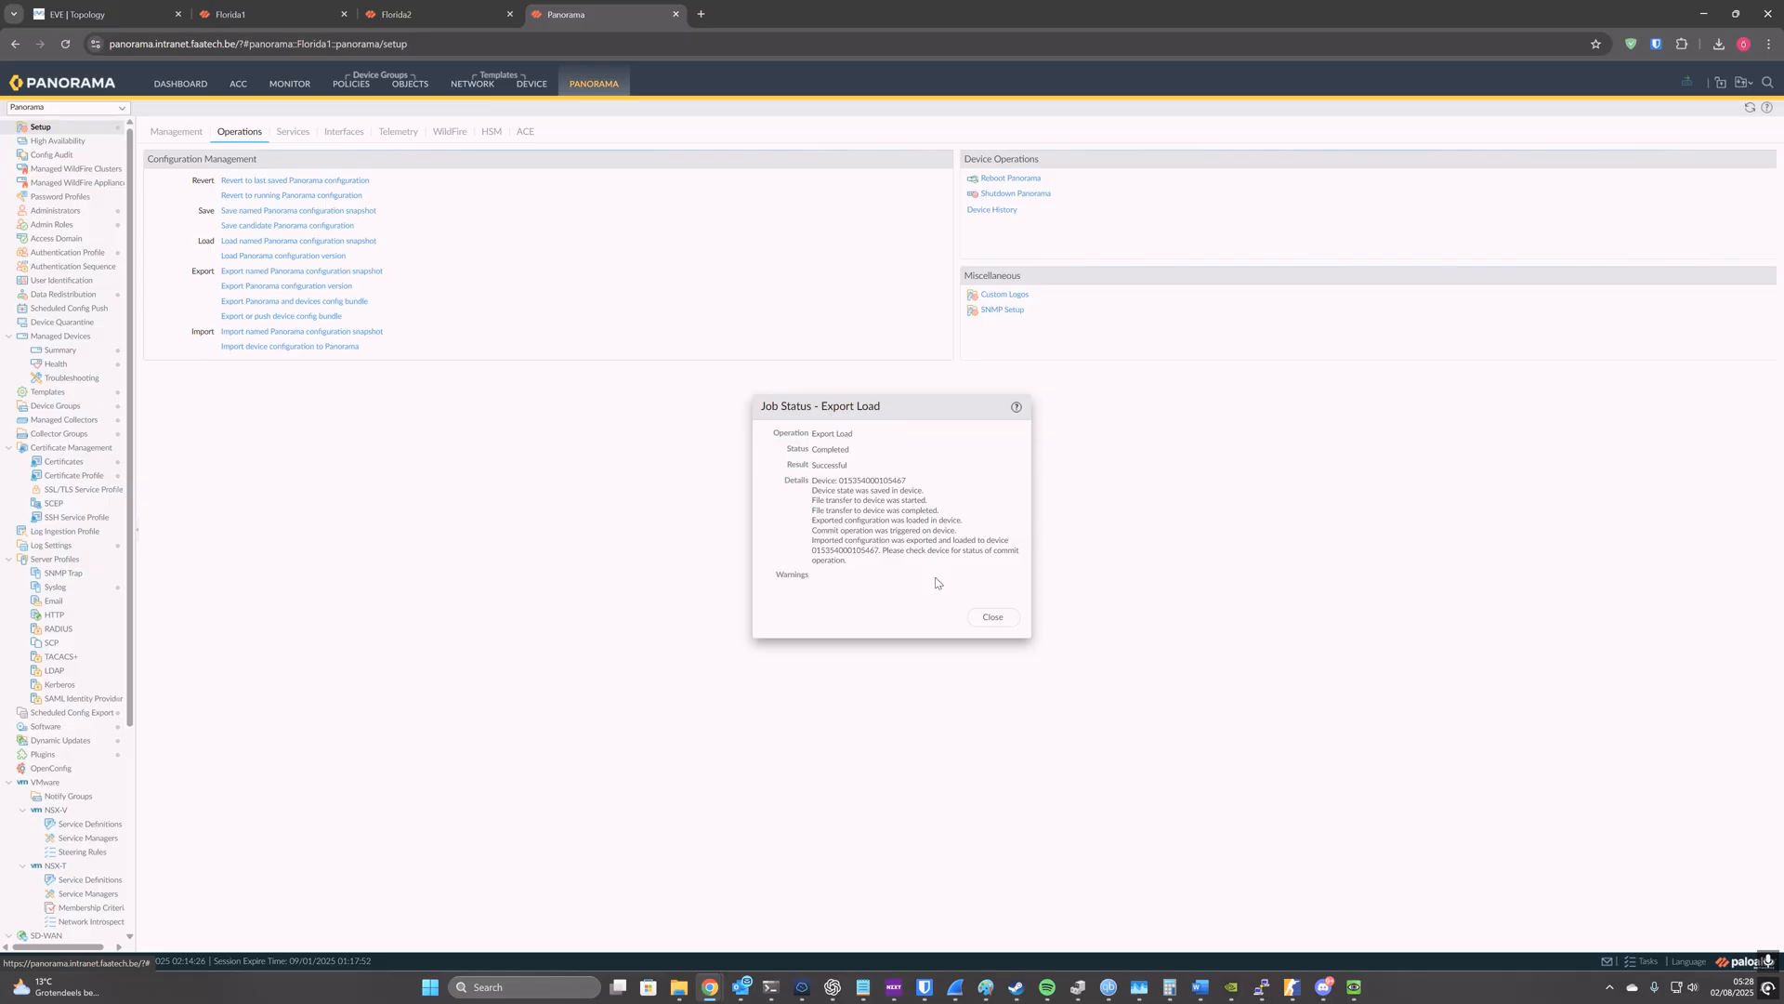
{"action": "left_click", "coordinate": [993, 617]}
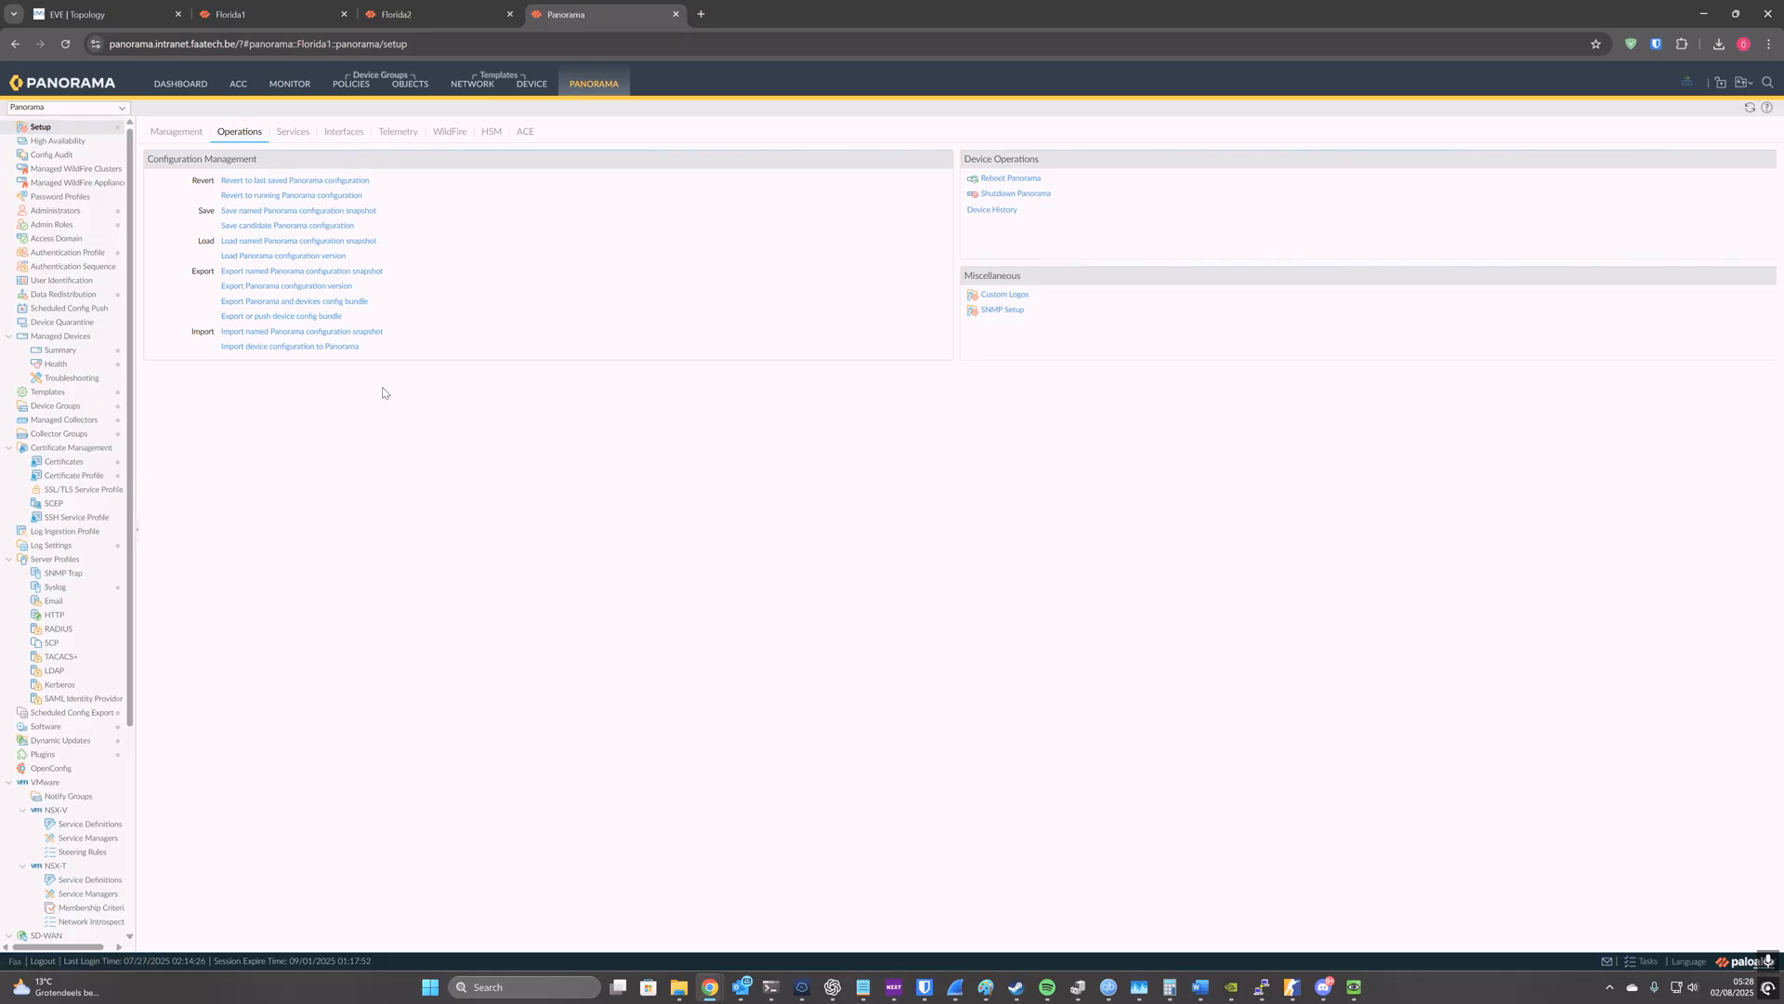
Step: Push and commit the device config bundle to Florida2, and close the job status once it completes
{"action": "left_click", "coordinate": [325, 317]}
{"action": "left_click", "coordinate": [1013, 474]}
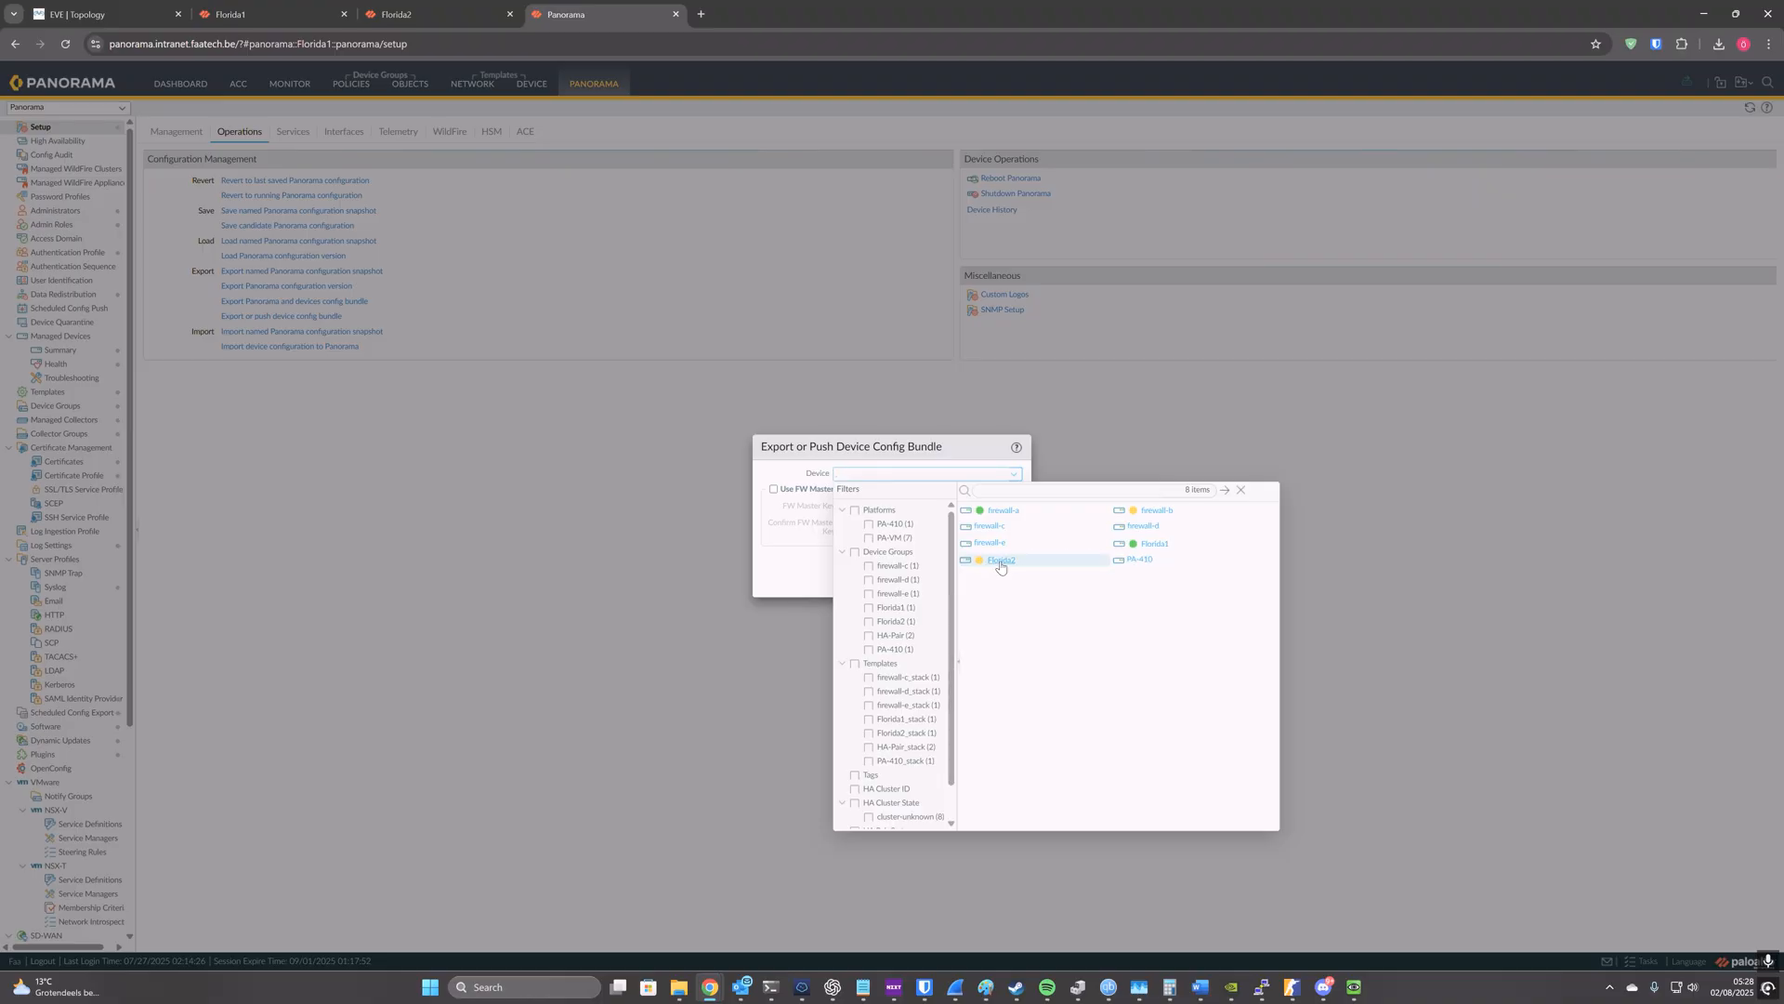
{"action": "left_click", "coordinate": [1000, 564]}
{"action": "left_click", "coordinate": [931, 581]}
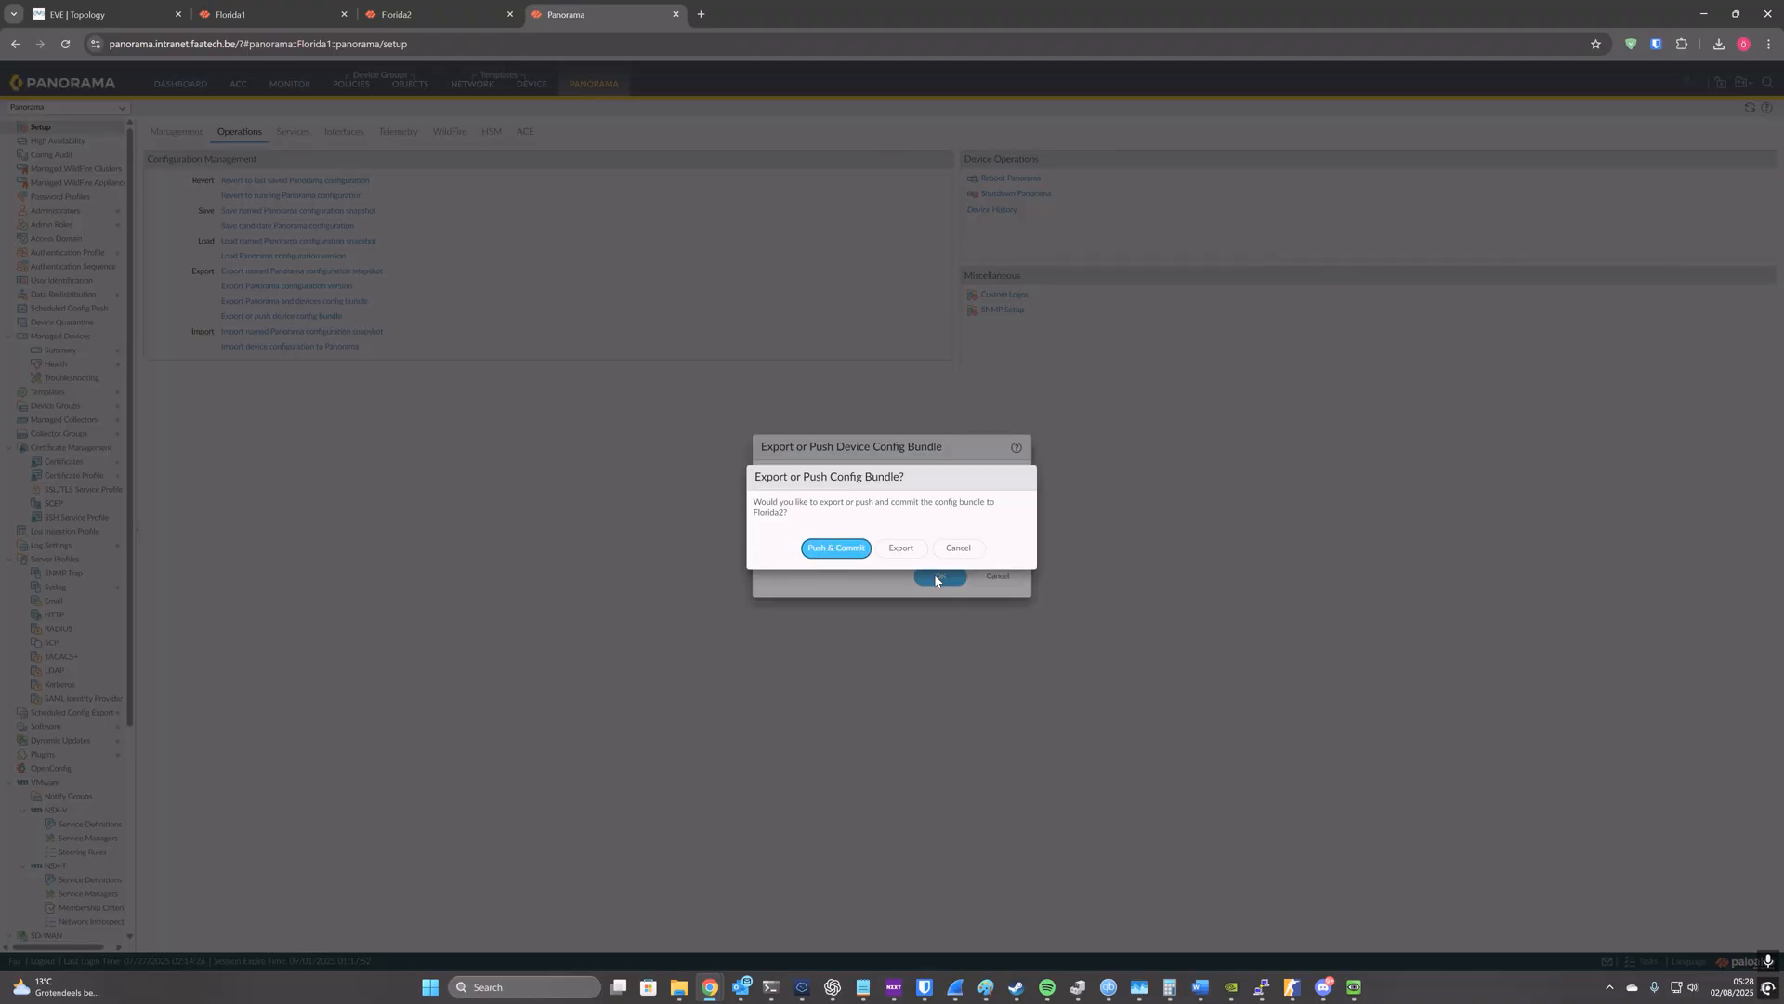
{"action": "left_click", "coordinate": [836, 549]}
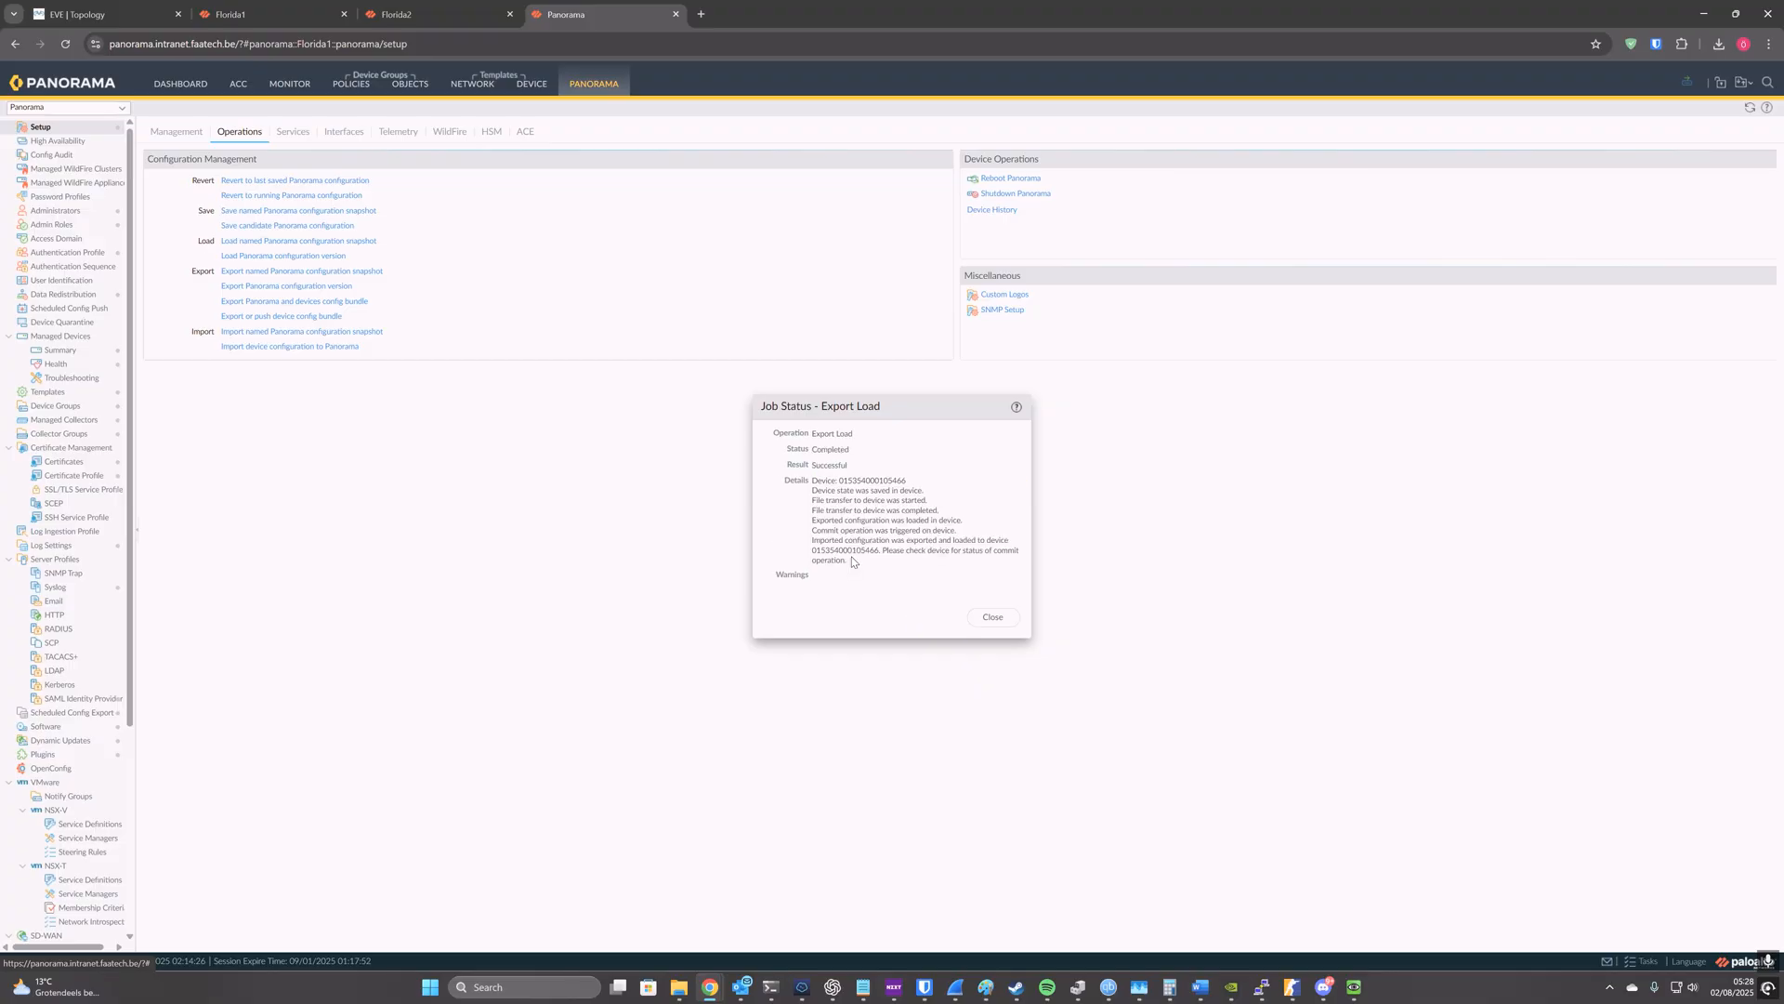
{"action": "left_click", "coordinate": [992, 617]}
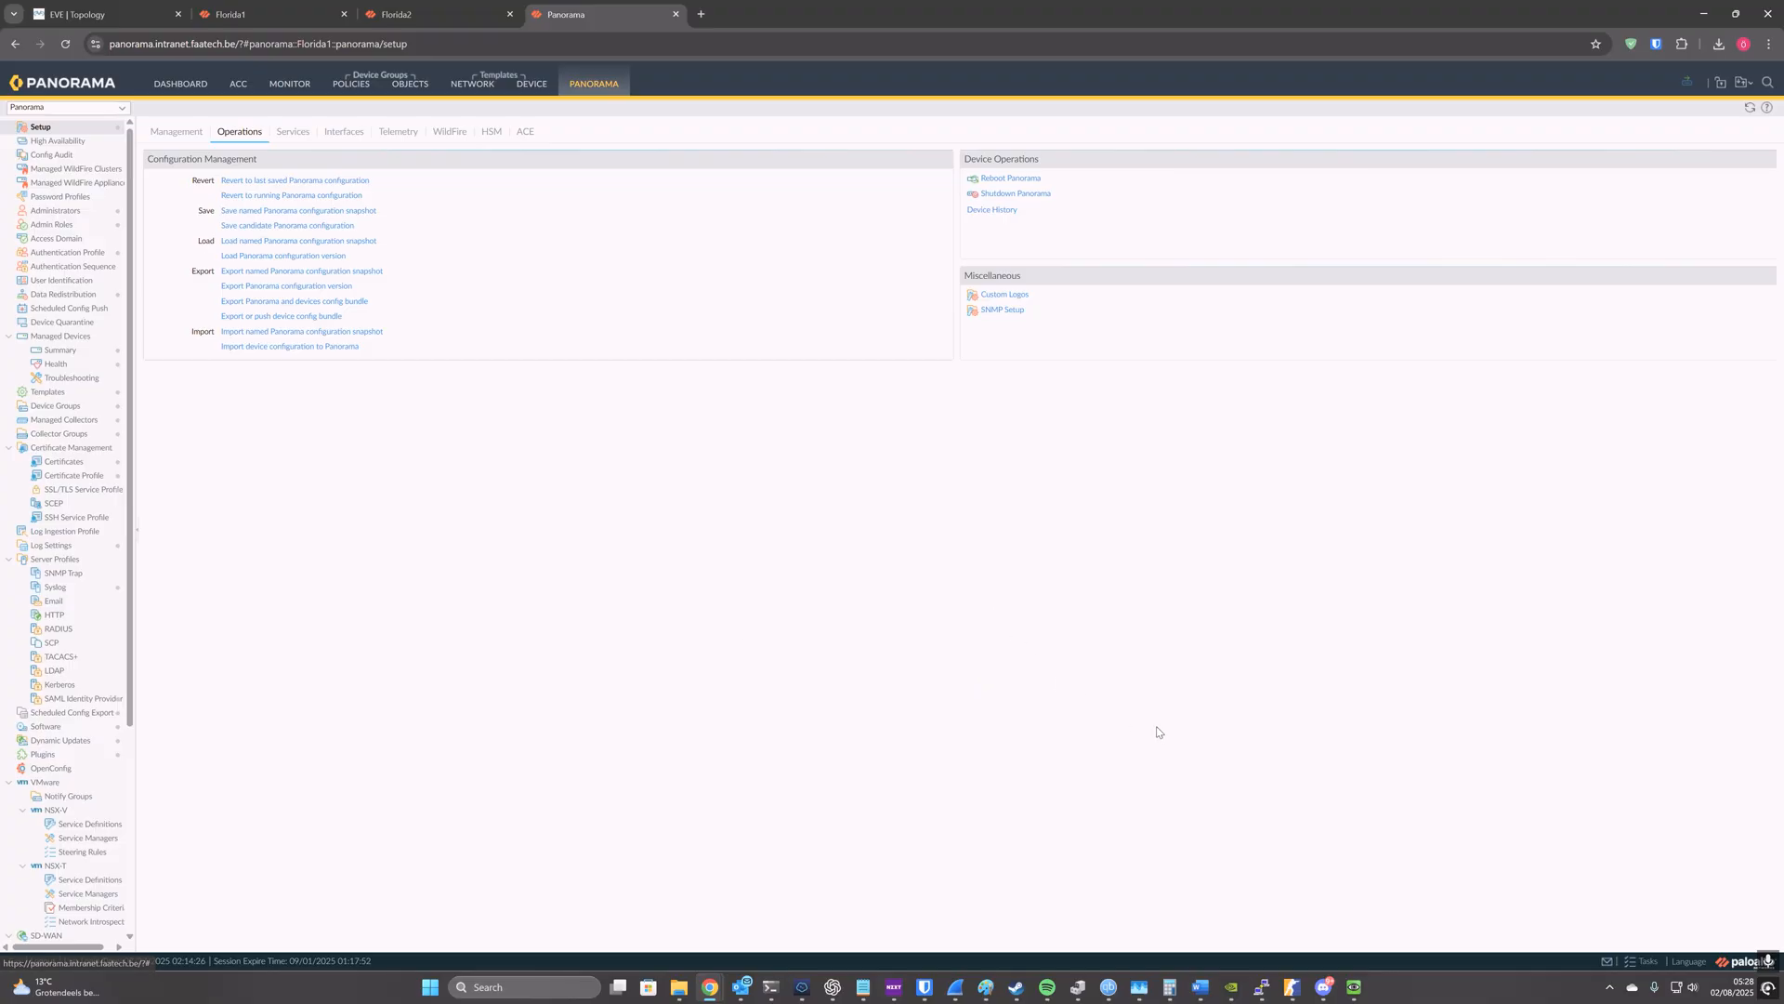
Step: Check the Panorama task list, and review the security and NAT policies on the Florida1 firewall itself
{"action": "left_click", "coordinate": [1639, 960]}
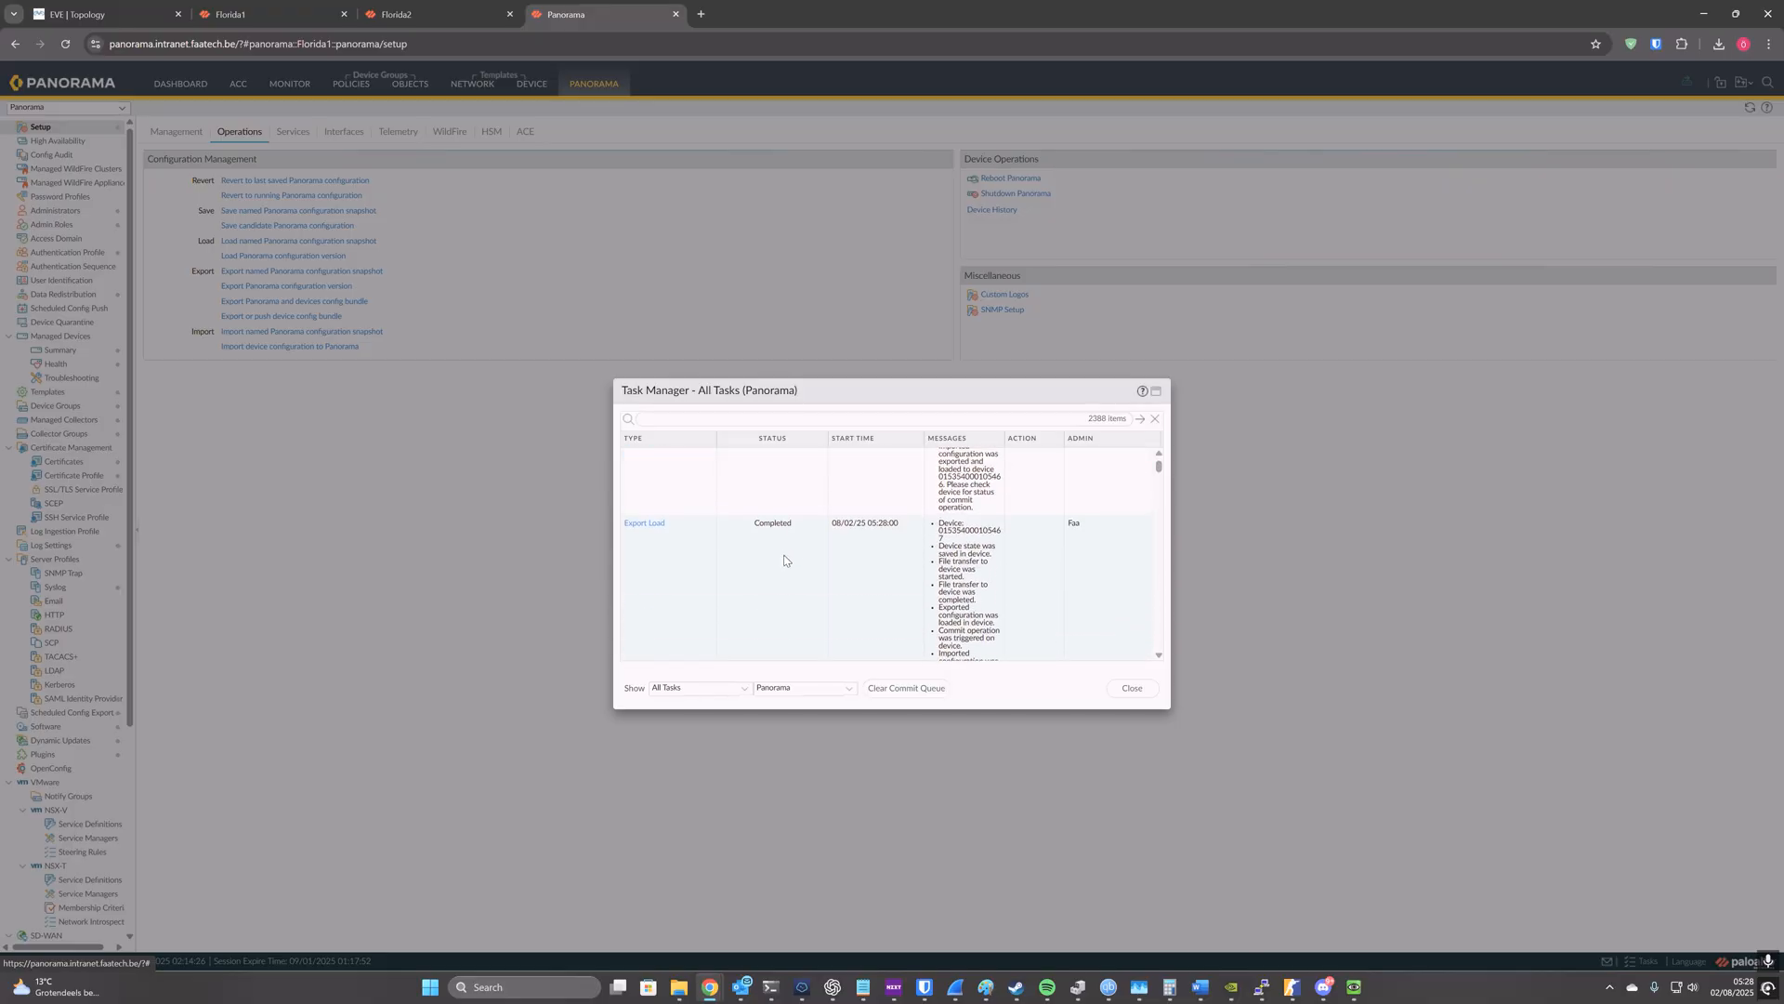
{"action": "left_click", "coordinate": [278, 14]}
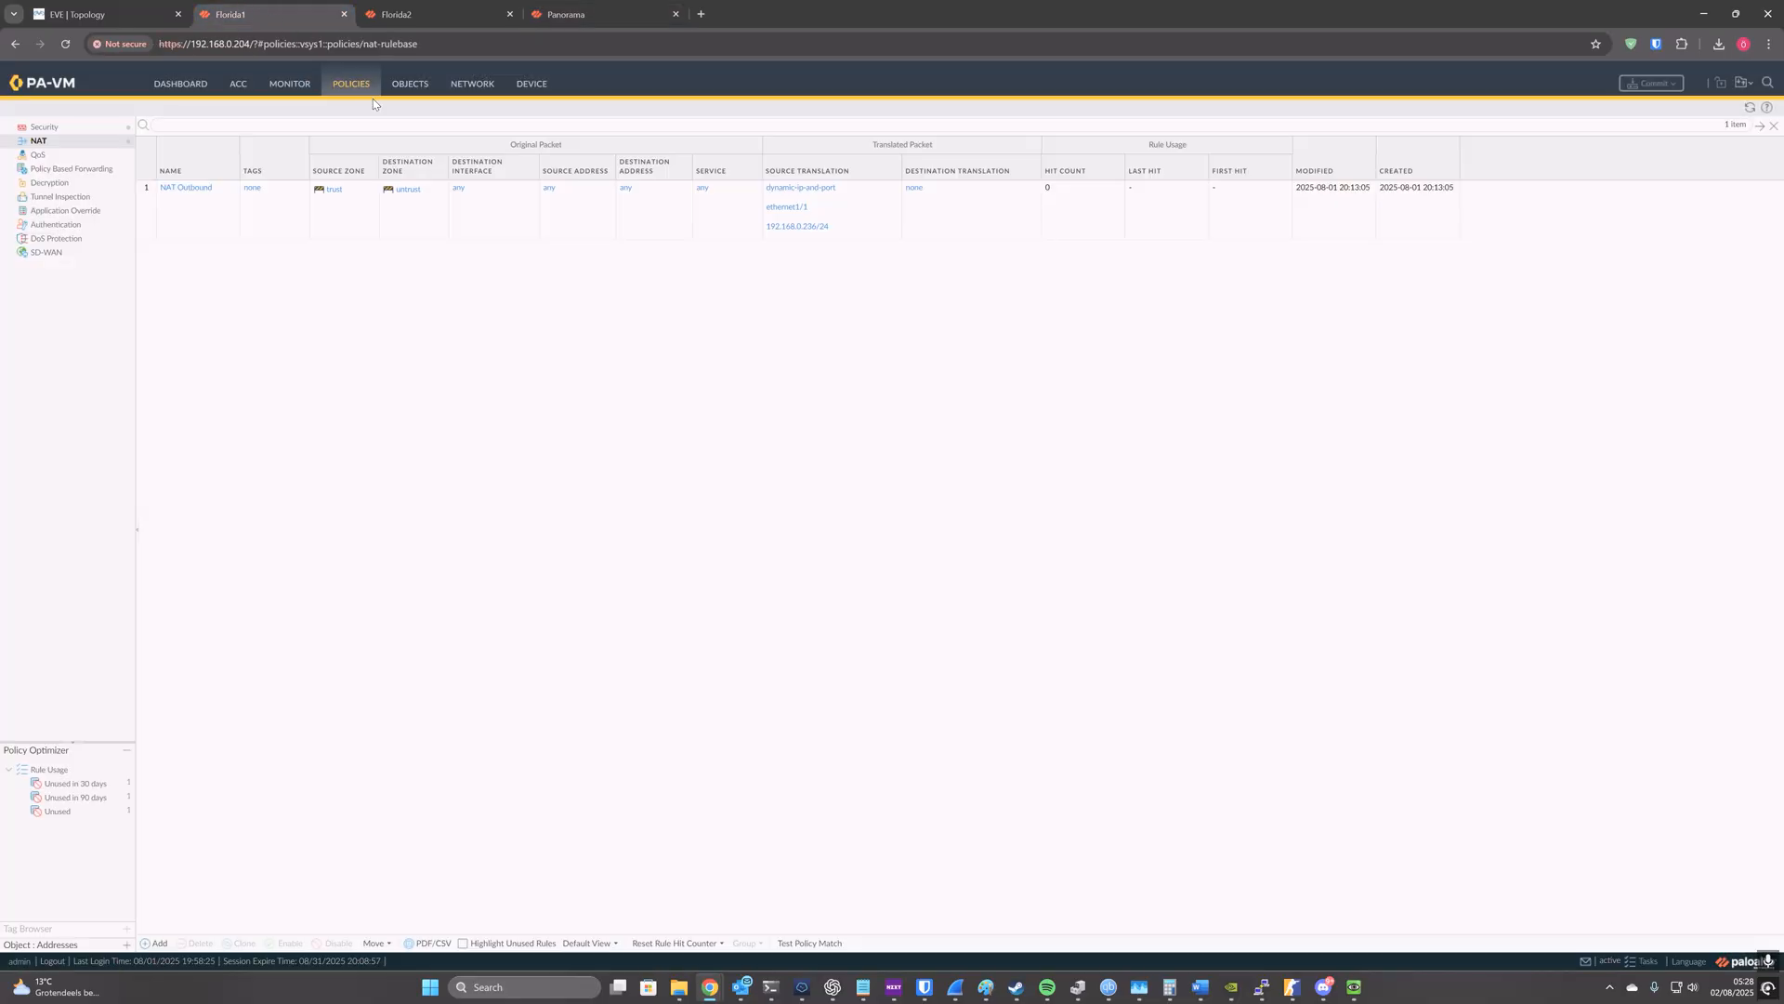
{"action": "left_click", "coordinate": [52, 126]}
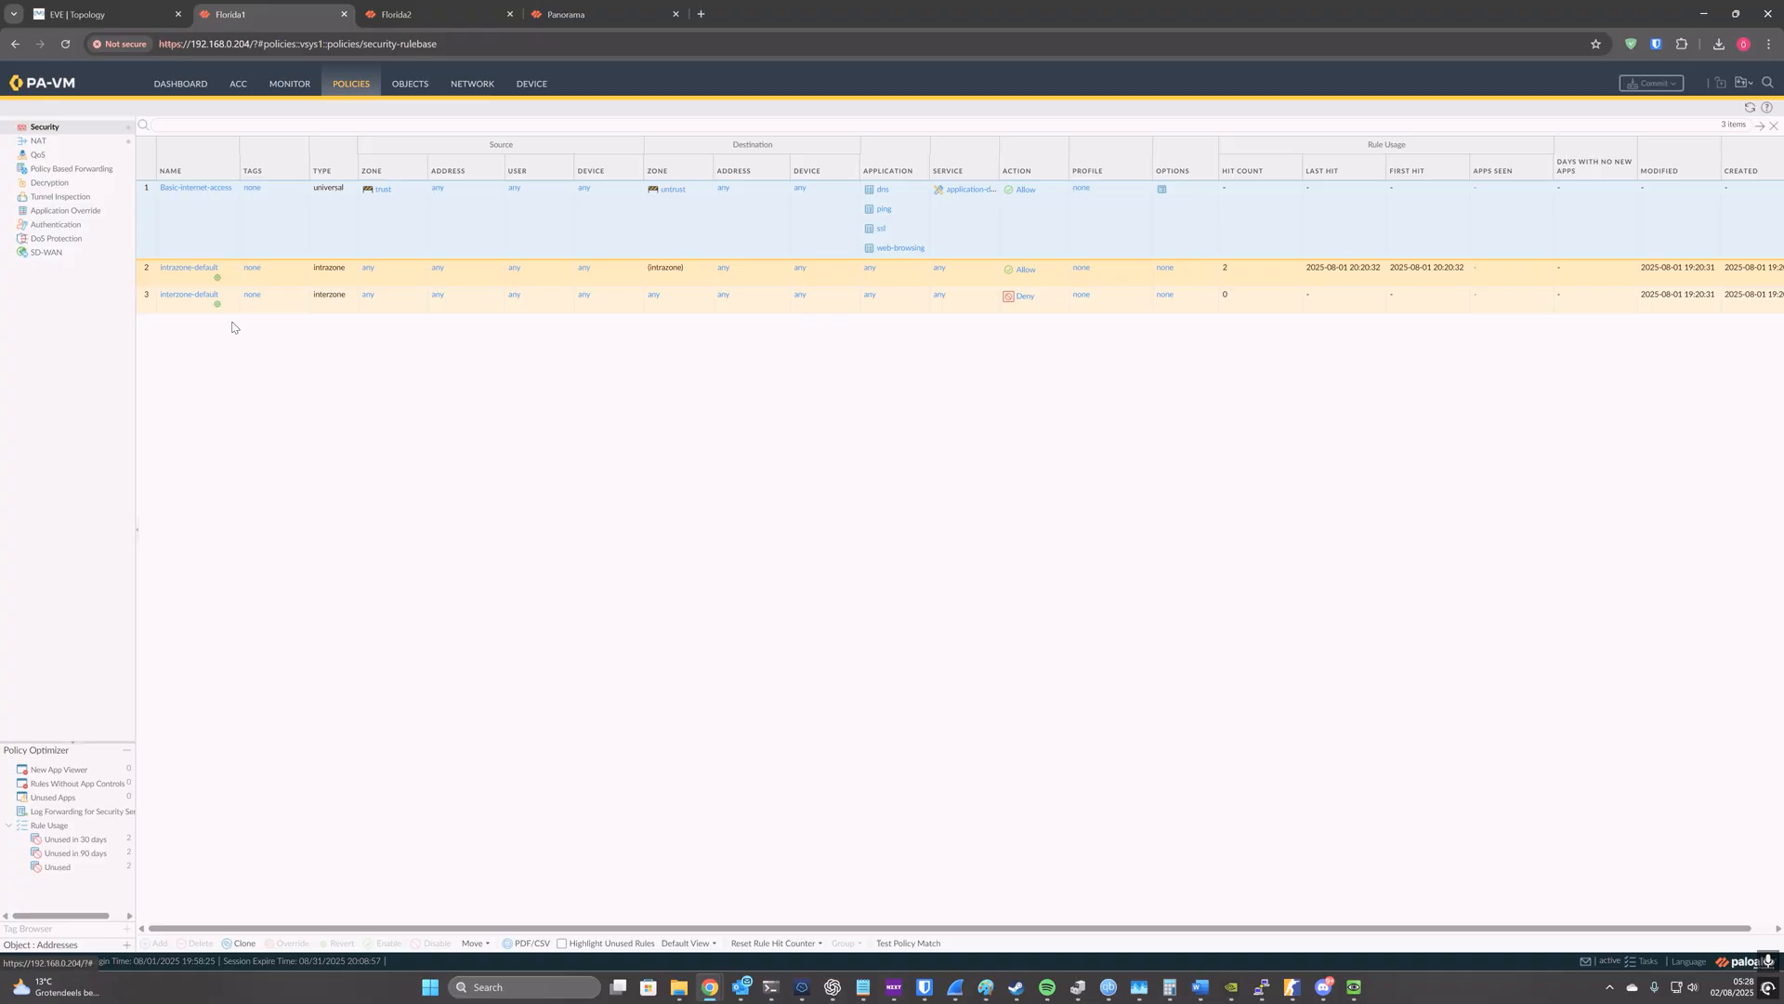
{"action": "left_click", "coordinate": [84, 148]}
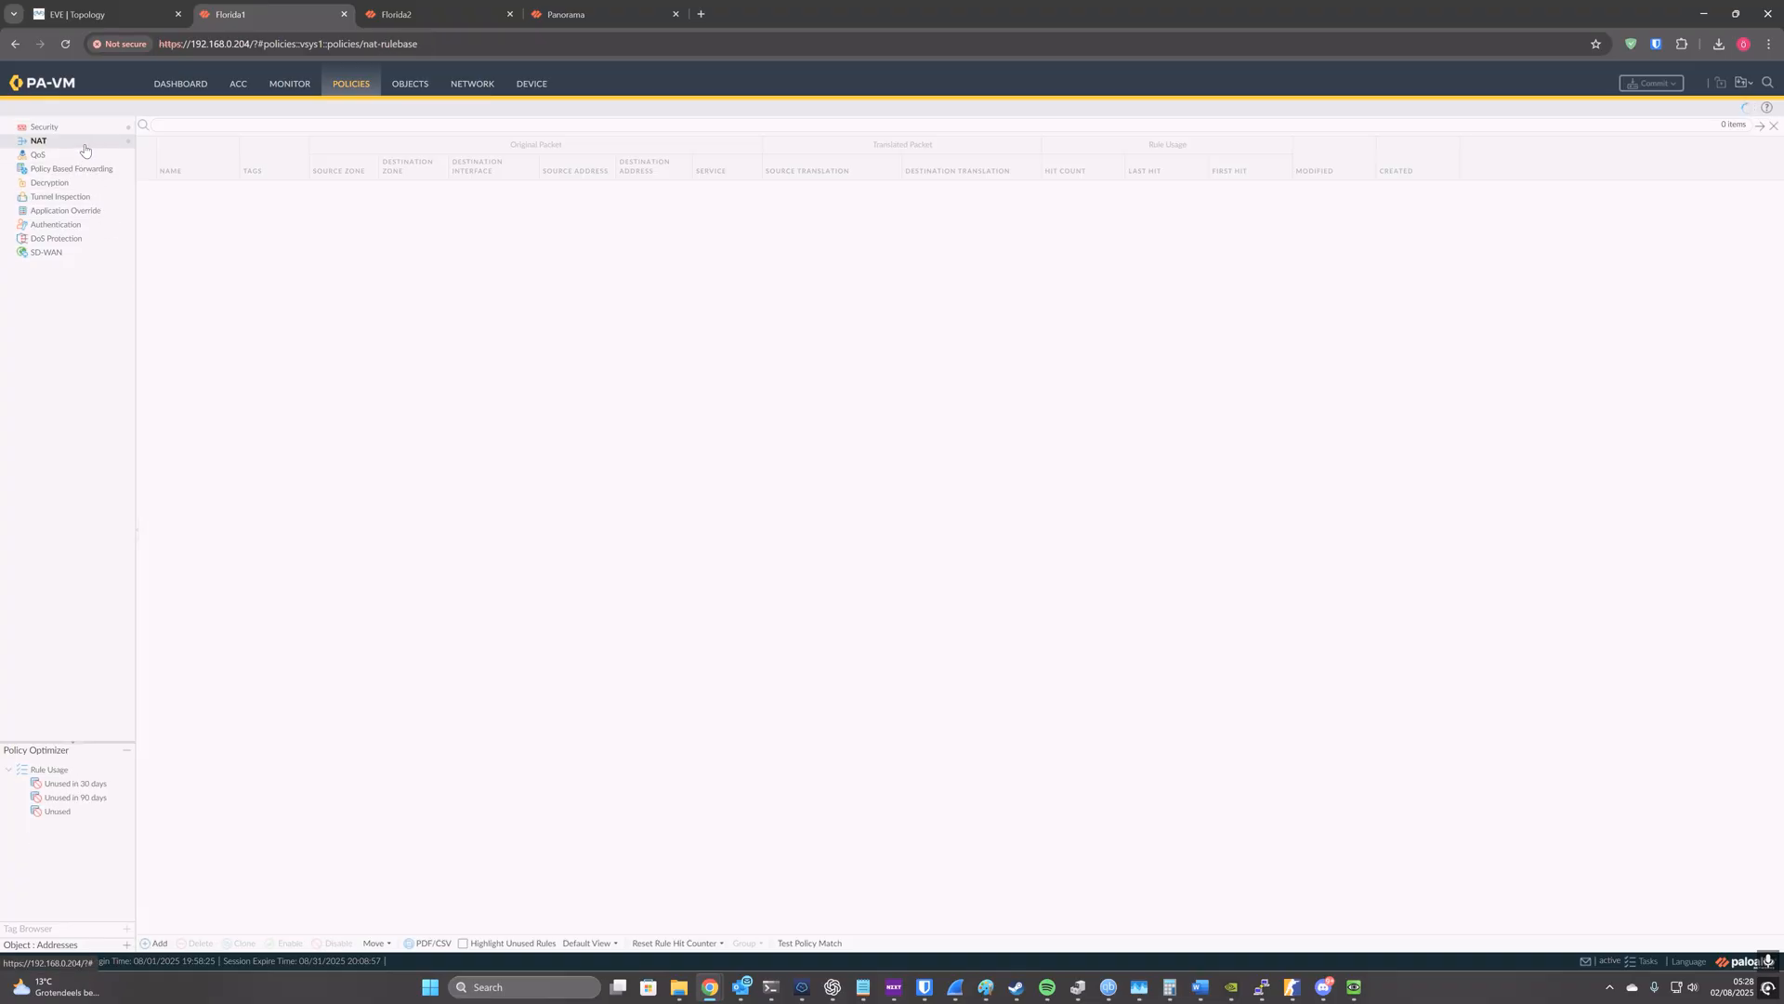
{"action": "left_click", "coordinate": [45, 126]}
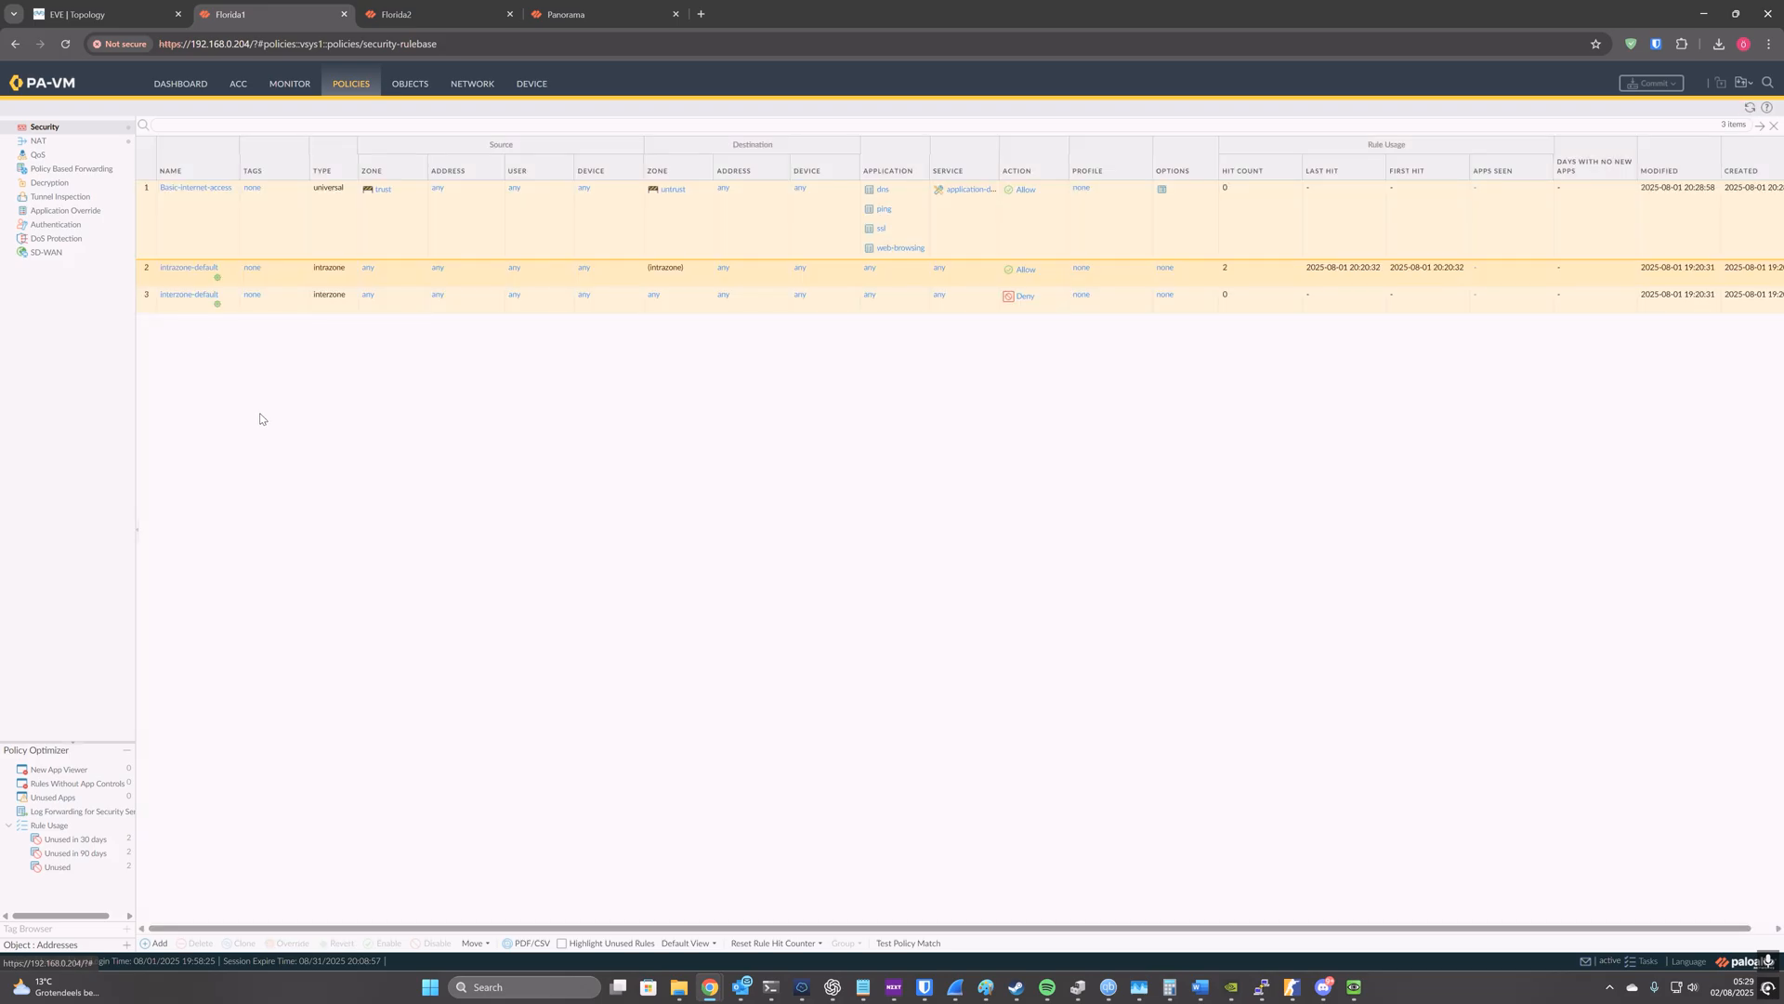
Step: Add a local security rule named test on Florida1 with trust as both source and destination zone
{"action": "left_click", "coordinate": [156, 942]}
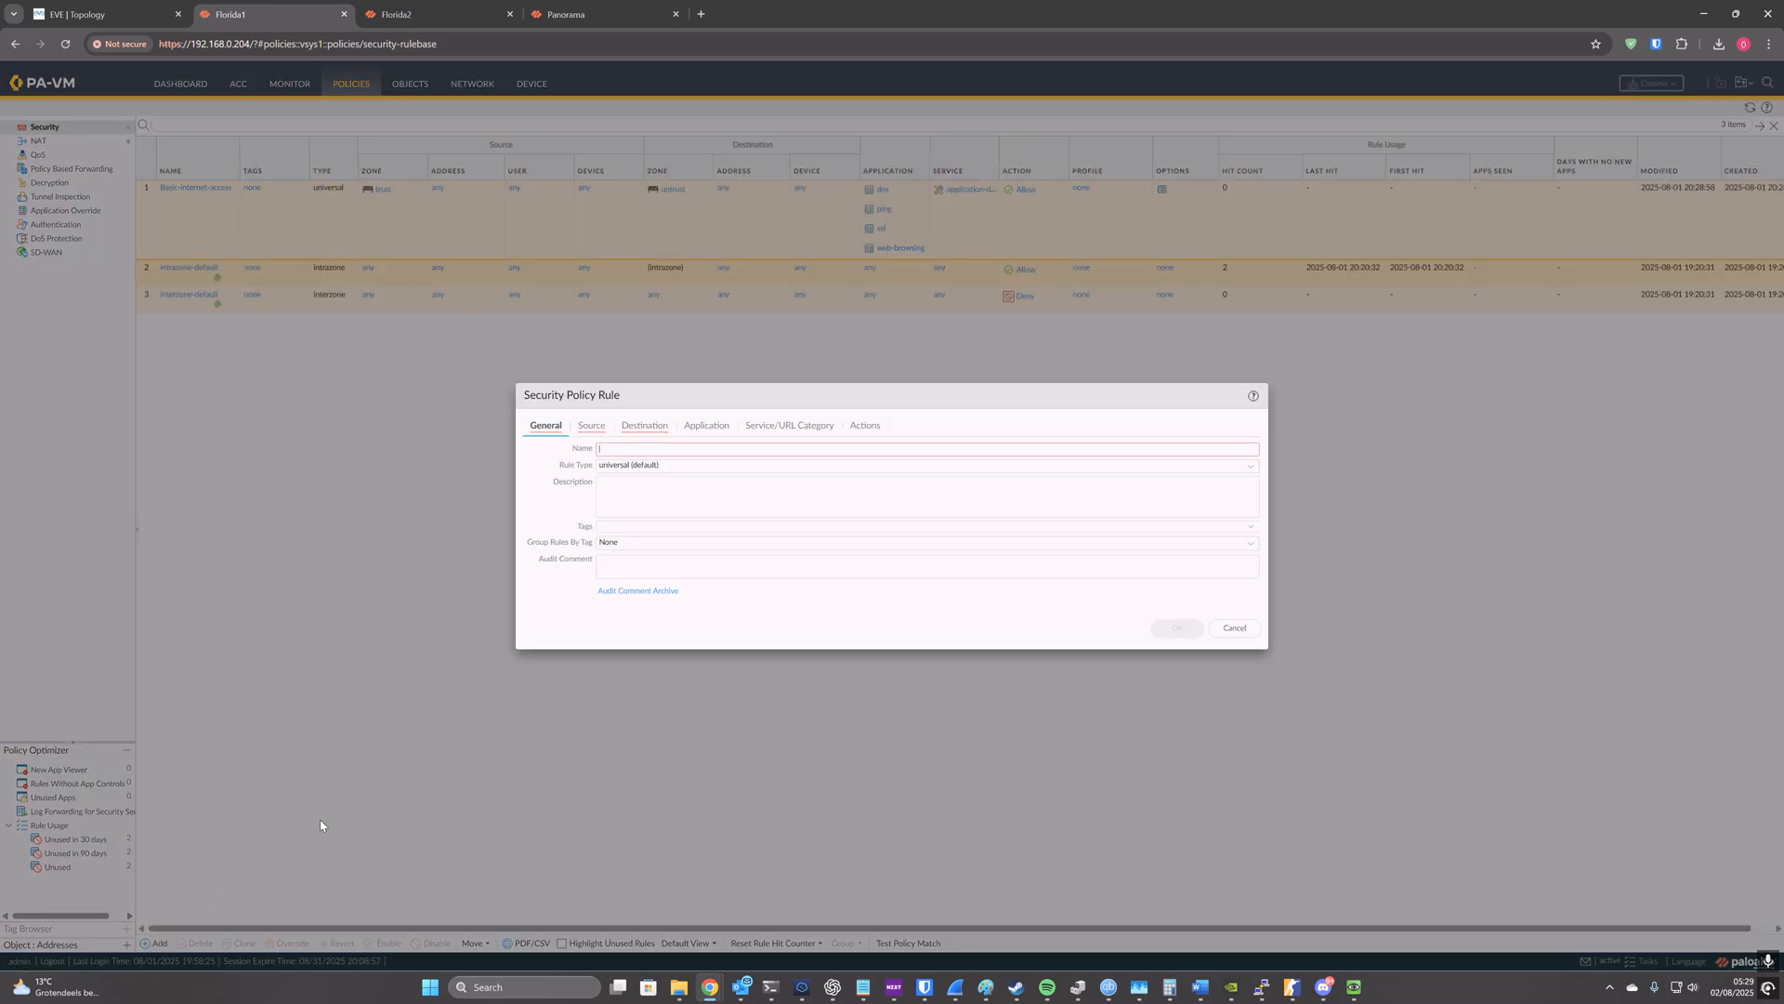
{"action": "left_click", "coordinate": [591, 425]}
{"action": "left_click", "coordinate": [543, 596]}
{"action": "left_click", "coordinate": [571, 514]}
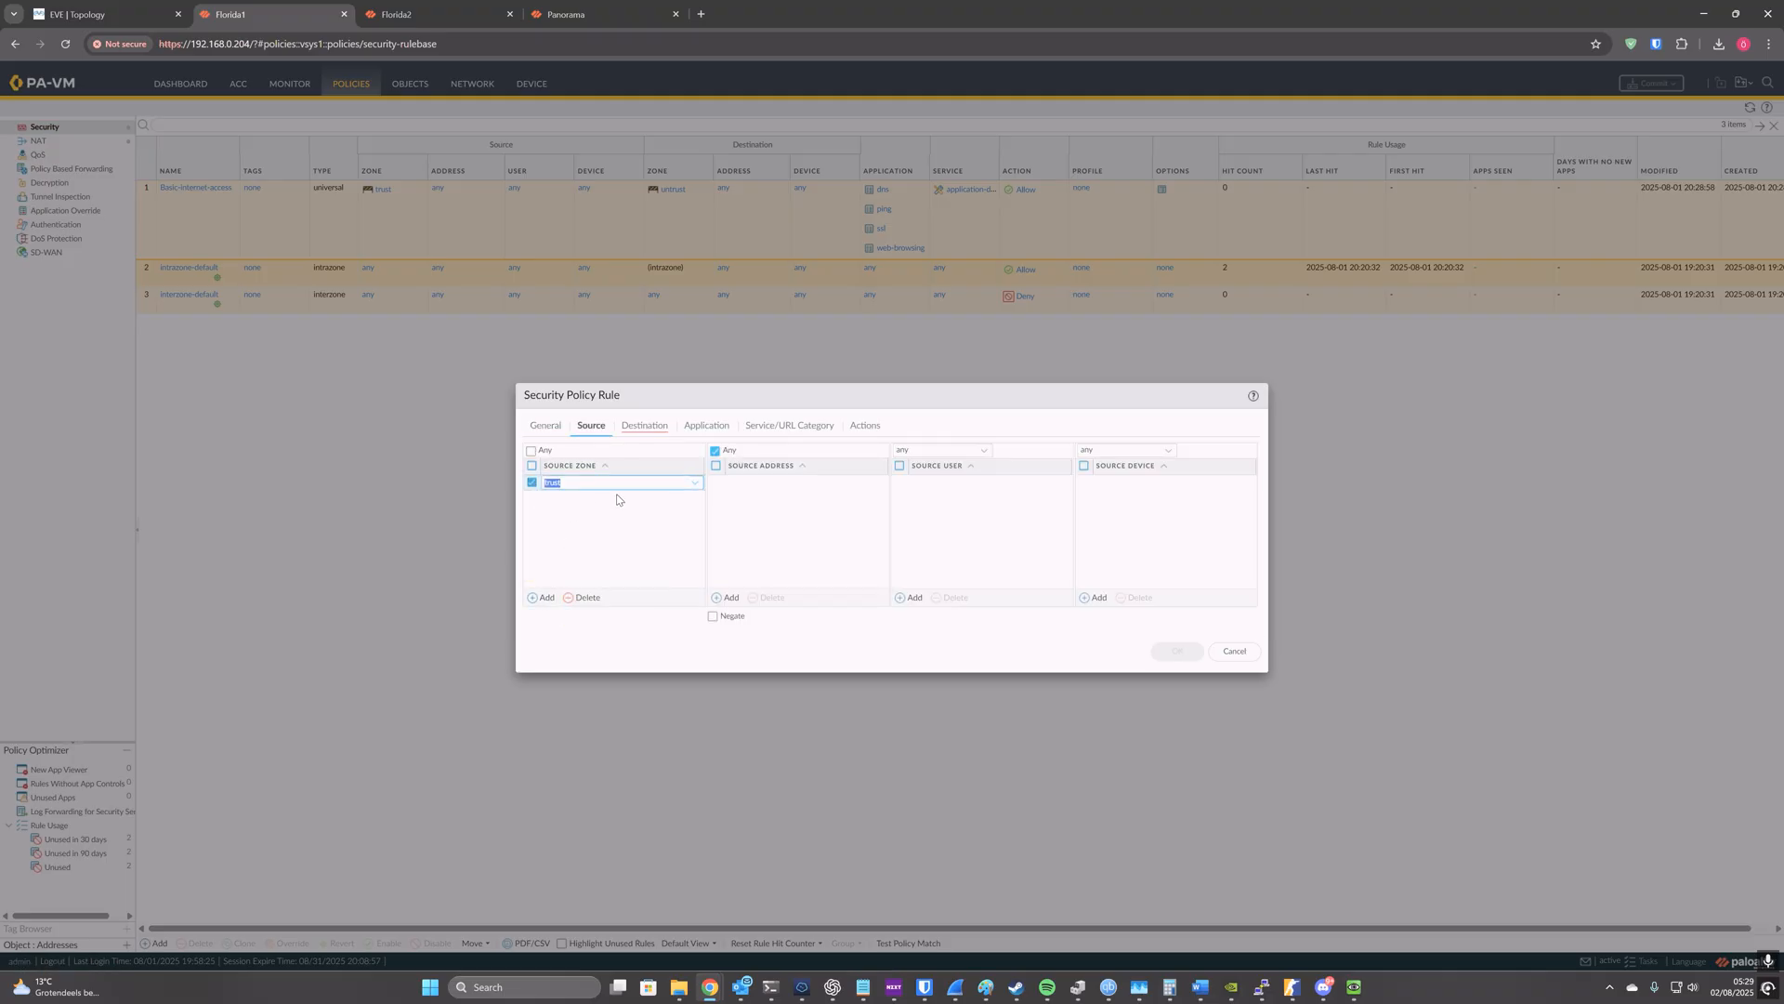
{"action": "left_click", "coordinate": [644, 425]}
{"action": "left_click", "coordinate": [542, 597]}
{"action": "left_click", "coordinate": [572, 504]}
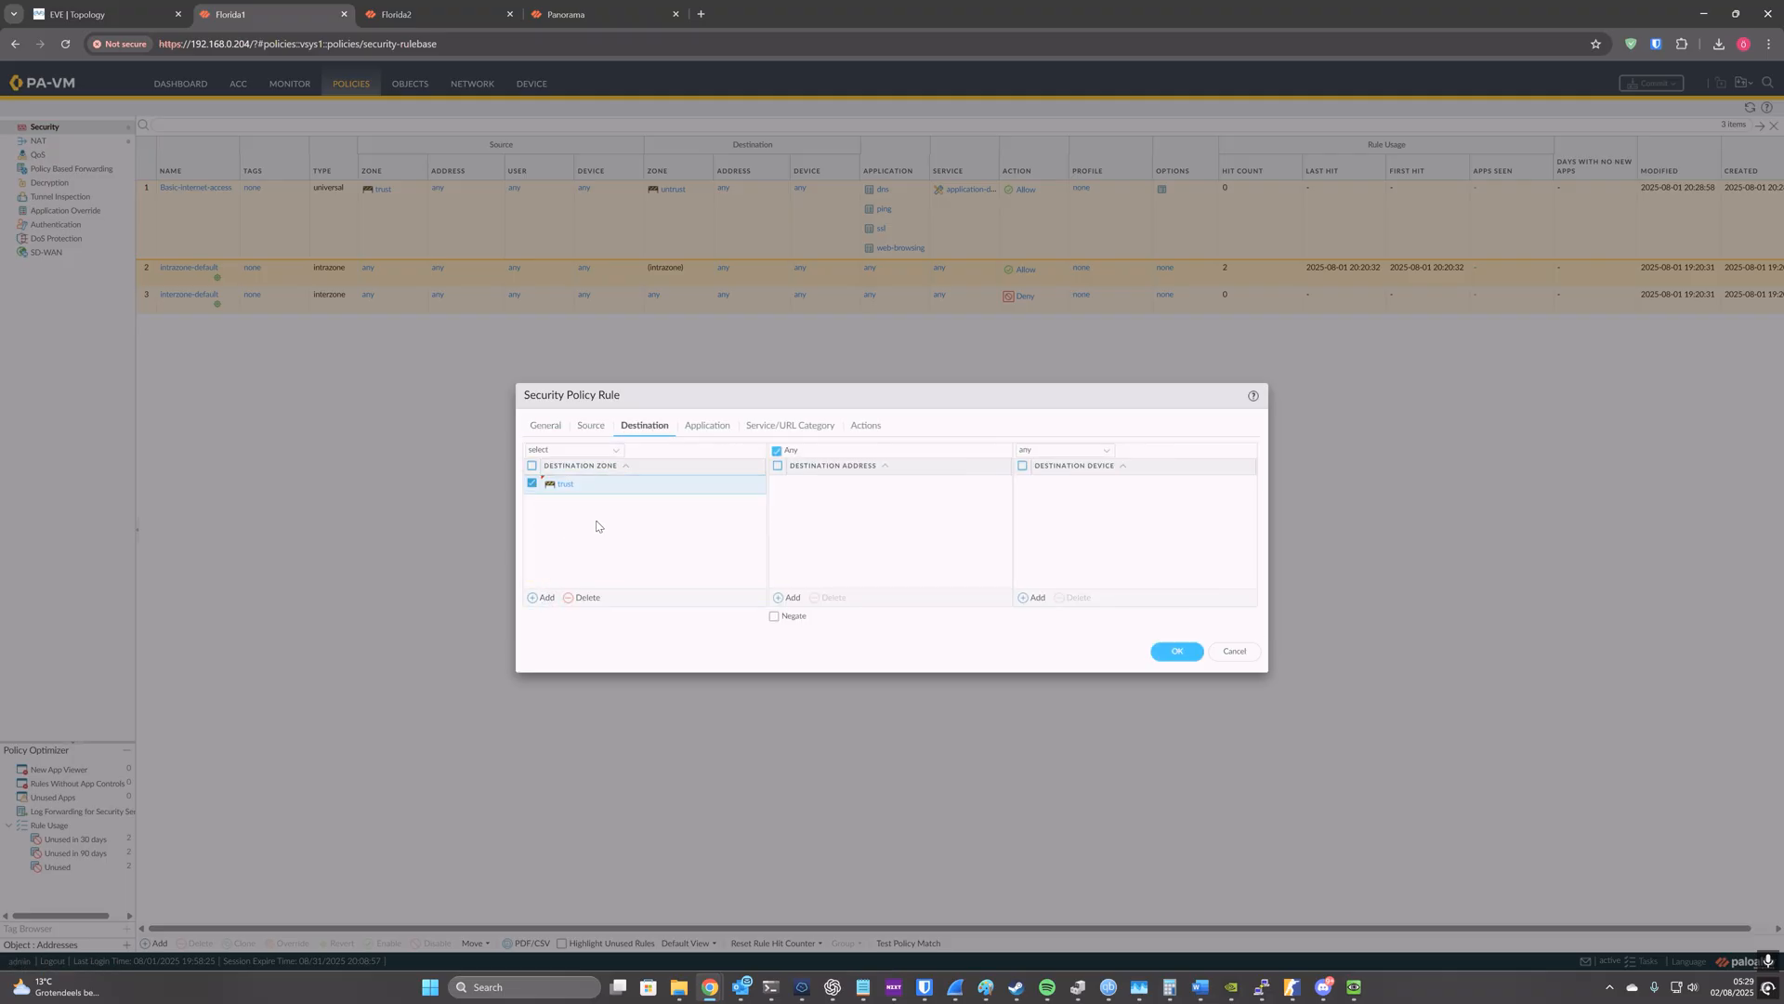
{"action": "left_click", "coordinate": [1176, 651]}
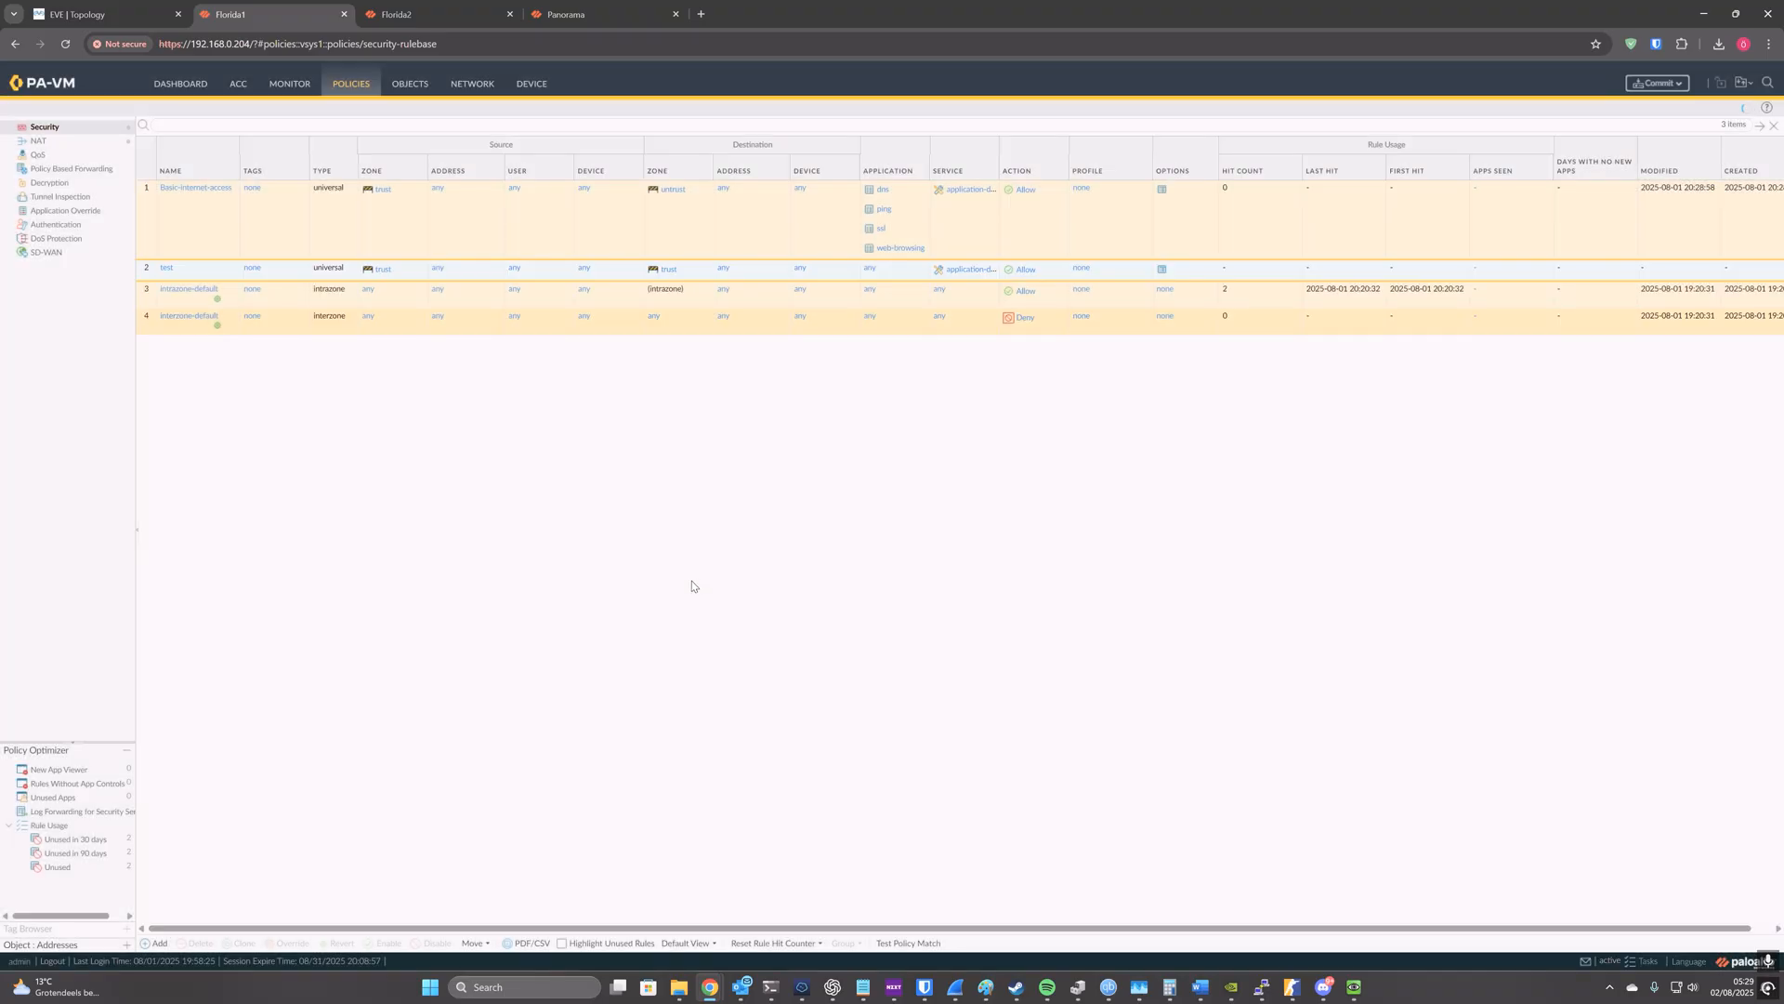
Step: Compare the test rule with the other security rules, and revert all uncommitted changes on the Florida1 firewall
{"action": "left_click", "coordinate": [269, 326]}
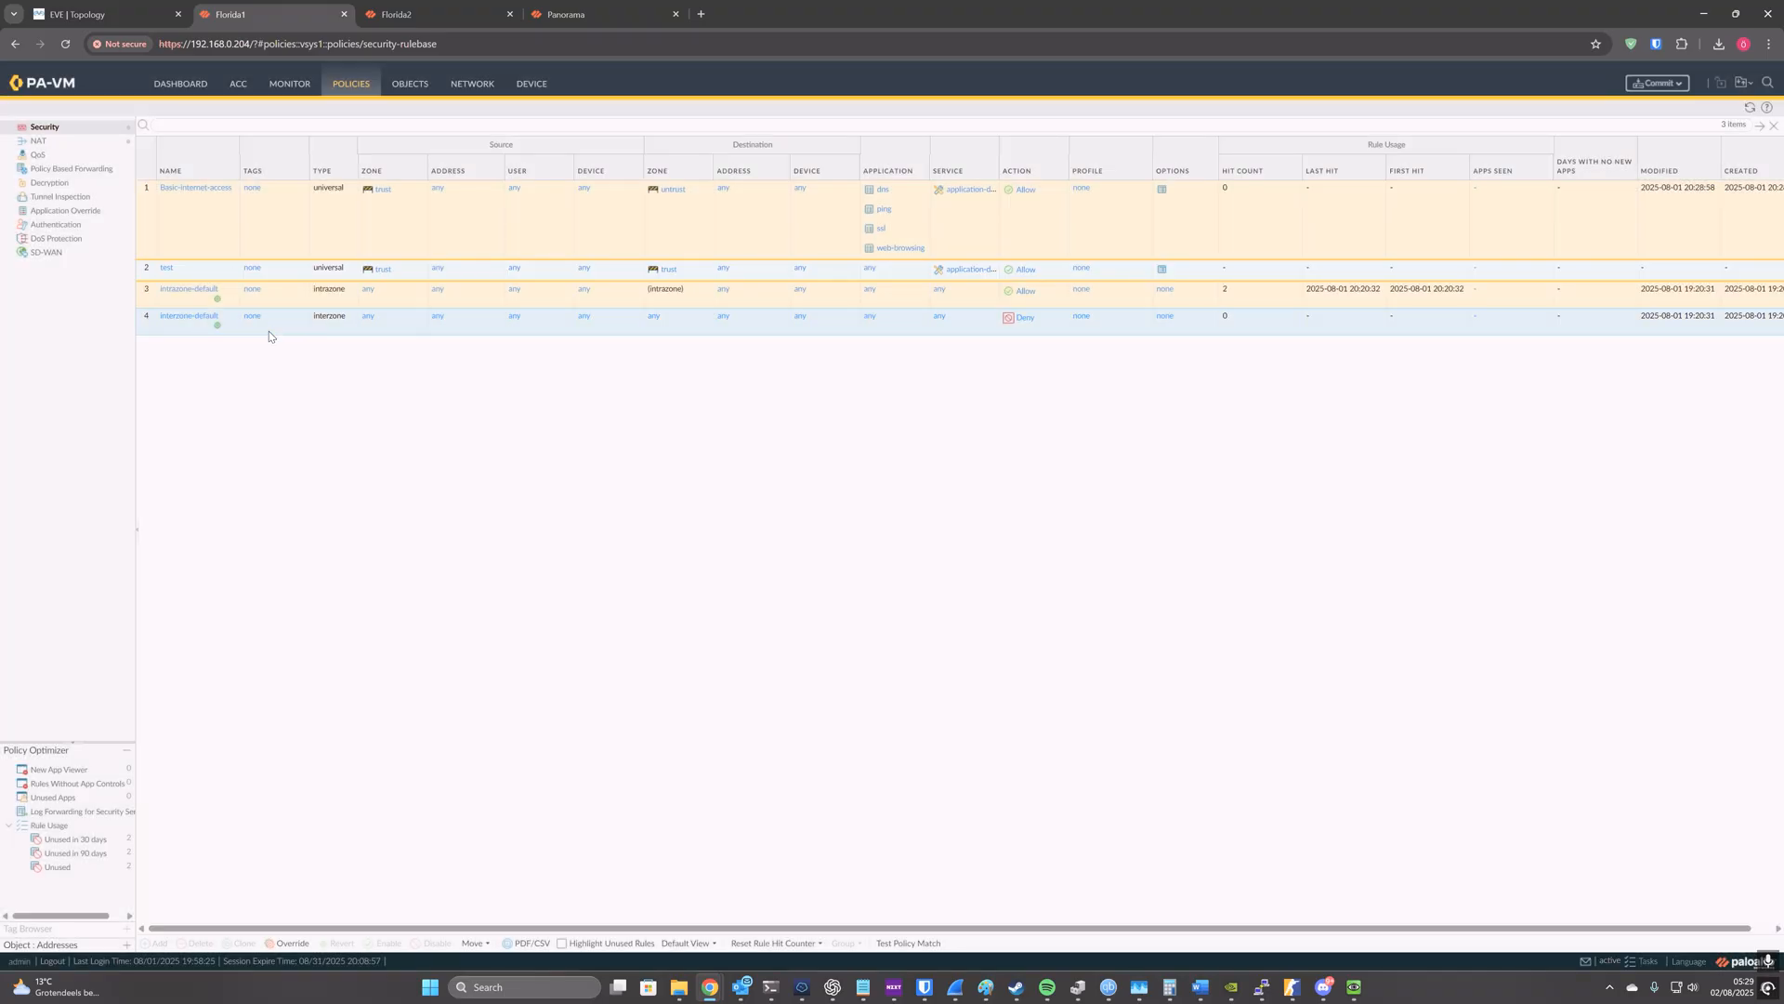
{"action": "left_click", "coordinate": [203, 275]}
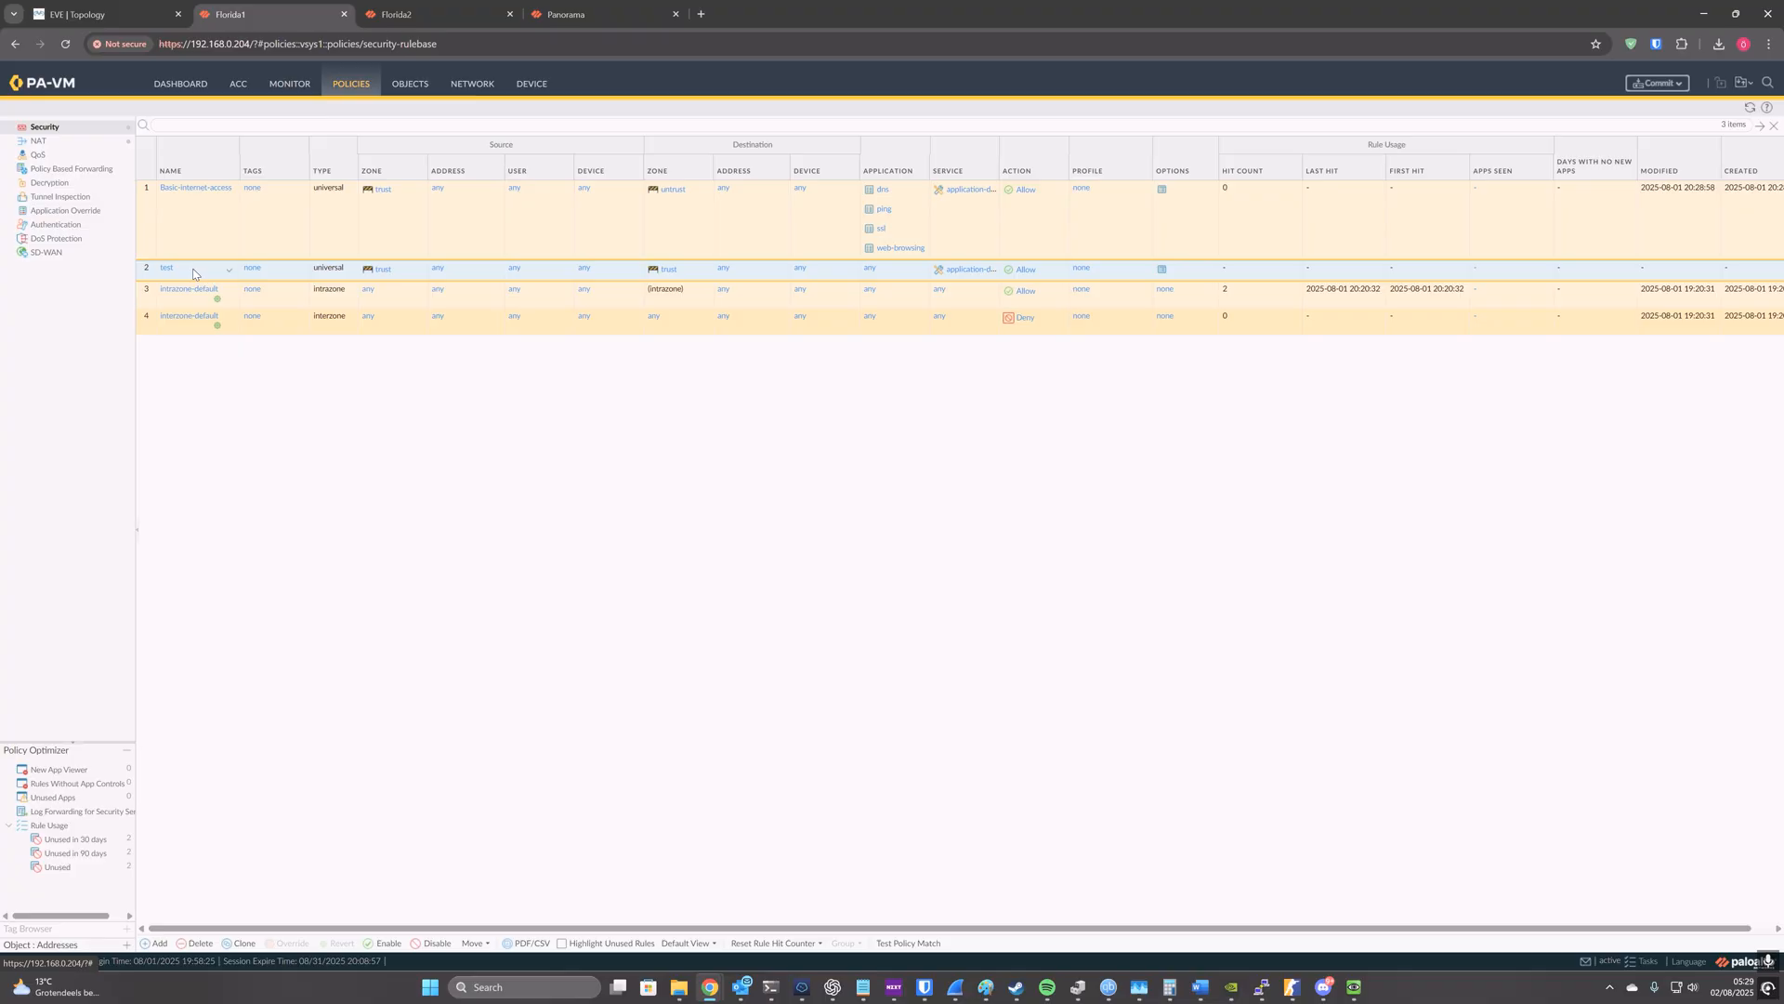
{"action": "left_click", "coordinate": [220, 219]}
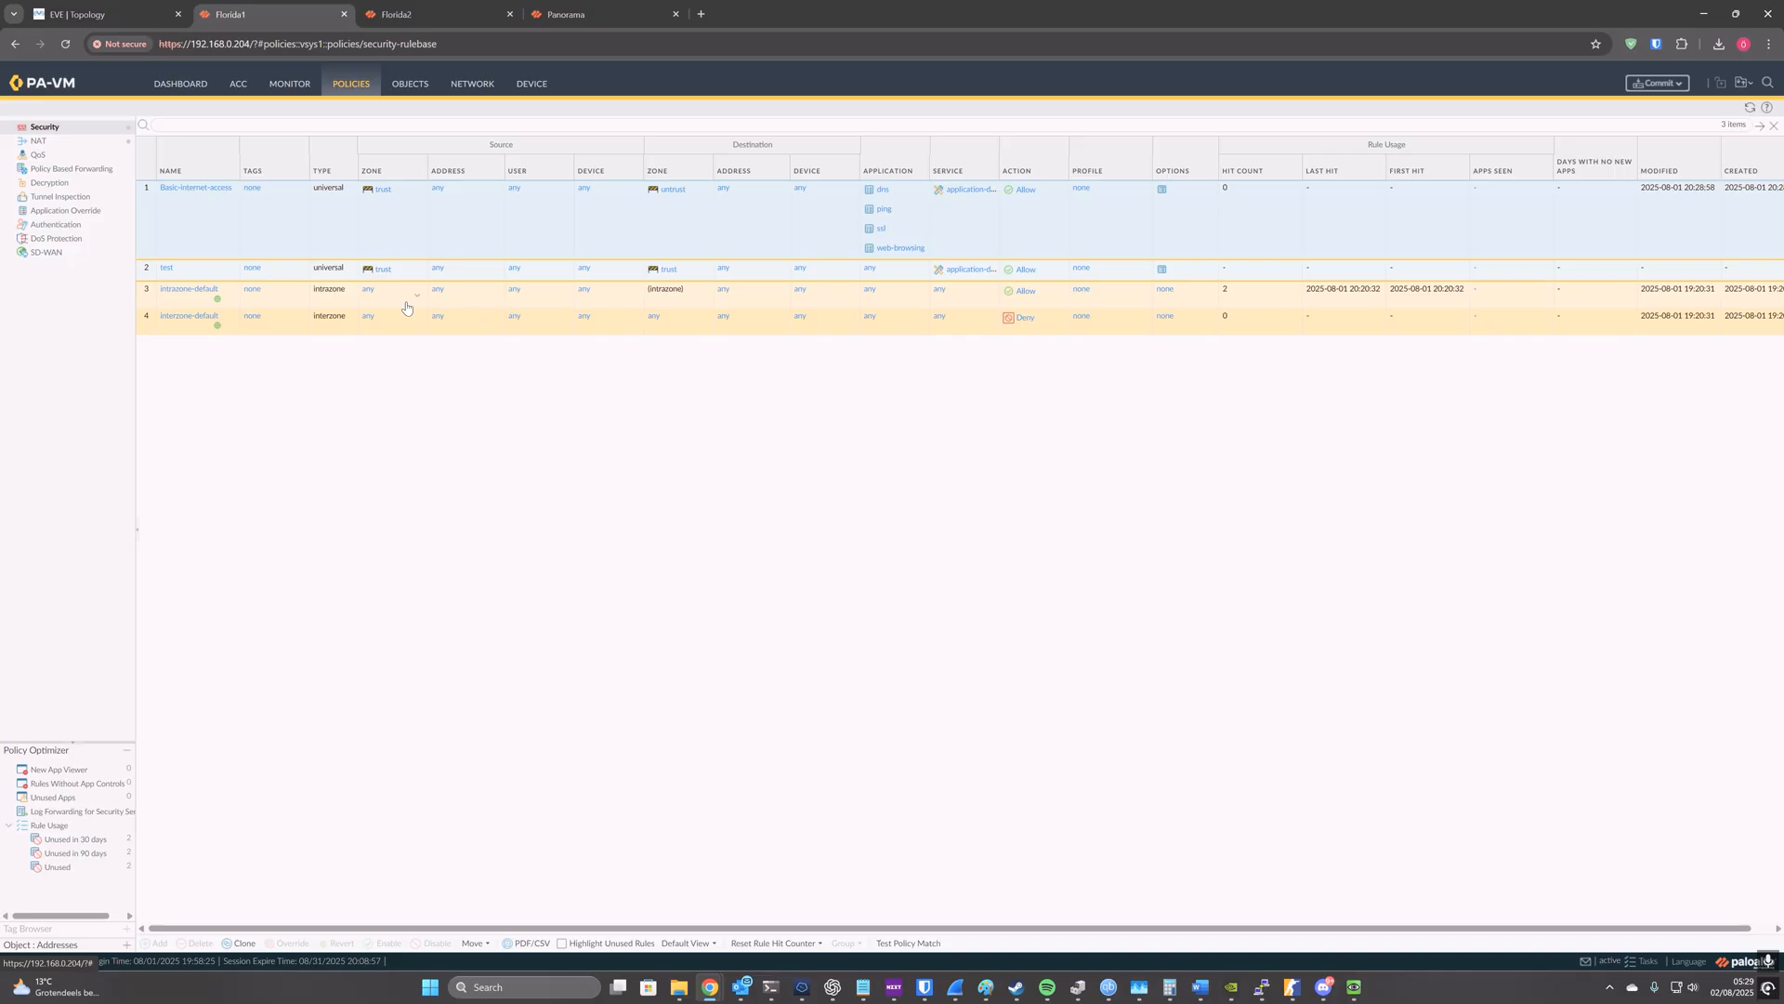
{"action": "left_click", "coordinate": [209, 274]}
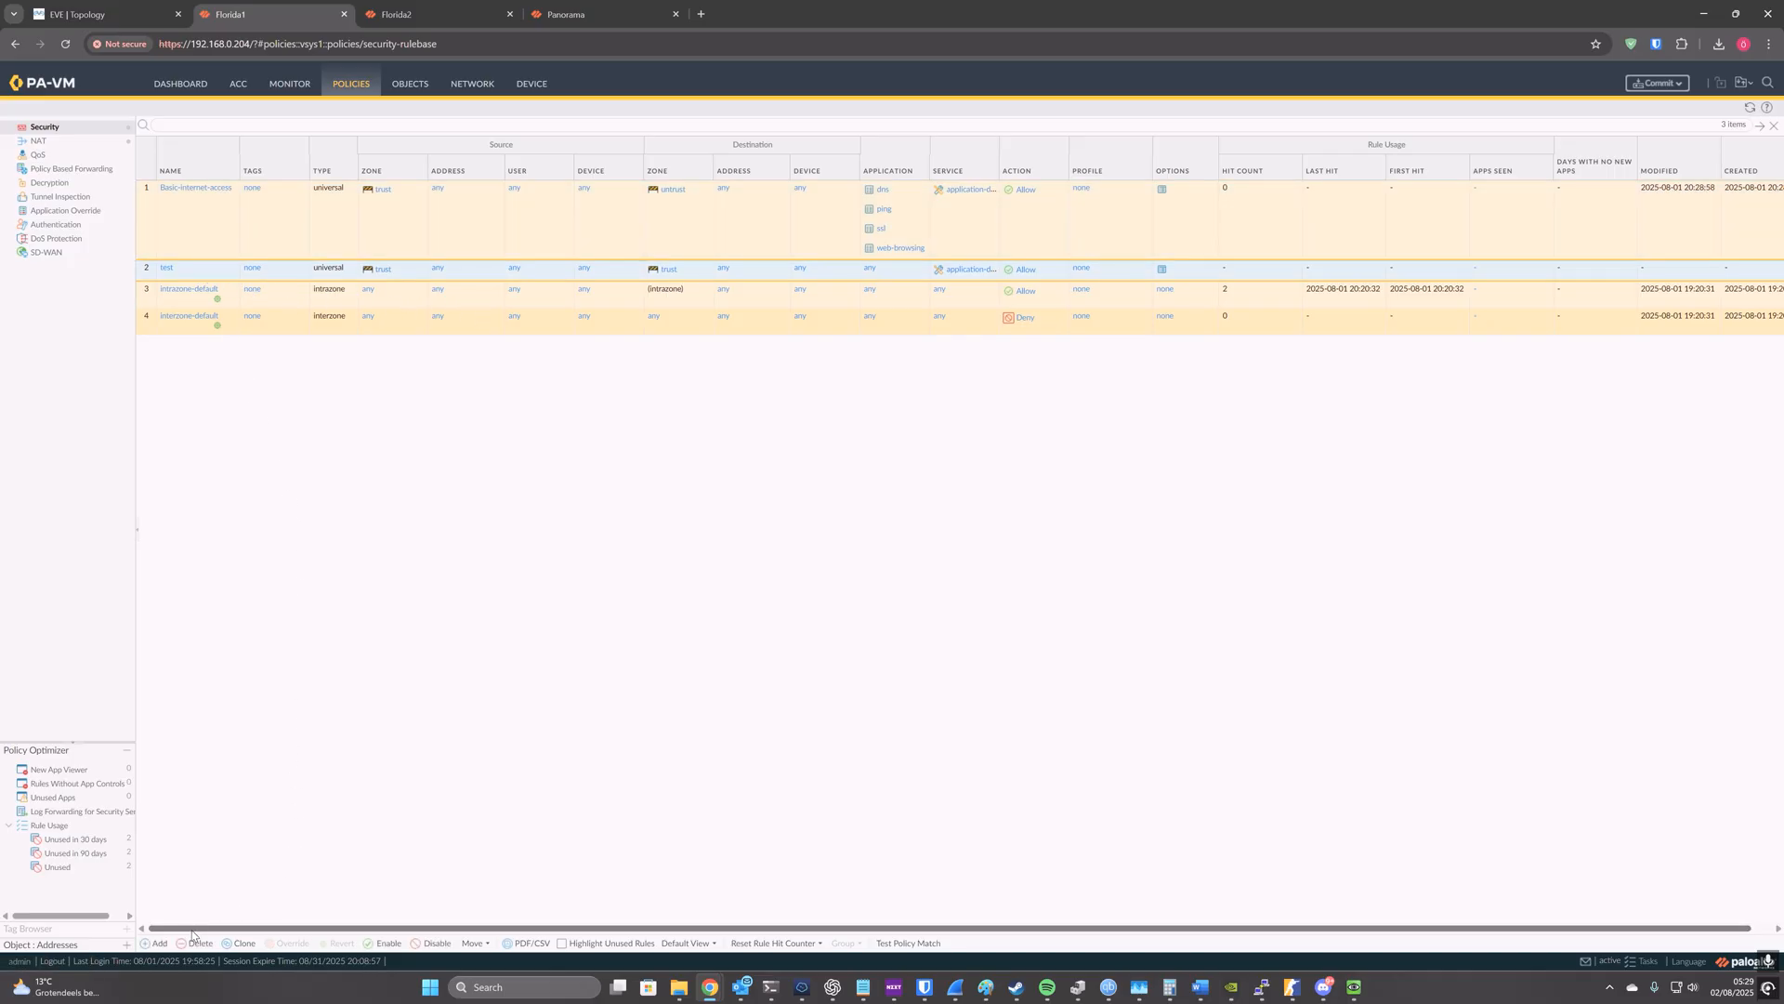
{"action": "left_click", "coordinate": [1743, 83]}
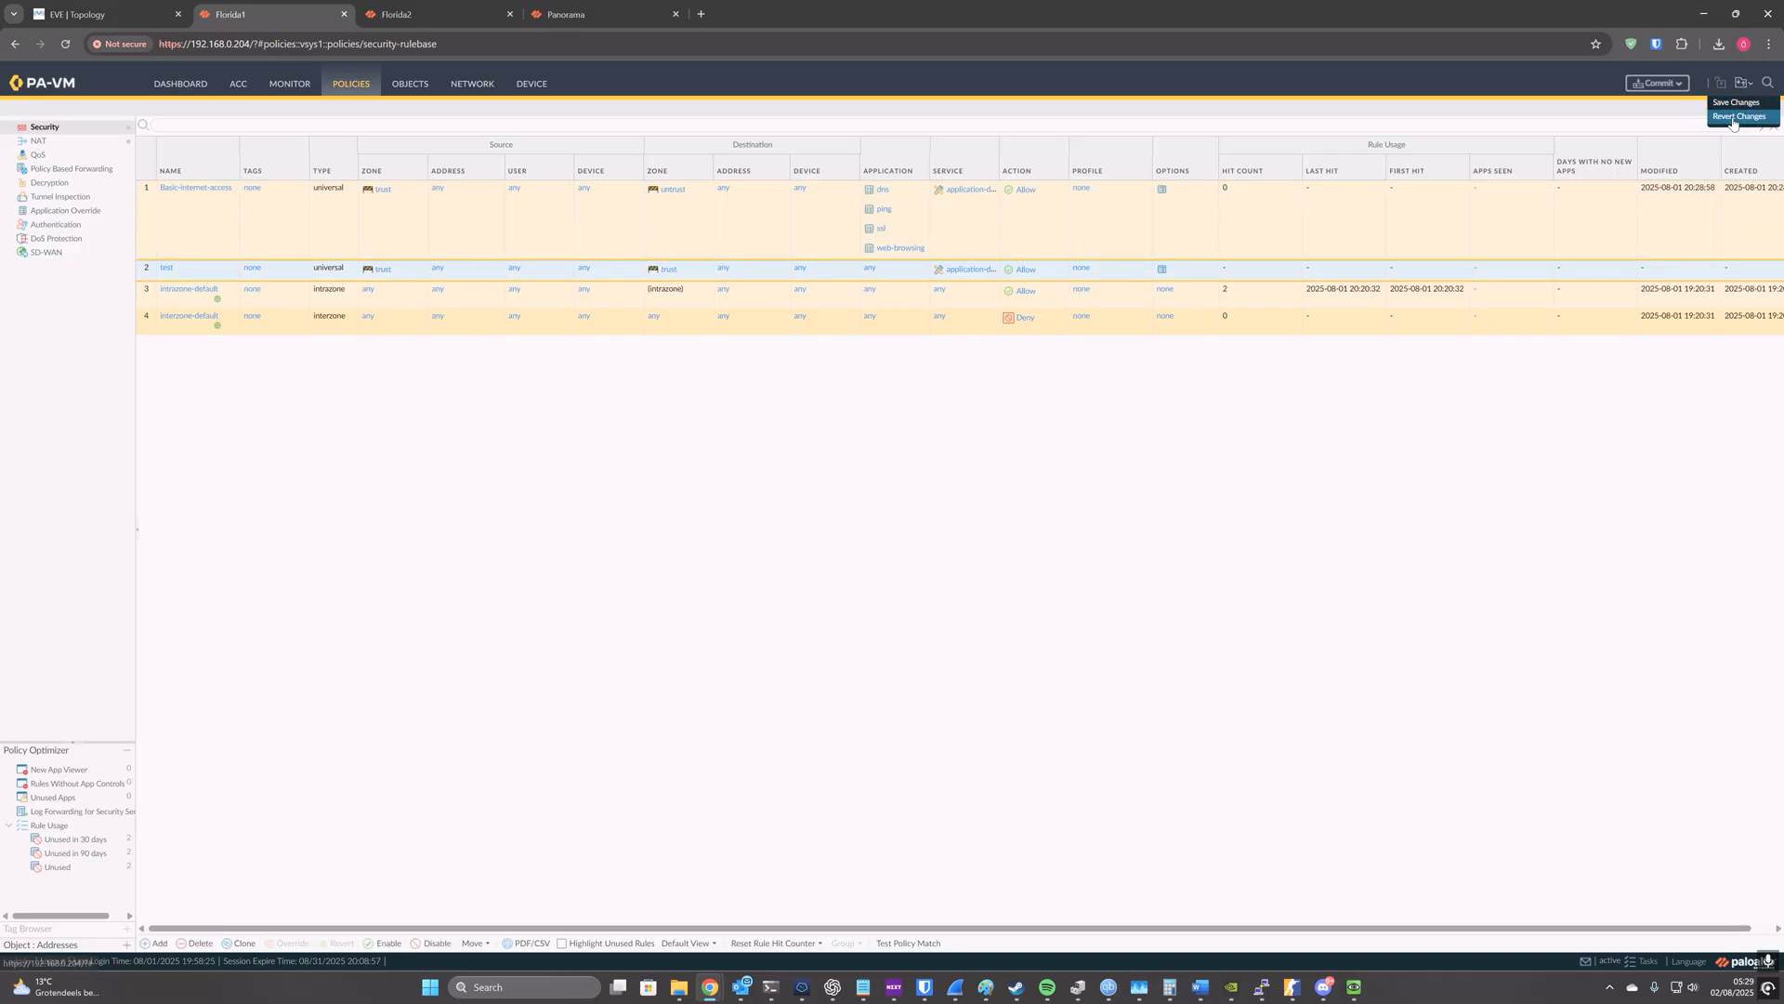
{"action": "left_click", "coordinate": [1740, 105]}
{"action": "left_click", "coordinate": [1012, 686]}
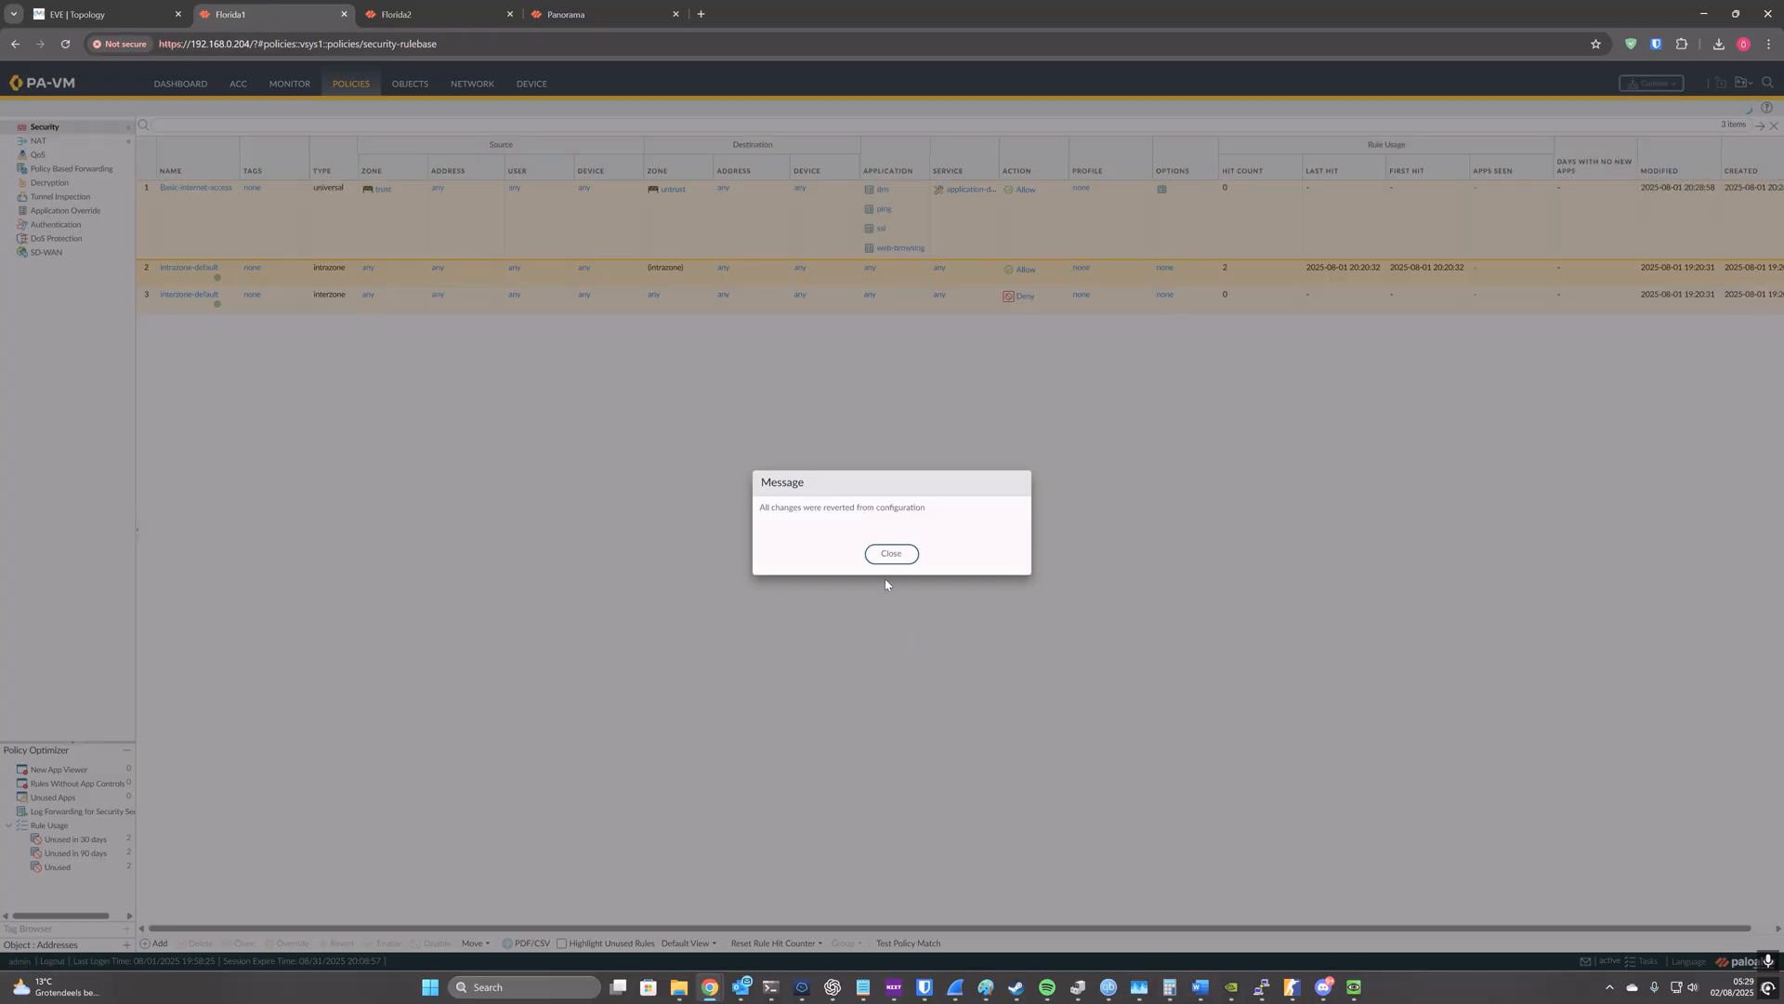
{"action": "left_click", "coordinate": [892, 556]}
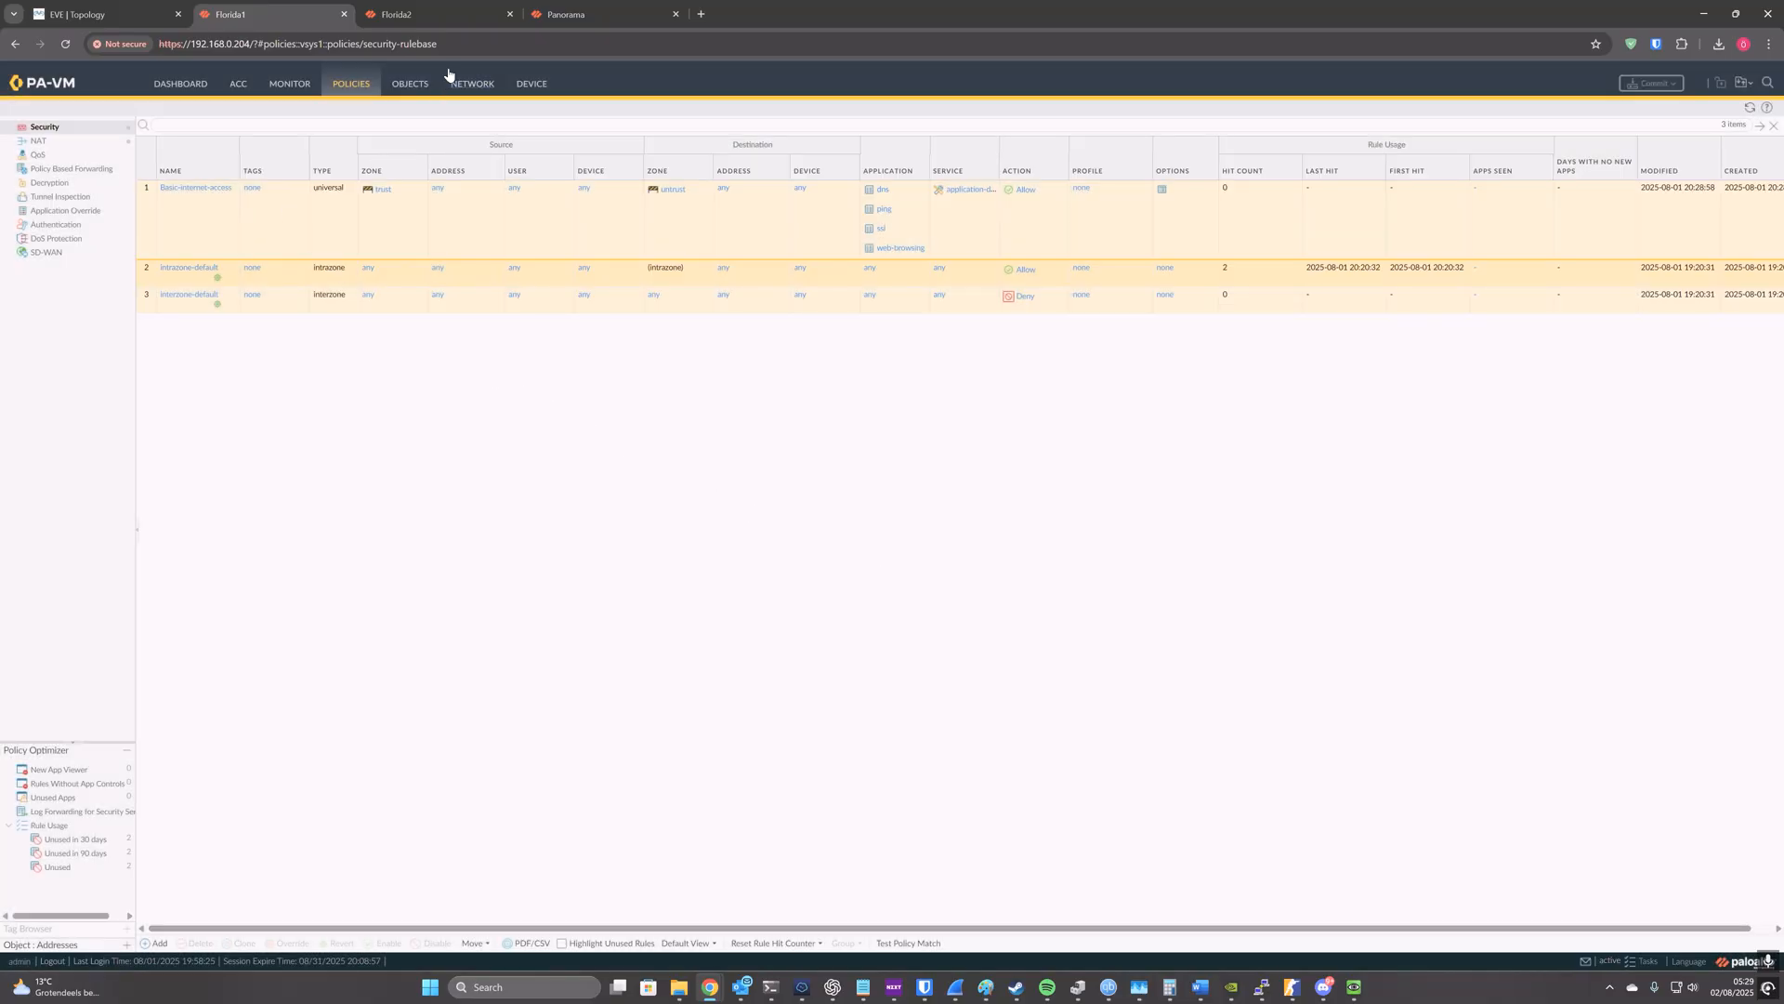
Step: Return to Panorama, close the task list, and review the security pre rules of the Florida1 and Florida2 device groups
{"action": "left_click", "coordinate": [566, 7]}
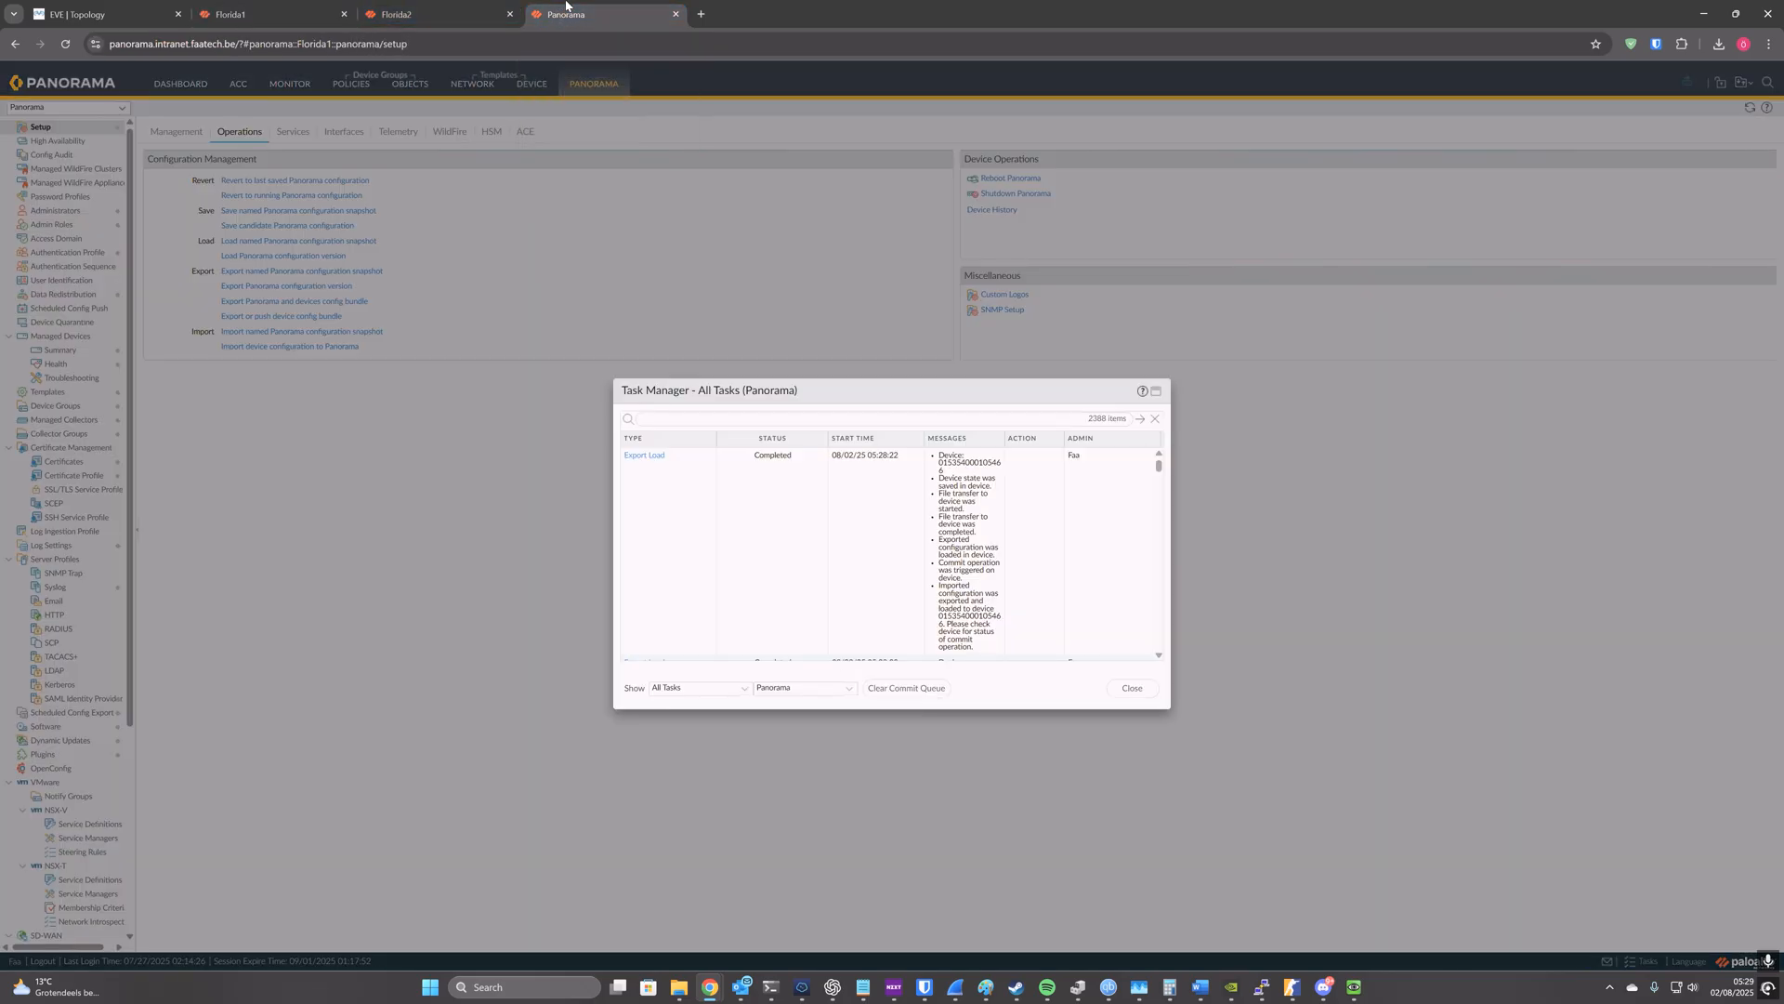
{"action": "left_click", "coordinate": [1132, 688]}
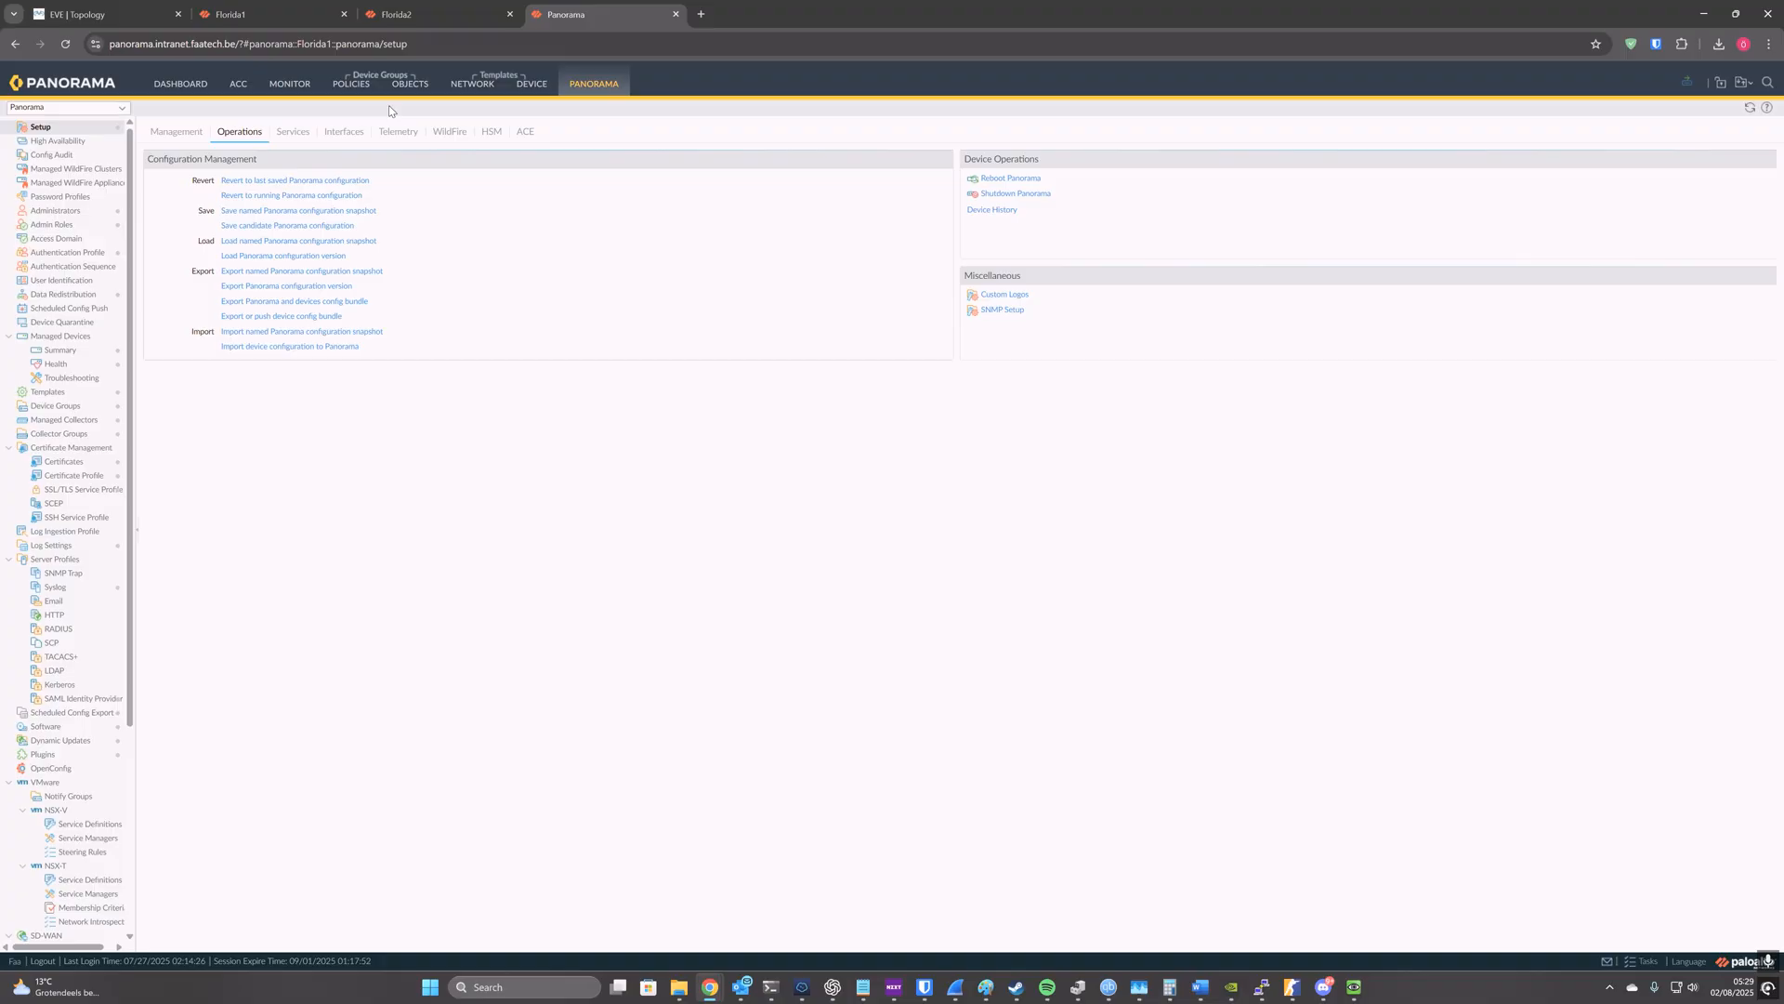
{"action": "left_click", "coordinate": [360, 90]}
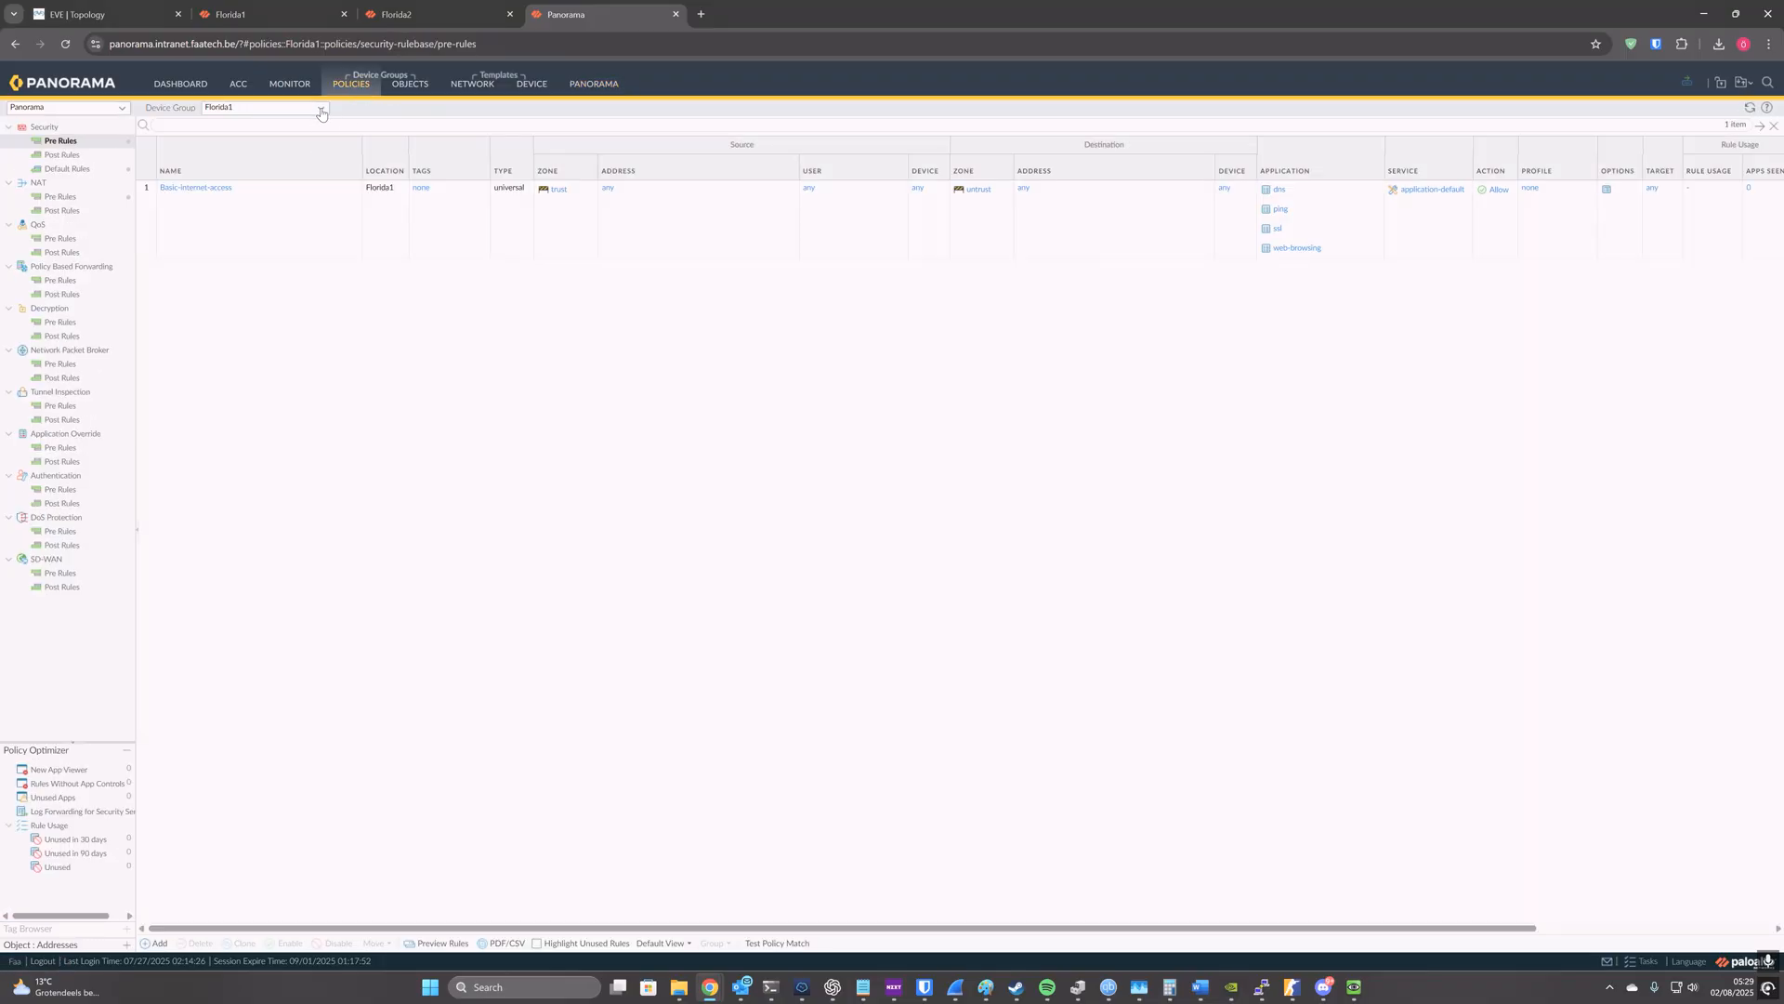
{"action": "left_click", "coordinate": [320, 107]}
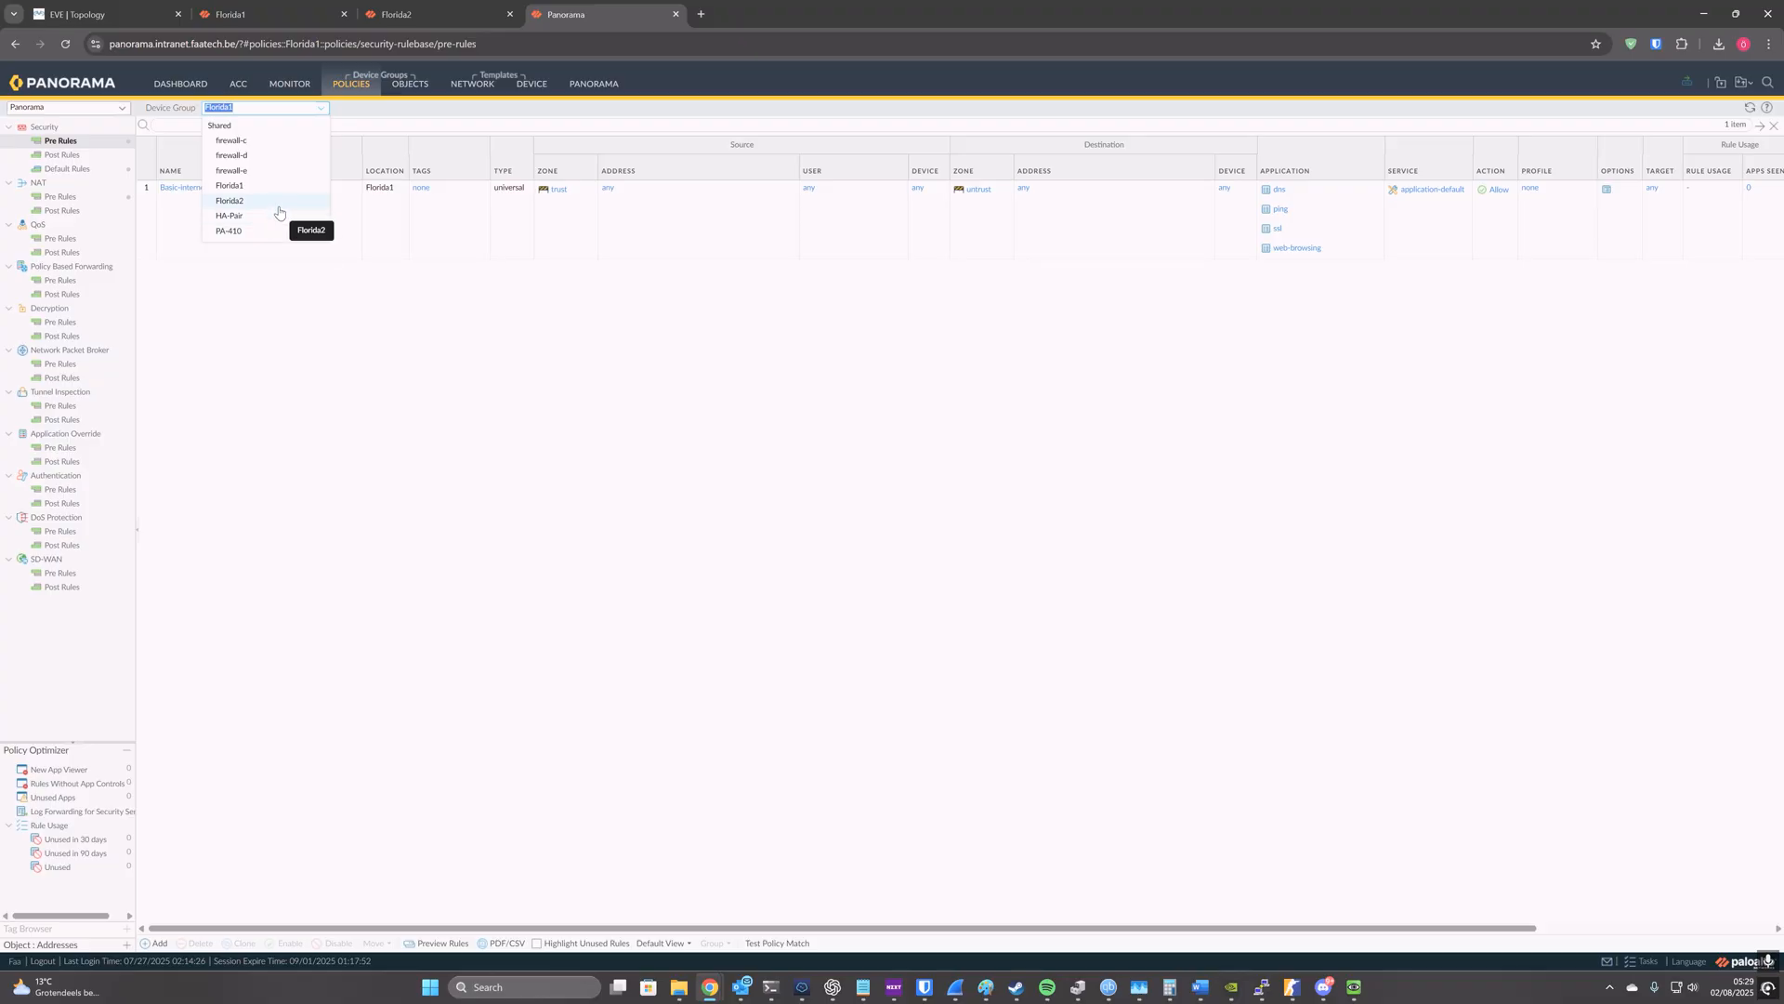
{"action": "left_click", "coordinate": [246, 201]}
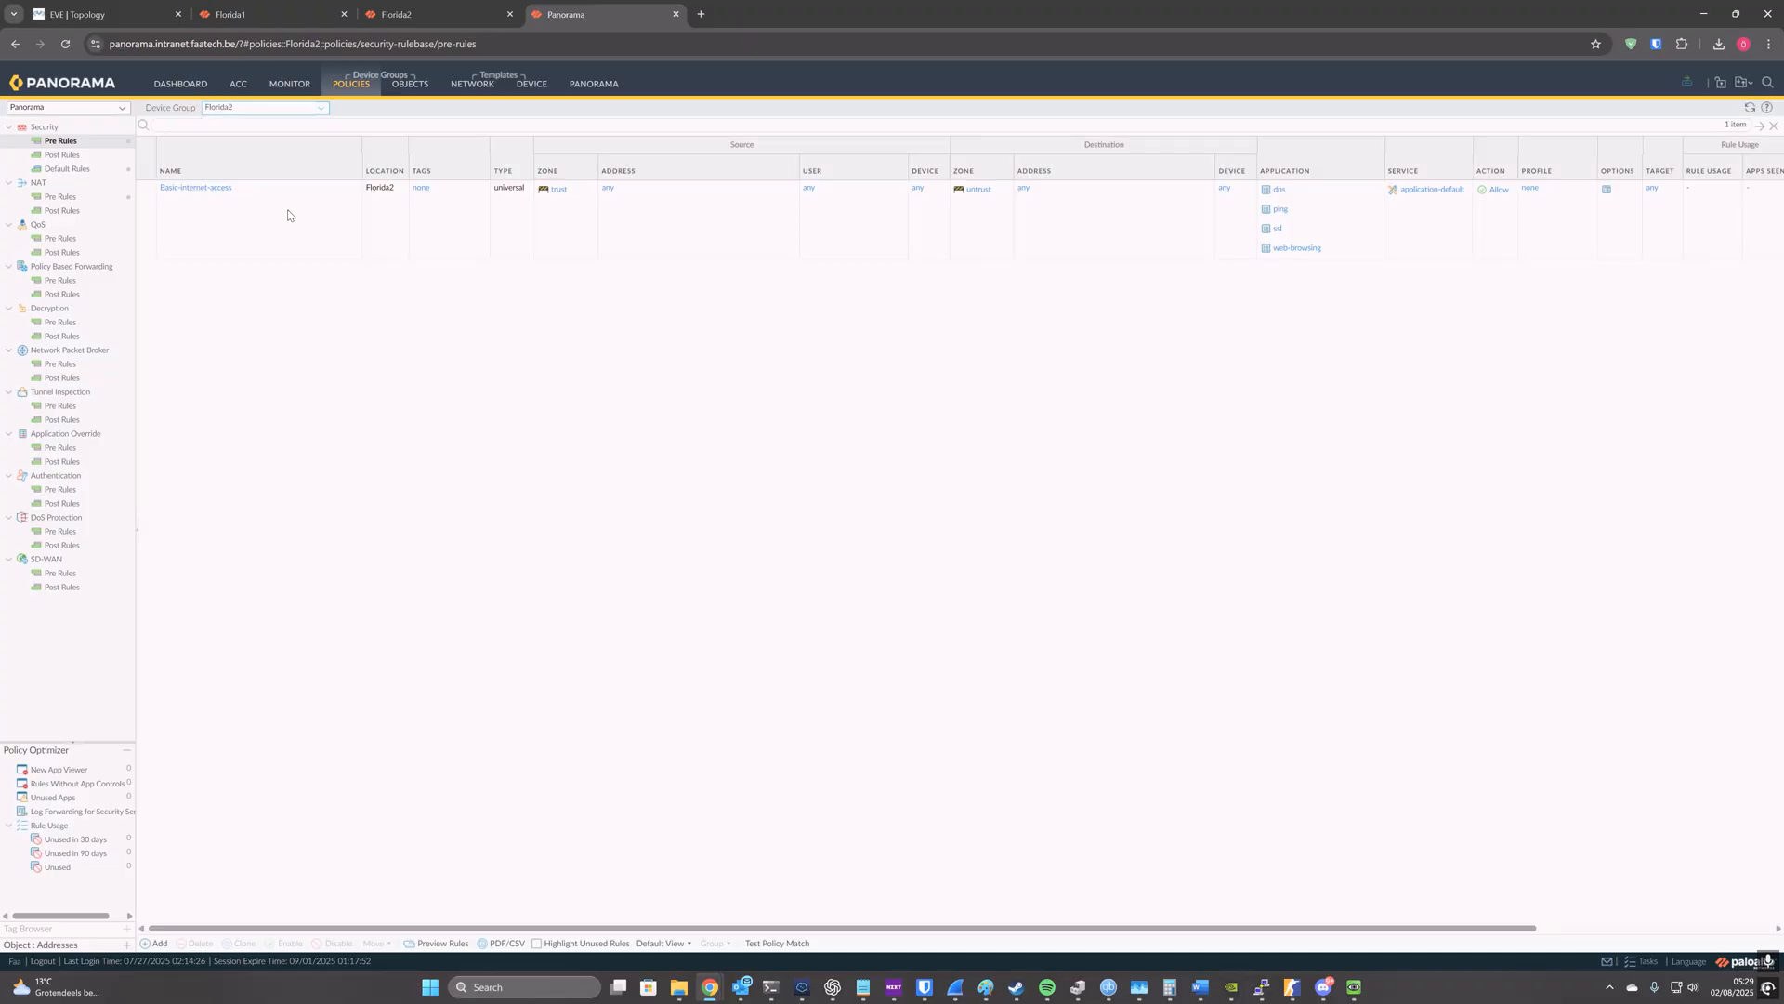
{"action": "left_click", "coordinate": [287, 214]}
{"action": "left_click", "coordinate": [325, 109]}
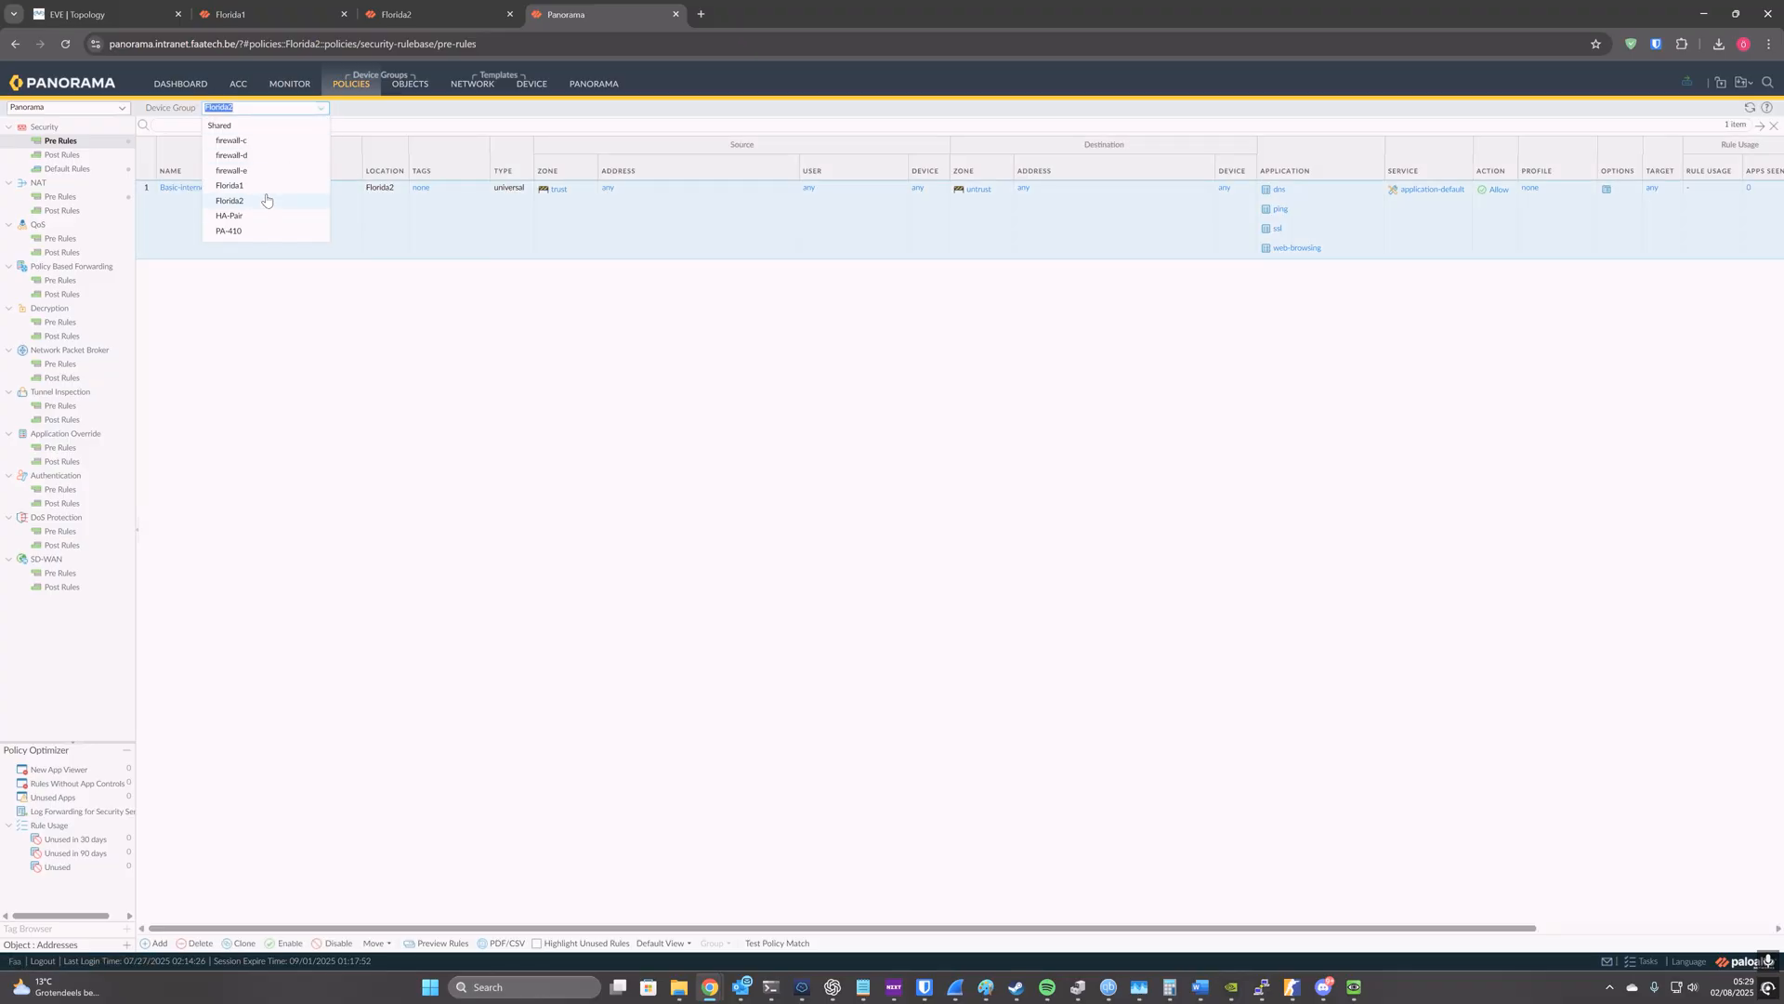
{"action": "left_click", "coordinate": [296, 203]}
Step: Compare the Ethernet interfaces of the Florida1 and Florida2 templates, ending on the Florida2 template
{"action": "left_click", "coordinate": [469, 85]}
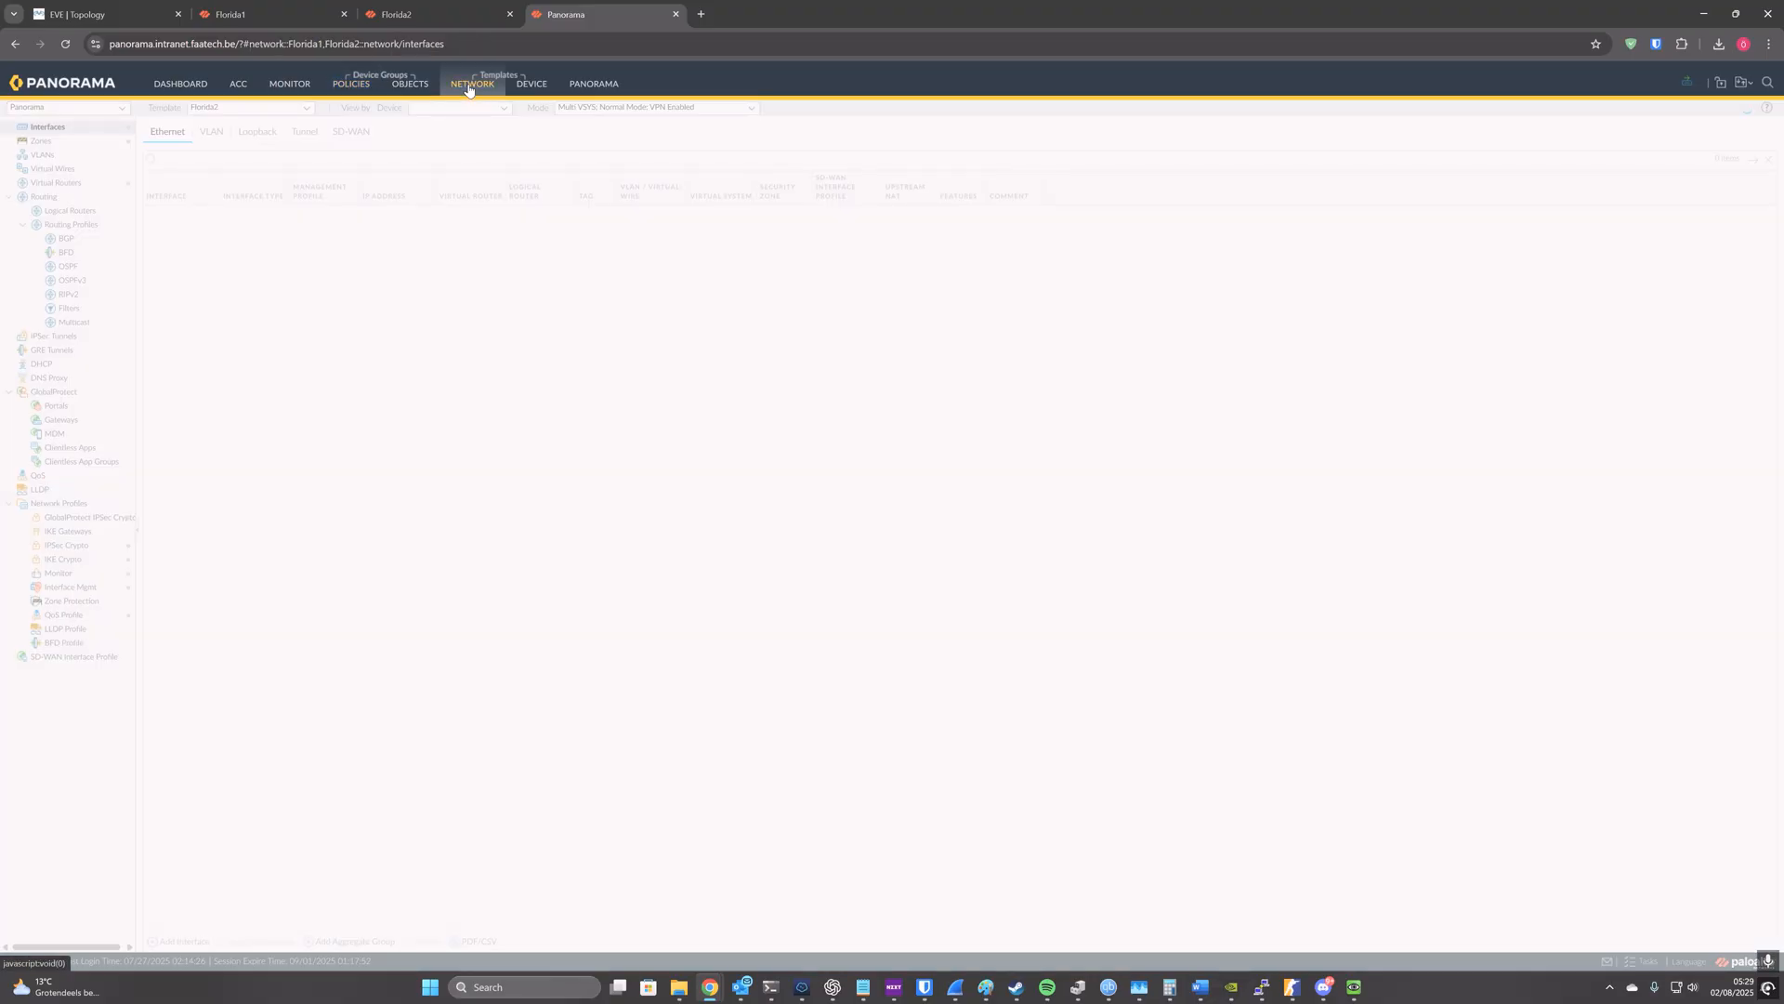
{"action": "left_click", "coordinate": [308, 108]}
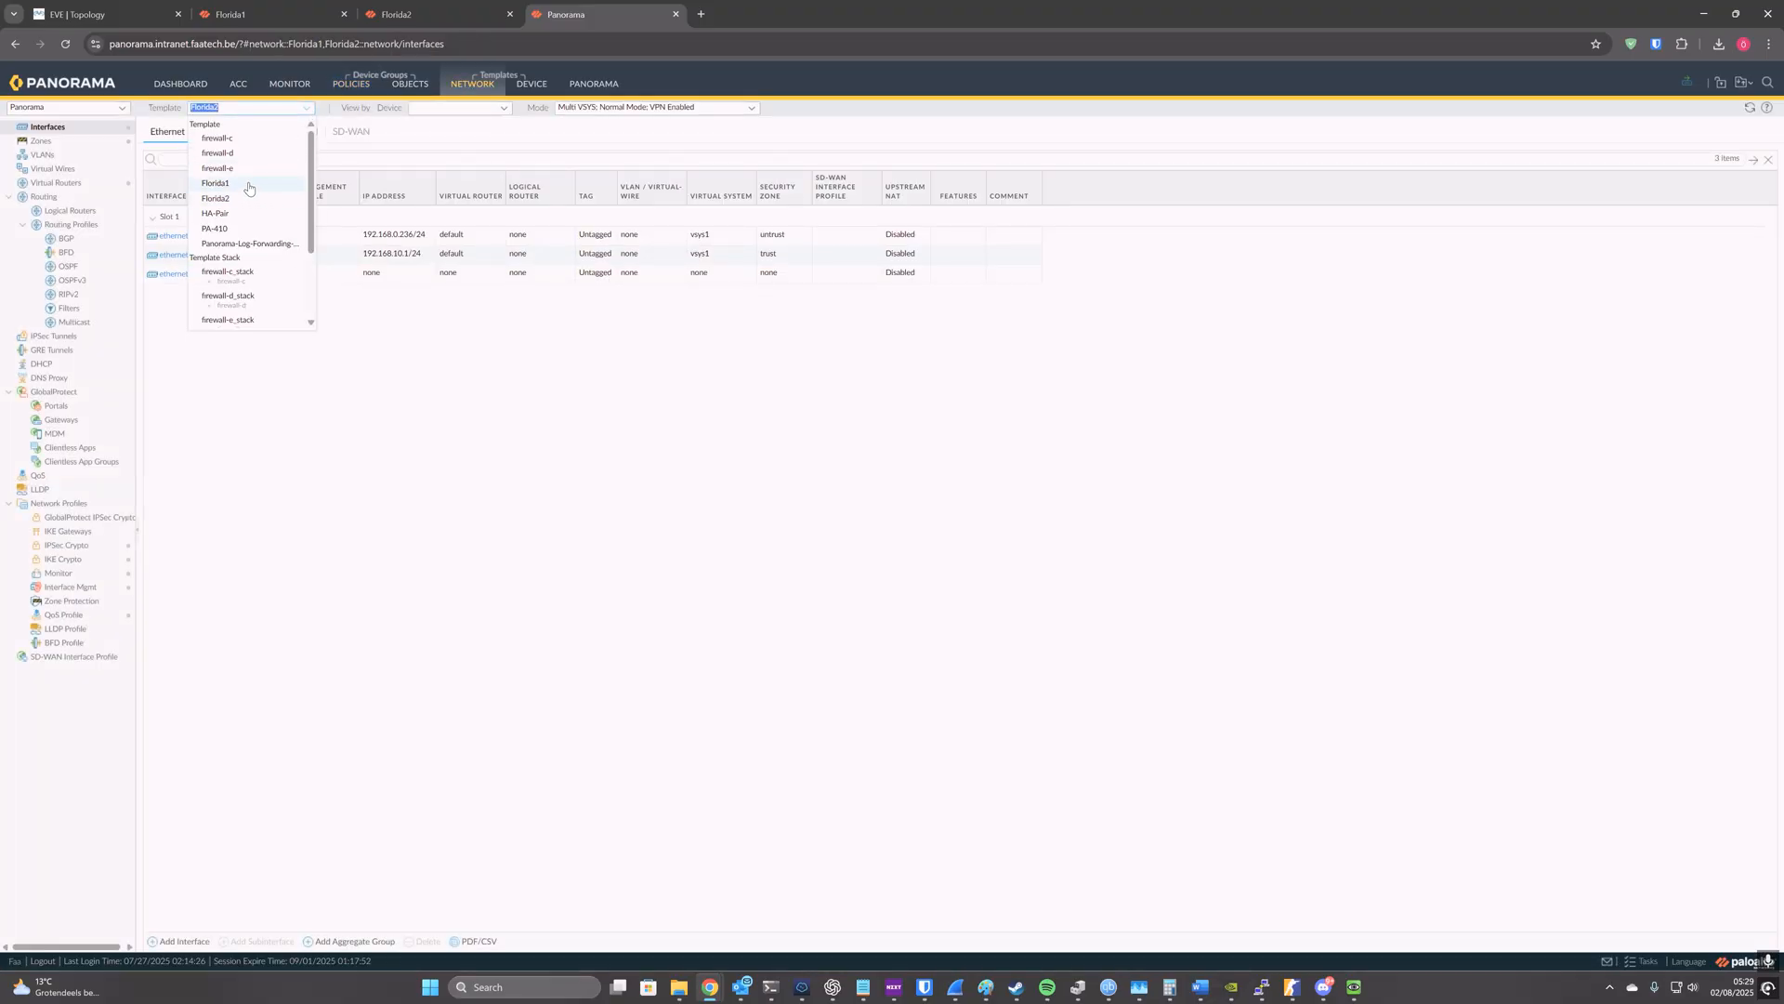
{"action": "left_click", "coordinate": [247, 190]}
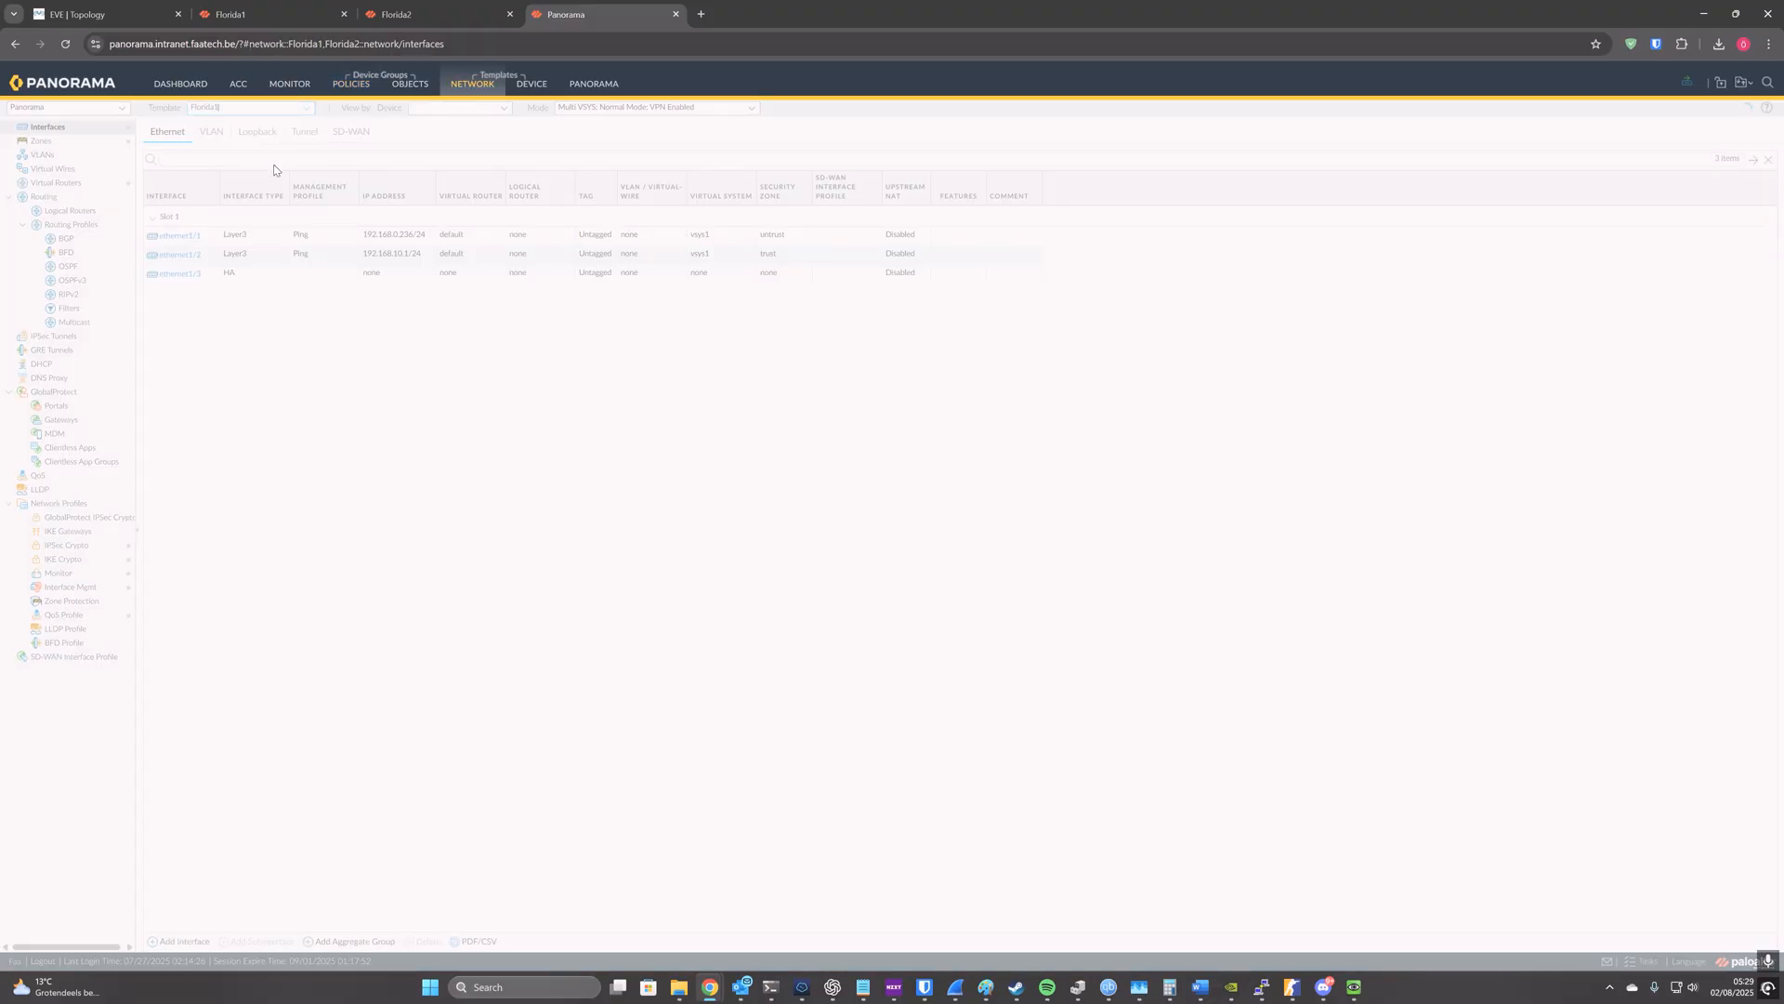
{"action": "left_click", "coordinate": [308, 109]}
{"action": "left_click", "coordinate": [249, 198]}
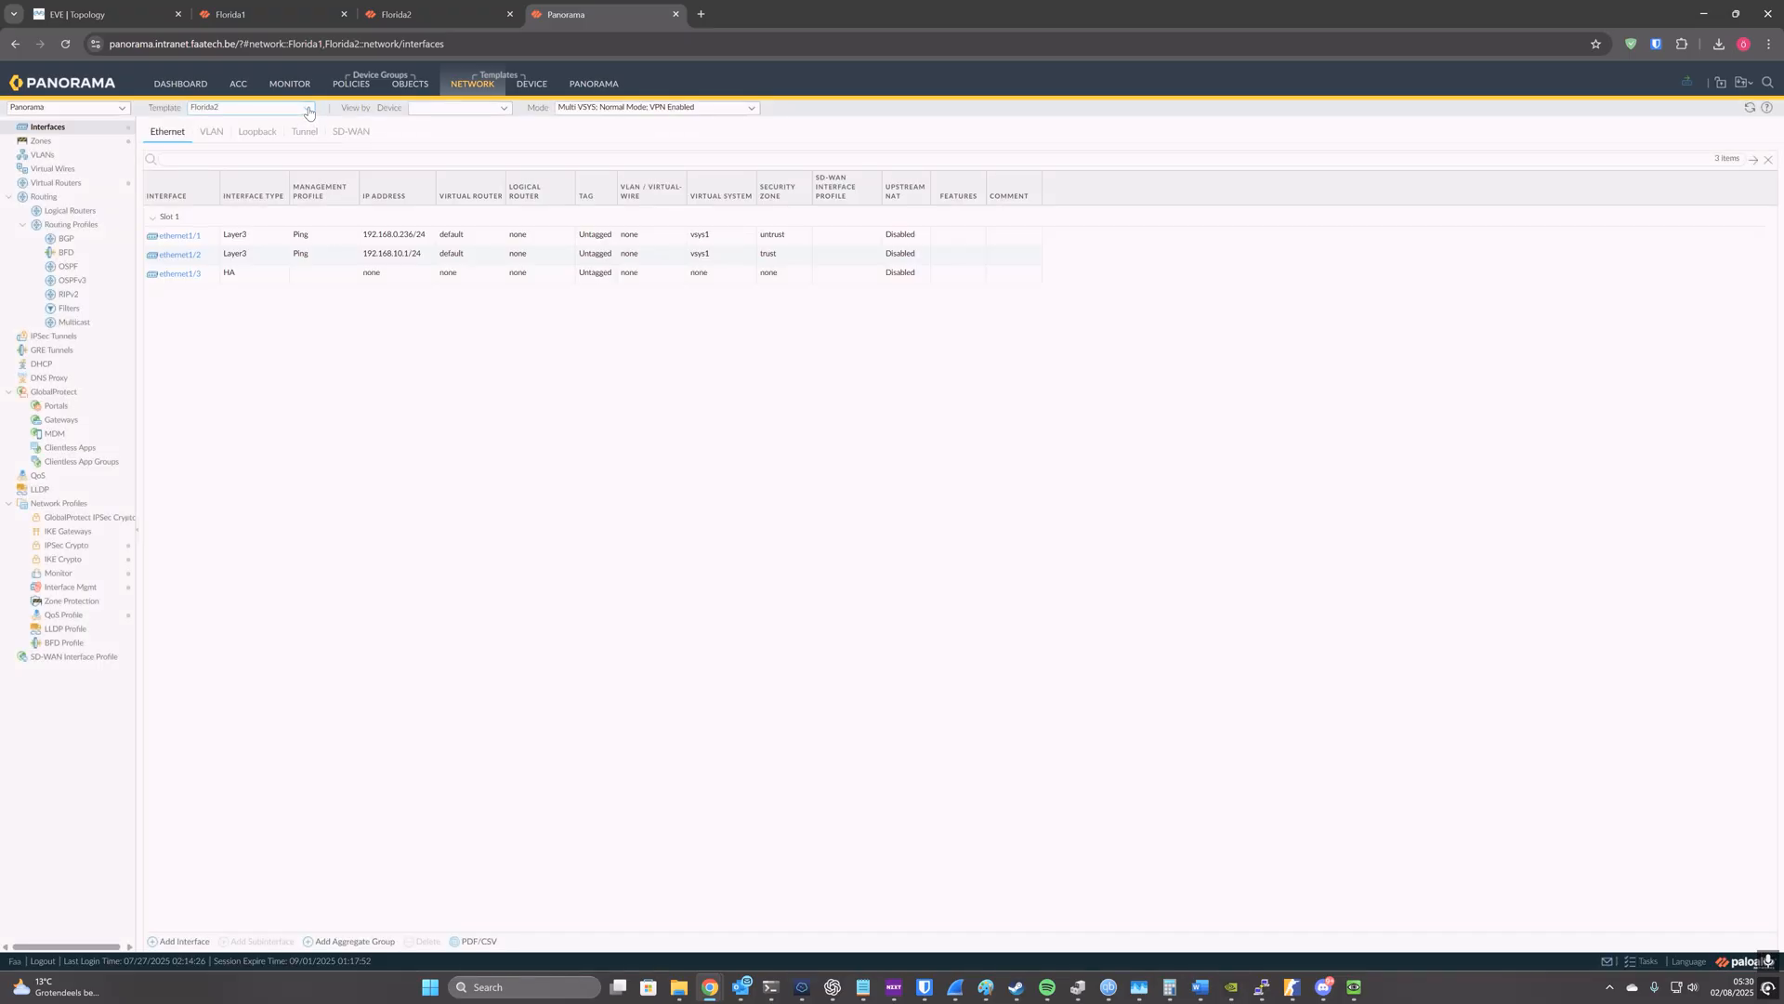
Step: In Panorama's template settings, remove the Florida2 template and firewall from Florida2_stack and set its default VSYS to None
{"action": "left_click", "coordinate": [363, 87]}
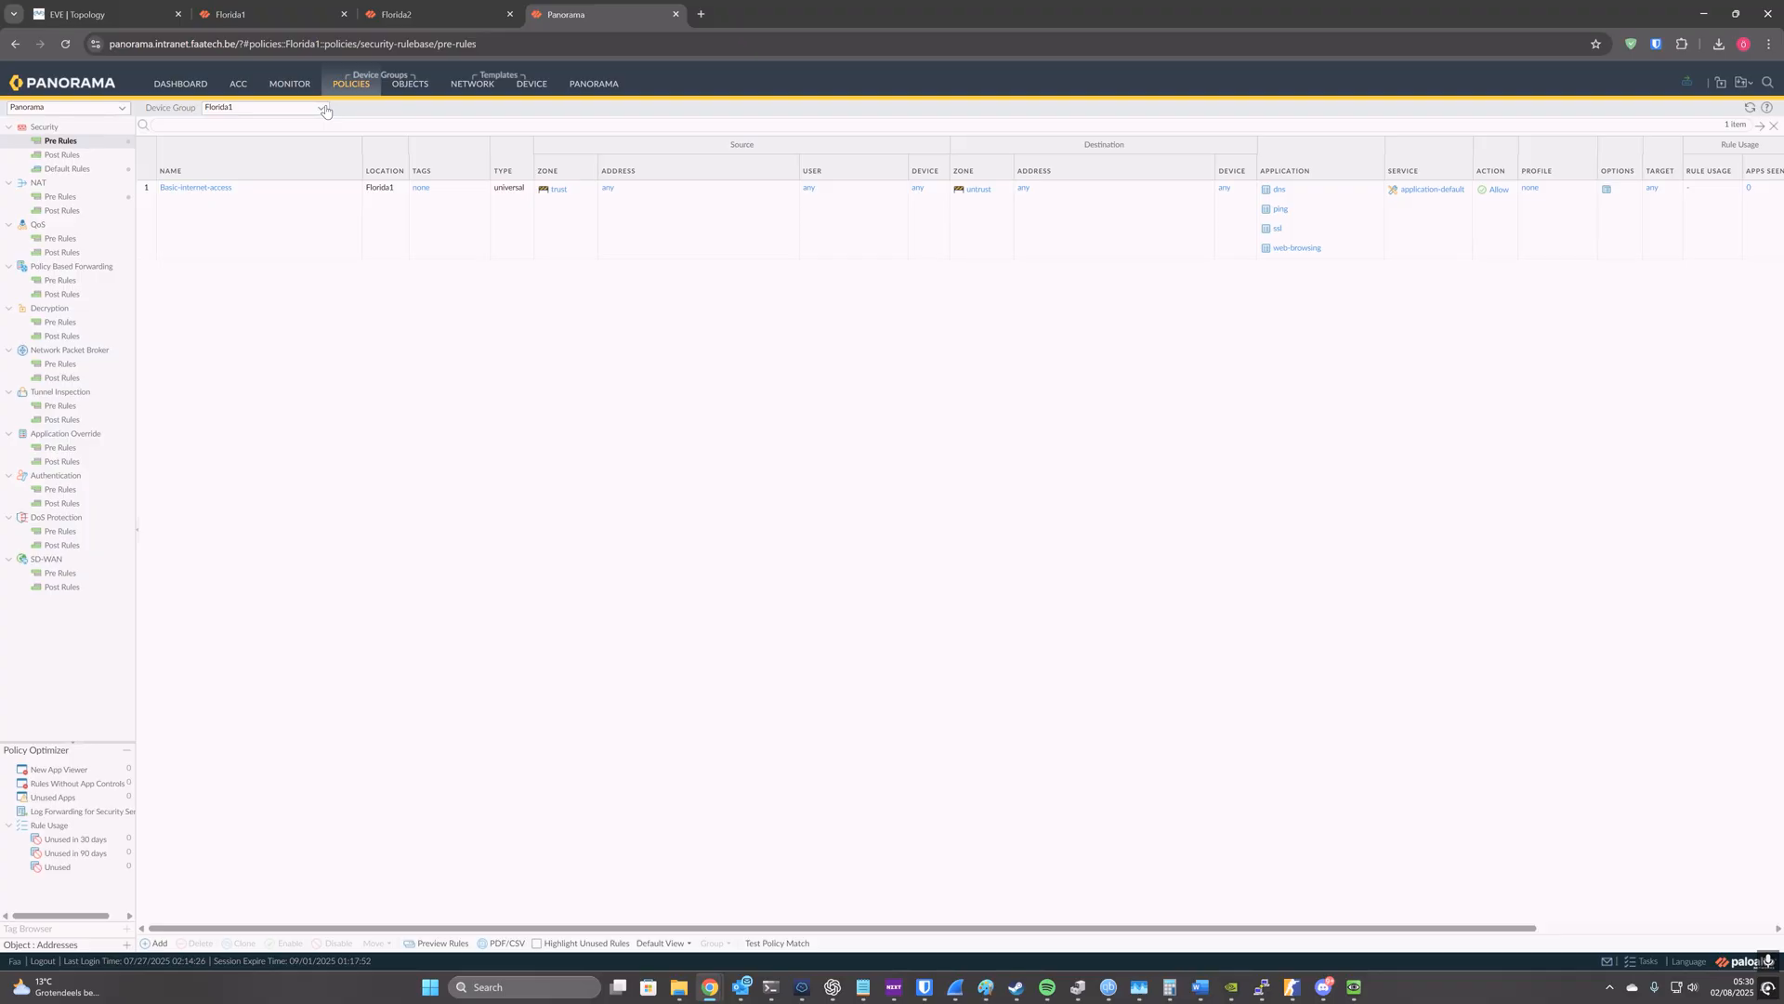
{"action": "left_click", "coordinate": [589, 81]}
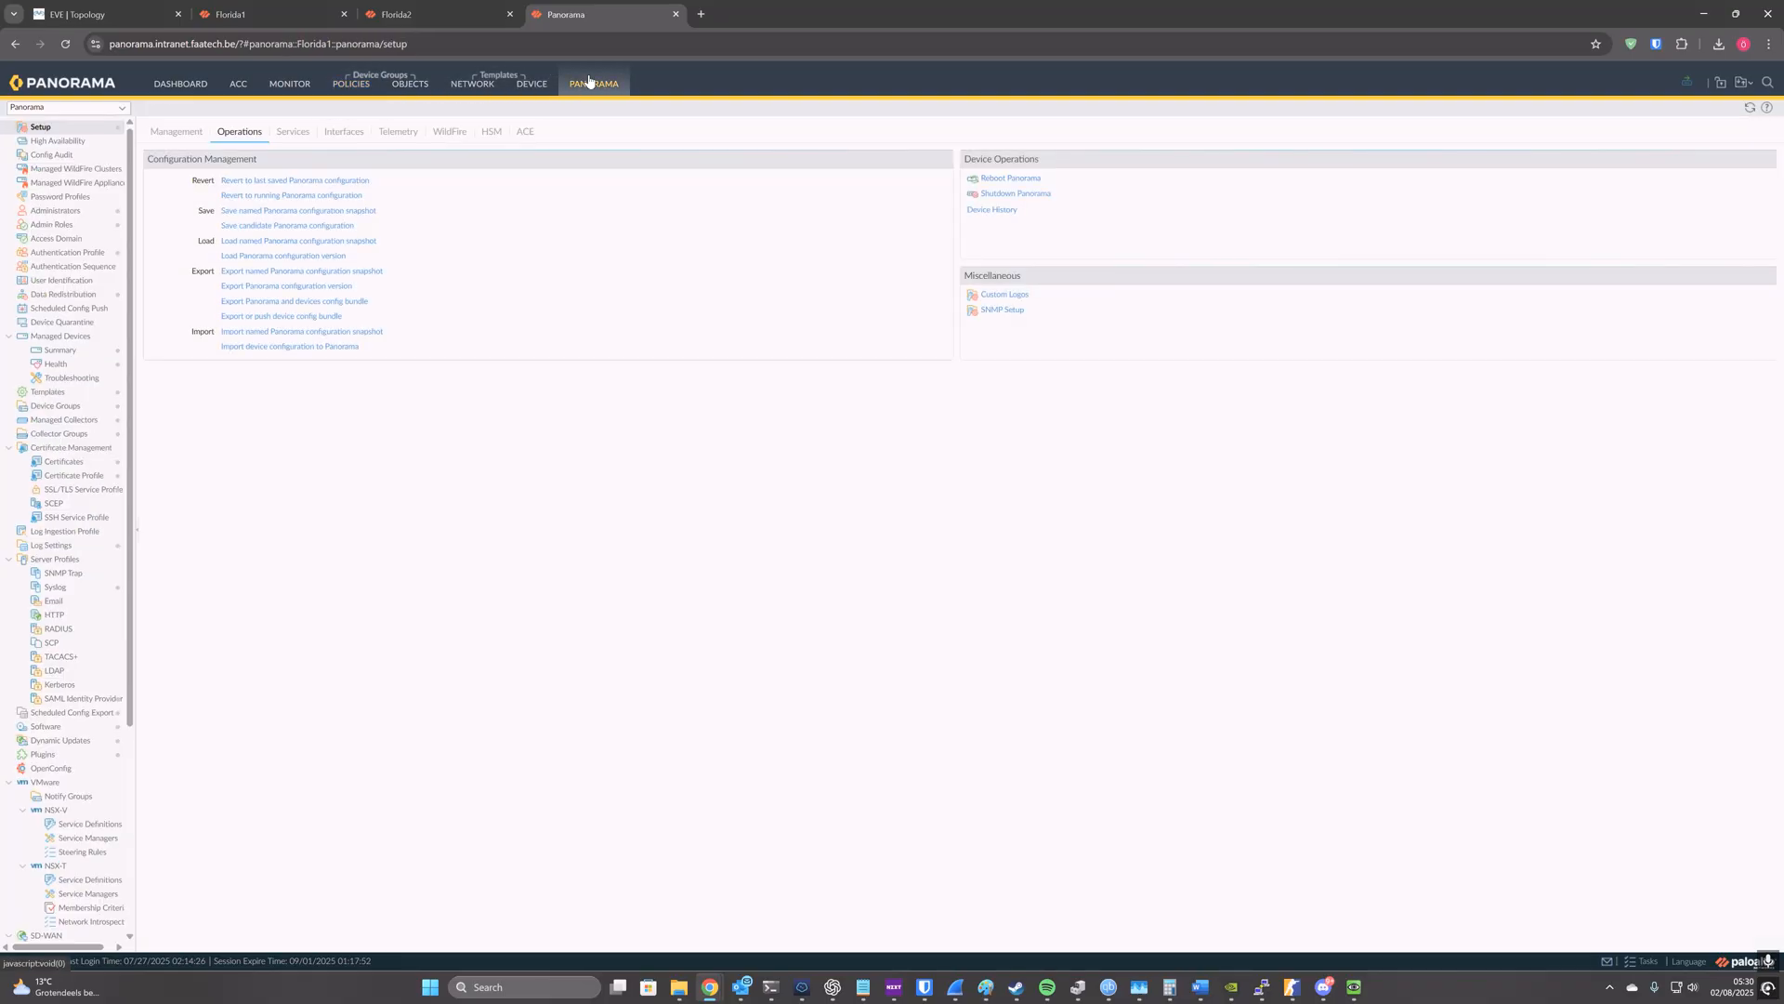
{"action": "left_click", "coordinate": [116, 393]}
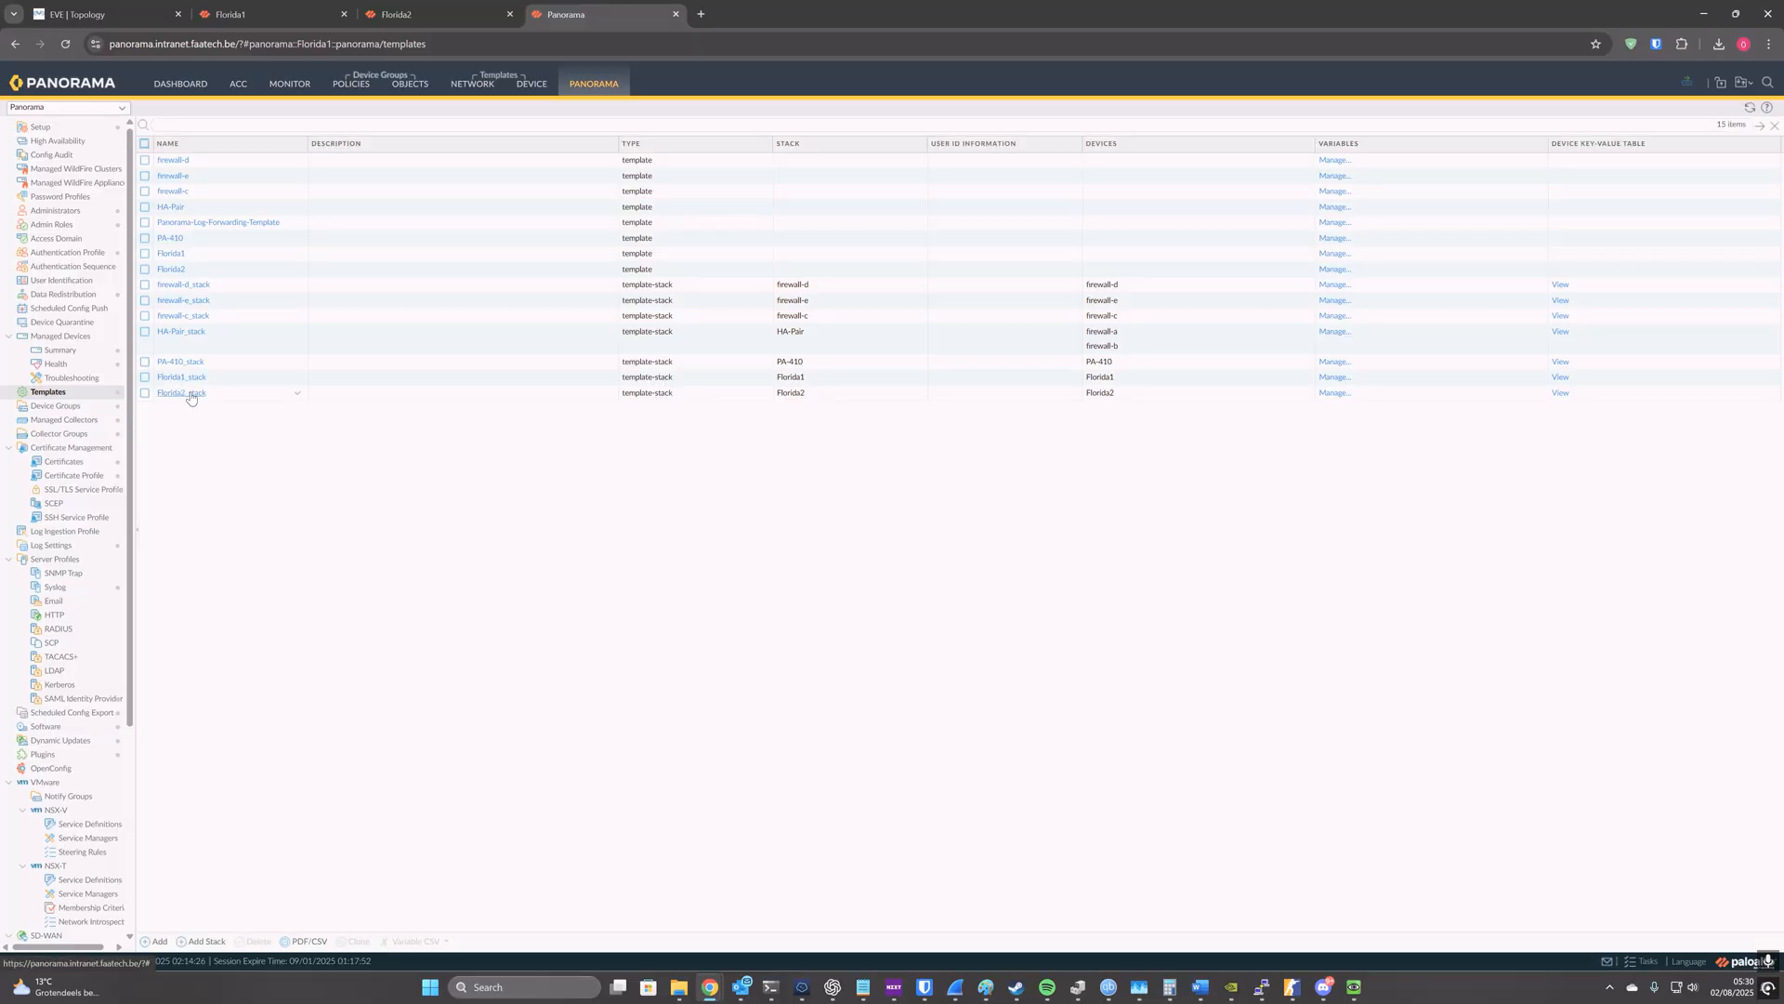
{"action": "left_click", "coordinate": [190, 397]}
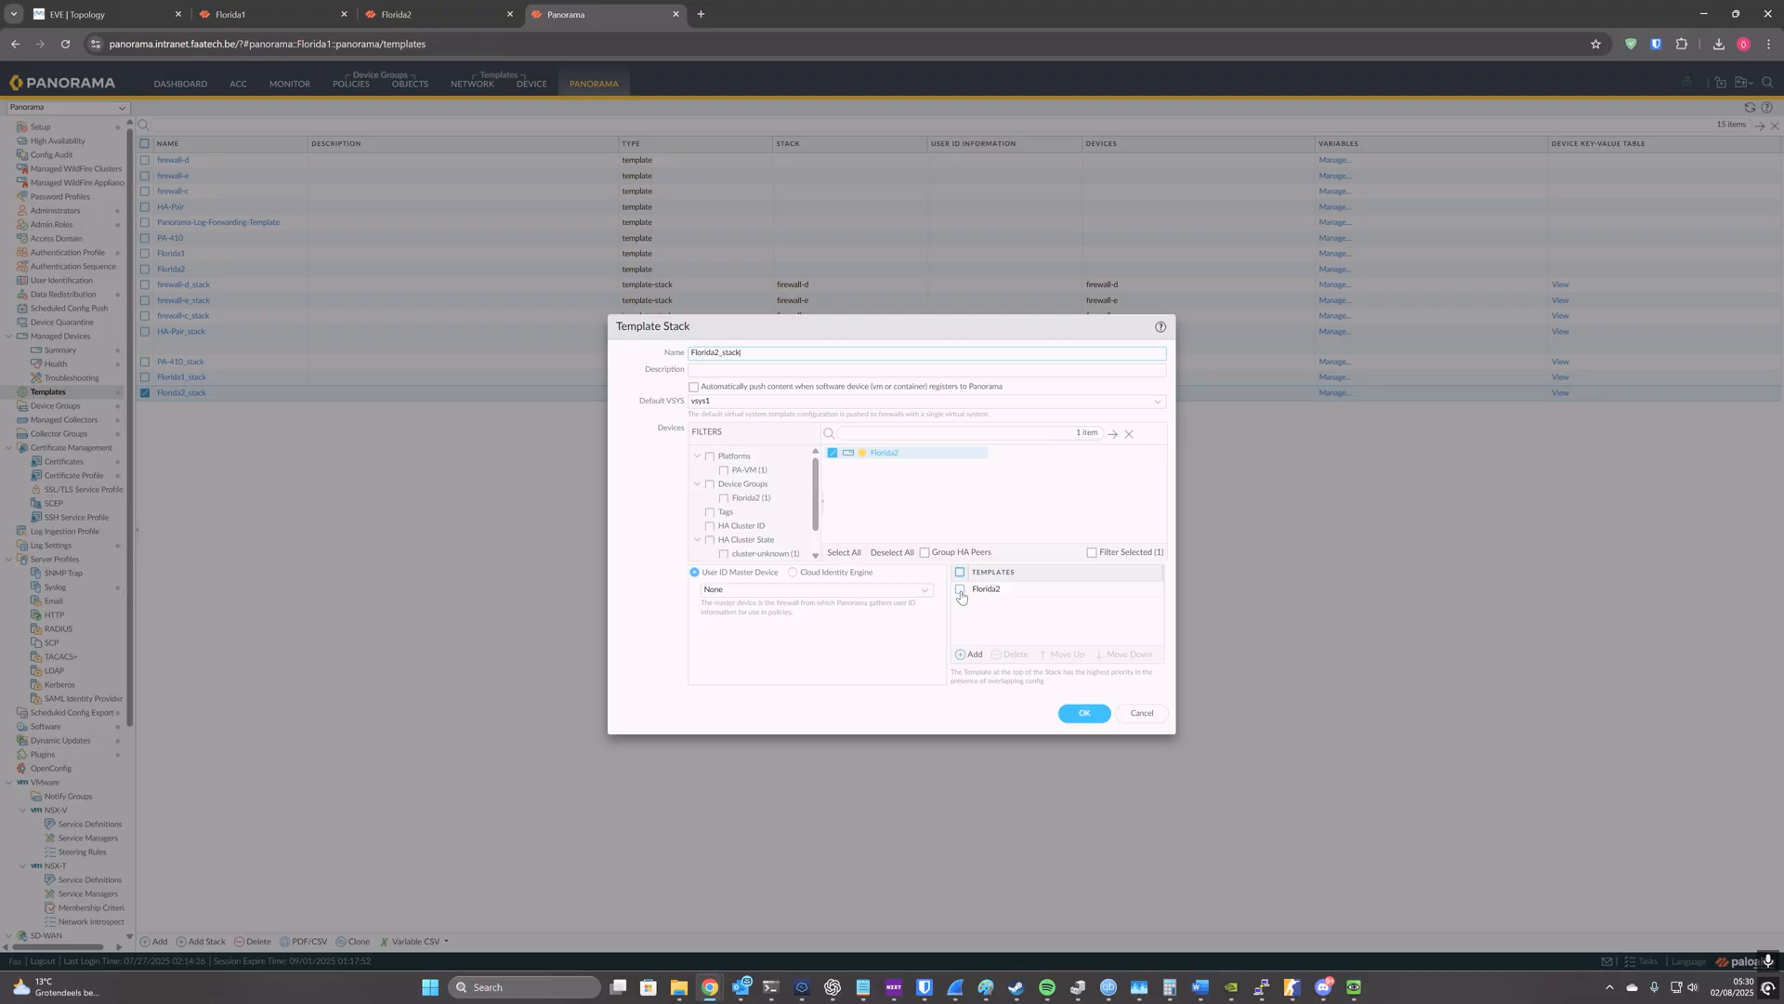
{"action": "left_click", "coordinate": [961, 593]}
{"action": "left_click", "coordinate": [1009, 655]}
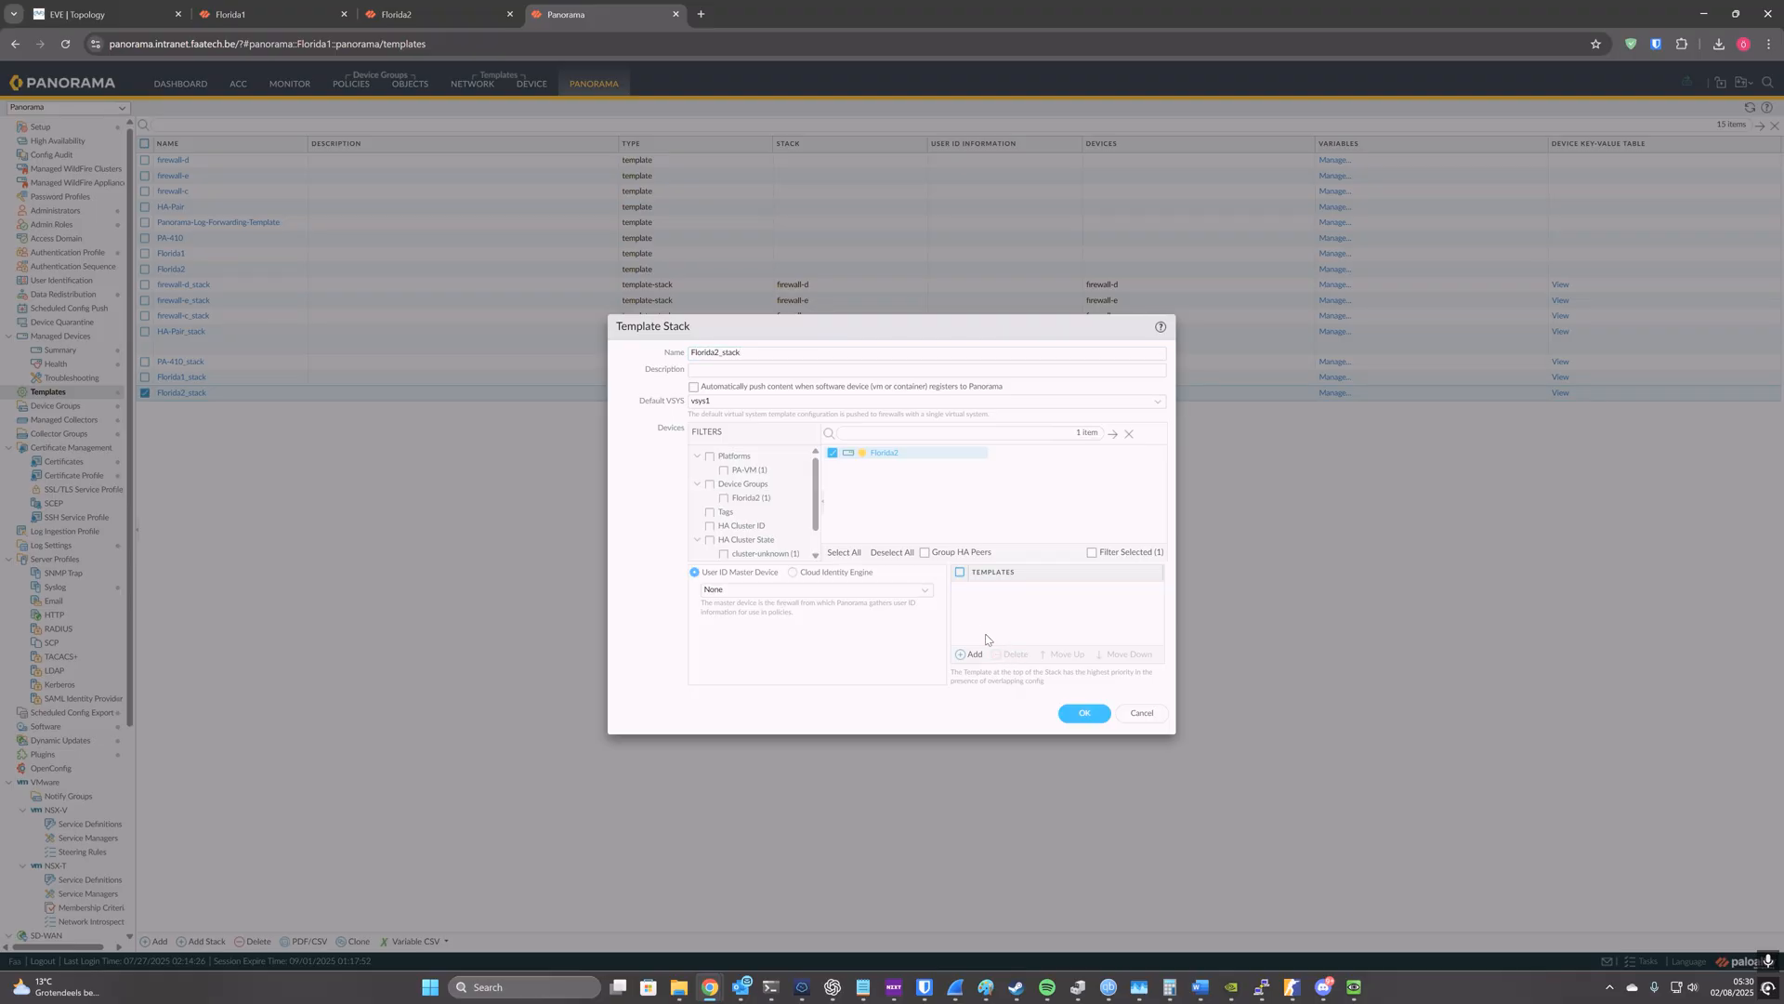
{"action": "left_click", "coordinate": [833, 453]}
{"action": "left_click", "coordinate": [1069, 402]}
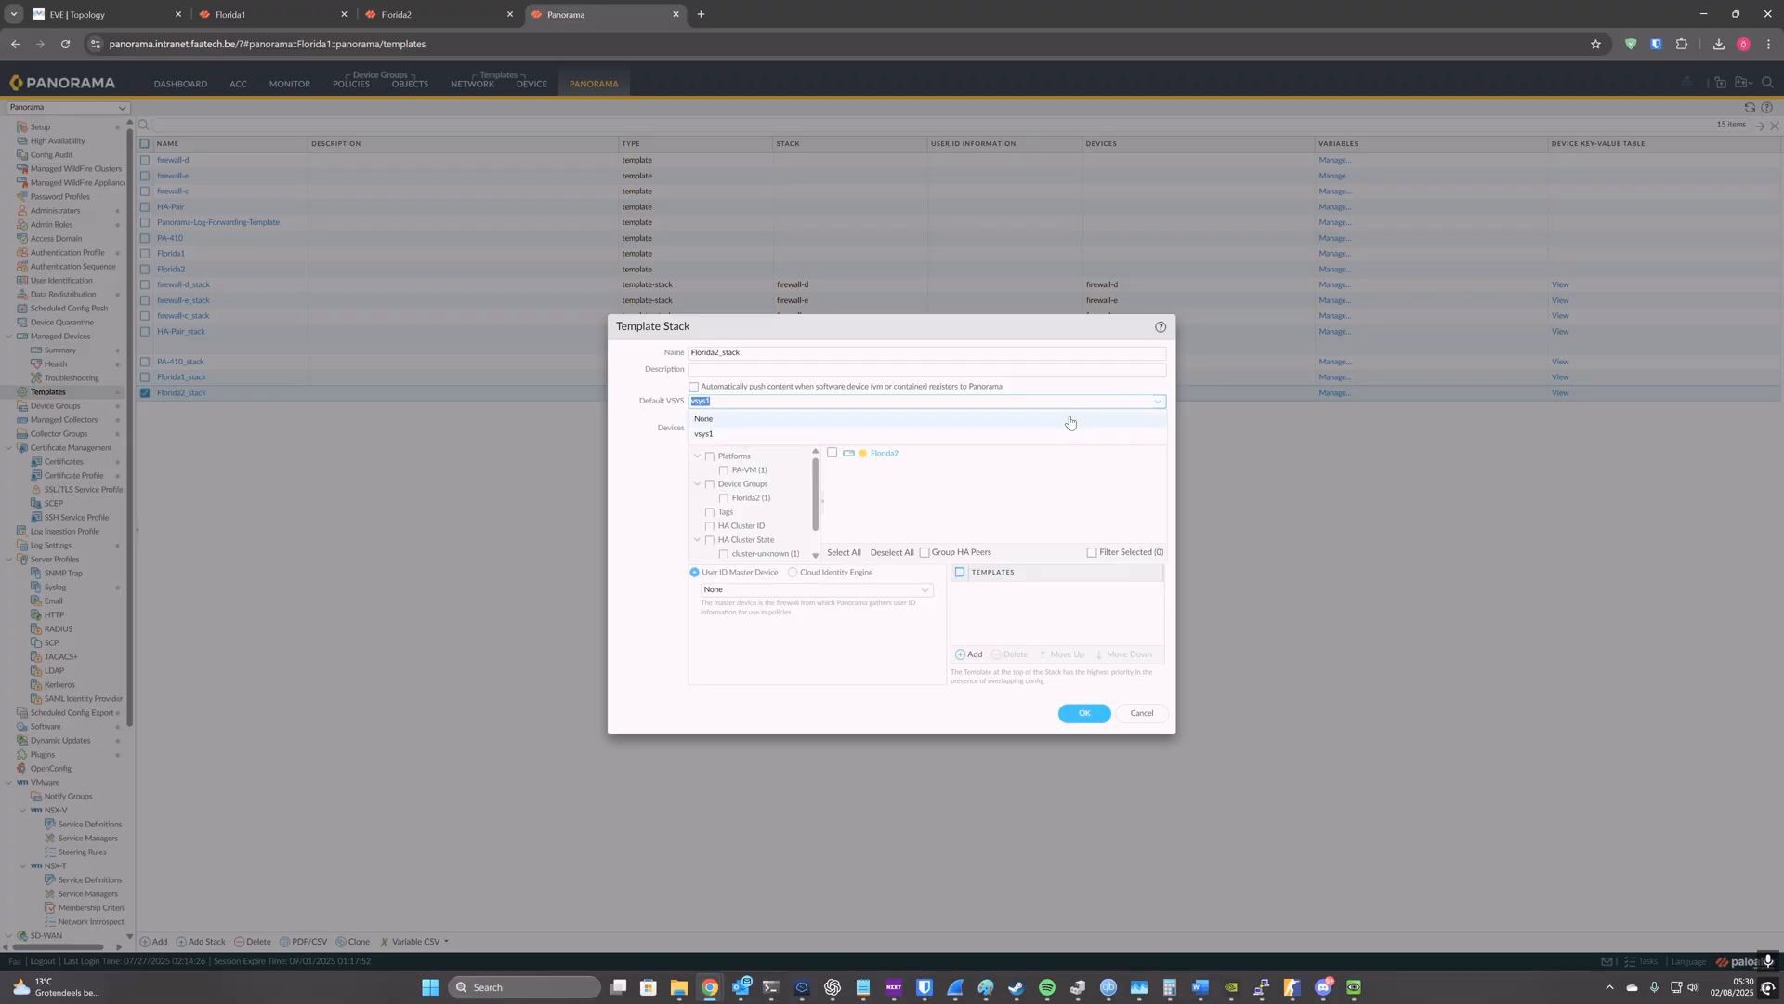
{"action": "left_click", "coordinate": [1070, 420]}
{"action": "left_click", "coordinate": [889, 550]}
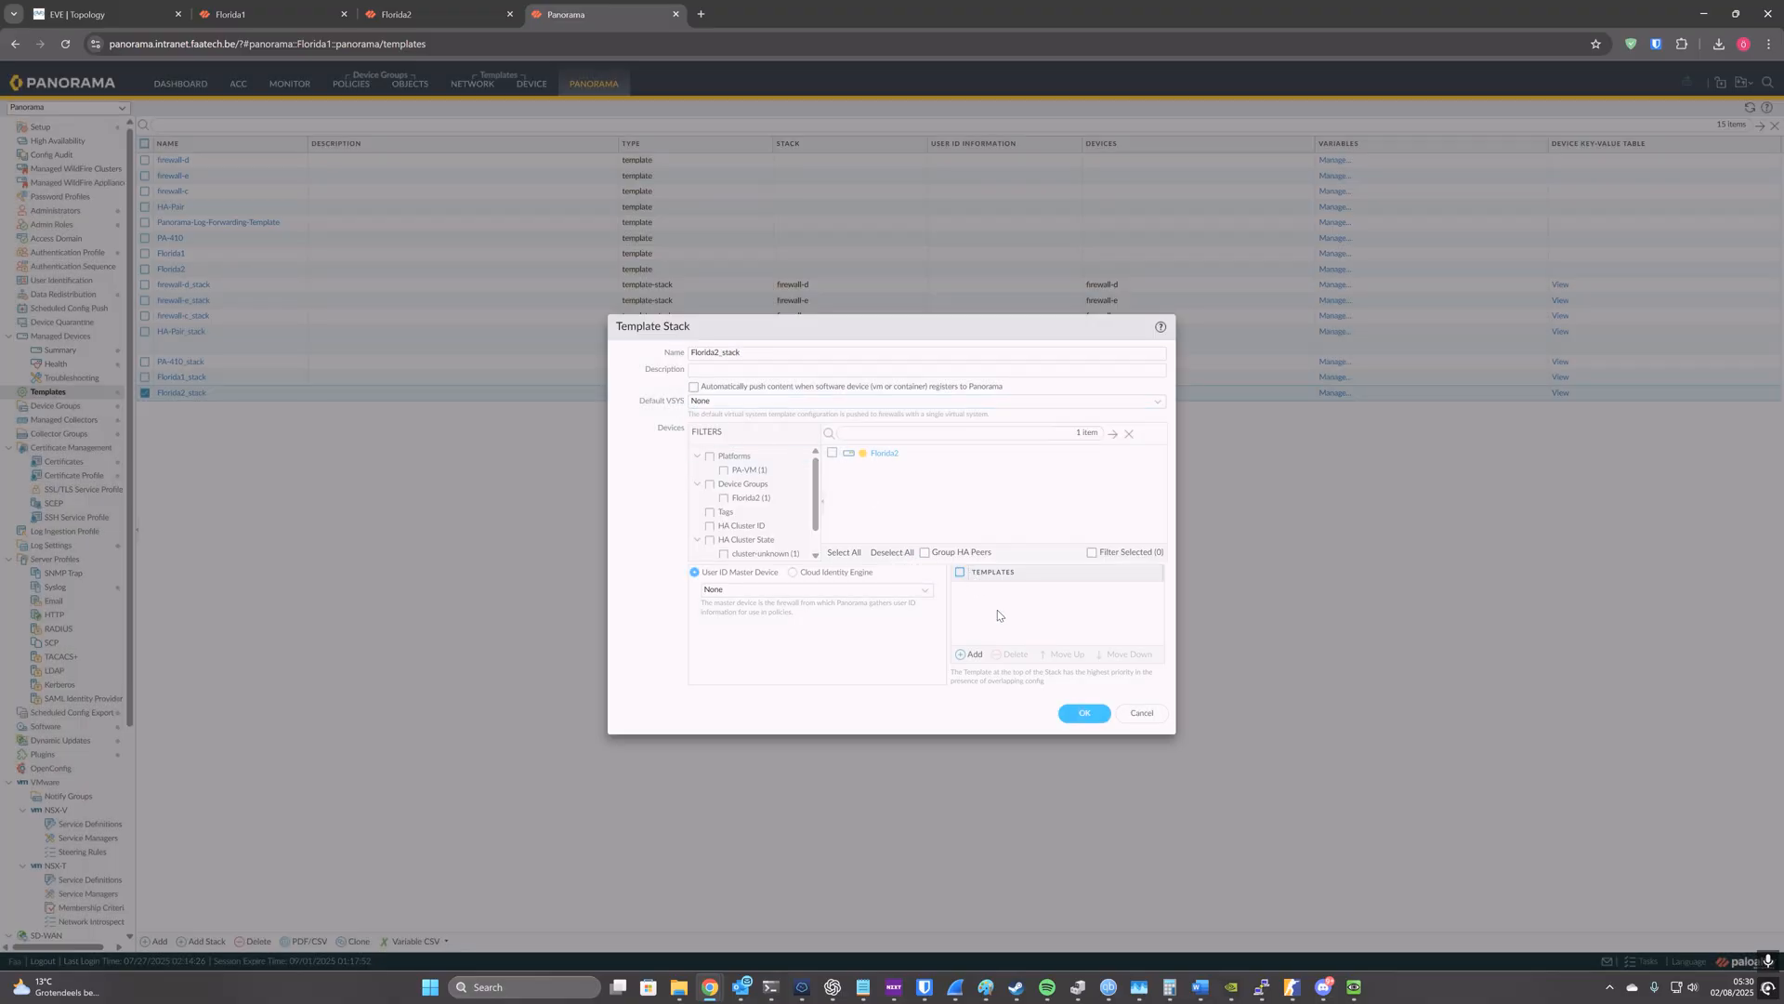
{"action": "left_click", "coordinate": [1080, 714]}
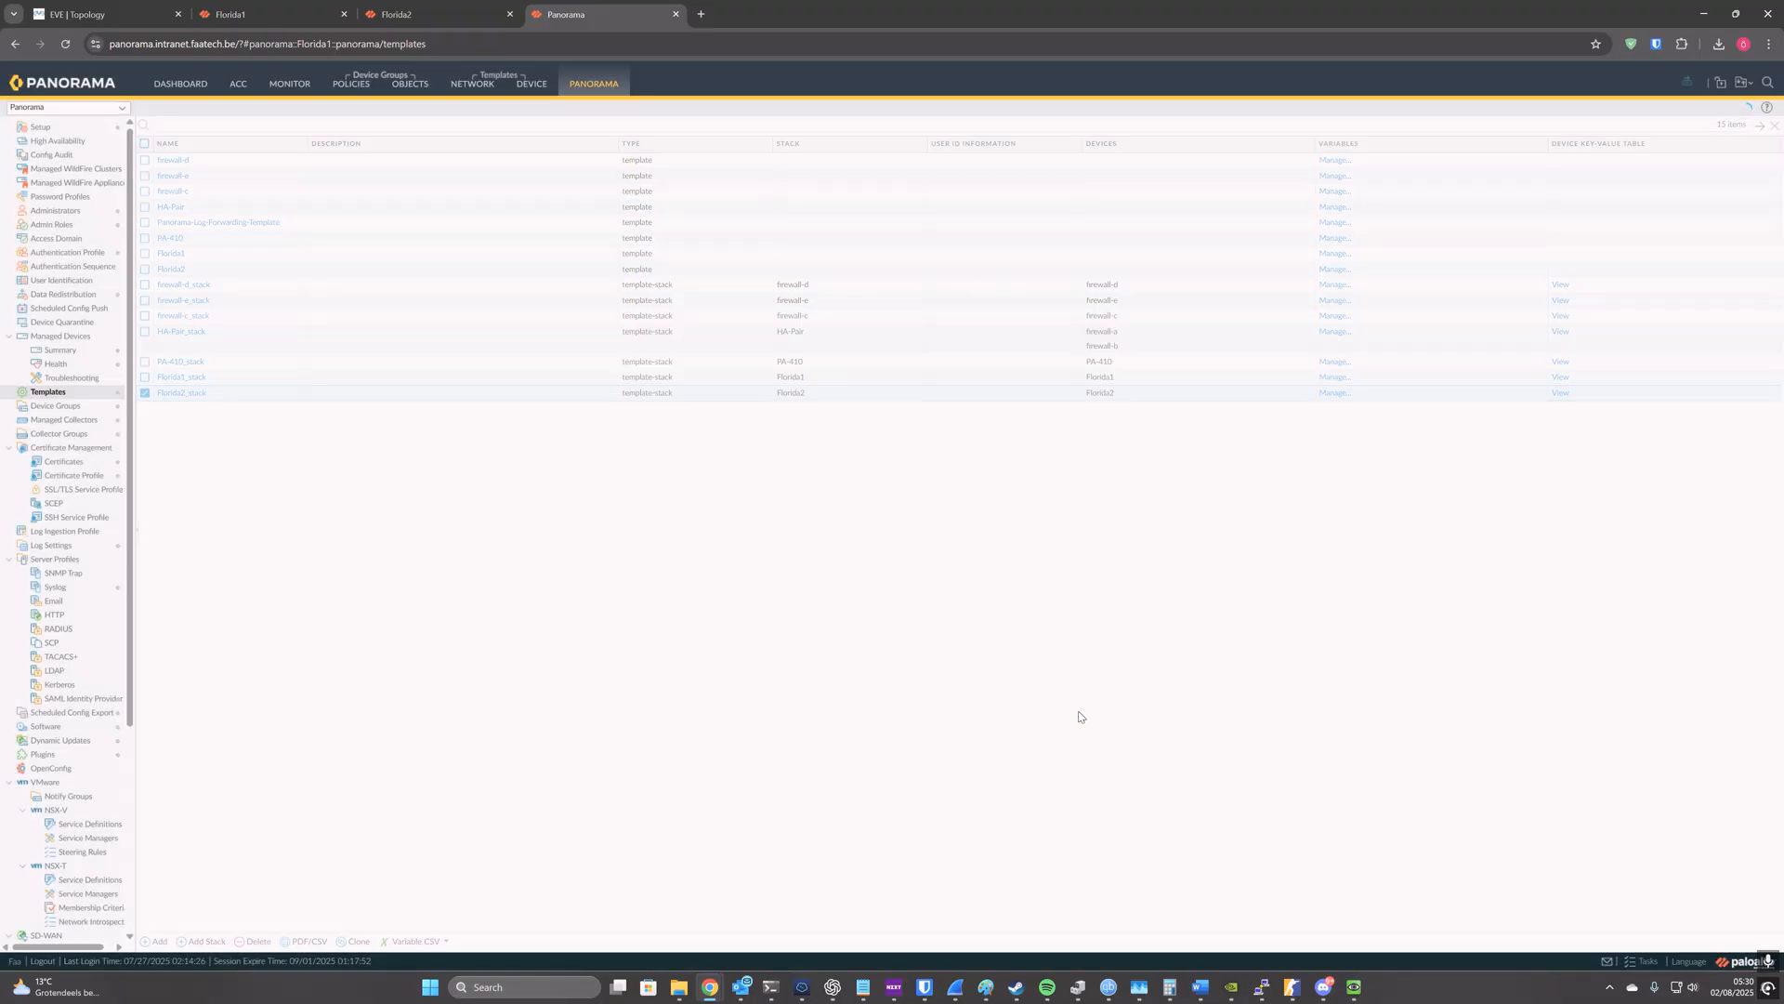
Step: Delete the emptied Florida2_stack template stack and the Florida2 template
{"action": "left_click", "coordinate": [254, 941]}
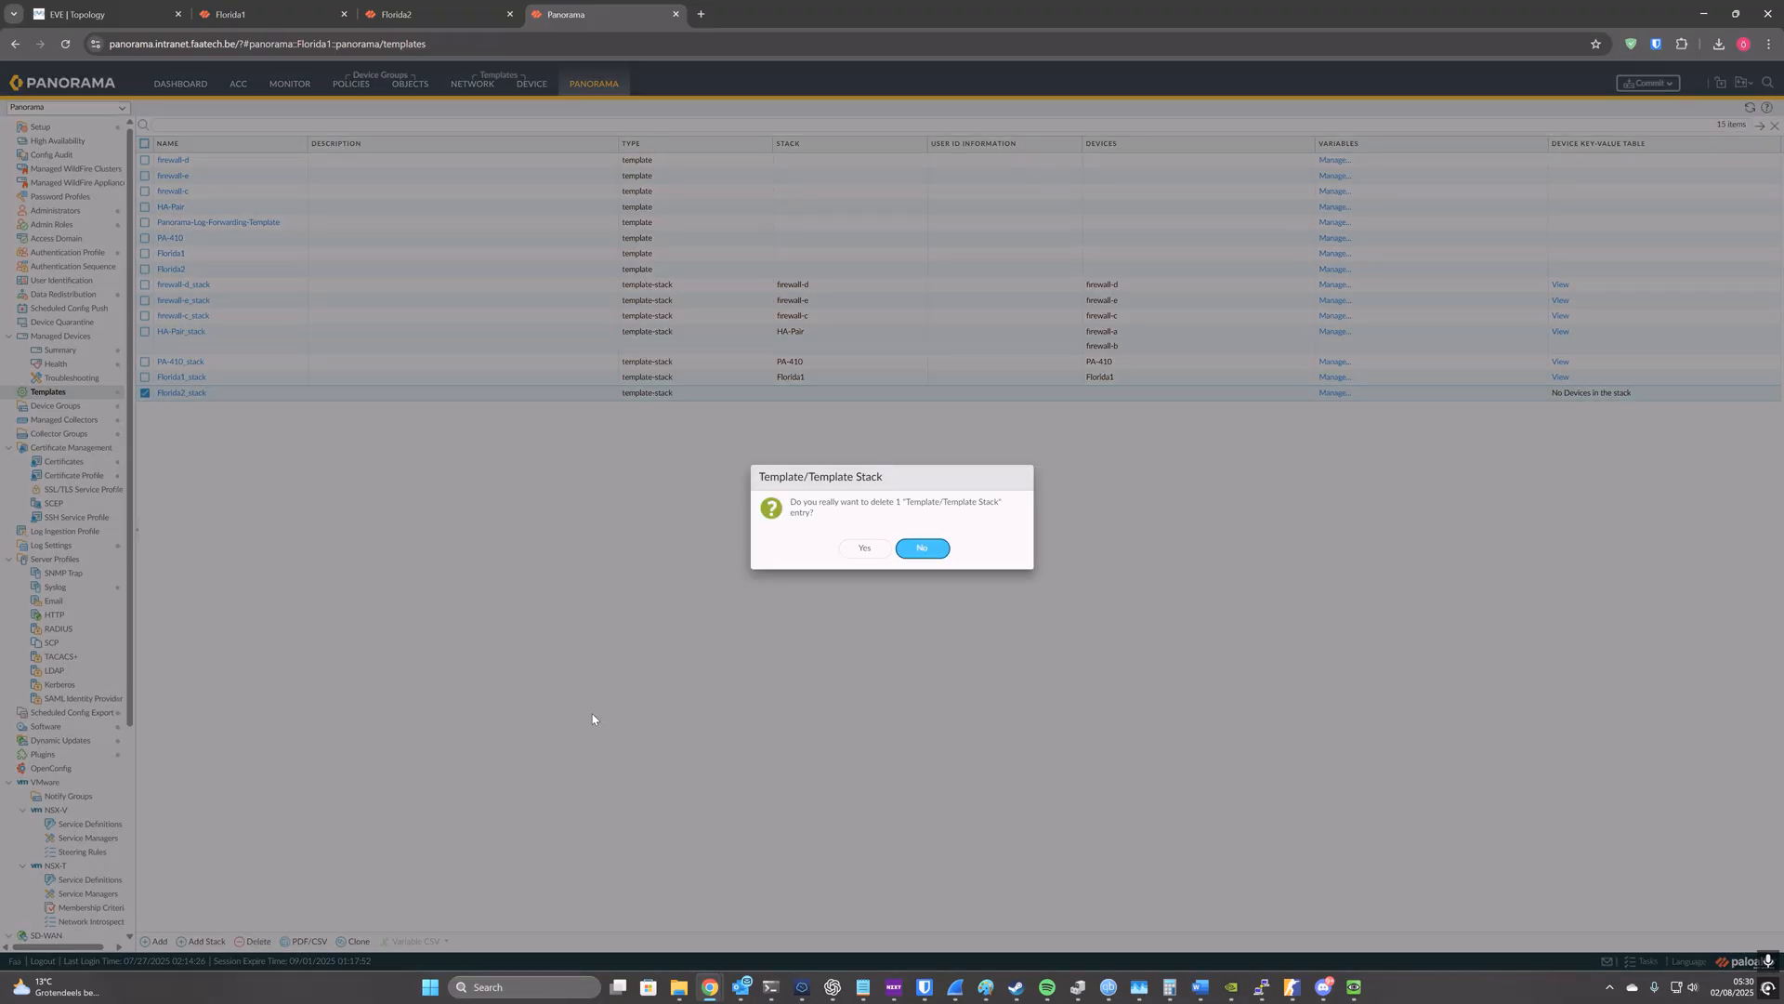
{"action": "left_click", "coordinate": [861, 555]}
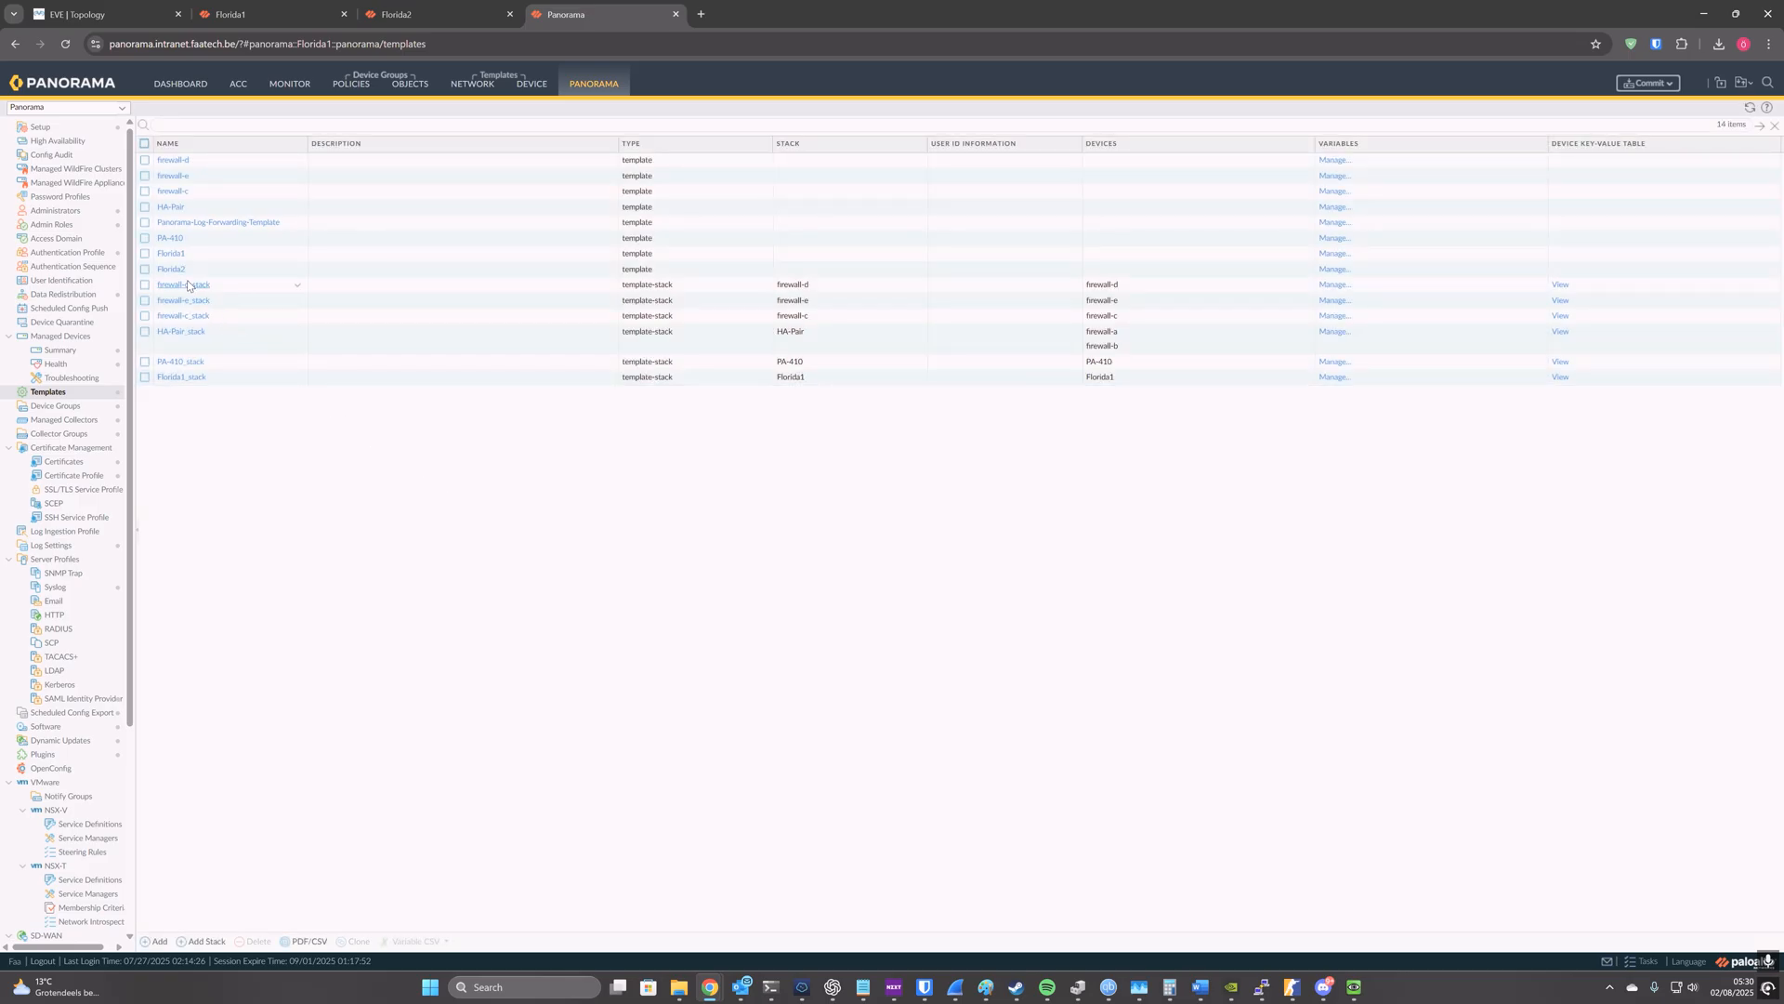
{"action": "left_click", "coordinate": [145, 270]}
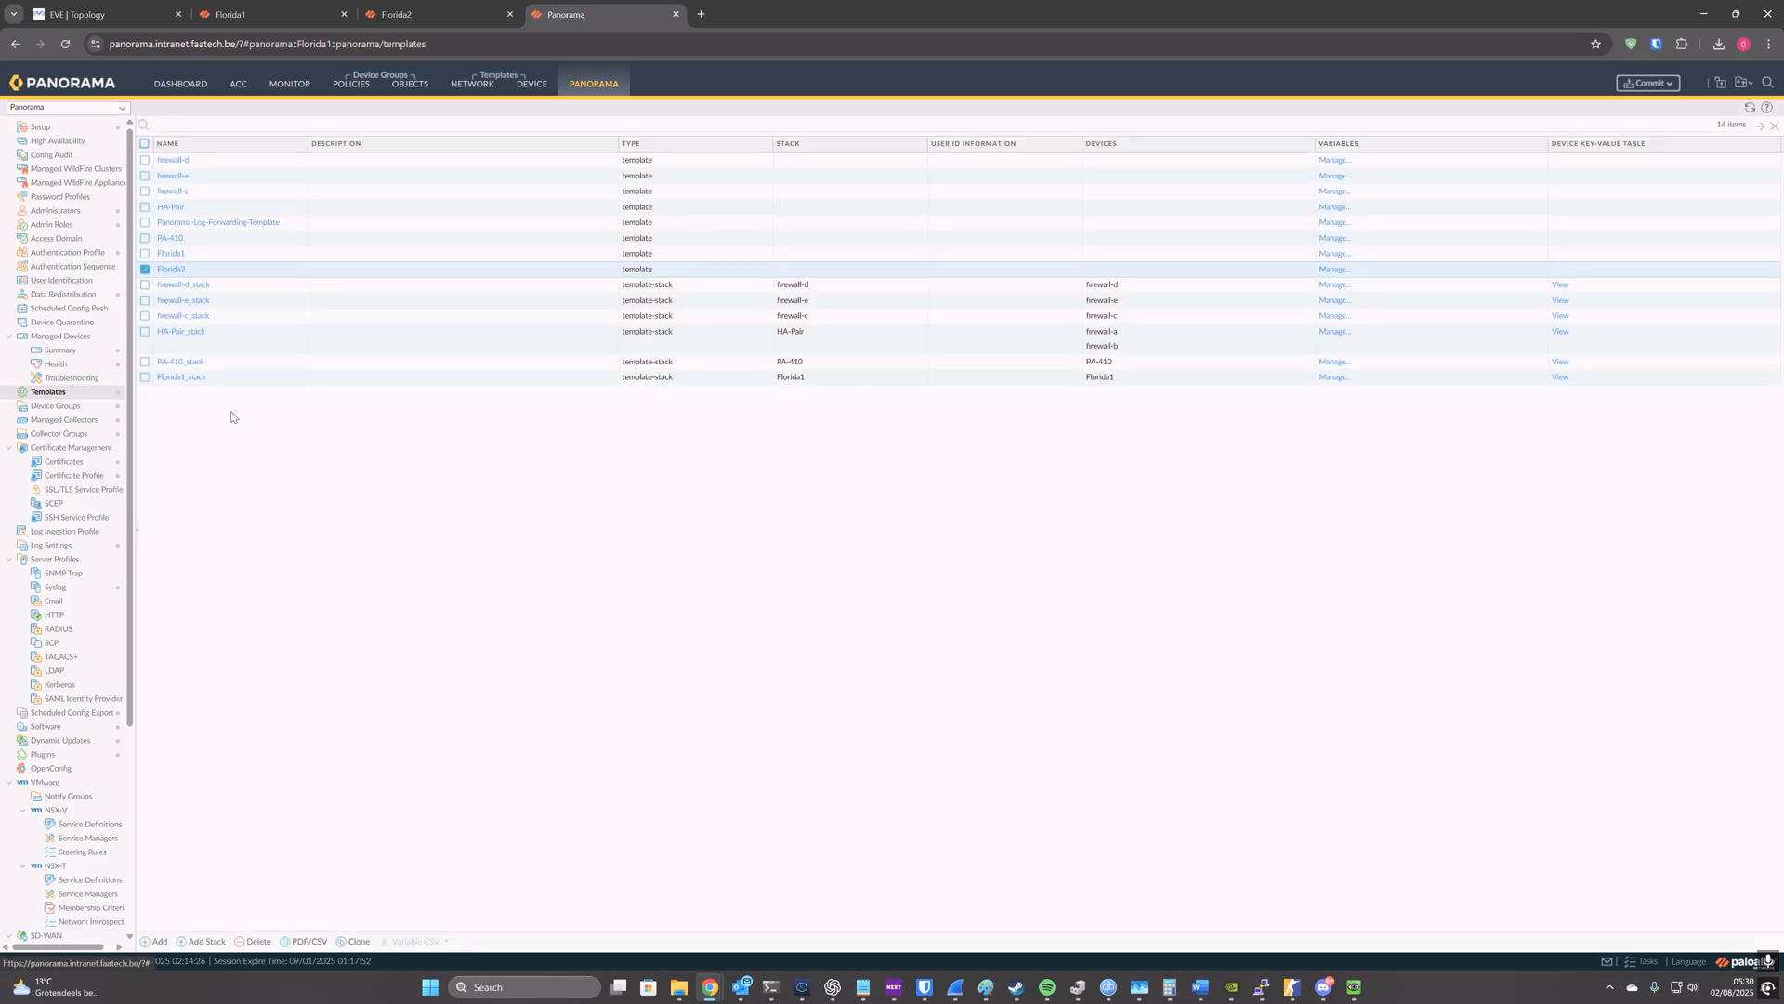
{"action": "left_click", "coordinate": [259, 941]}
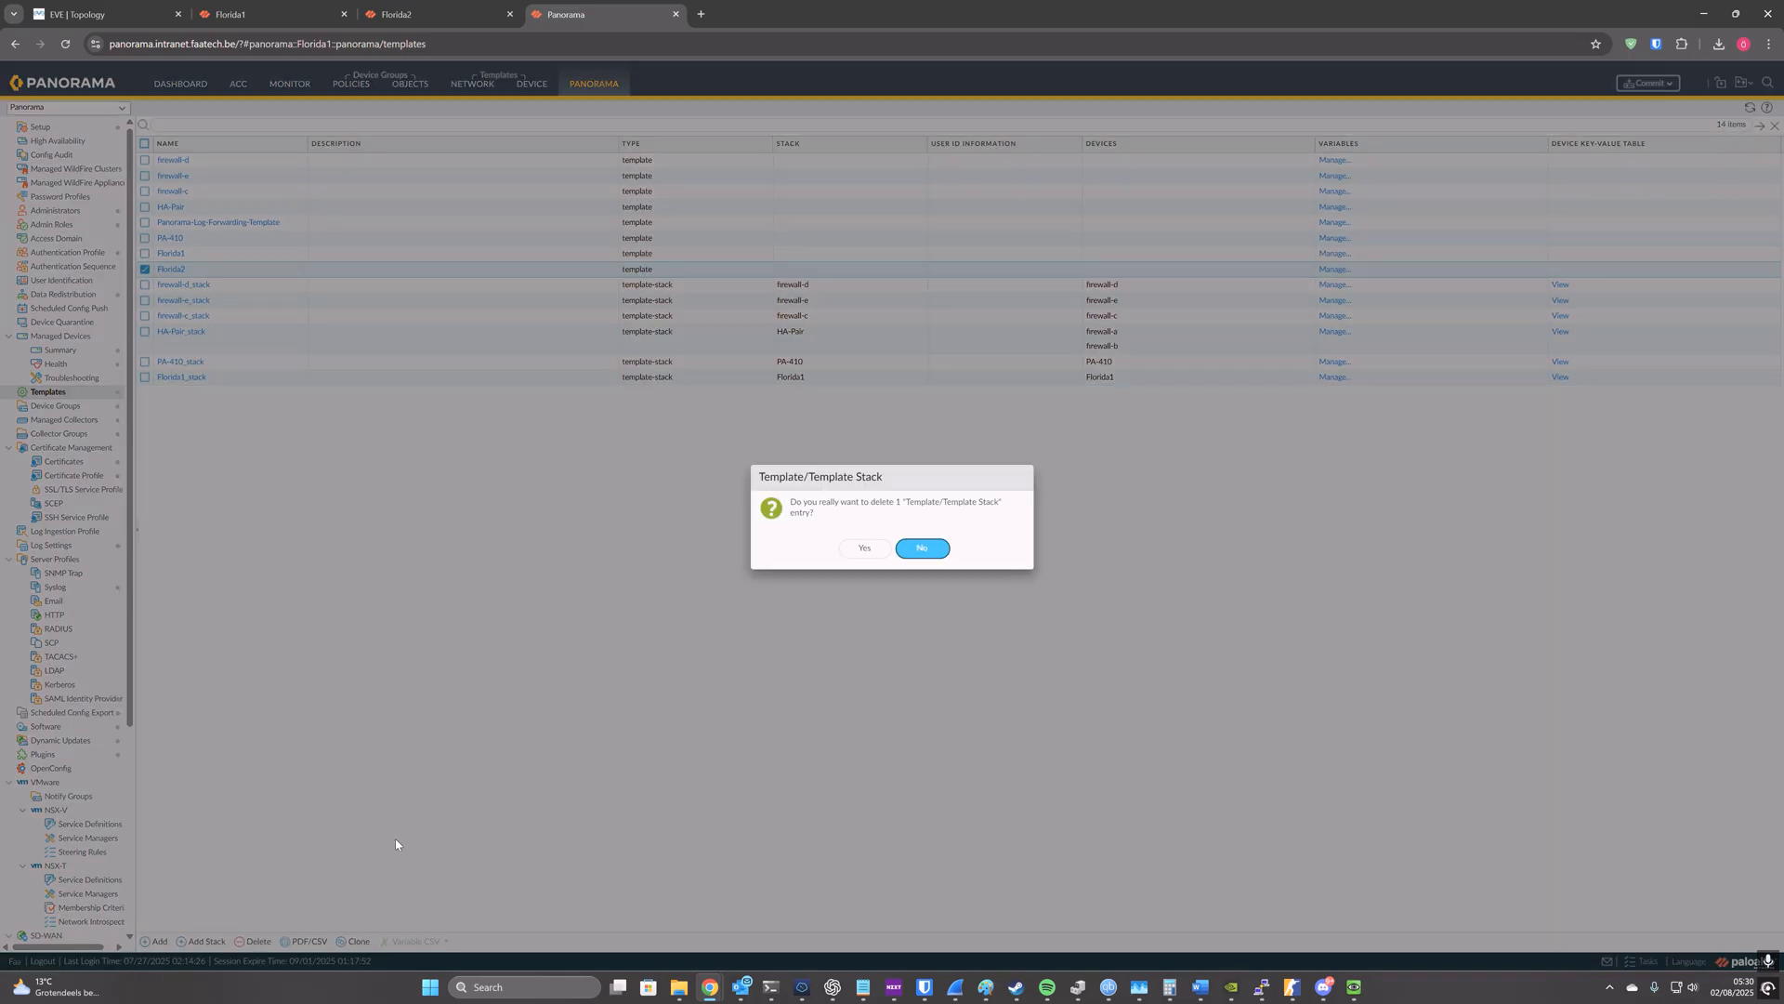
{"action": "left_click", "coordinate": [861, 552]}
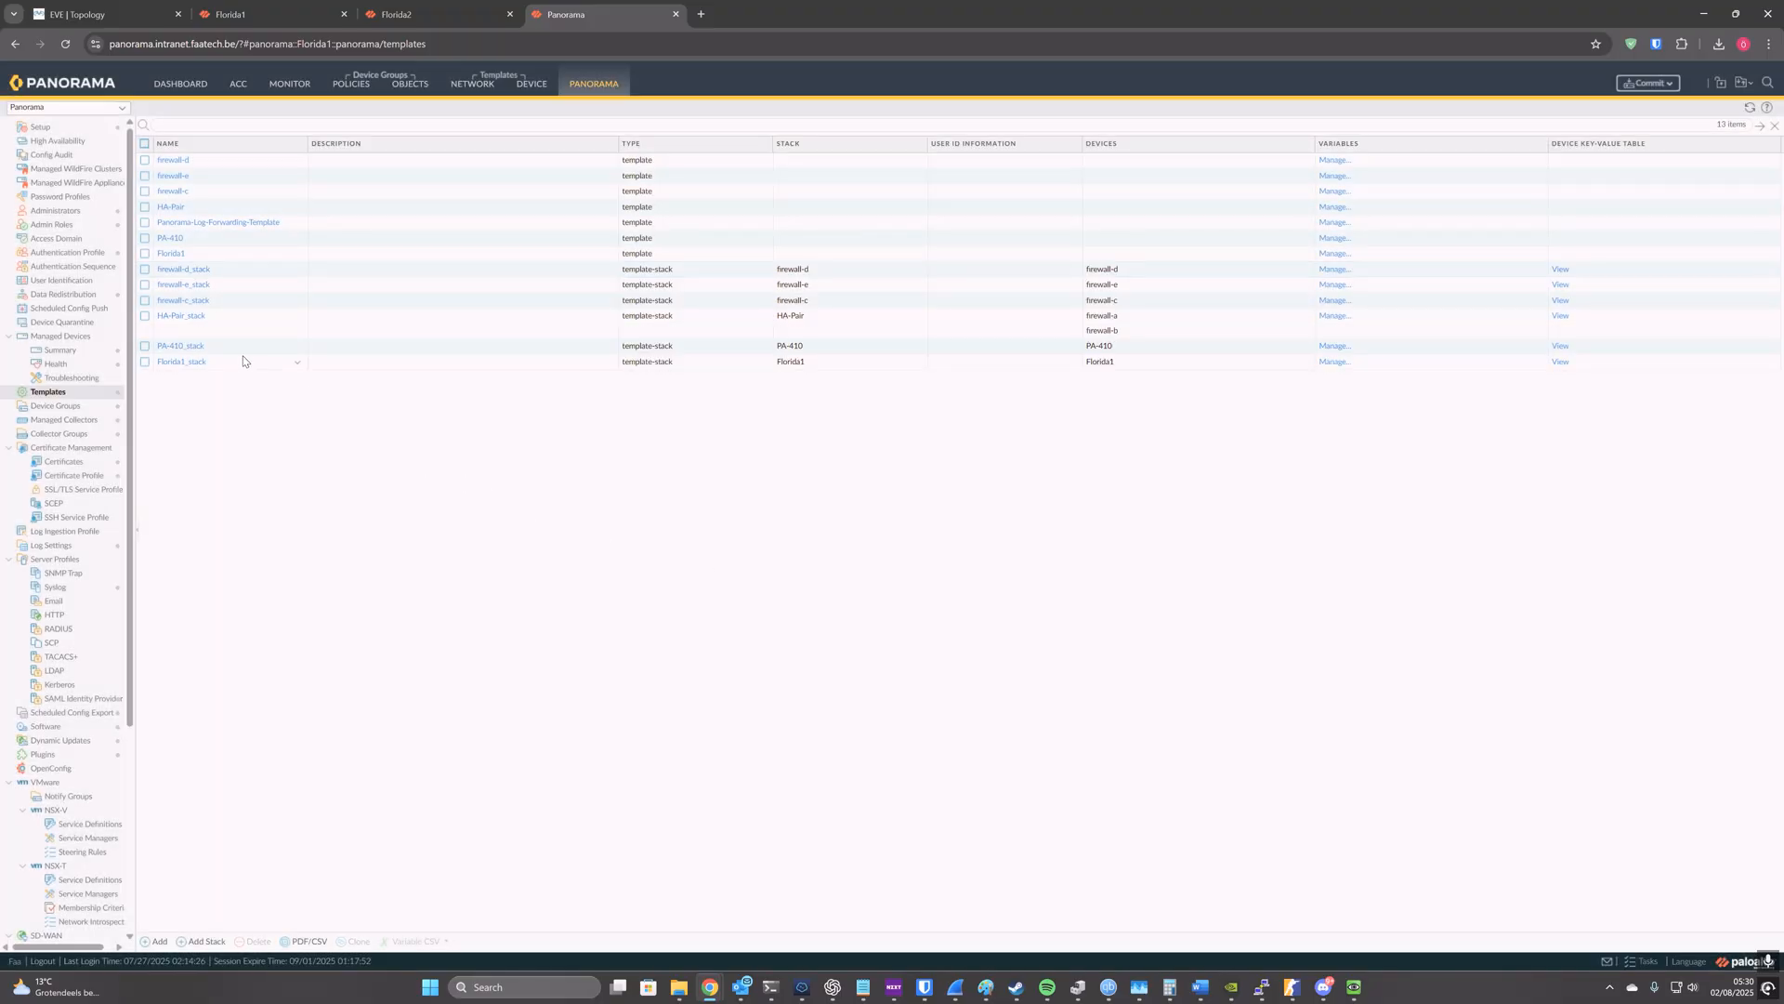
Step: Rename the Florida1_stack template stack as Florida-HA_stack and add the Florida2 firewall to it
{"action": "left_click", "coordinate": [196, 362]}
{"action": "left_click_drag", "start_coordinate": [741, 353], "coordinate": [714, 353]}
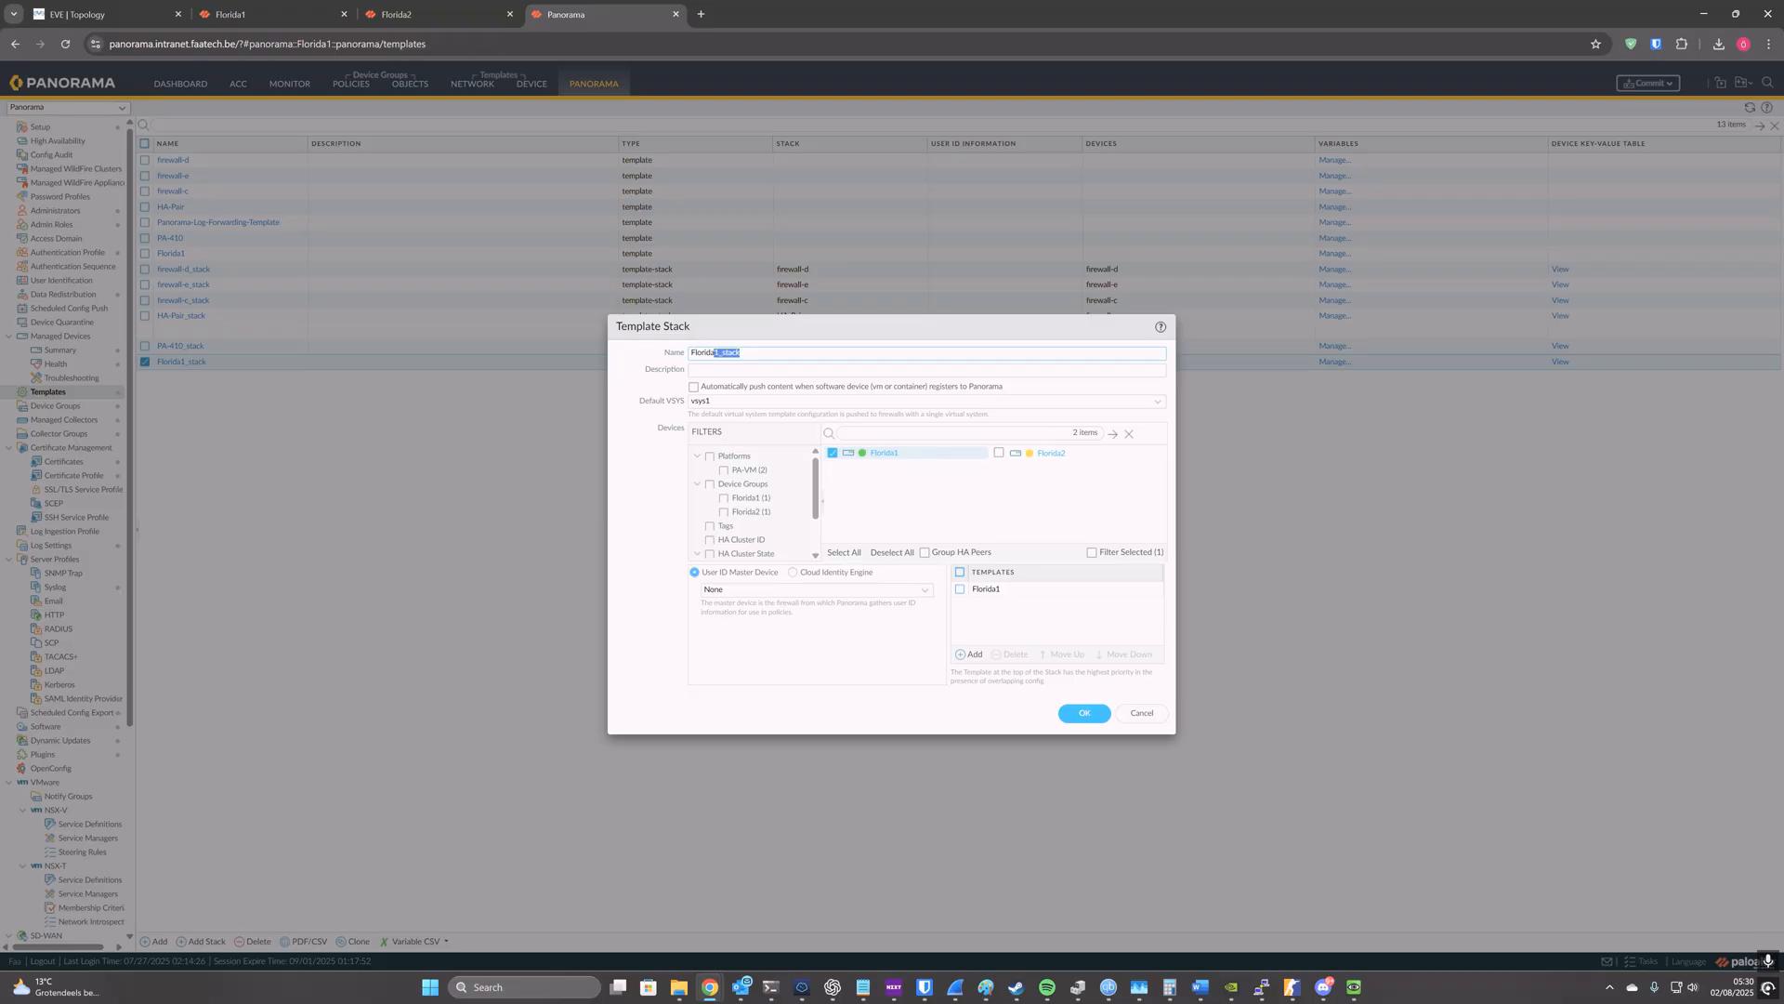
{"action": "type", "text": "-HA"}
{"action": "left_click", "coordinate": [999, 454]}
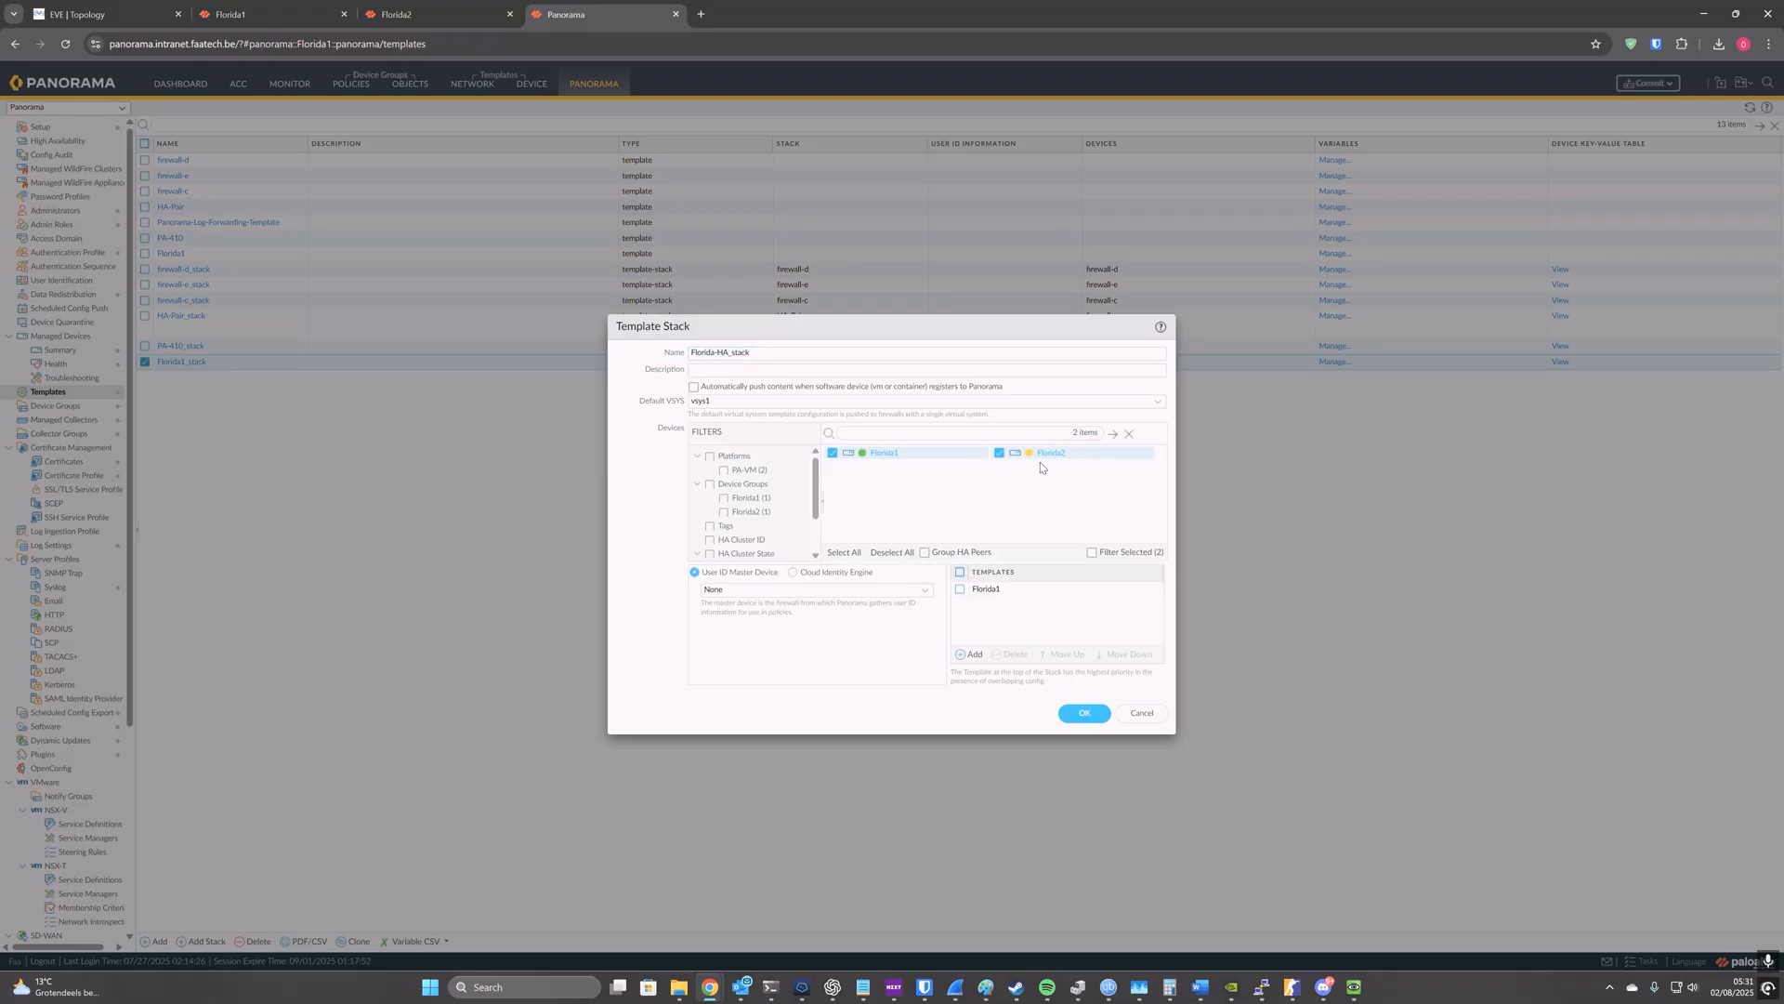
{"action": "left_click", "coordinate": [1075, 712]}
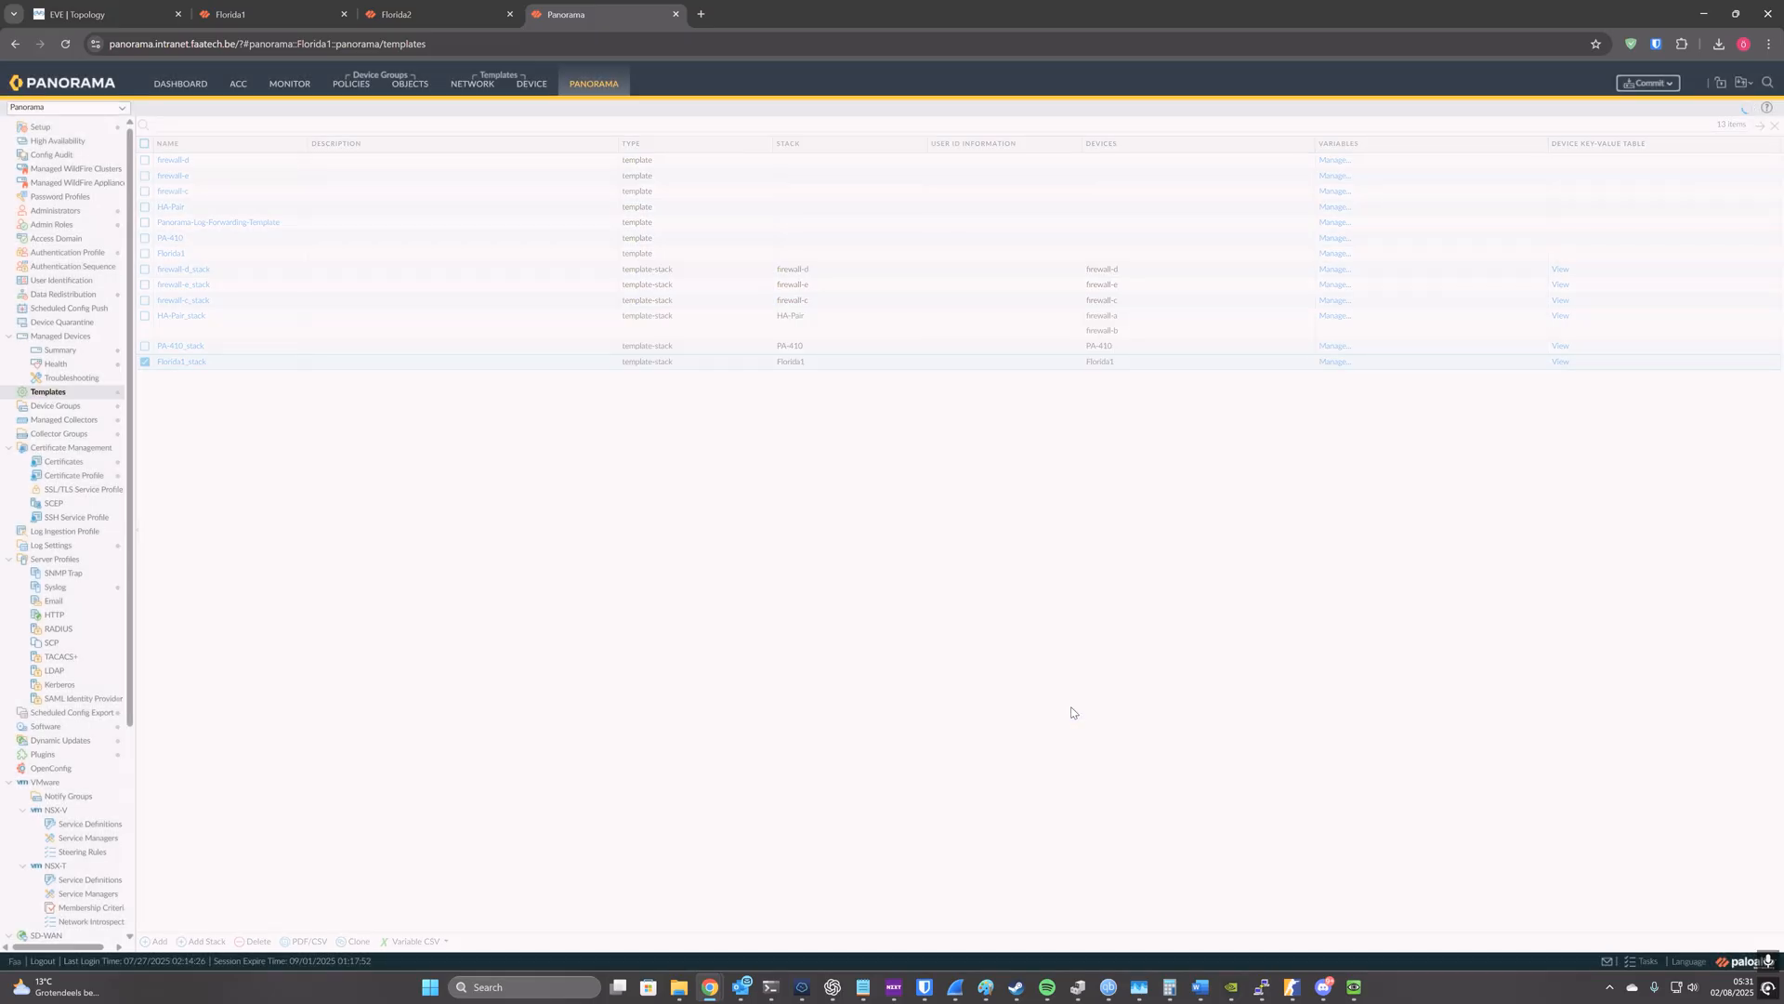
Step: Rename the Florida1 template as Florida-HA and check the template assigned in Florida-HA_stack
{"action": "left_click", "coordinate": [173, 253]}
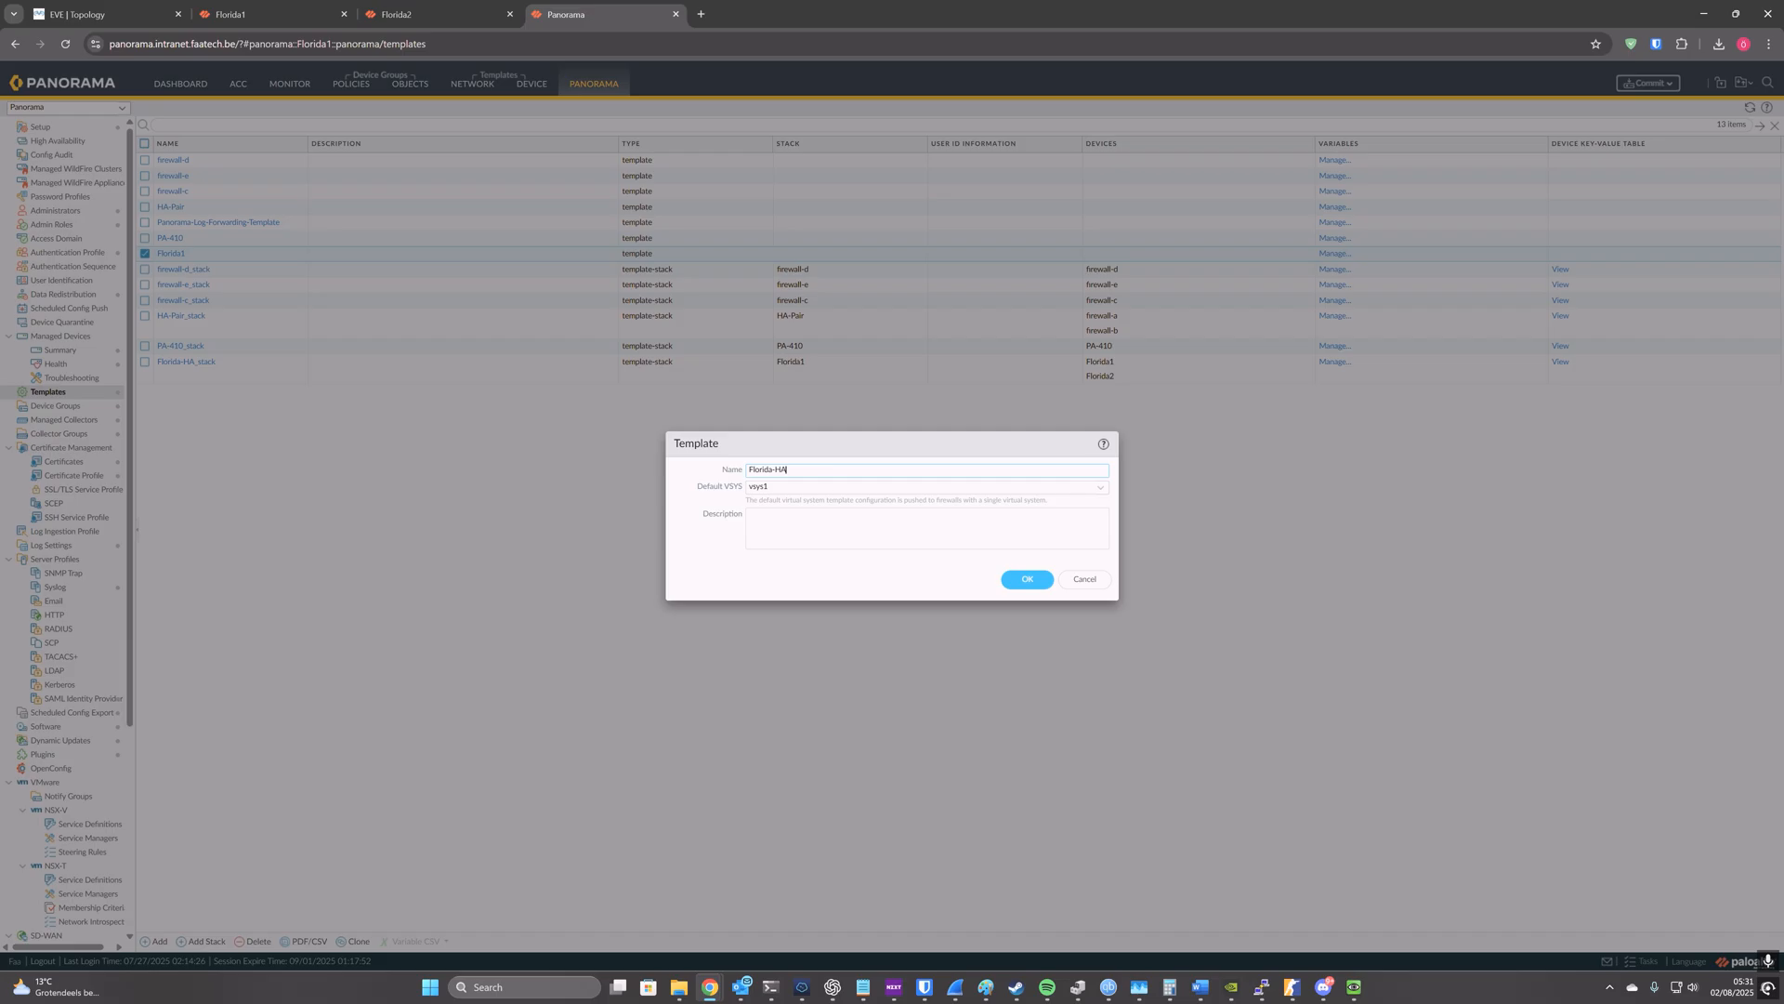
{"action": "left_click", "coordinate": [1012, 581]}
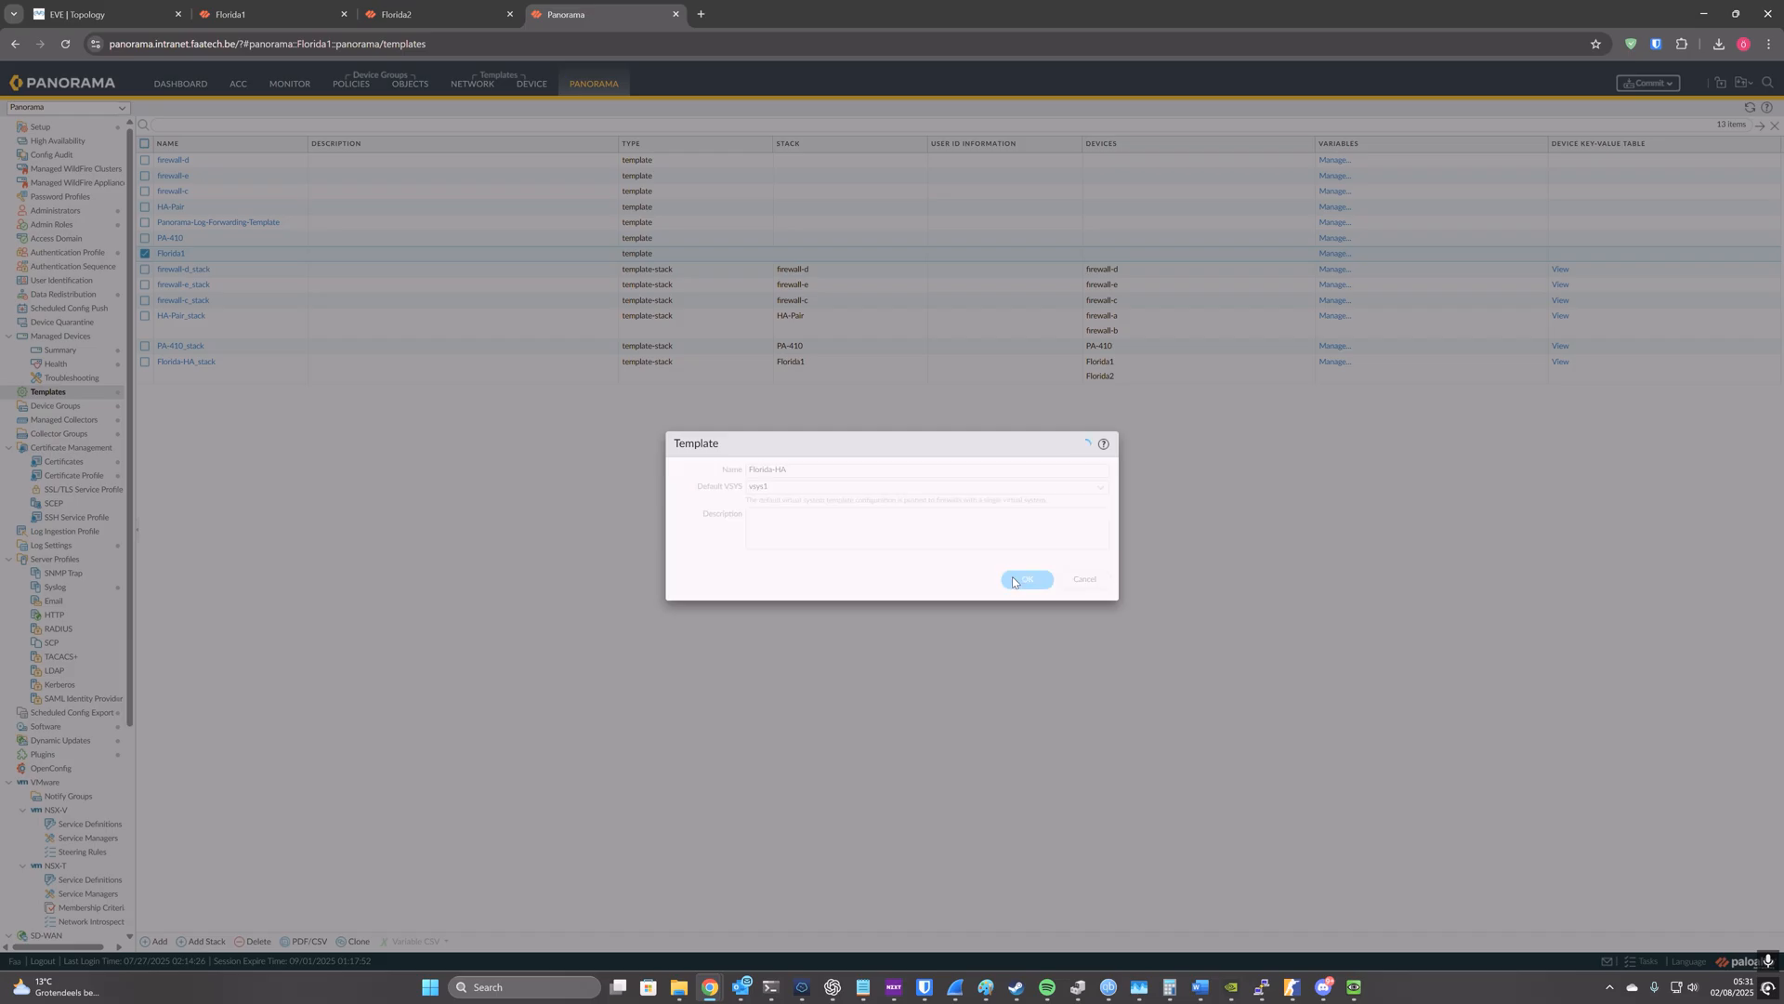
{"action": "left_click", "coordinate": [203, 363]}
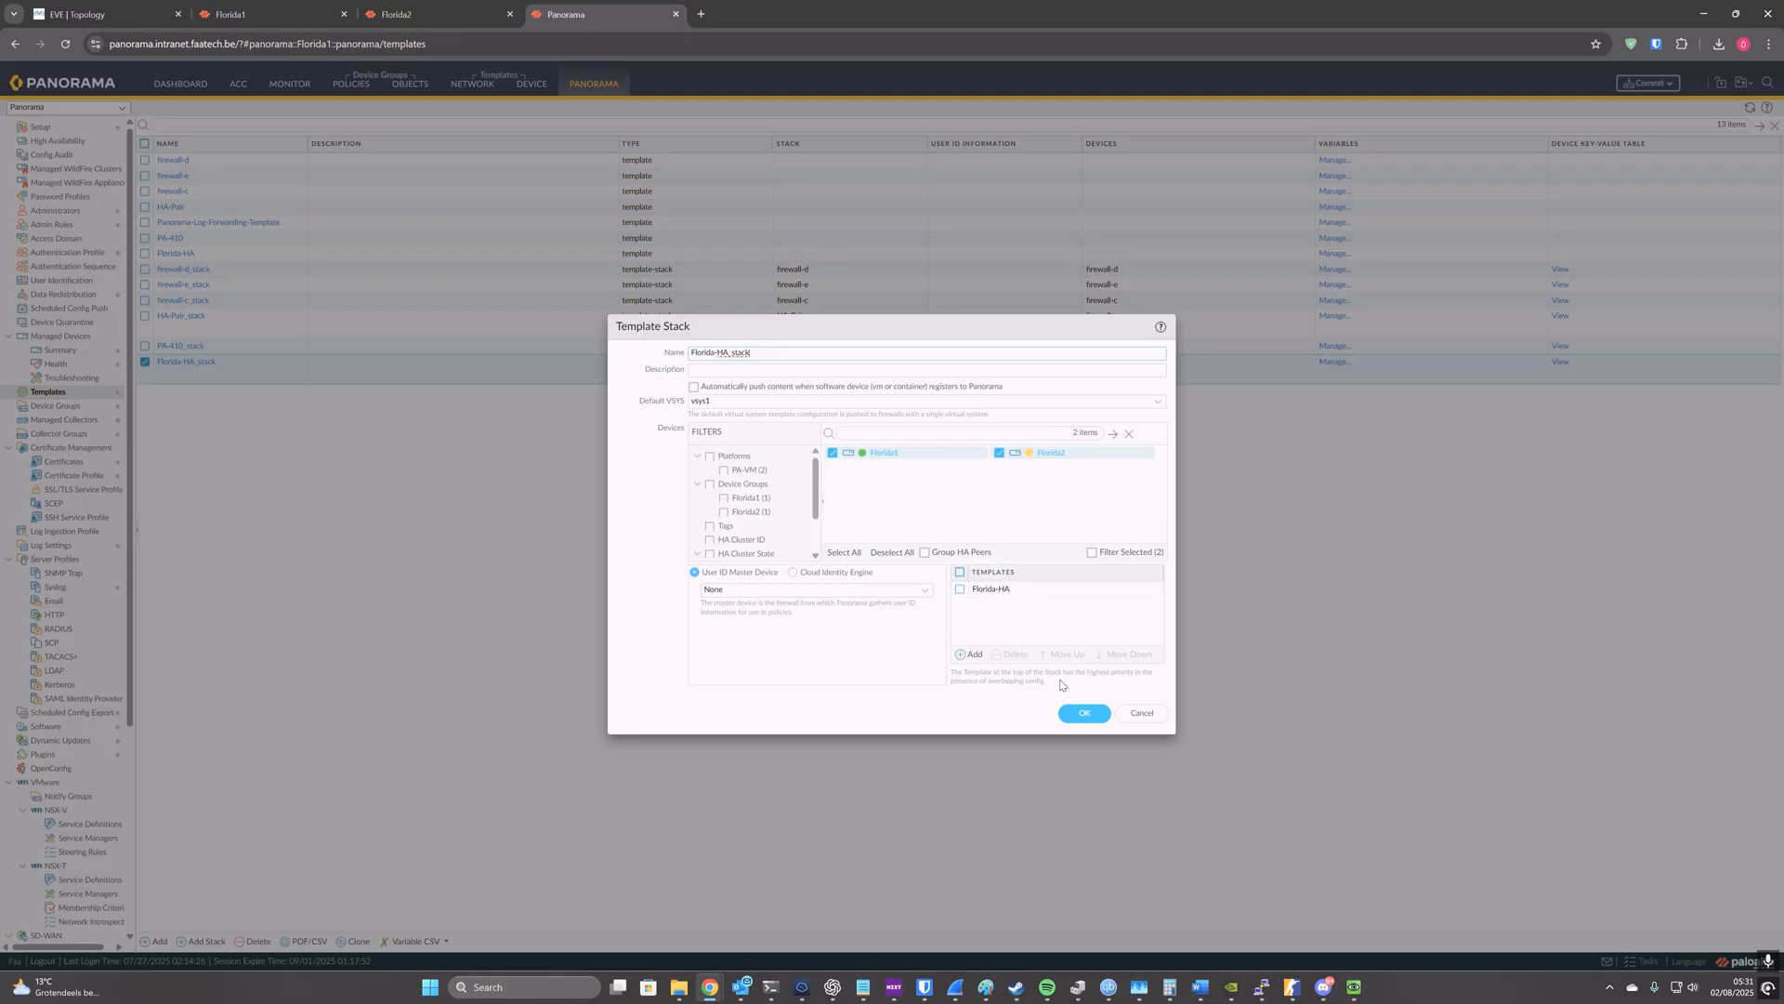
{"action": "left_click", "coordinate": [1147, 714]}
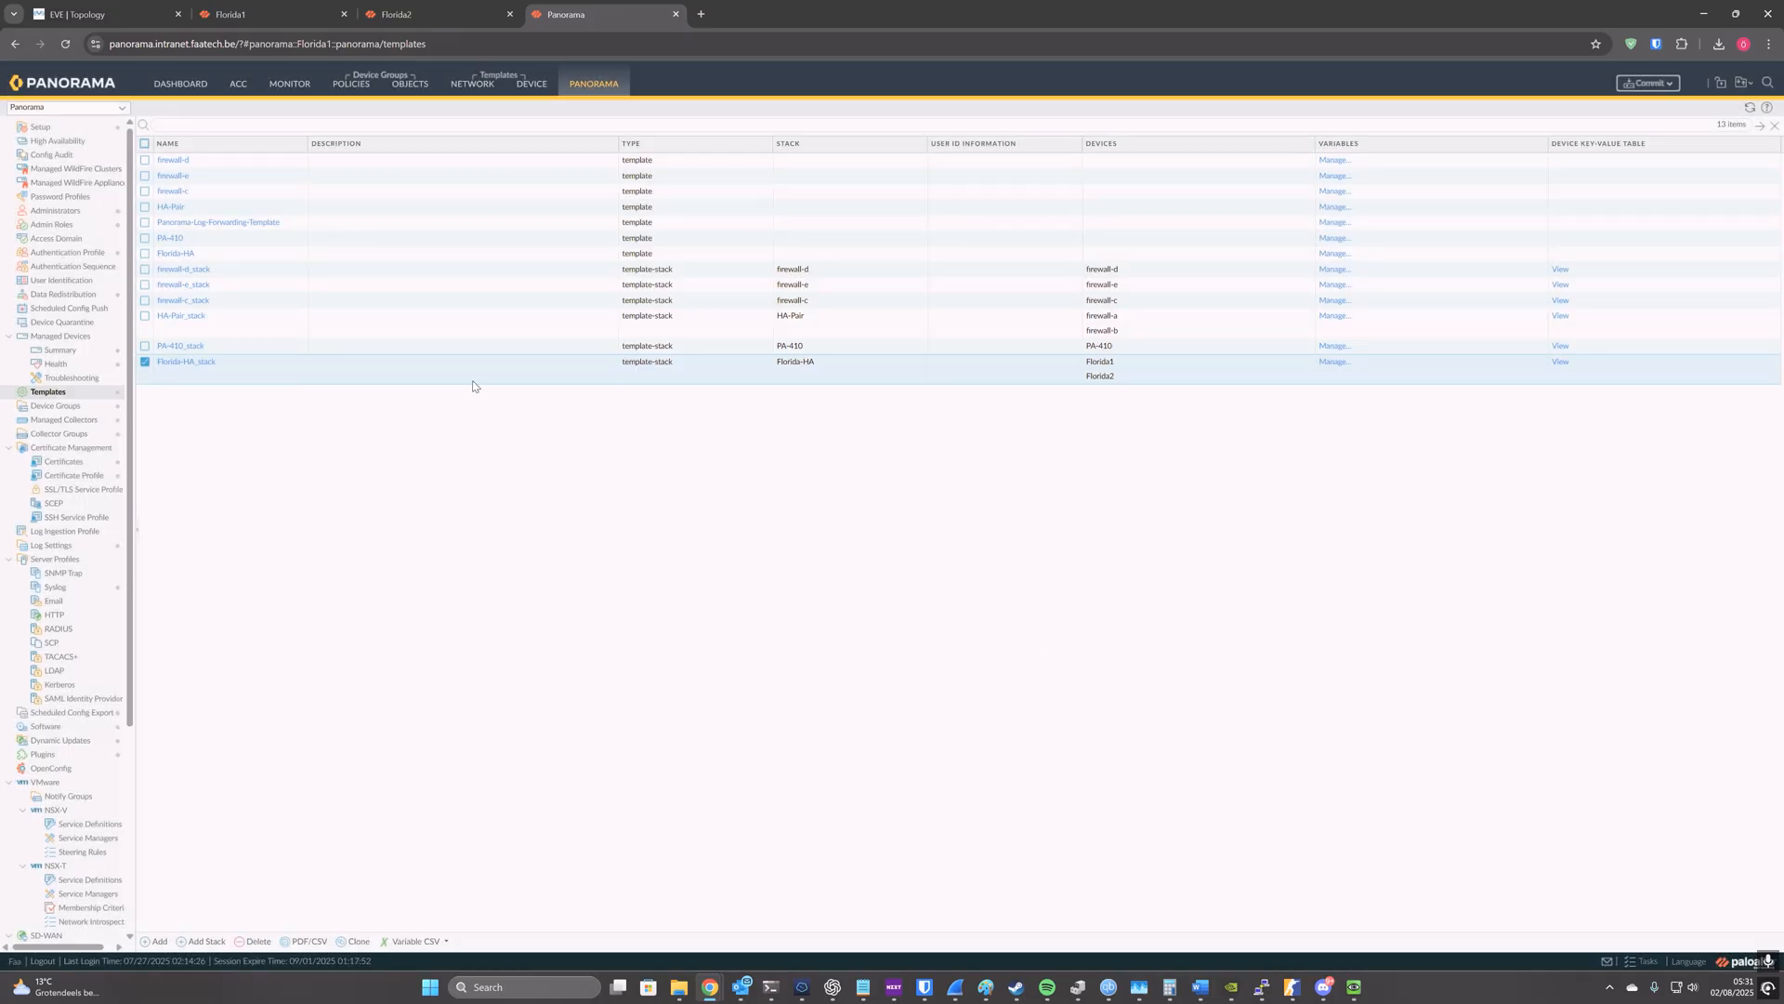
Step: Remove the Florida2 firewall from the Florida2 device group and delete that device group
{"action": "left_click", "coordinate": [100, 407]}
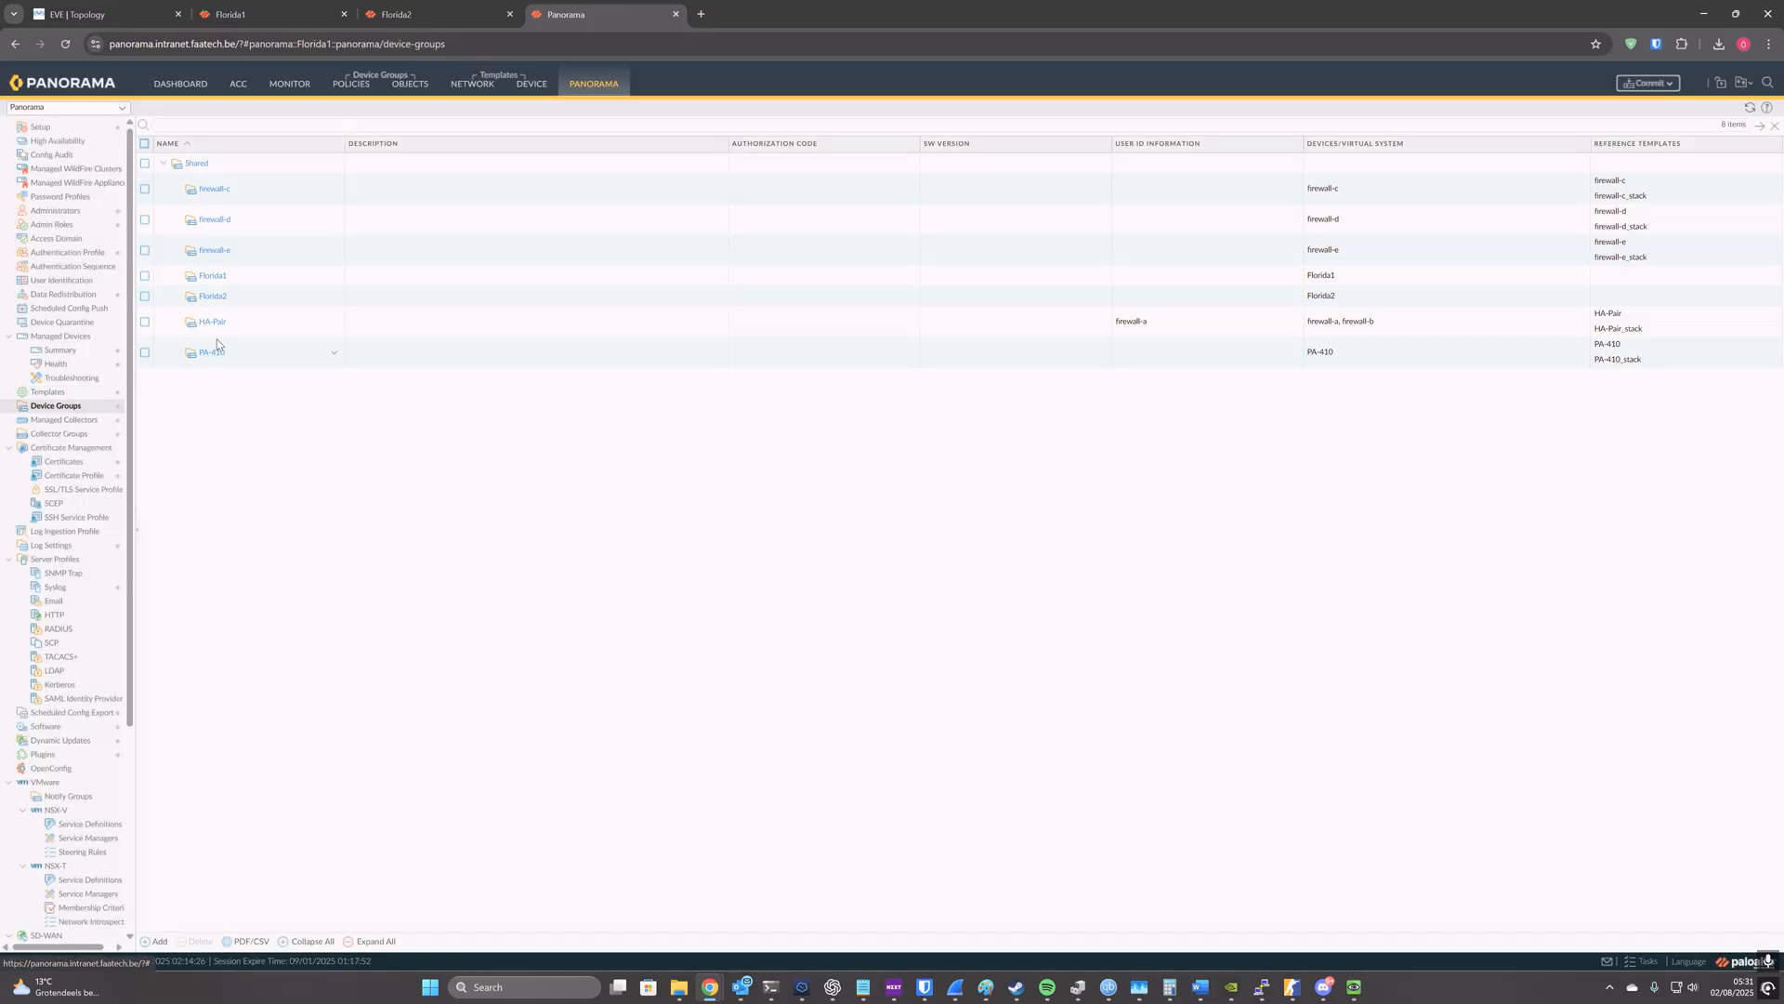
{"action": "left_click", "coordinate": [213, 296]}
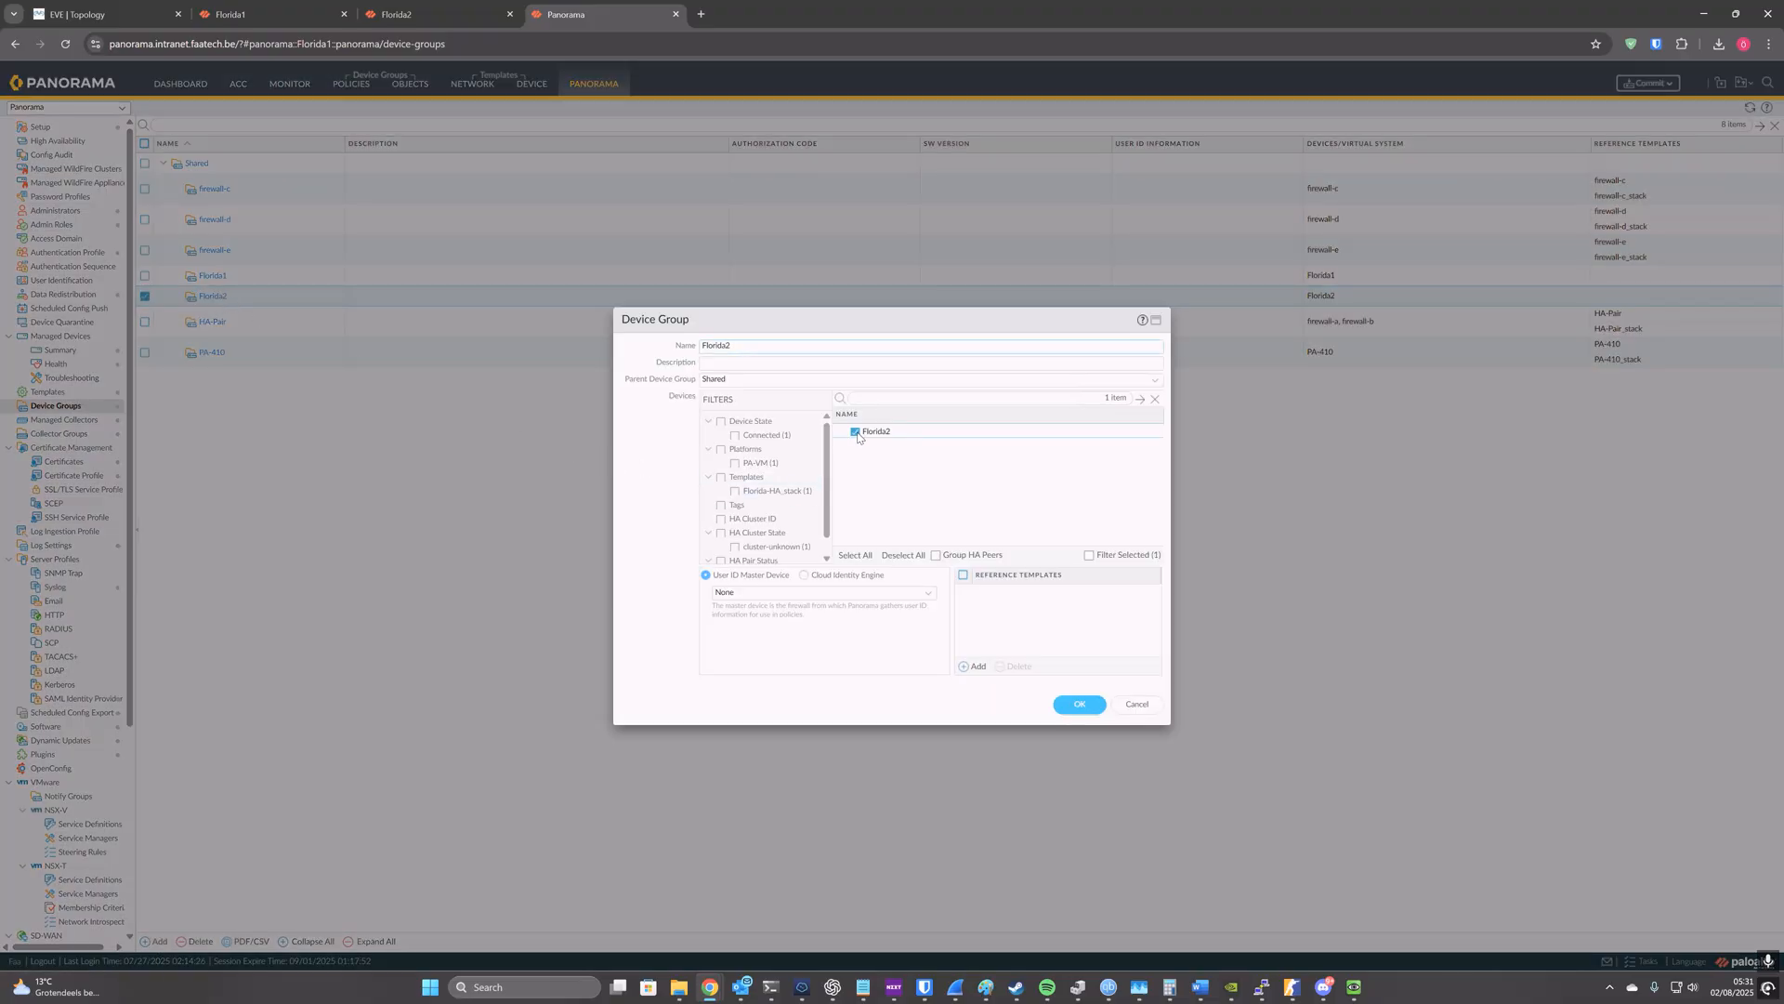
{"action": "left_click", "coordinate": [1062, 704]}
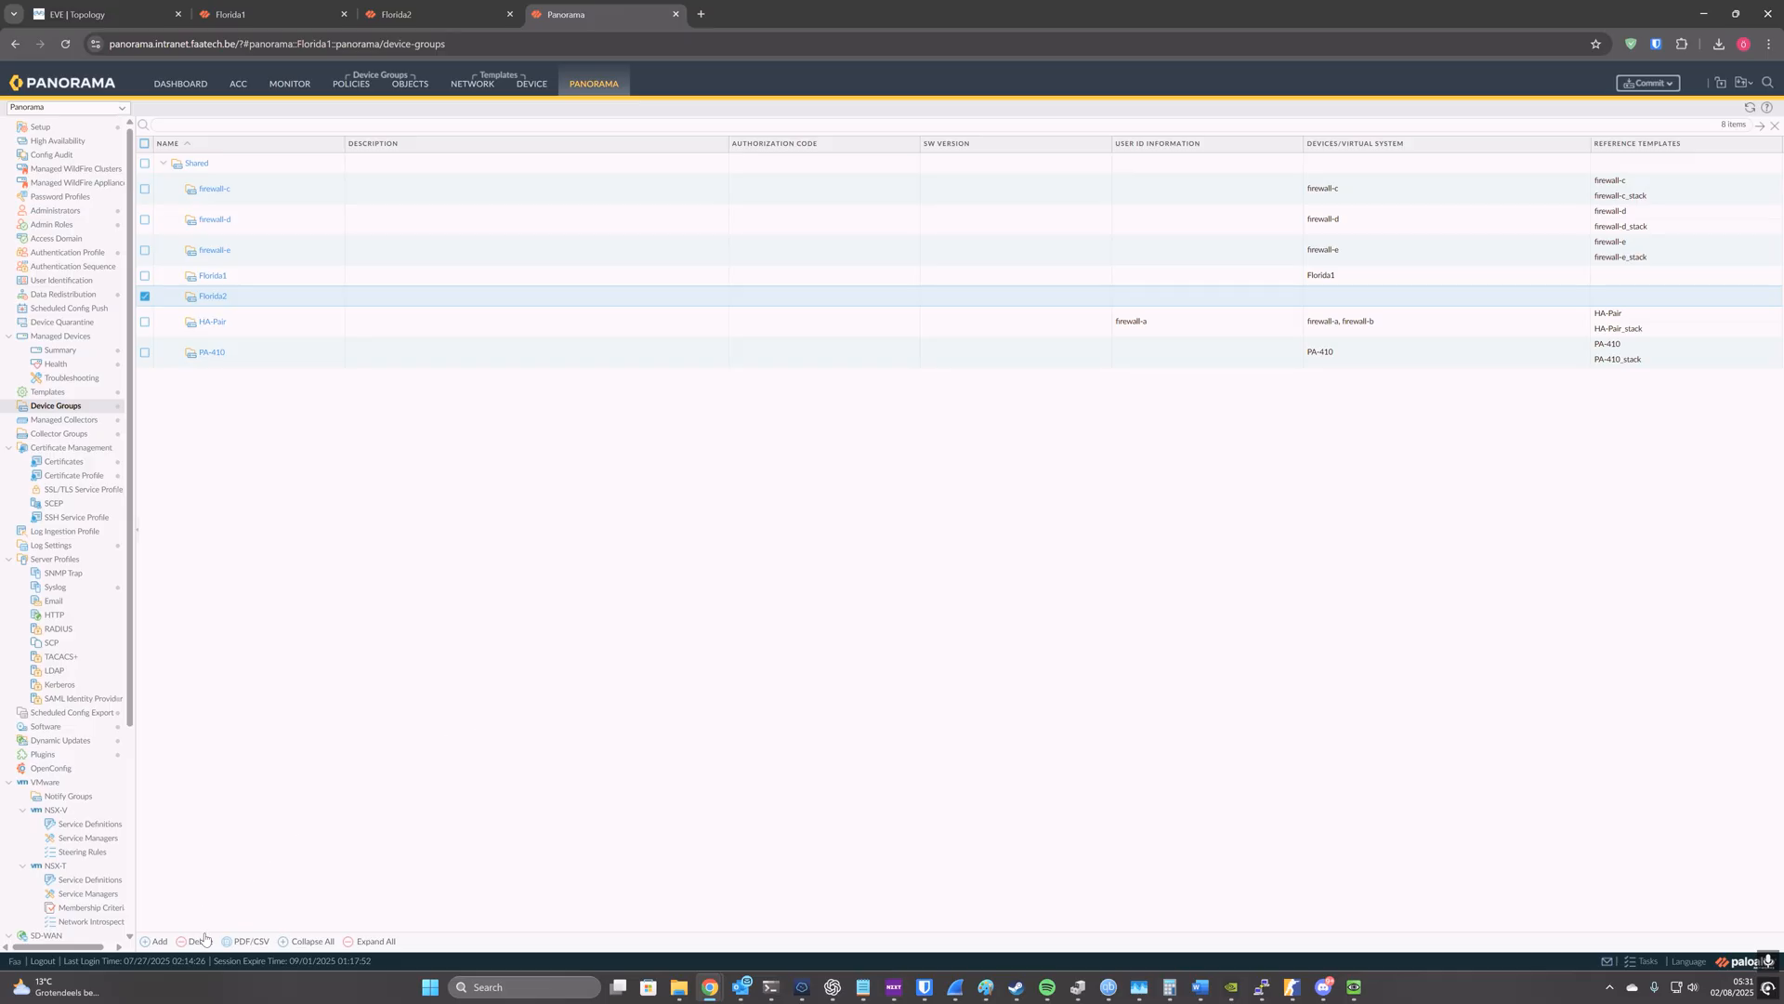
{"action": "left_click", "coordinate": [207, 939]}
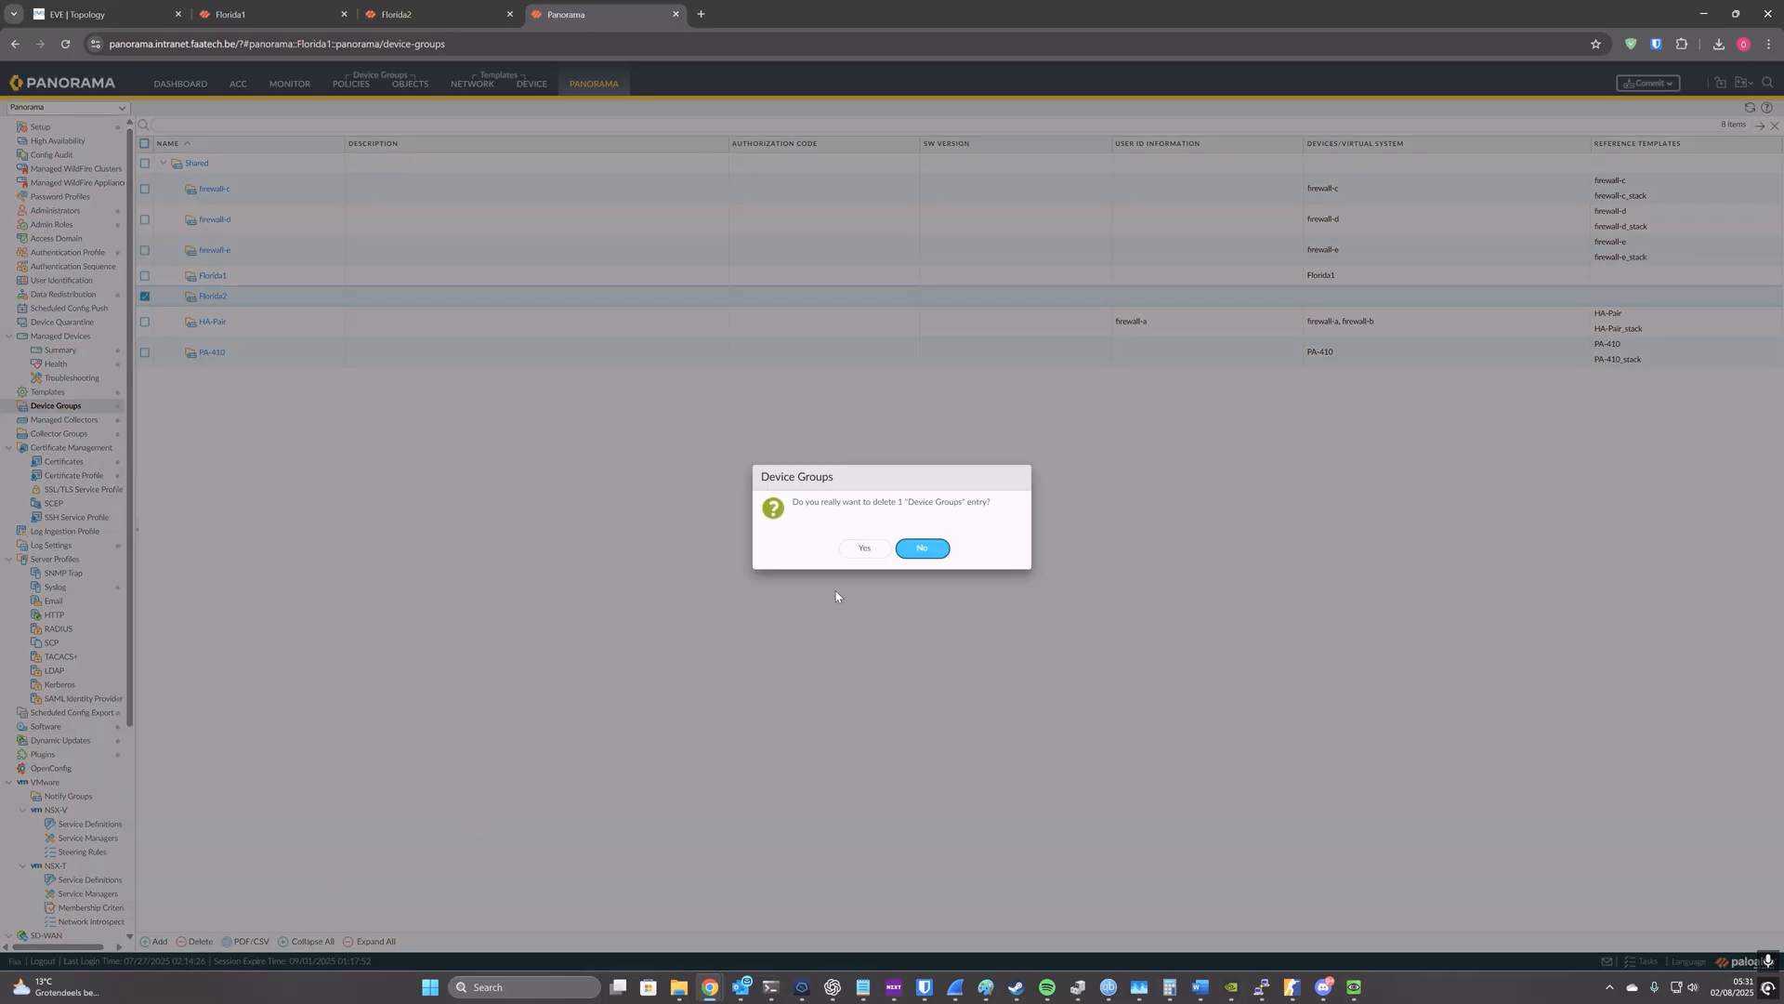
{"action": "left_click", "coordinate": [864, 548]}
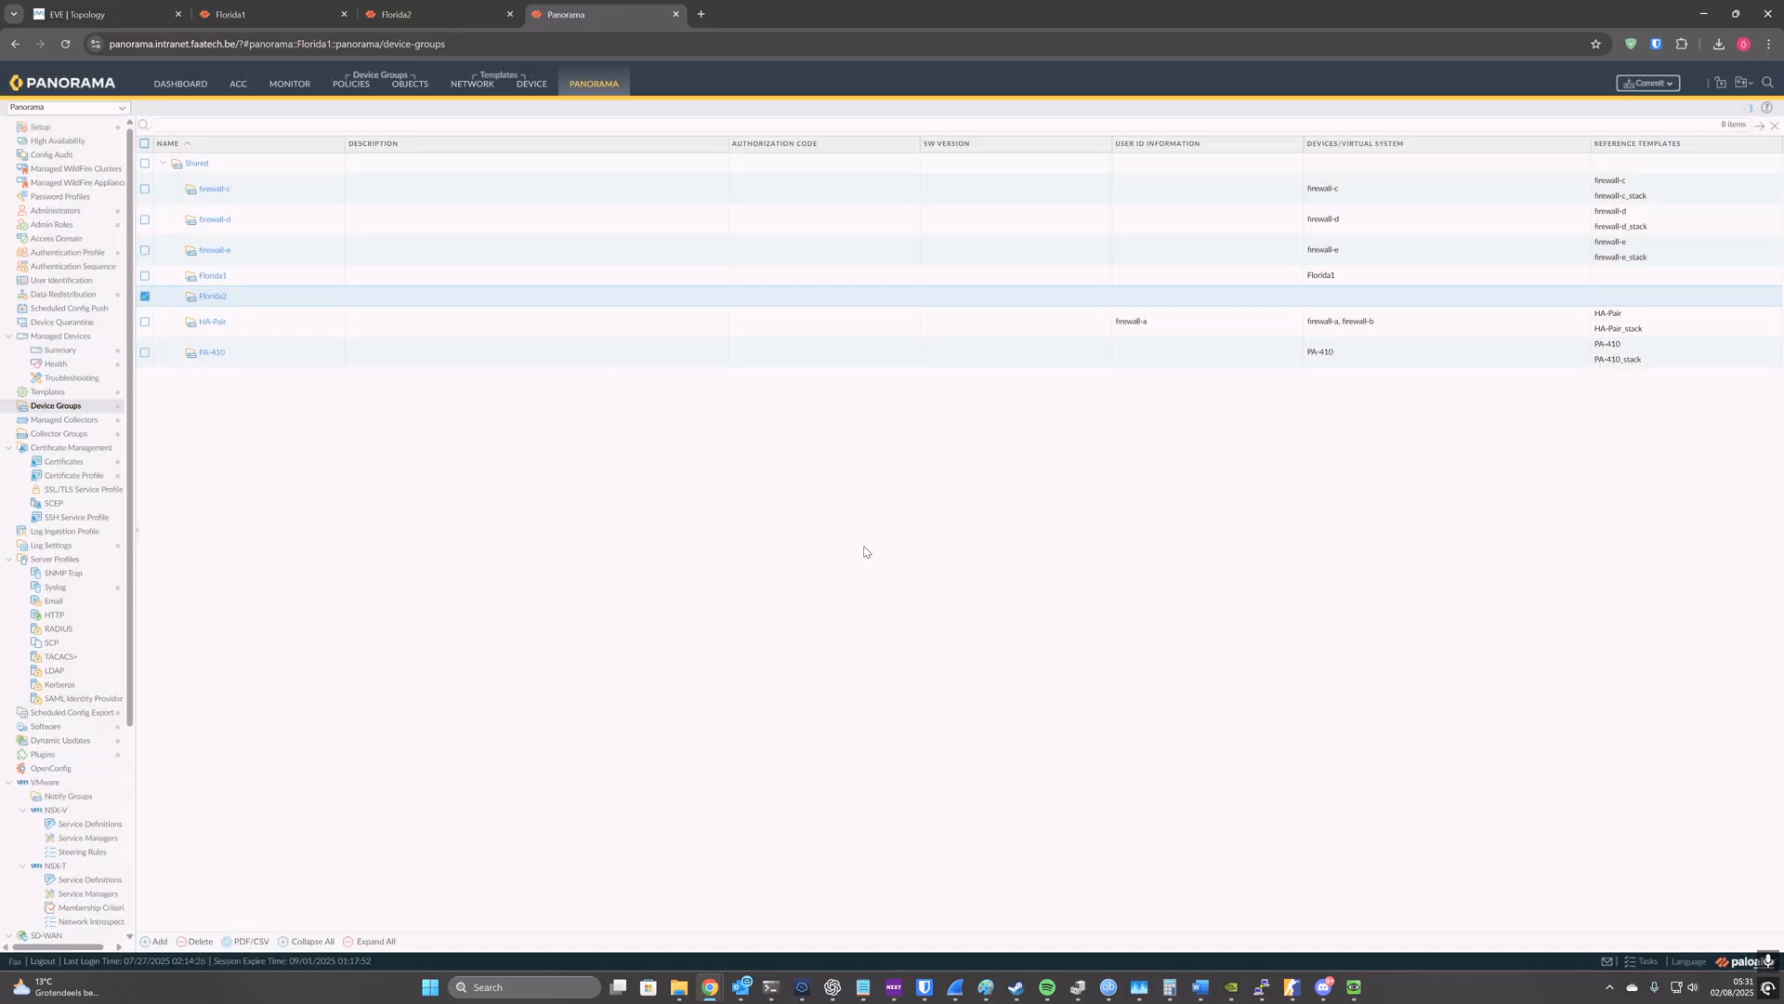
Step: Rename the Florida1 device group as Florida-HA, add the Florida2 firewall and assign Florida-HA as reference template
{"action": "left_click", "coordinate": [212, 277]}
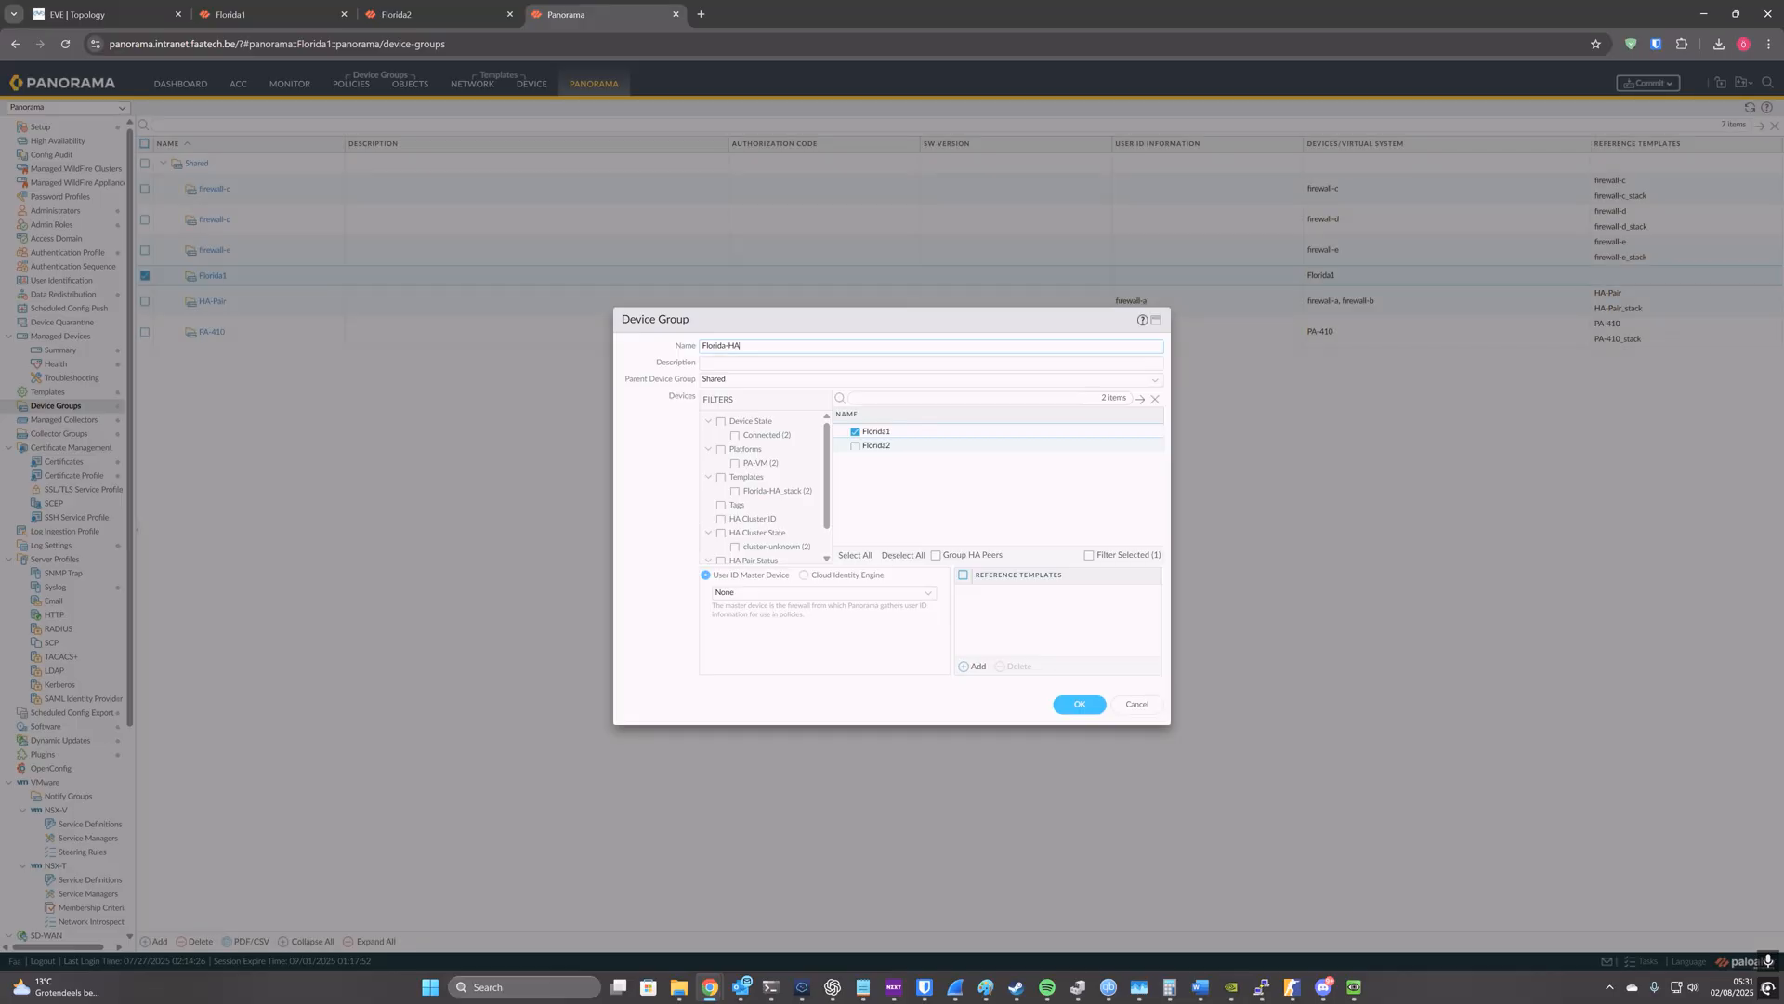
{"action": "left_click", "coordinate": [855, 445]}
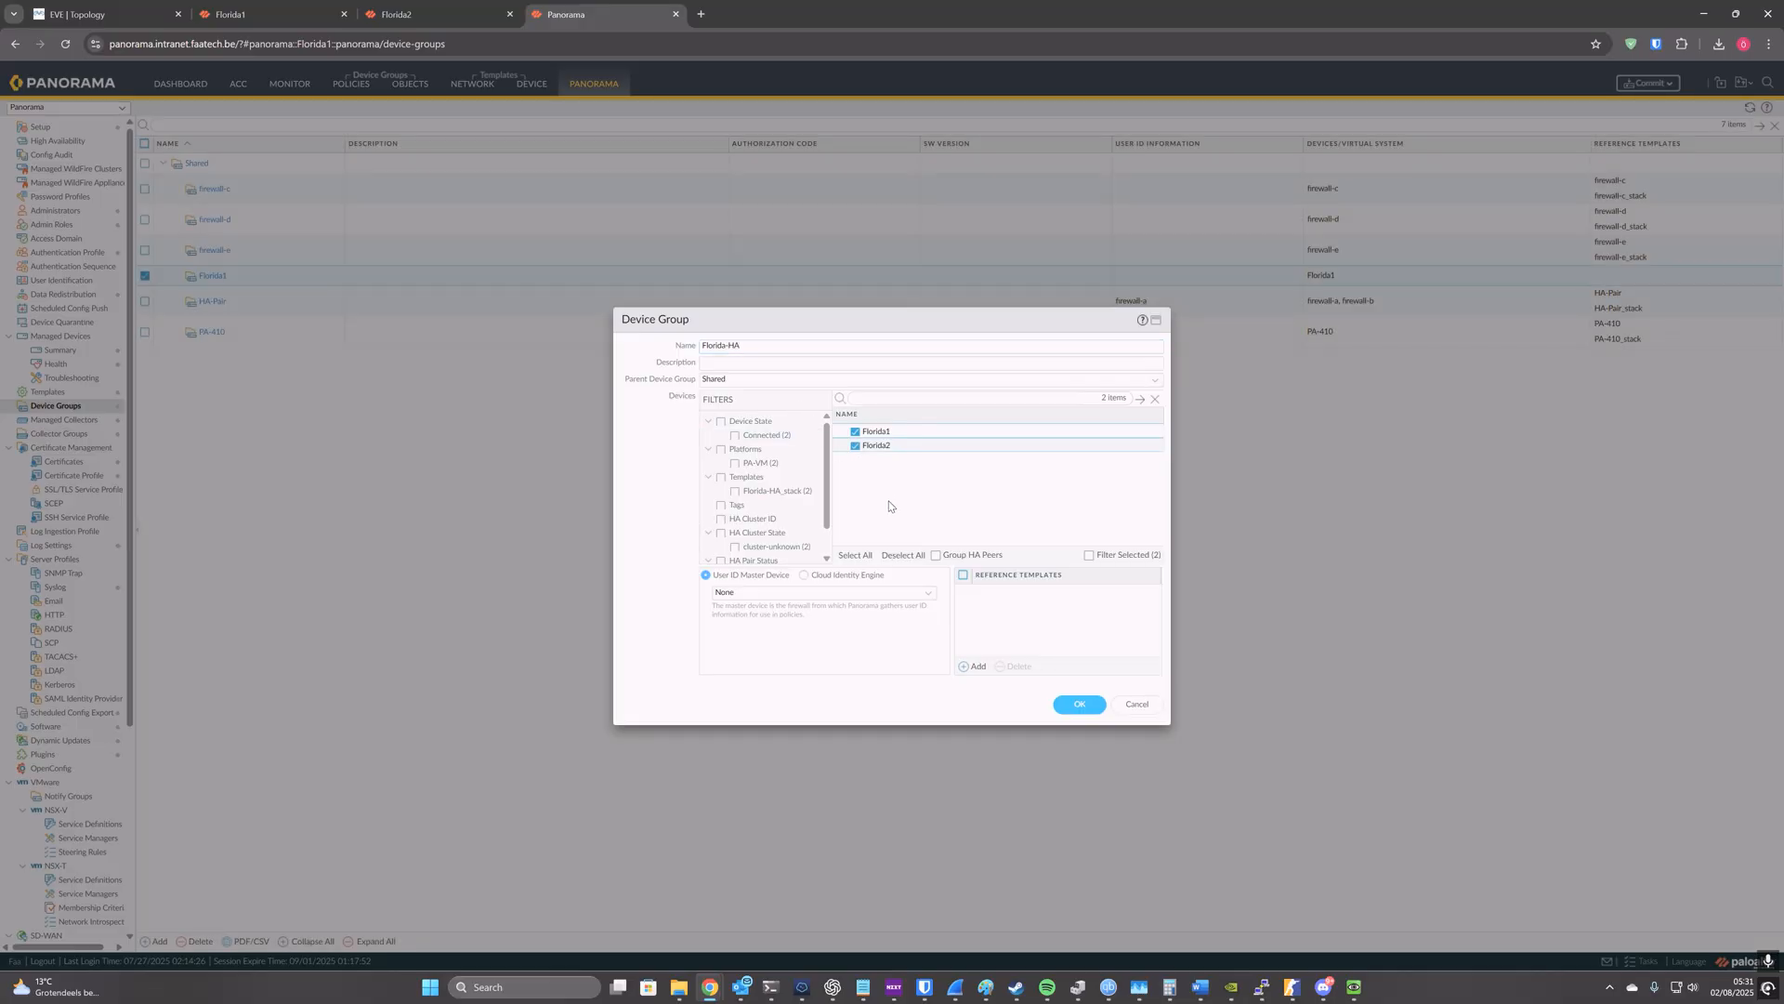
{"action": "left_click", "coordinate": [977, 666]}
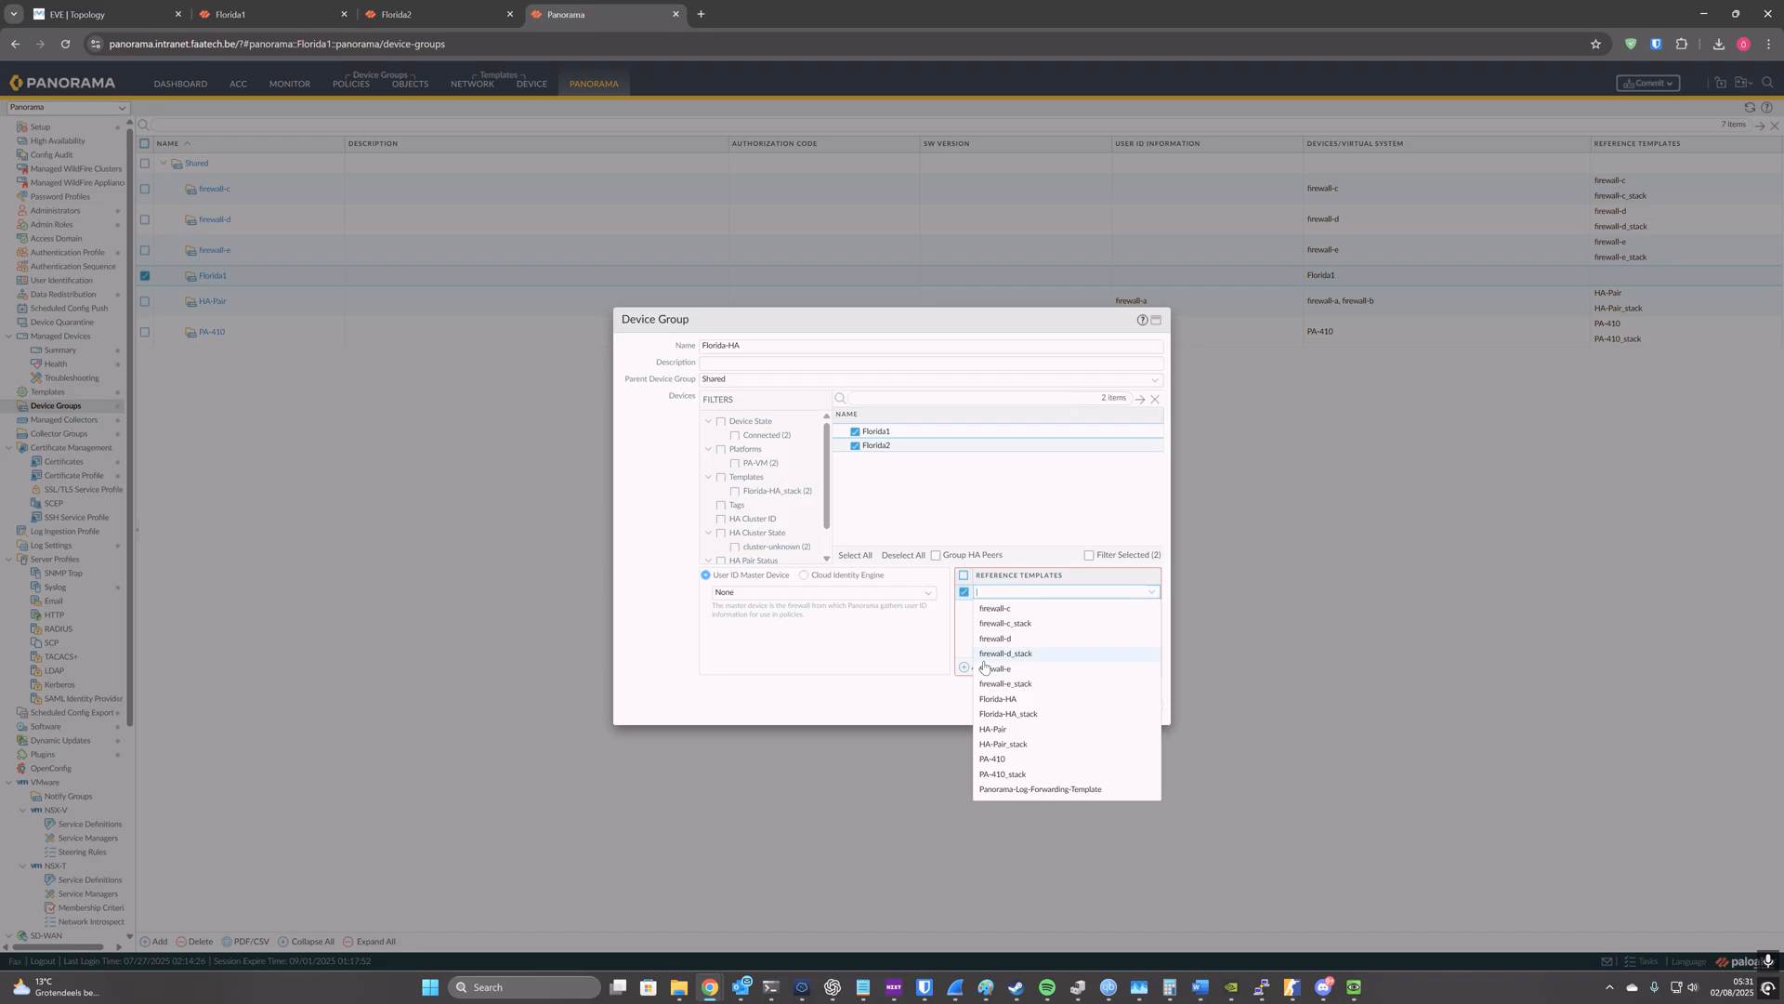
{"action": "left_click", "coordinate": [1018, 701]}
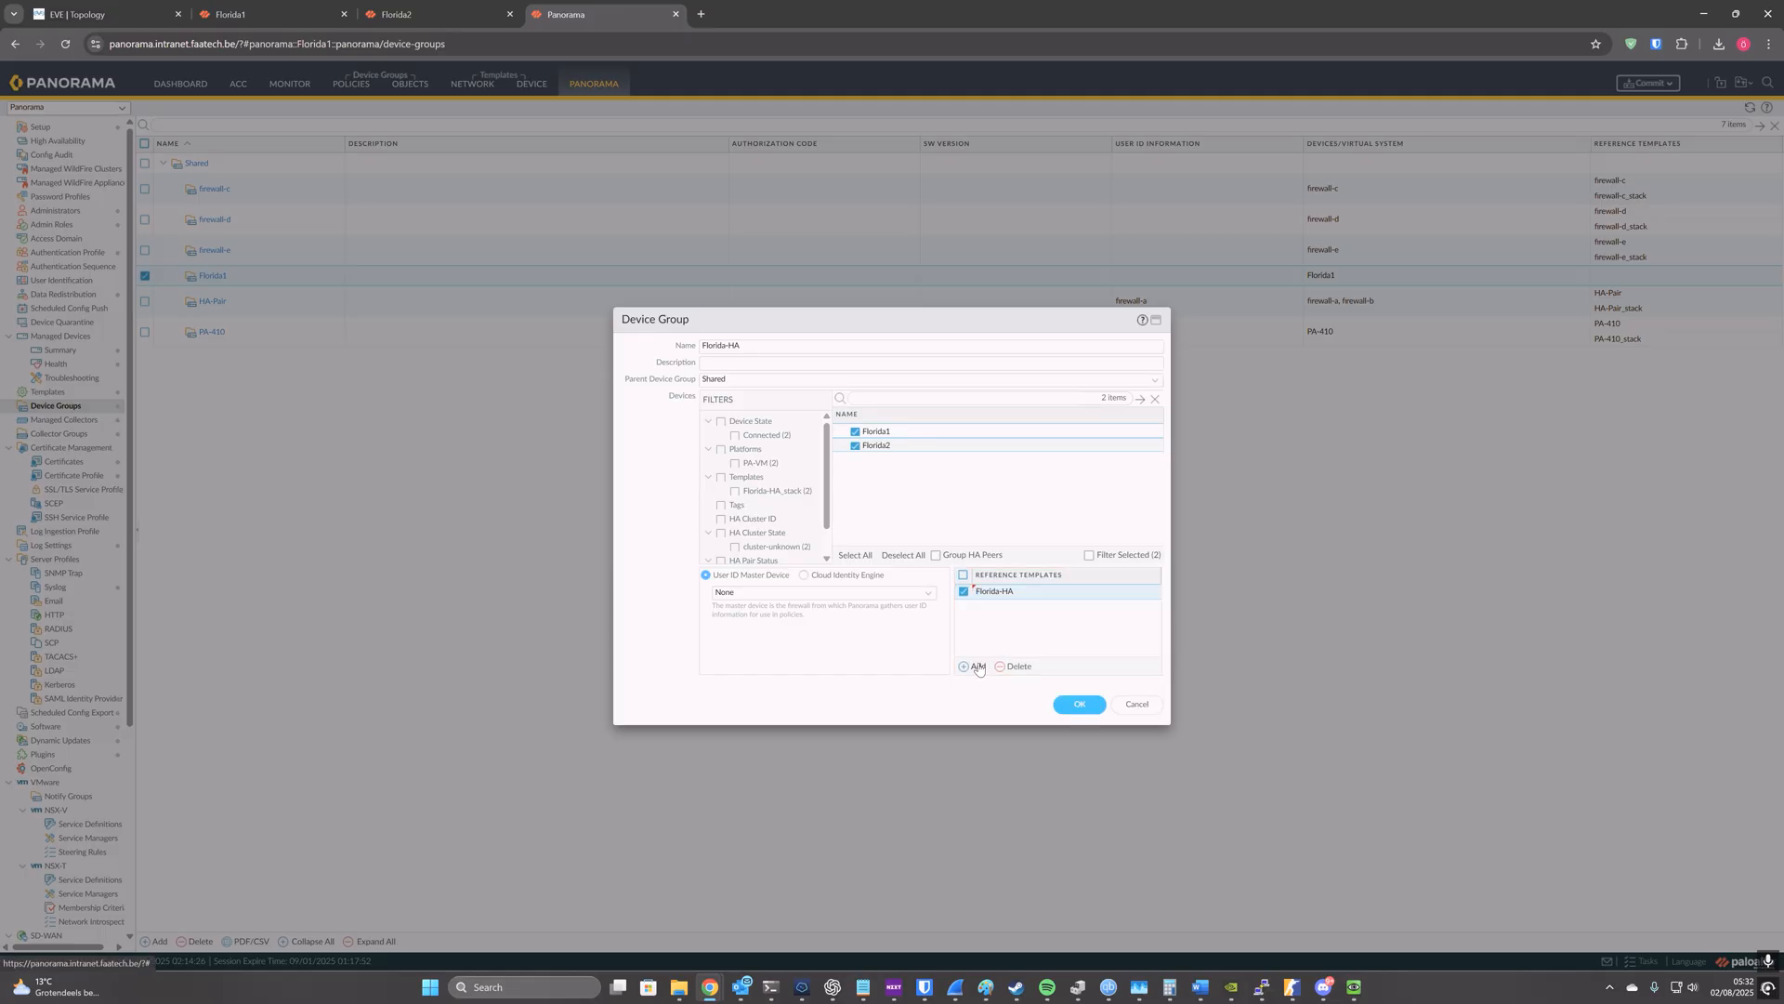
{"action": "left_click", "coordinate": [1071, 706]}
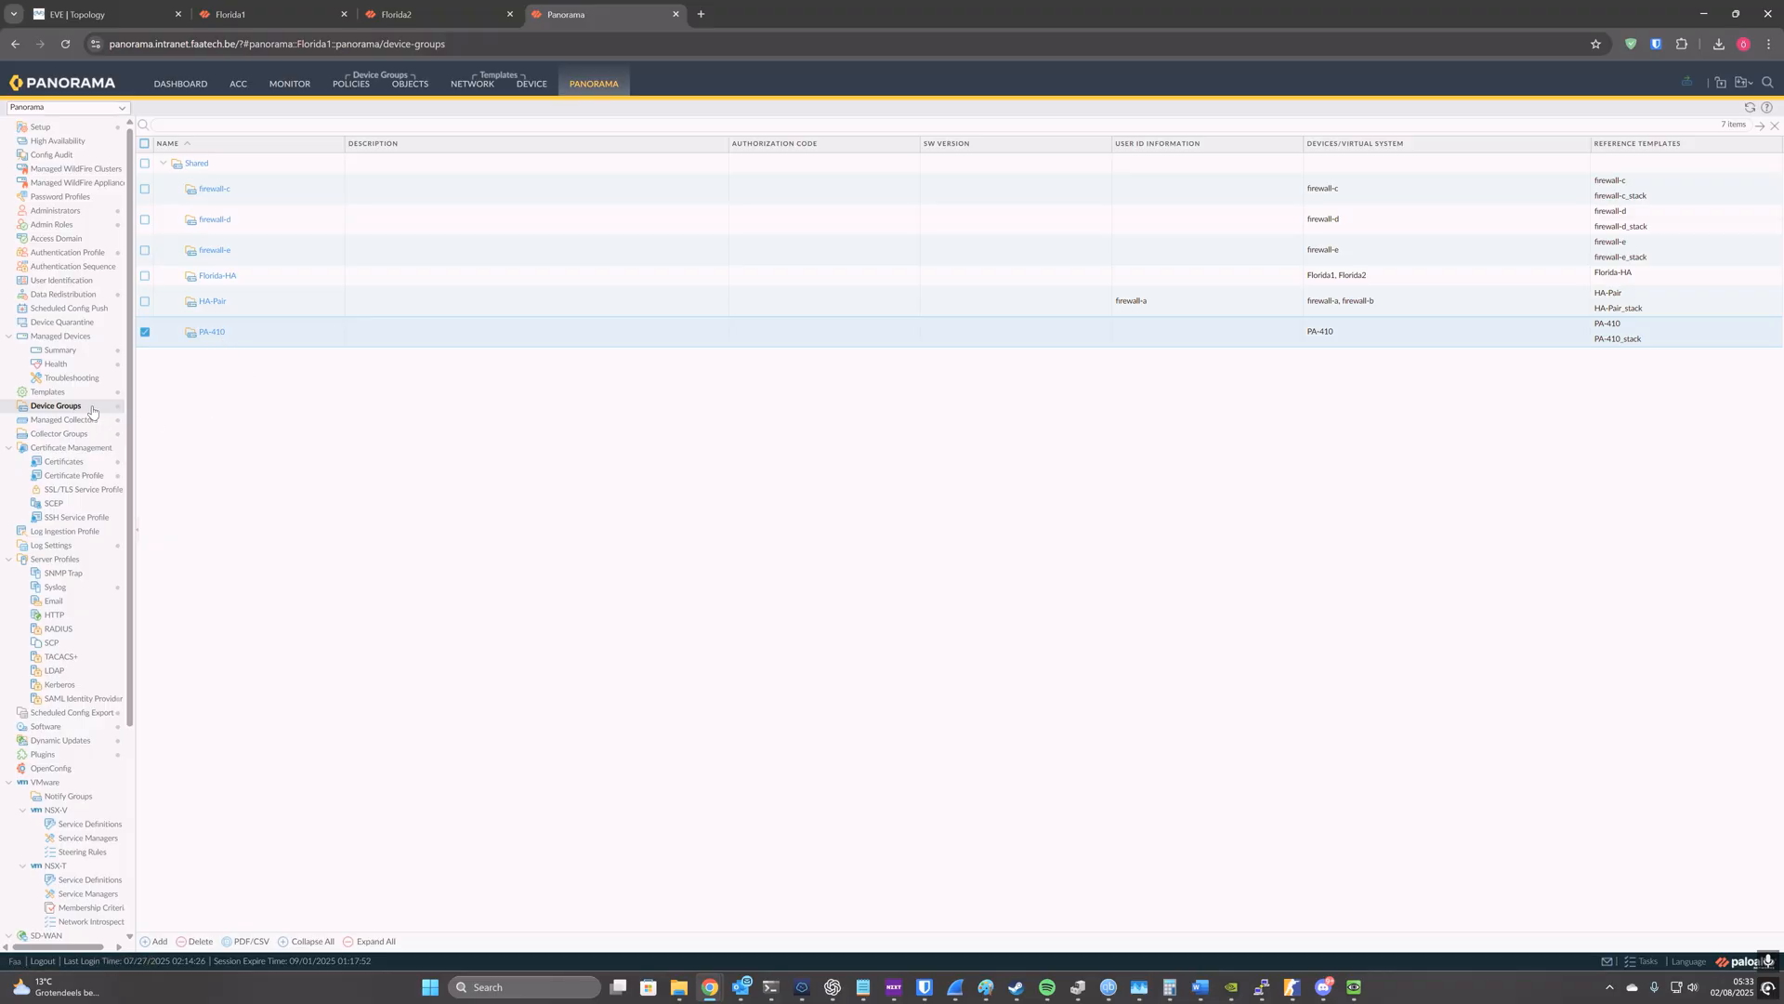
Step: After checking the PA-410 device group, set Florida1 as the Florida-HA group's User ID master device and enable storing its users and groups
{"action": "left_click", "coordinate": [213, 333]}
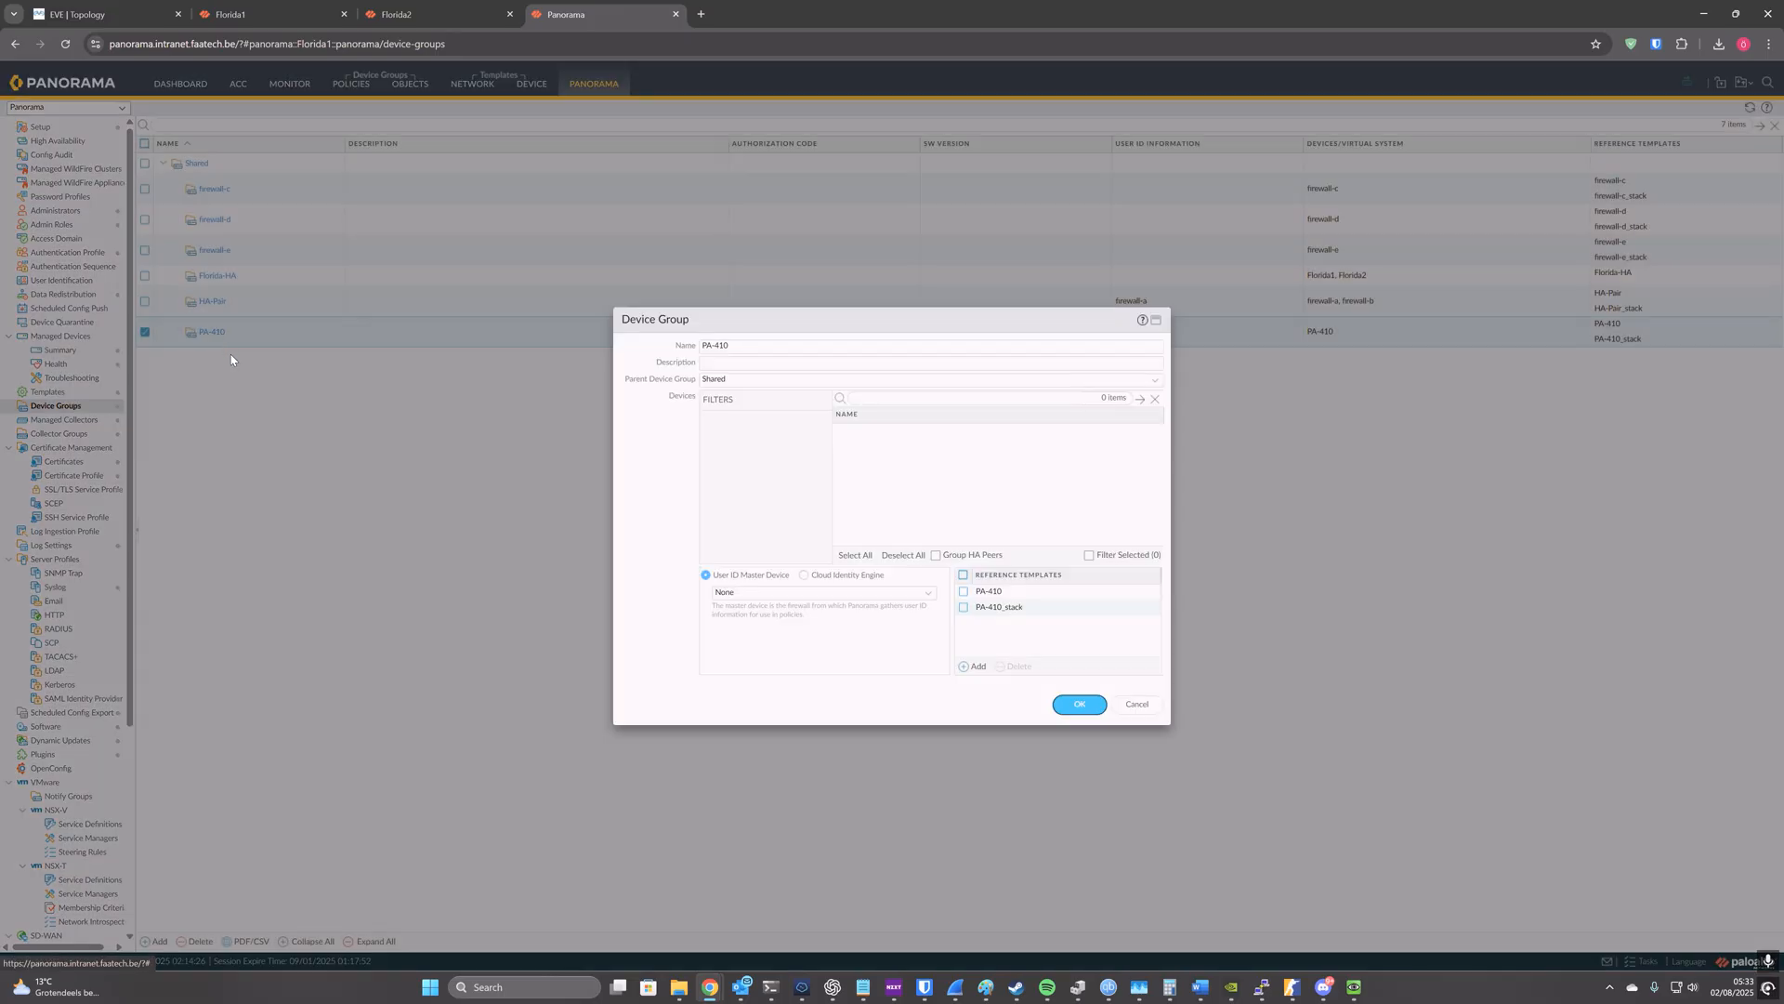
{"action": "left_click", "coordinate": [1130, 707]}
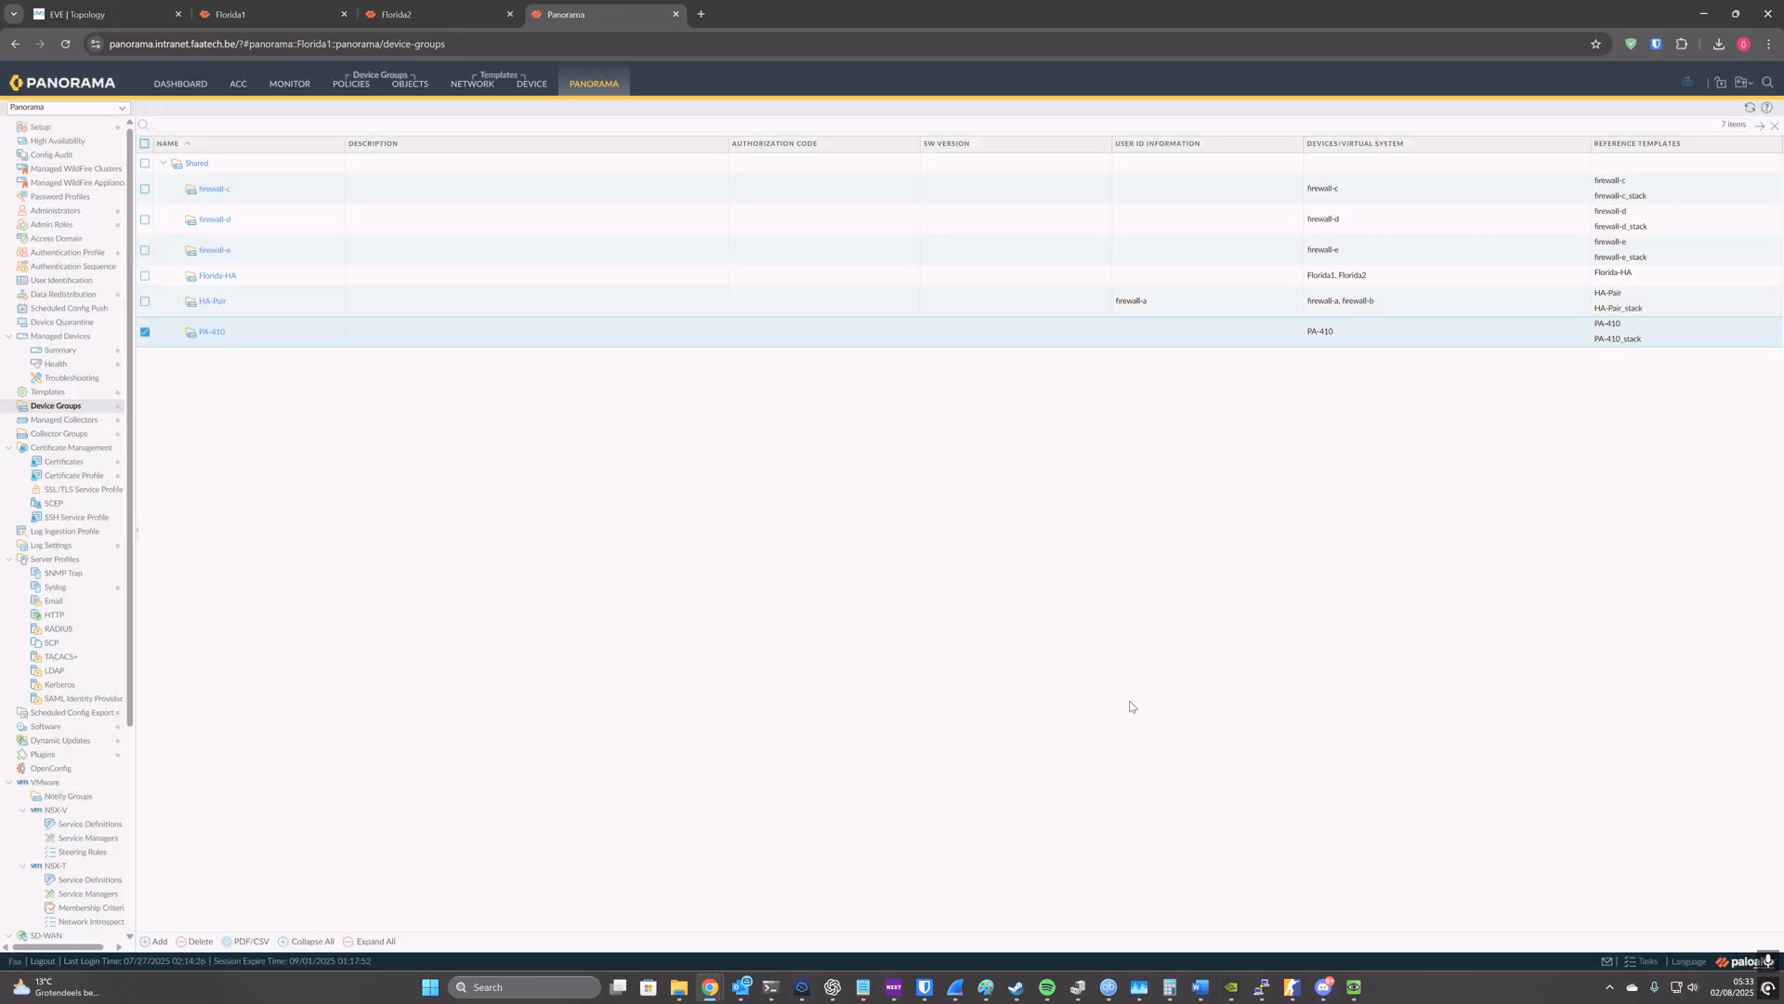
{"action": "left_click", "coordinate": [219, 277]}
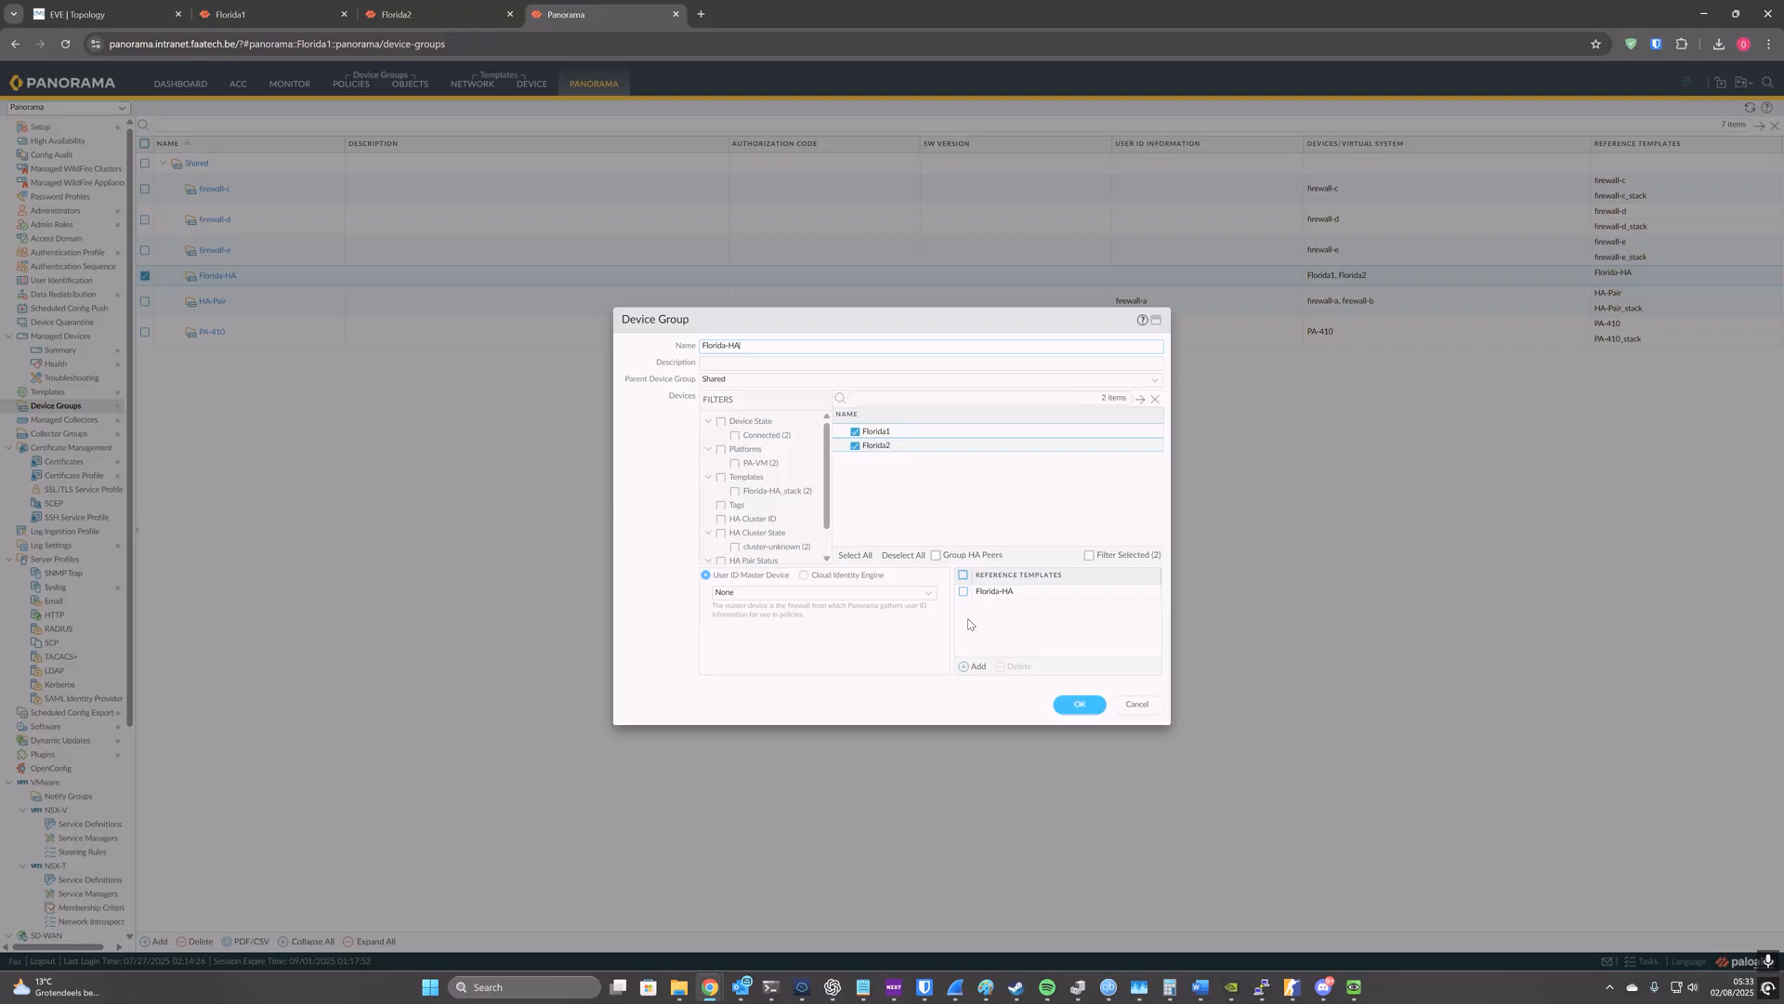
{"action": "left_click", "coordinate": [929, 595]}
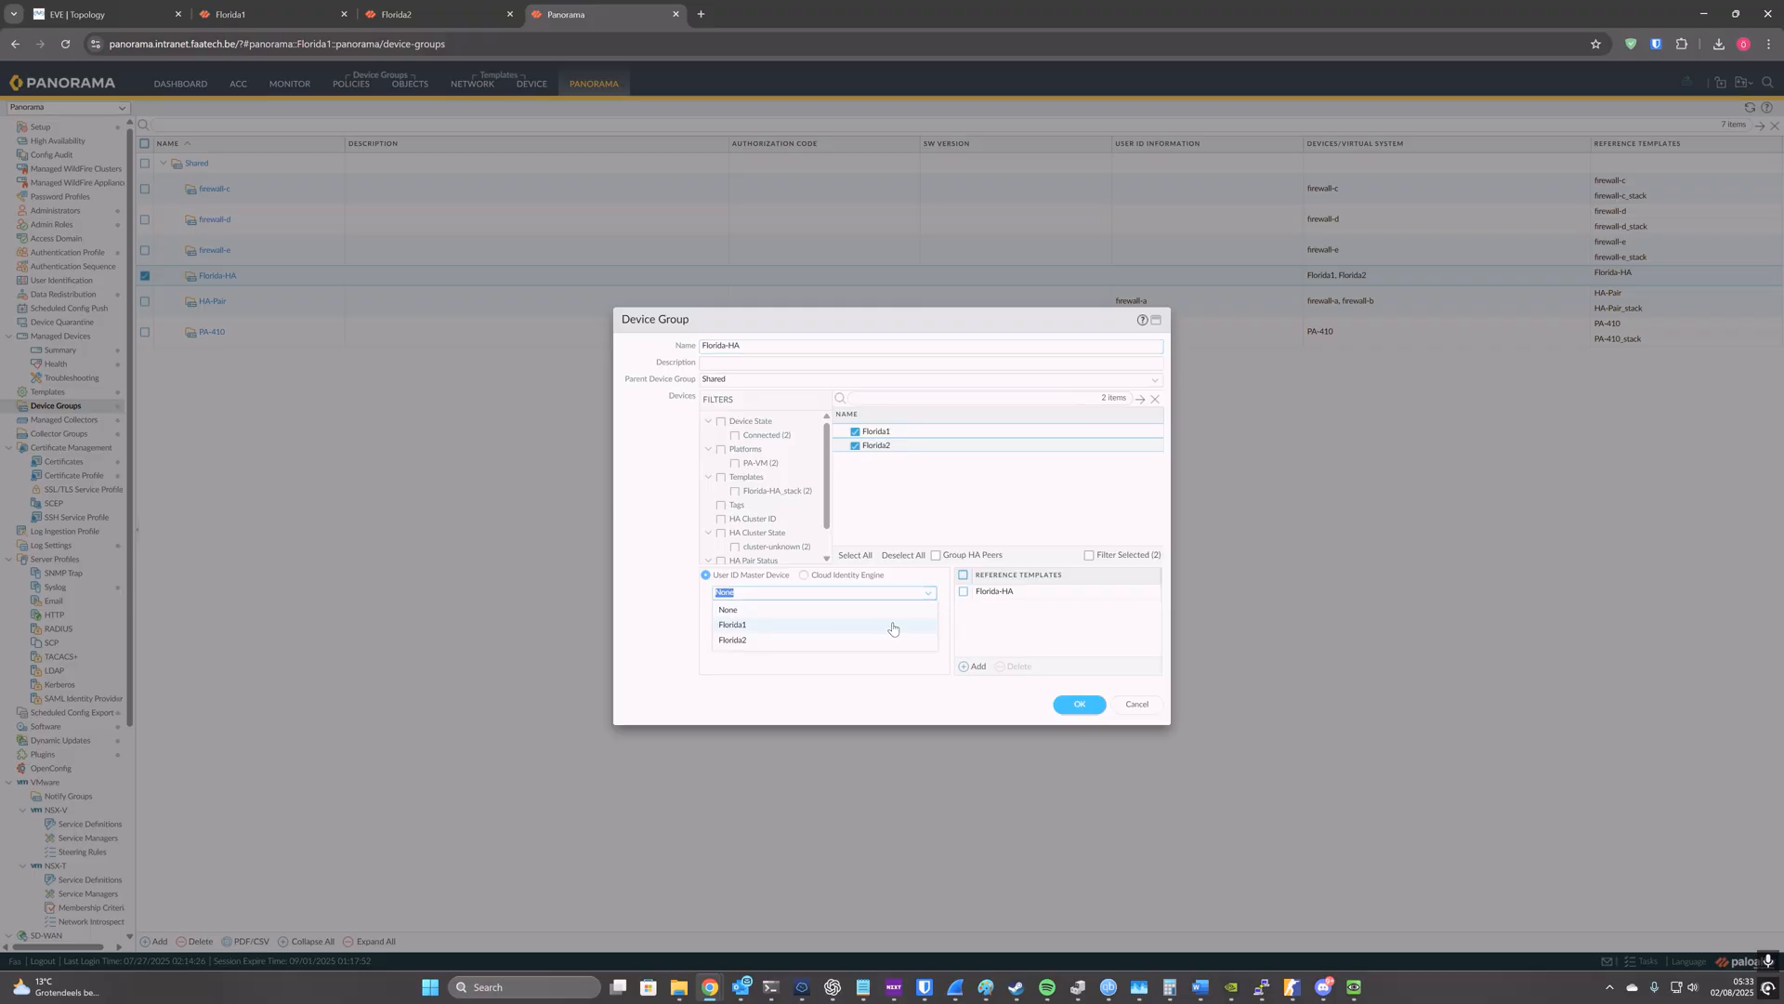
{"action": "left_click", "coordinate": [892, 625]}
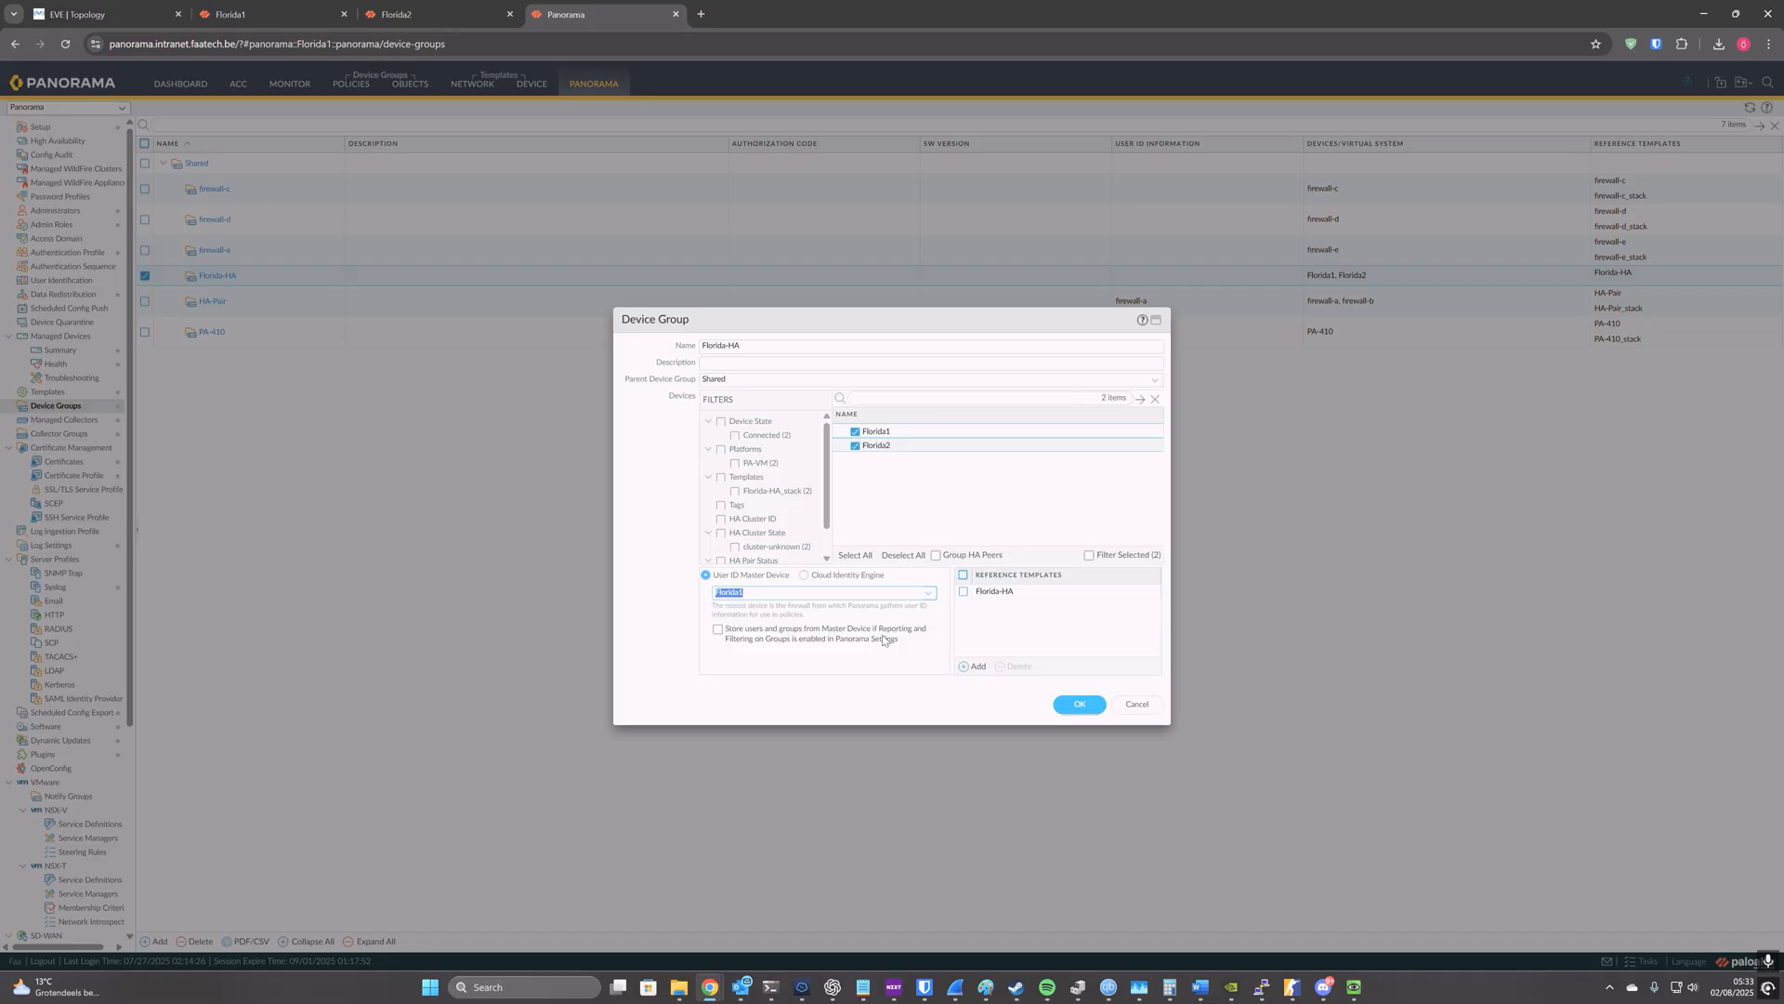
{"action": "left_click", "coordinate": [718, 632]}
{"action": "left_click", "coordinate": [1081, 704]}
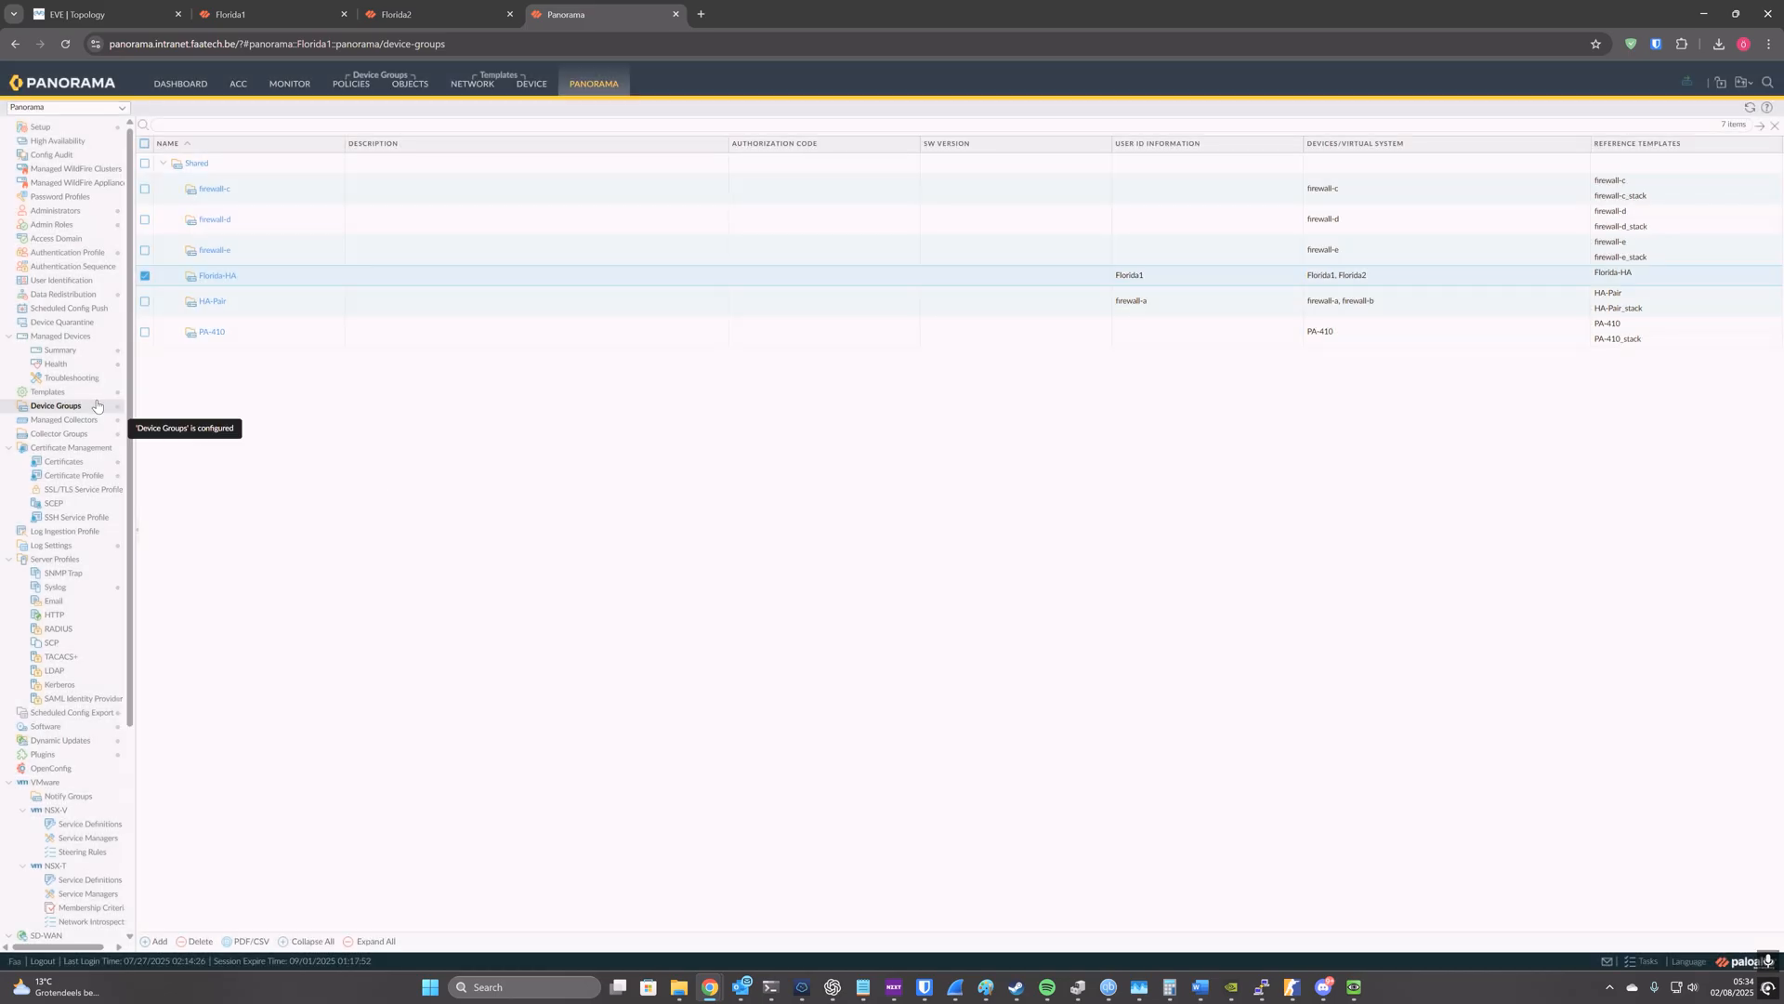
Step: Set Florida1 as the User ID master device of the Florida-HA_stack template stack
{"action": "left_click", "coordinate": [51, 392]}
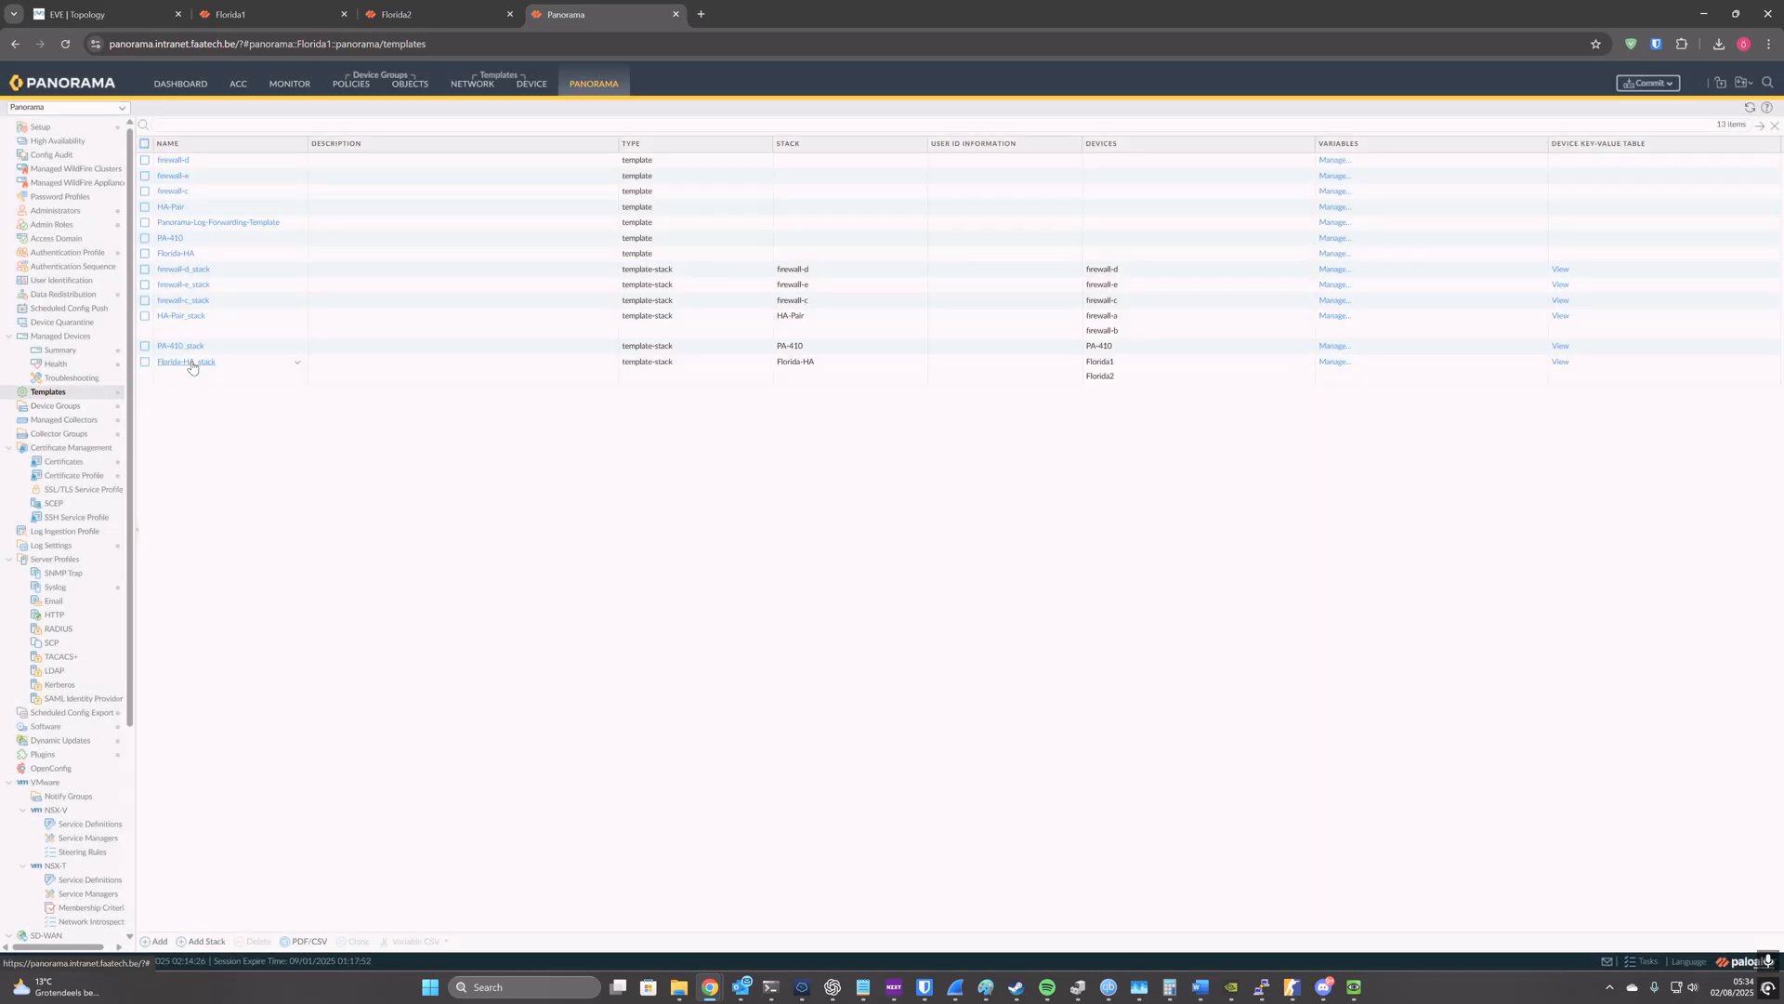
{"action": "left_click", "coordinate": [193, 363]}
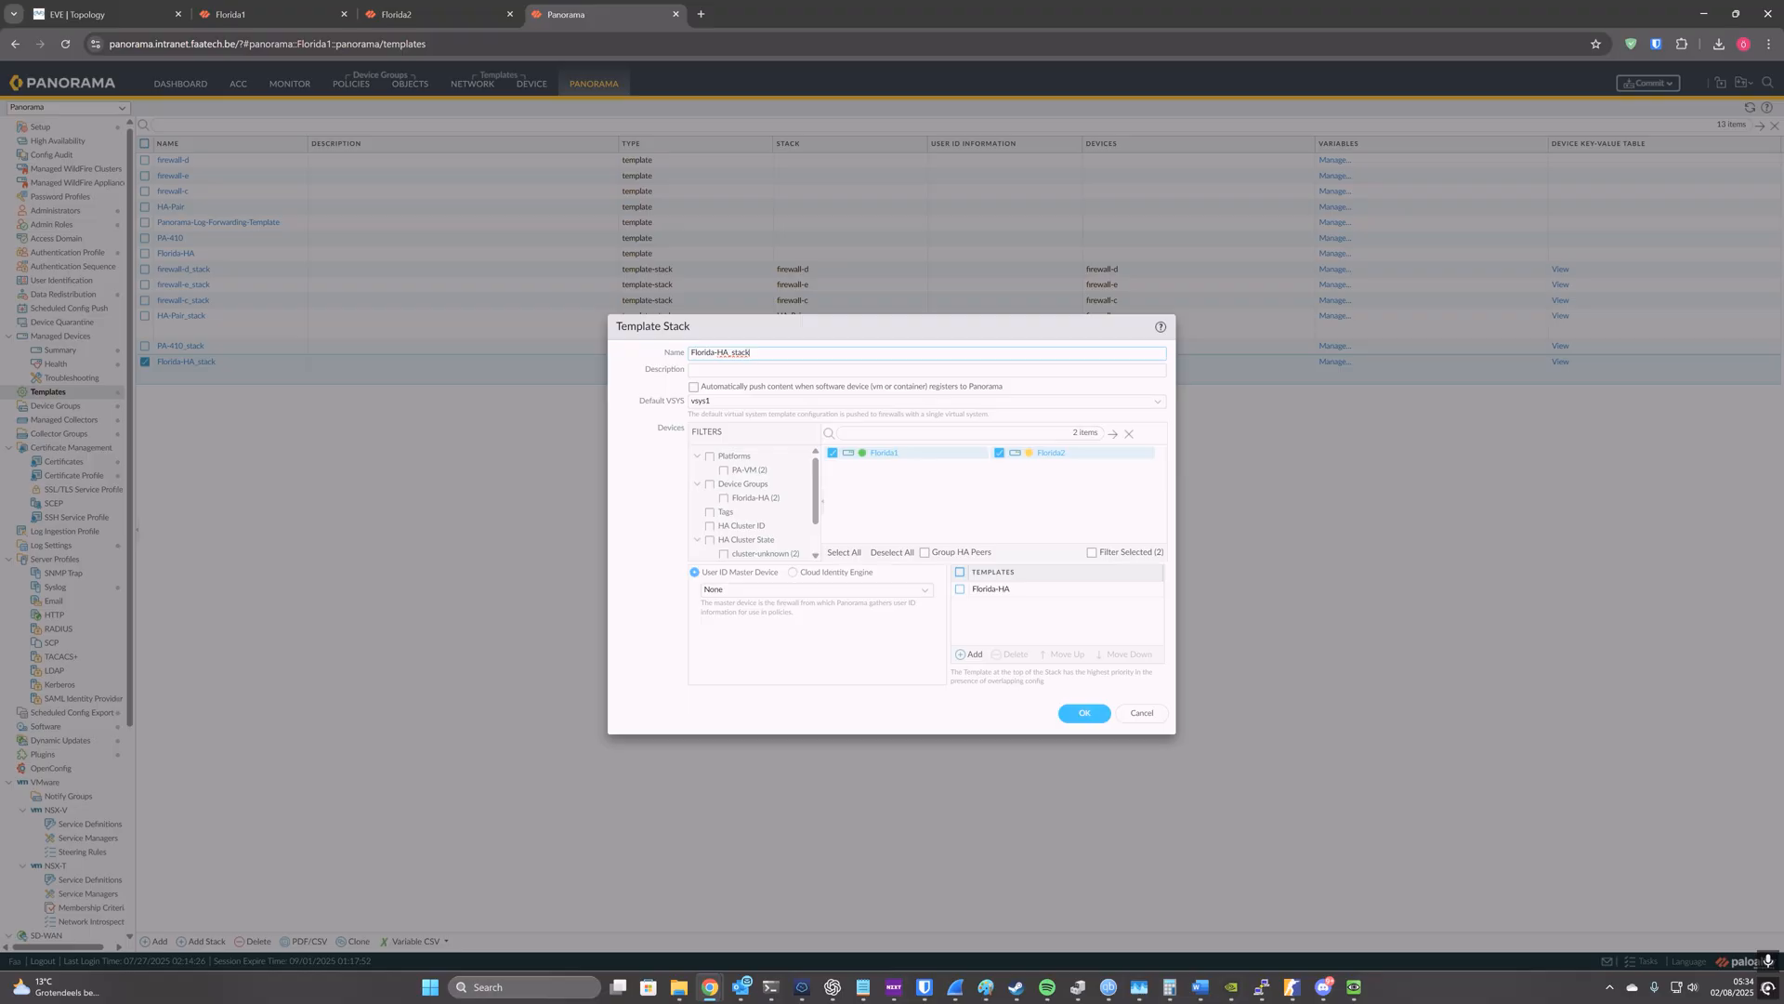
{"action": "left_click", "coordinate": [926, 592]}
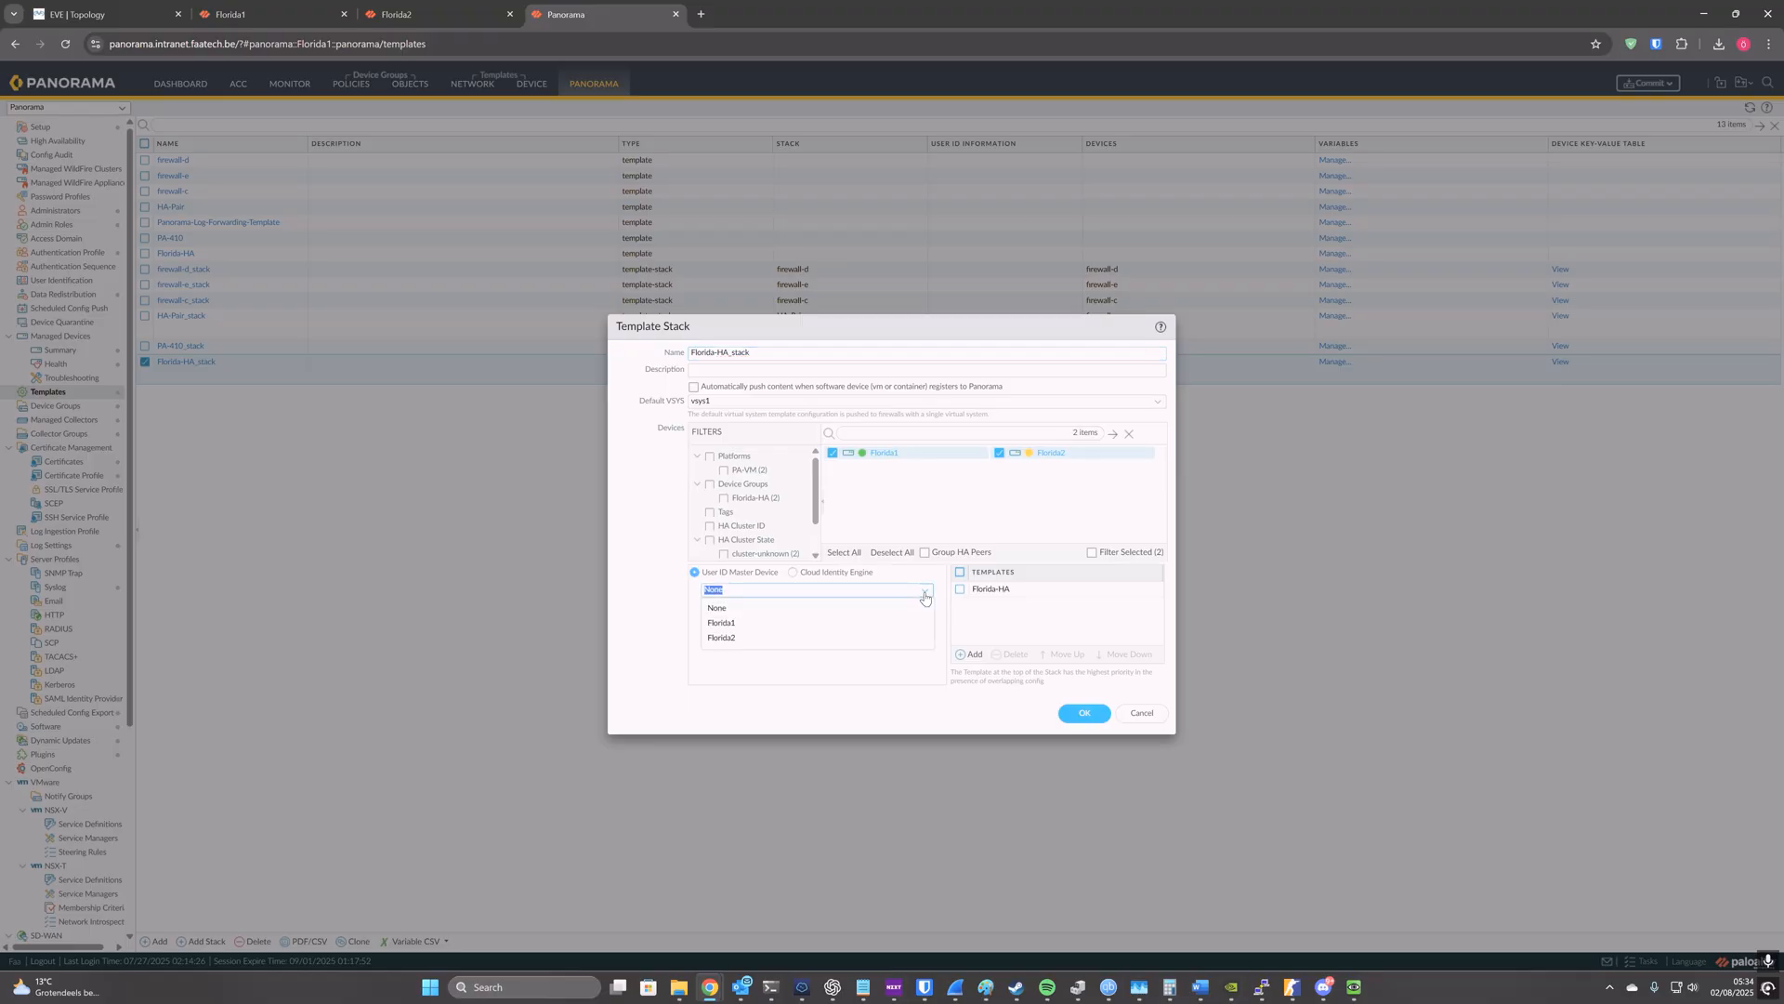
{"action": "left_click", "coordinate": [874, 622]}
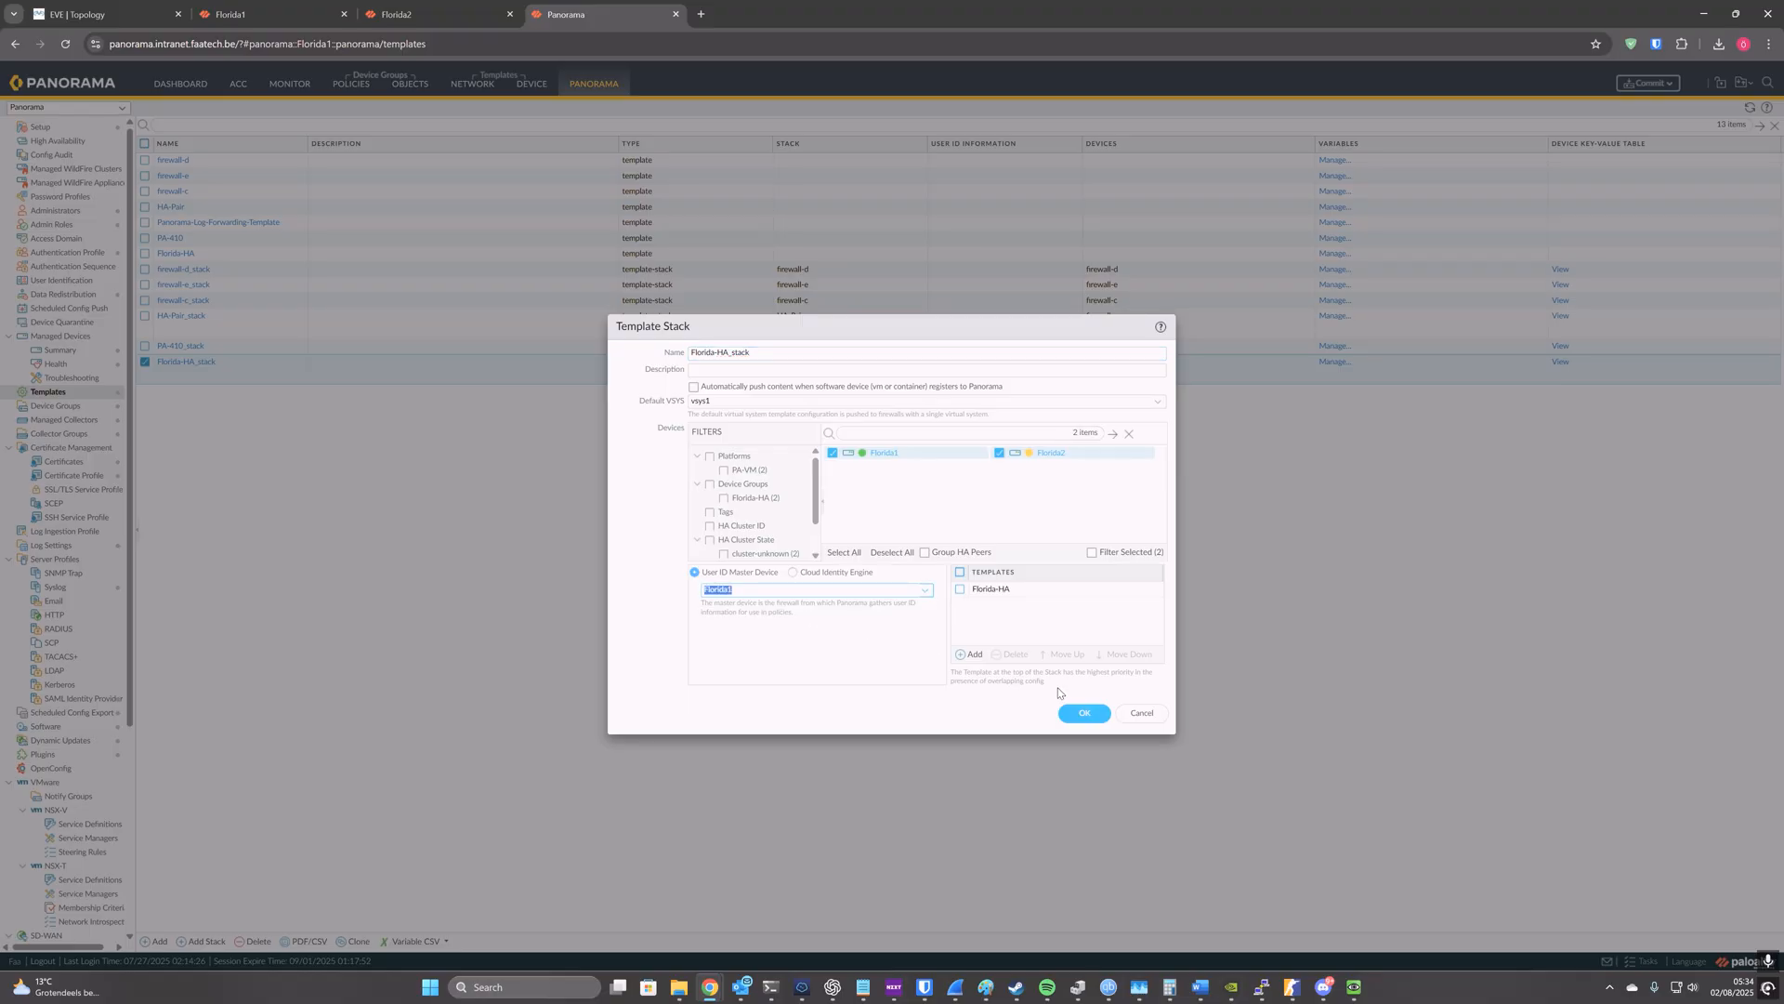
{"action": "left_click", "coordinate": [1081, 714]}
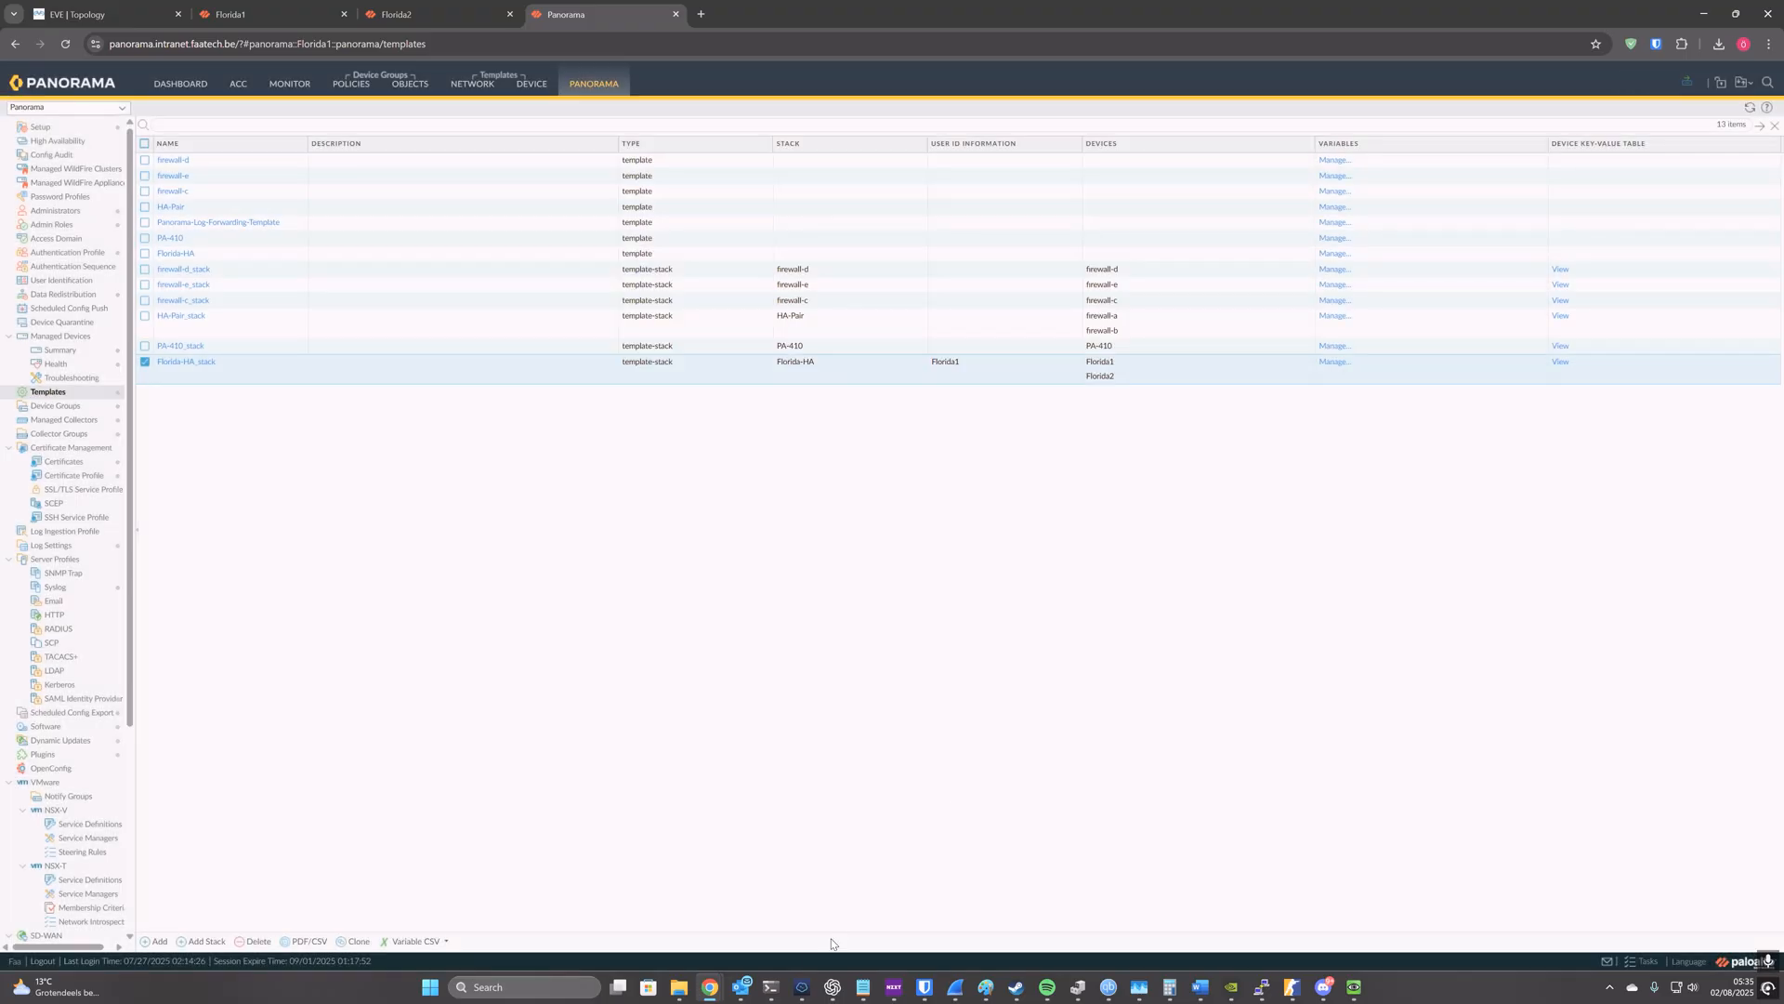
Step: Switch to Termius, replace the EVE-NG session with an SSH session to the Panorama host and enter configuration mode
{"action": "left_click", "coordinate": [802, 987]}
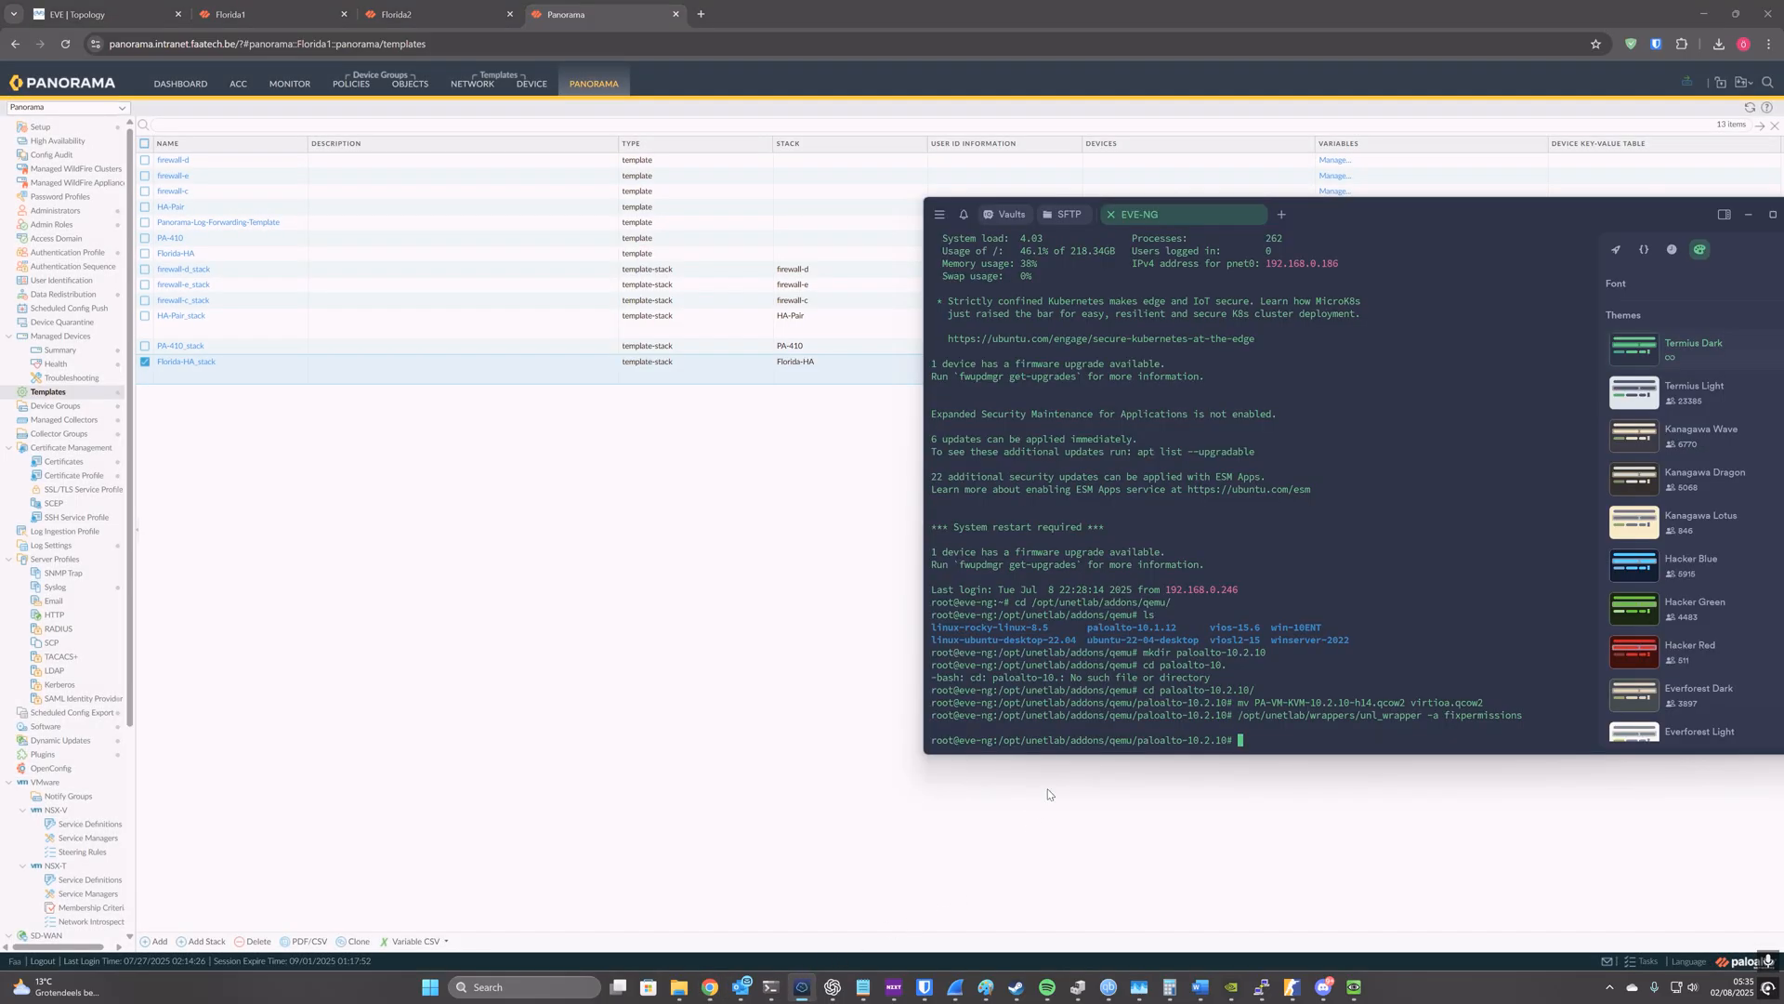
{"action": "left_click", "coordinate": [1112, 215]}
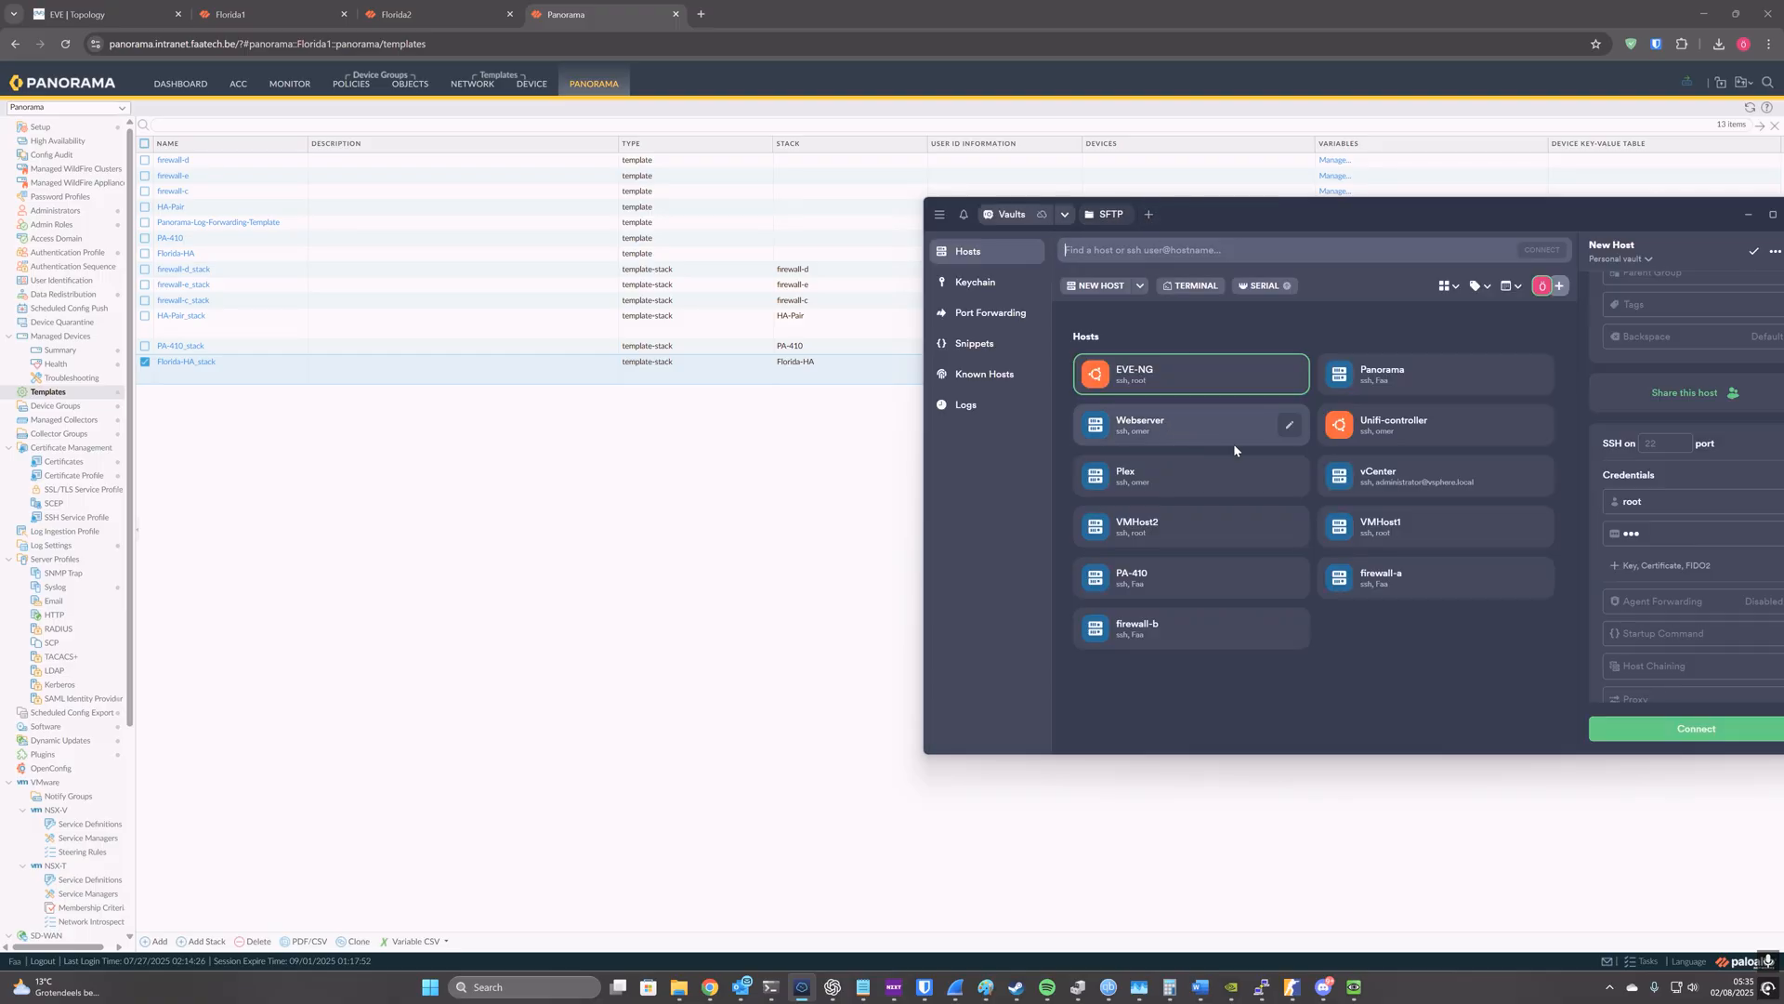
{"action": "double_click", "coordinate": [1411, 372]}
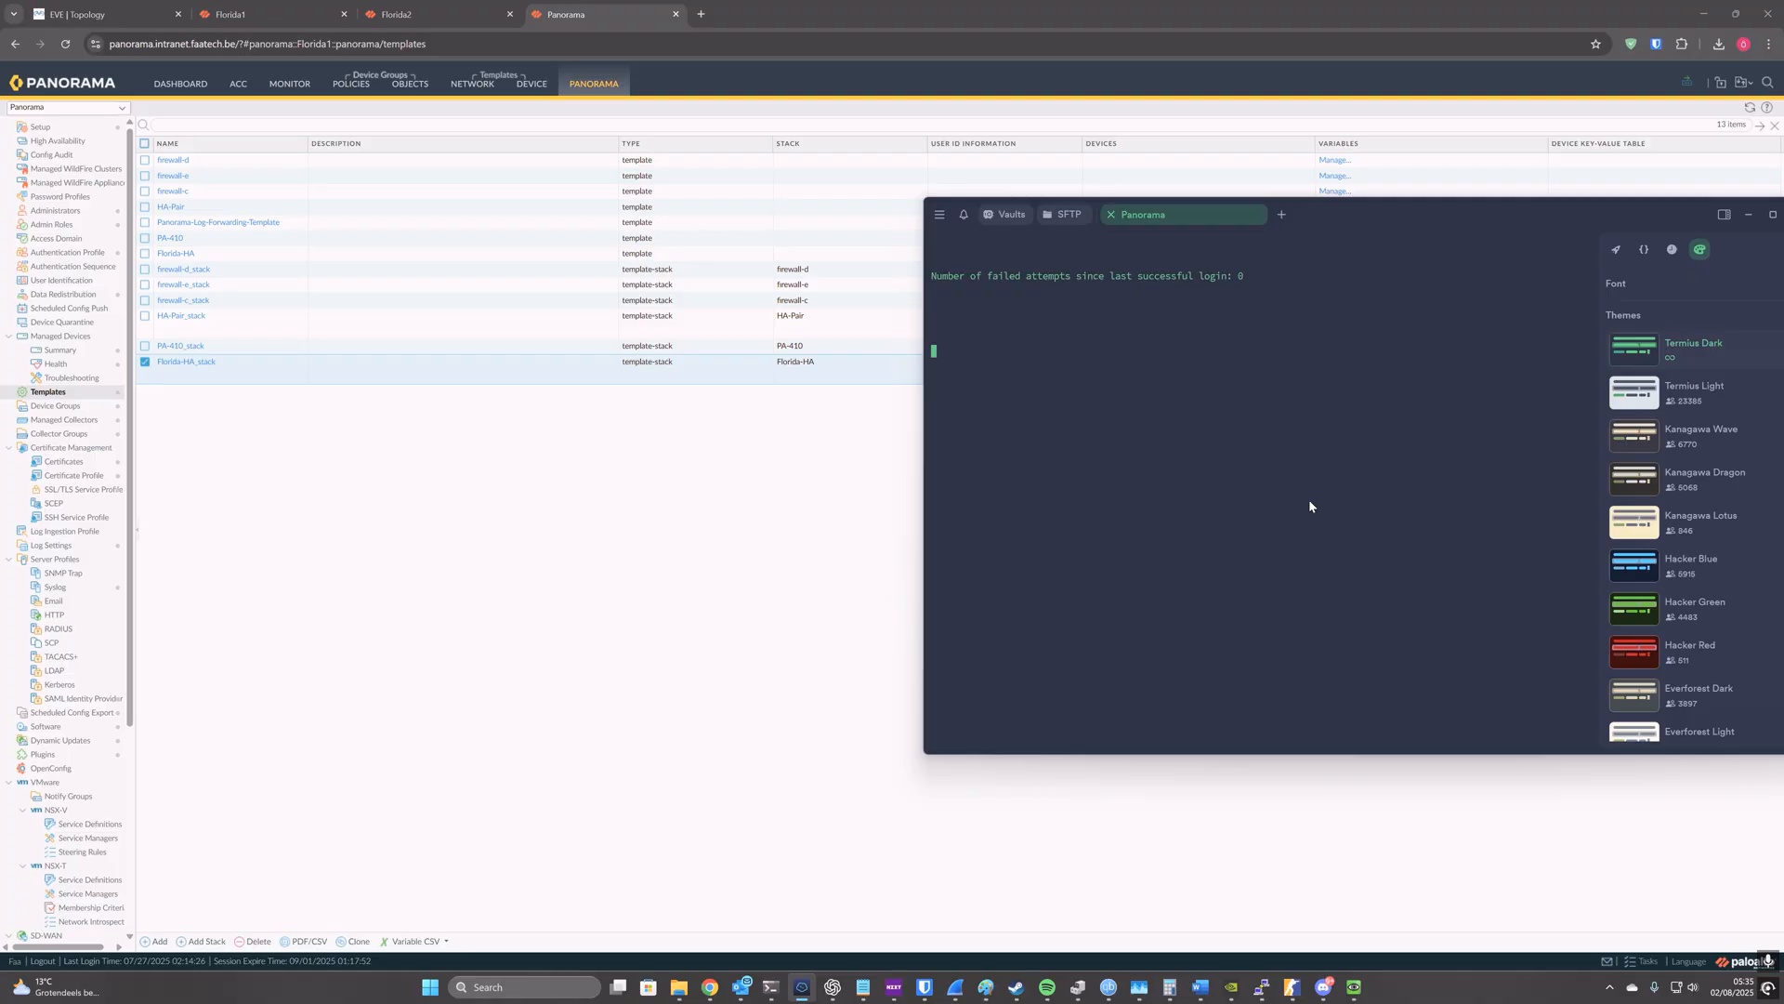
{"action": "type", "text": "configure"}
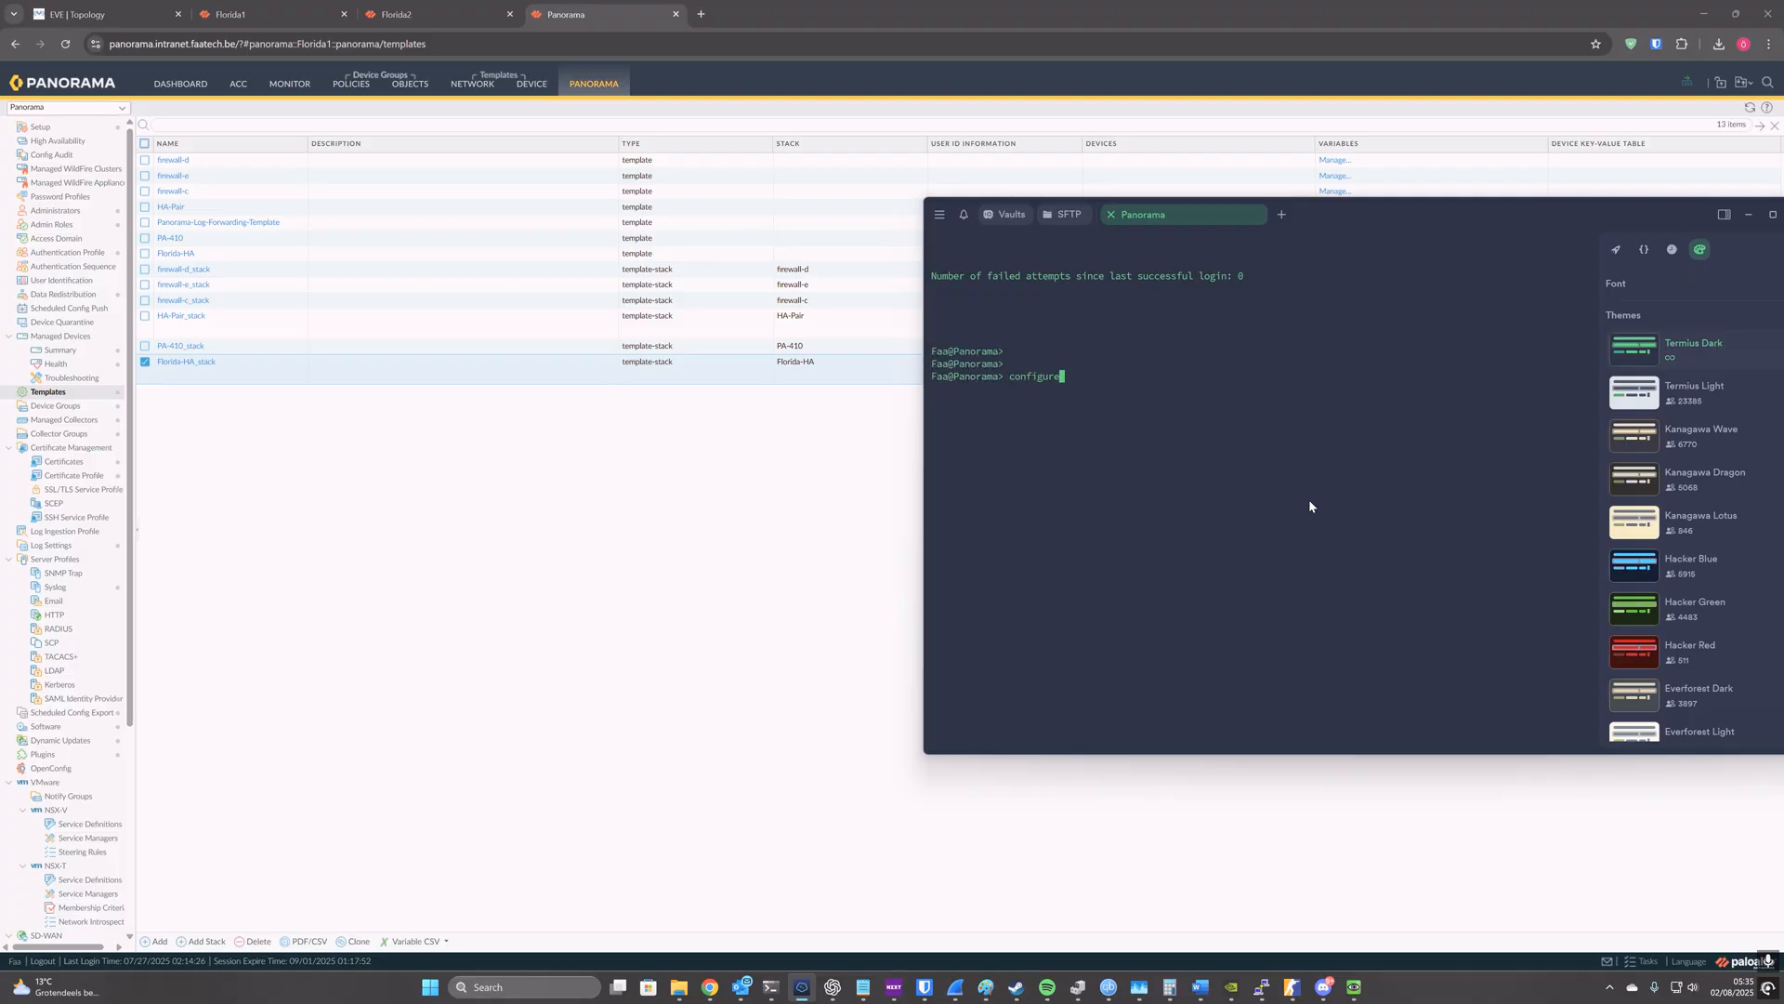
{"action": "key", "text": "Return"}
Step: Remove the high availability configuration from the Florida-HA template by running "delete template Florida-HA config deviceconfig high-availability"
{"action": "type", "text": "d"}
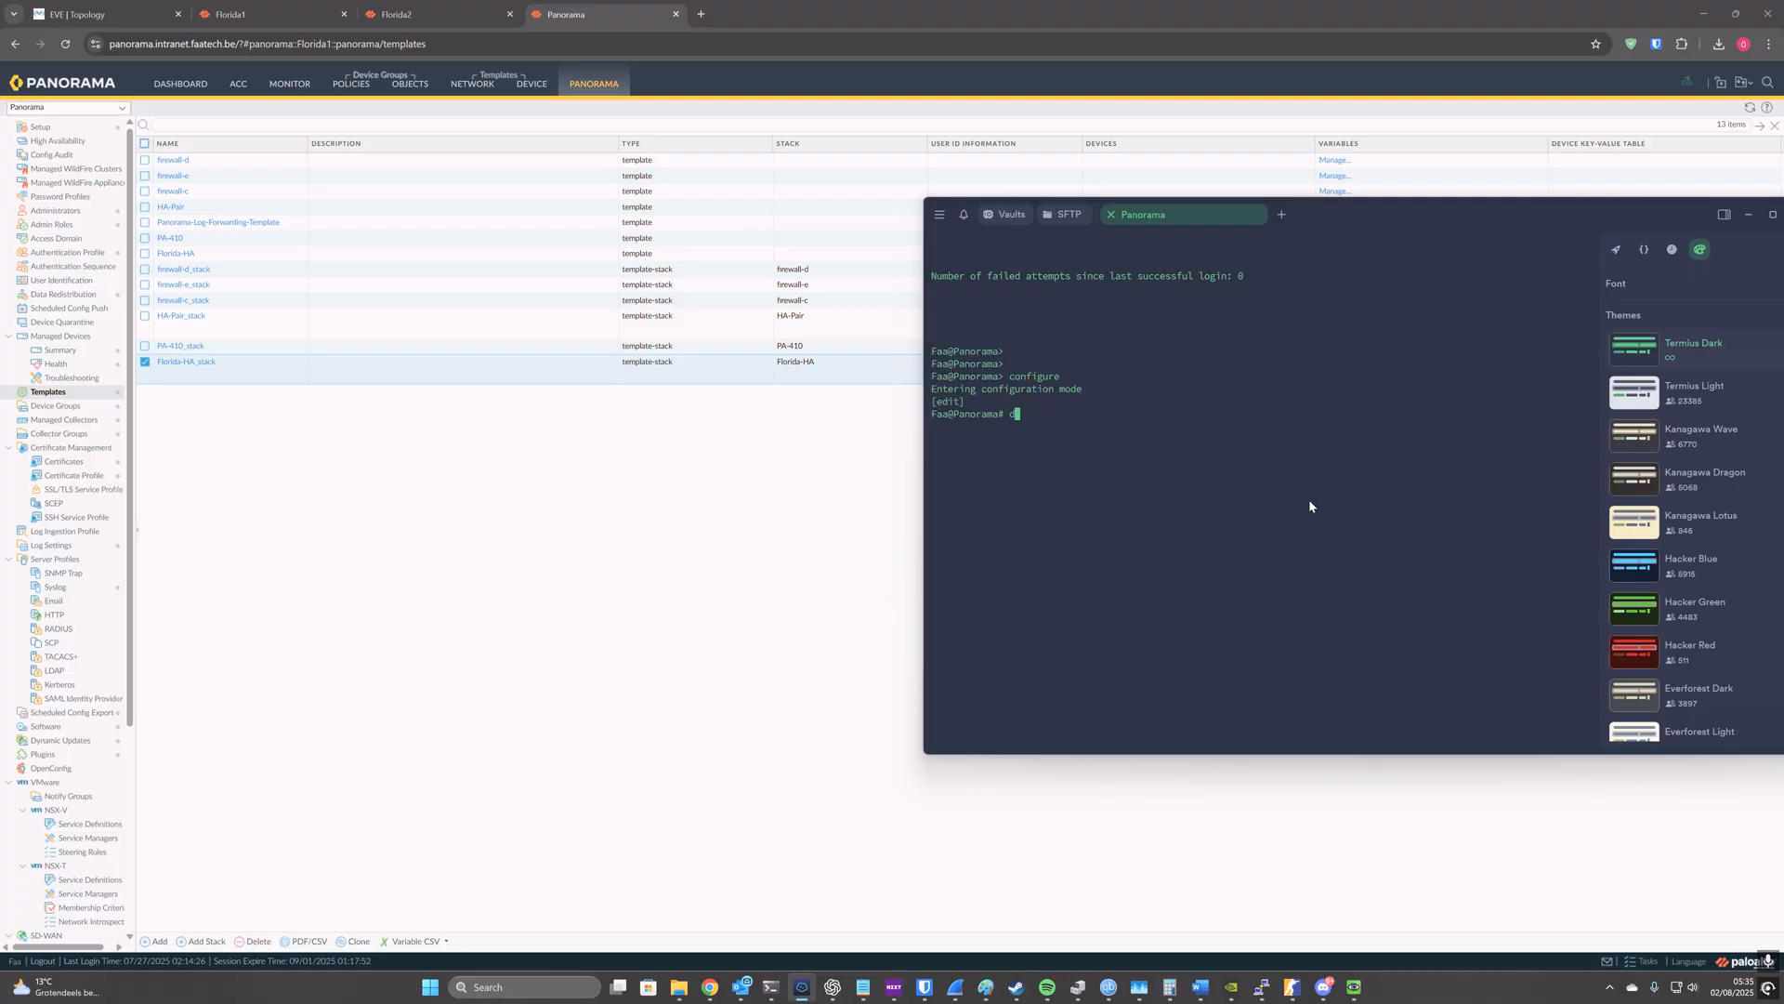
{"action": "type", "text": "elete template"}
{"action": "key", "text": "Tab"}
{"action": "type", "text": "Fl"}
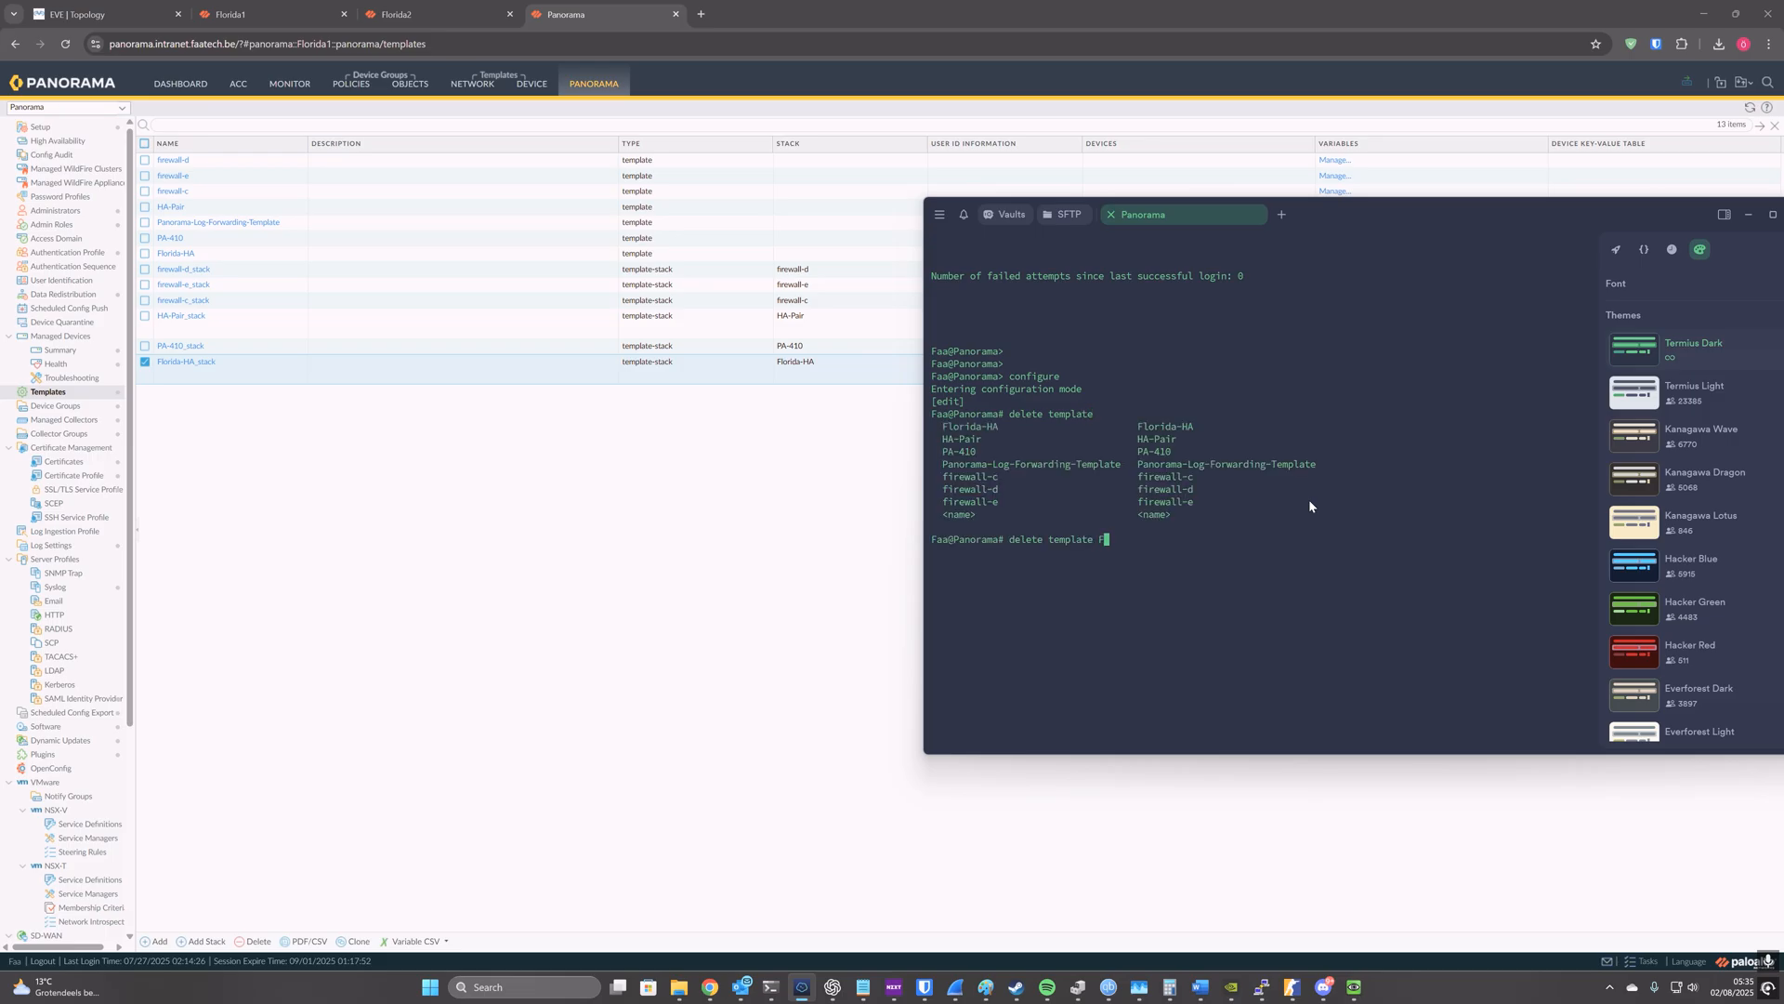
{"action": "key", "text": "Tab"}
{"action": "key", "text": "Tab"}
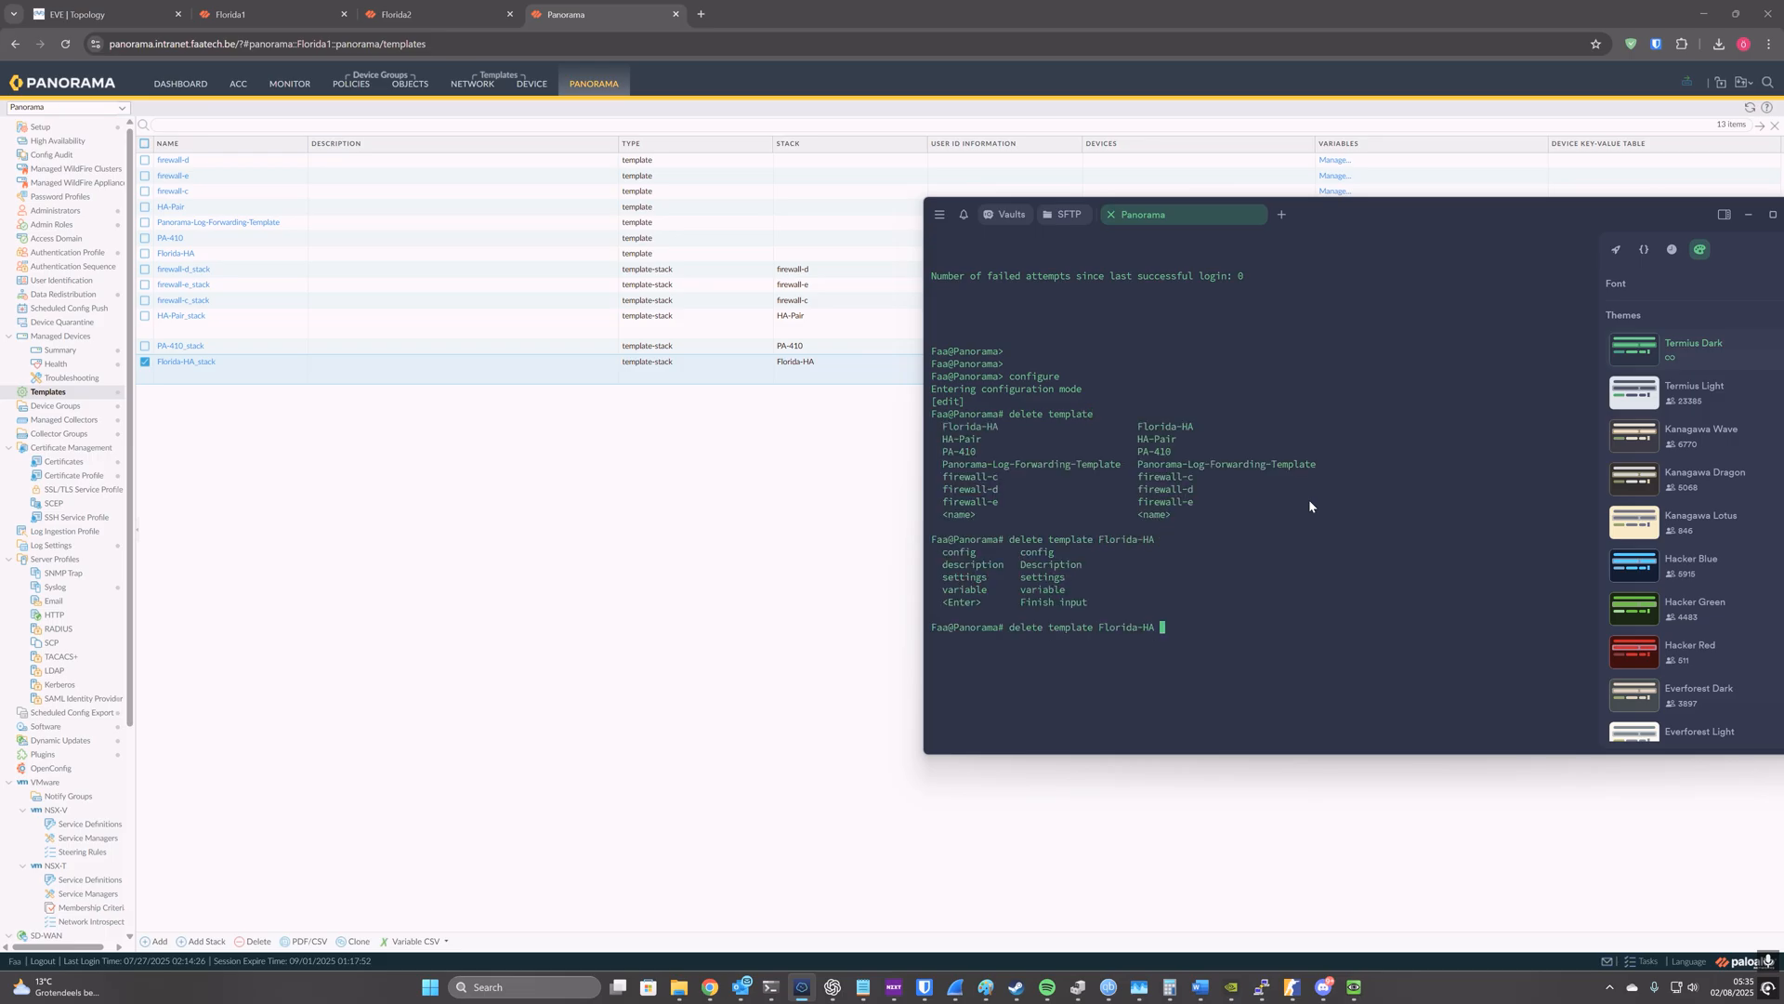
{"action": "type", "text": "config"}
{"action": "key", "text": "Tab"}
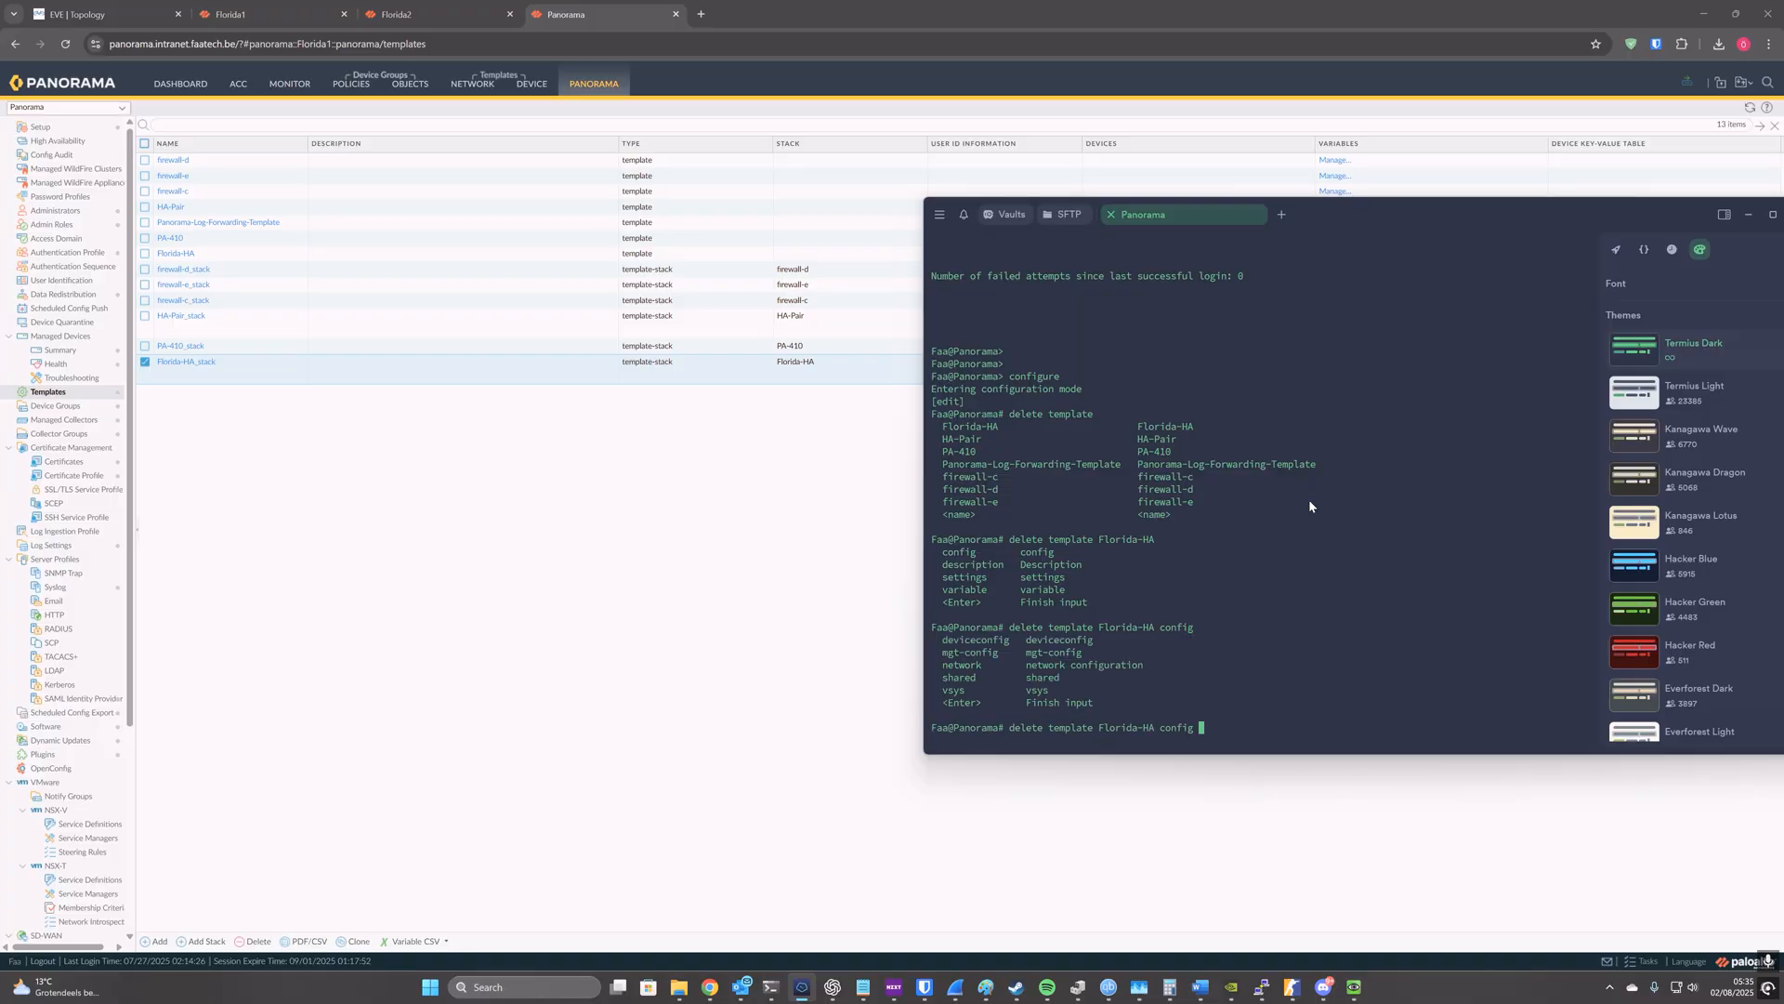
{"action": "type", "text": "de"}
{"action": "key", "text": "Tab"}
{"action": "key", "text": "Tab"}
{"action": "type", "text": "hi"}
{"action": "key", "text": "Tab"}
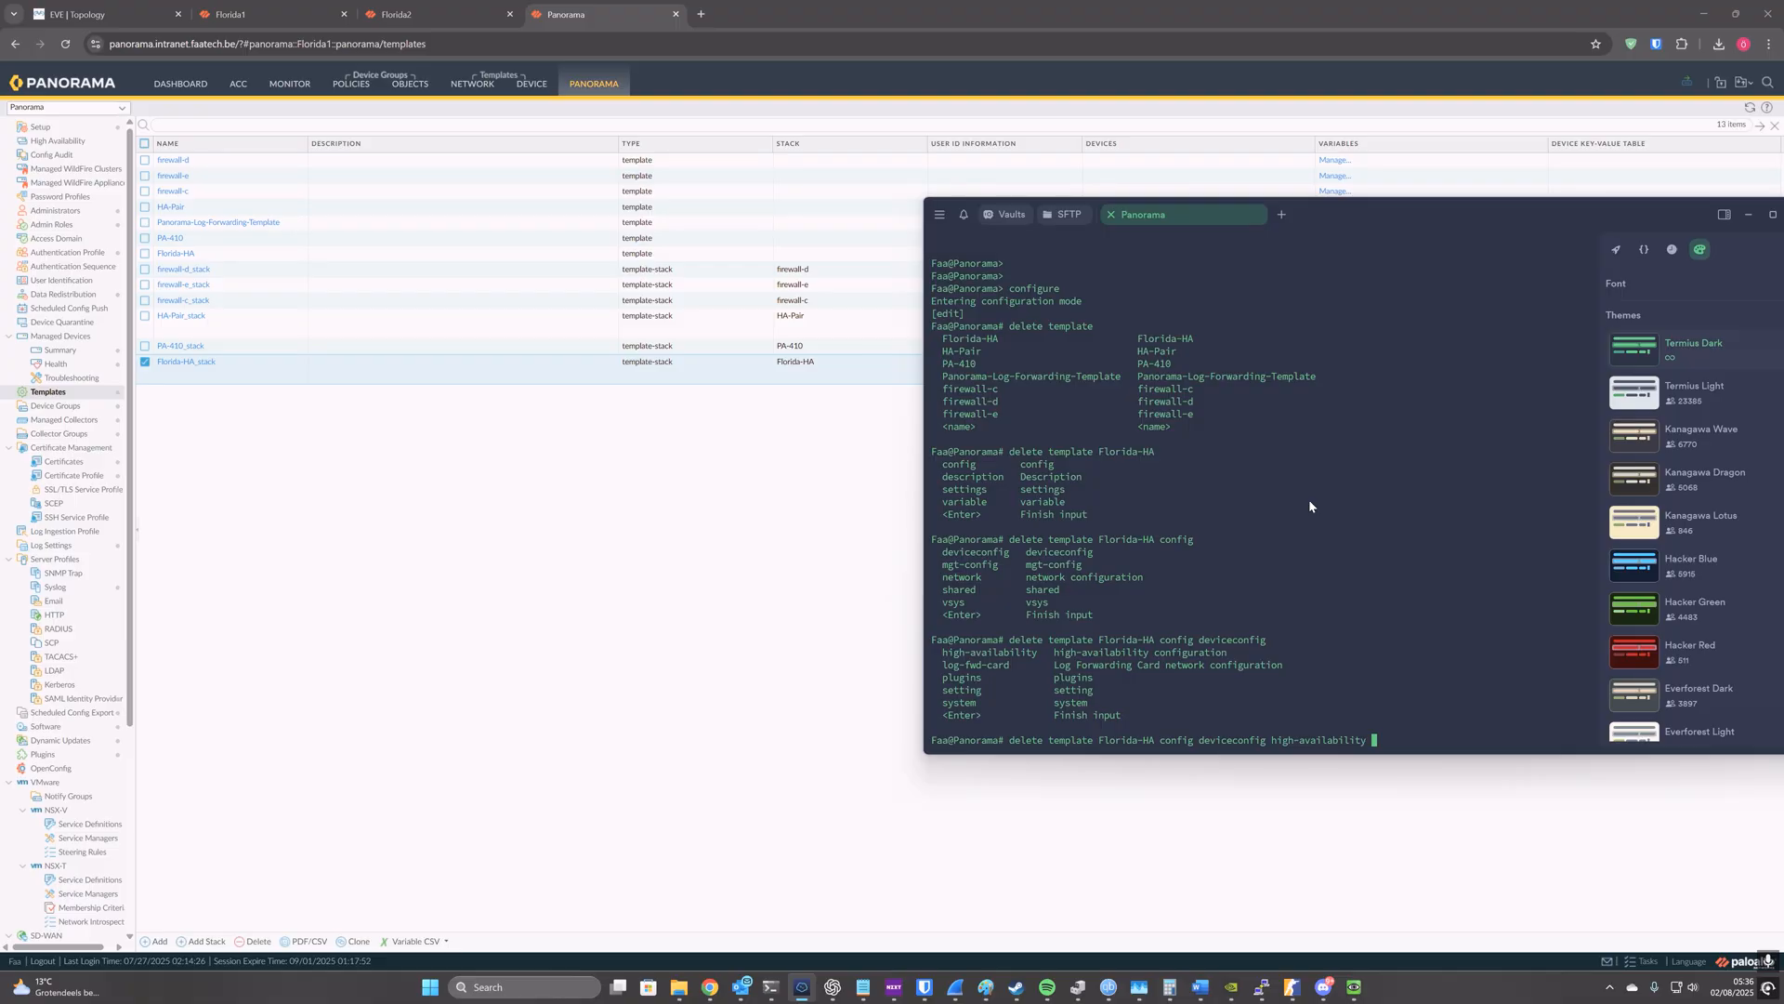
{"action": "key", "text": "Return"}
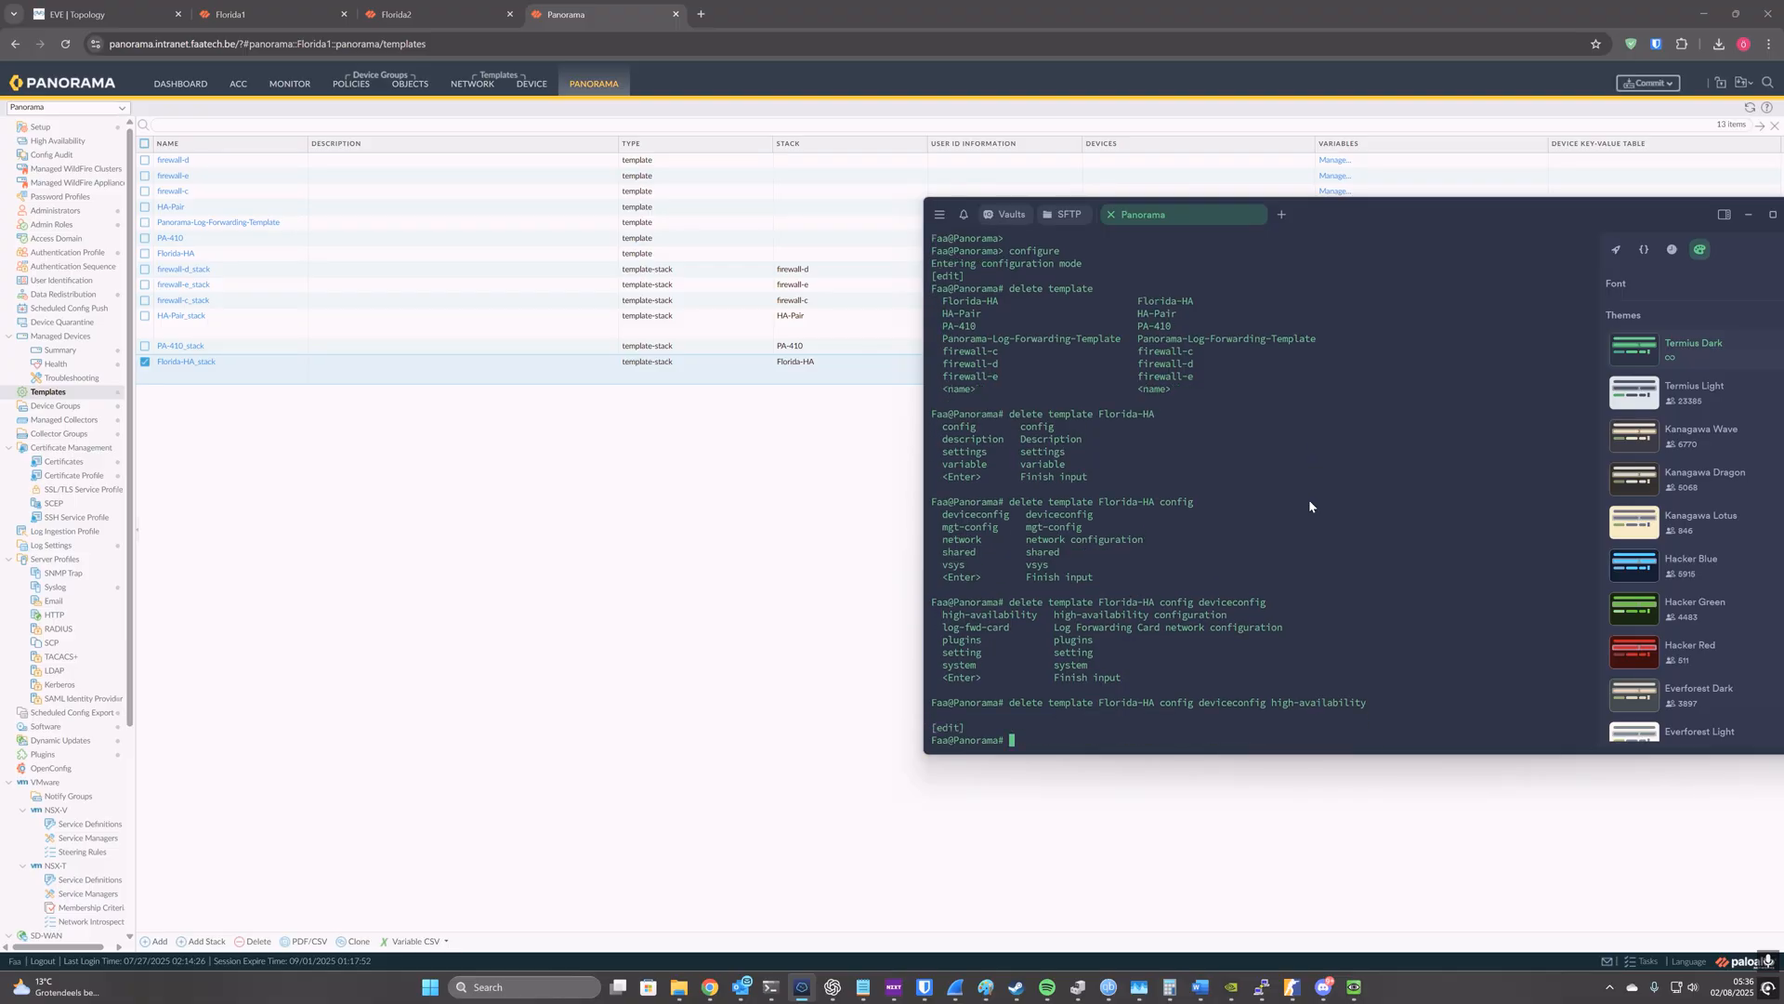
Step: Return to the Panorama web interface and commit all changes to Panorama, closing the commit status once finished
{"action": "left_click", "coordinate": [777, 553]}
{"action": "left_click", "coordinate": [1649, 83]}
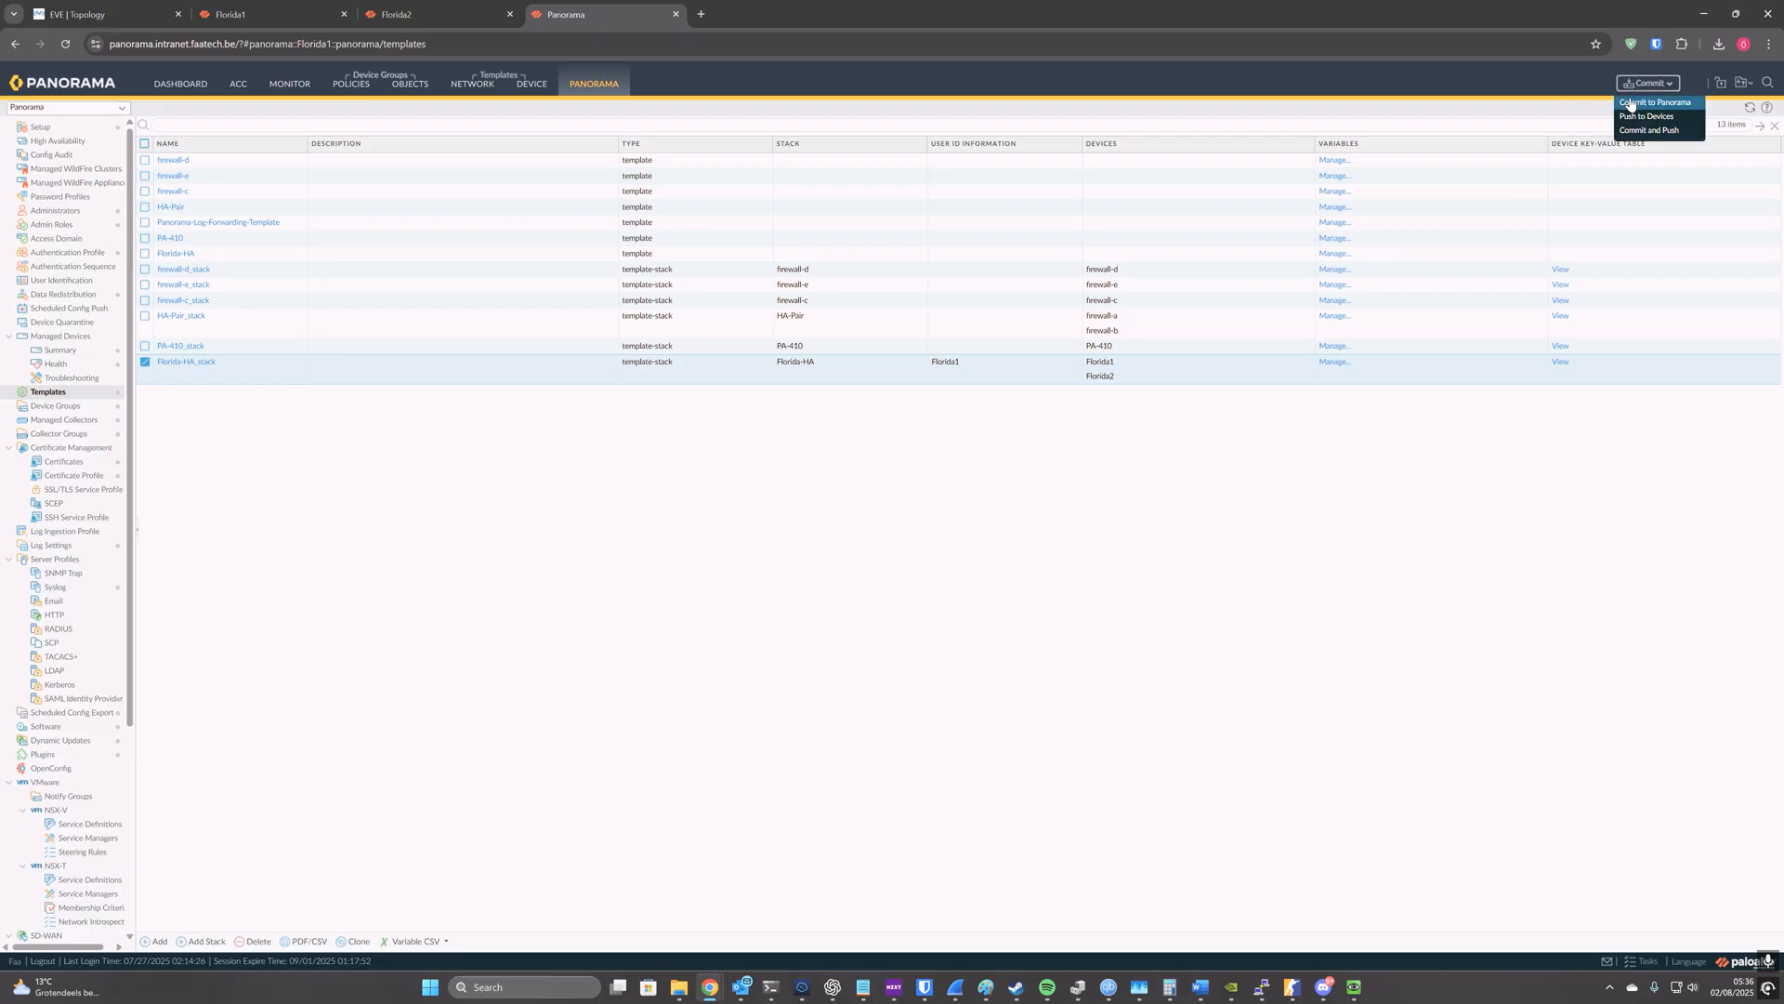
{"action": "left_click", "coordinate": [1647, 104]}
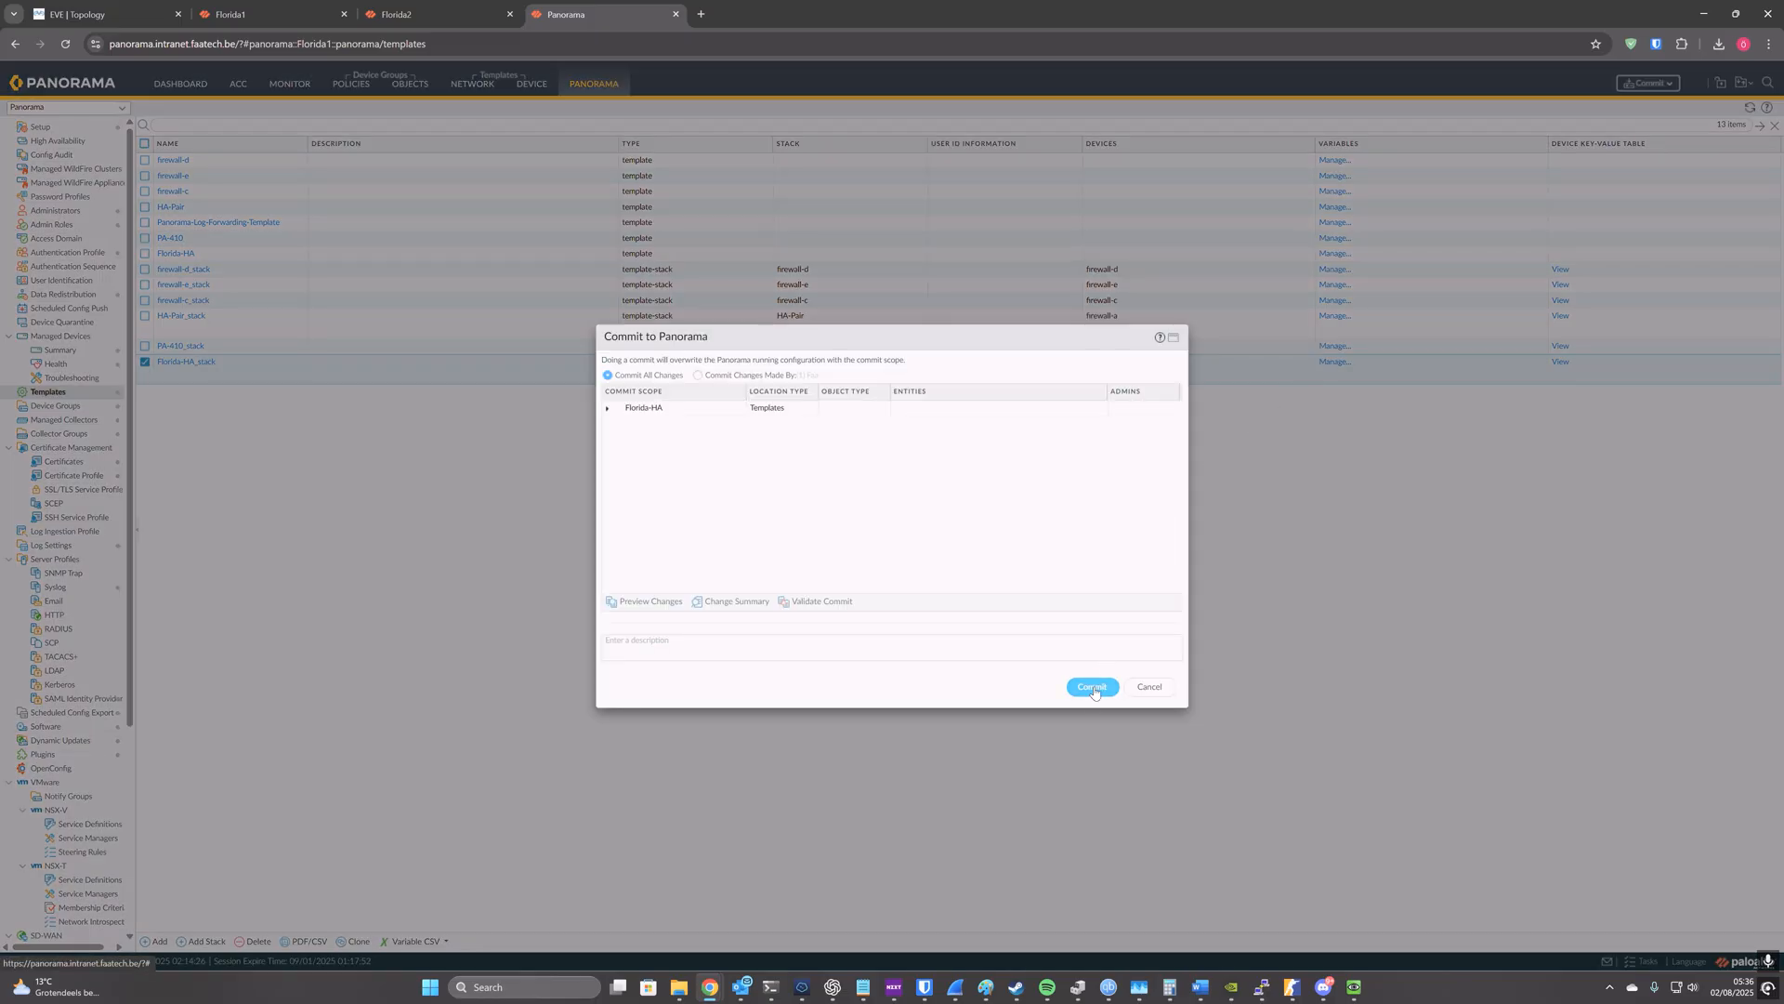
{"action": "left_click", "coordinate": [1094, 690]}
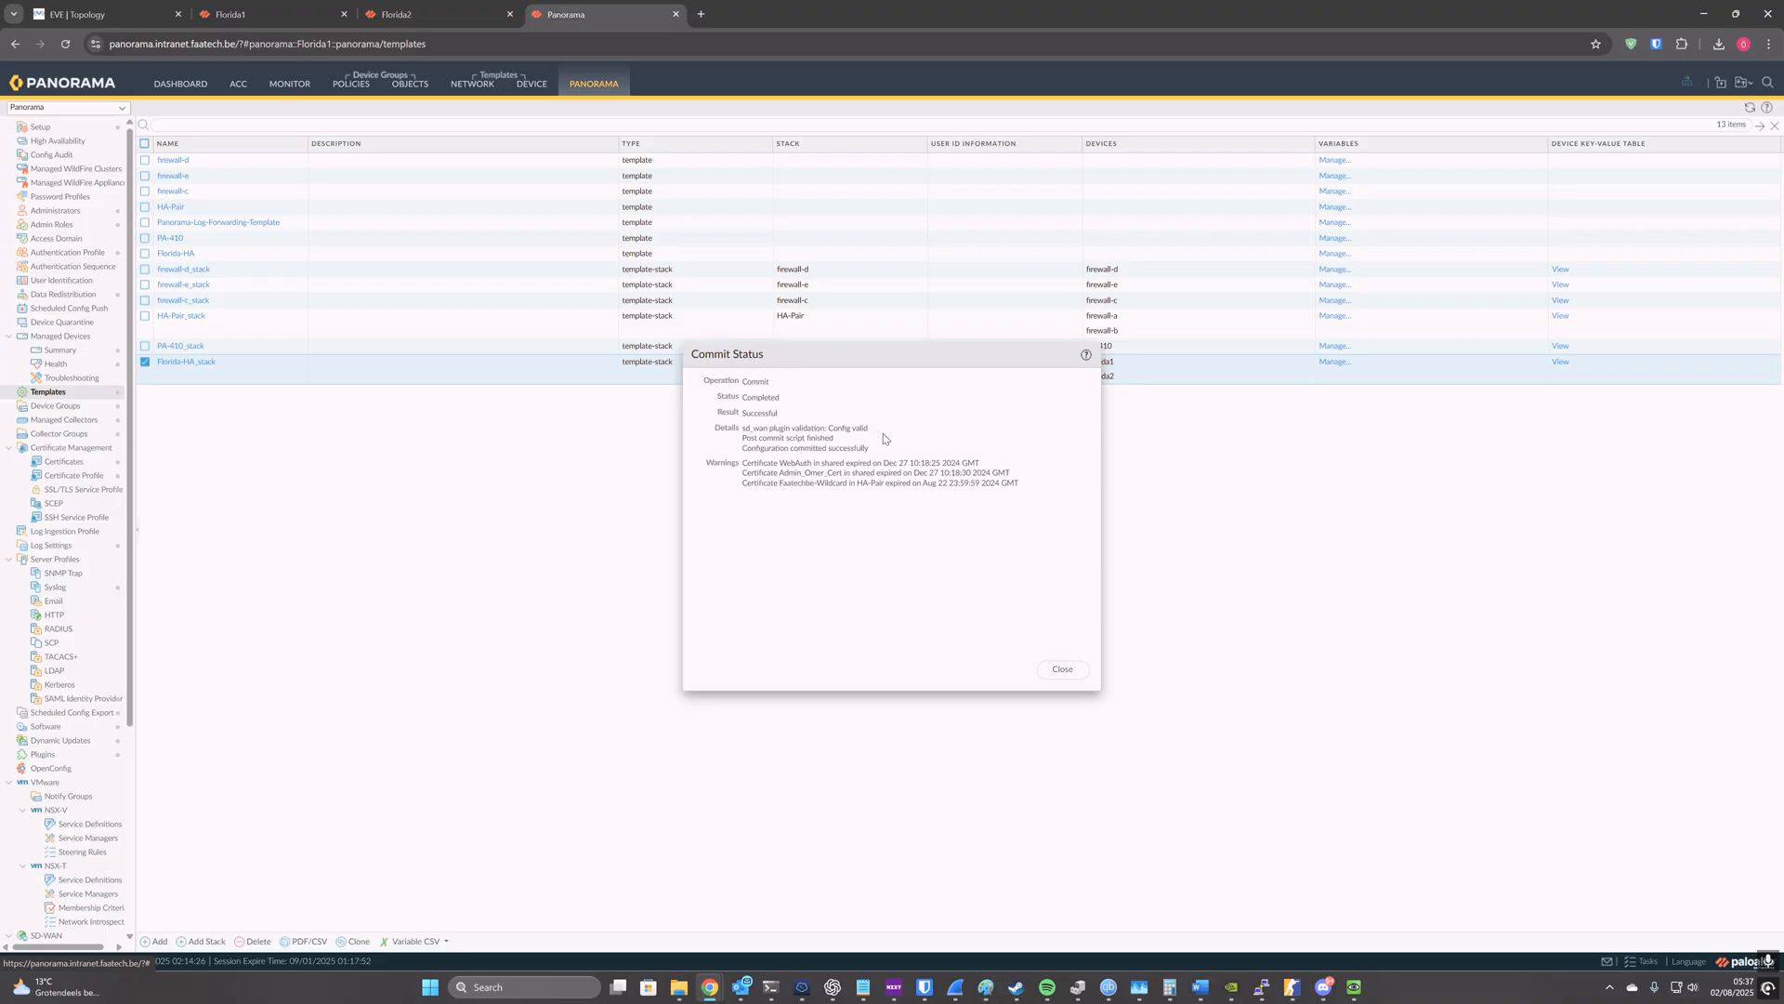
{"action": "left_click", "coordinate": [1074, 669]}
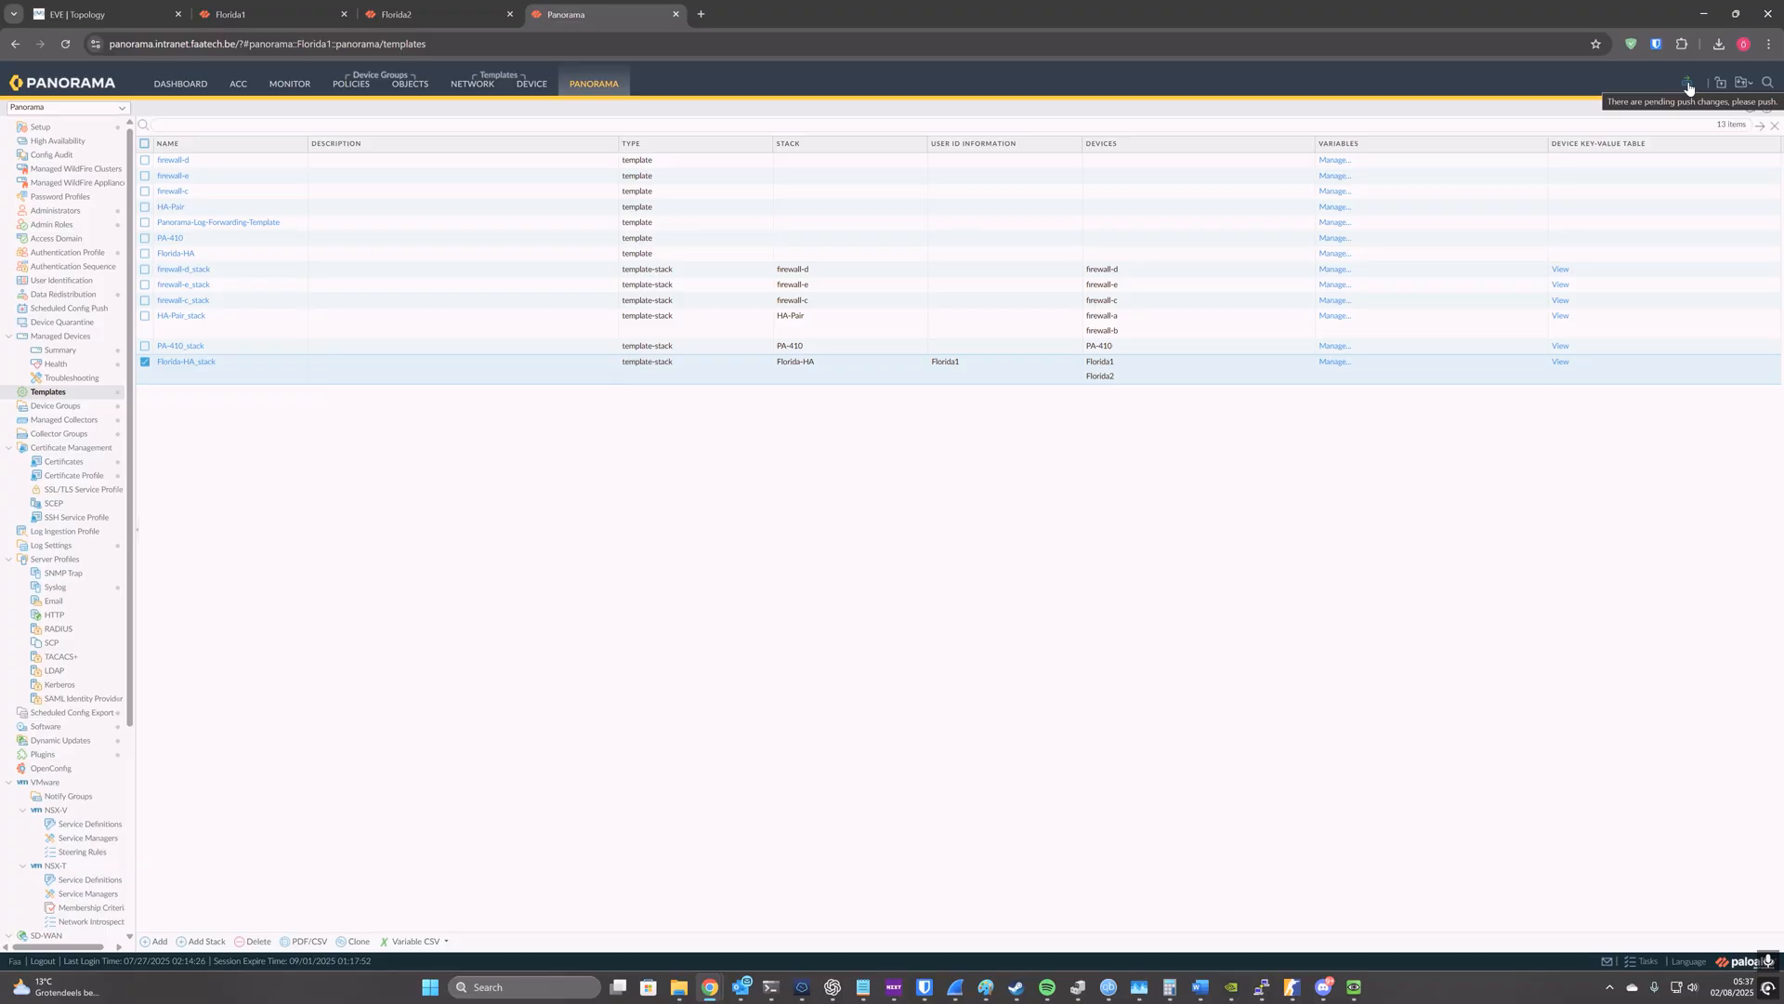
Step: Push the Florida-HA device group and Florida-HA_stack to Florida1 and Florida2 with Force Template Values enabled
{"action": "left_click", "coordinate": [1689, 88]}
{"action": "left_click", "coordinate": [1701, 118]}
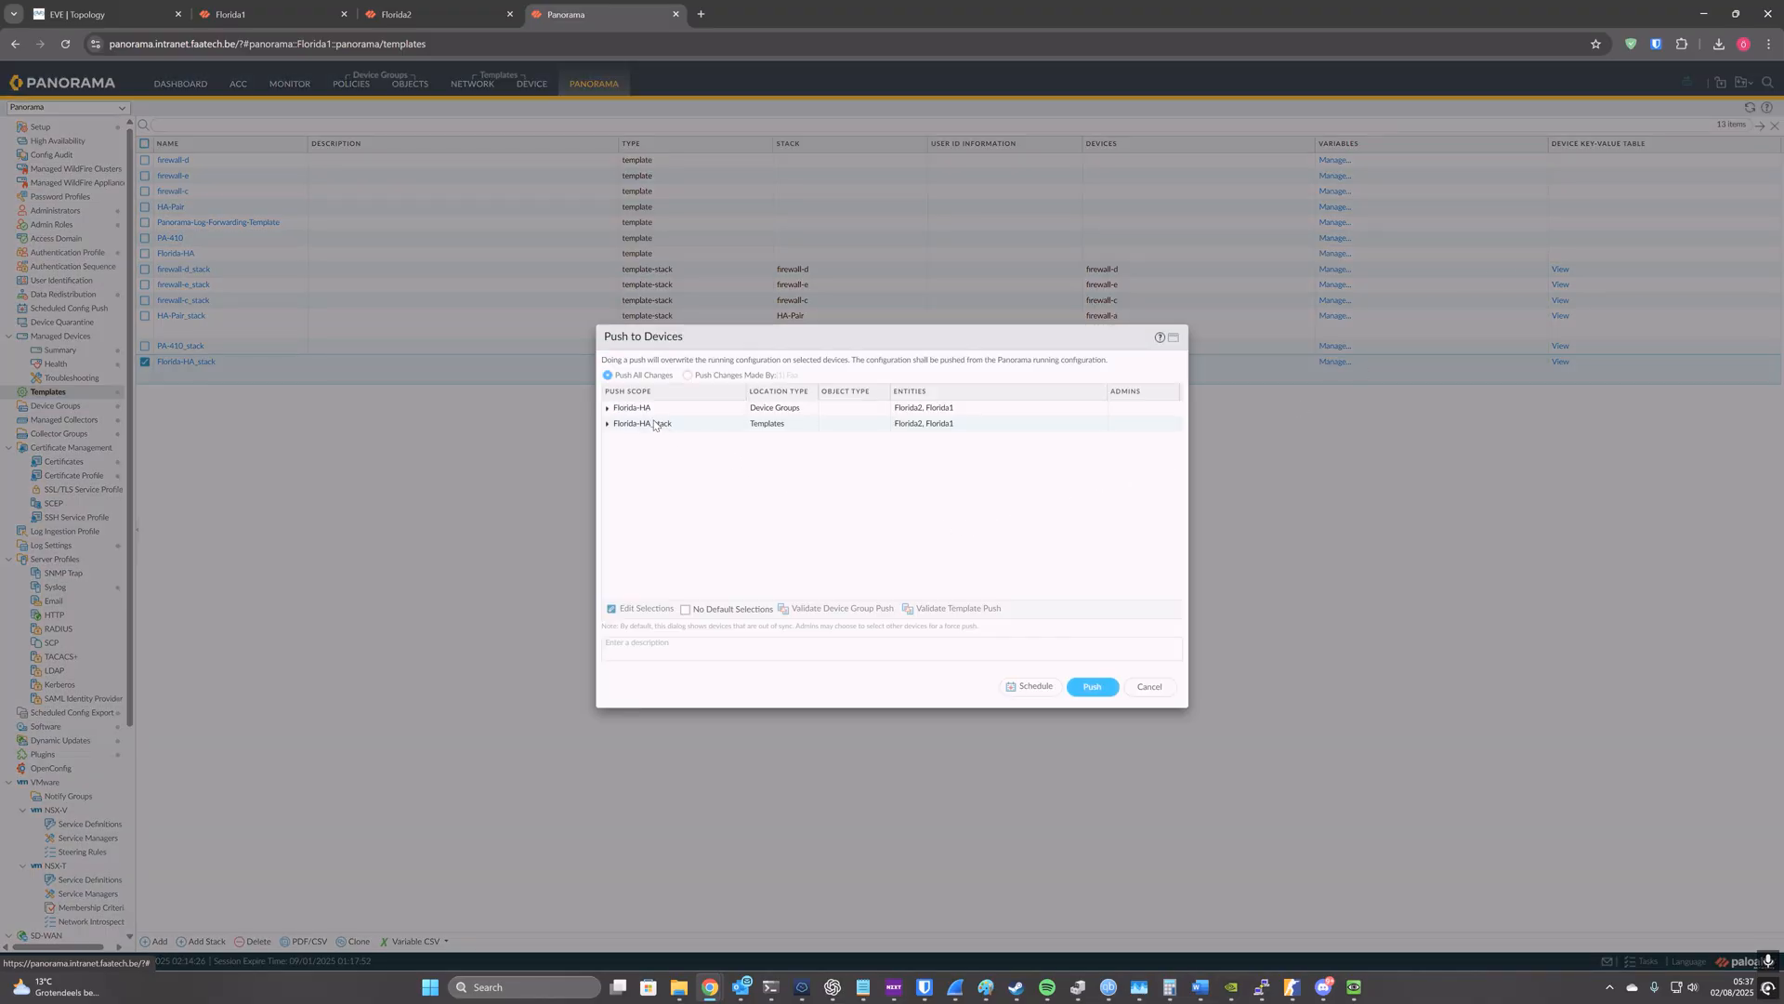
{"action": "left_click", "coordinate": [652, 607]}
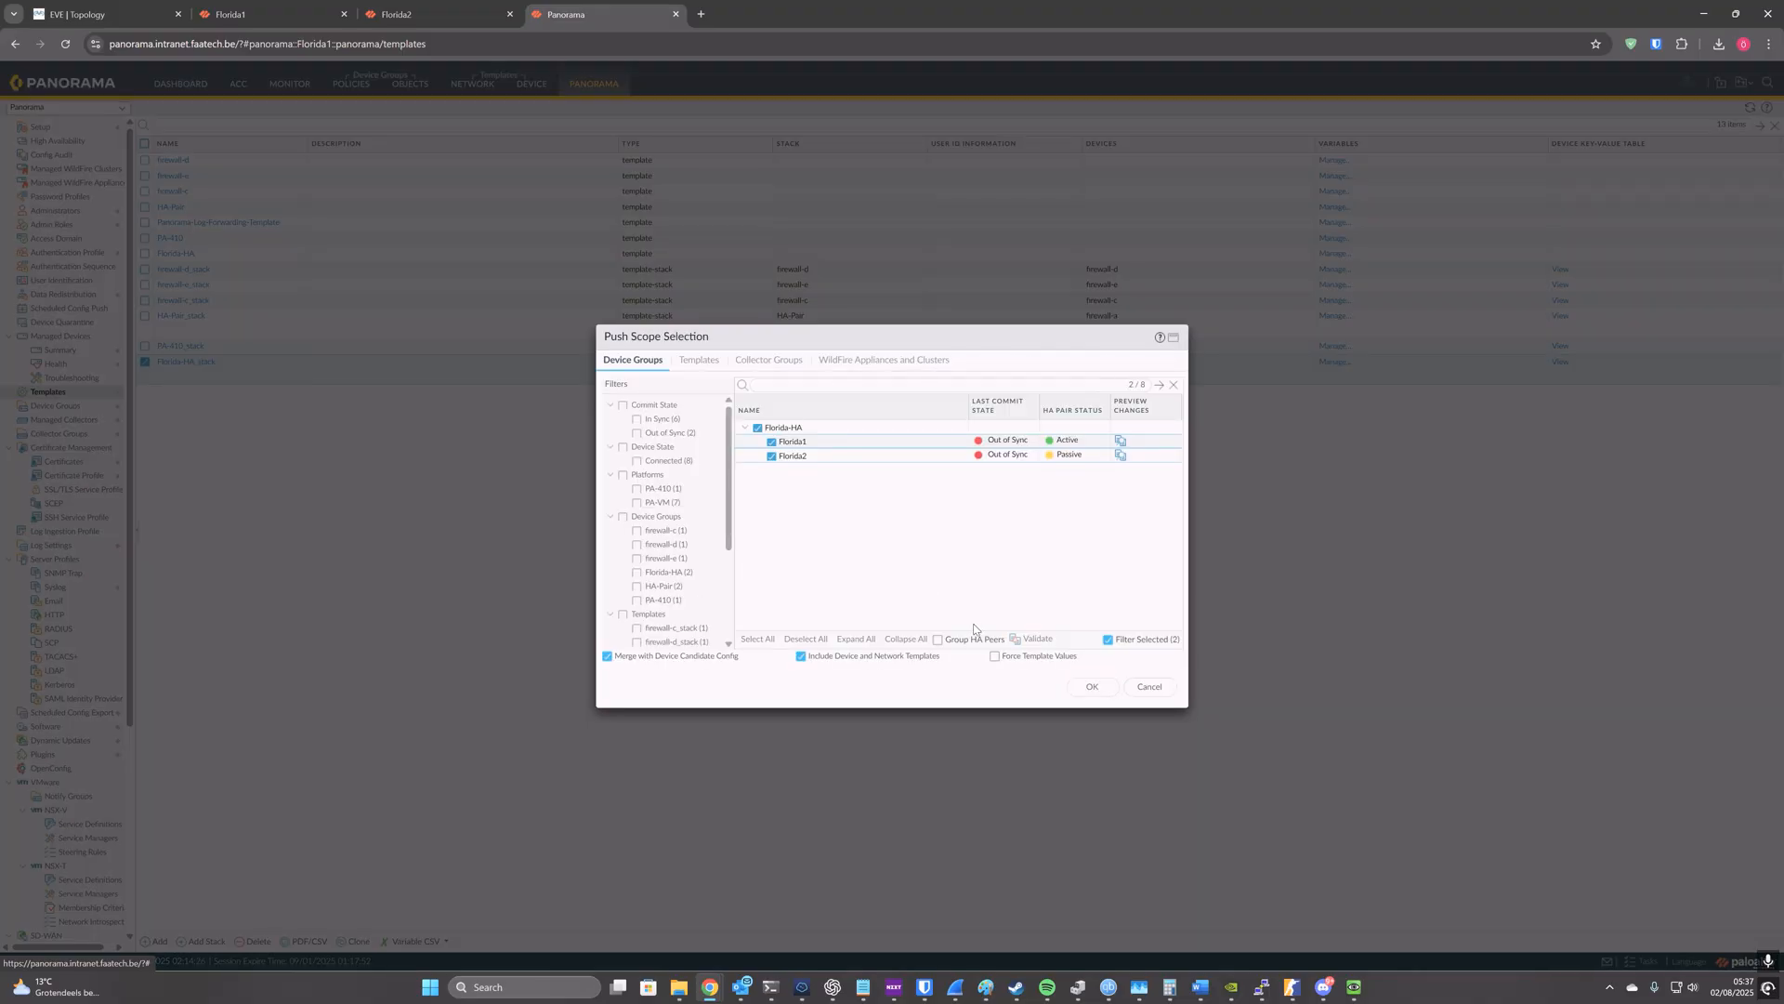
{"action": "left_click", "coordinate": [994, 657]}
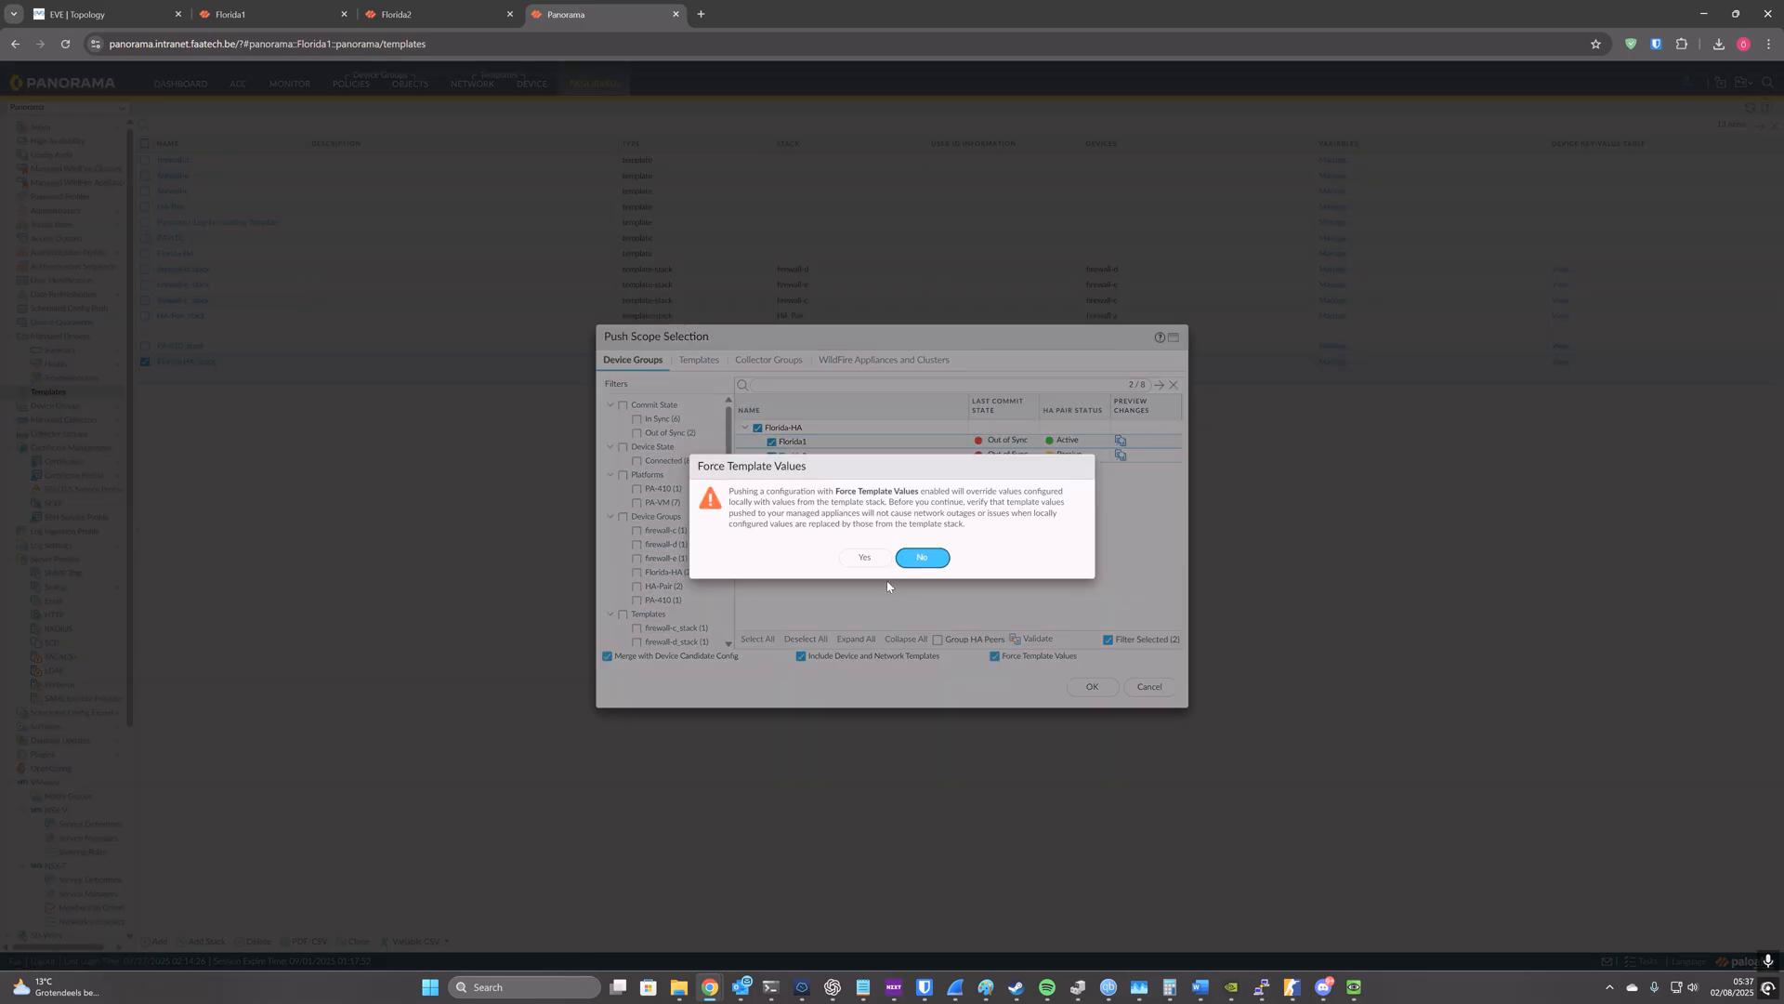
{"action": "left_click", "coordinate": [870, 558]}
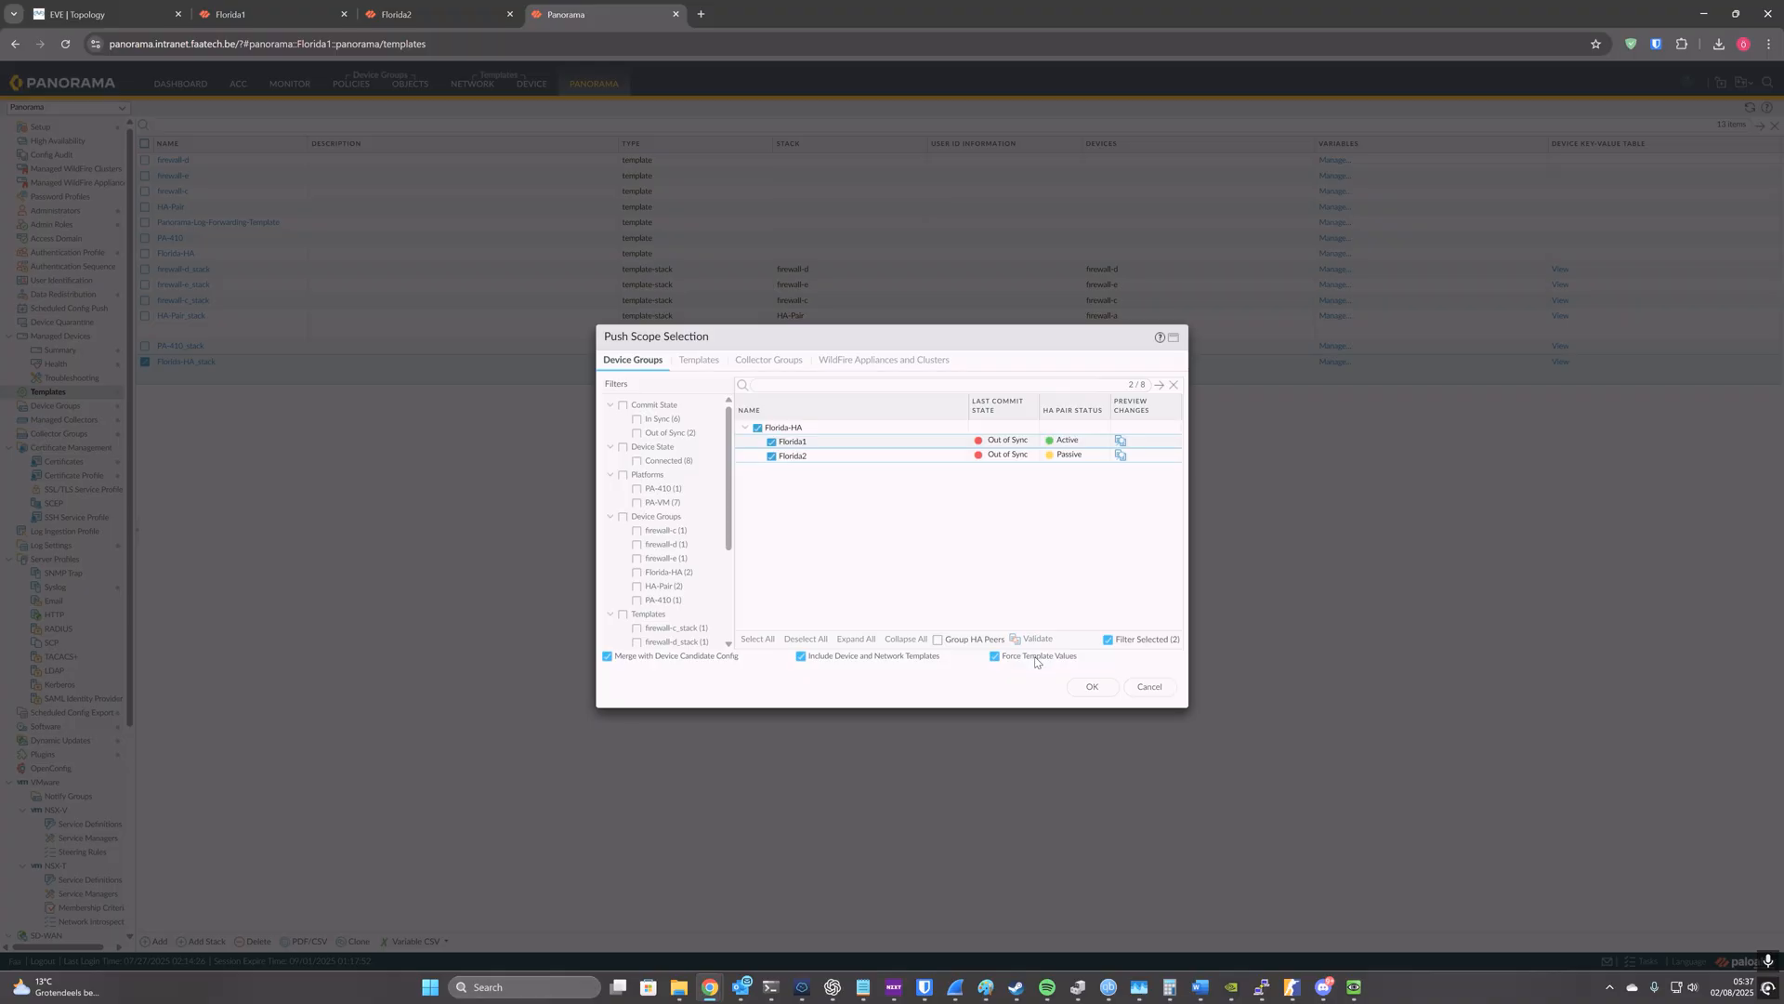
{"action": "left_click", "coordinate": [1083, 687]}
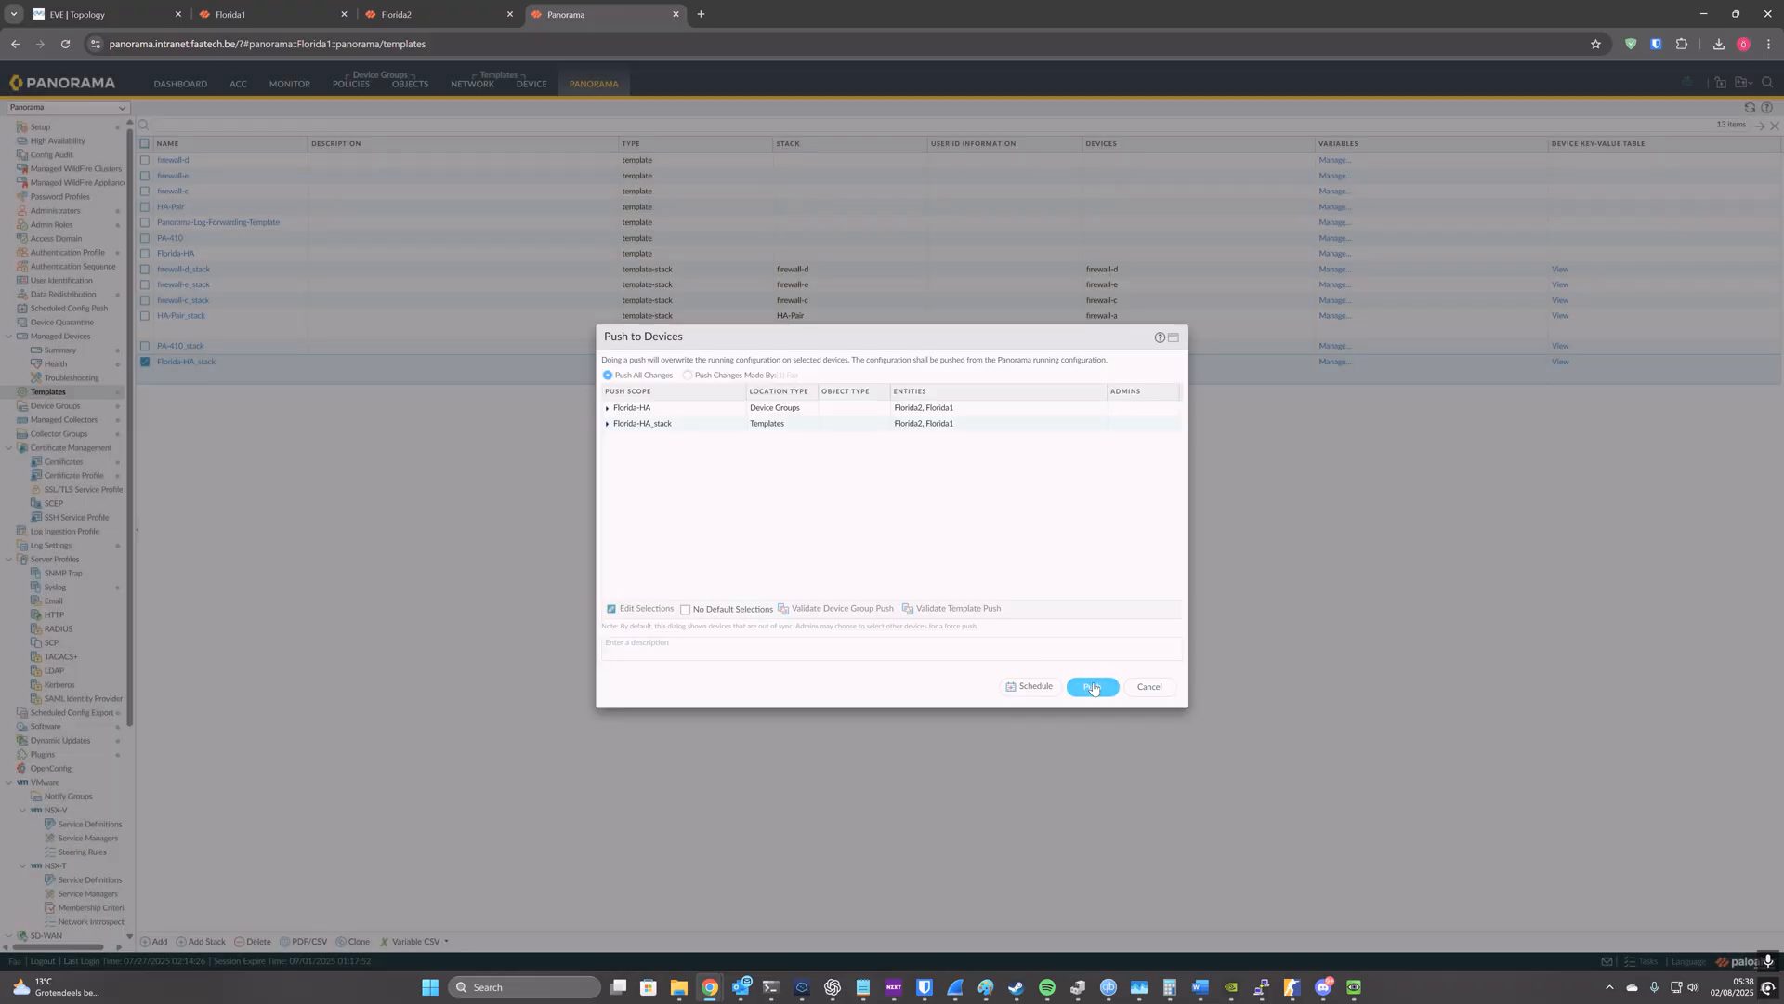
{"action": "left_click", "coordinate": [1093, 687]}
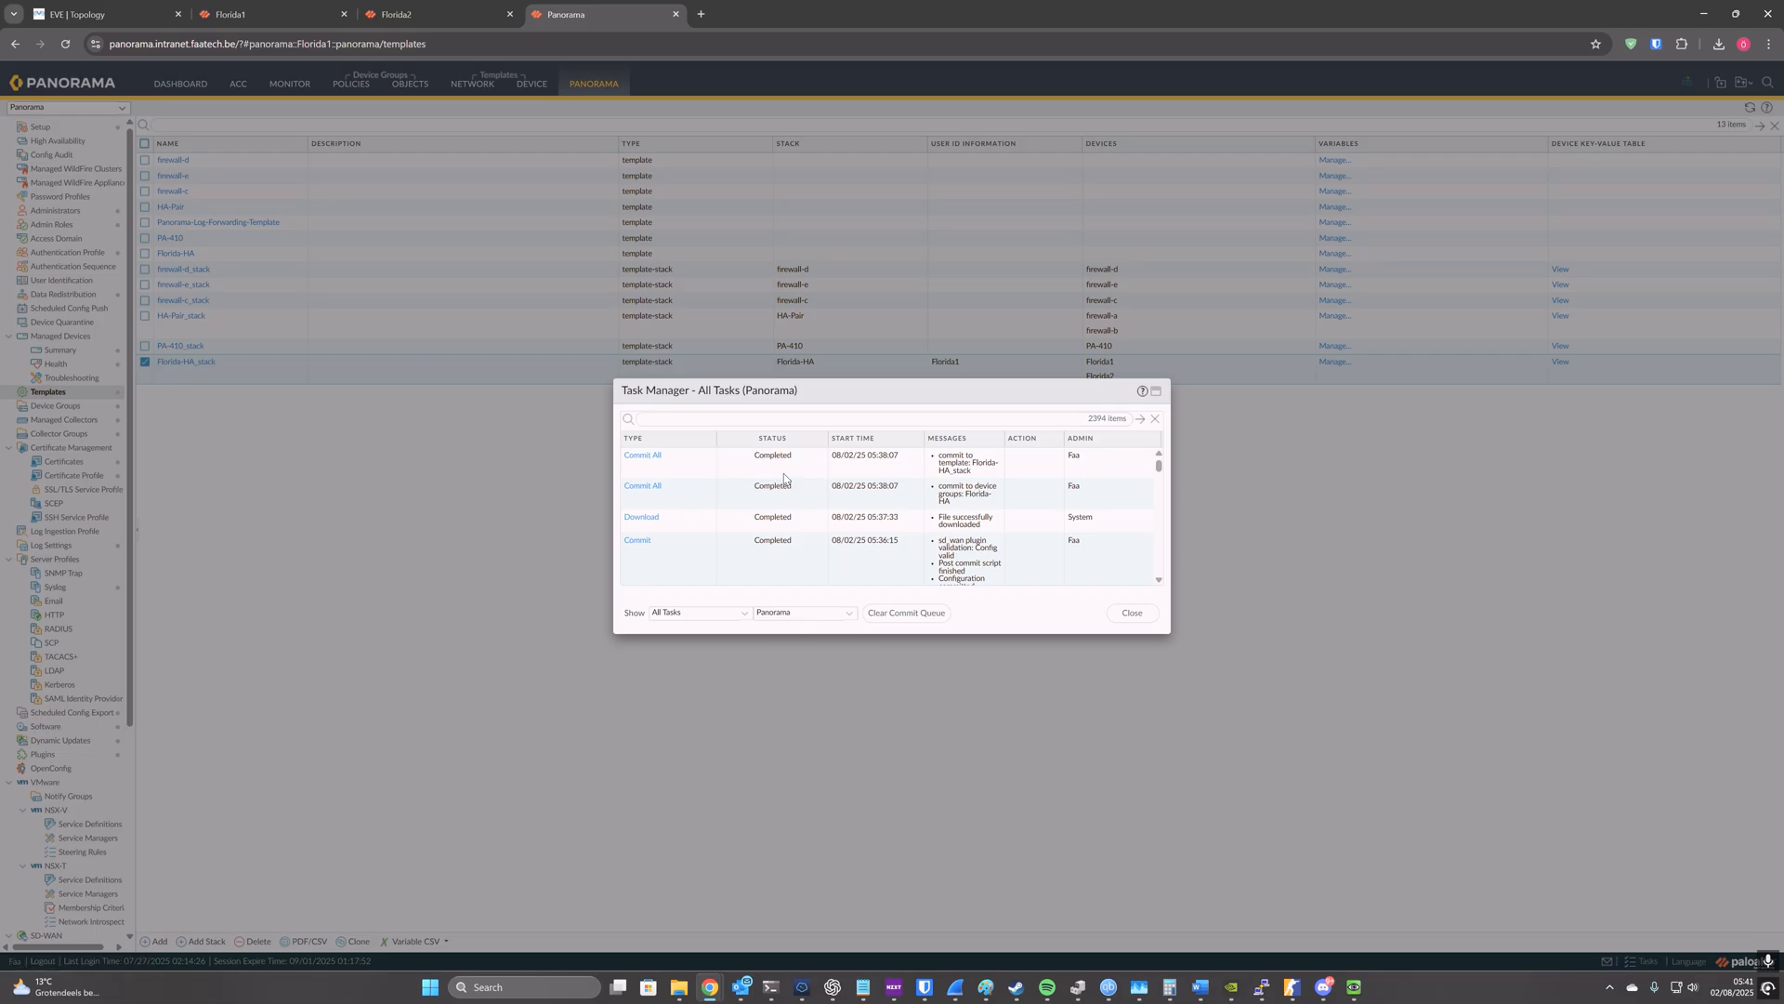
{"action": "left_click", "coordinate": [1130, 613]}
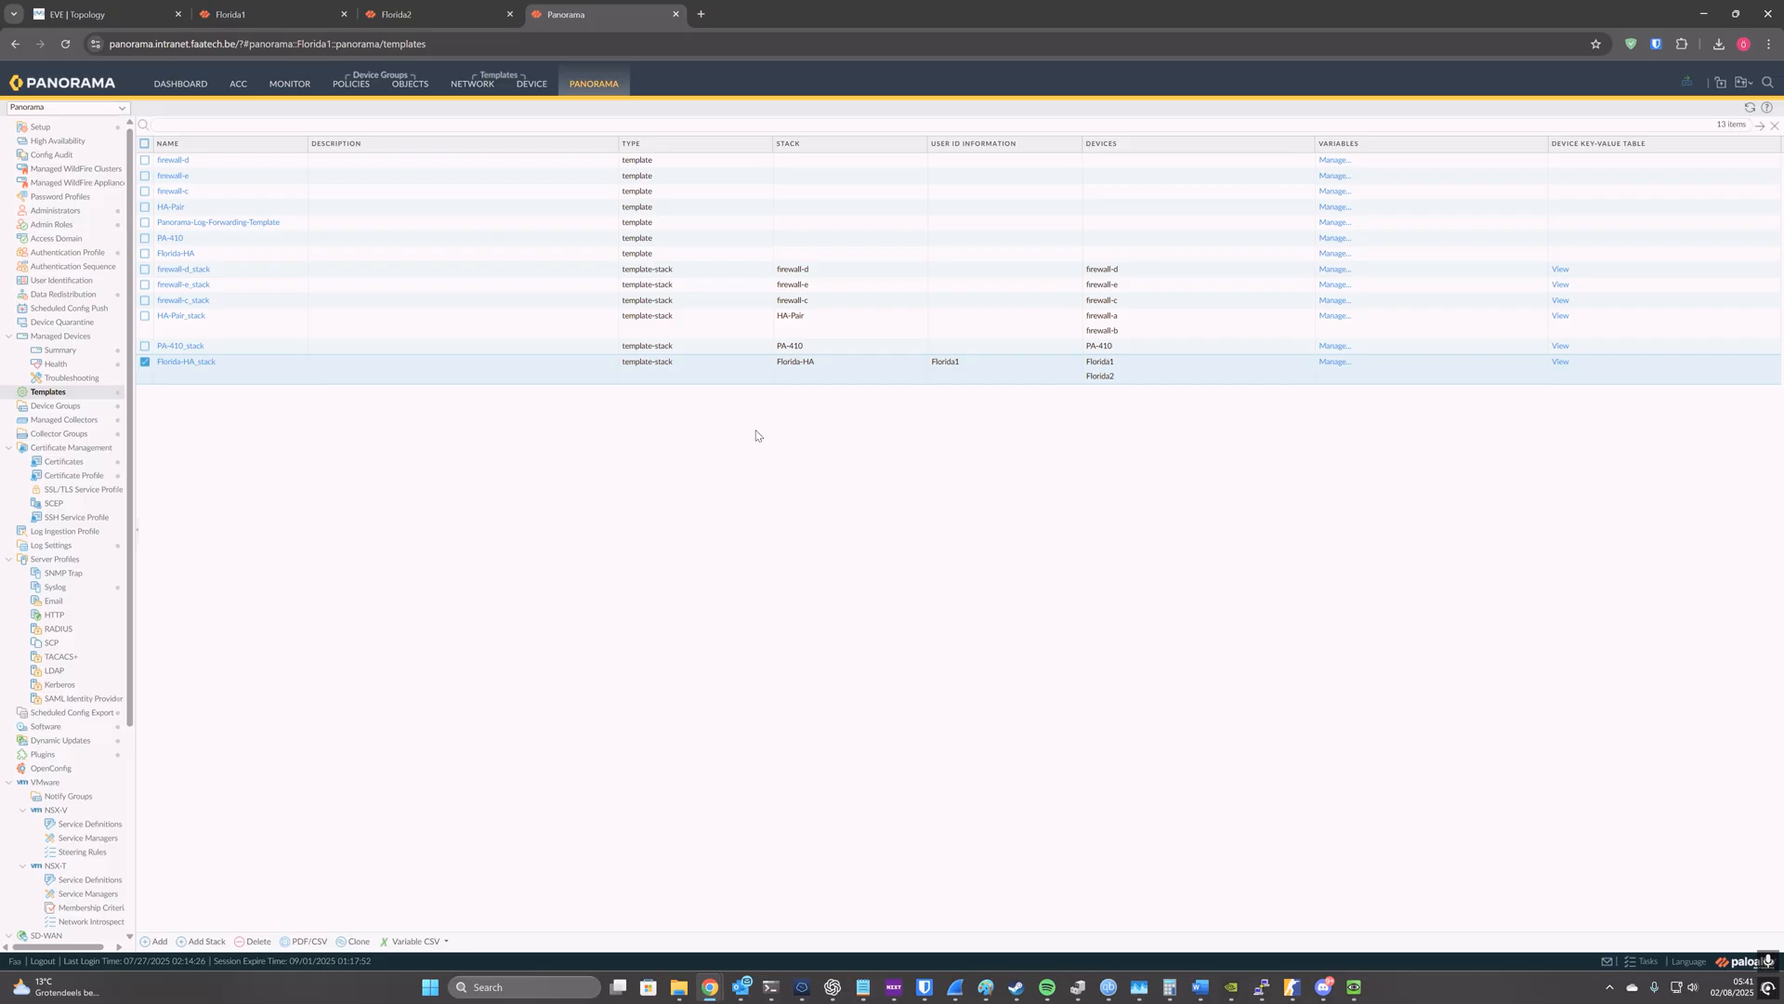
Step: On the Florida1 firewall, enable config sync in the high availability setup and commit the change
{"action": "left_click", "coordinate": [267, 14]}
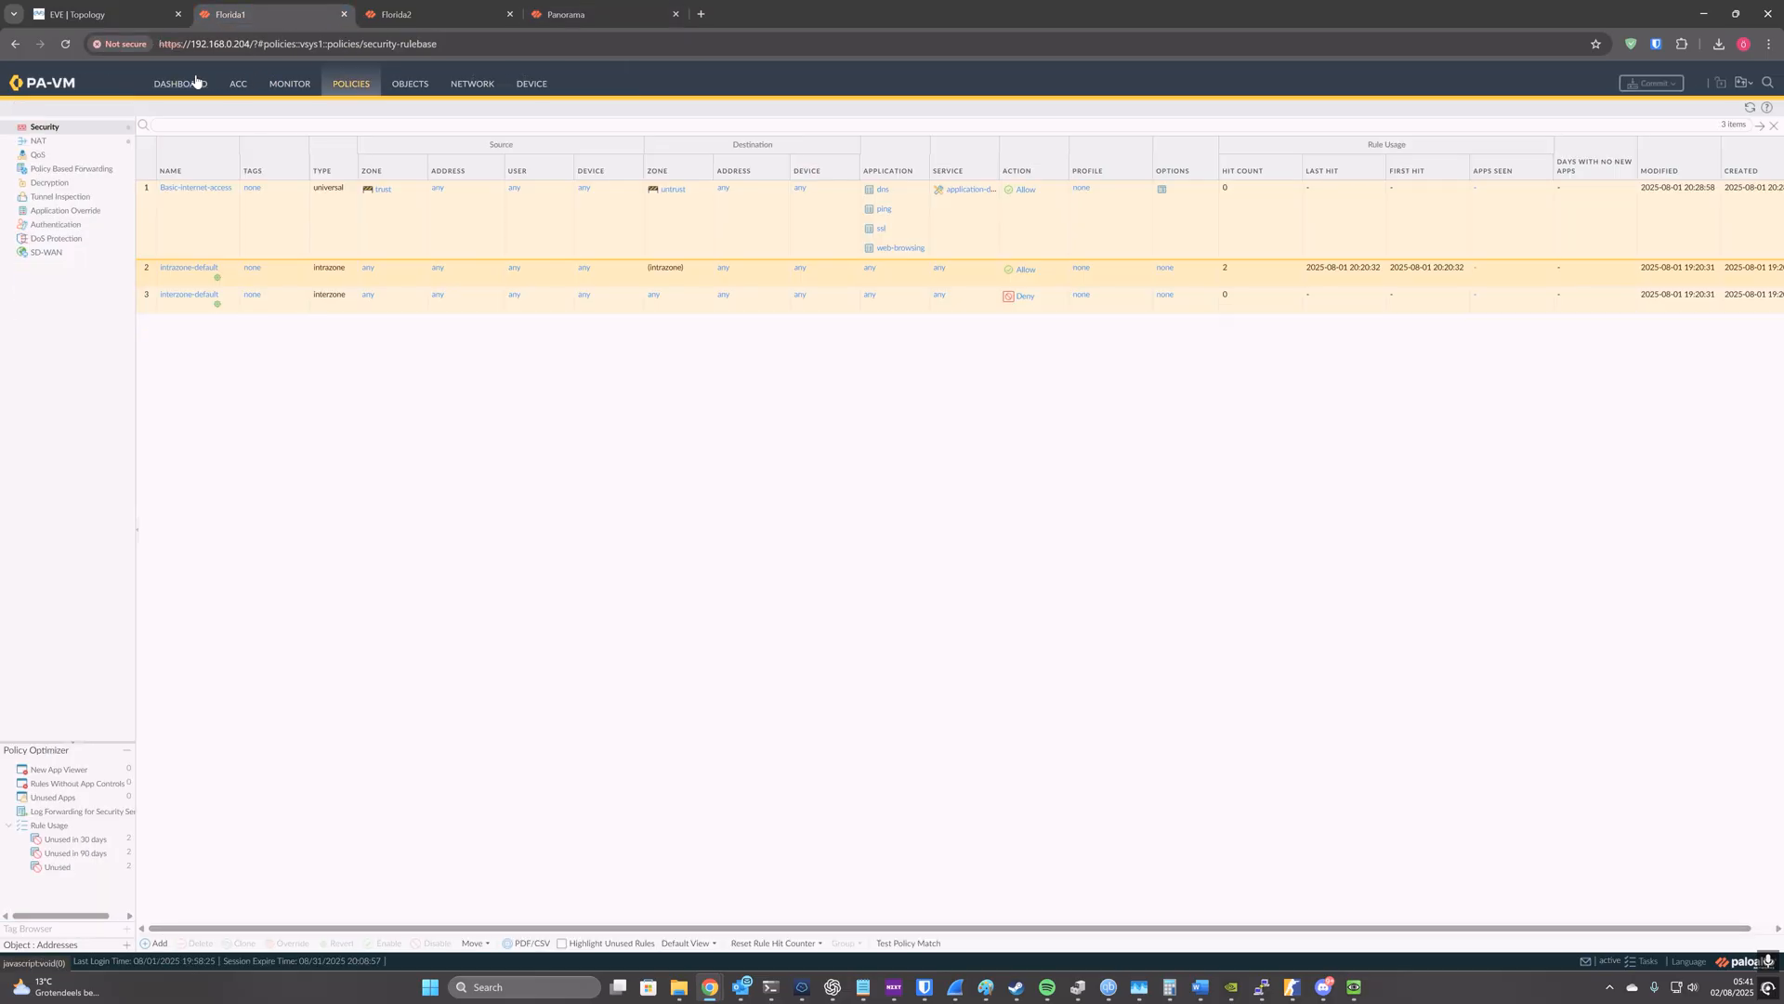
{"action": "left_click", "coordinate": [534, 84]}
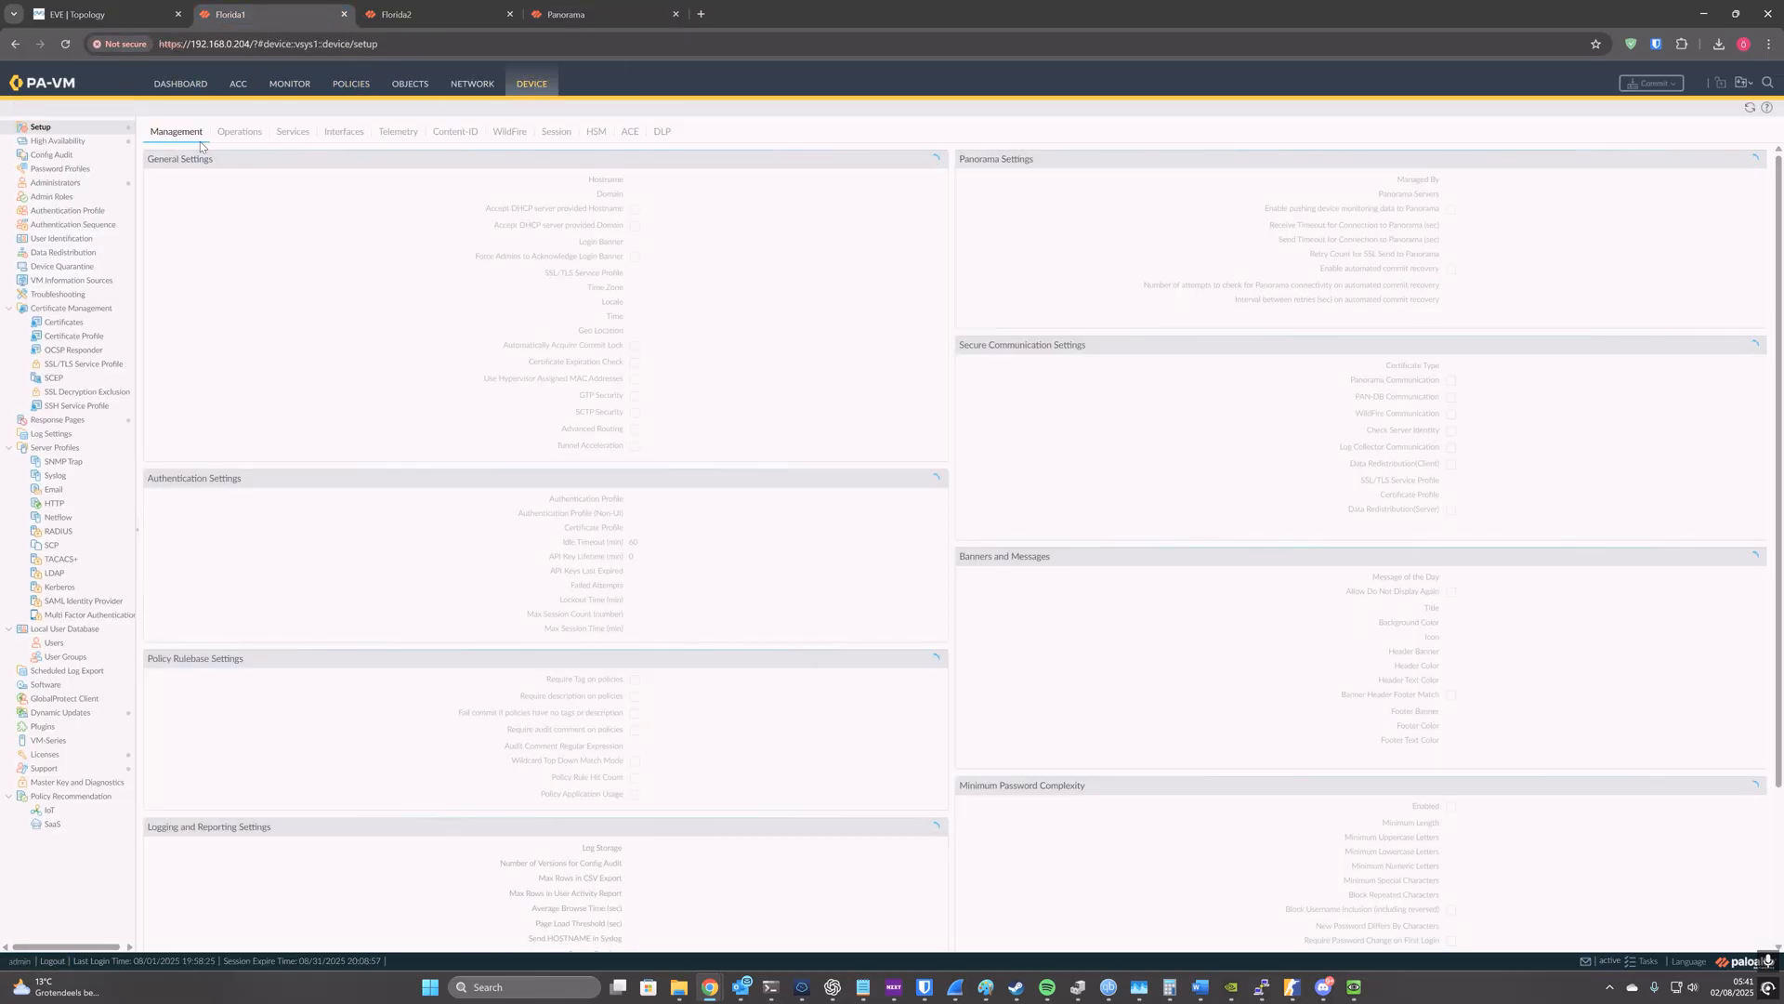
{"action": "left_click", "coordinate": [63, 142]}
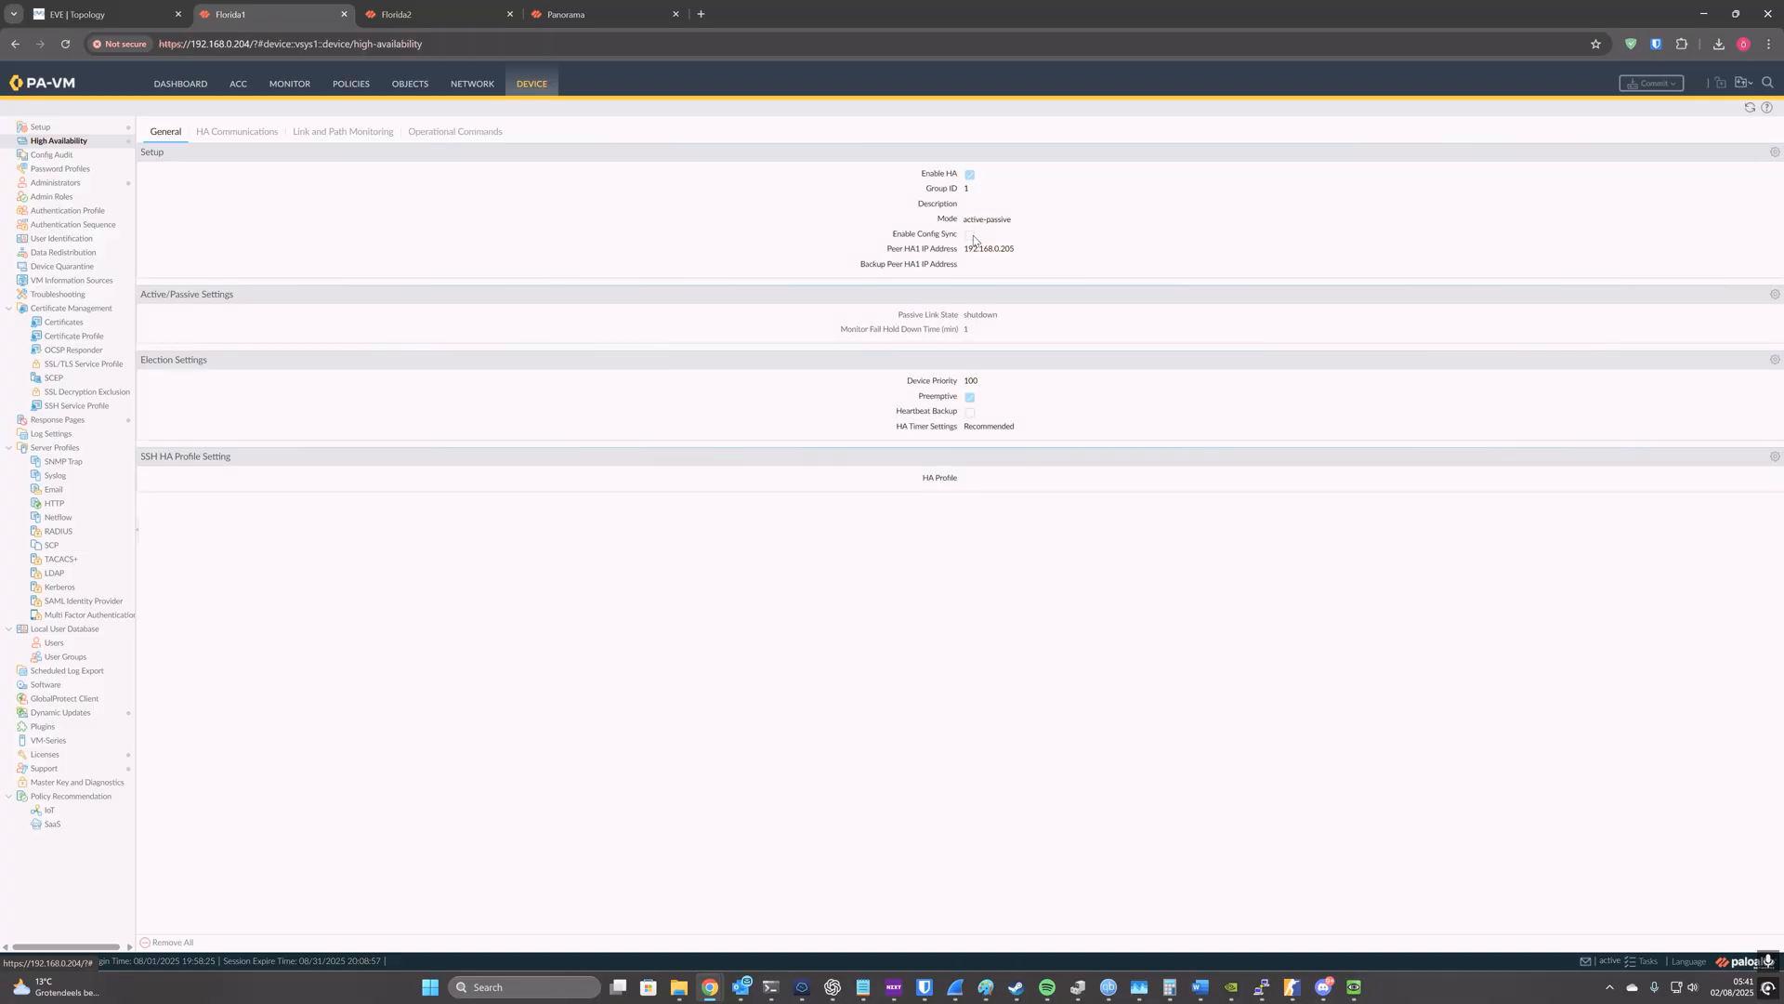
{"action": "left_click", "coordinate": [1774, 152]}
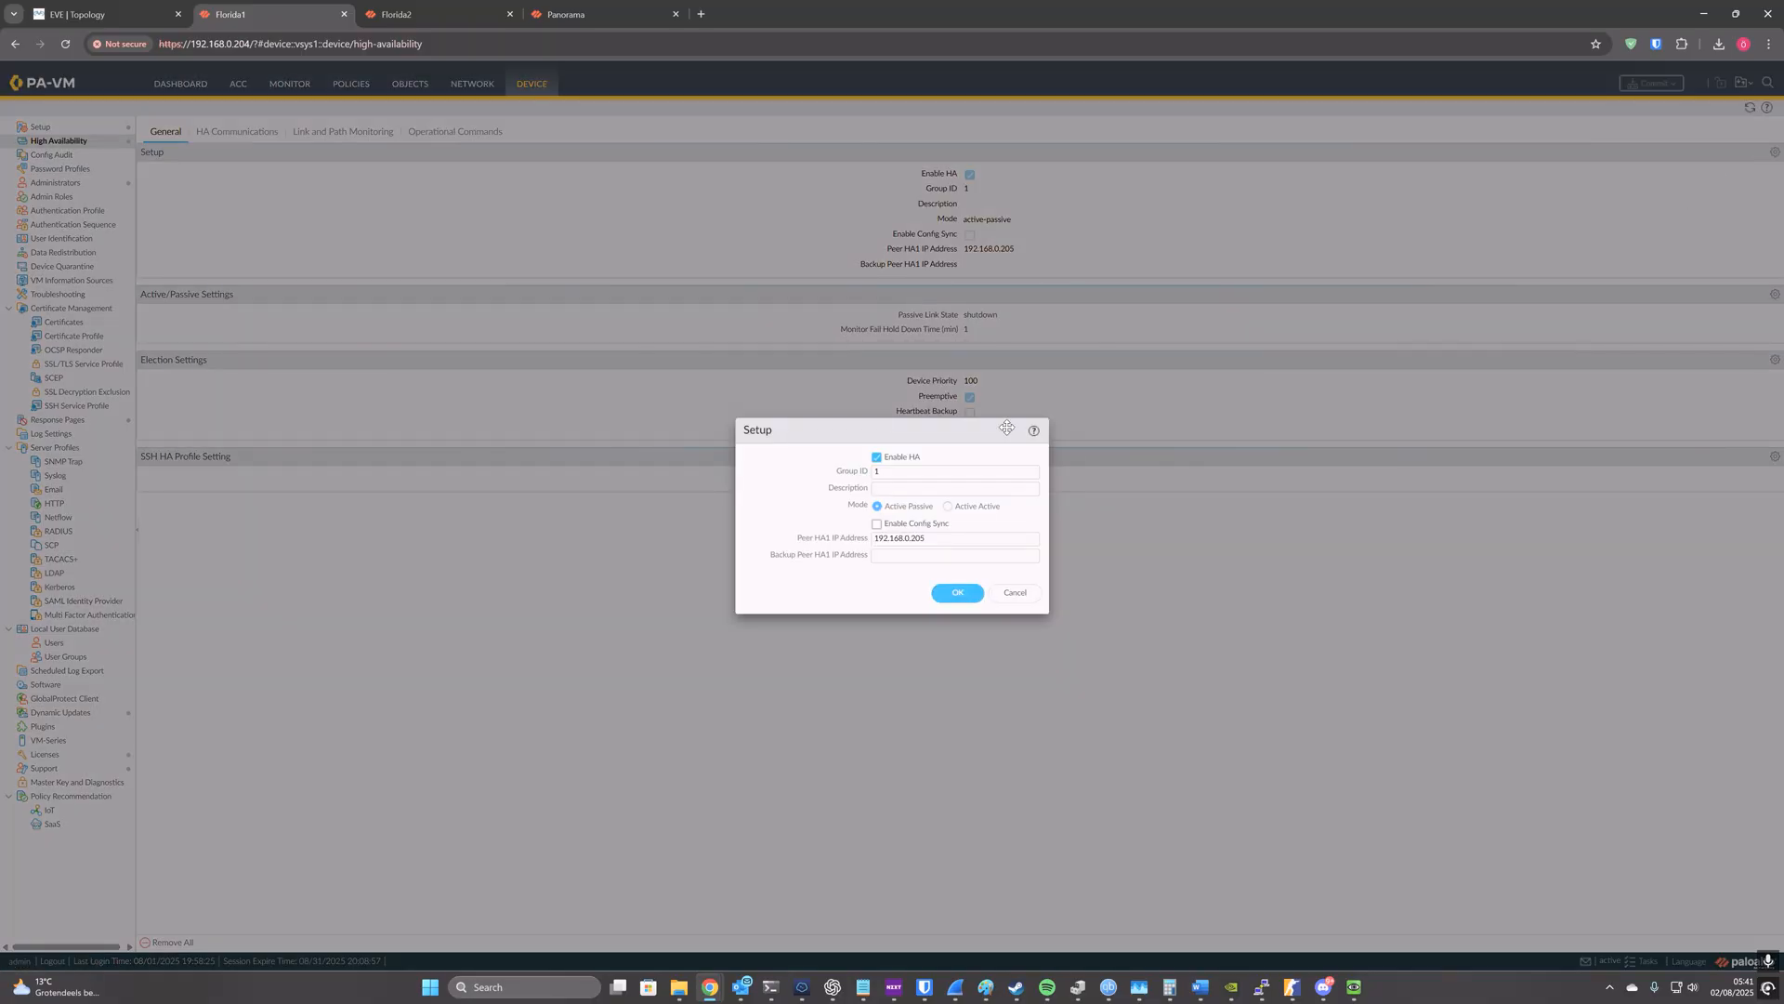
{"action": "left_click", "coordinate": [876, 523]}
{"action": "left_click", "coordinate": [955, 592]}
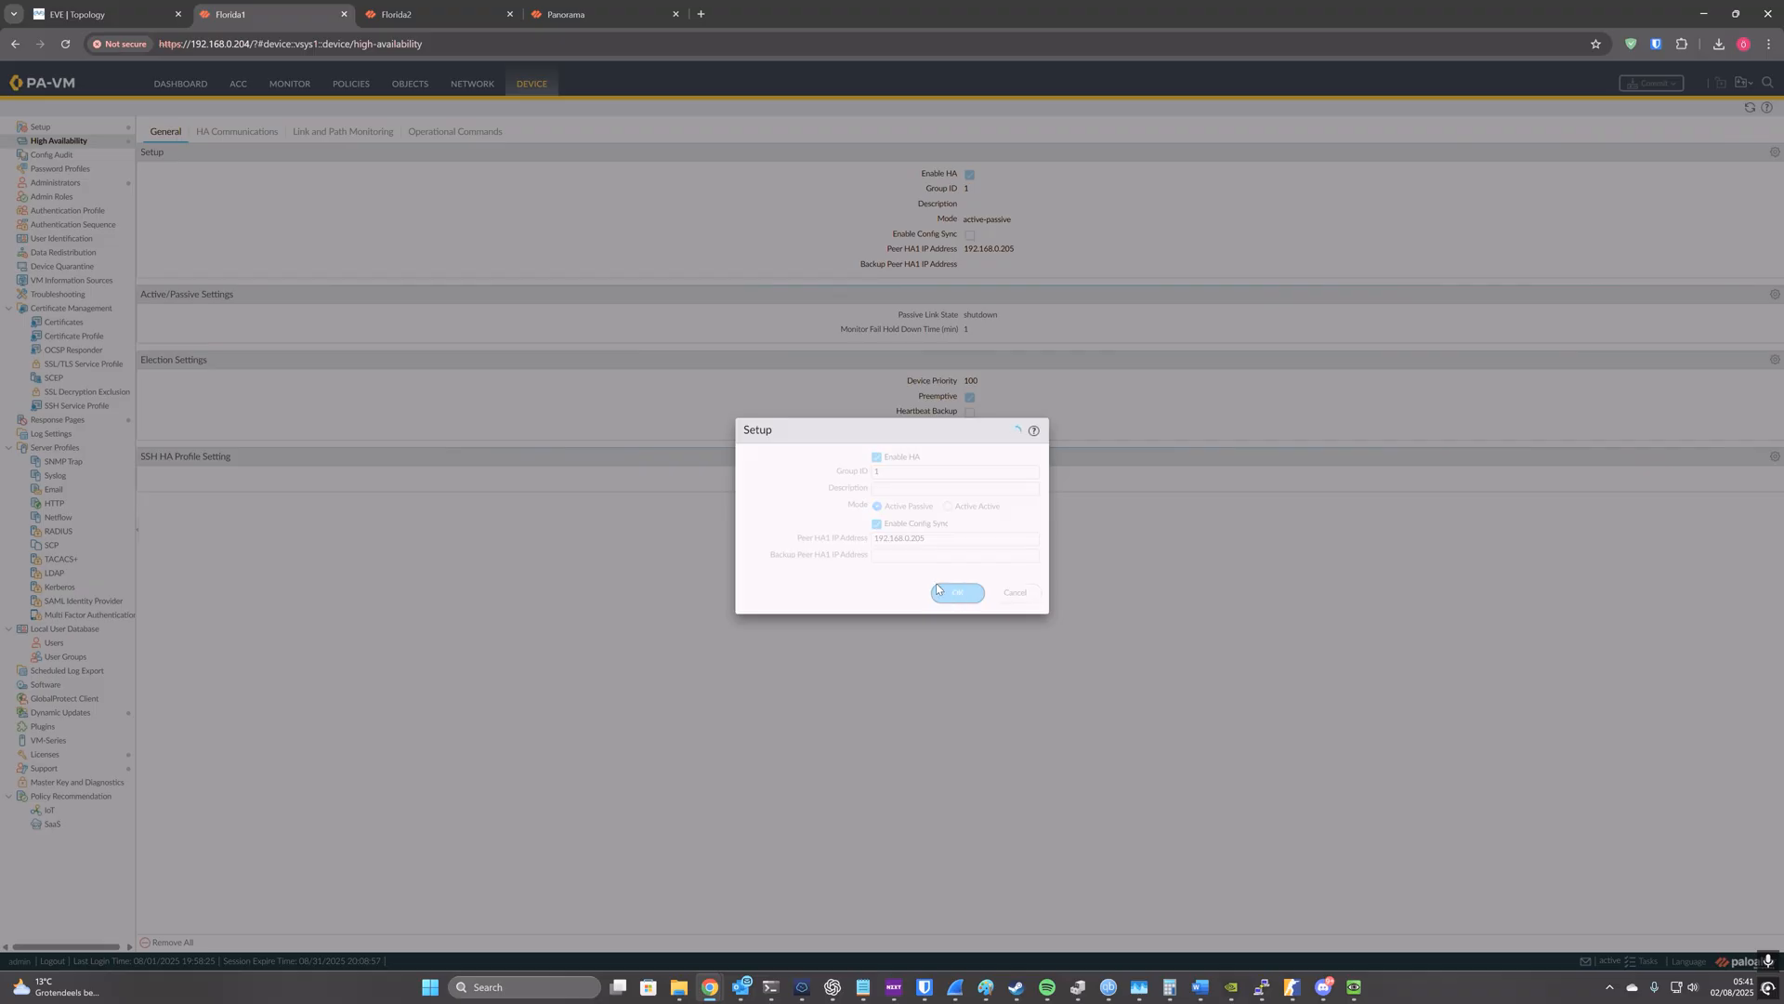
{"action": "left_click", "coordinate": [1658, 83]}
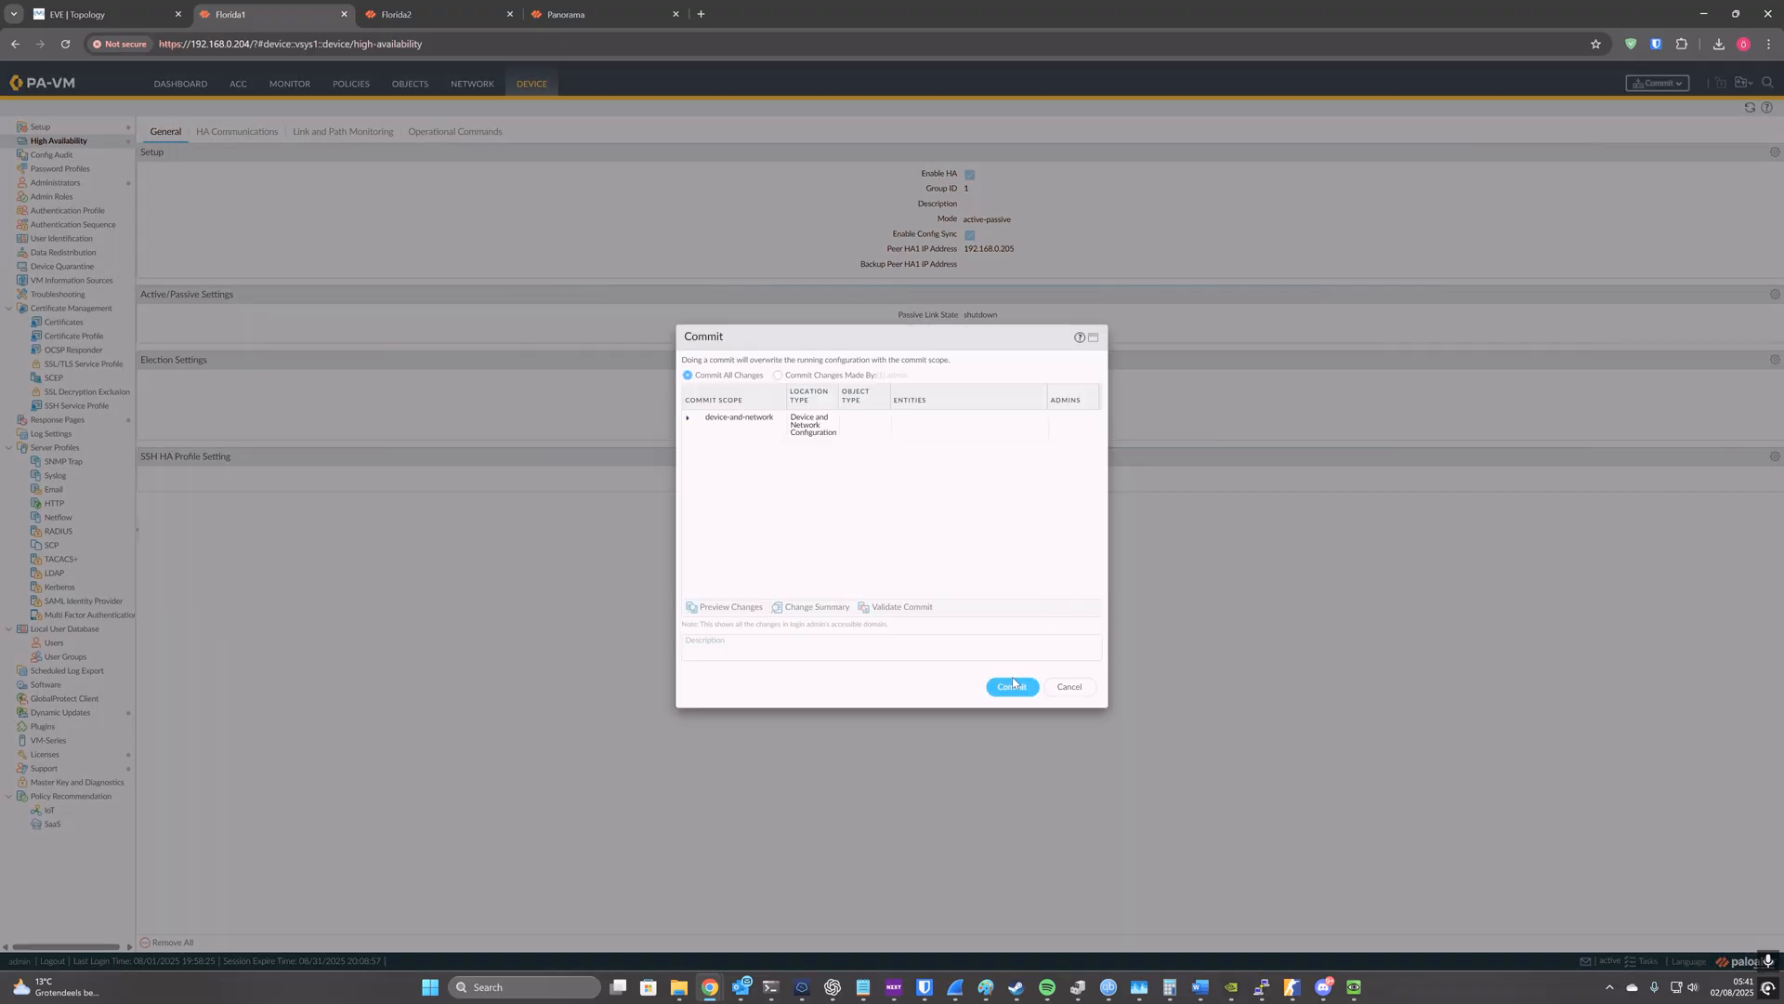
Step: On the Florida2 firewall, enable config sync in the high availability setup and commit the change
{"action": "left_click", "coordinate": [423, 14]}
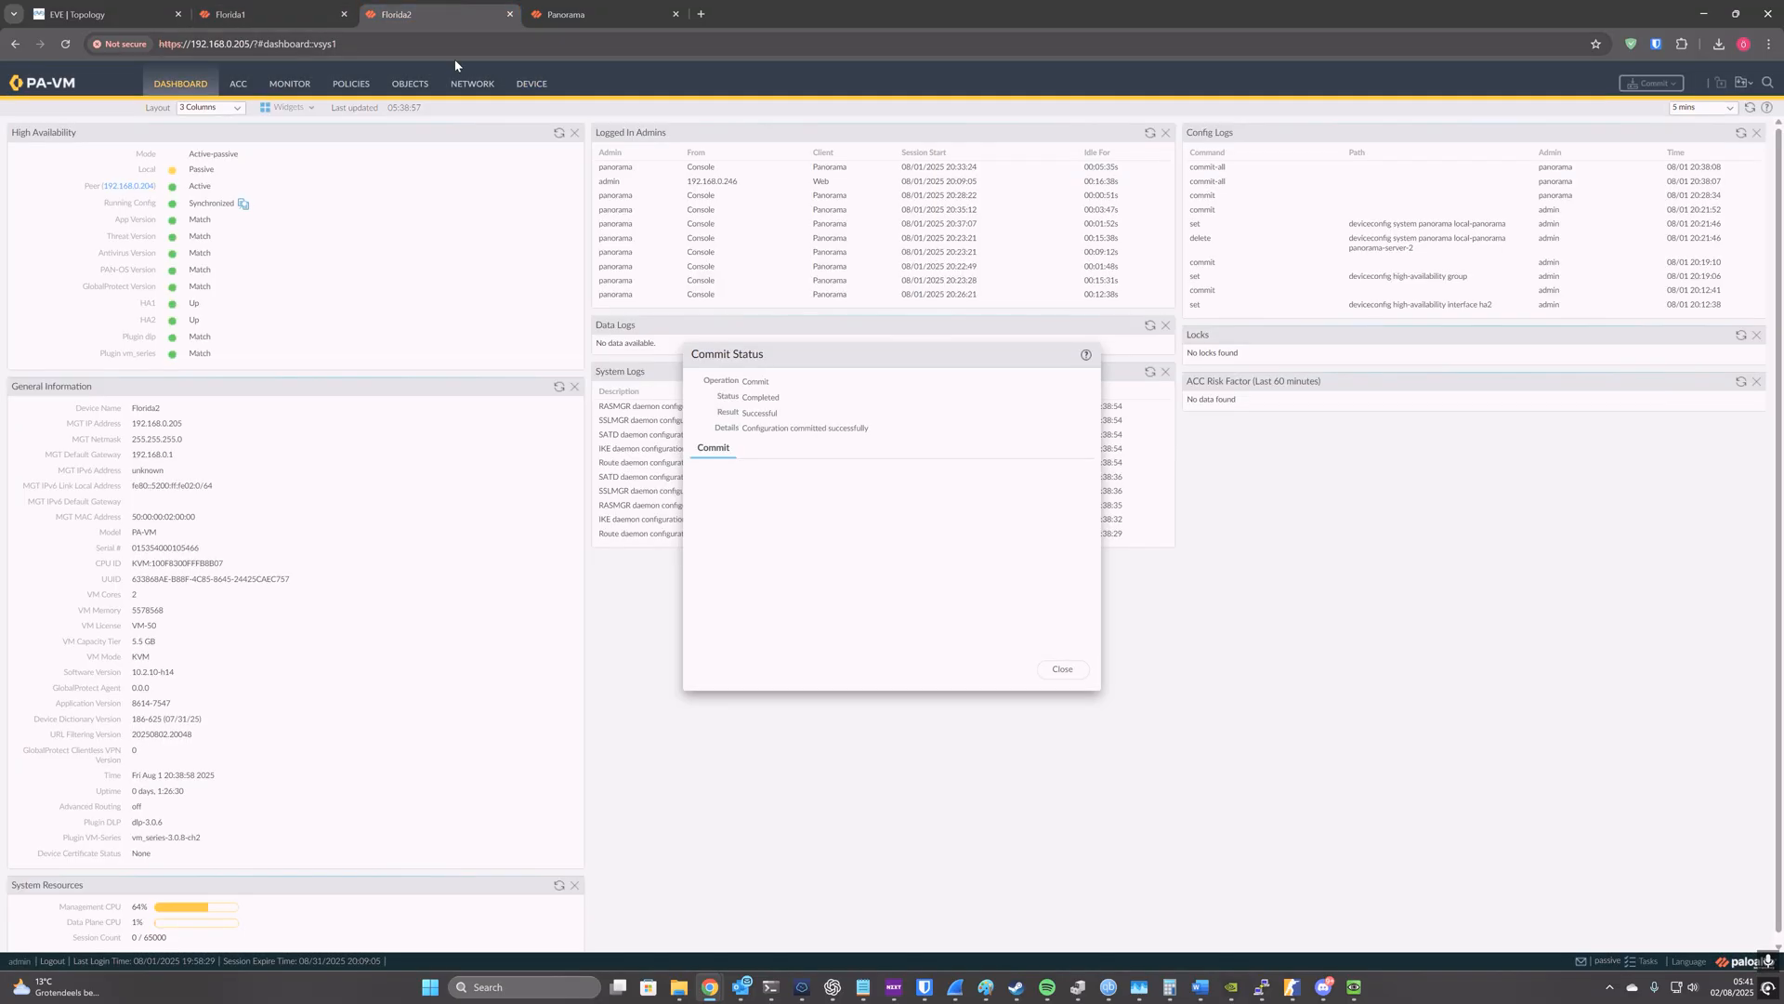
{"action": "left_click", "coordinate": [532, 84]}
{"action": "left_click", "coordinate": [1069, 669]}
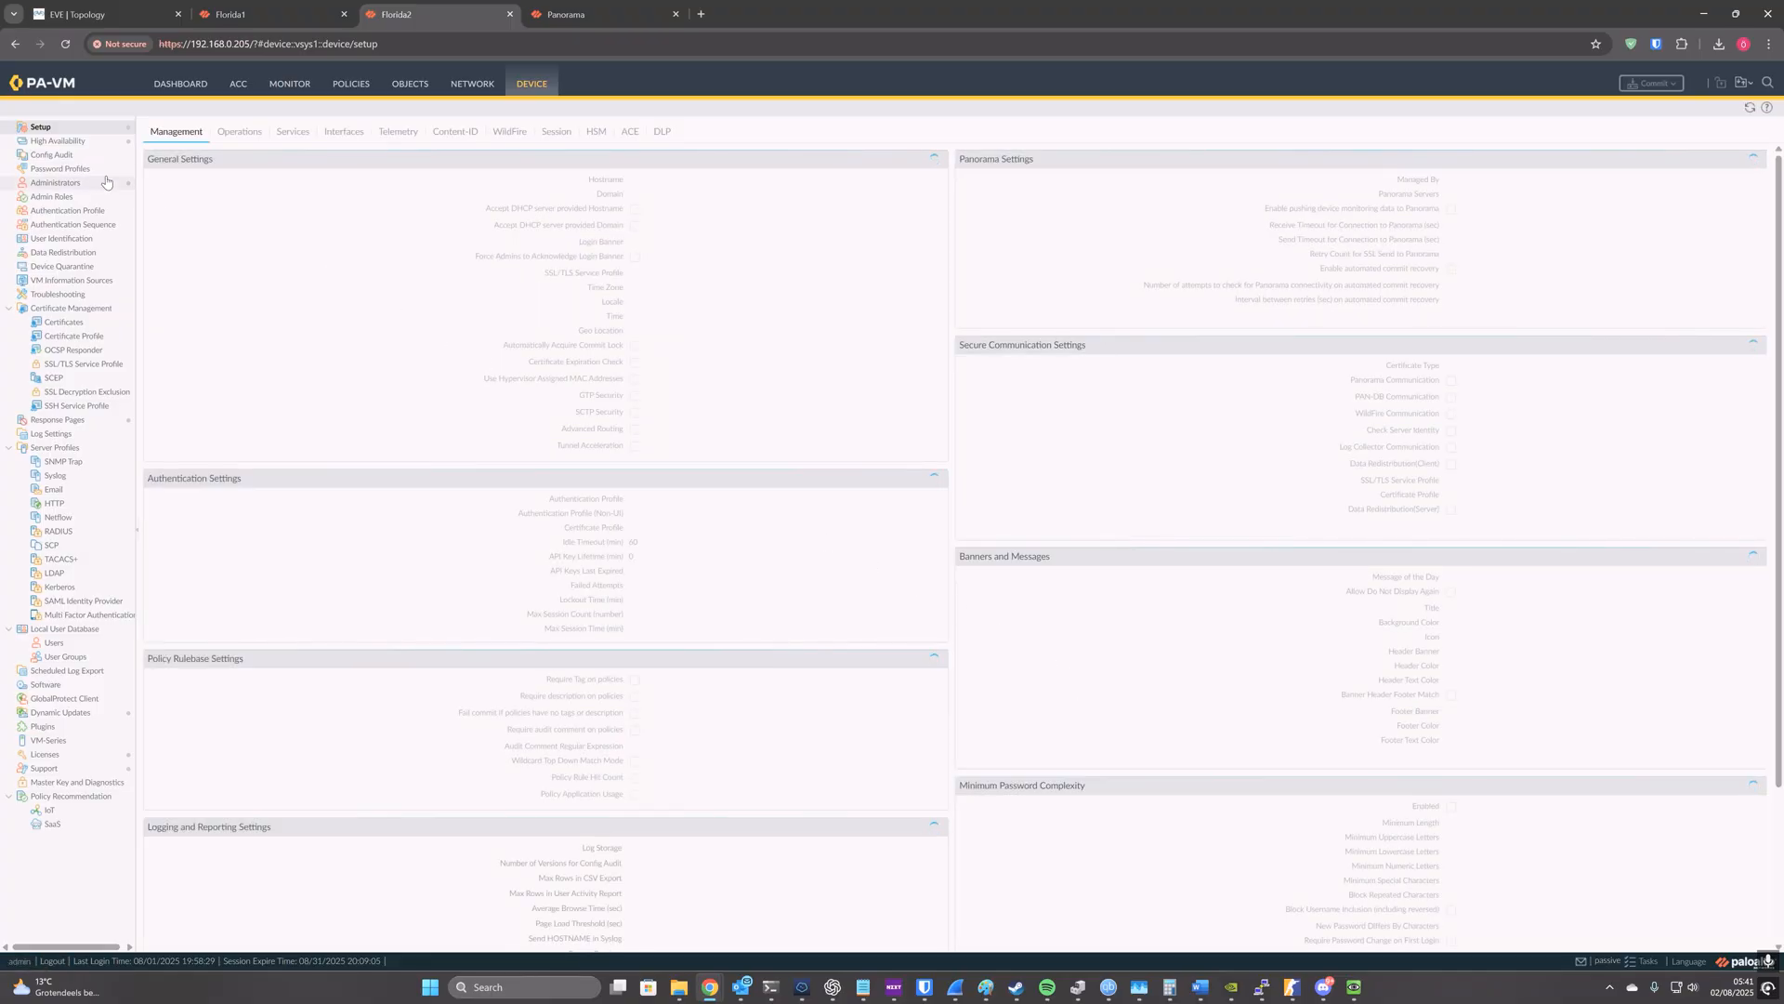
{"action": "left_click", "coordinate": [58, 140]}
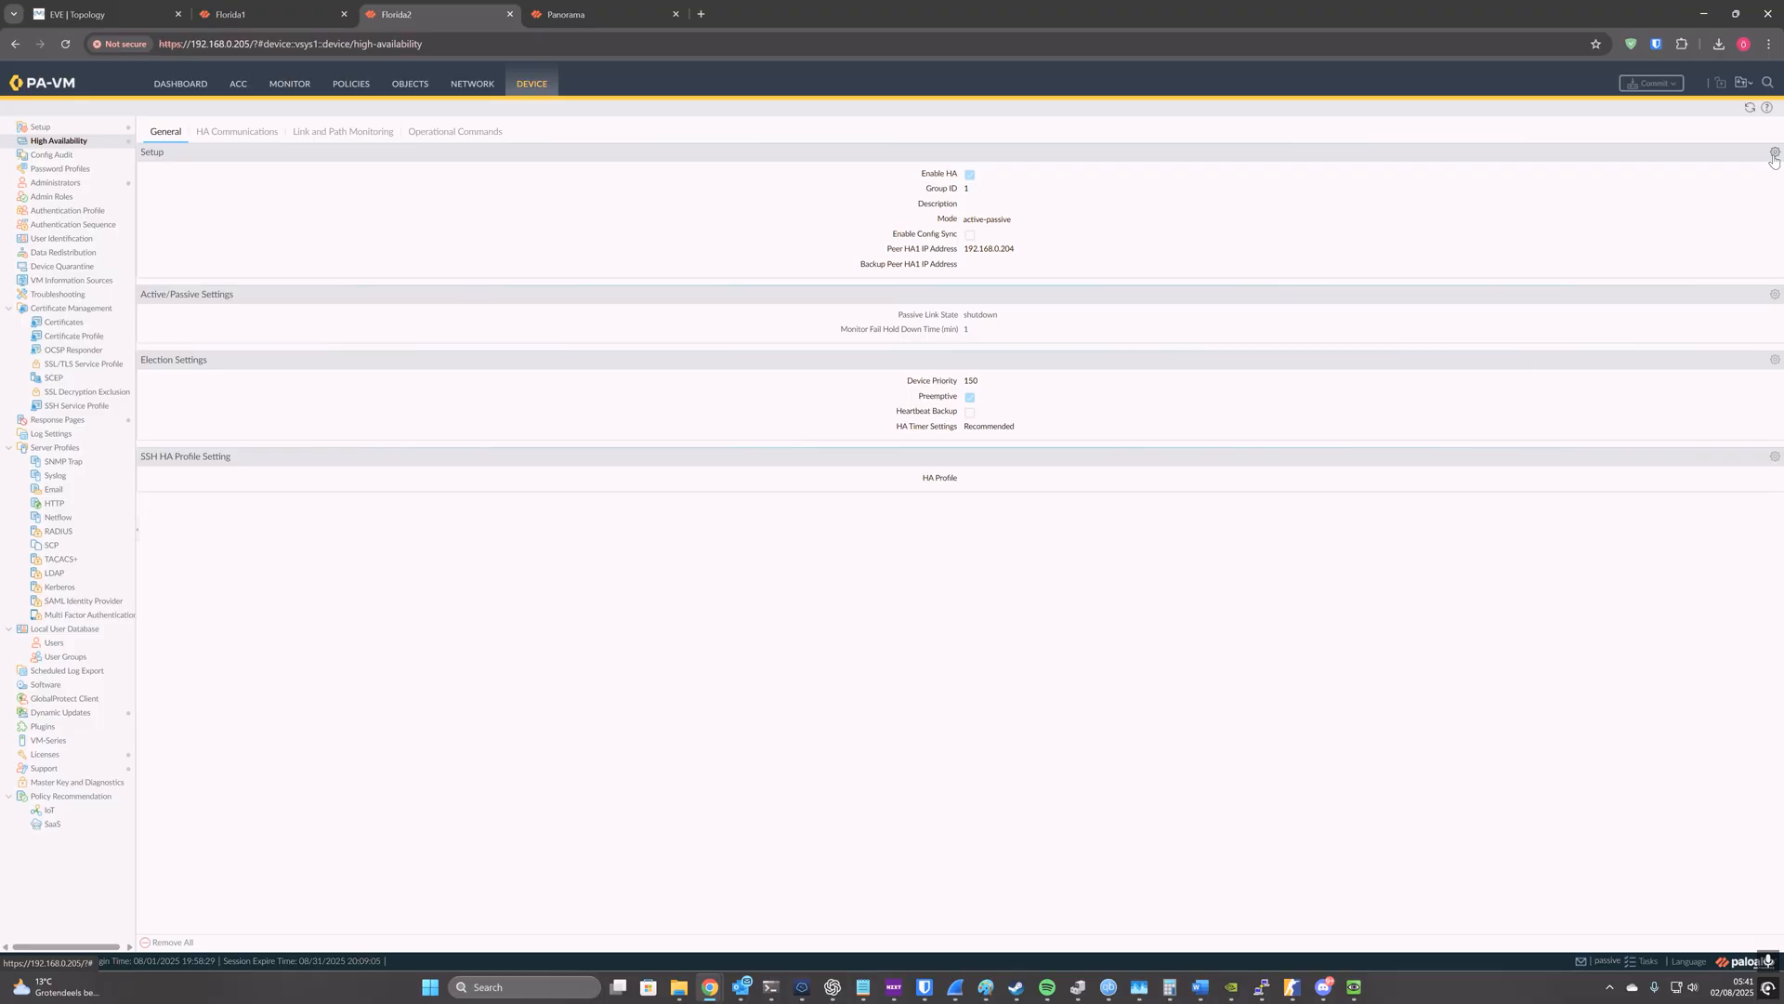
{"action": "left_click", "coordinate": [1775, 155]}
{"action": "left_click", "coordinate": [876, 523]}
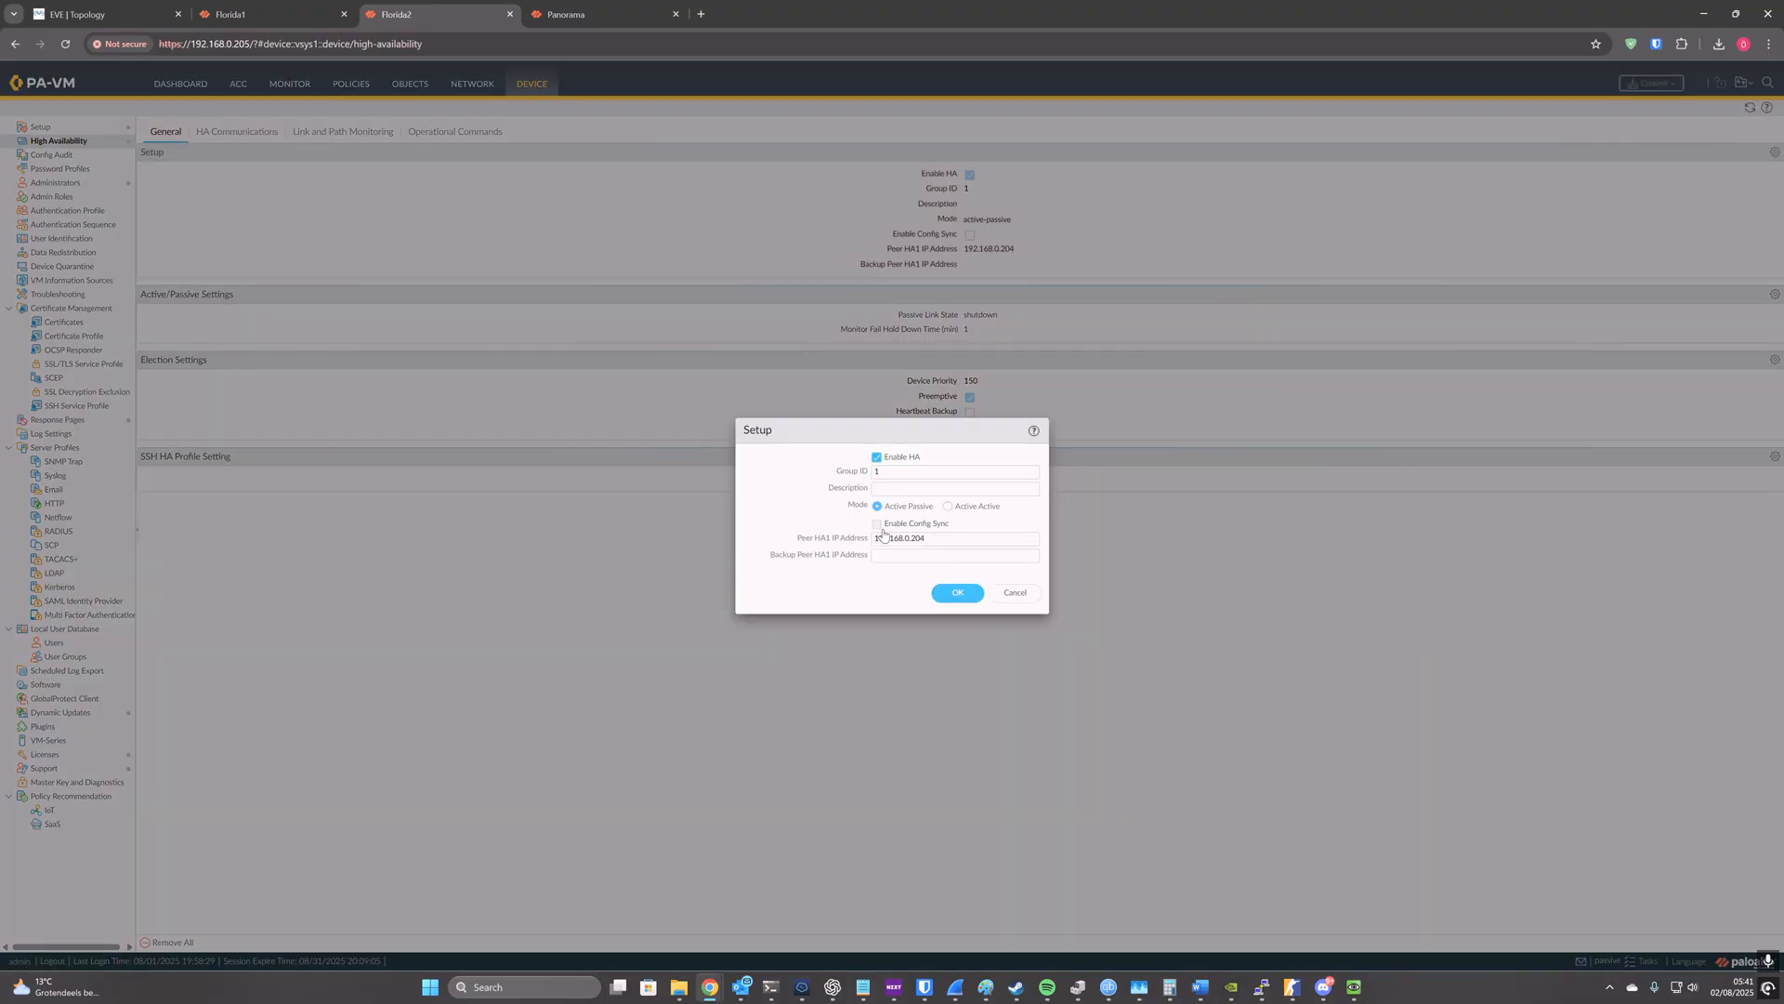
{"action": "left_click", "coordinate": [960, 593]}
{"action": "left_click", "coordinate": [1652, 83]}
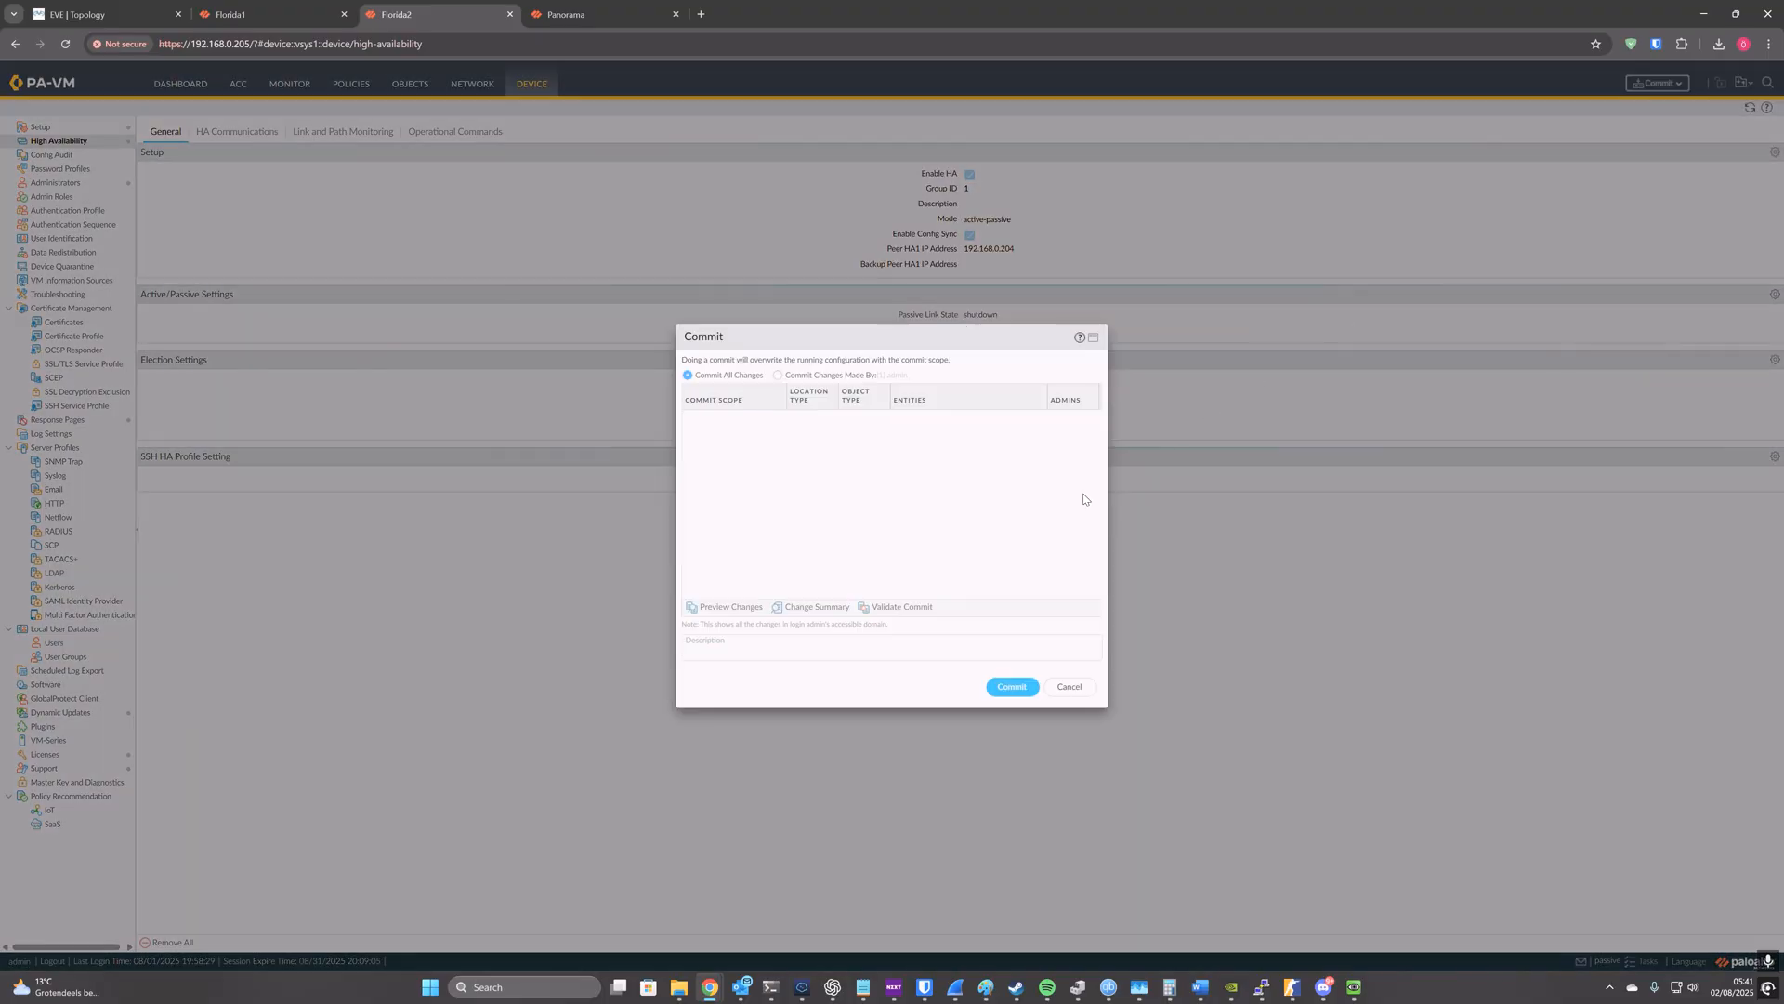
{"action": "key", "text": "Return"}
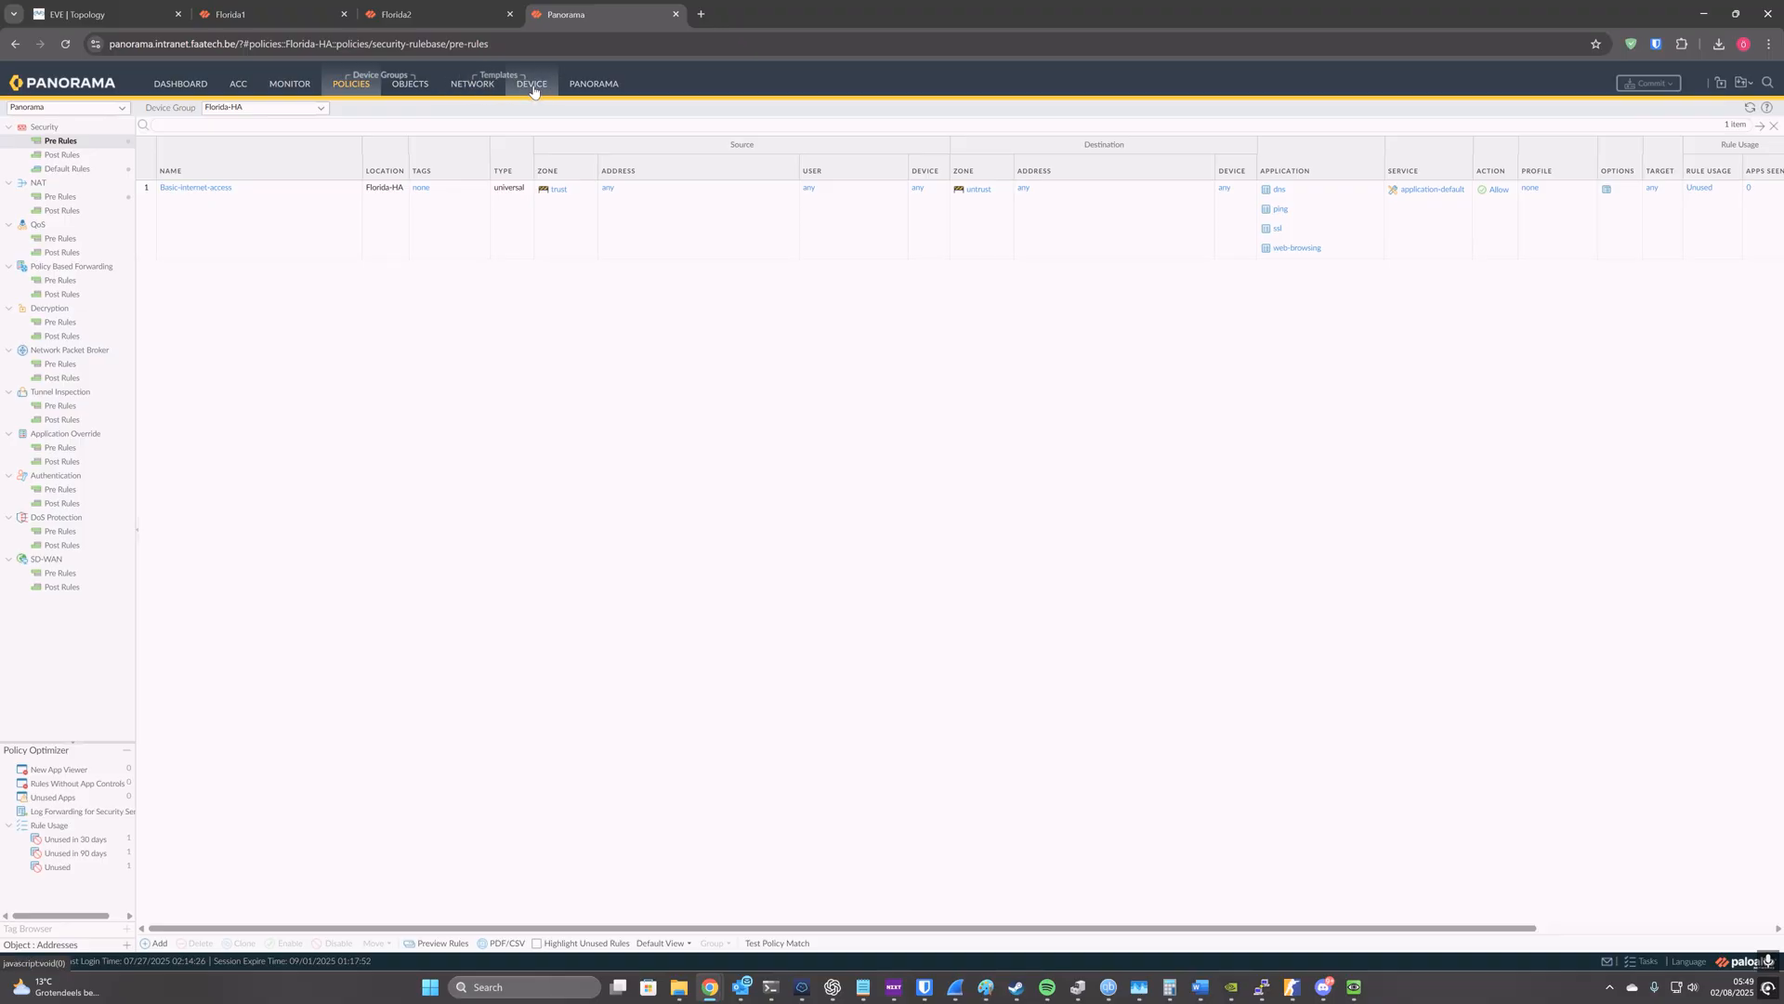
{"action": "left_click", "coordinate": [431, 89]}
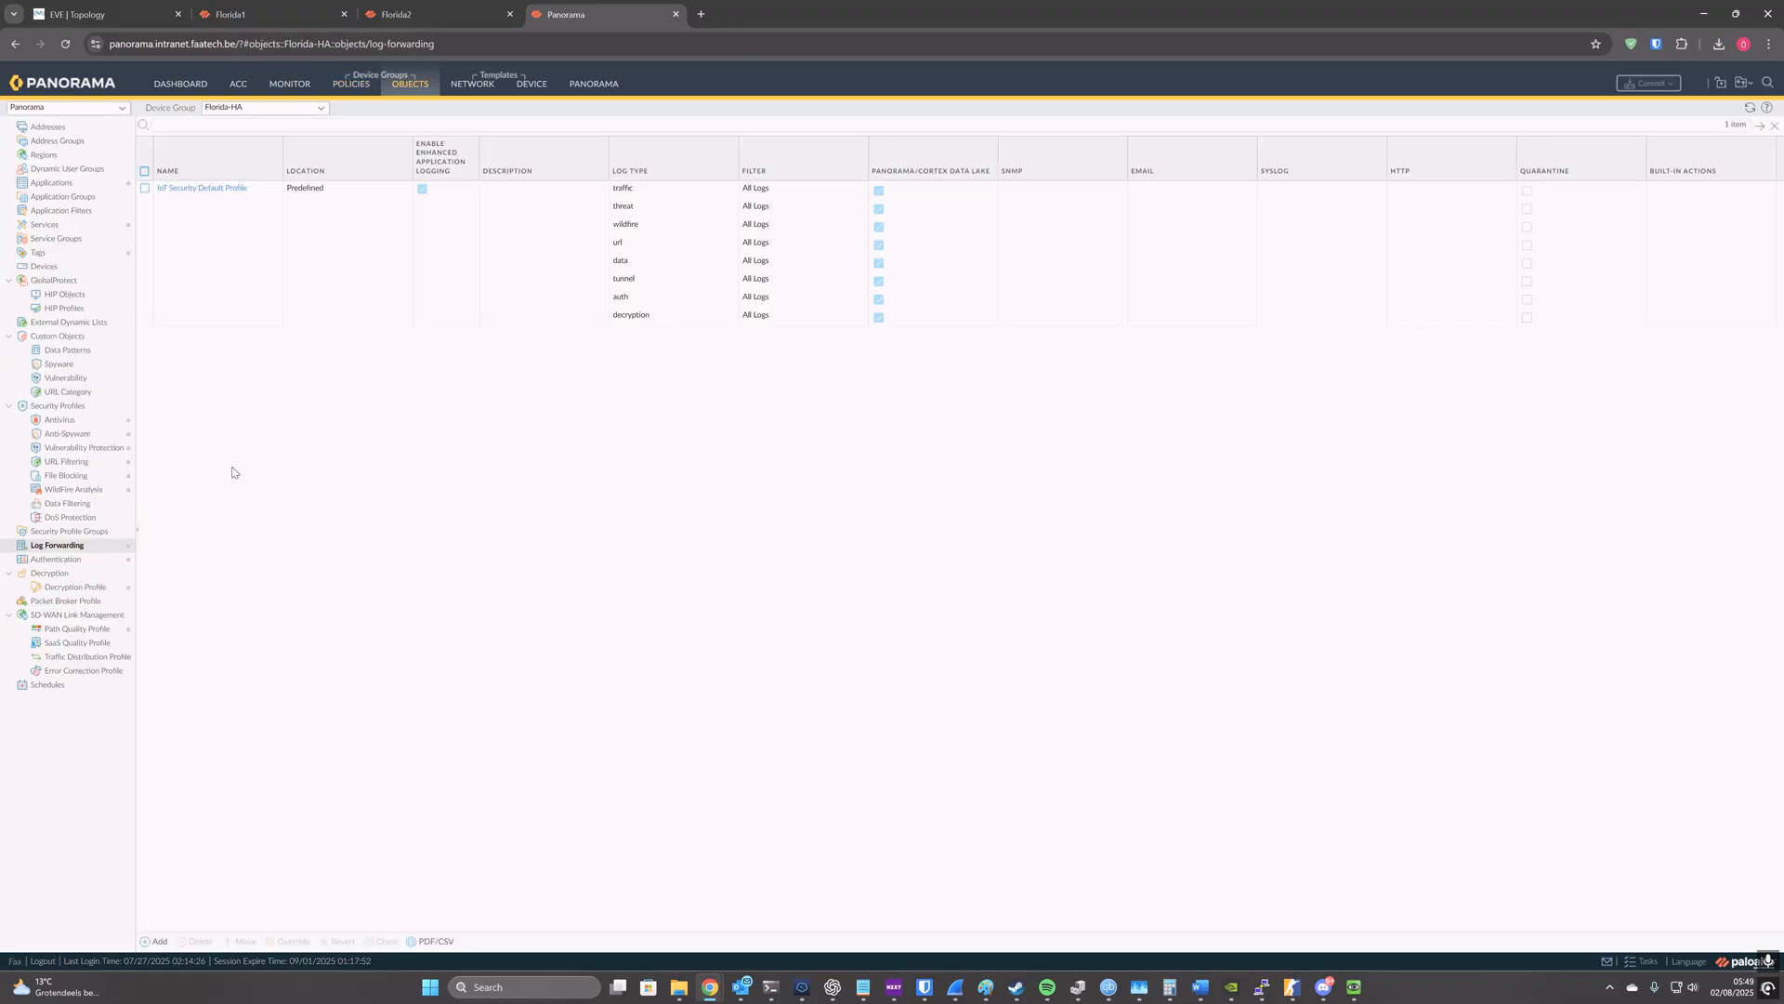
{"action": "left_click", "coordinate": [155, 941]}
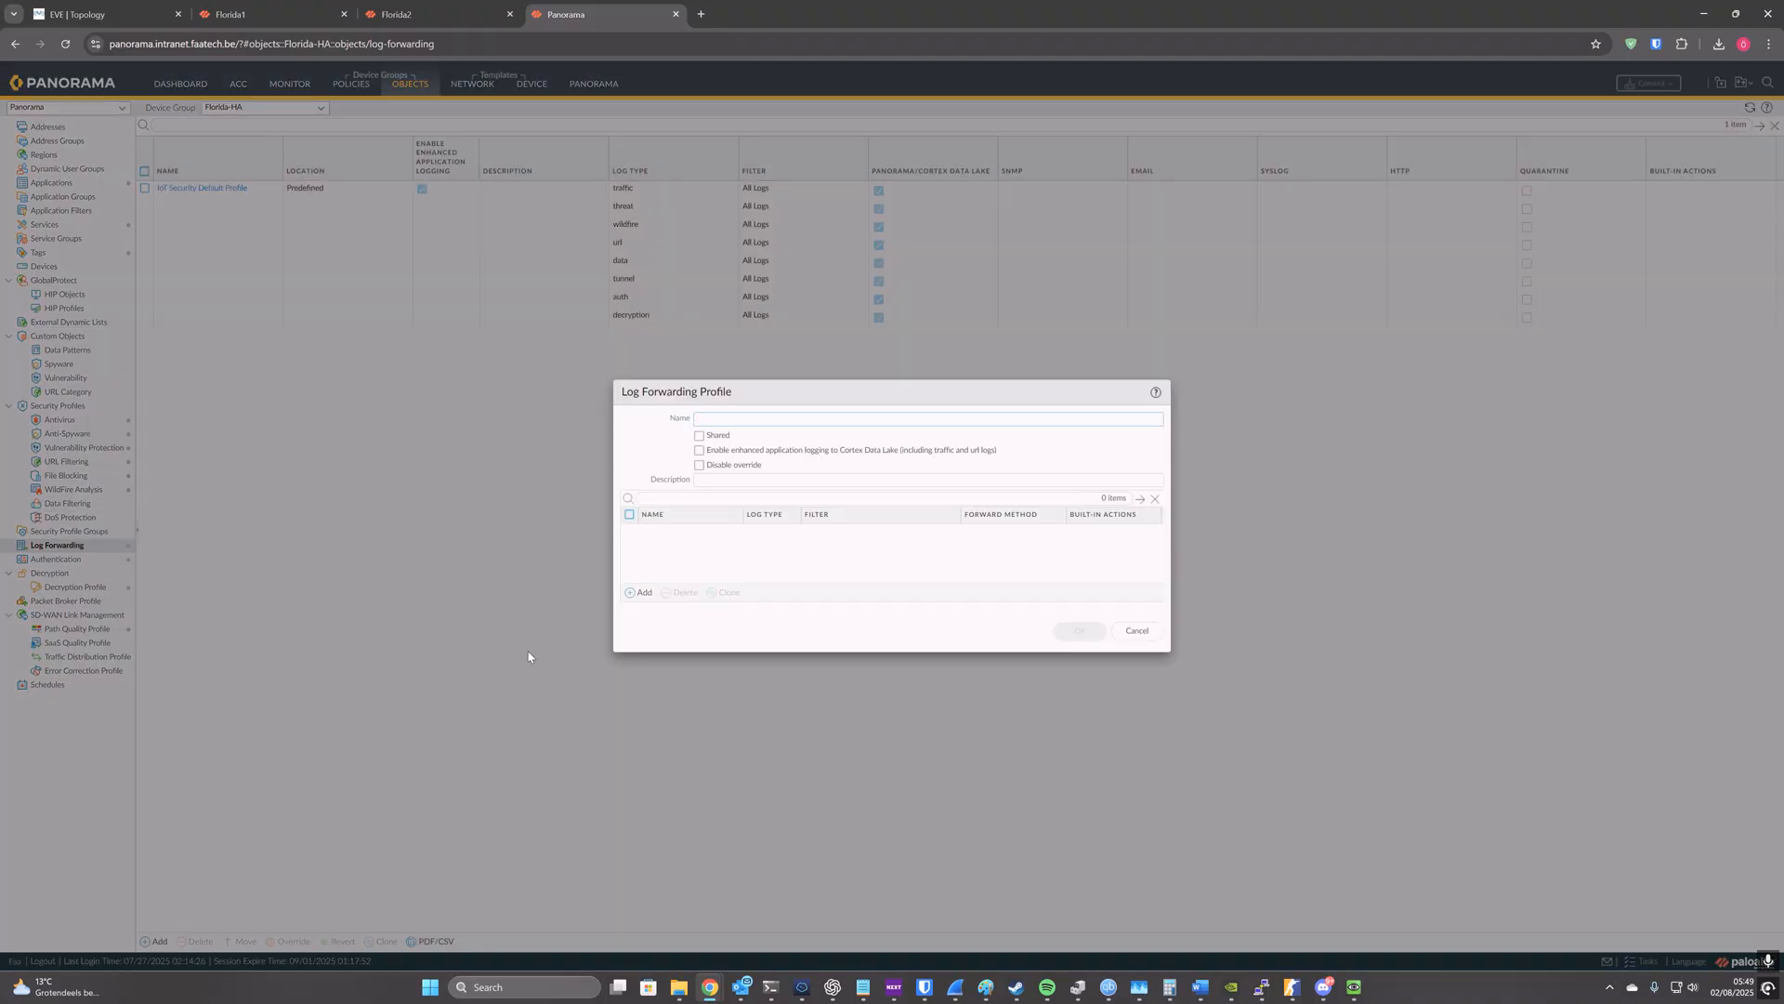
{"action": "type", "text": "default"}
{"action": "key", "text": "ctrl+a"}
{"action": "left_click", "coordinate": [641, 593]}
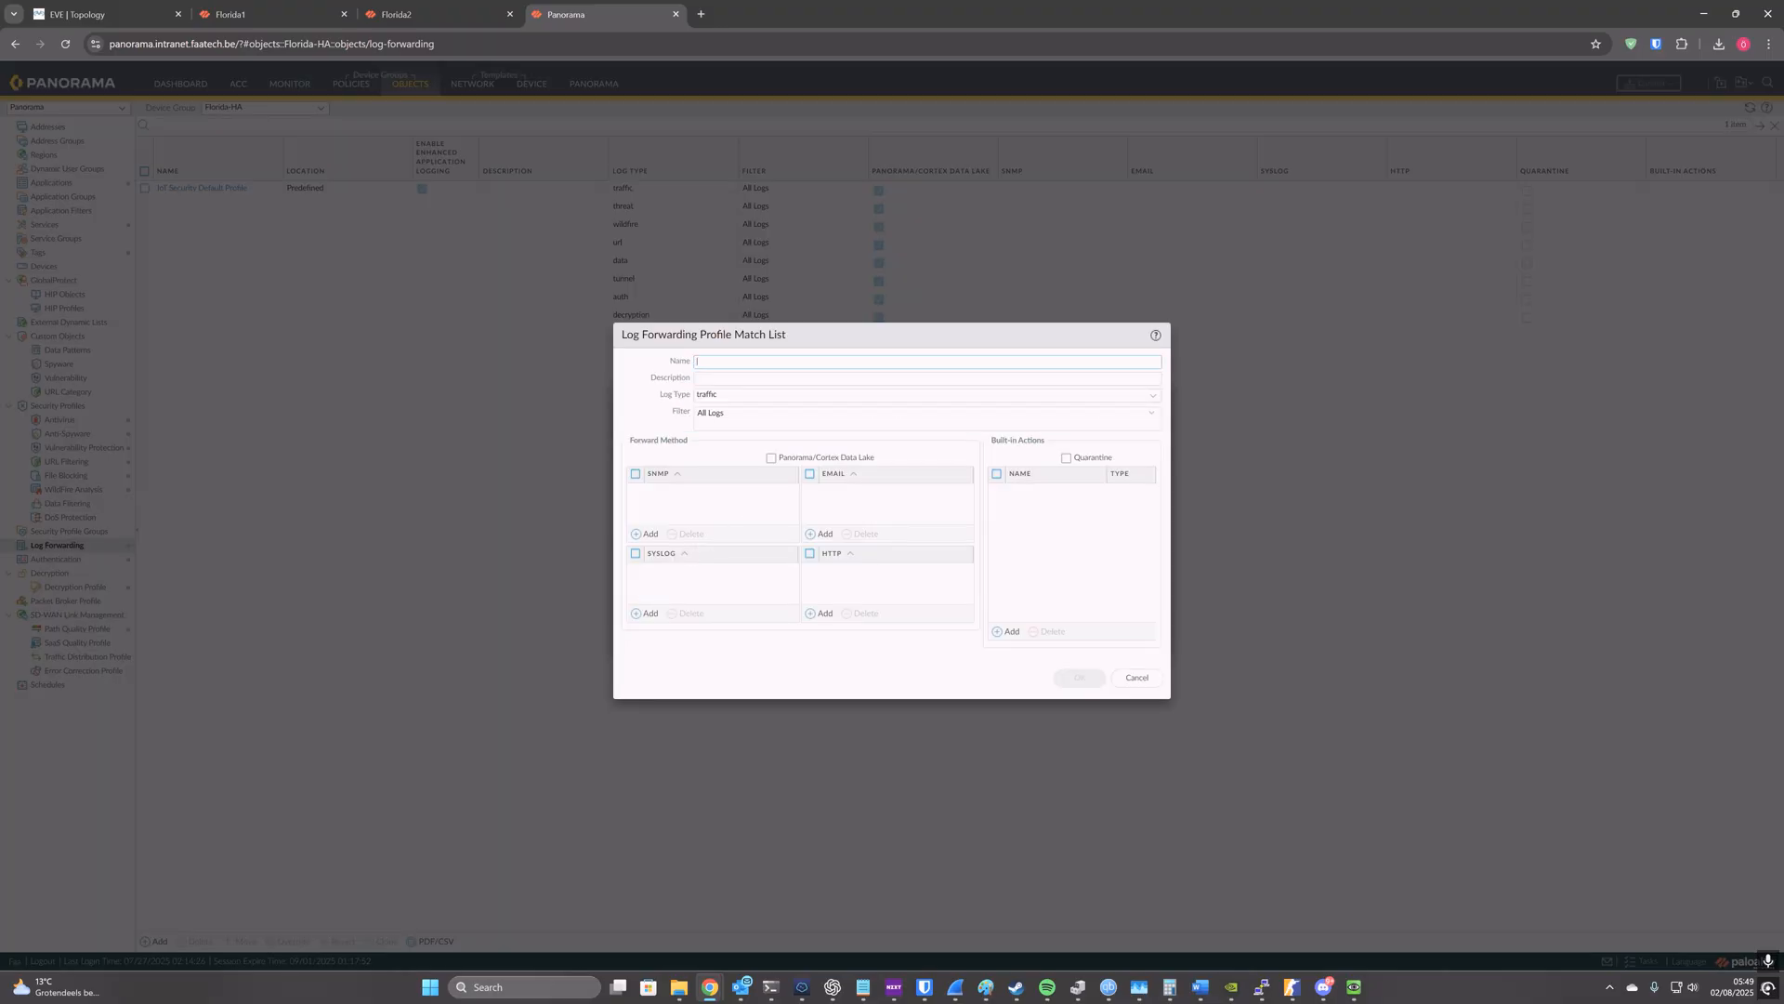
{"action": "left_click", "coordinate": [1152, 398]}
{"action": "left_click", "coordinate": [1032, 475]}
{"action": "left_click", "coordinate": [768, 363]}
{"action": "type", "text": "traffic"}
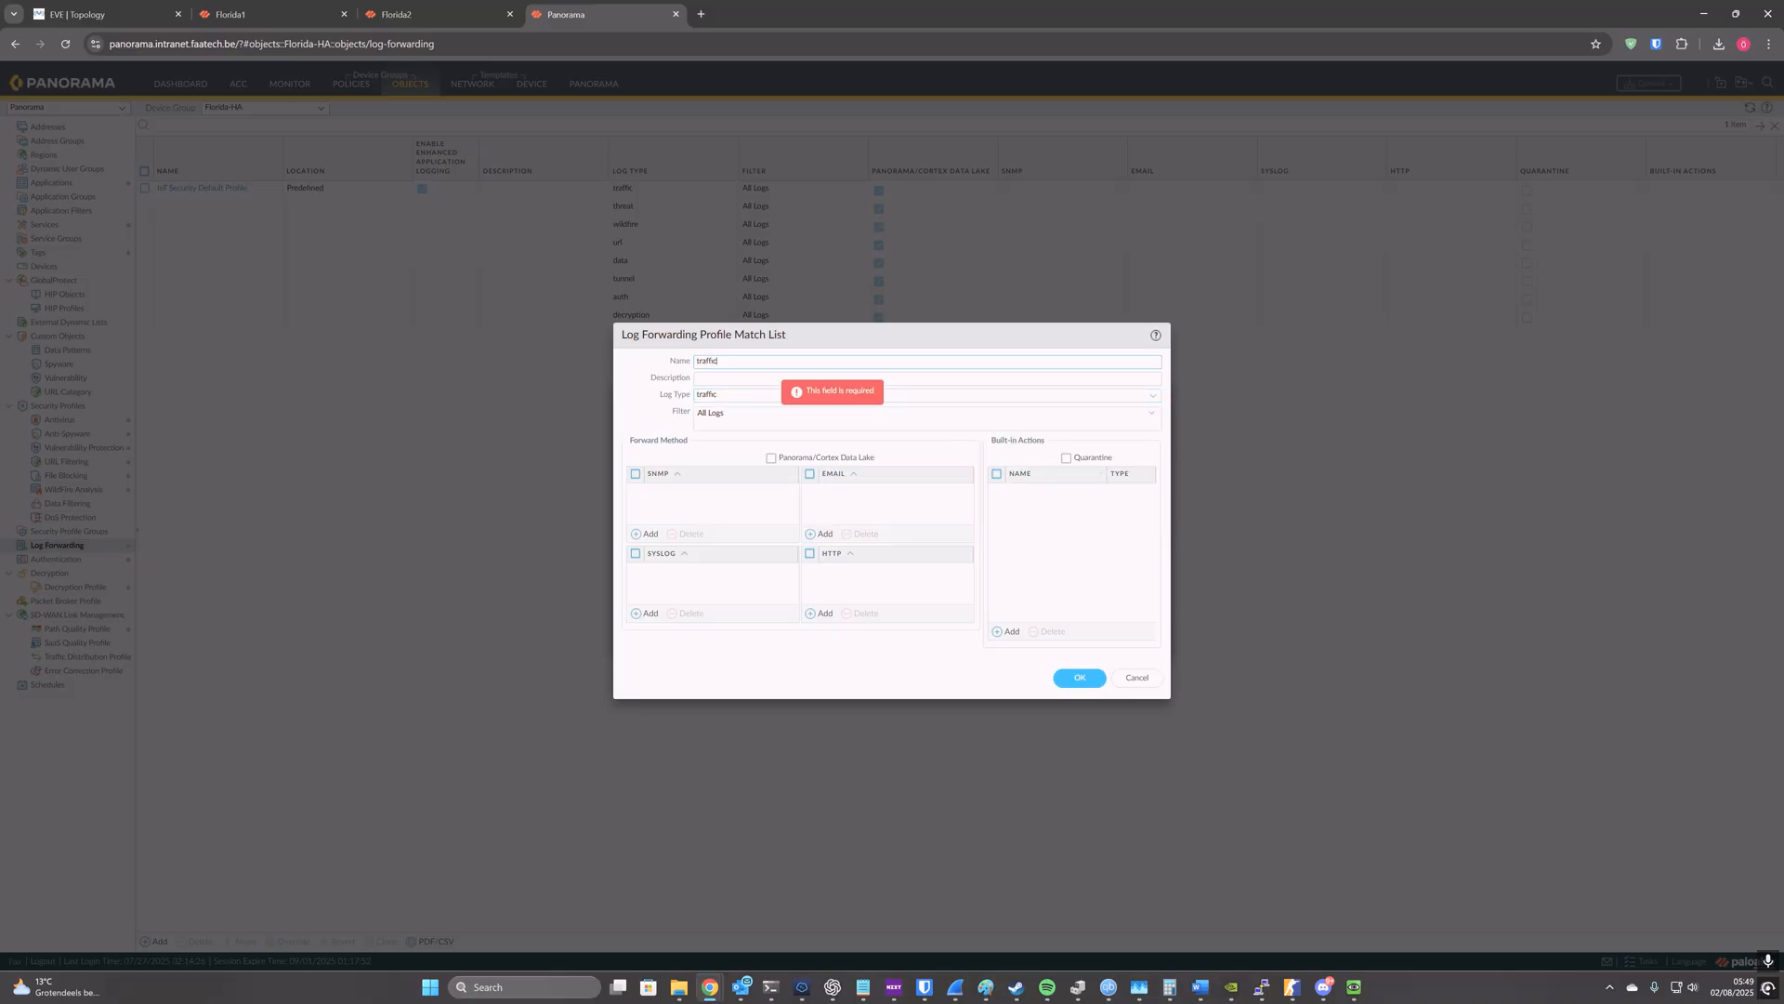
{"action": "left_click", "coordinate": [771, 458]}
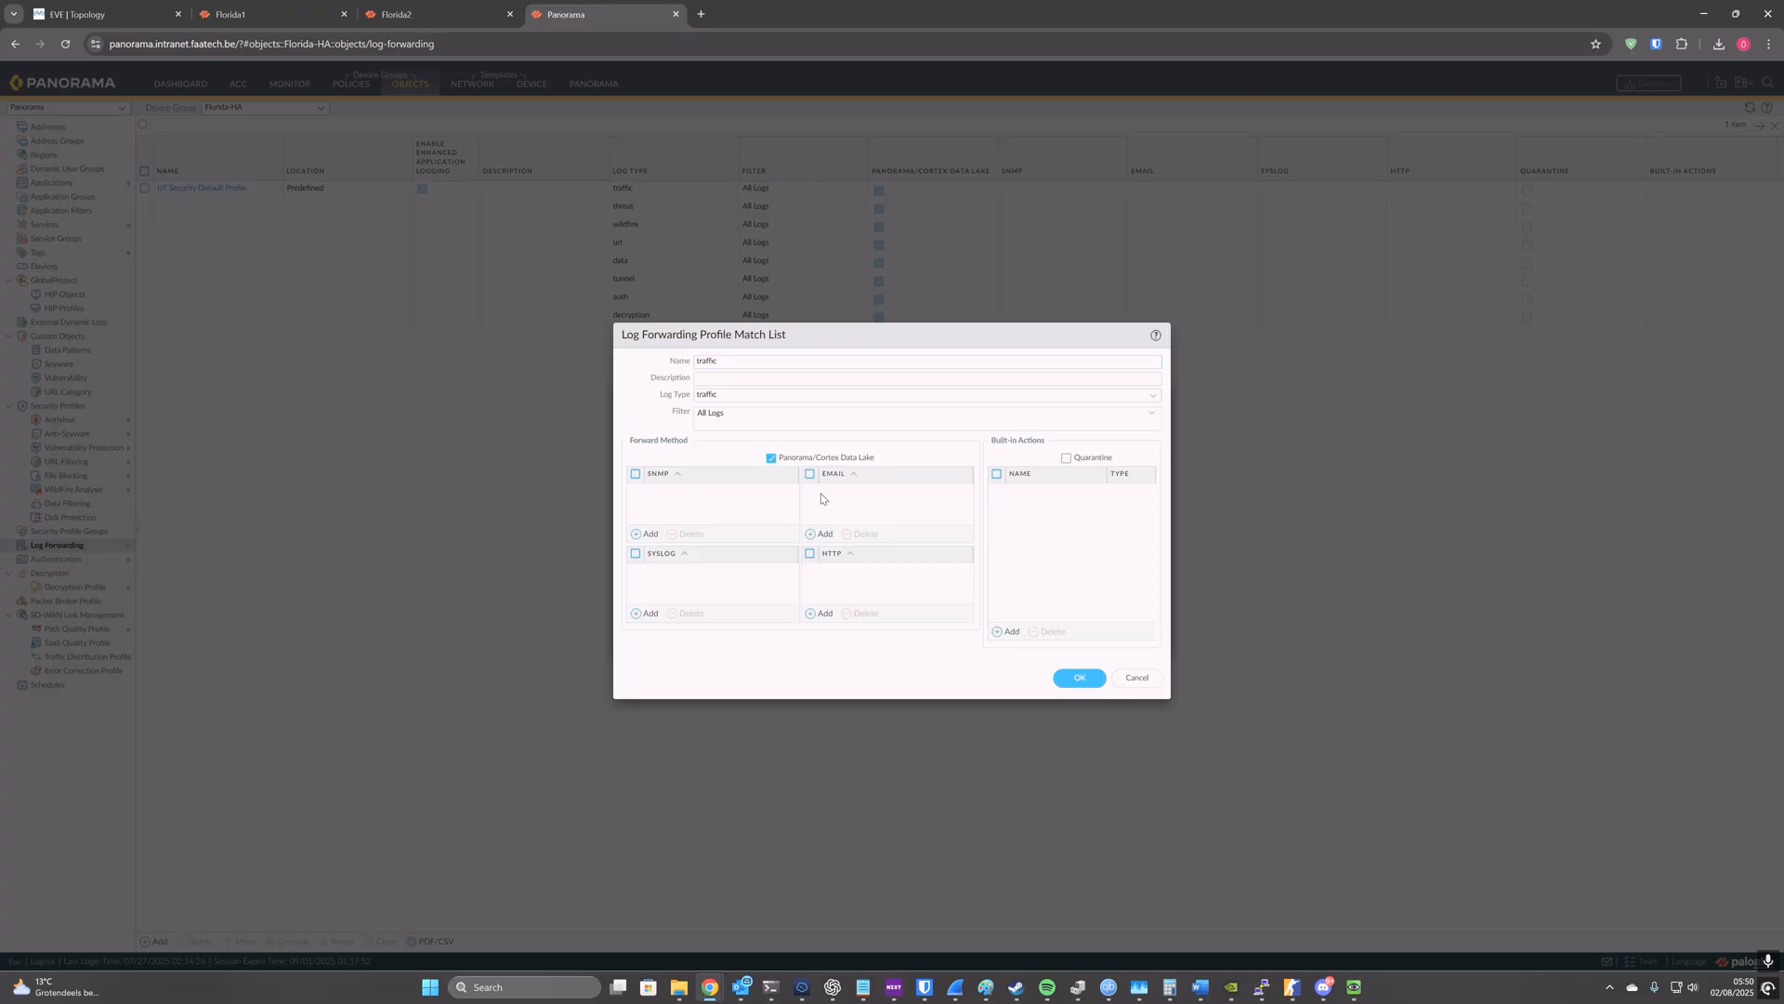
{"action": "left_click", "coordinate": [1078, 678]}
{"action": "left_click", "coordinate": [643, 592]}
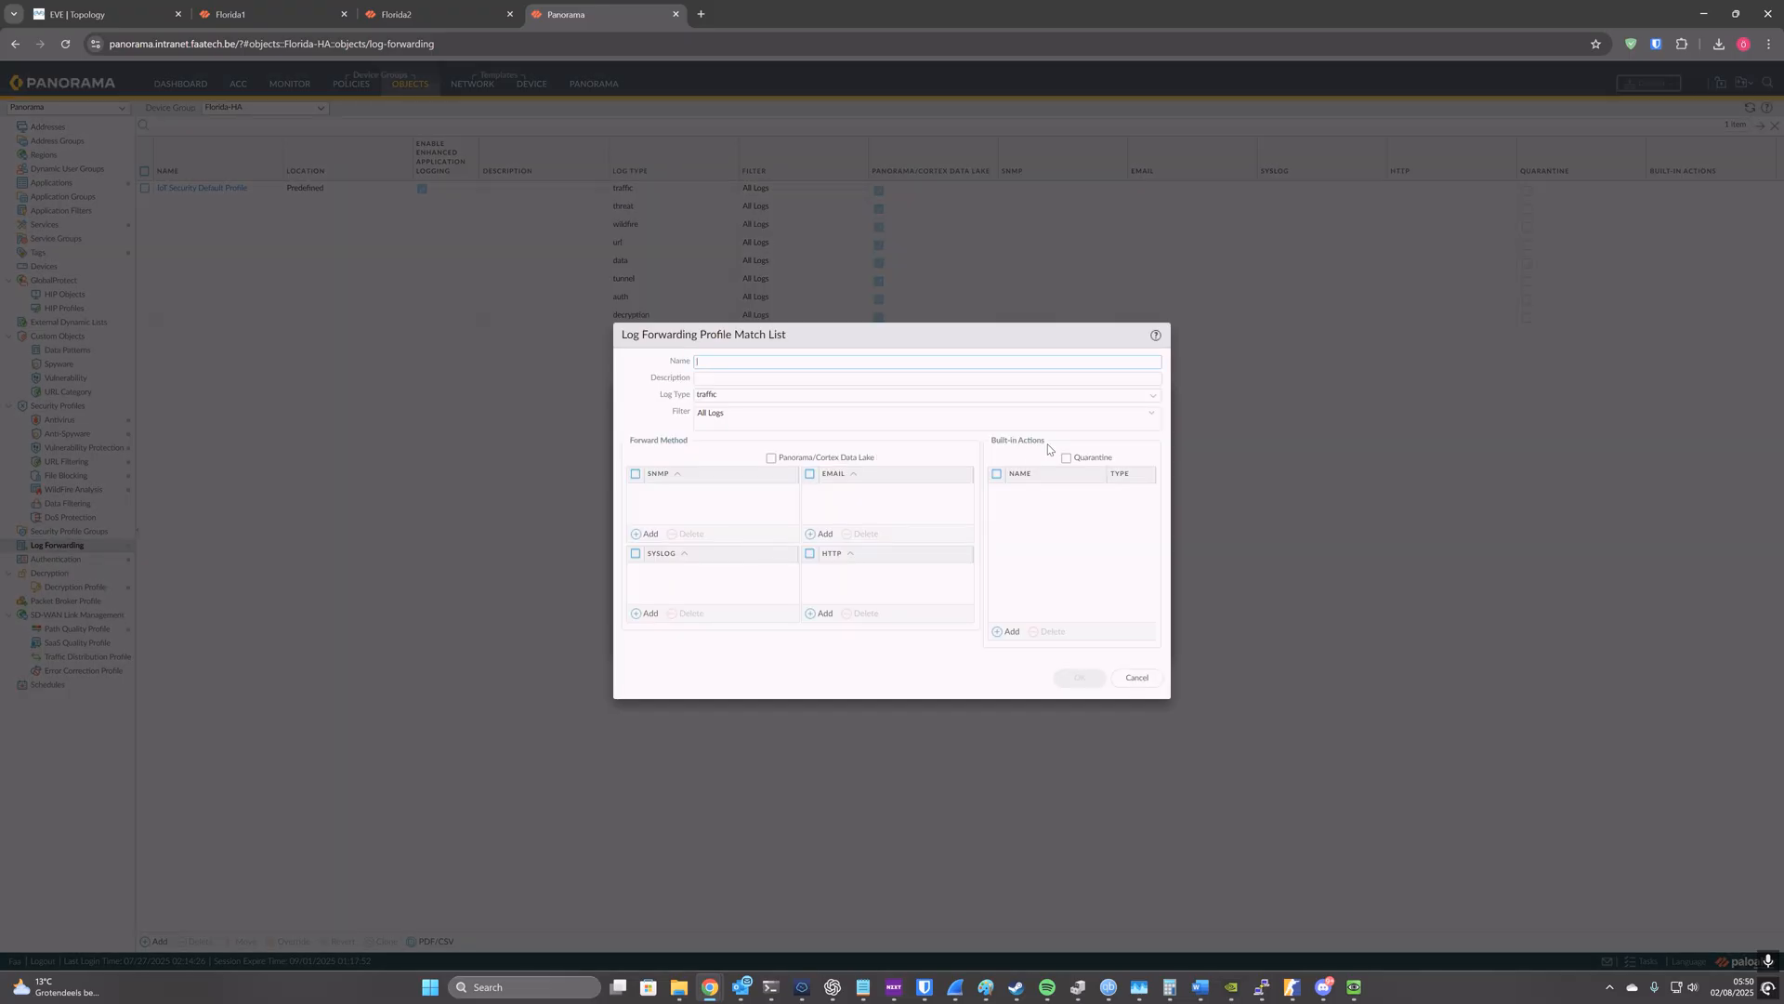
{"action": "left_click", "coordinate": [1152, 396]}
{"action": "left_click", "coordinate": [788, 459]}
{"action": "left_click", "coordinate": [744, 362]}
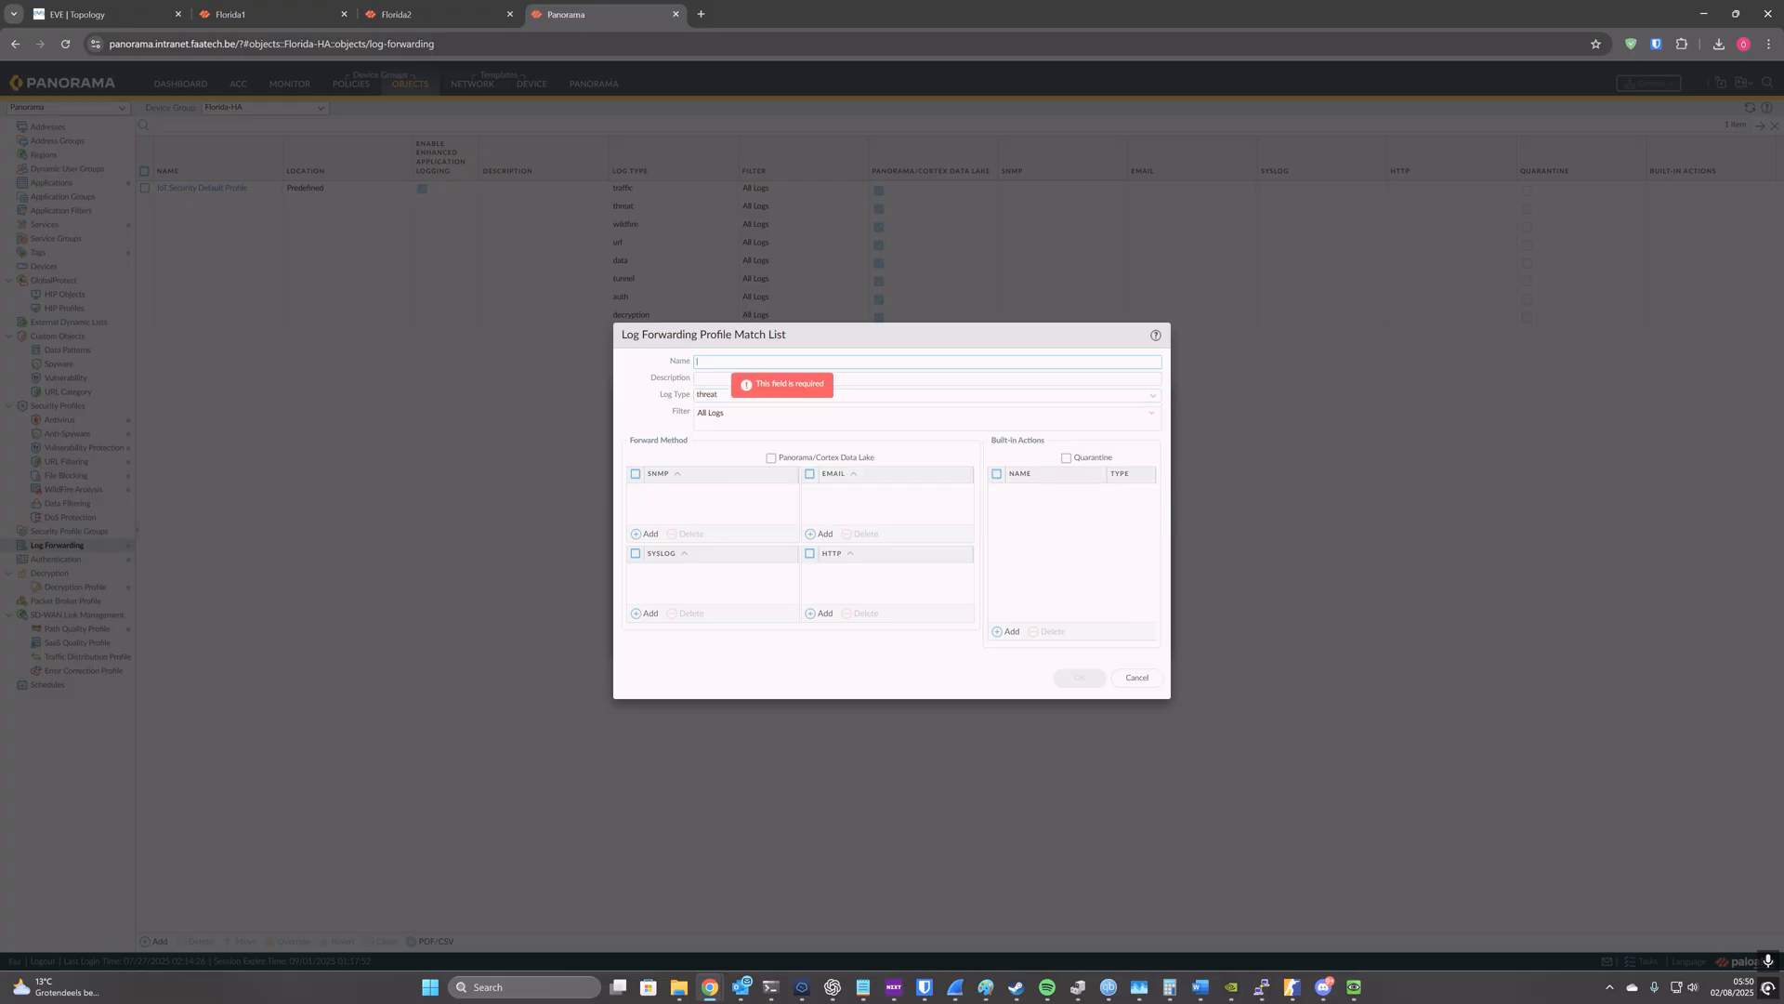
{"action": "type", "text": "threat"}
{"action": "left_click", "coordinate": [771, 458]}
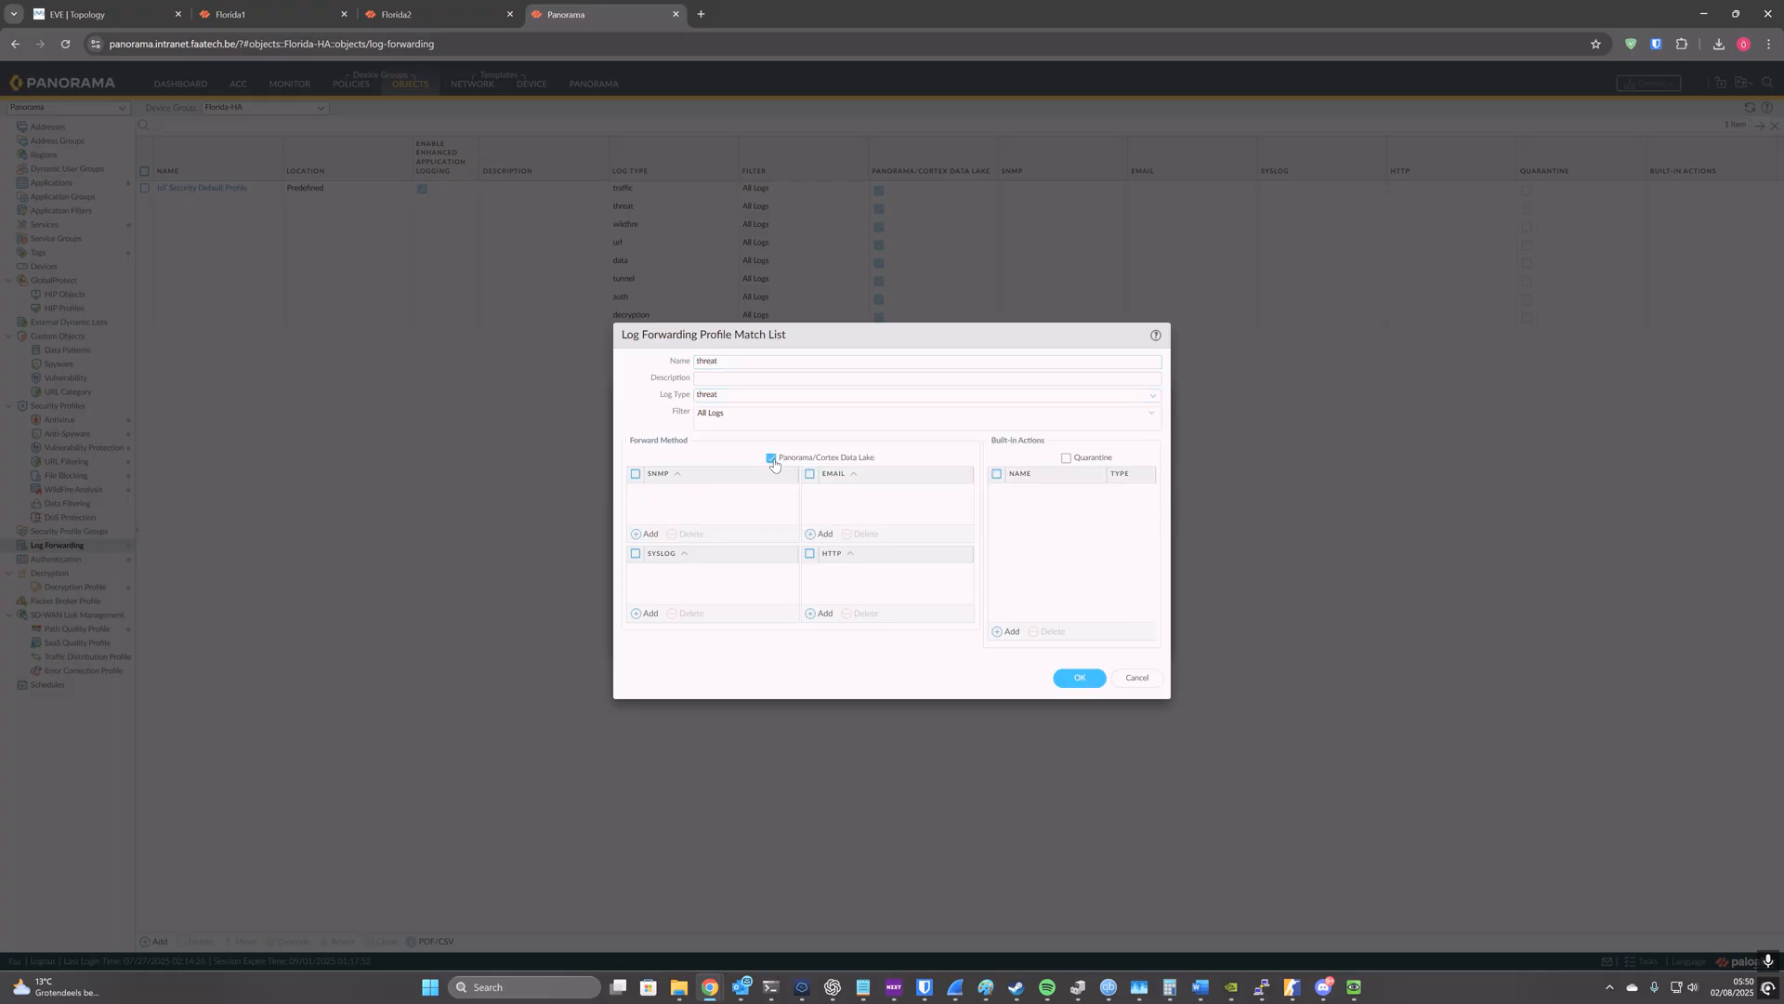
{"action": "left_click", "coordinate": [1079, 678]}
{"action": "left_click", "coordinate": [648, 593]}
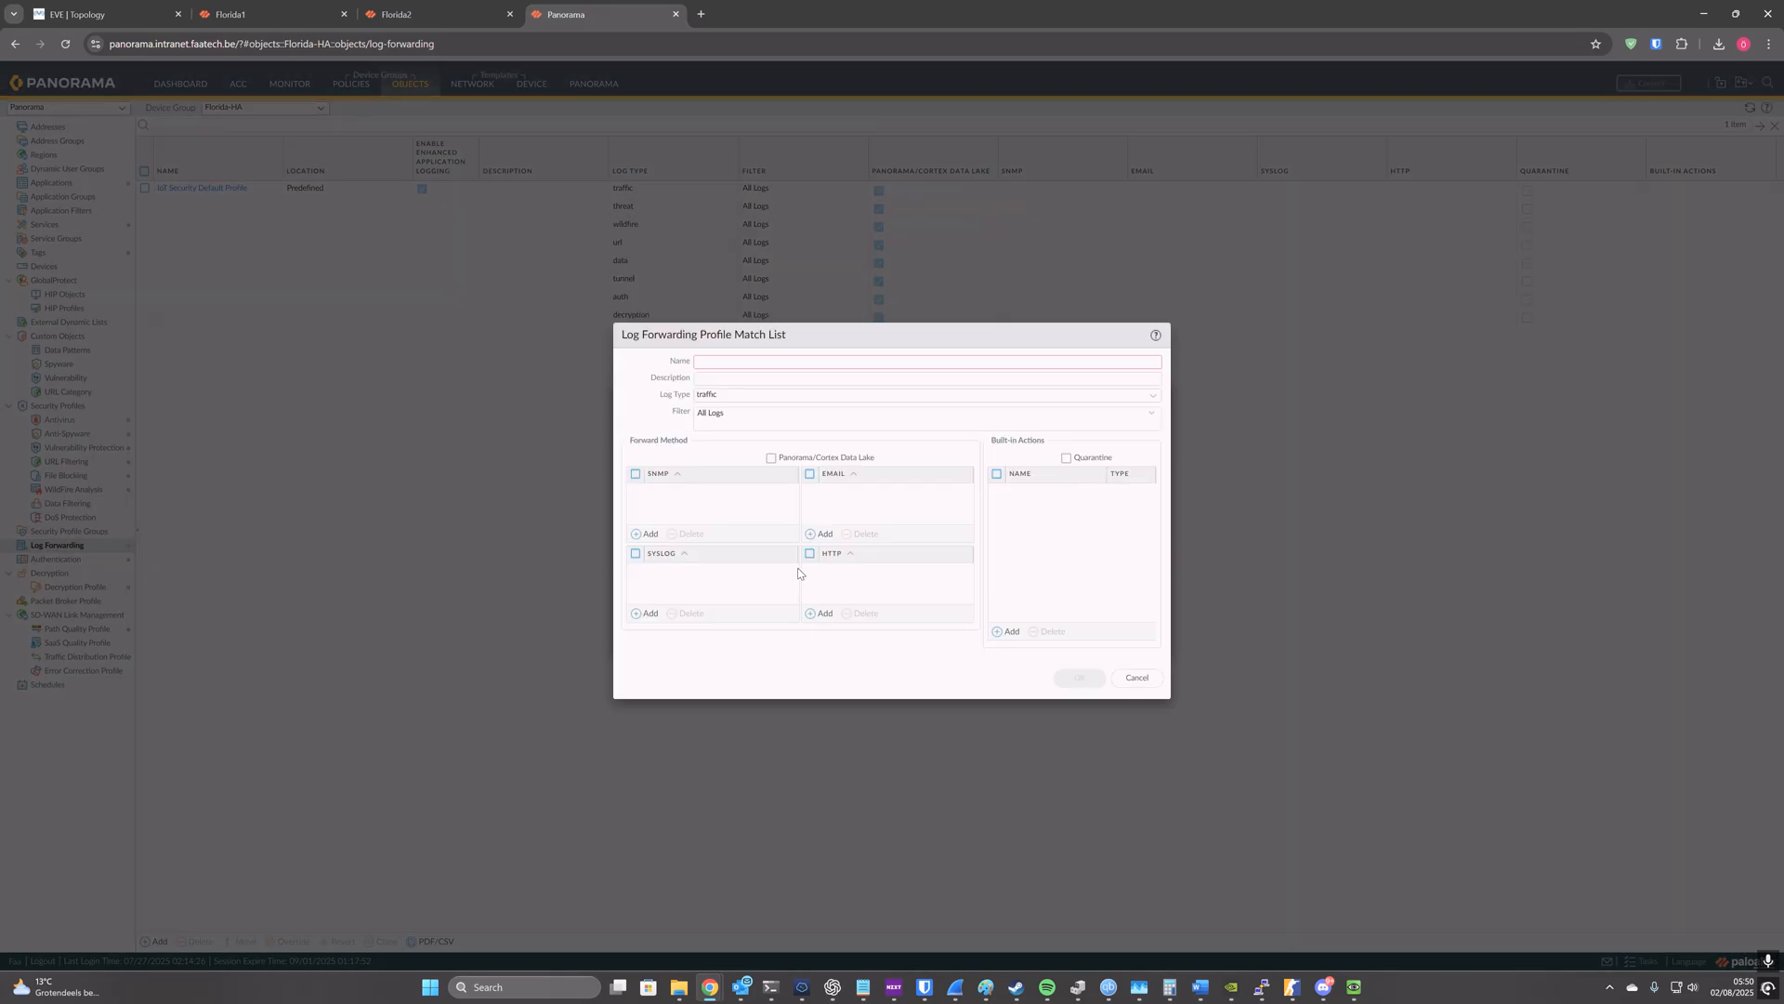
{"action": "left_click", "coordinate": [1153, 396]}
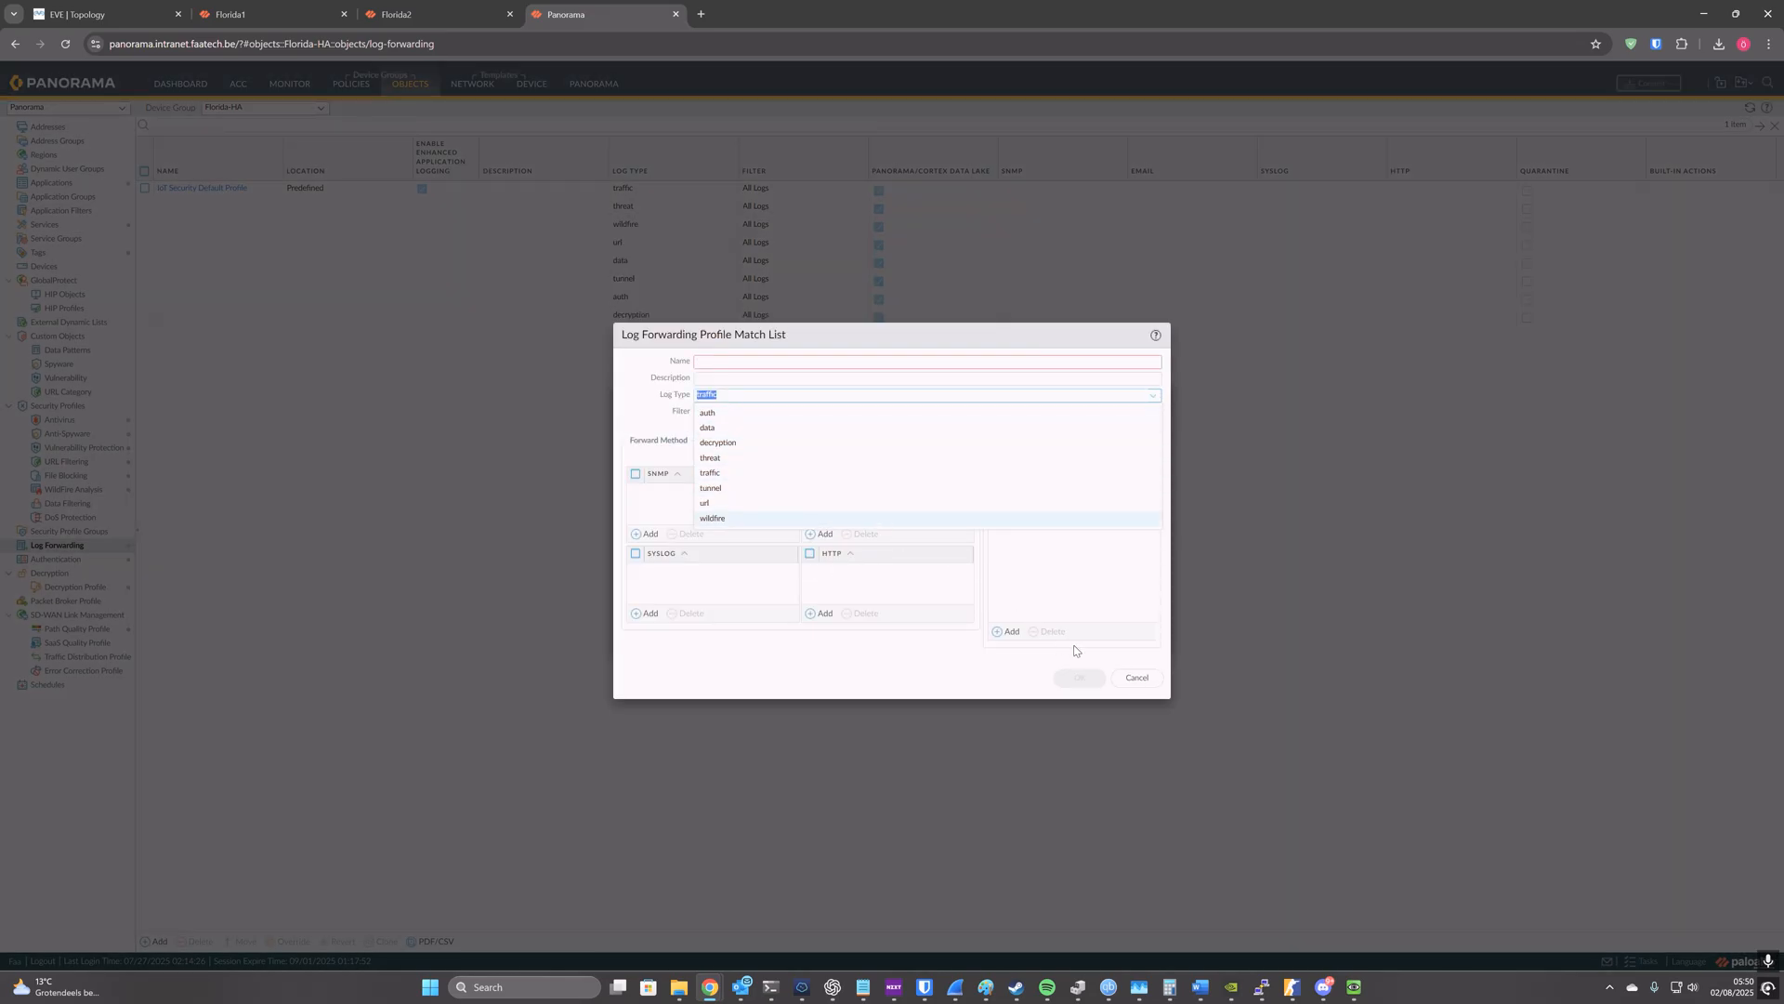
{"action": "left_click", "coordinate": [1138, 677]}
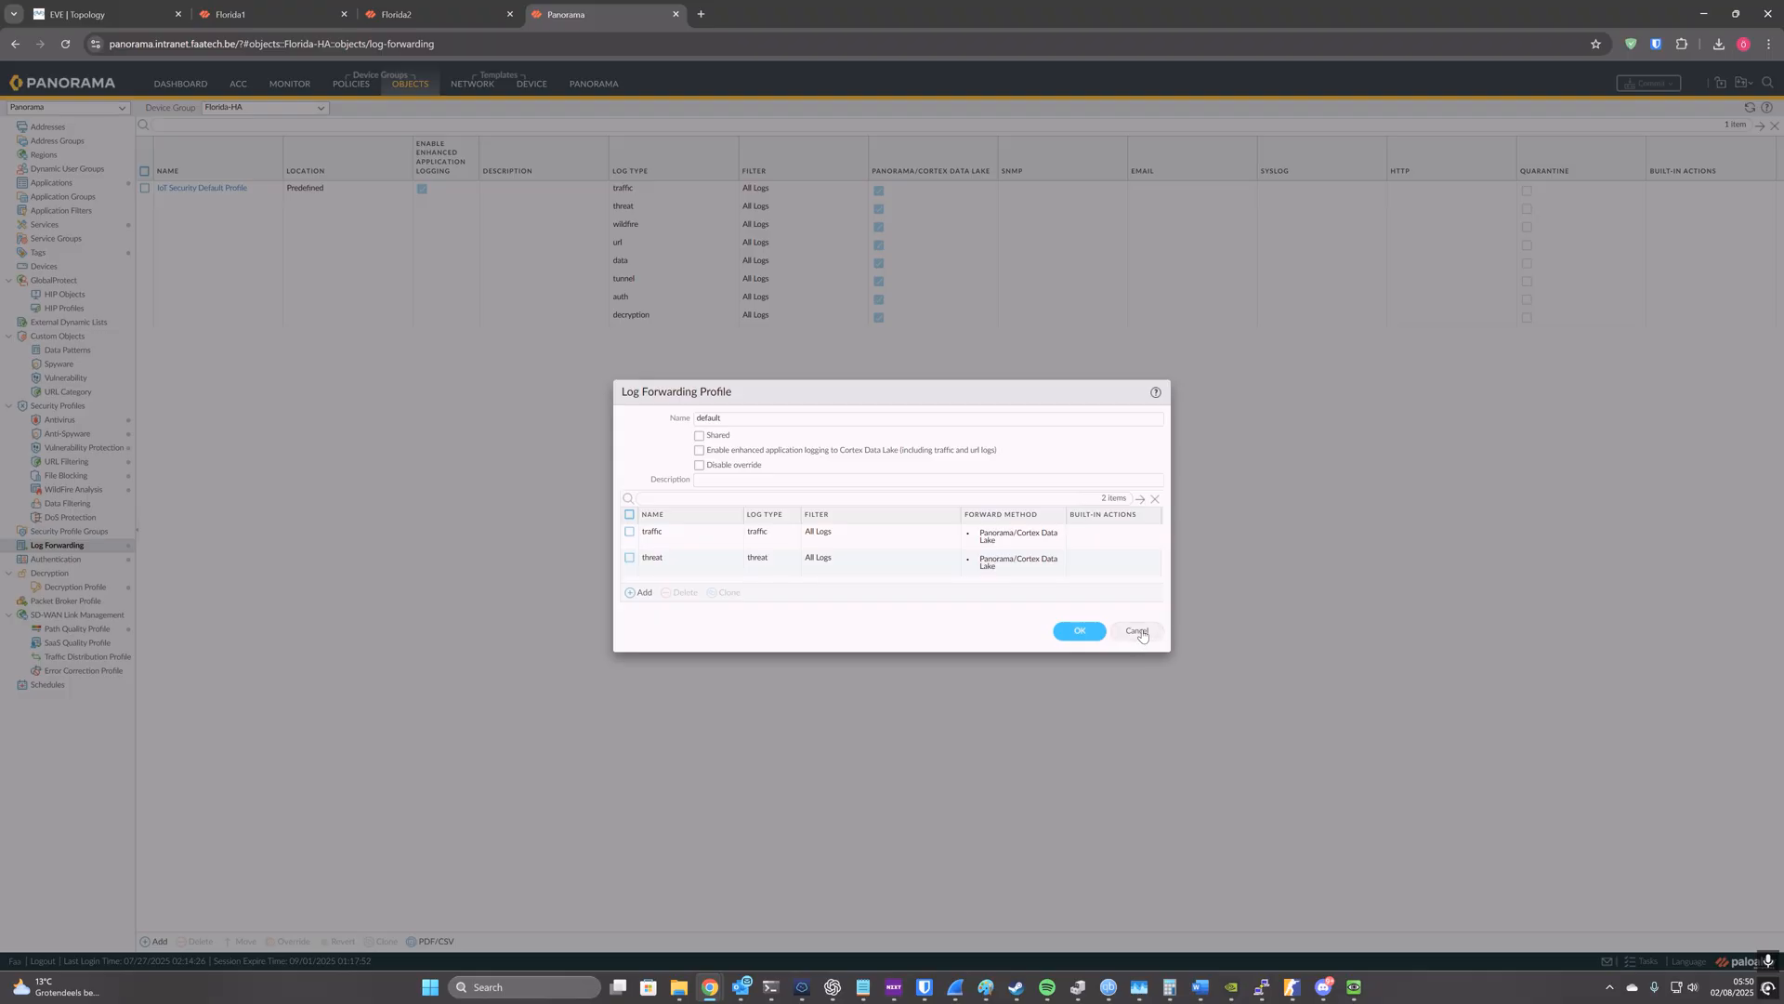
{"action": "left_click", "coordinate": [1139, 632]}
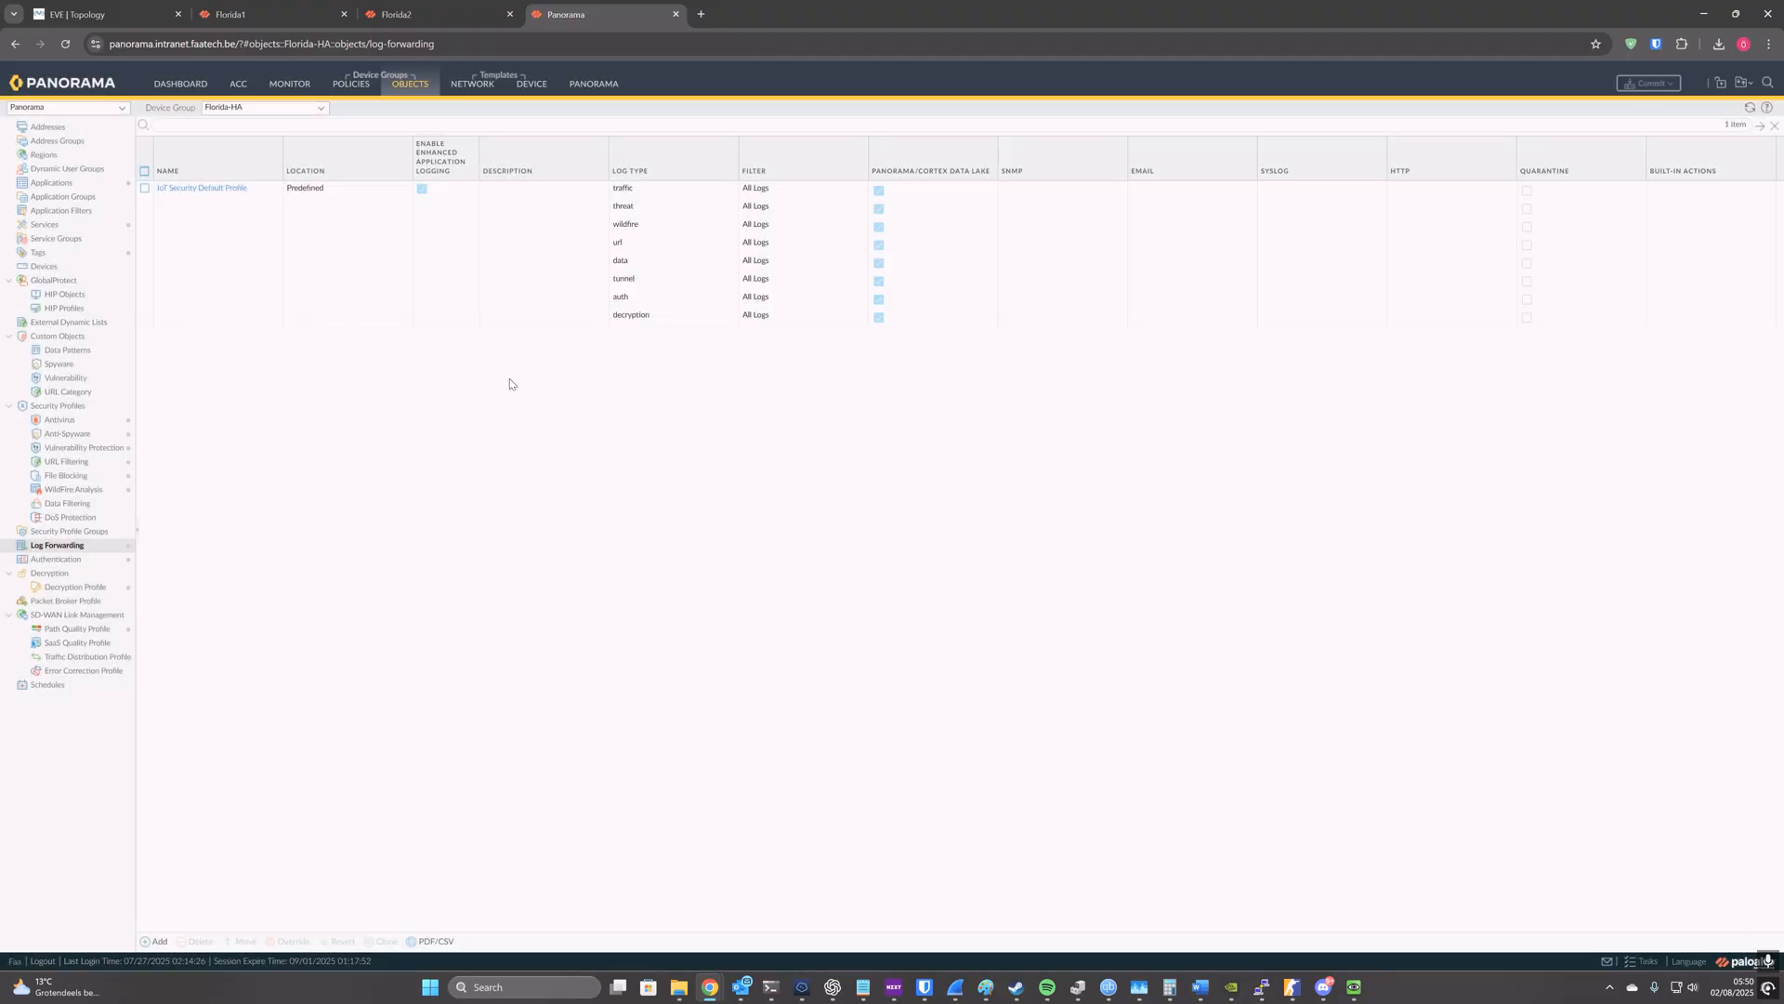
Step: Clone the default log forwarding profile from the firewall-d device group to Florida-HA, with erroring out on the first validation error disabled
{"action": "left_click", "coordinate": [321, 108]}
{"action": "left_click", "coordinate": [255, 182]}
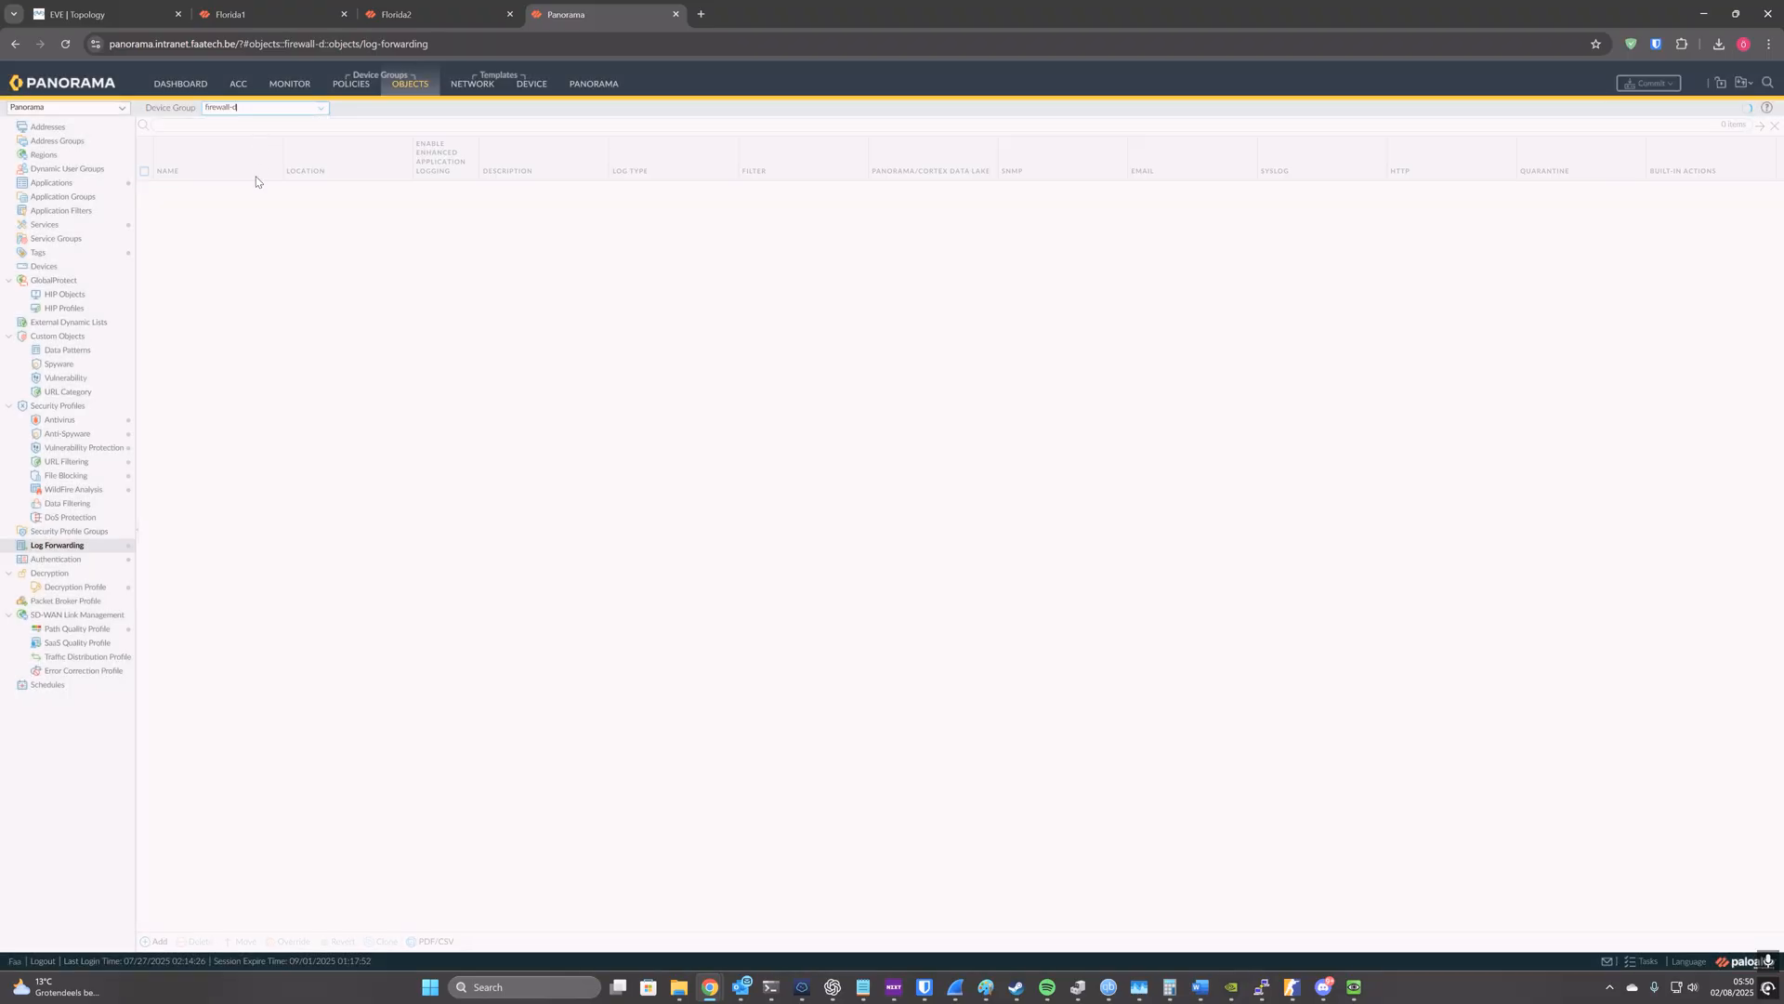
{"action": "left_click", "coordinate": [201, 369]}
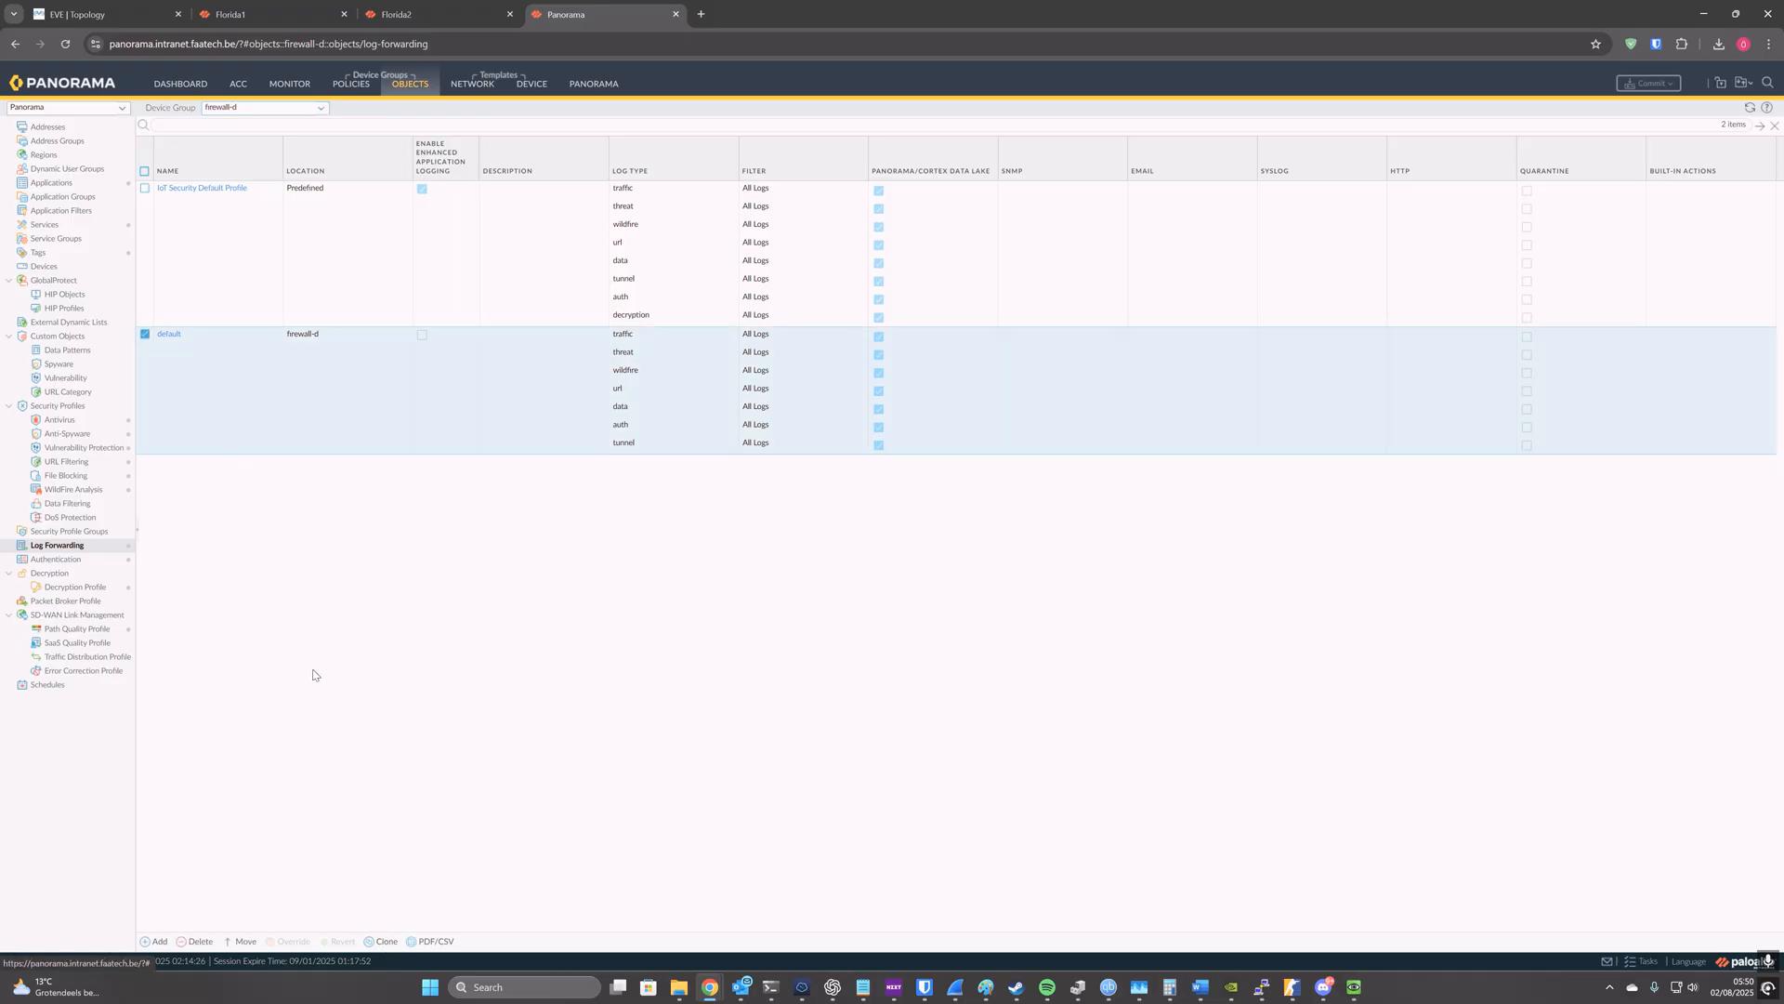
{"action": "left_click", "coordinate": [383, 942]}
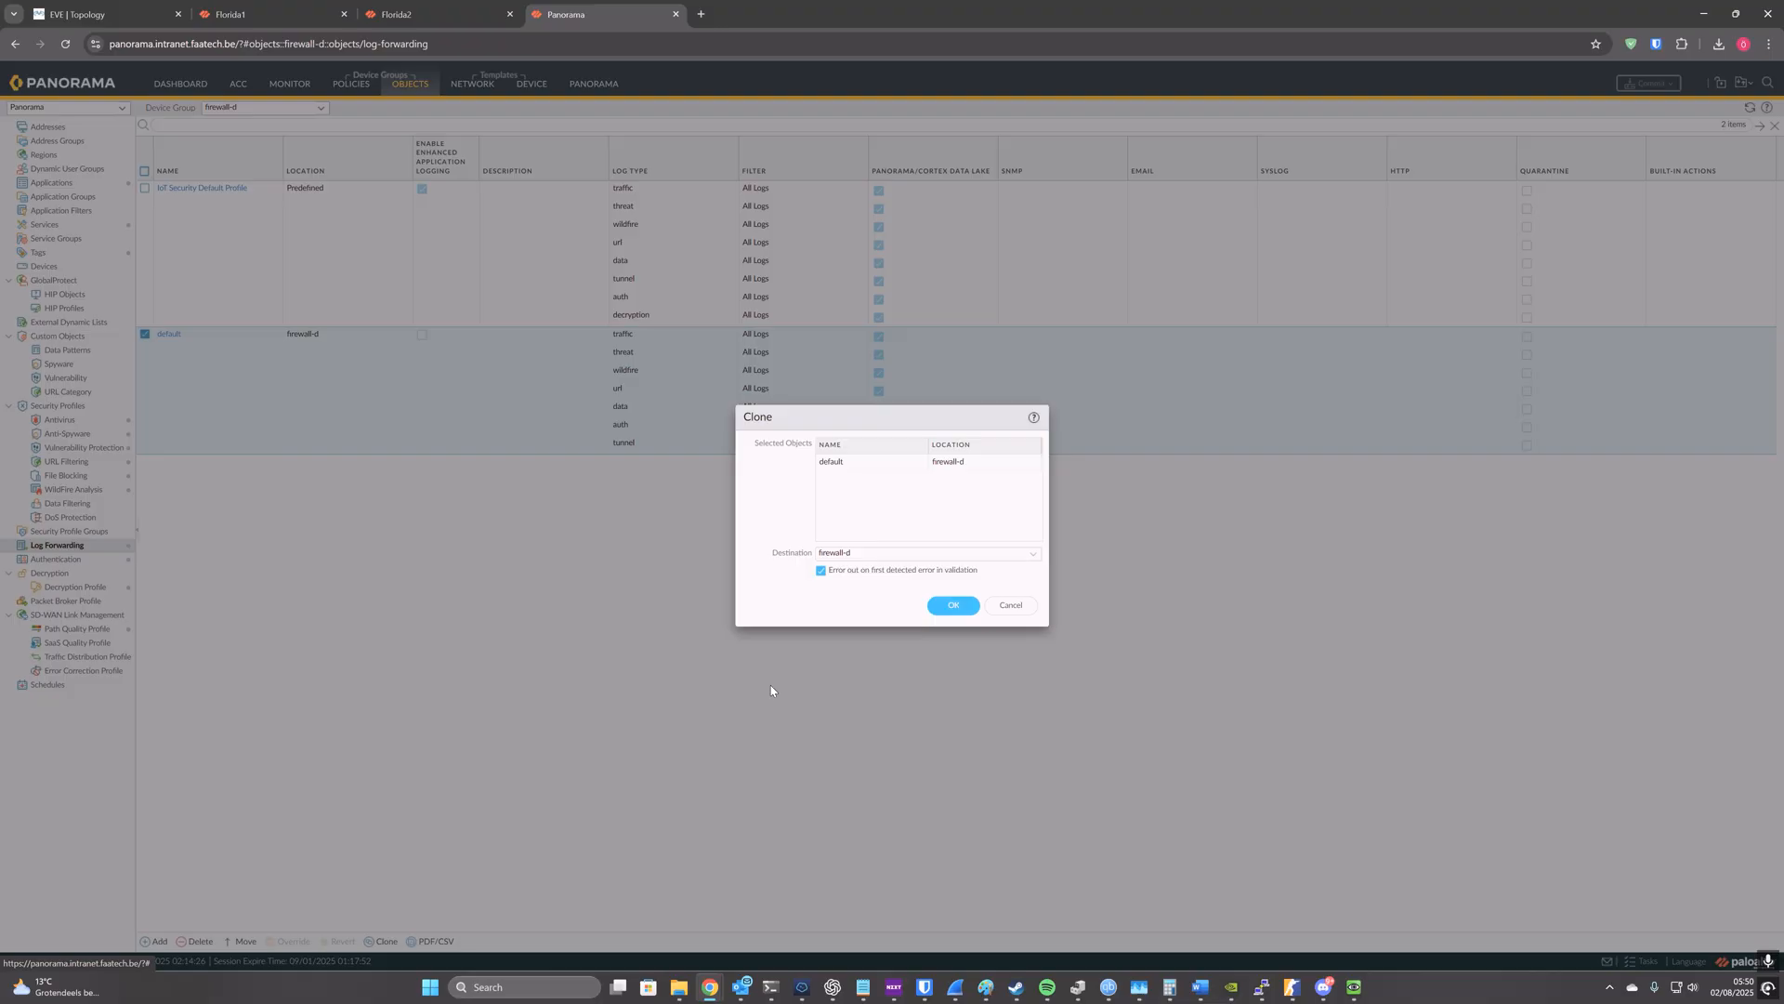
{"action": "left_click", "coordinate": [822, 570]}
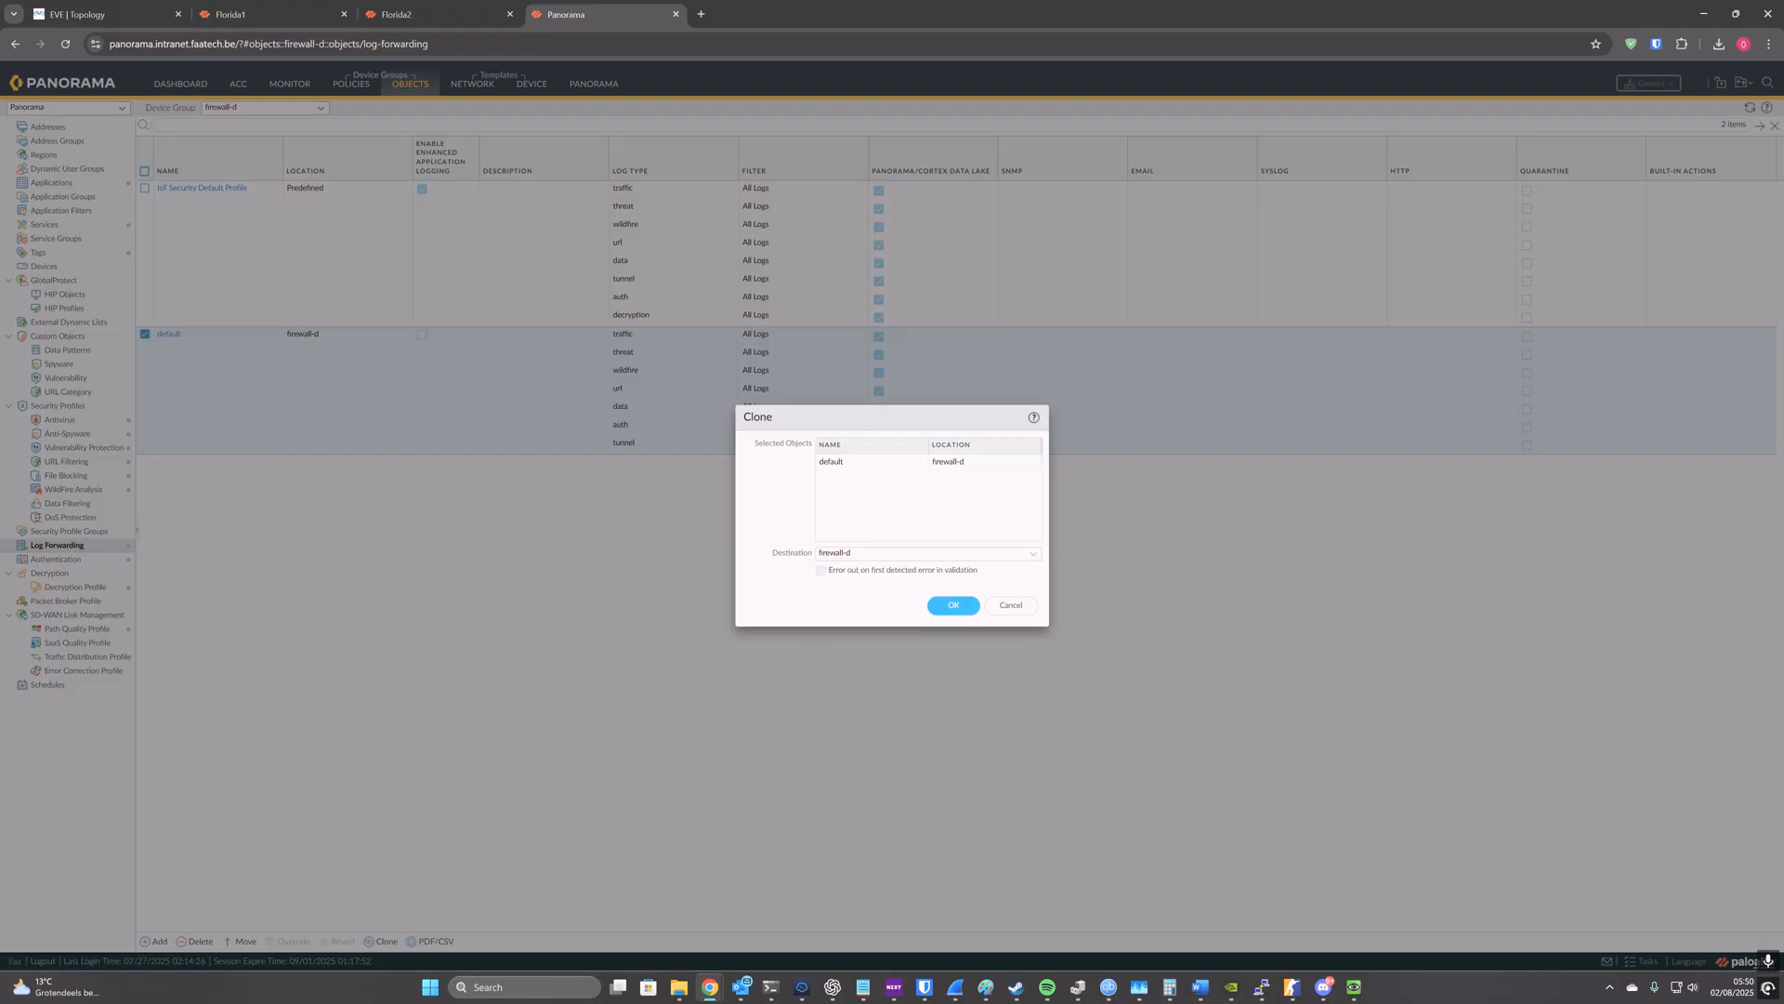
{"action": "left_click", "coordinate": [1032, 555]}
{"action": "left_click", "coordinate": [865, 632]}
{"action": "left_click", "coordinate": [949, 605]}
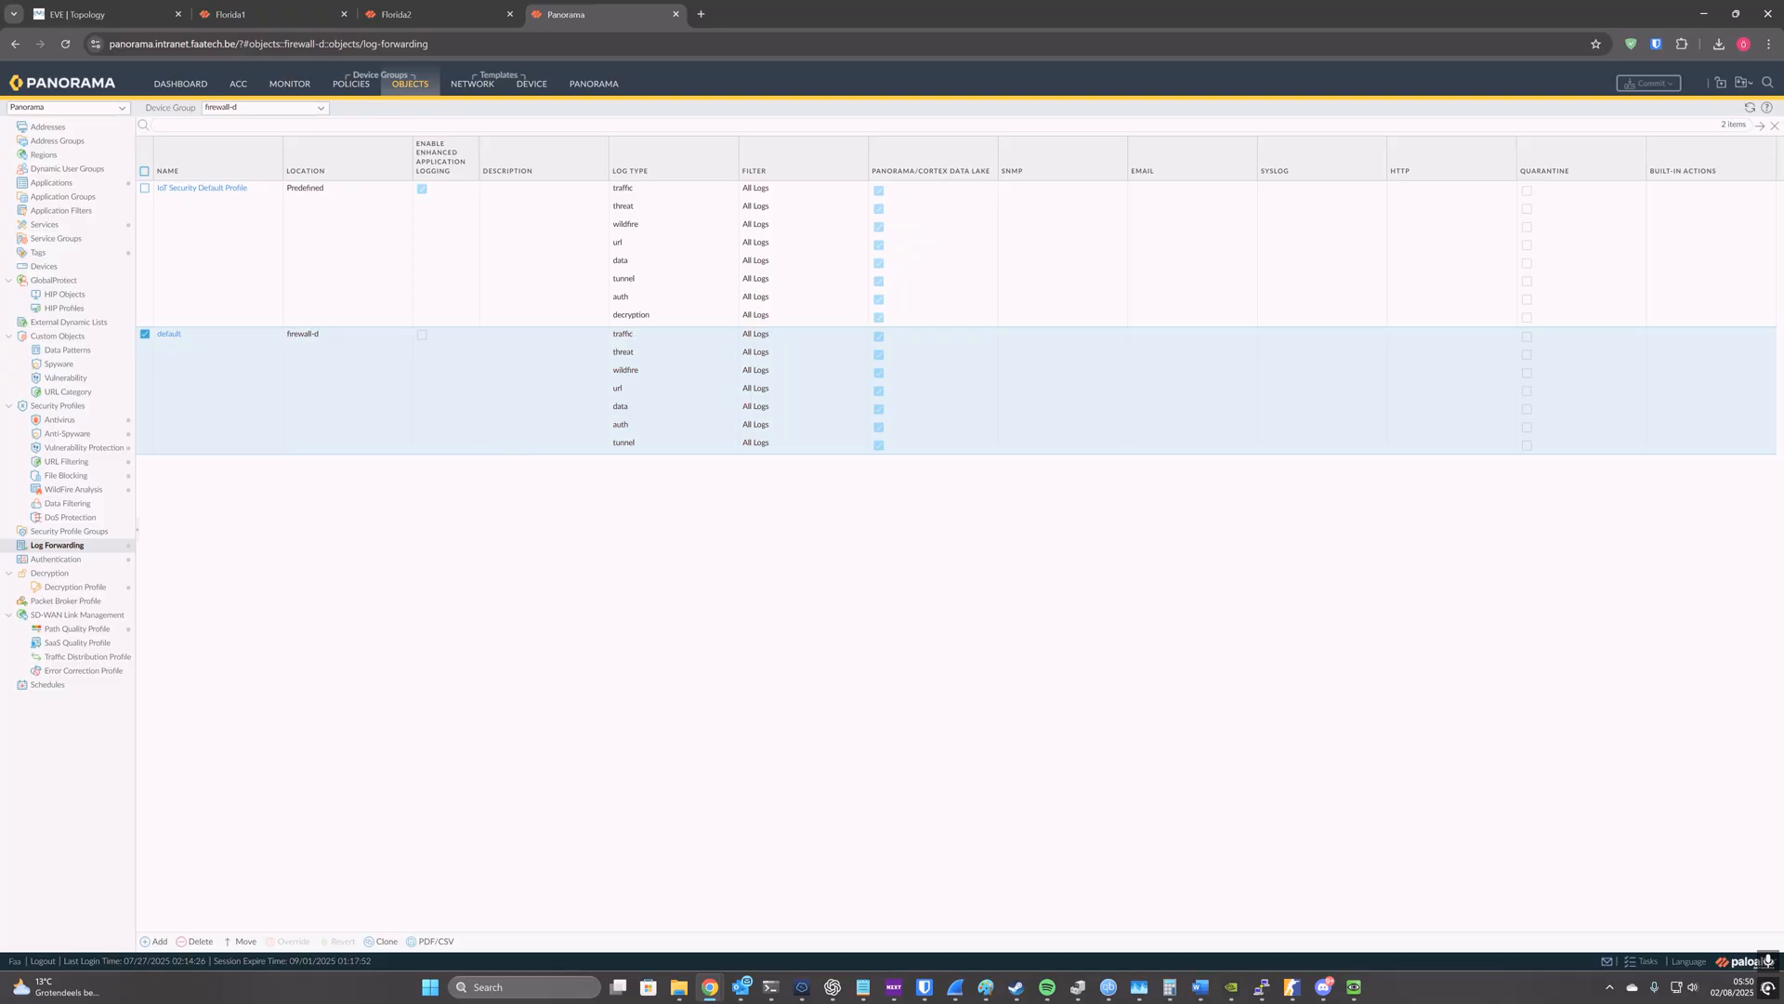
Step: In the Florida-HA device group, rename the cloned log forwarding profile to default
{"action": "left_click", "coordinate": [320, 108]}
{"action": "left_click", "coordinate": [270, 180]}
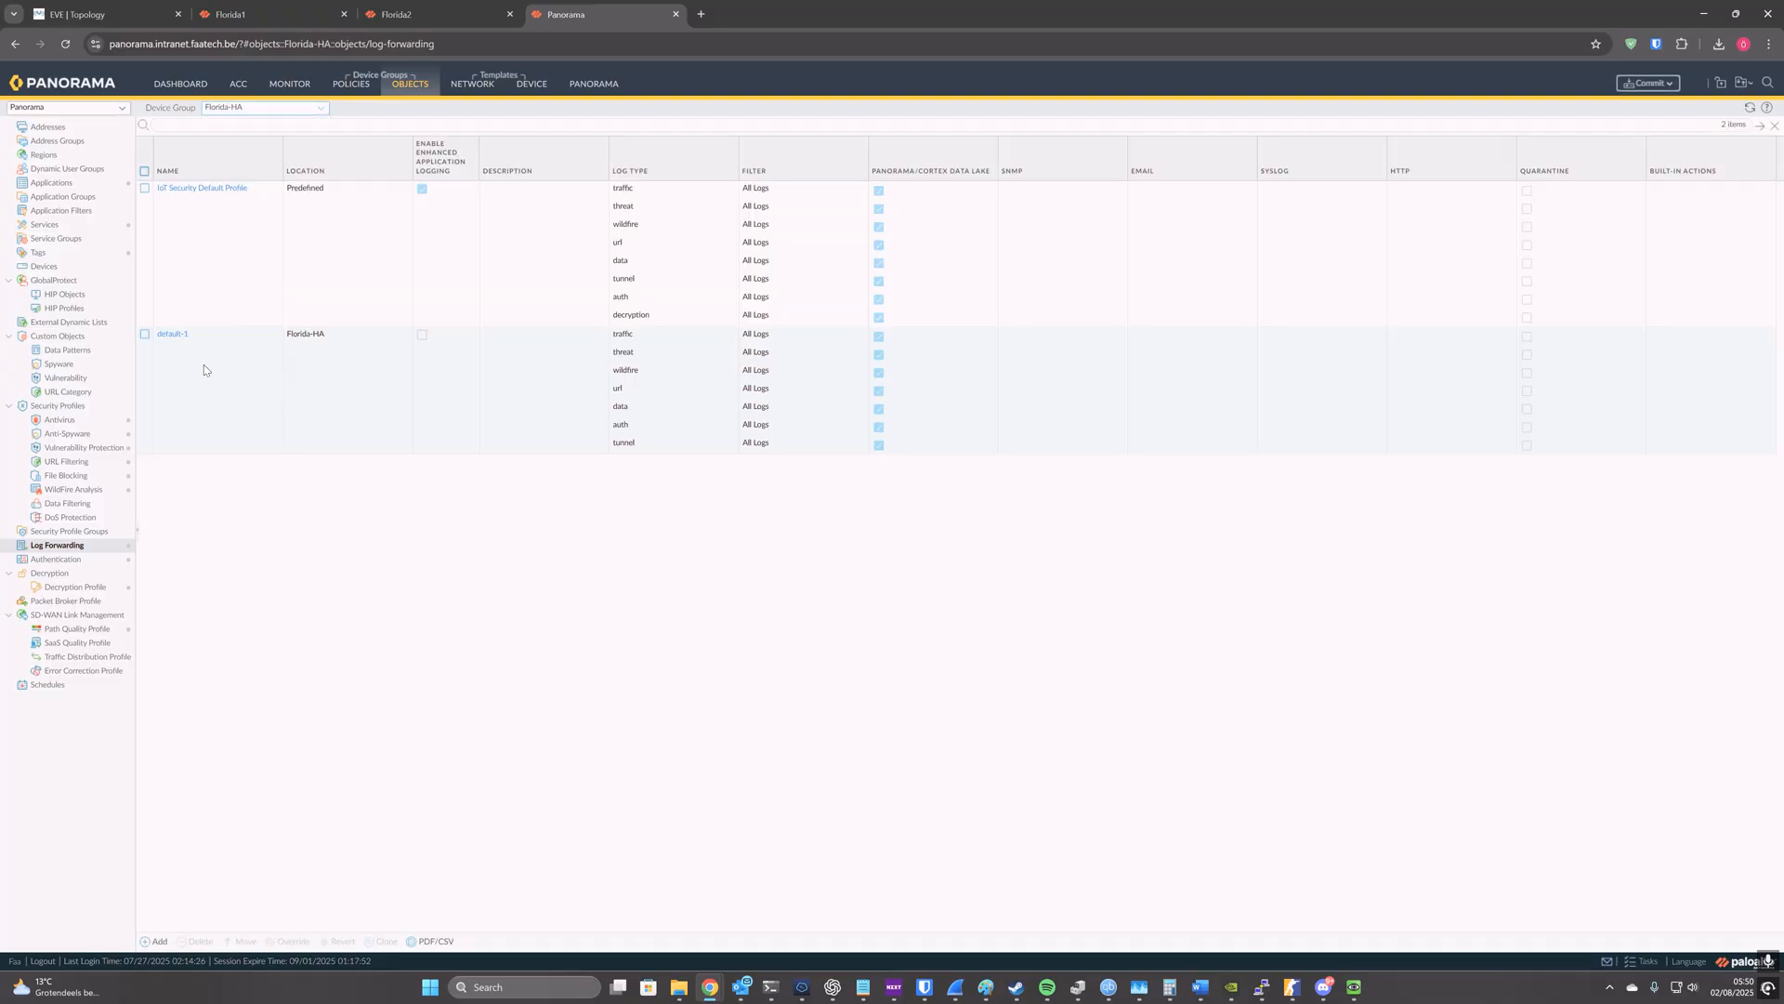
{"action": "left_click", "coordinate": [204, 365]}
{"action": "left_click", "coordinate": [196, 336]}
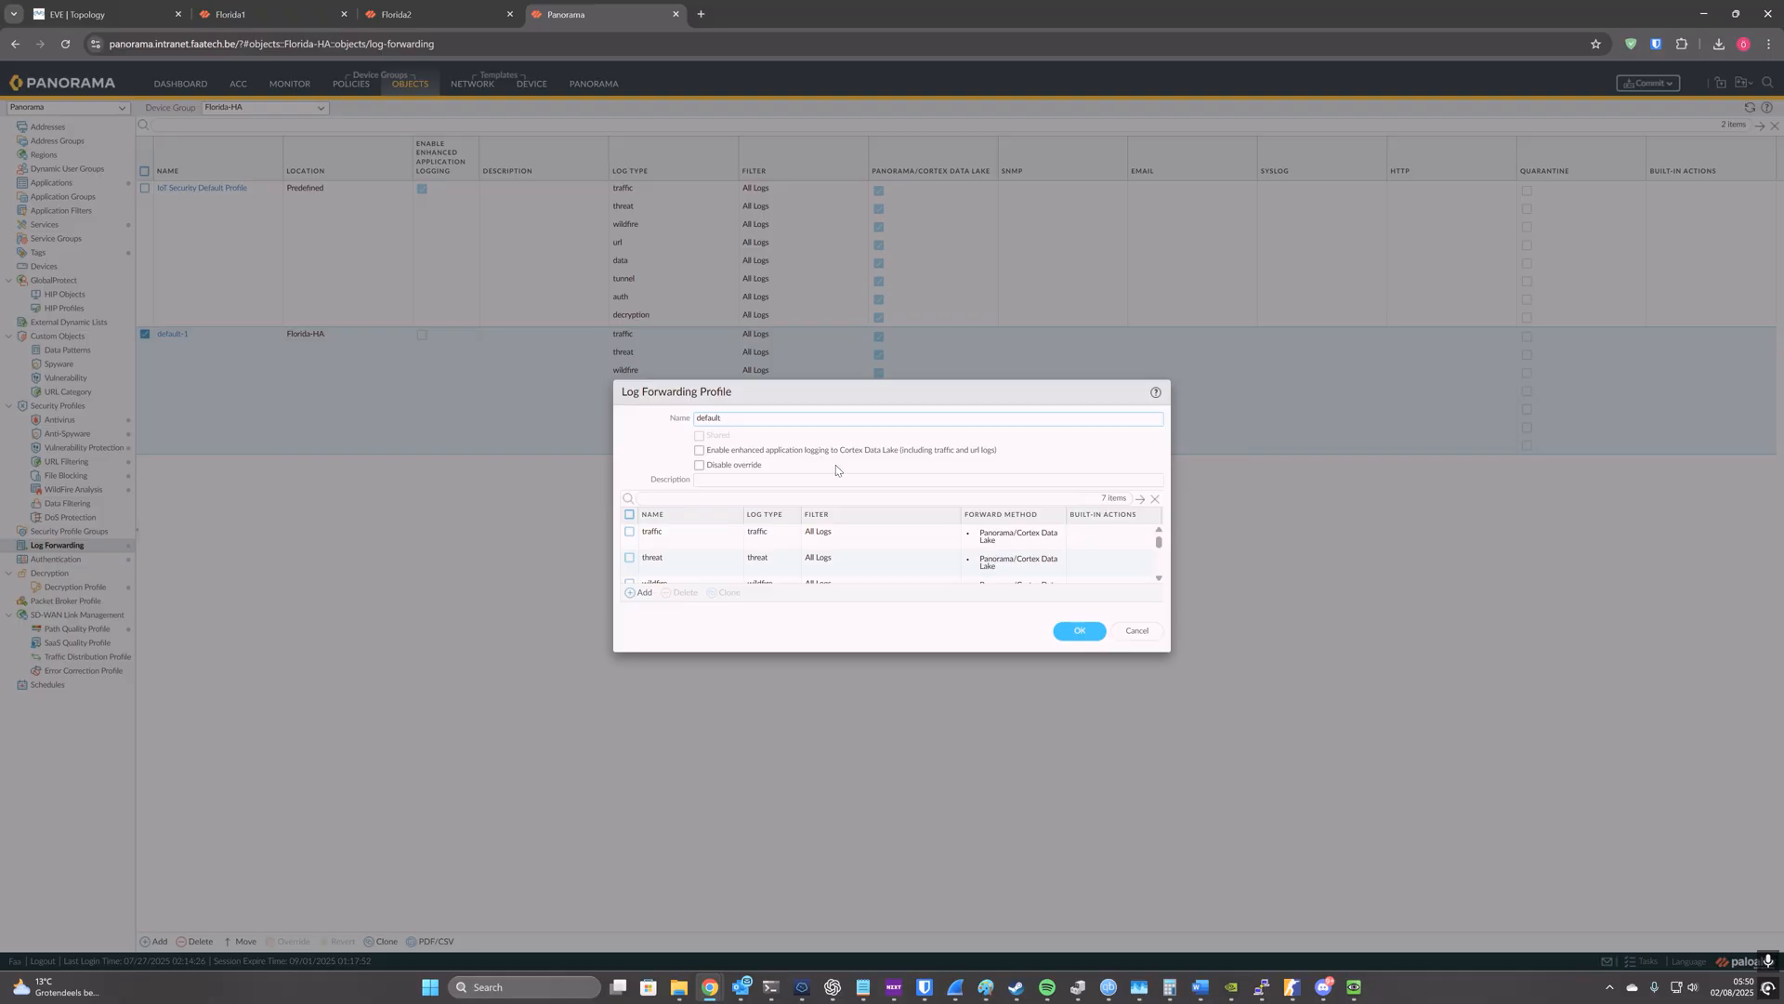
{"action": "left_click", "coordinate": [1076, 628]}
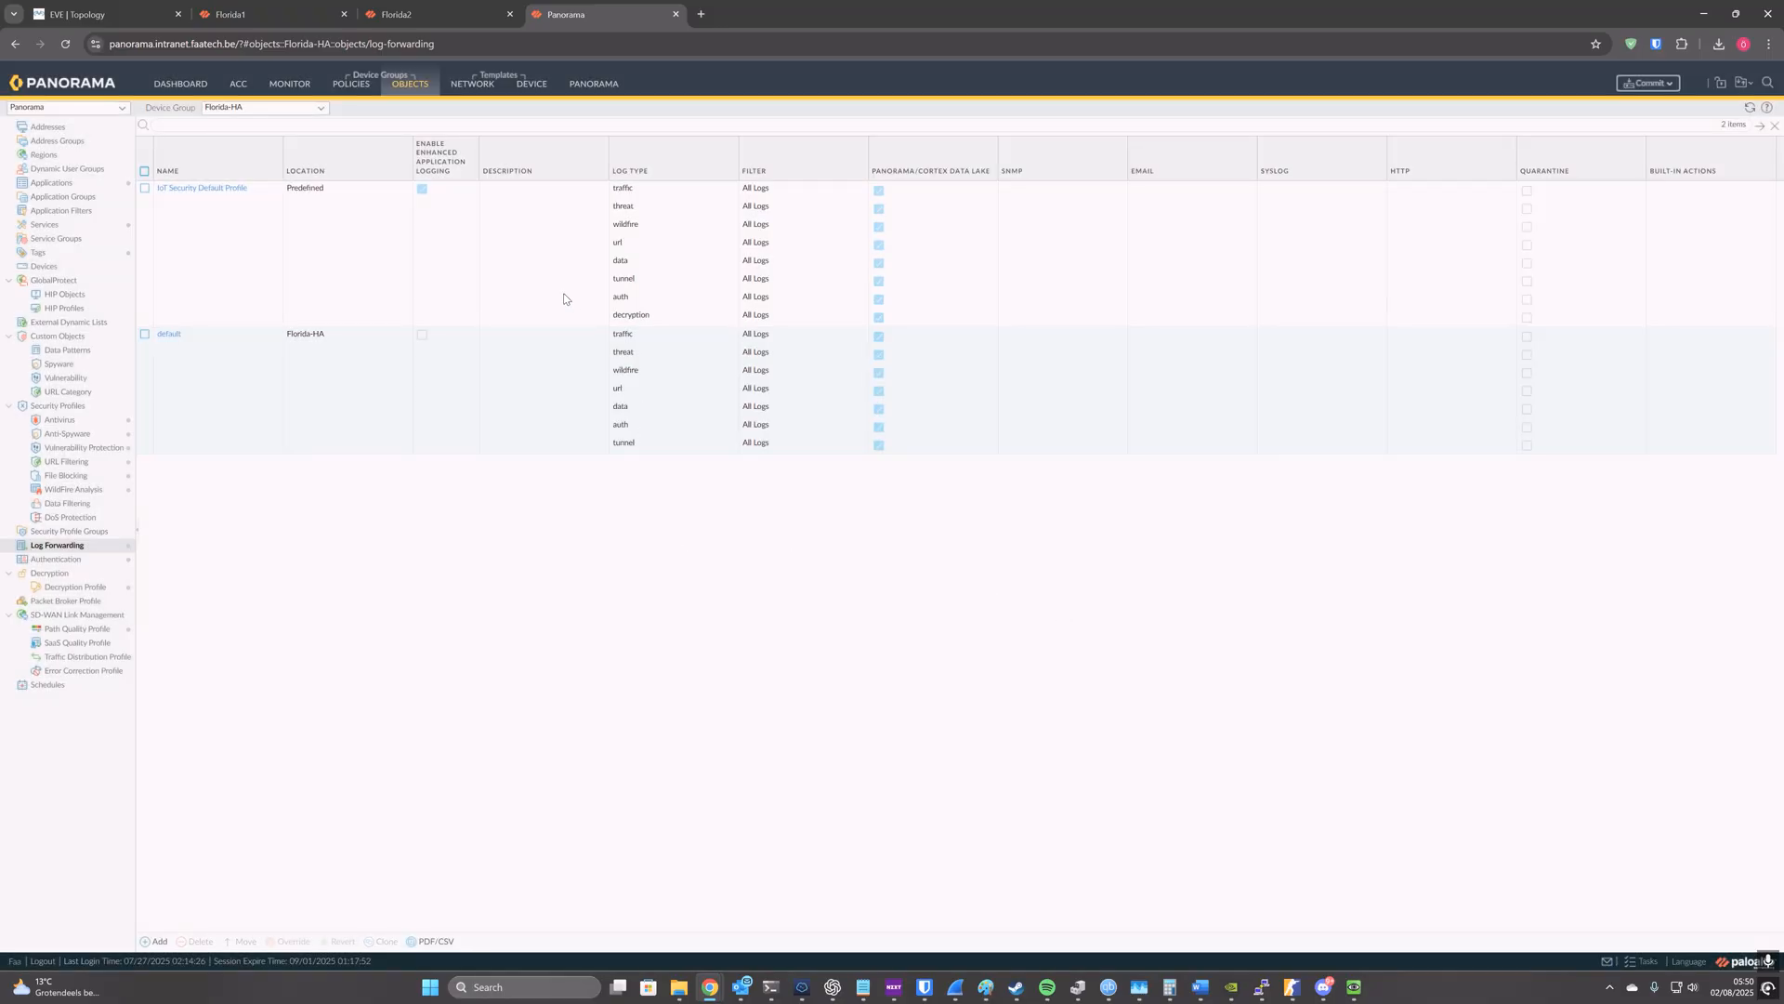
Step: Set log forwarding to default in the actions of the Basic-internet-access security pre-rule
{"action": "left_click", "coordinate": [358, 86]}
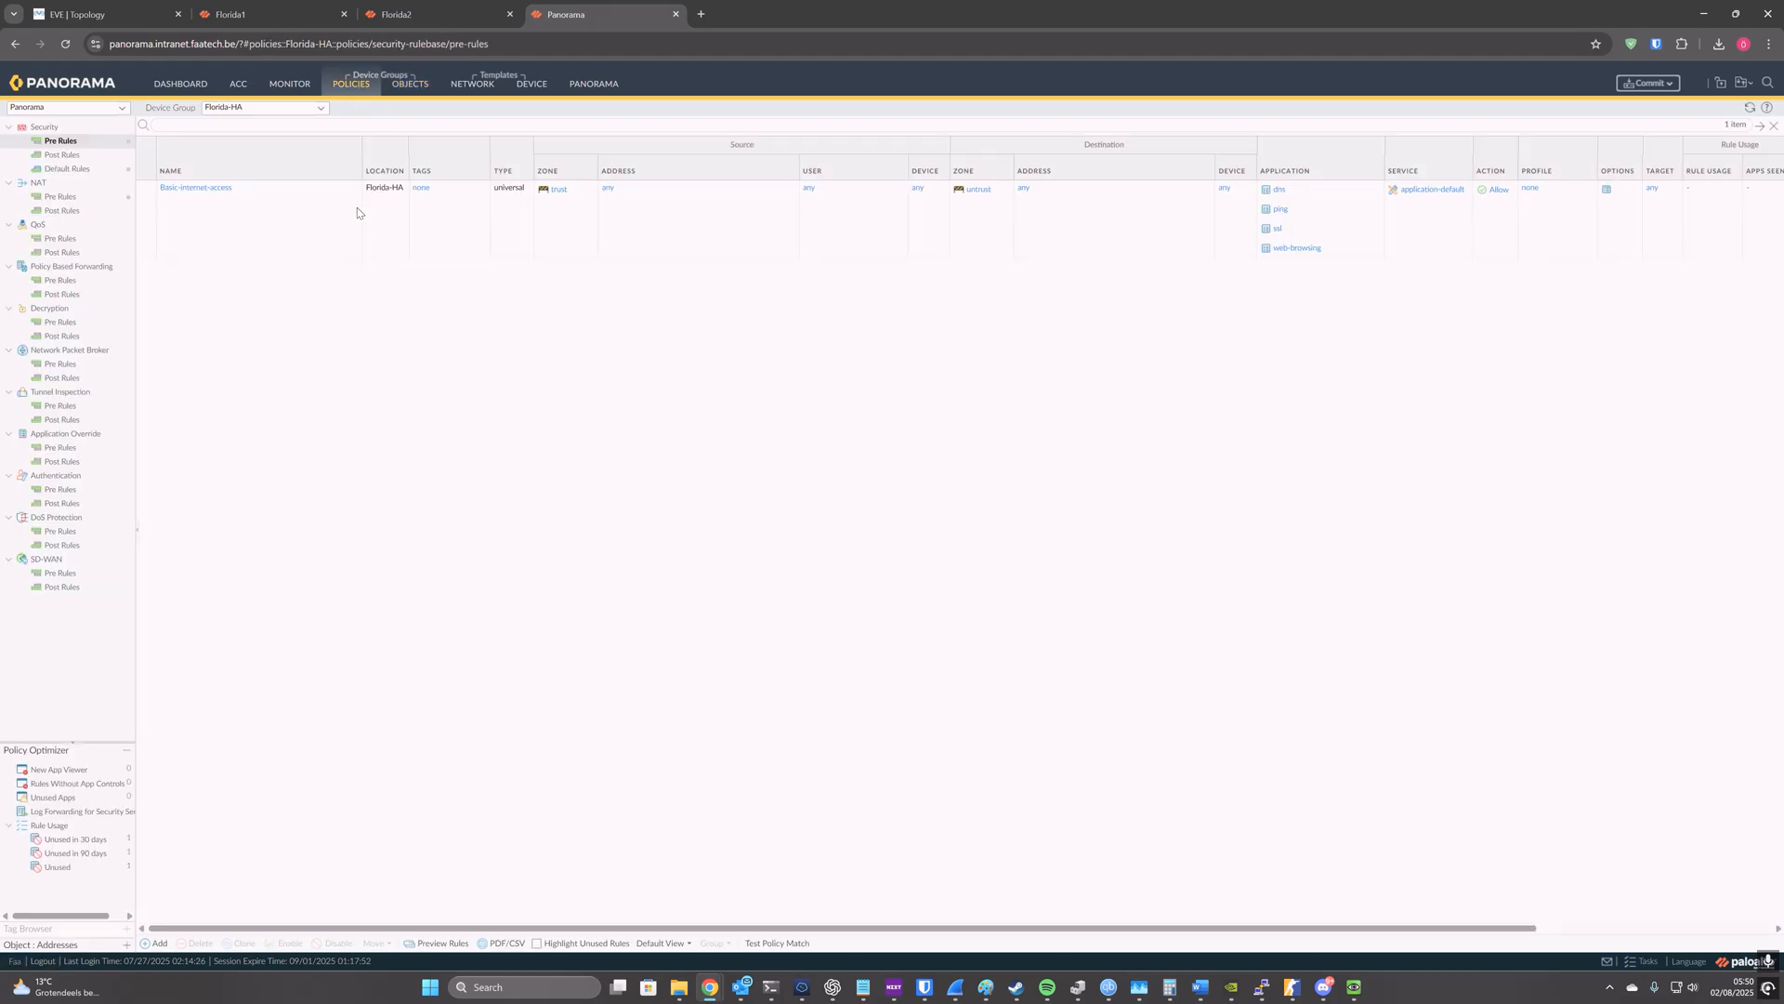
{"action": "left_click", "coordinate": [220, 189]}
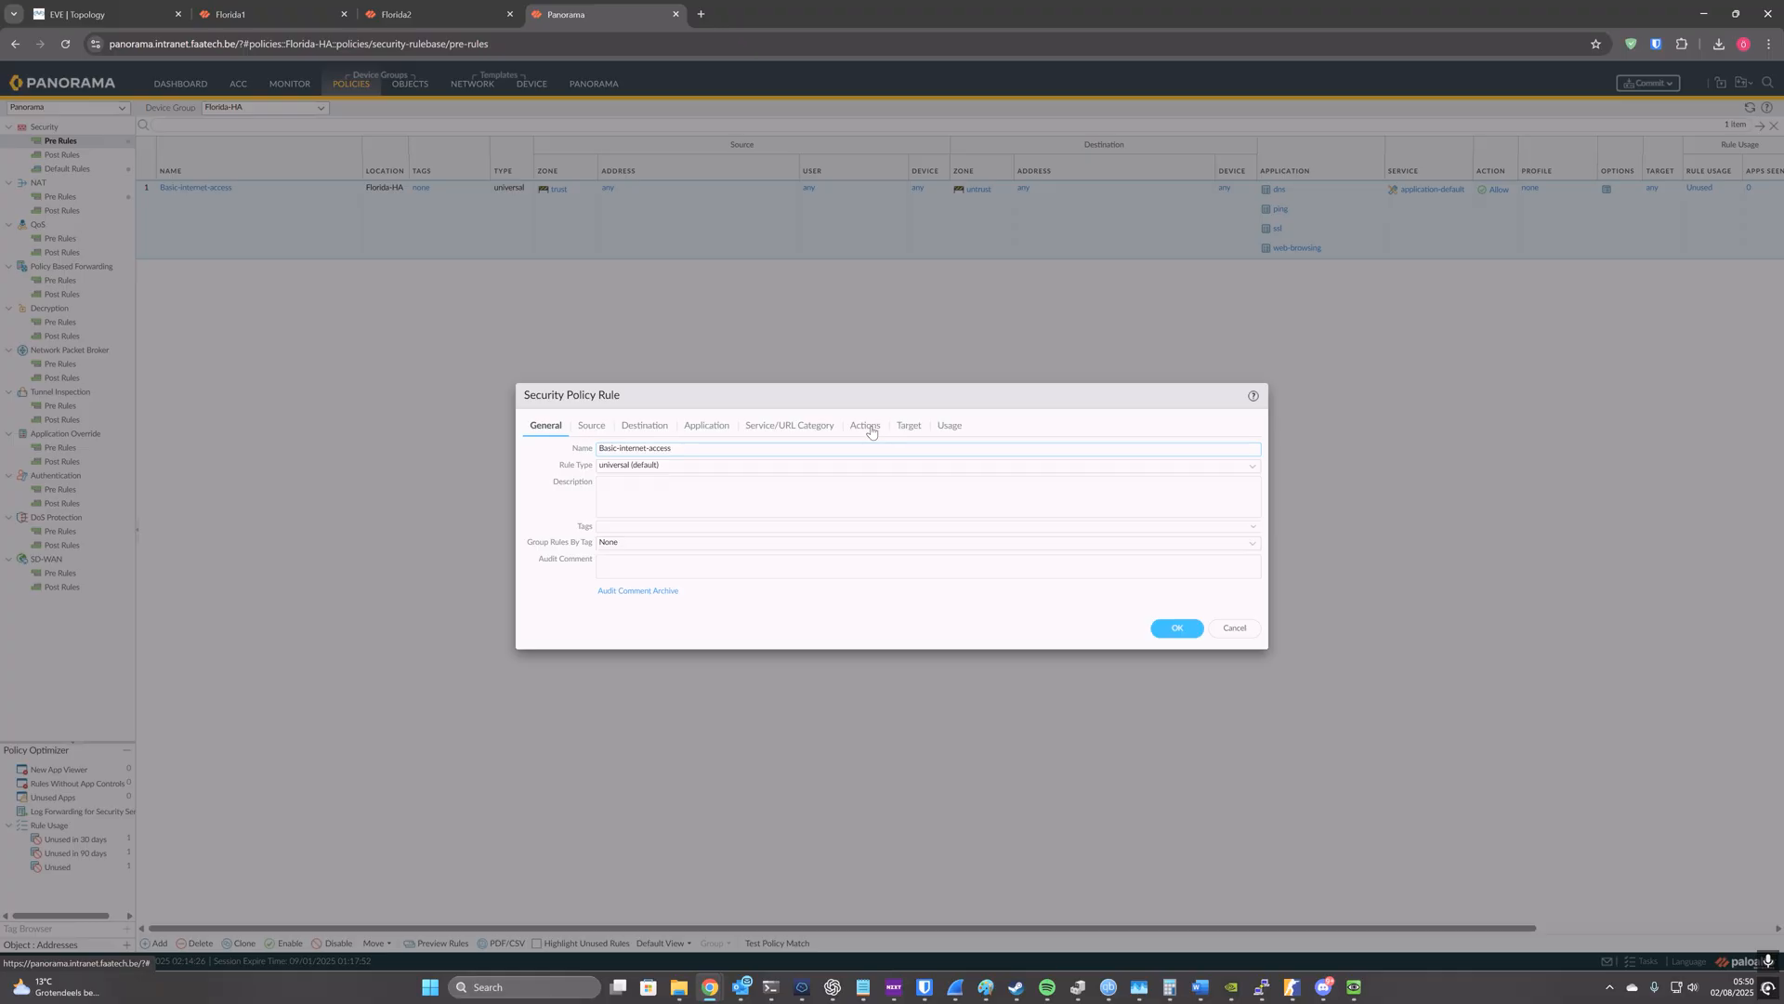
{"action": "left_click", "coordinate": [871, 431]}
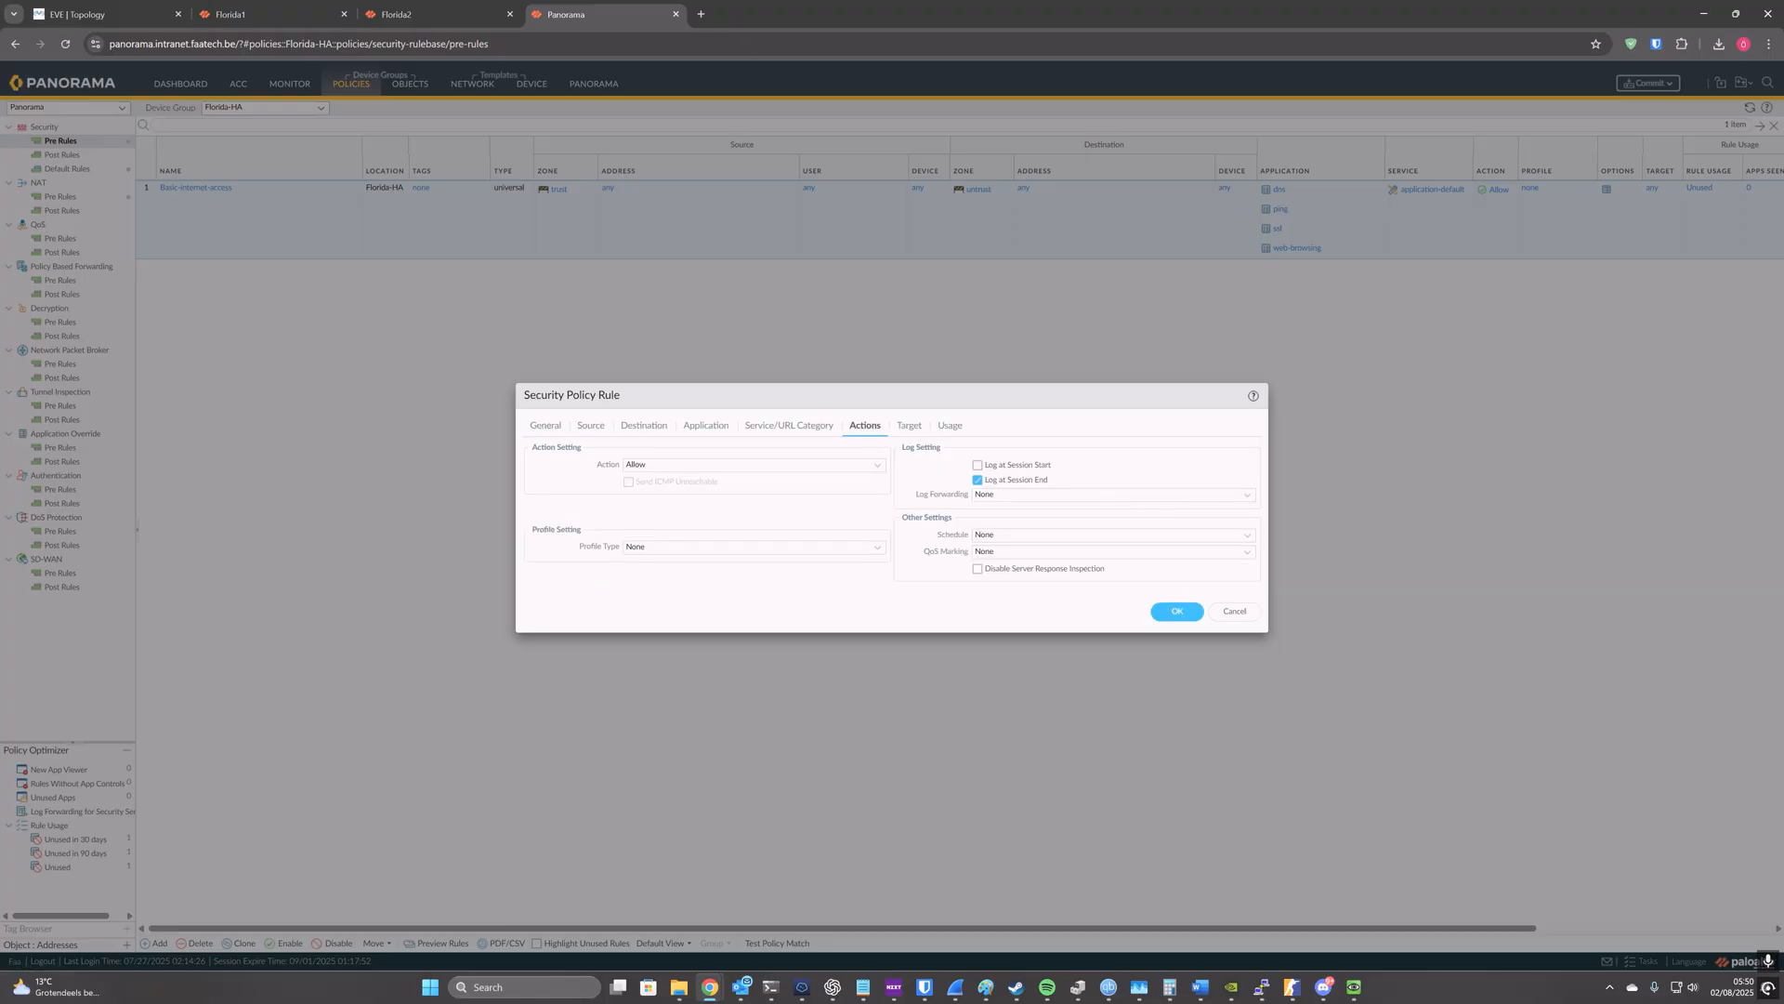
{"action": "left_click", "coordinate": [1248, 496]}
{"action": "left_click", "coordinate": [1155, 517]}
{"action": "left_click", "coordinate": [1173, 613]}
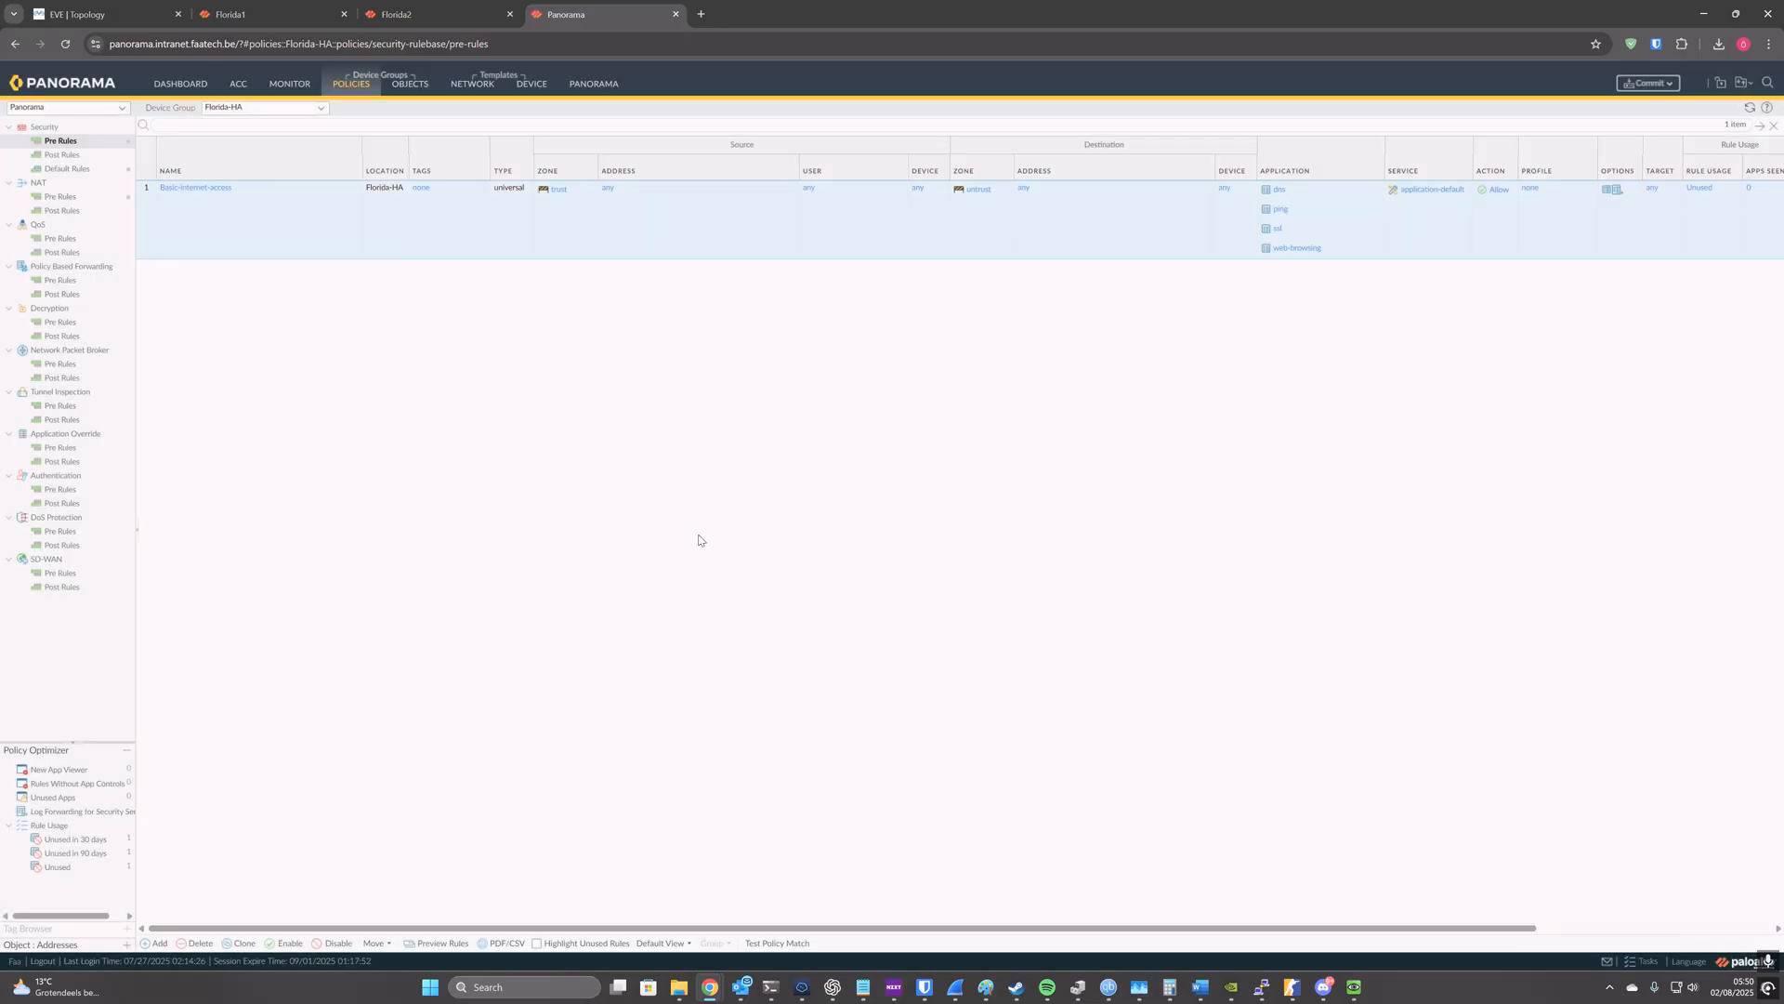
Step: Start a new security pre-rule in the Florida-HA device group, naming it and adding its source and destination zones
{"action": "left_click", "coordinate": [156, 940]}
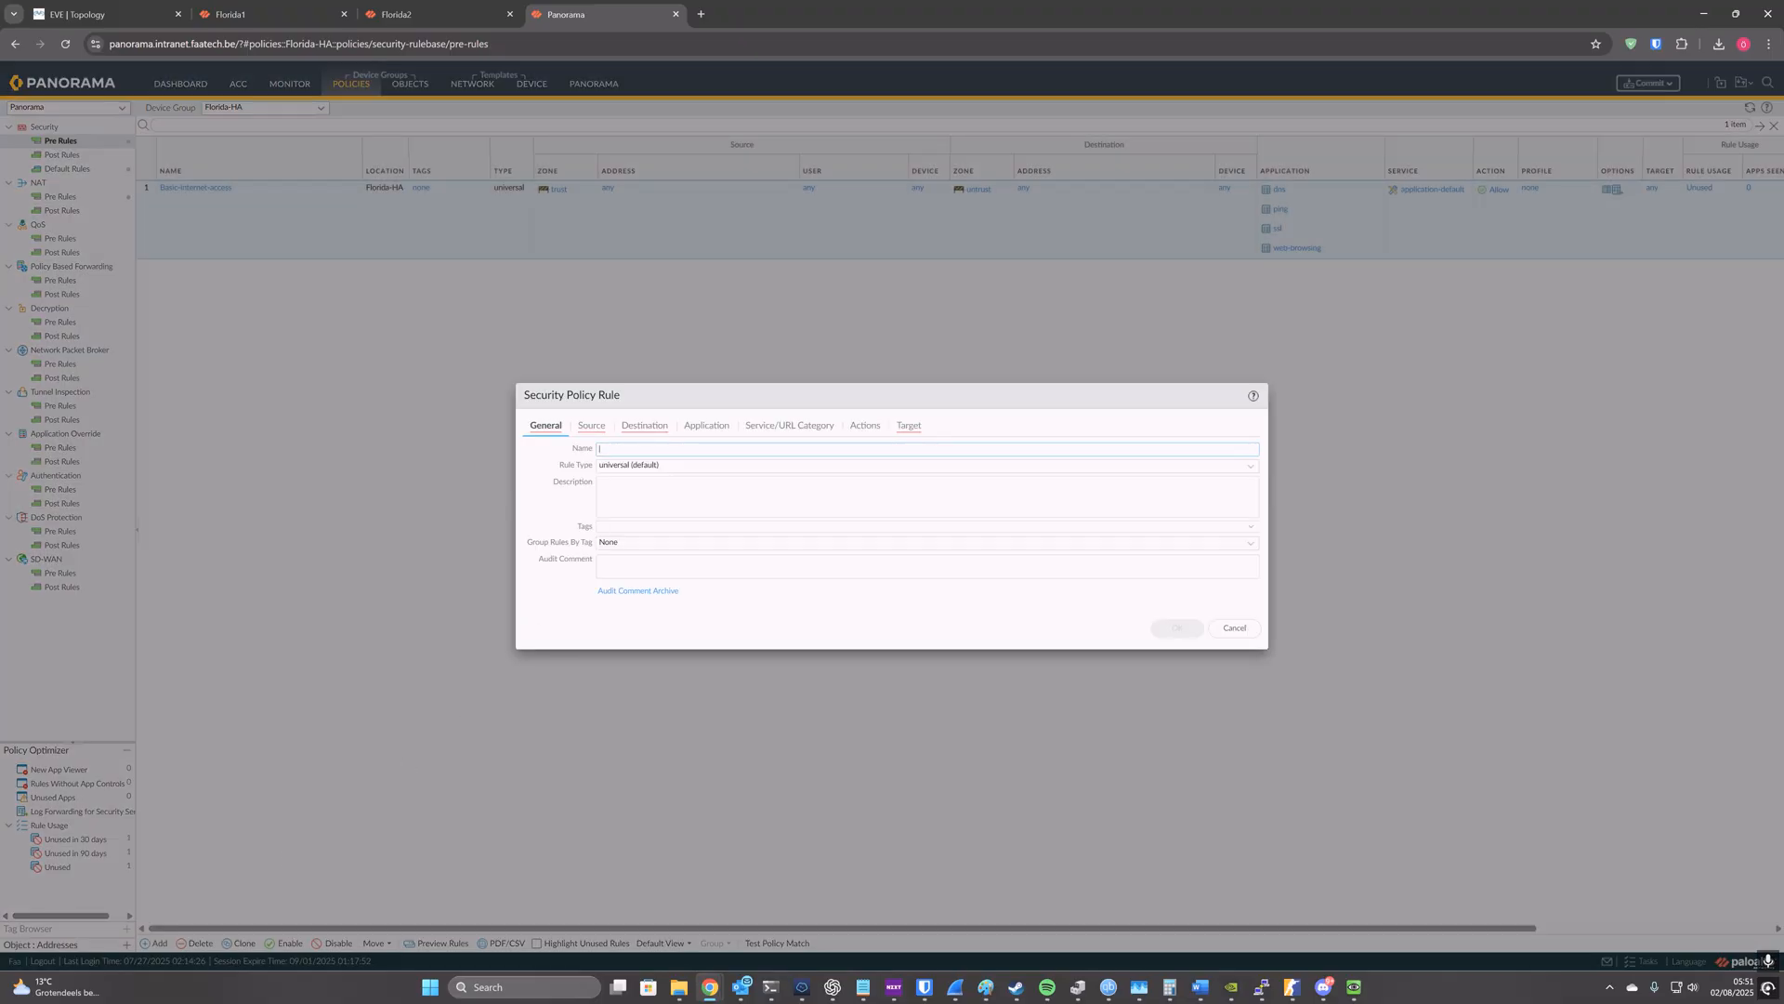
{"action": "left_click", "coordinate": [645, 447]}
{"action": "type", "text": "A"}
{"action": "left_click", "coordinate": [573, 432]}
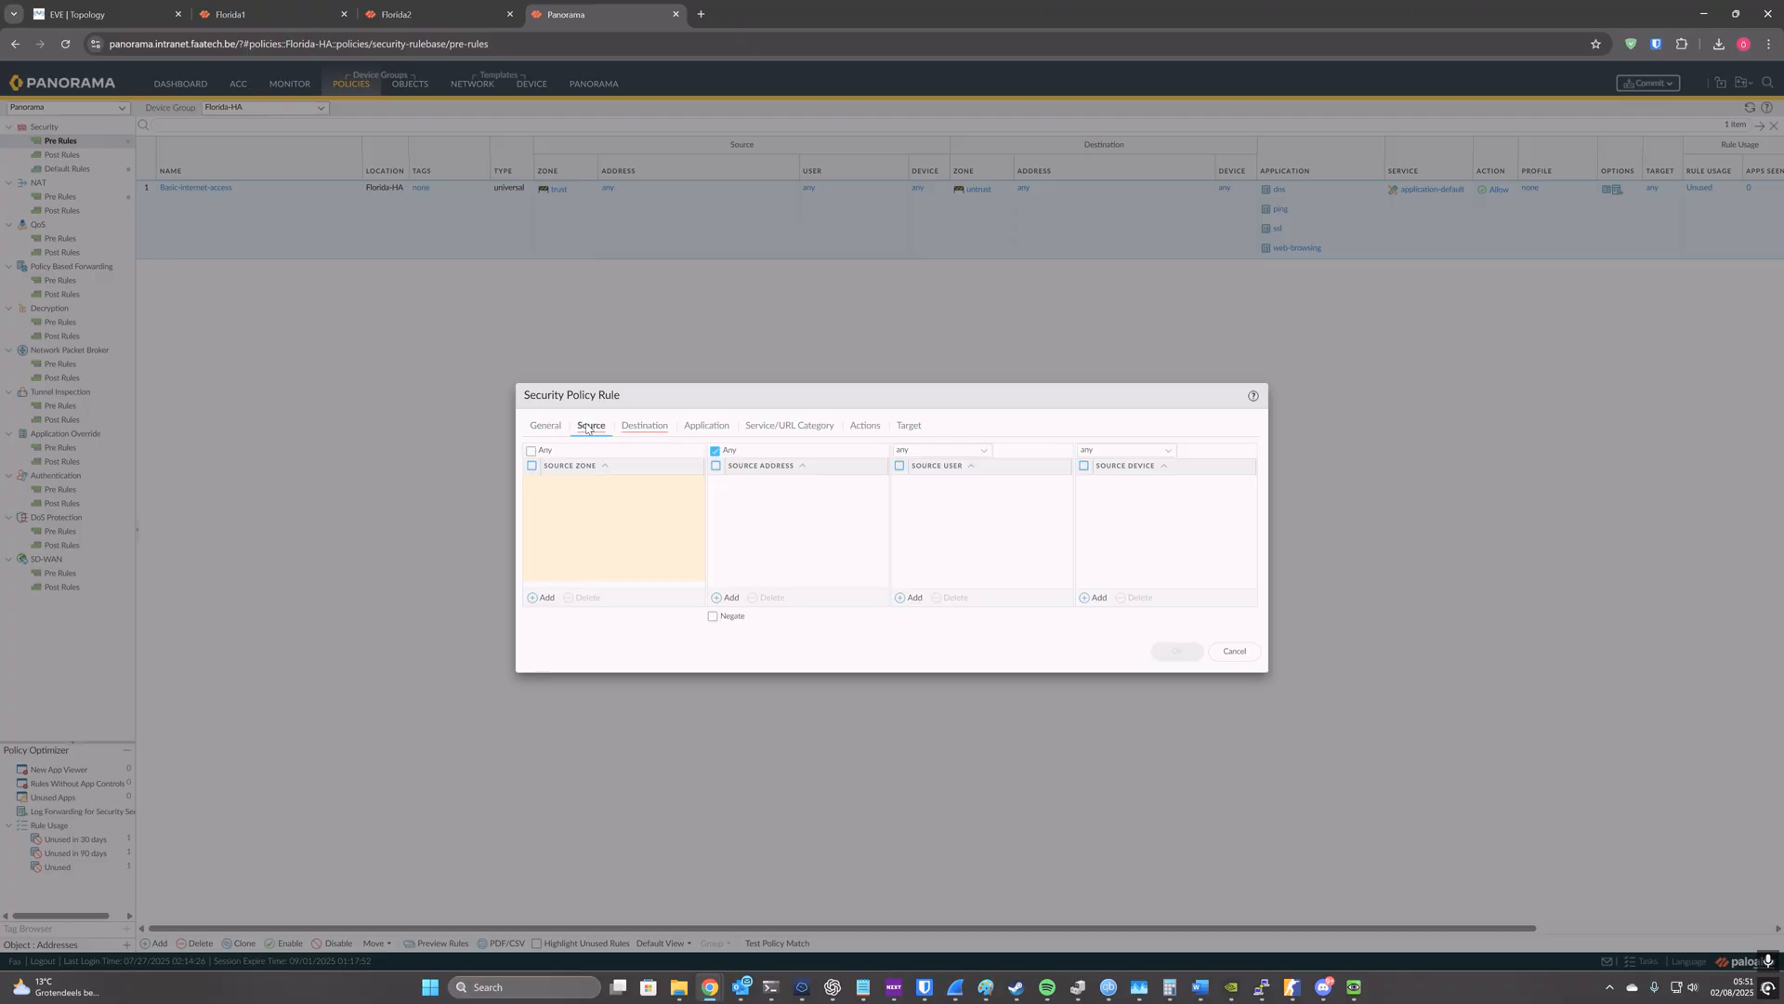
{"action": "left_click", "coordinate": [536, 598]}
{"action": "left_click", "coordinate": [569, 509]}
{"action": "left_click", "coordinate": [652, 430]}
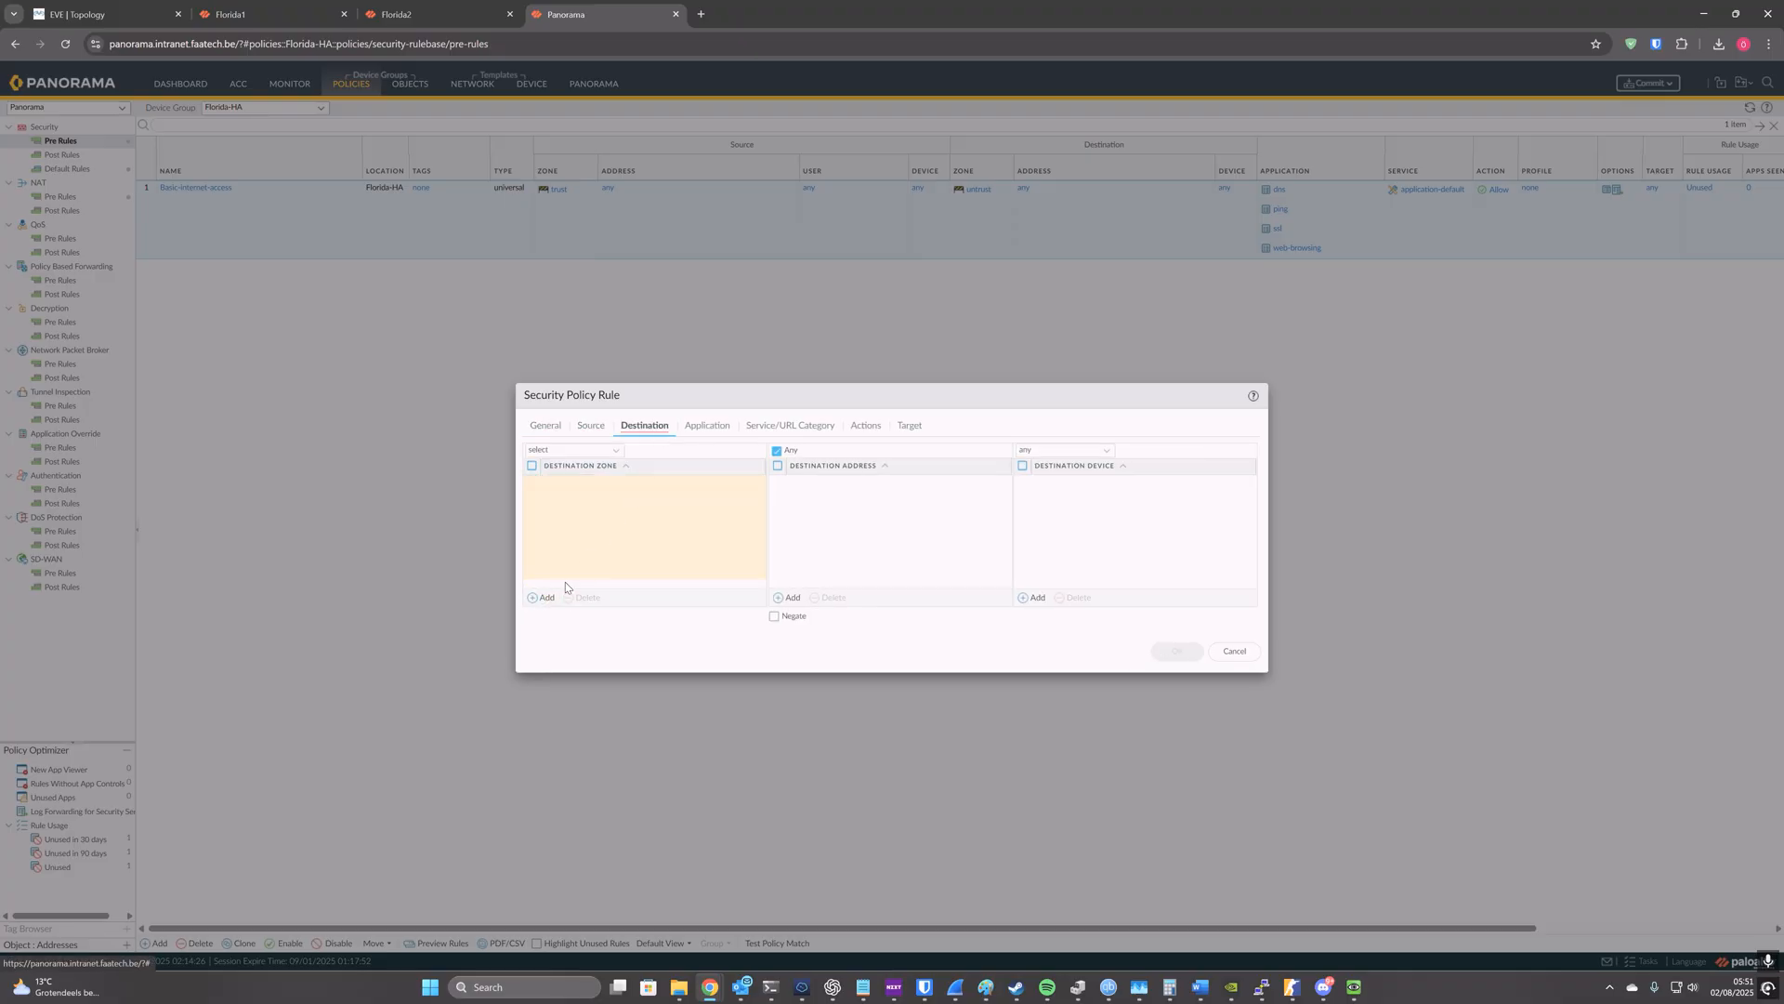
{"action": "left_click", "coordinate": [540, 598]}
{"action": "left_click", "coordinate": [587, 518]}
Step: Add the zoom application and all its dependent applications to the new rule, check its actions and save the rule
{"action": "left_click", "coordinate": [707, 426]}
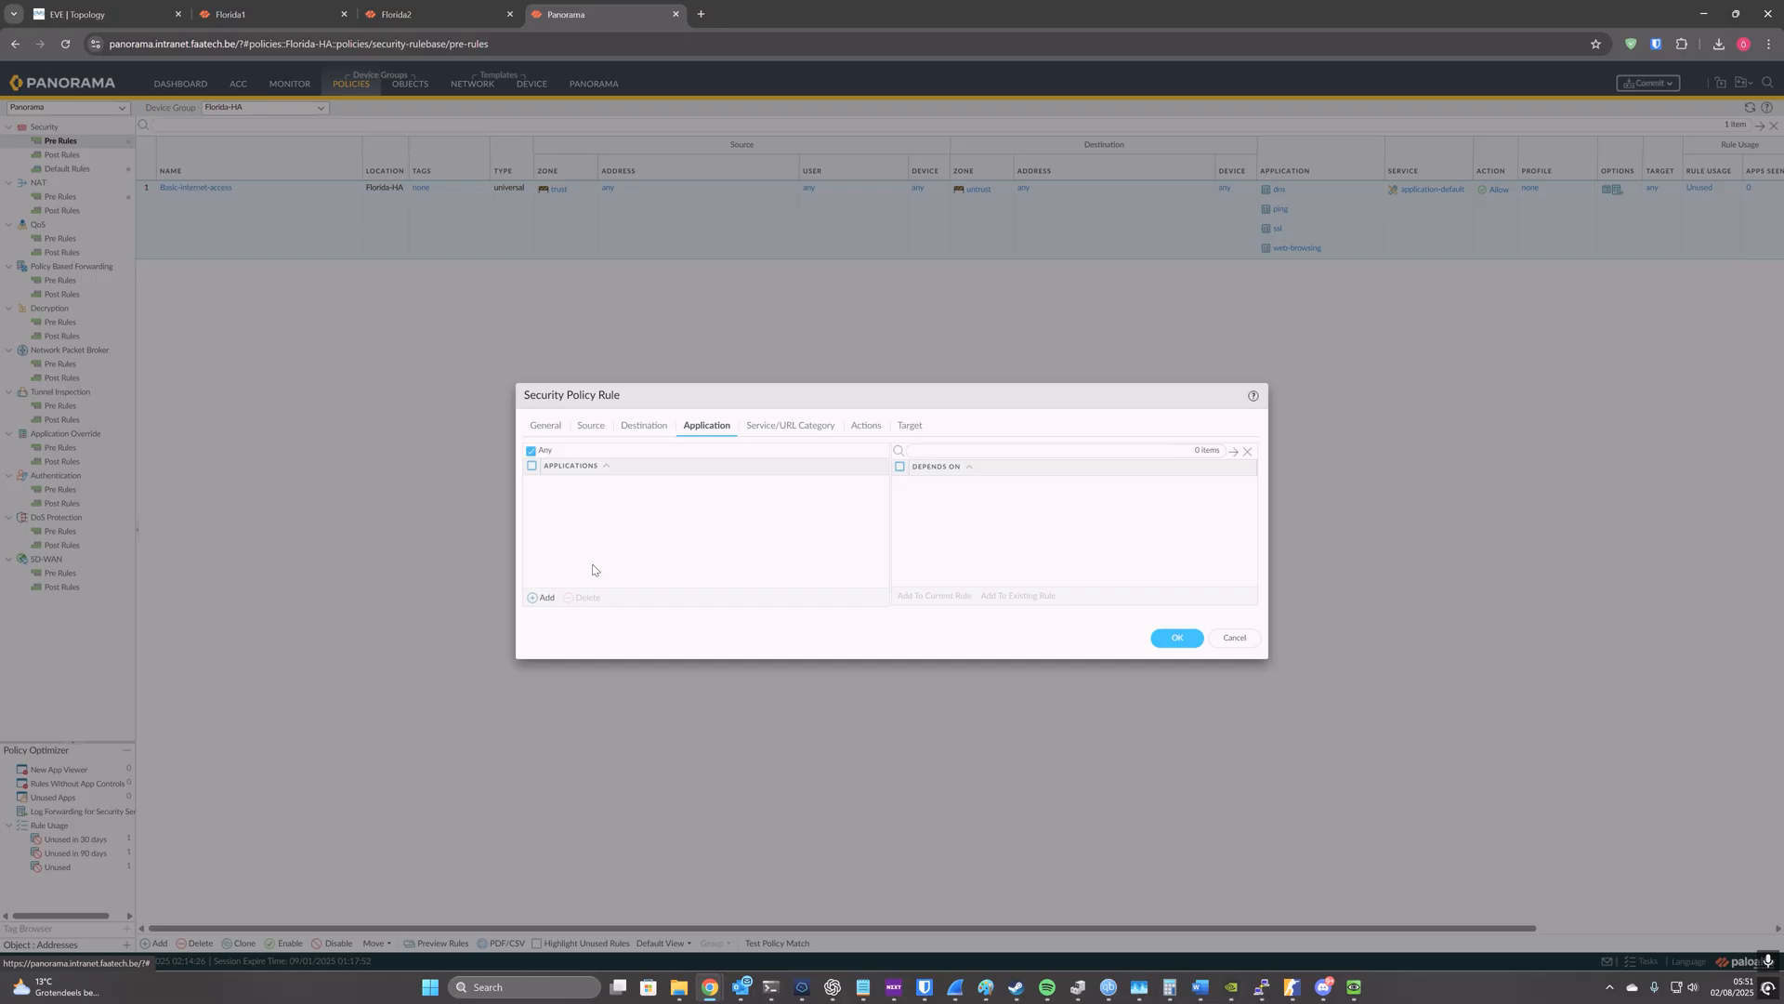
{"action": "left_click", "coordinate": [541, 598]}
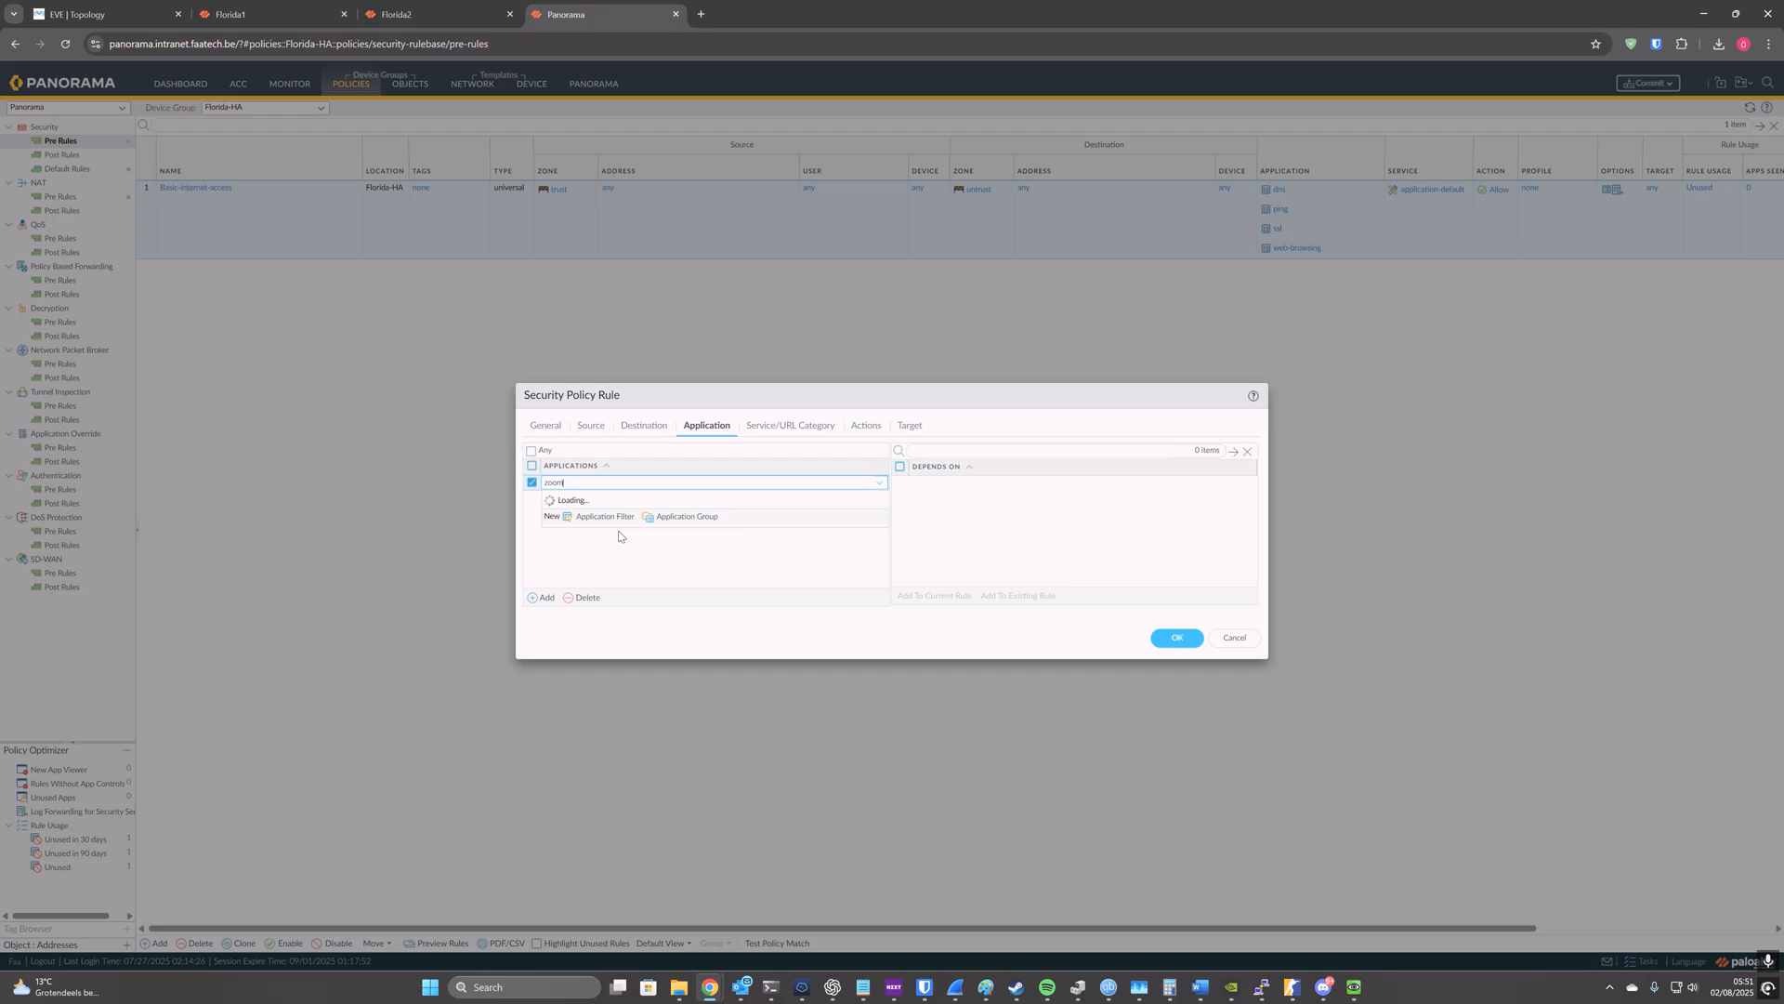
{"action": "left_click", "coordinate": [602, 516]}
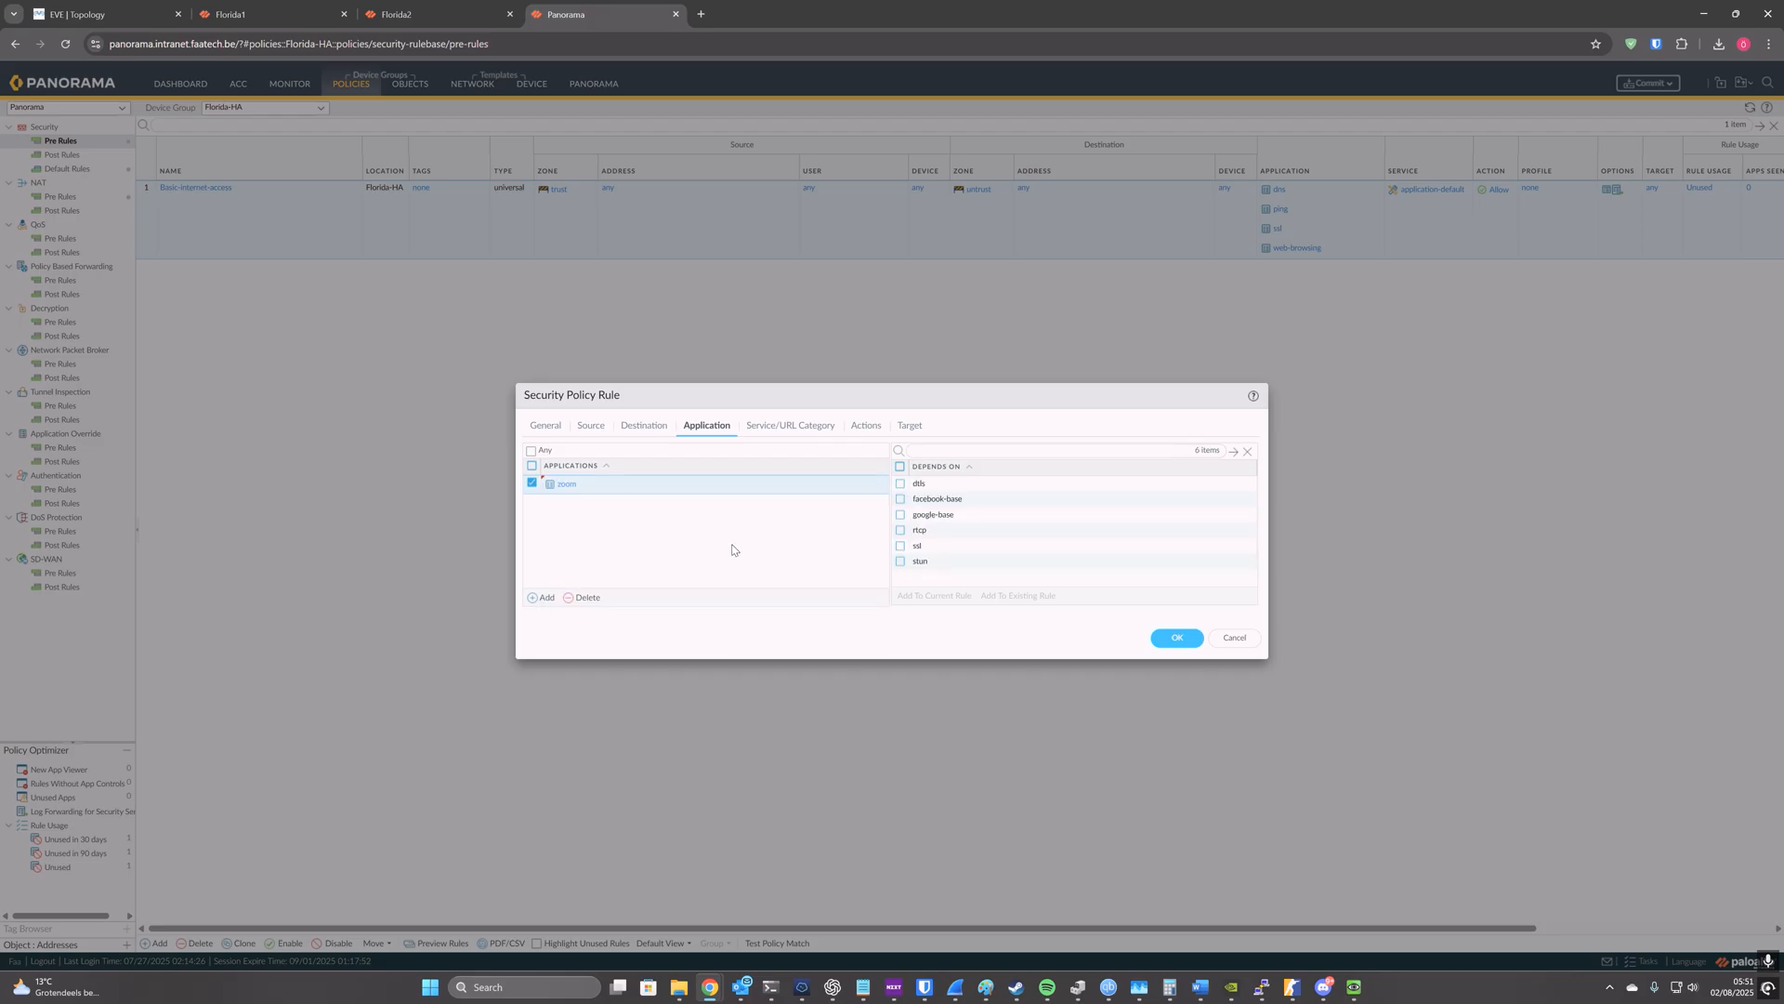
{"action": "left_click", "coordinate": [900, 467]}
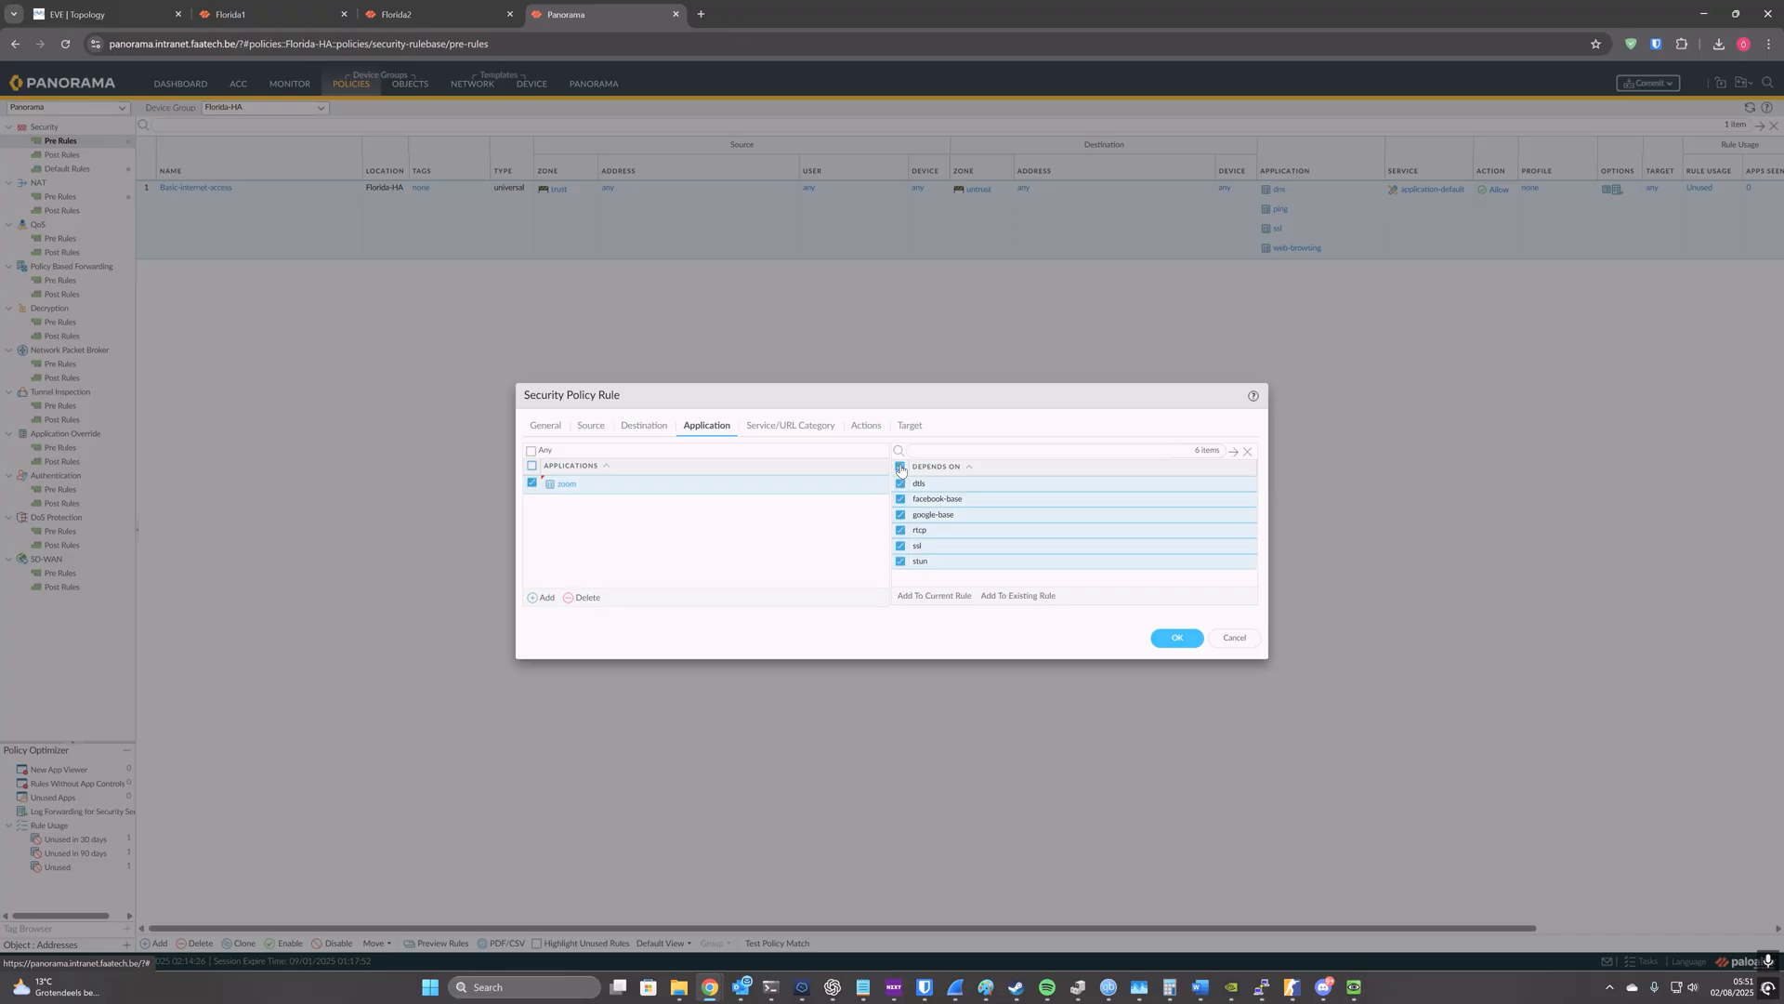
{"action": "left_click", "coordinate": [919, 600]}
{"action": "left_click", "coordinate": [866, 425]}
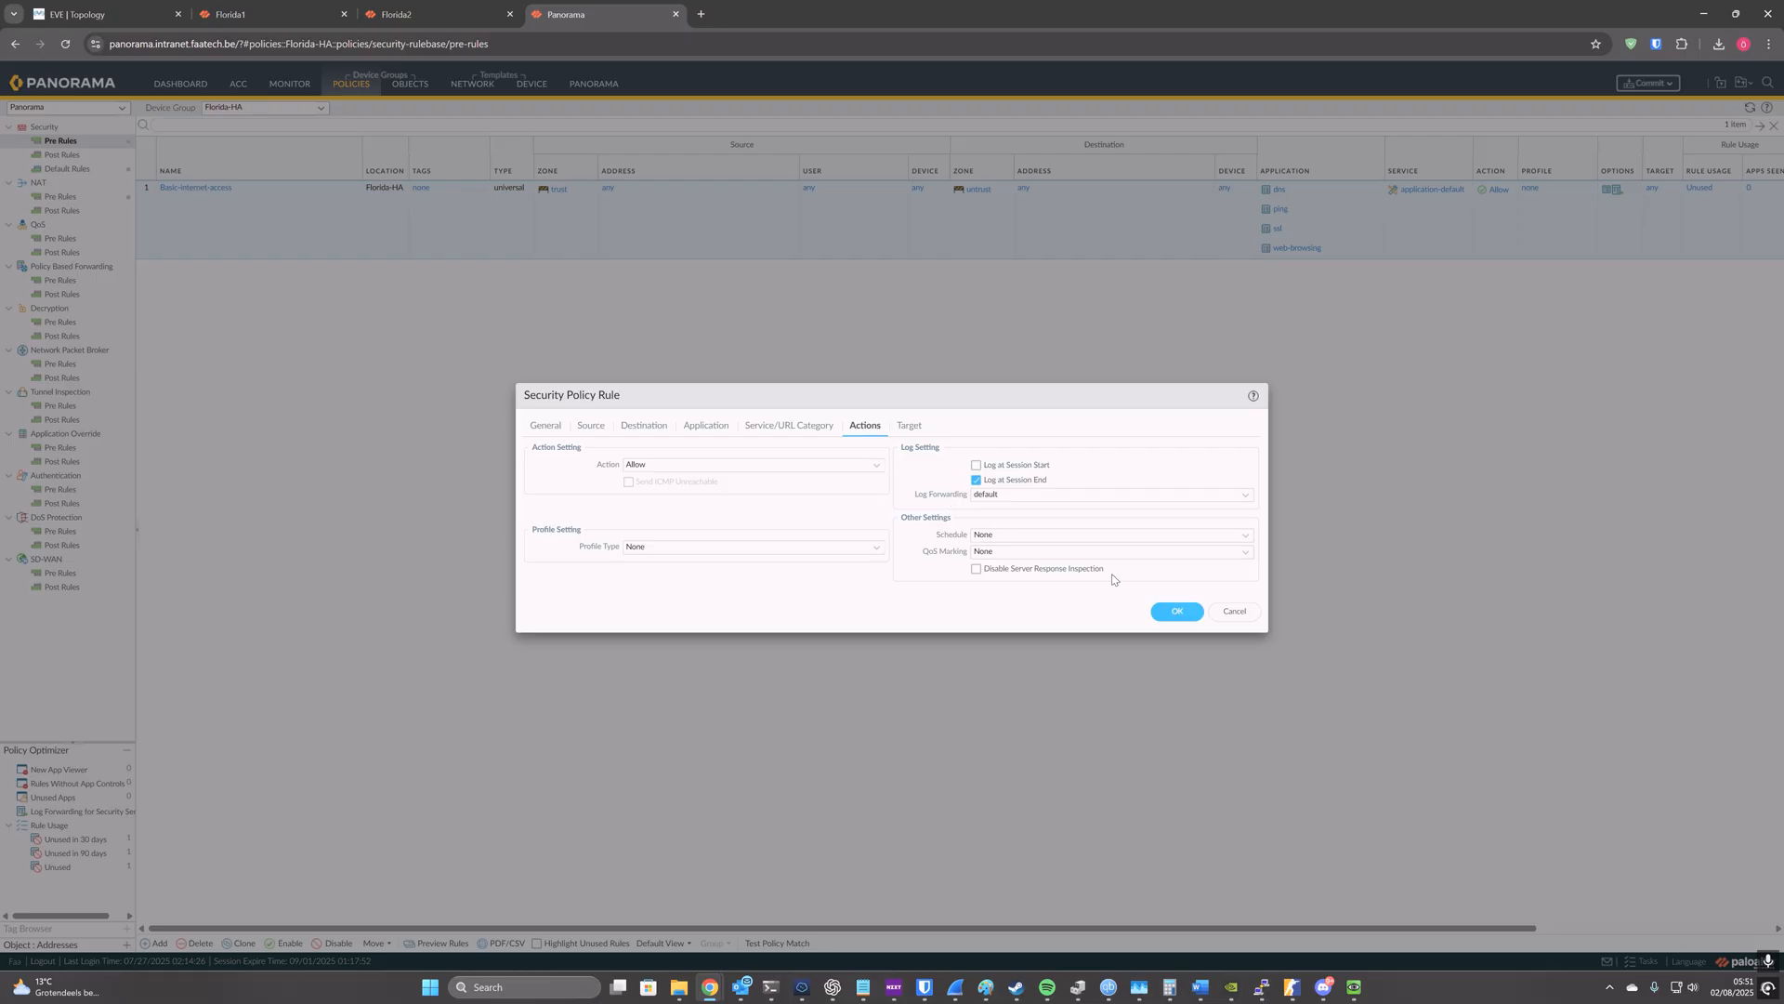
{"action": "left_click", "coordinate": [1183, 614]}
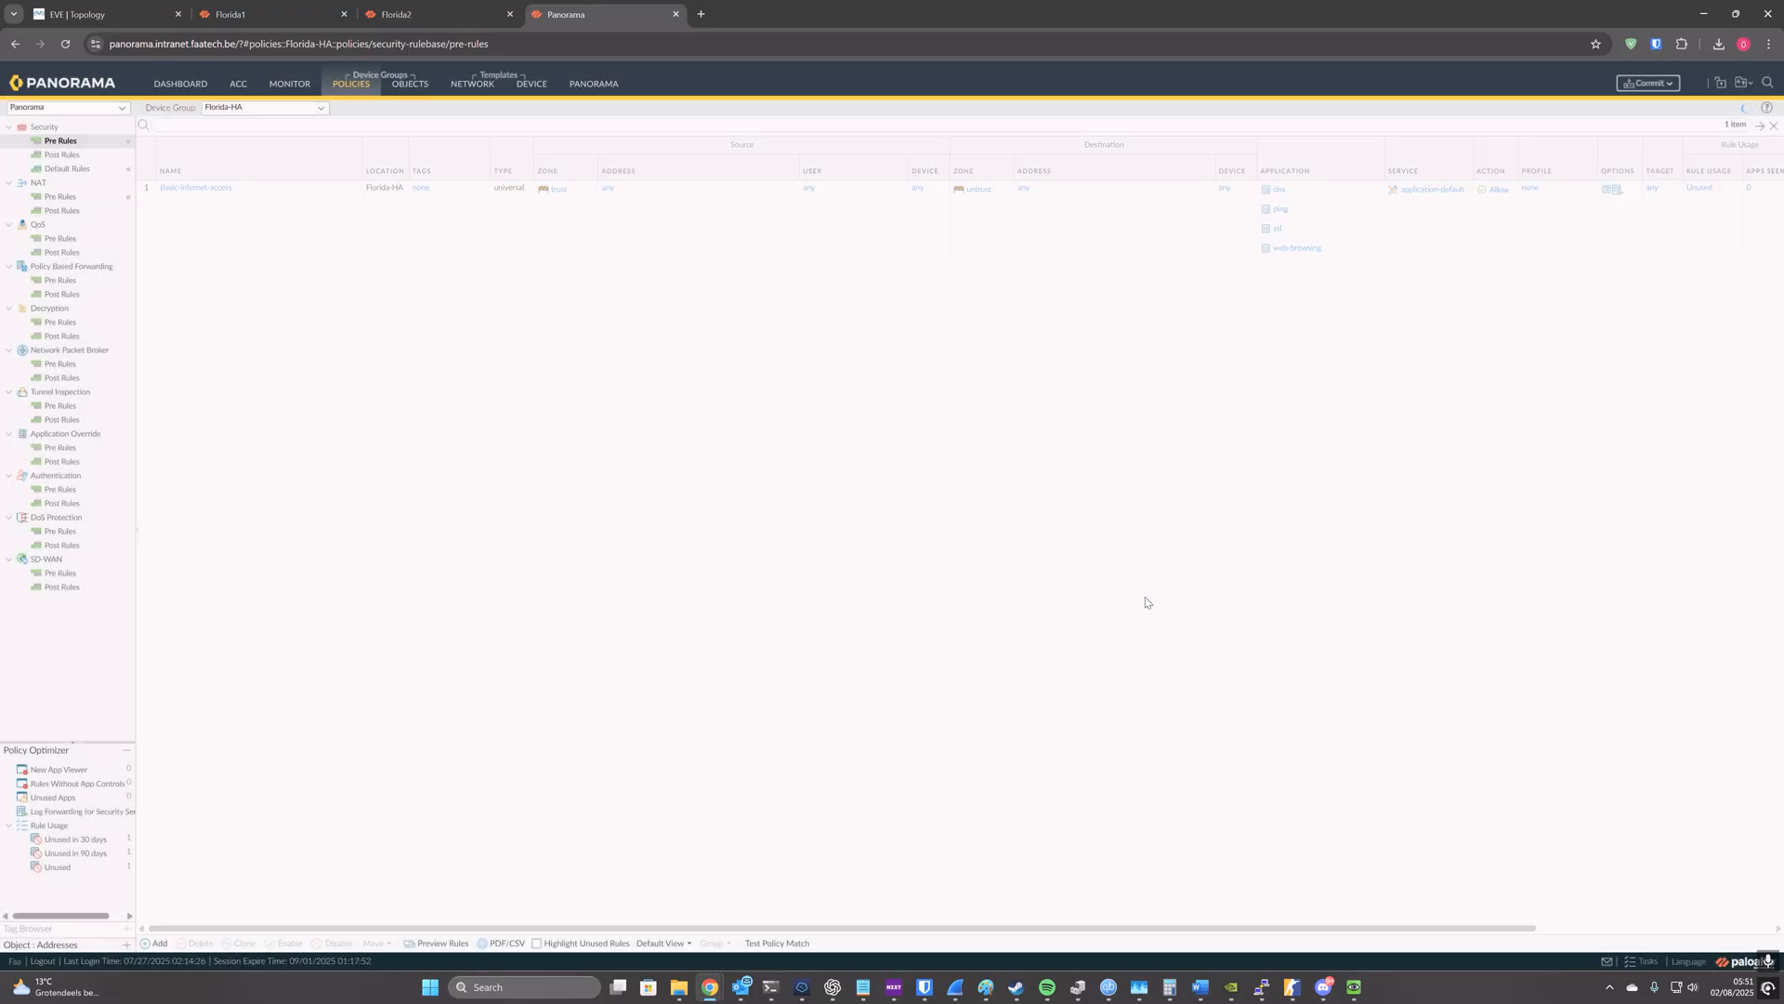
Step: Override the interzone-default security rule in the Florida-HA device group, enabling logging at session end and assigning a log forwarding profile
{"action": "left_click", "coordinate": [90, 172]}
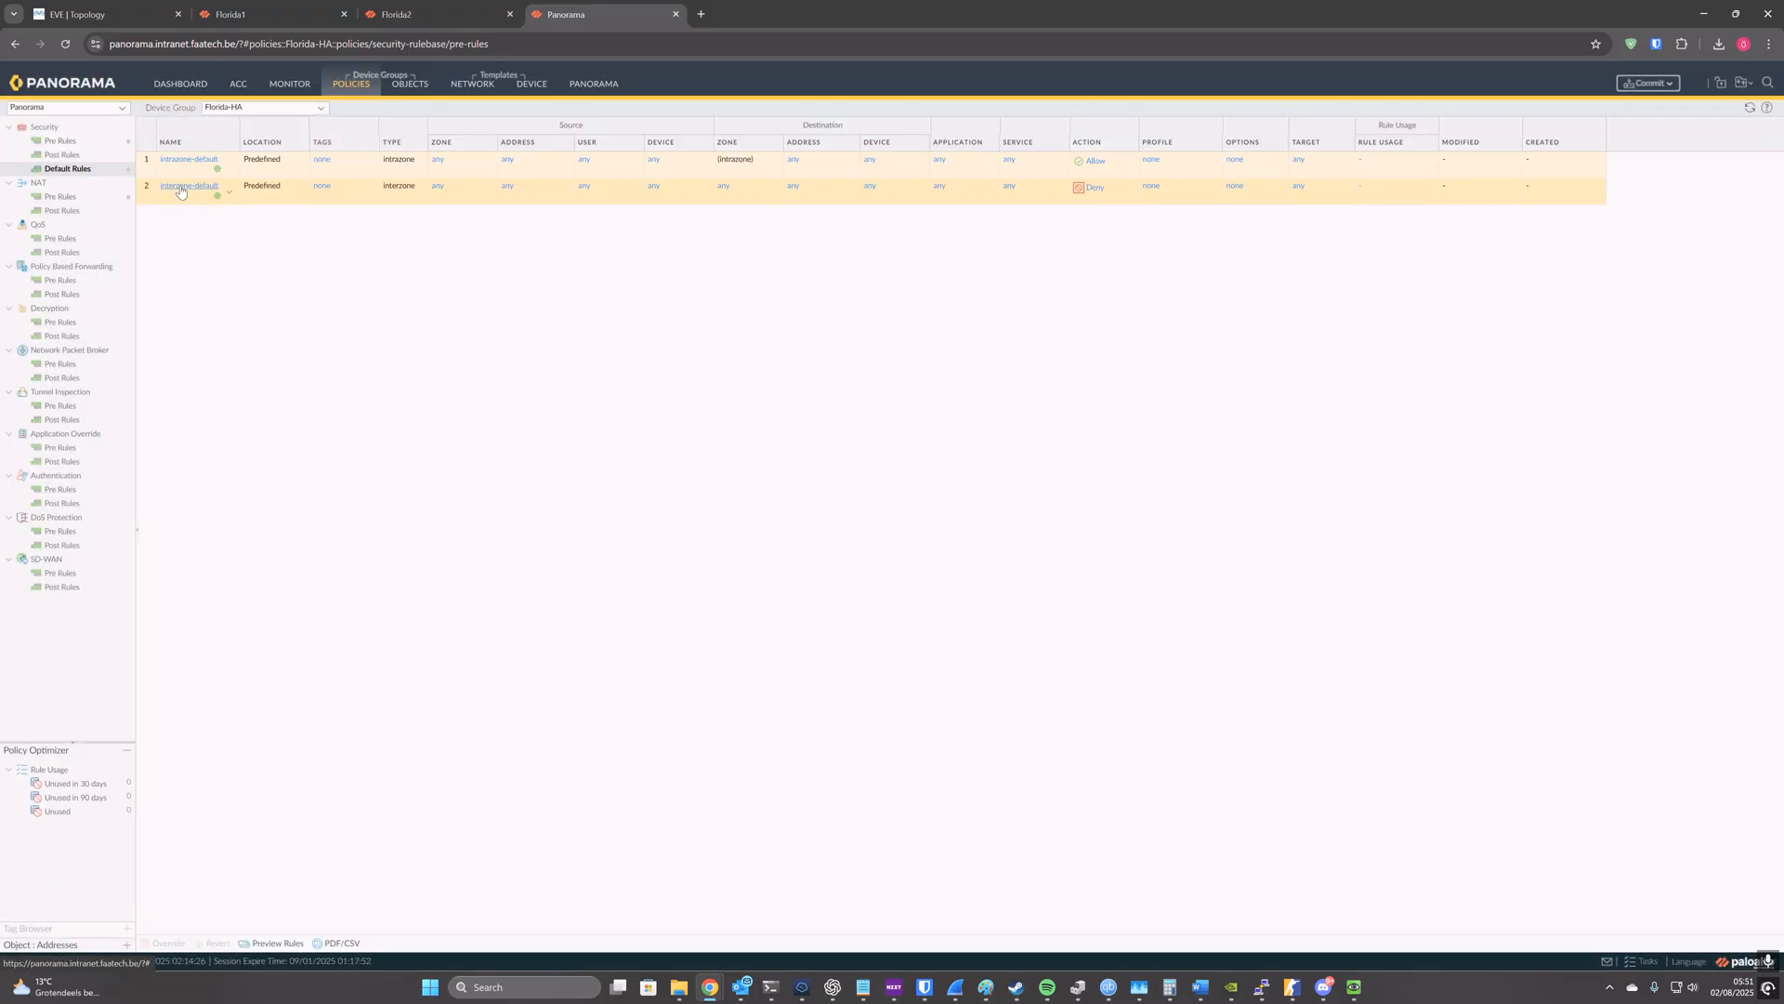
{"action": "left_click", "coordinate": [191, 199]}
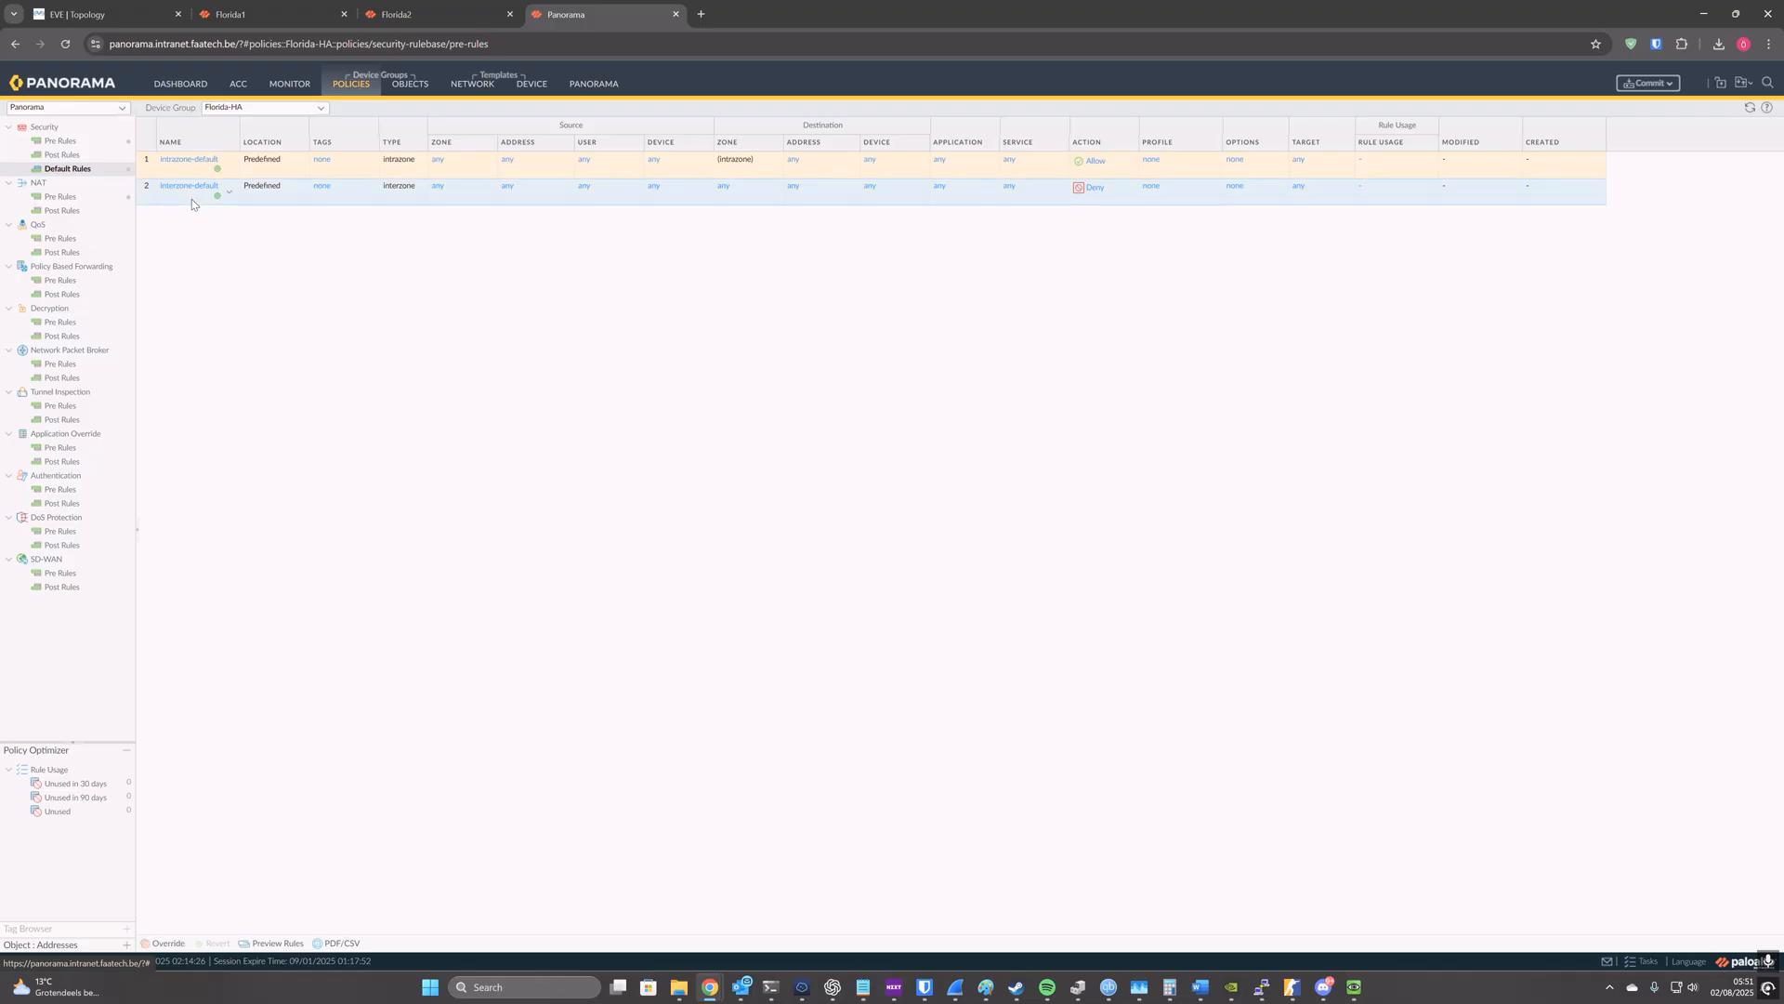
{"action": "left_click", "coordinate": [179, 945]}
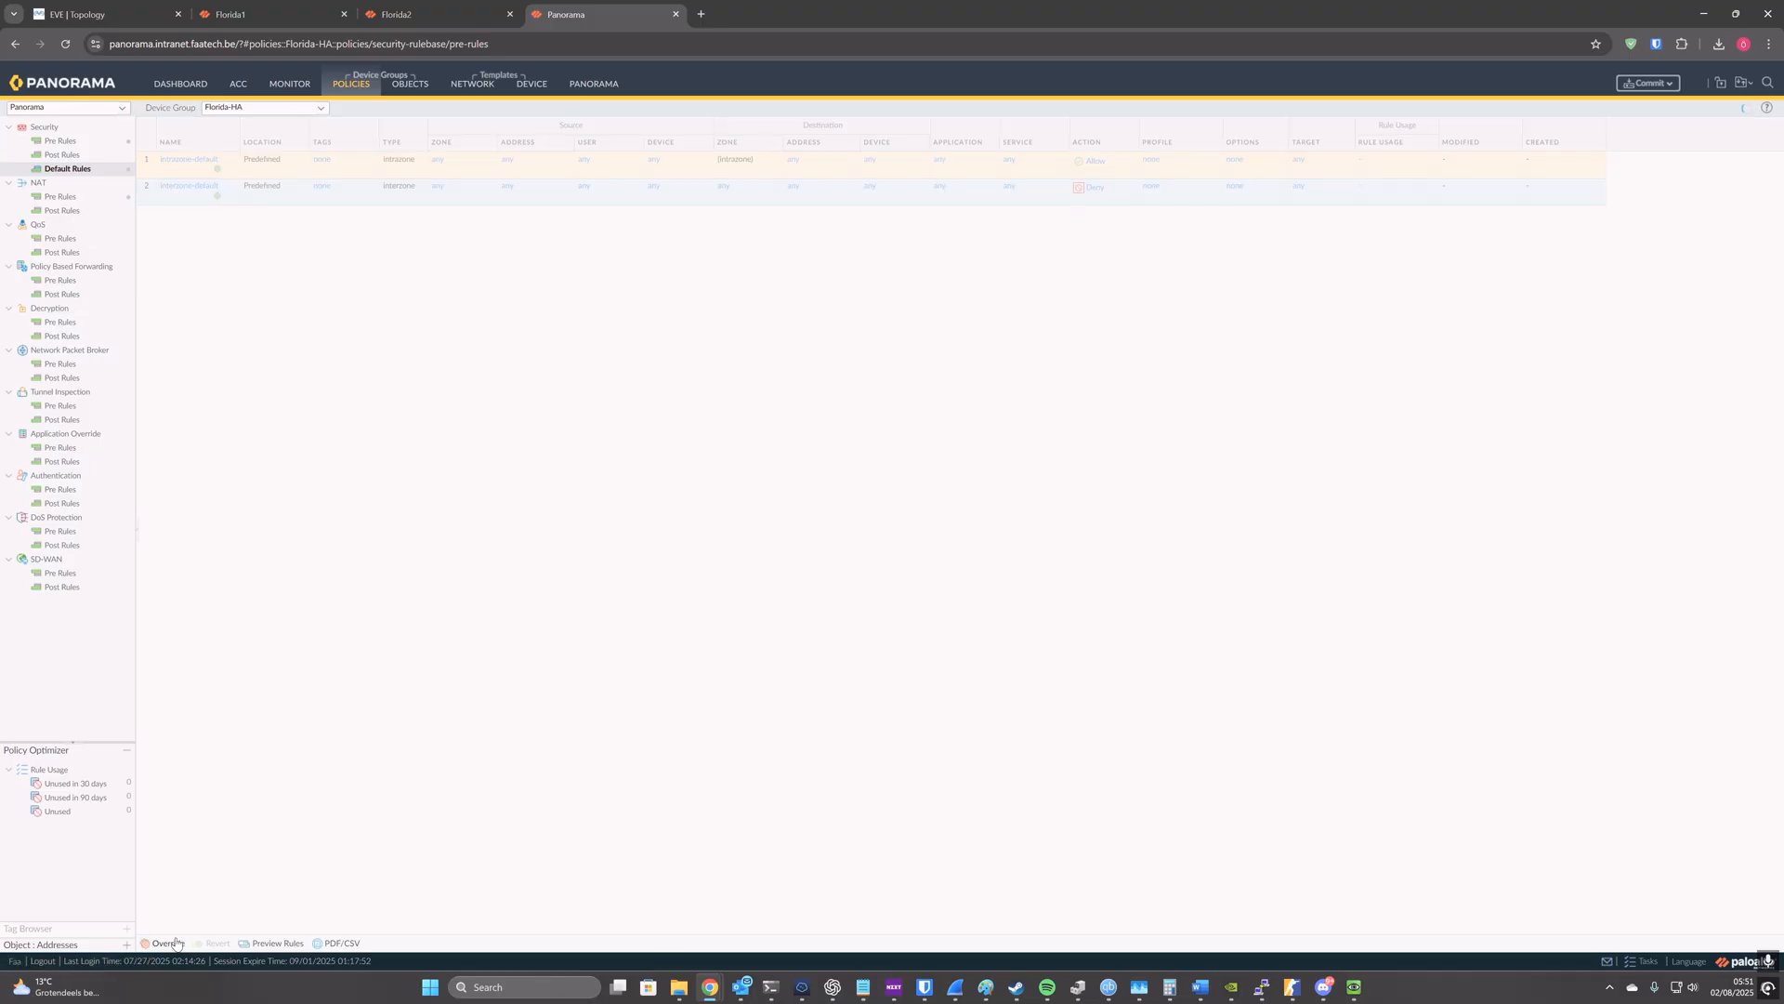
{"action": "left_click", "coordinate": [601, 429]}
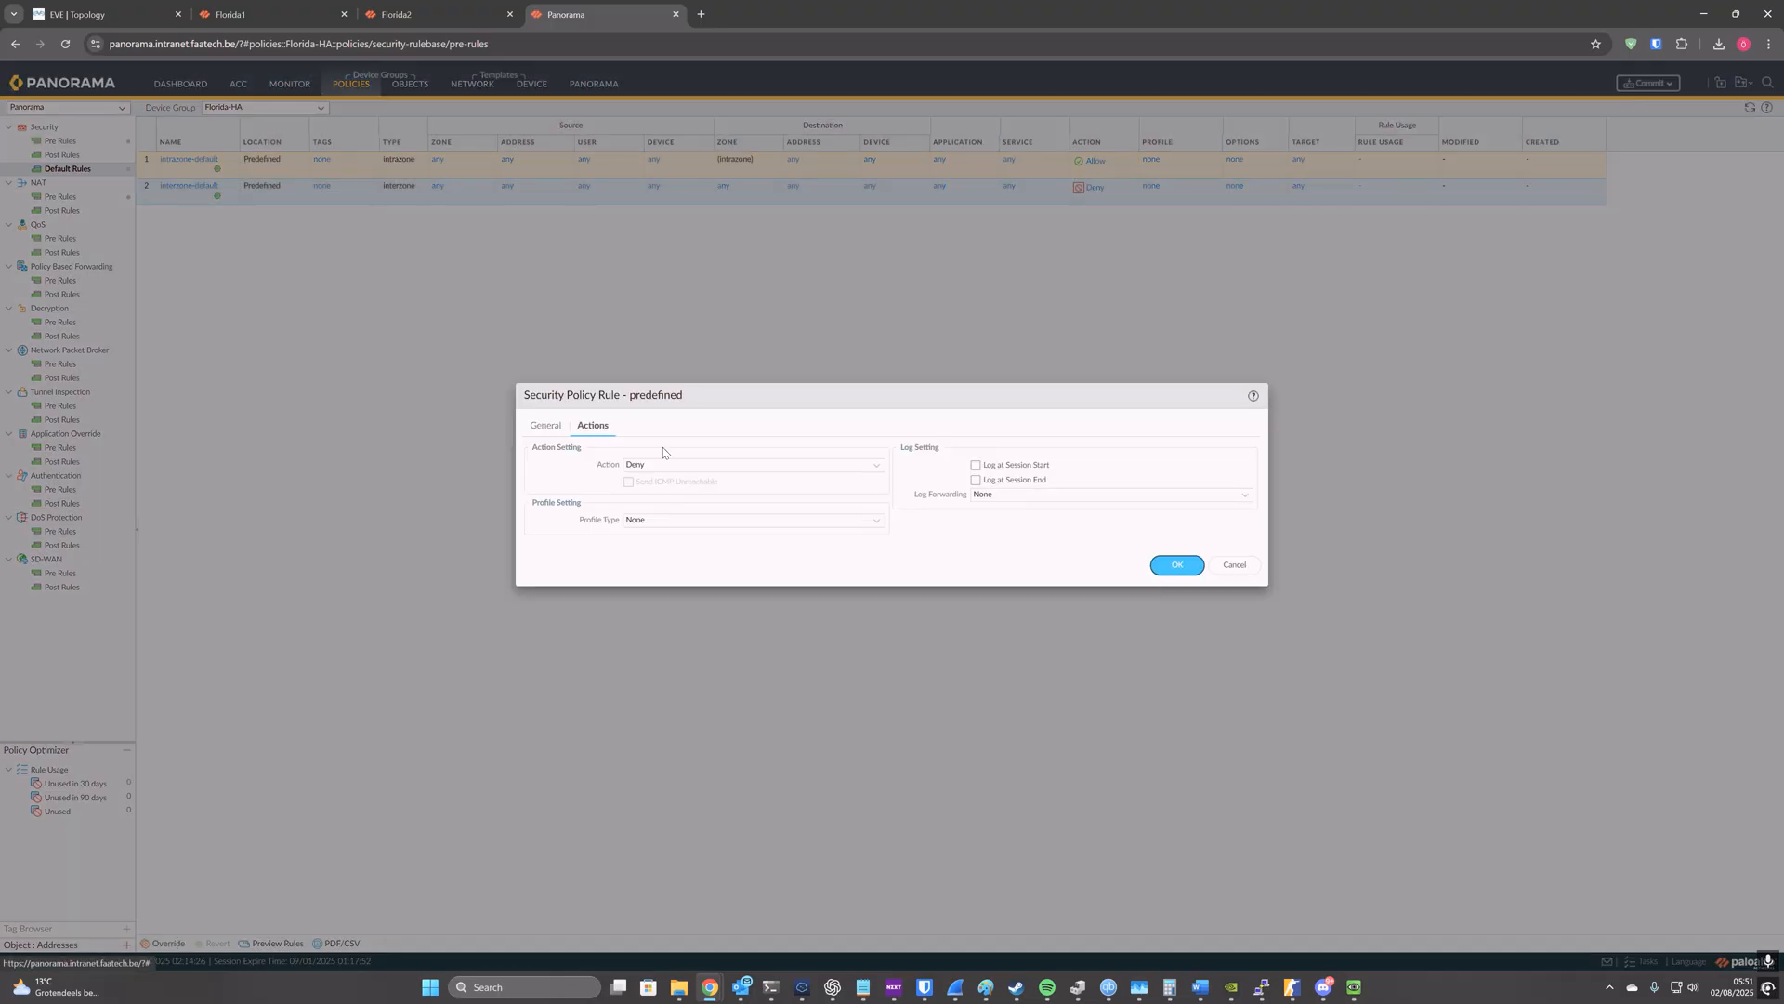
{"action": "left_click", "coordinate": [976, 481]}
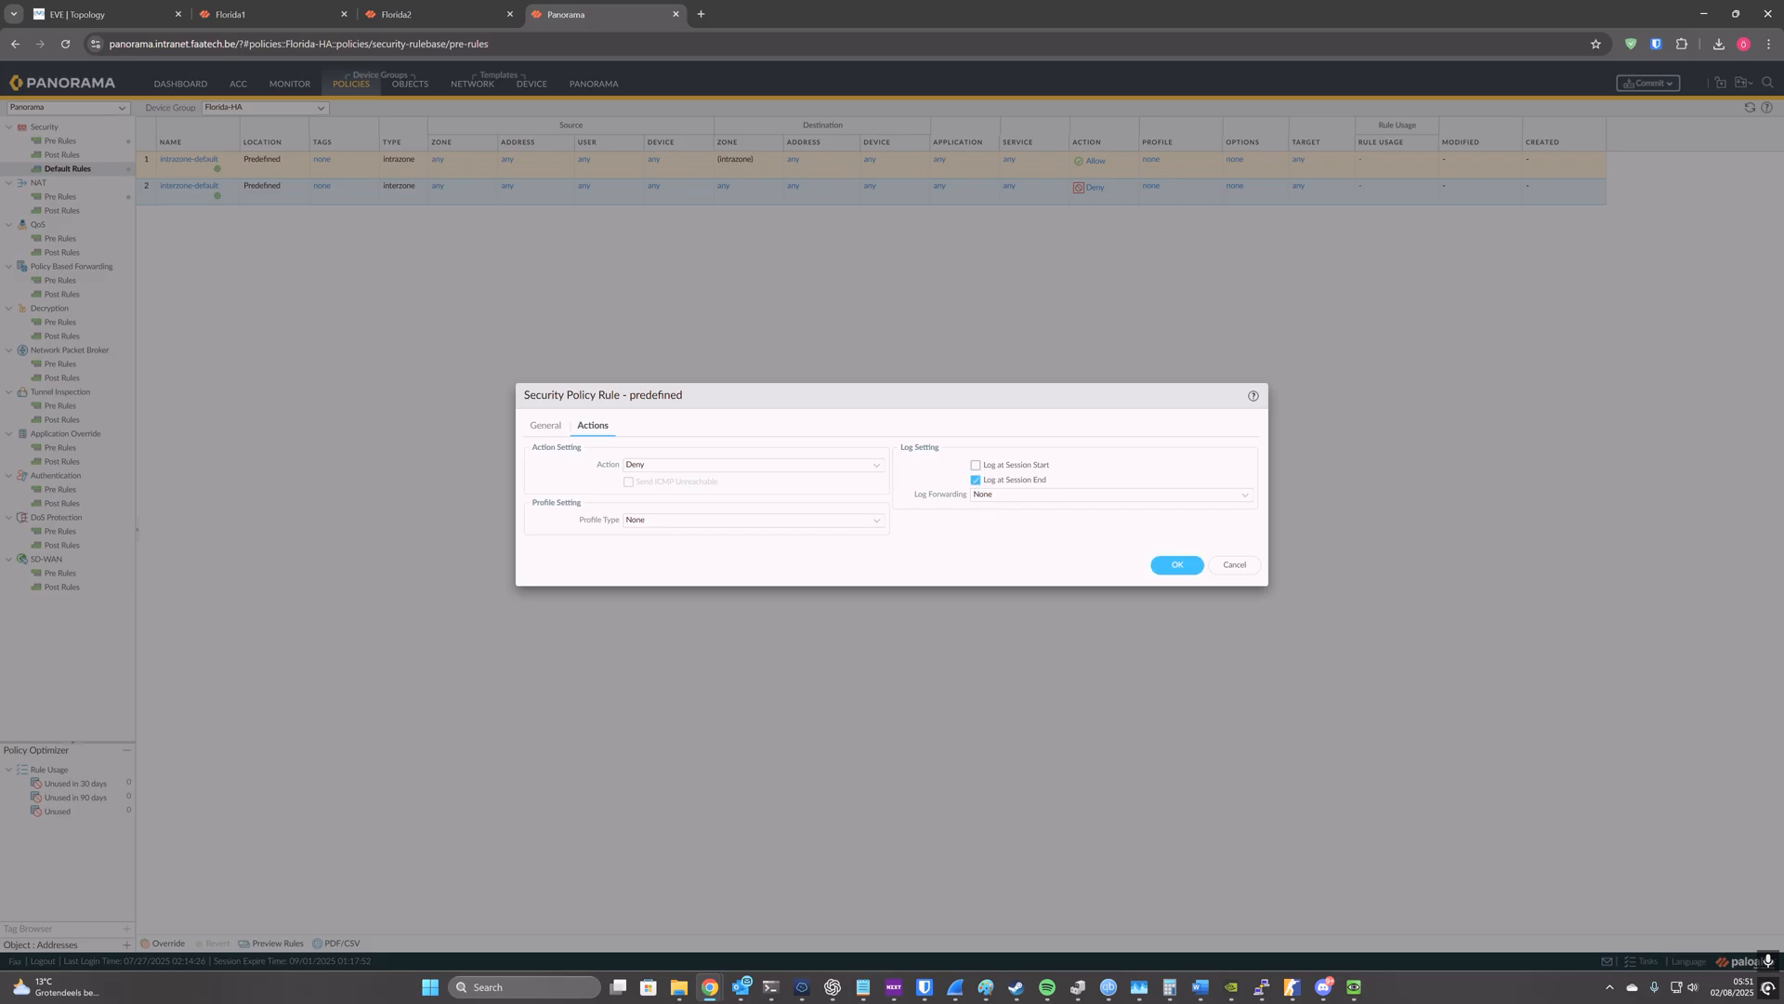
{"action": "left_click", "coordinate": [1246, 495]}
{"action": "left_click", "coordinate": [1096, 524]}
{"action": "left_click", "coordinate": [1010, 533]}
{"action": "left_click", "coordinate": [1176, 564]}
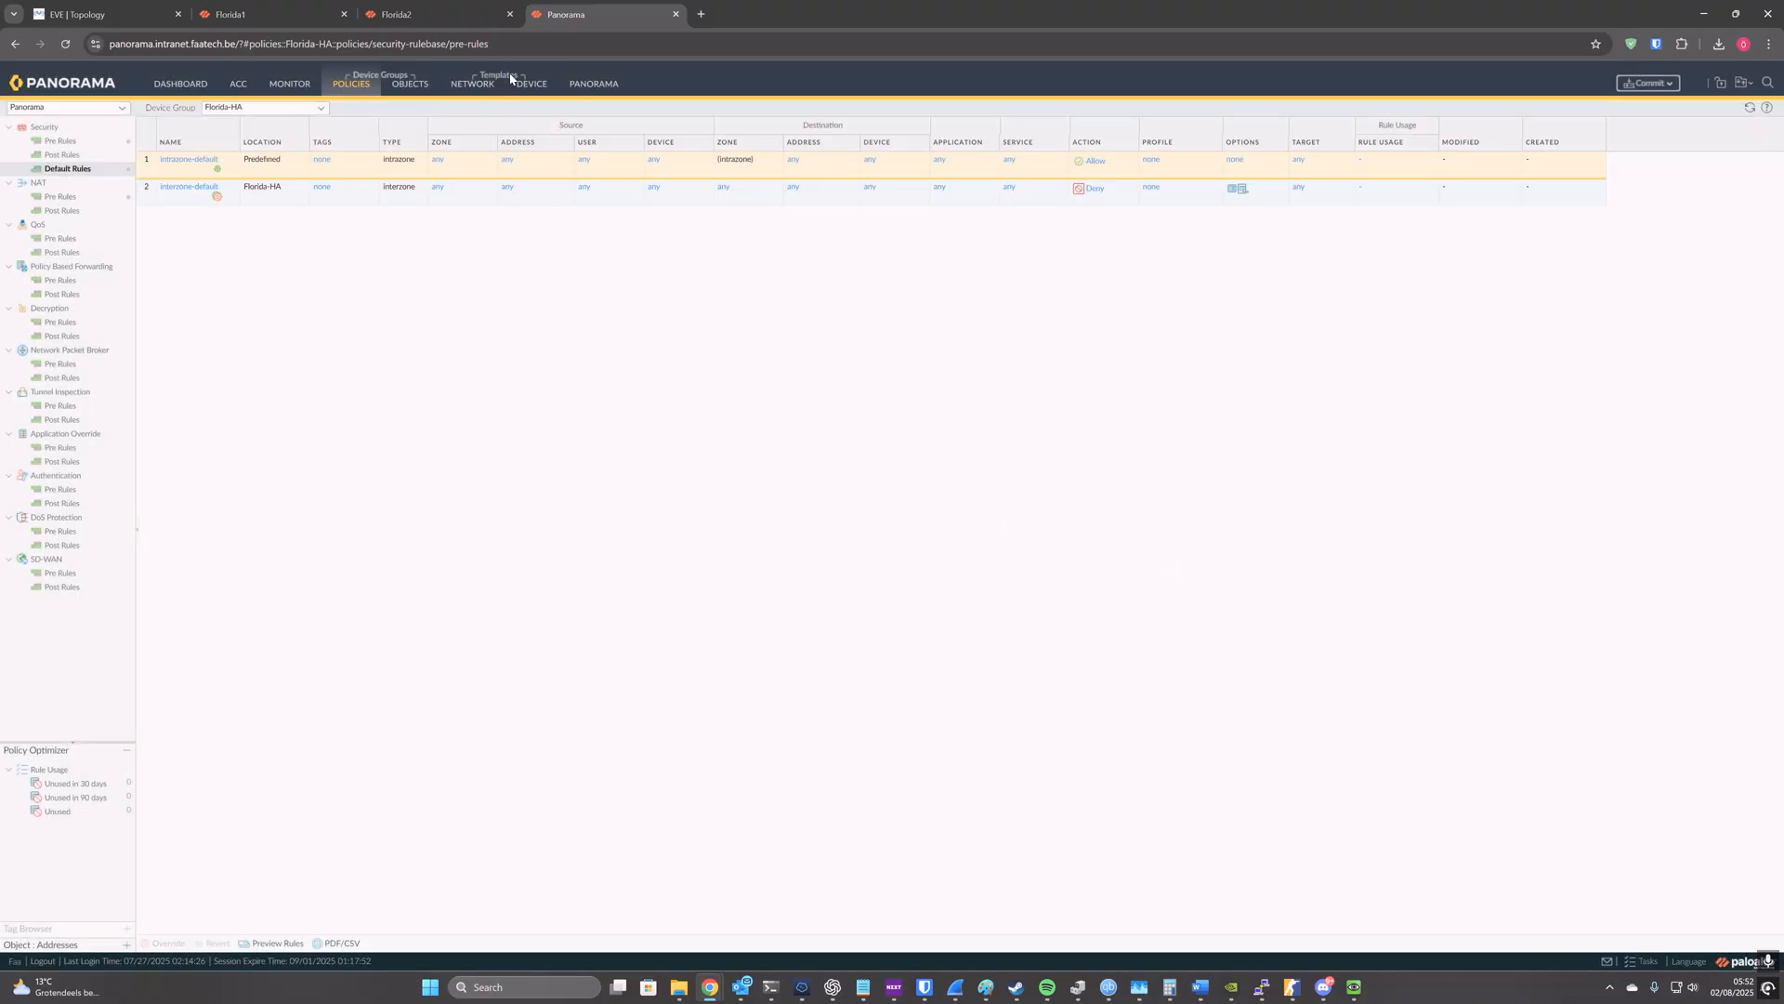
Step: Add a zone named DMZ to the Florida-HA template, leaving its other settings at their defaults
{"action": "left_click", "coordinate": [484, 82]}
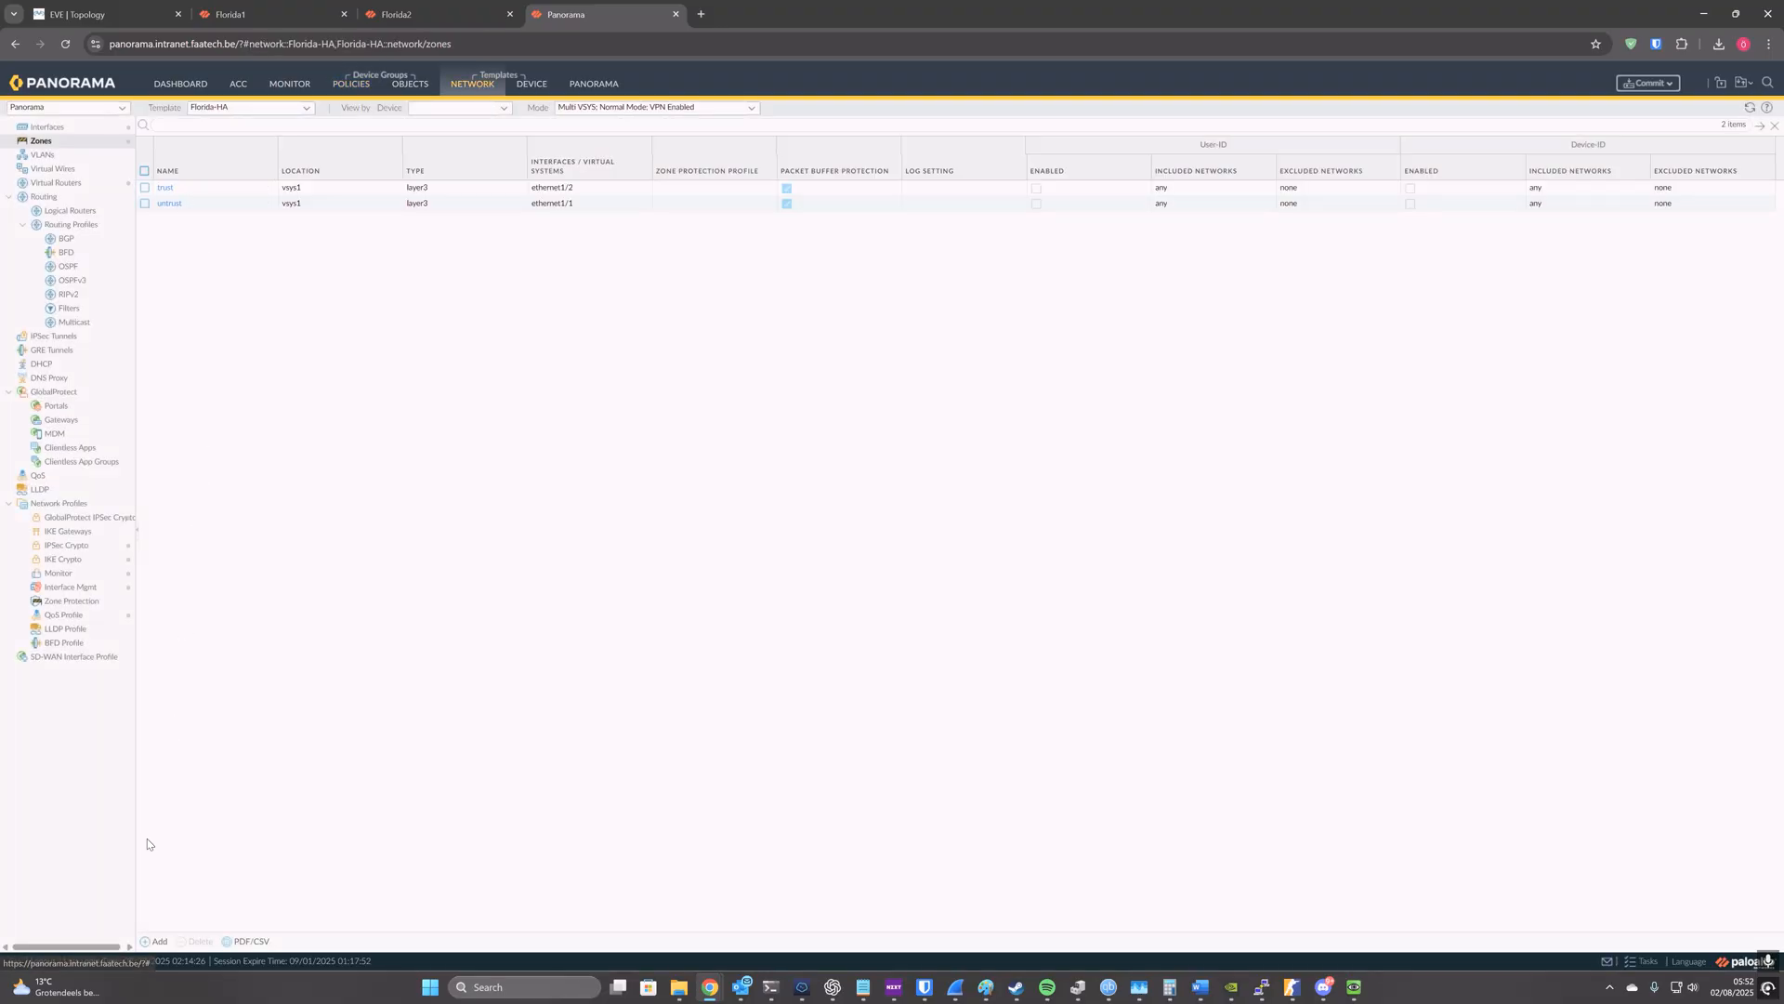
{"action": "left_click", "coordinate": [158, 941]}
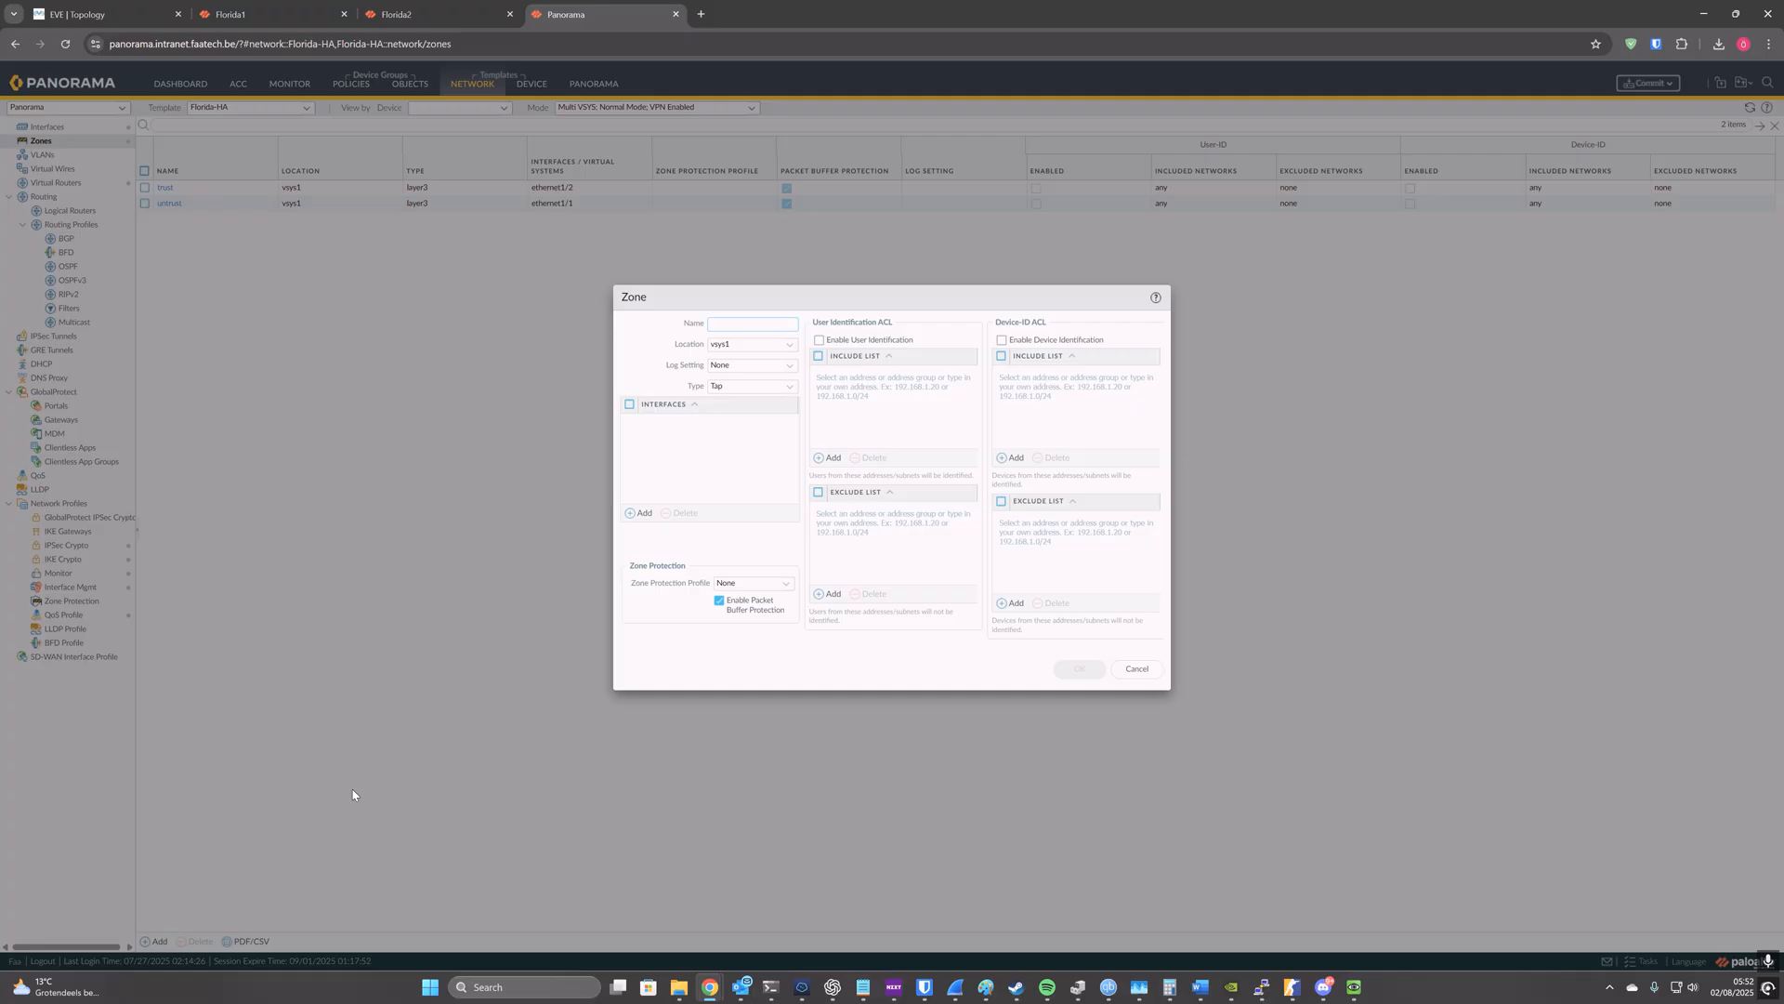
{"action": "type", "text": "DMZ"}
{"action": "left_click", "coordinate": [1067, 667]}
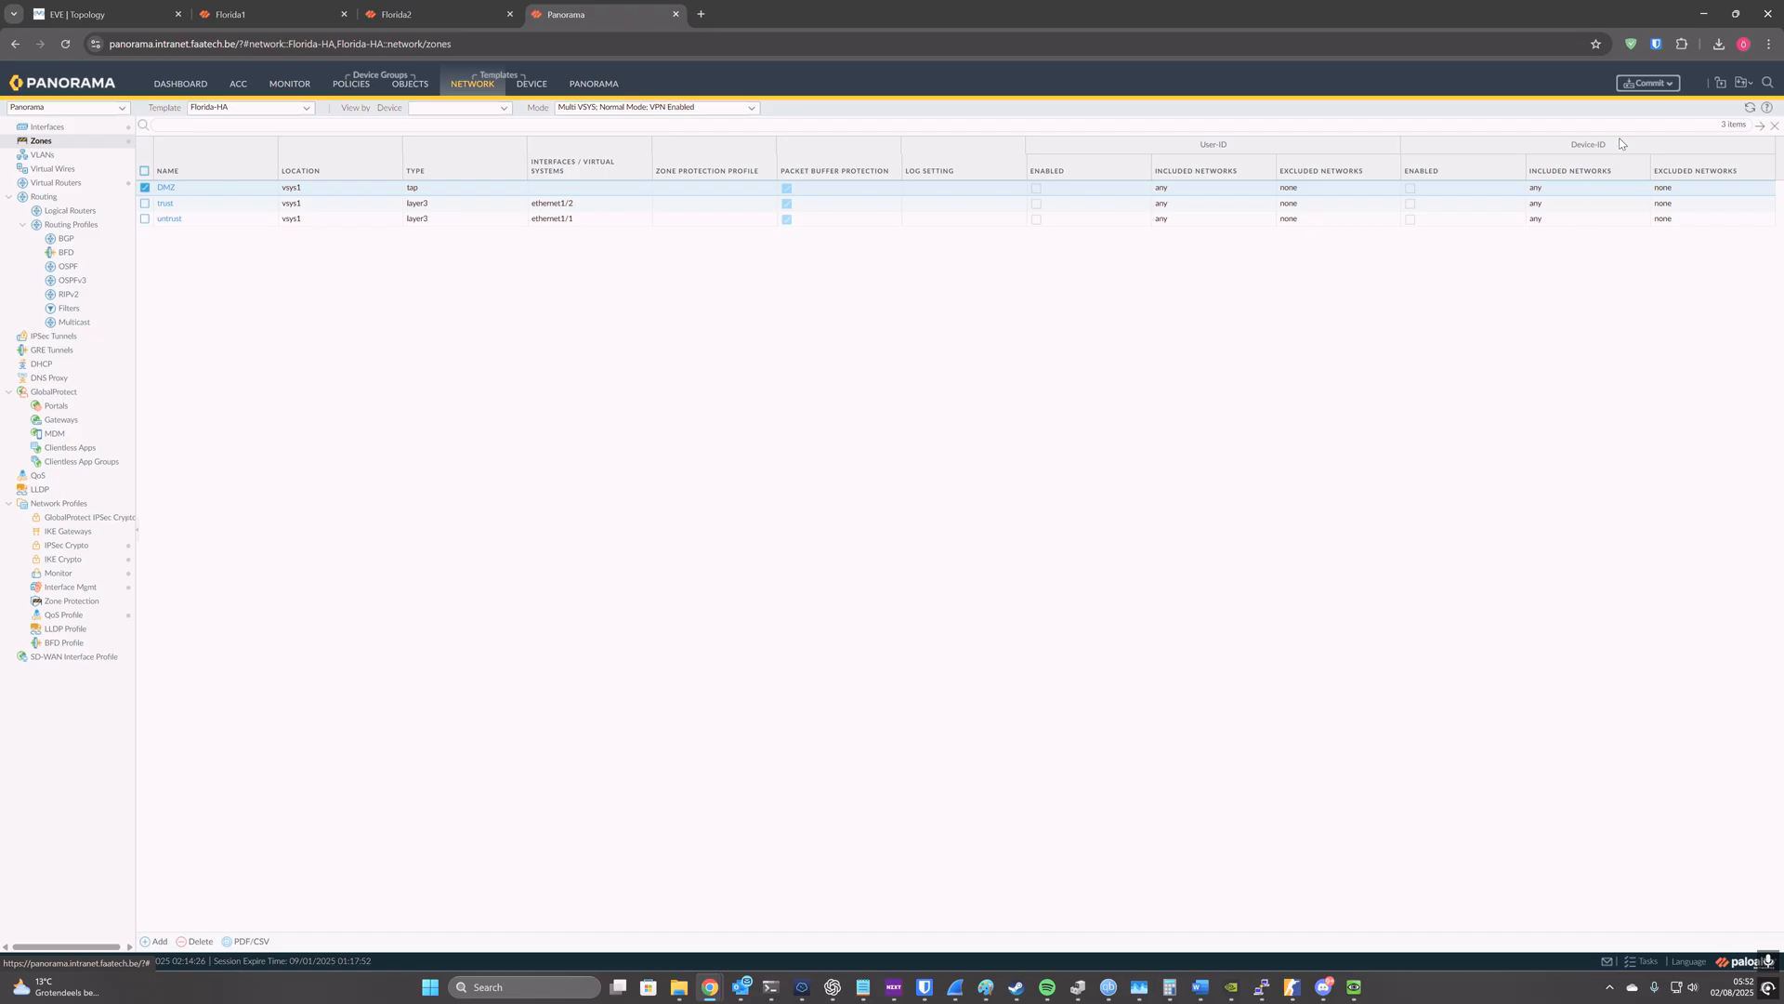
Step: Open the commit options for the pending Panorama changes
{"action": "left_click", "coordinate": [1669, 85]}
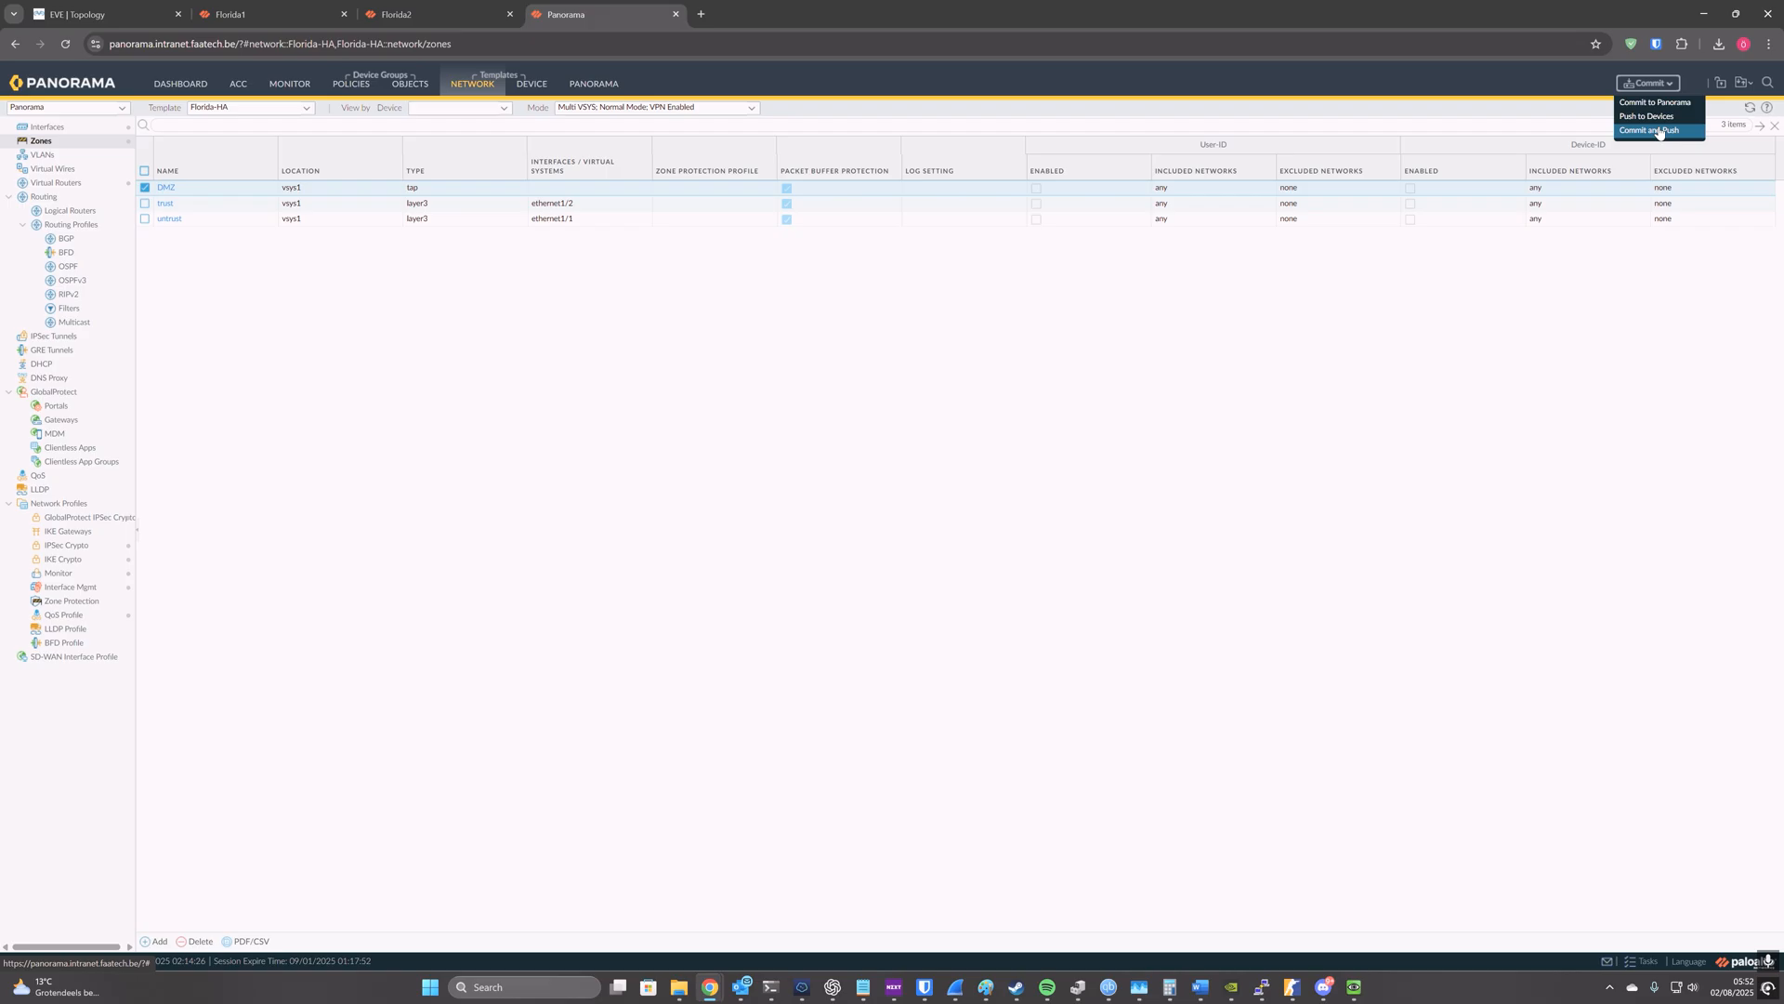
Step: Commit and push the pending Florida-HA device group and template changes to Florida1 and Florida2, checking the push scope first
{"action": "left_click", "coordinate": [1659, 131]}
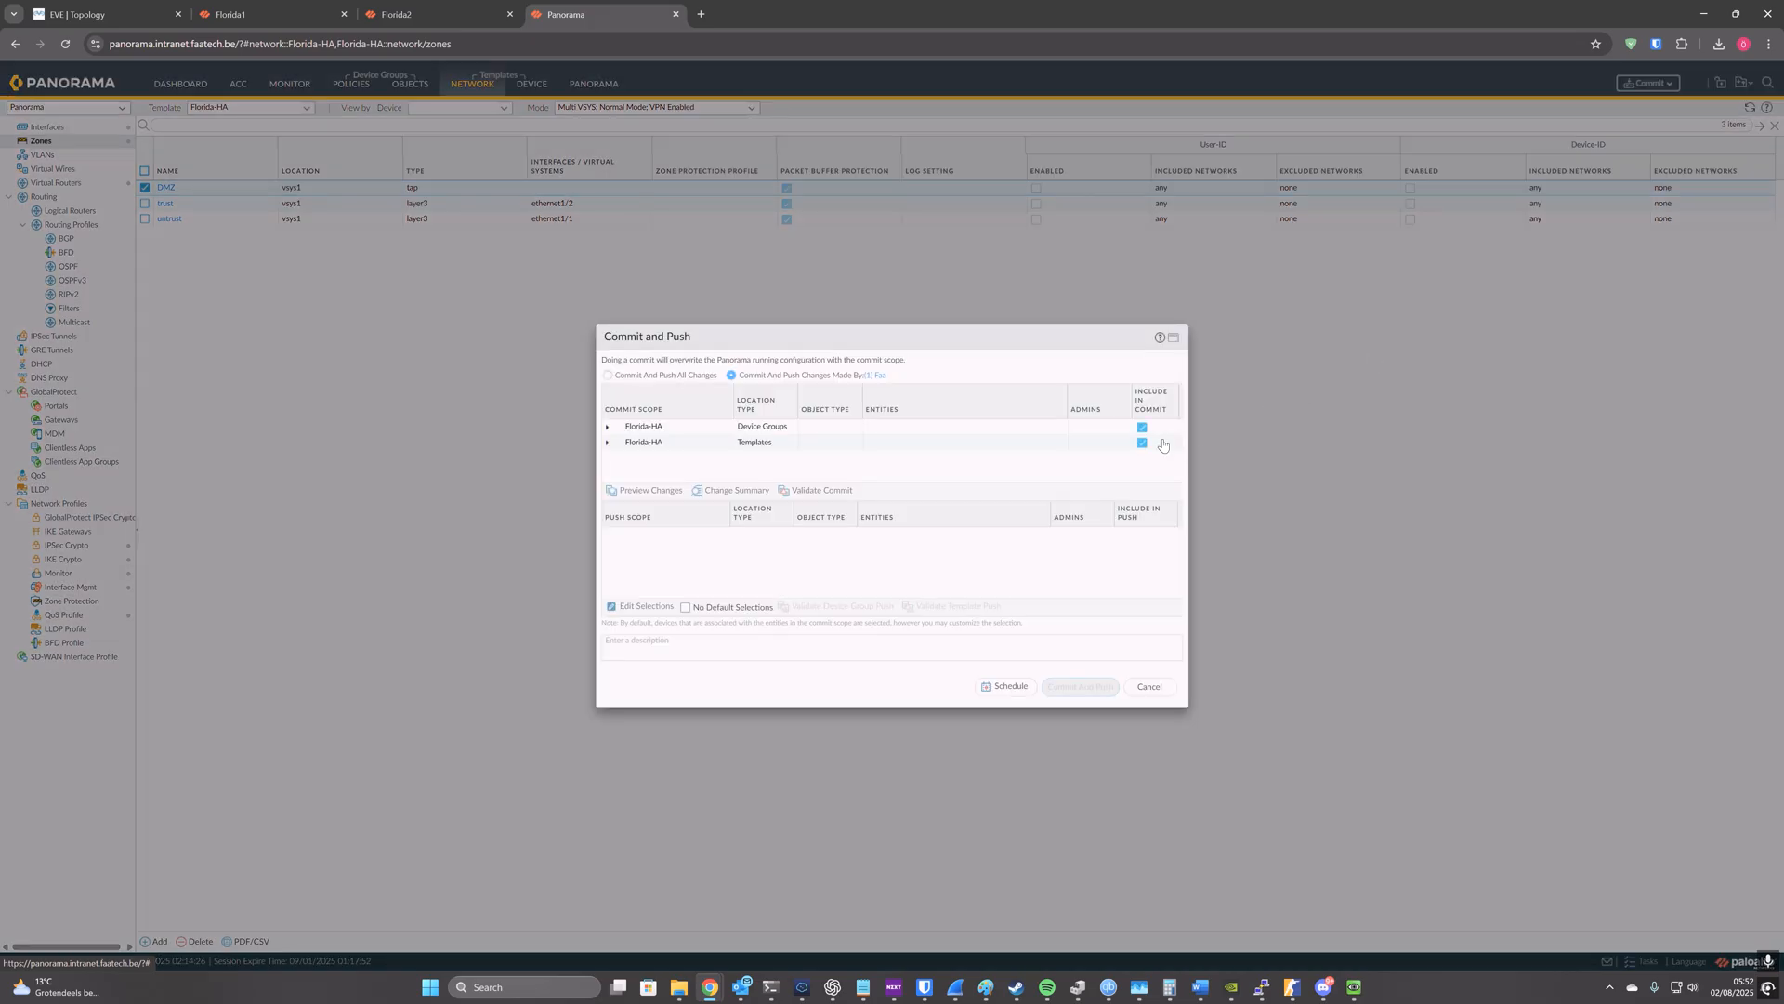
{"action": "left_click", "coordinate": [651, 607]}
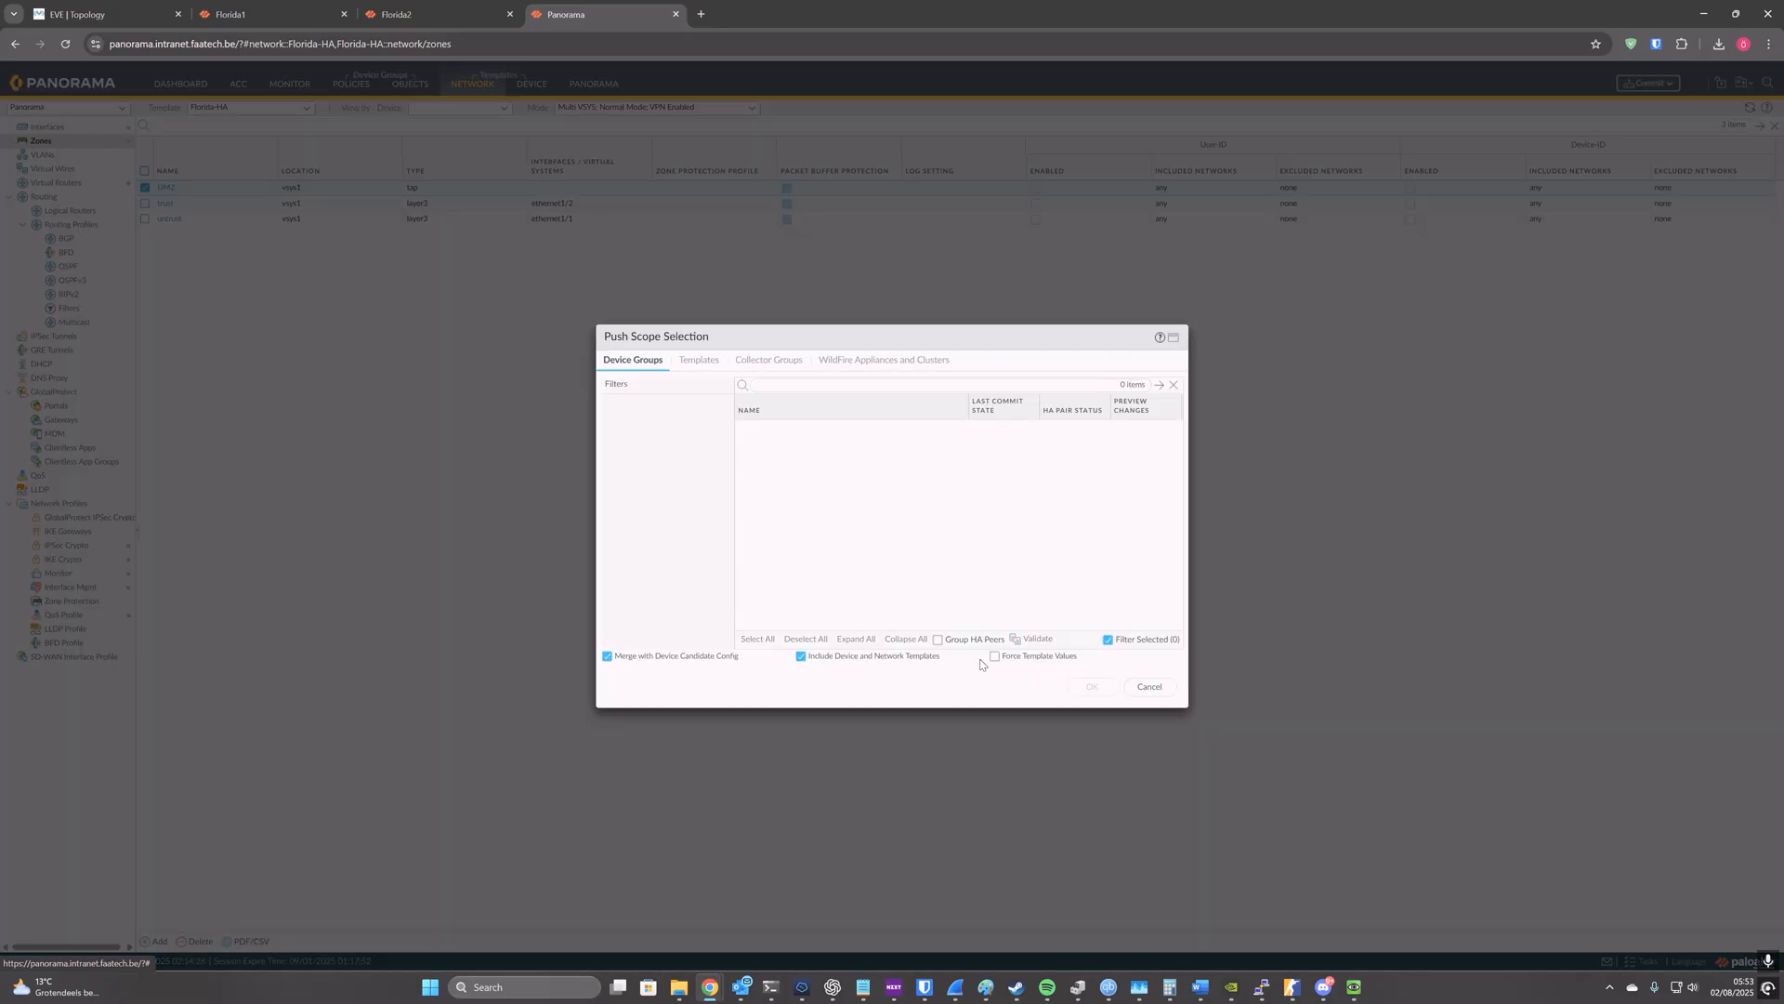
{"action": "left_click", "coordinate": [1153, 688]}
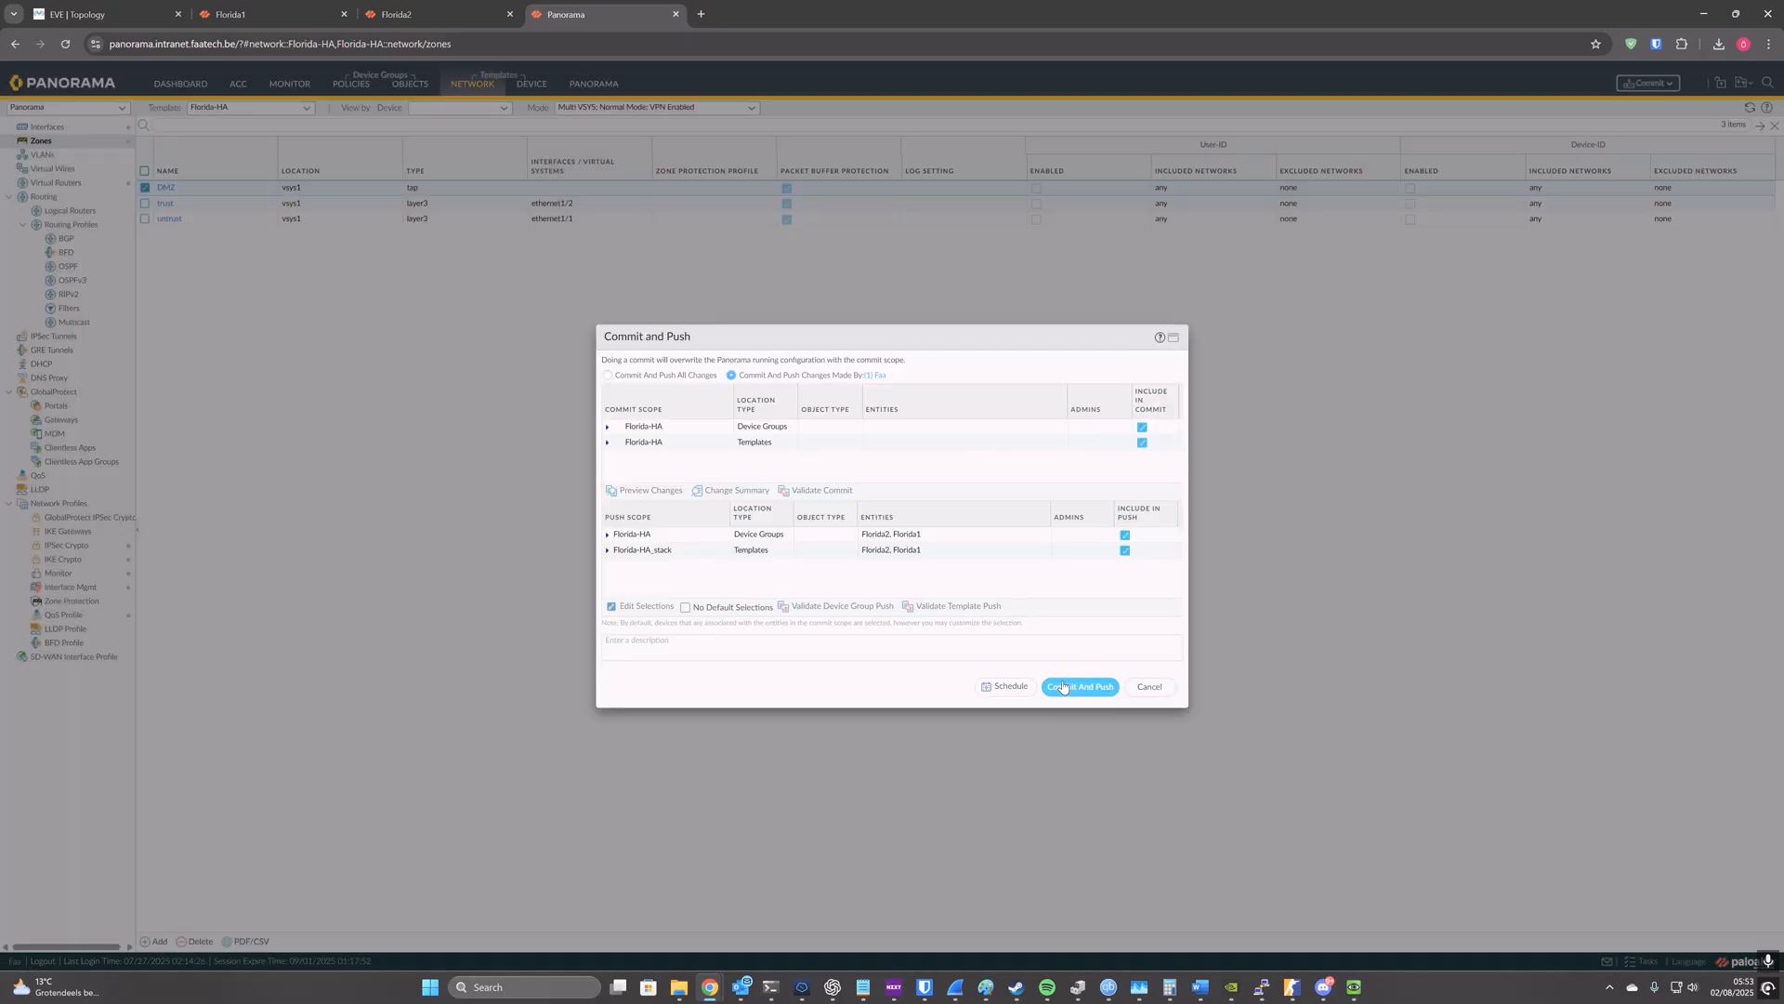
{"action": "left_click", "coordinate": [1079, 689]}
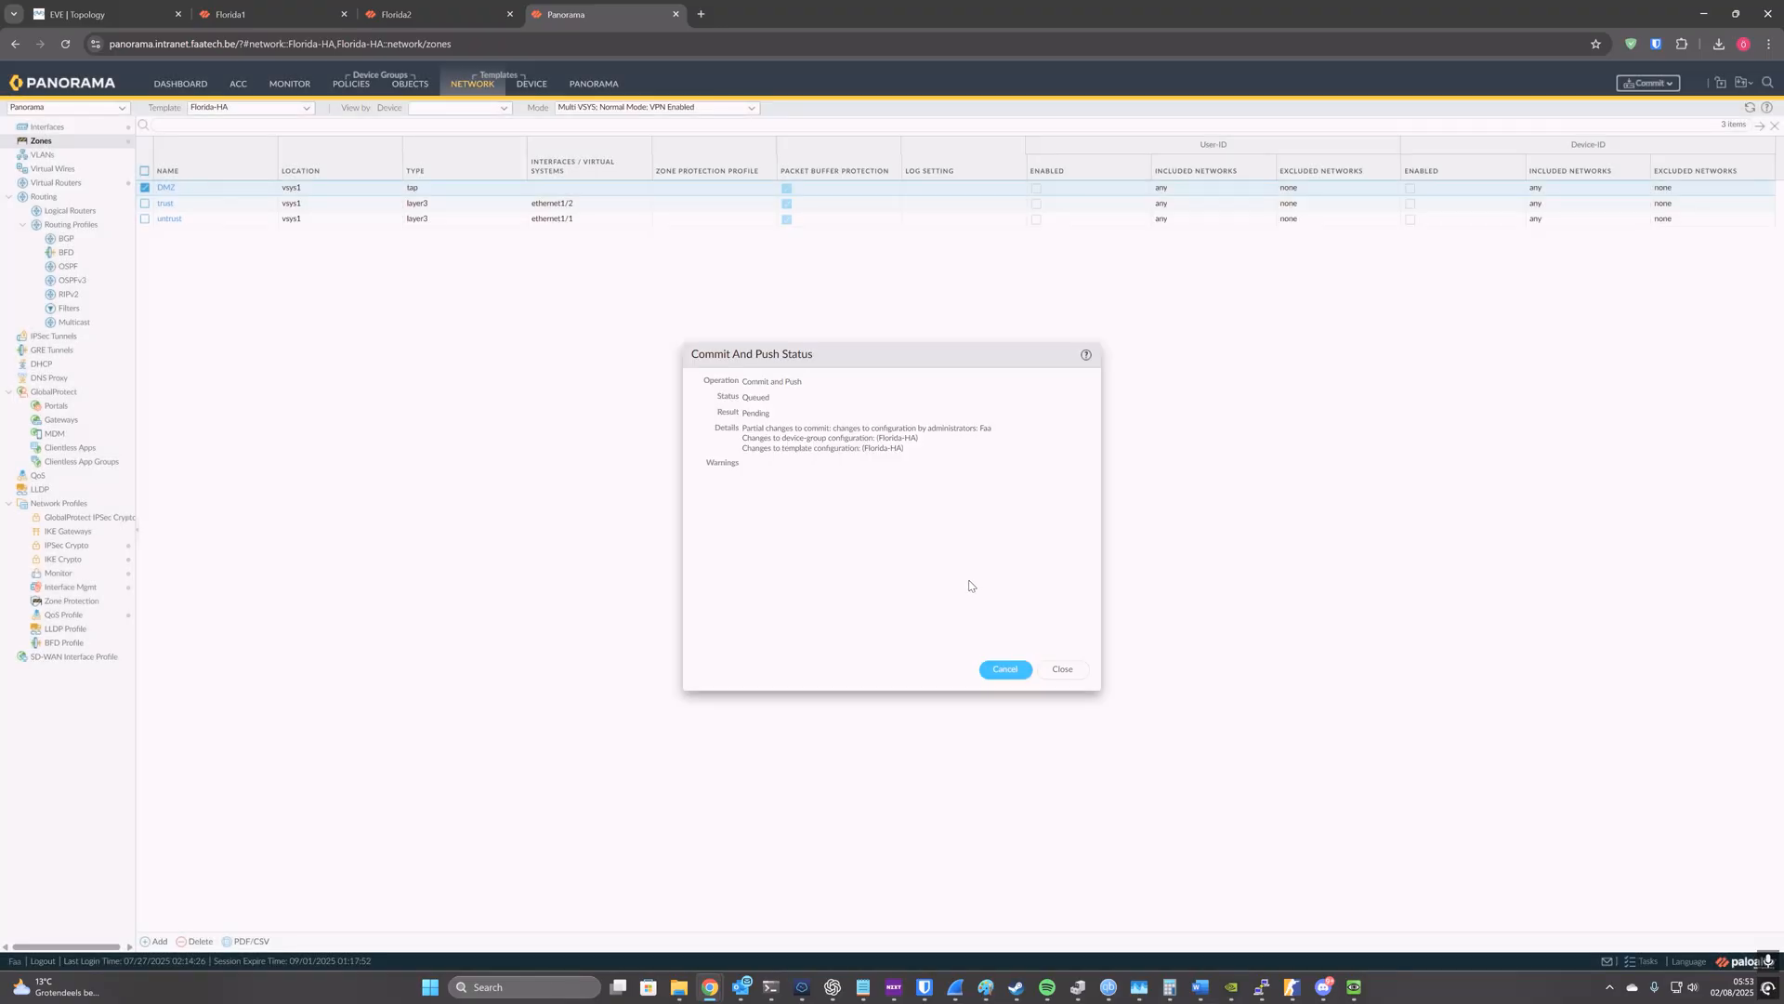
{"action": "left_click", "coordinate": [1062, 669]}
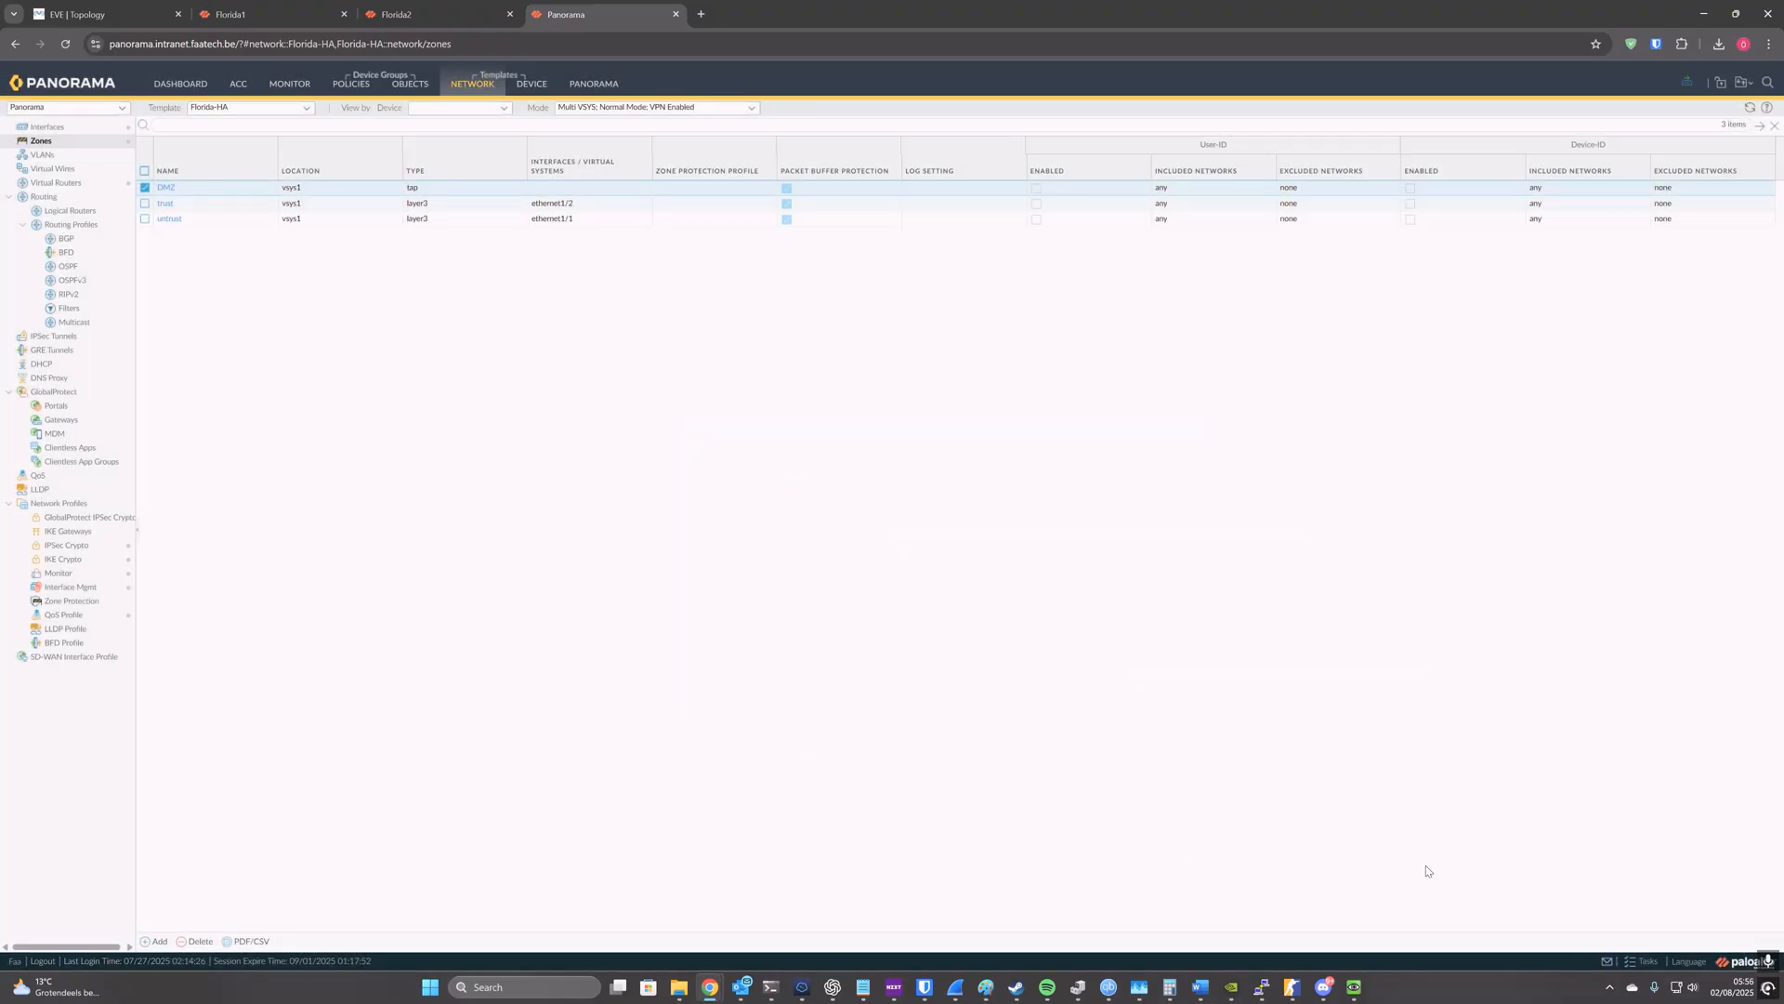
Step: Check the commit and push jobs in the task list, and review the Florida pair's sync state in the managed devices summary
{"action": "left_click", "coordinate": [1640, 961]}
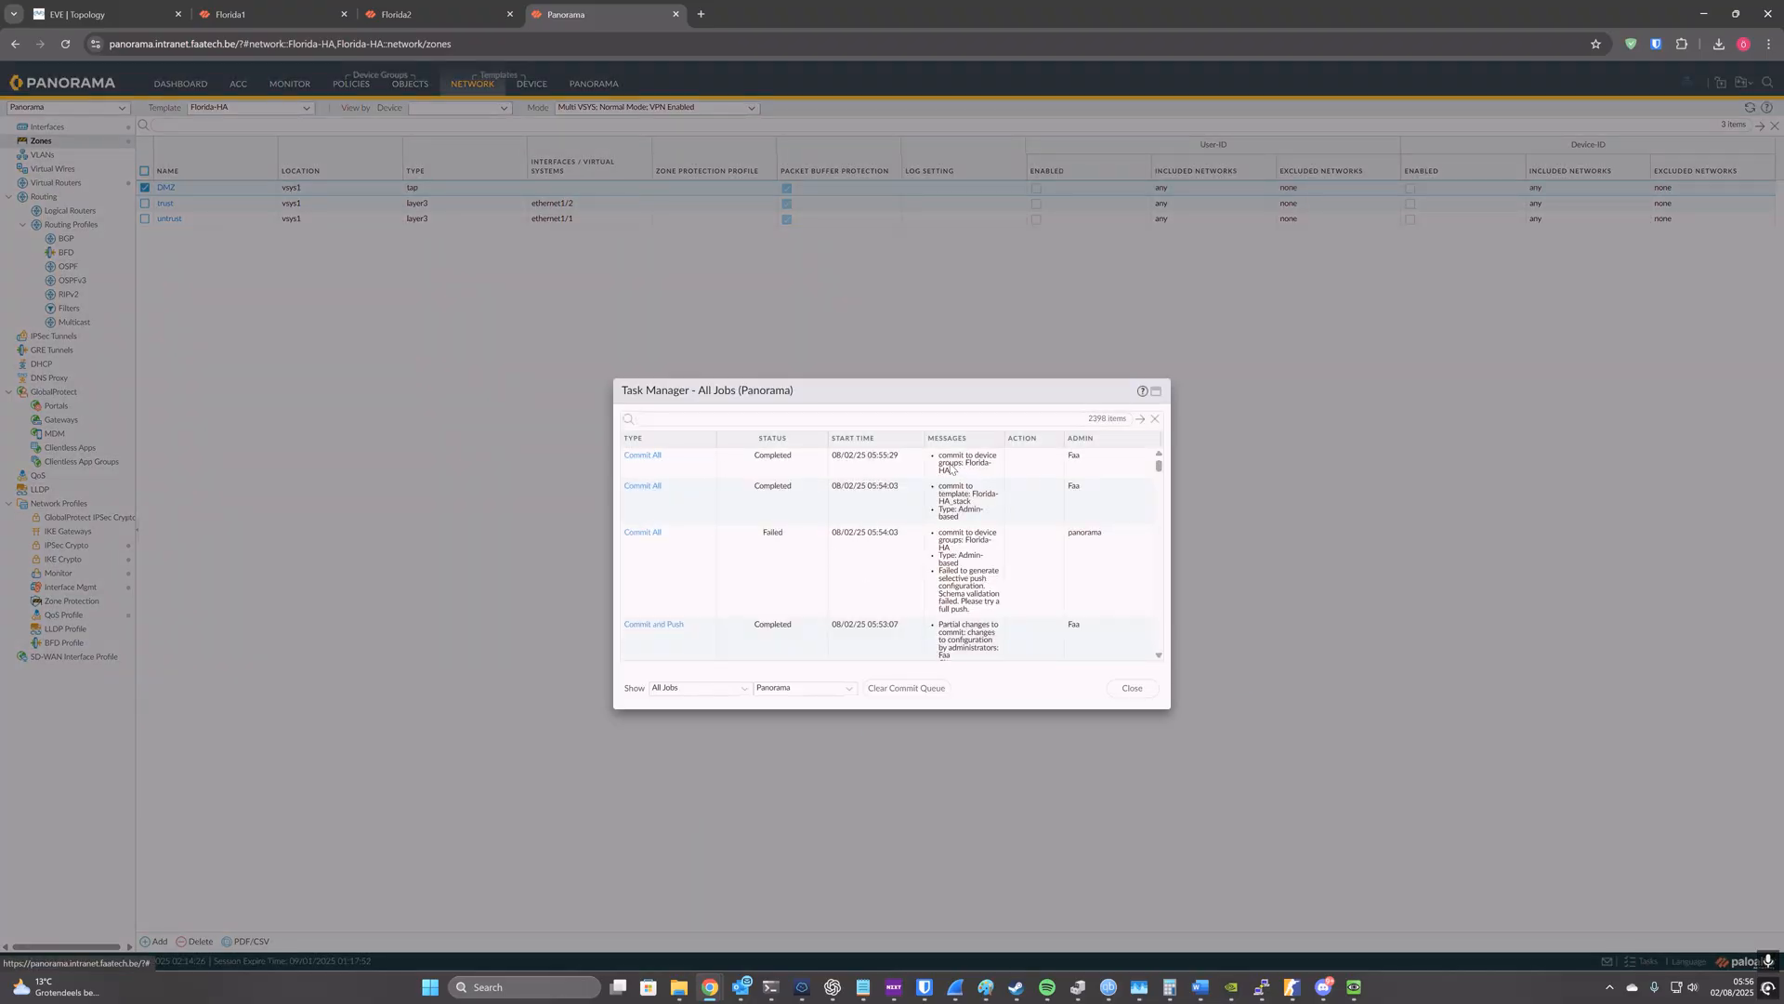
{"action": "left_click", "coordinate": [1131, 687]}
{"action": "left_click", "coordinate": [571, 86]}
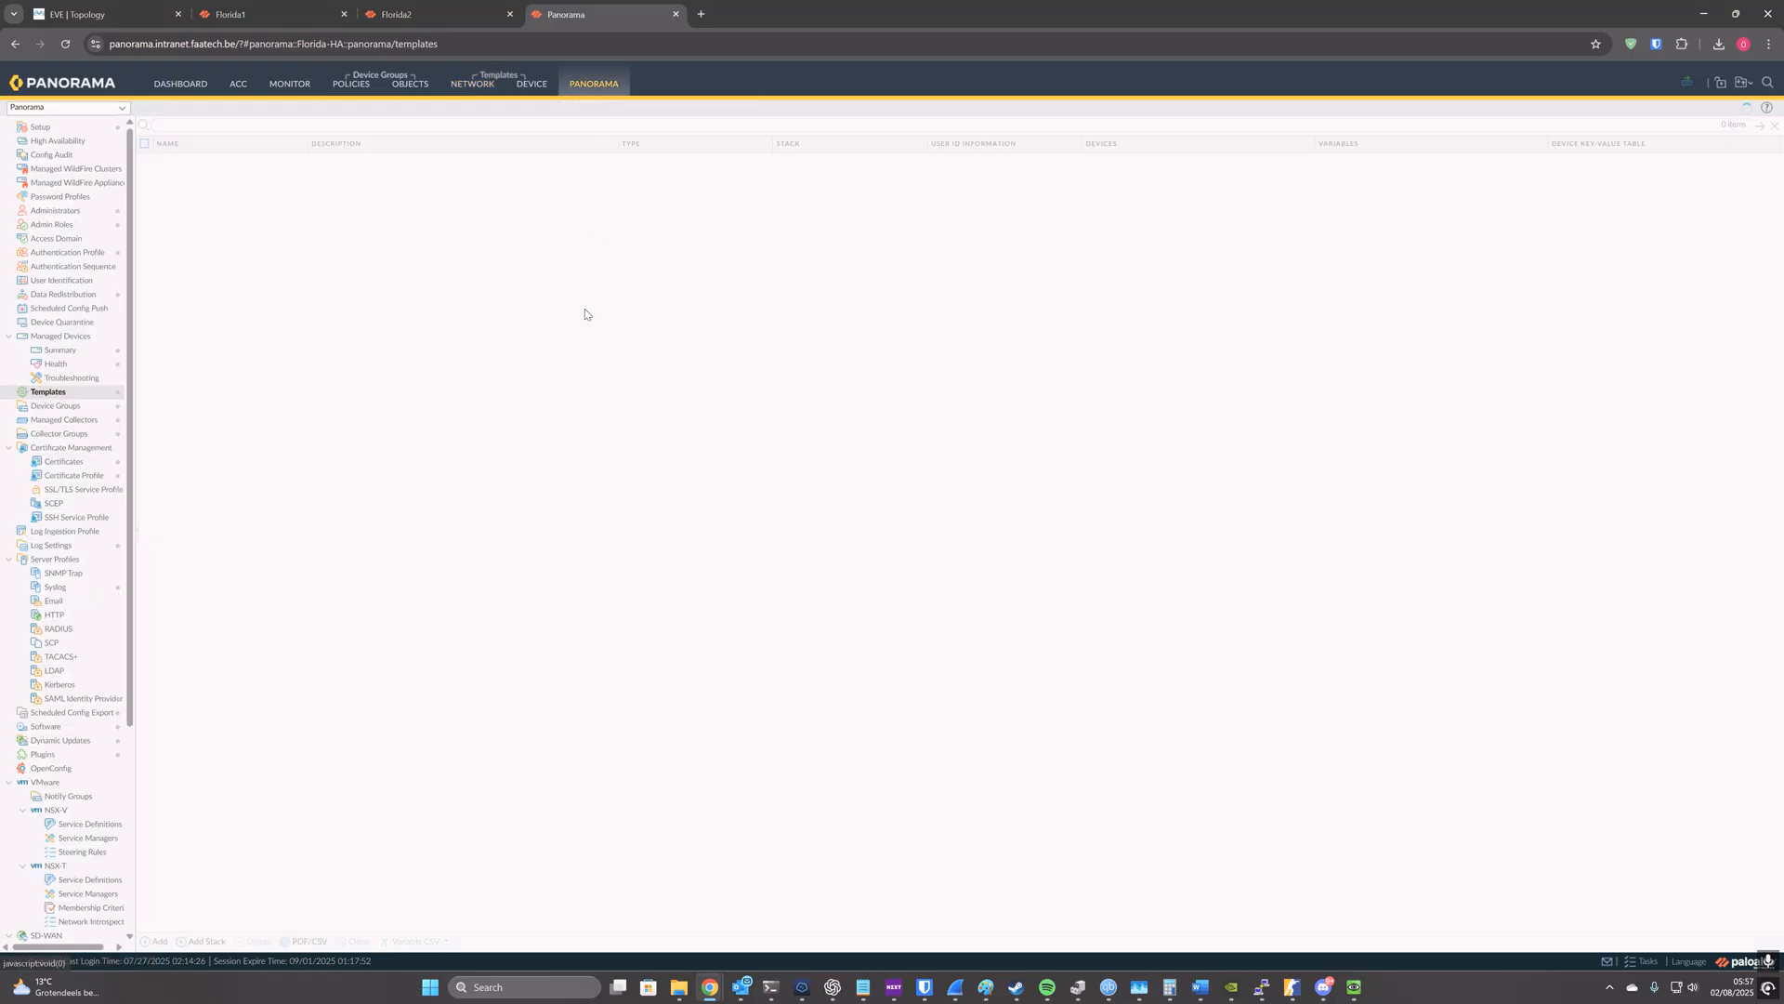
{"action": "left_click", "coordinate": [93, 350]}
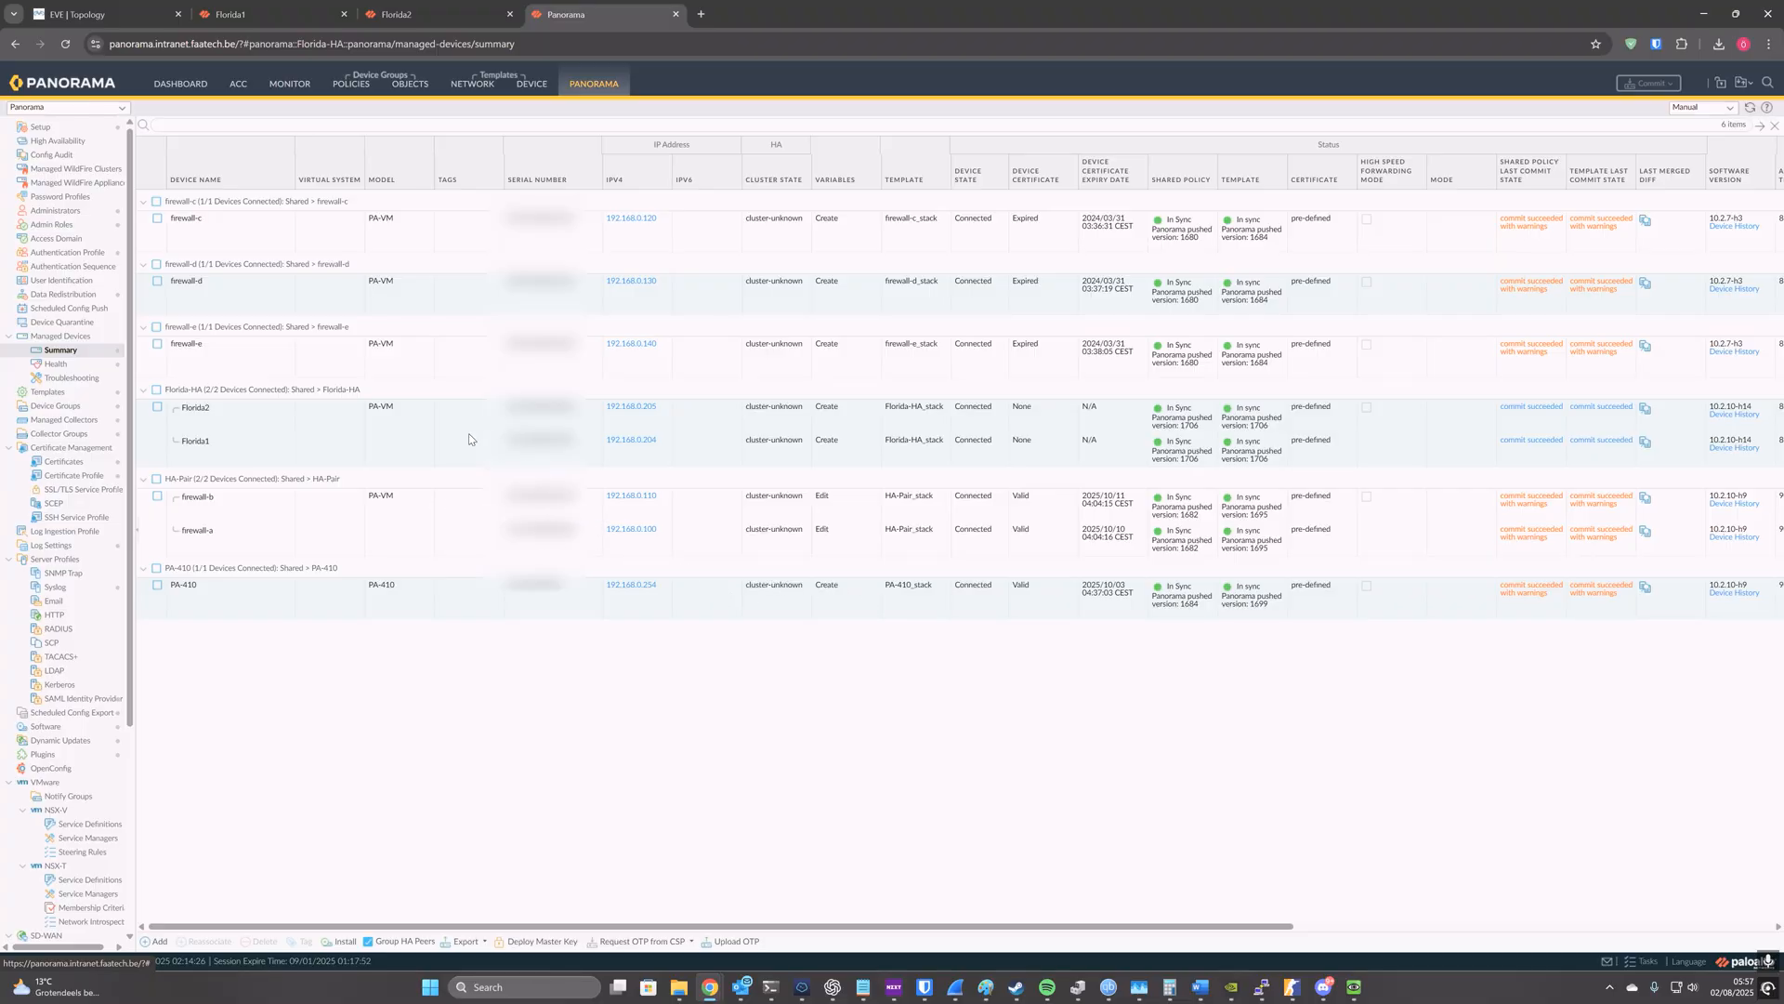
{"action": "left_click", "coordinate": [275, 405]}
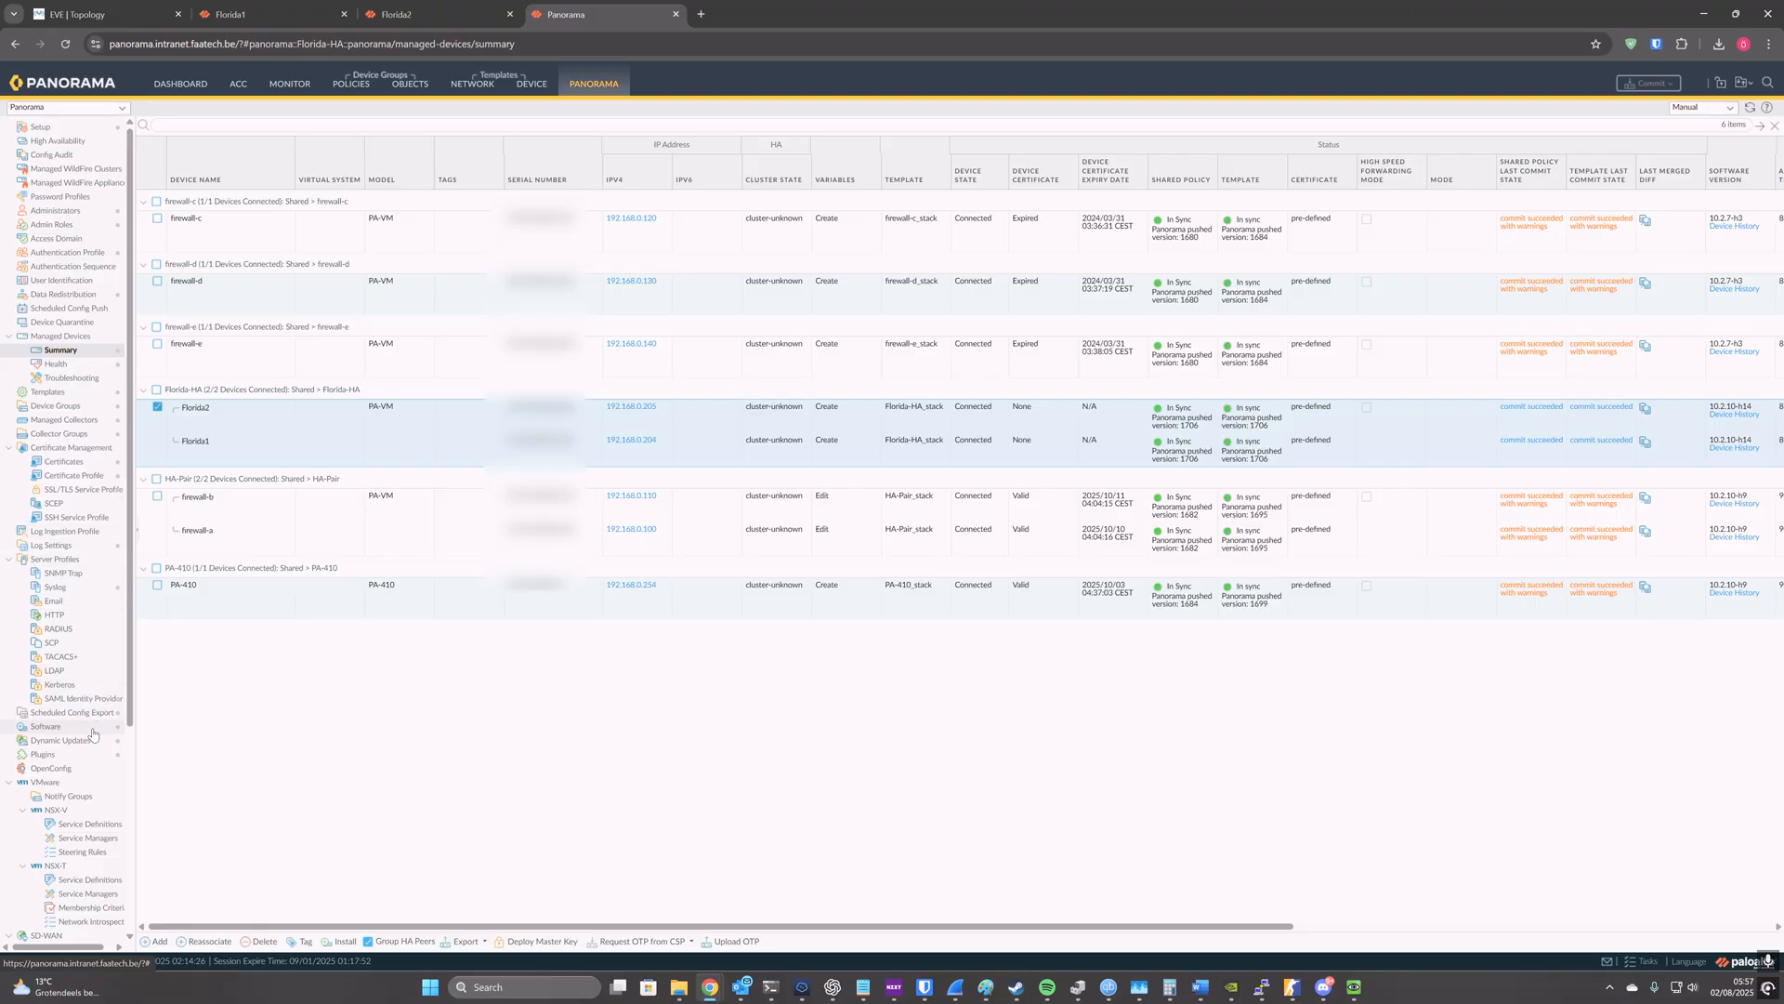
Step: Examine the Panorama managed collector's general, disk and communication settings without changing them
{"action": "left_click", "coordinate": [82, 423]}
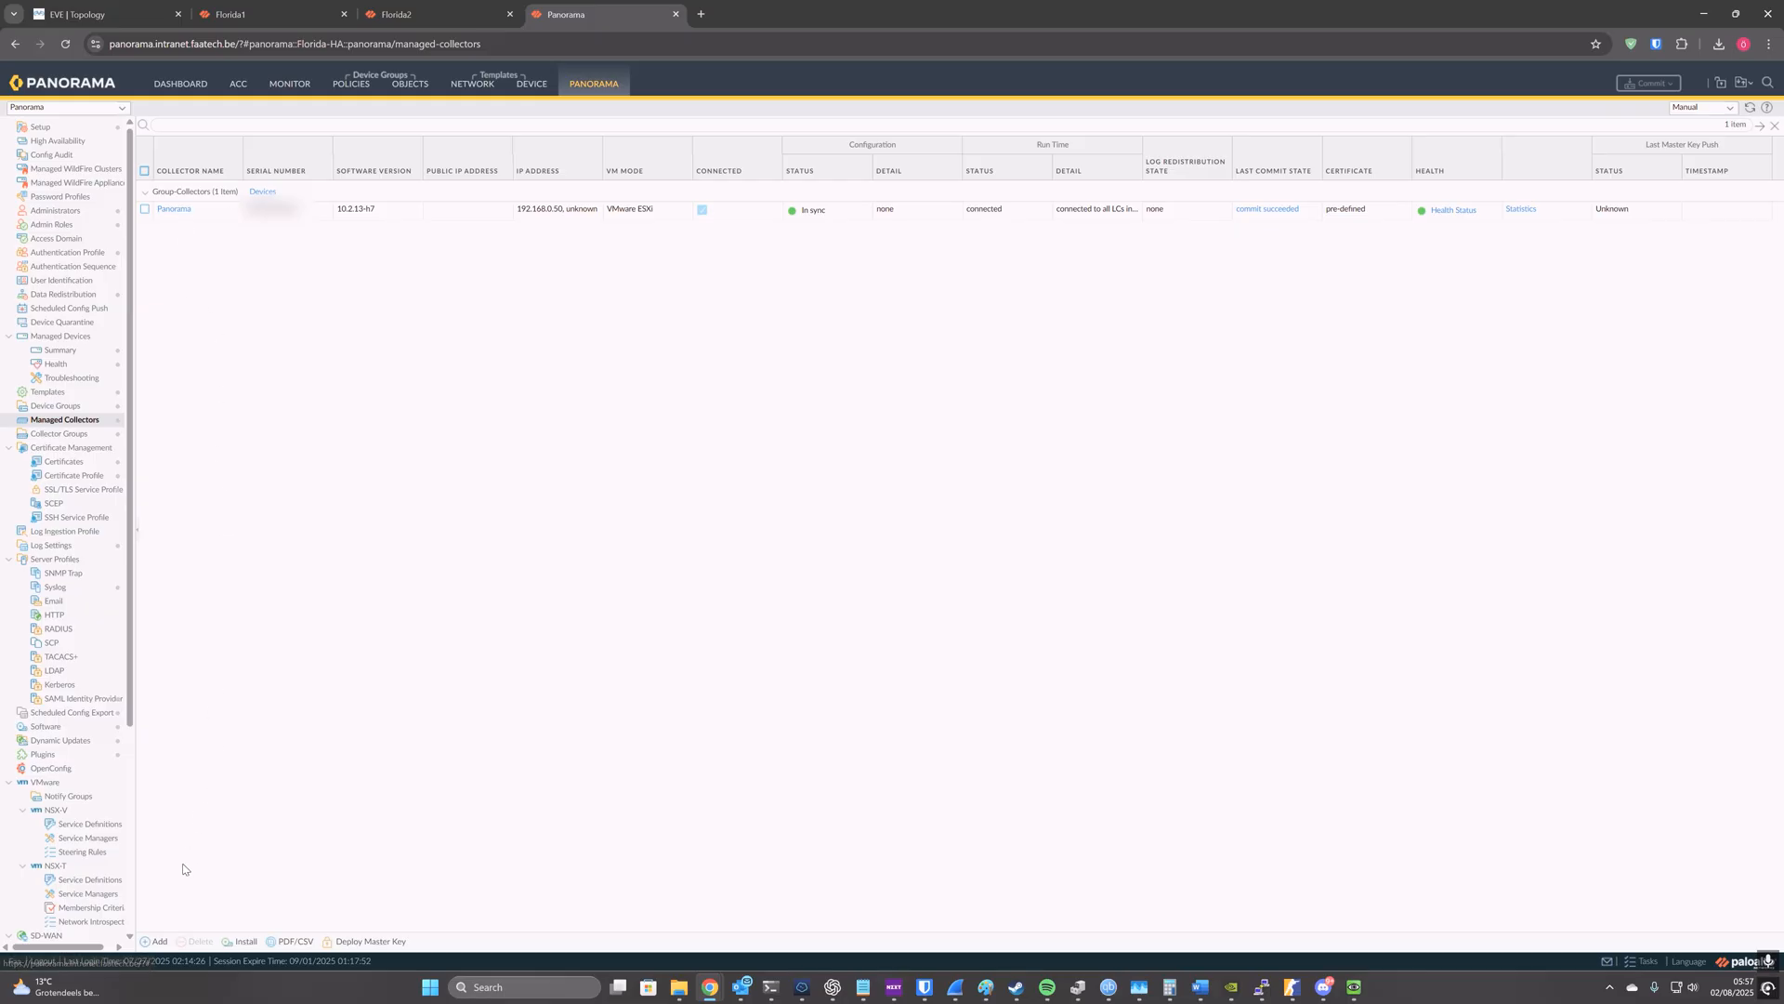
{"action": "left_click", "coordinate": [155, 942]}
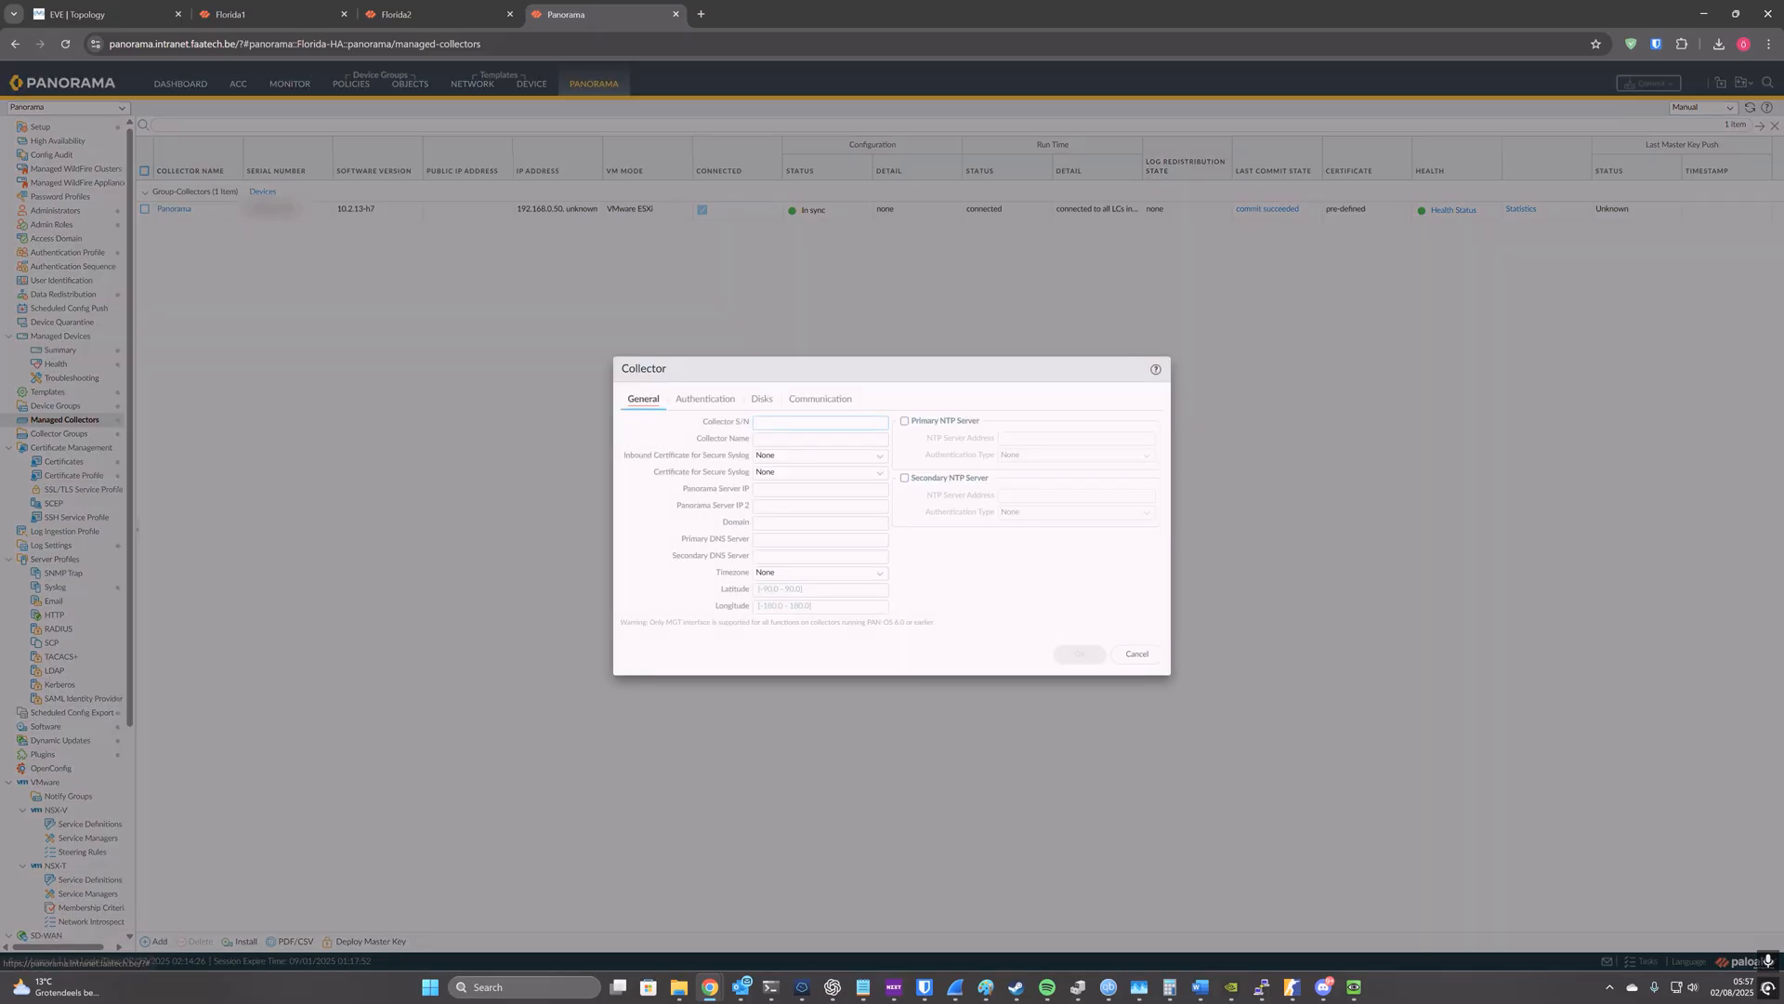
{"action": "left_click", "coordinate": [1137, 653]}
{"action": "left_click", "coordinate": [173, 209]}
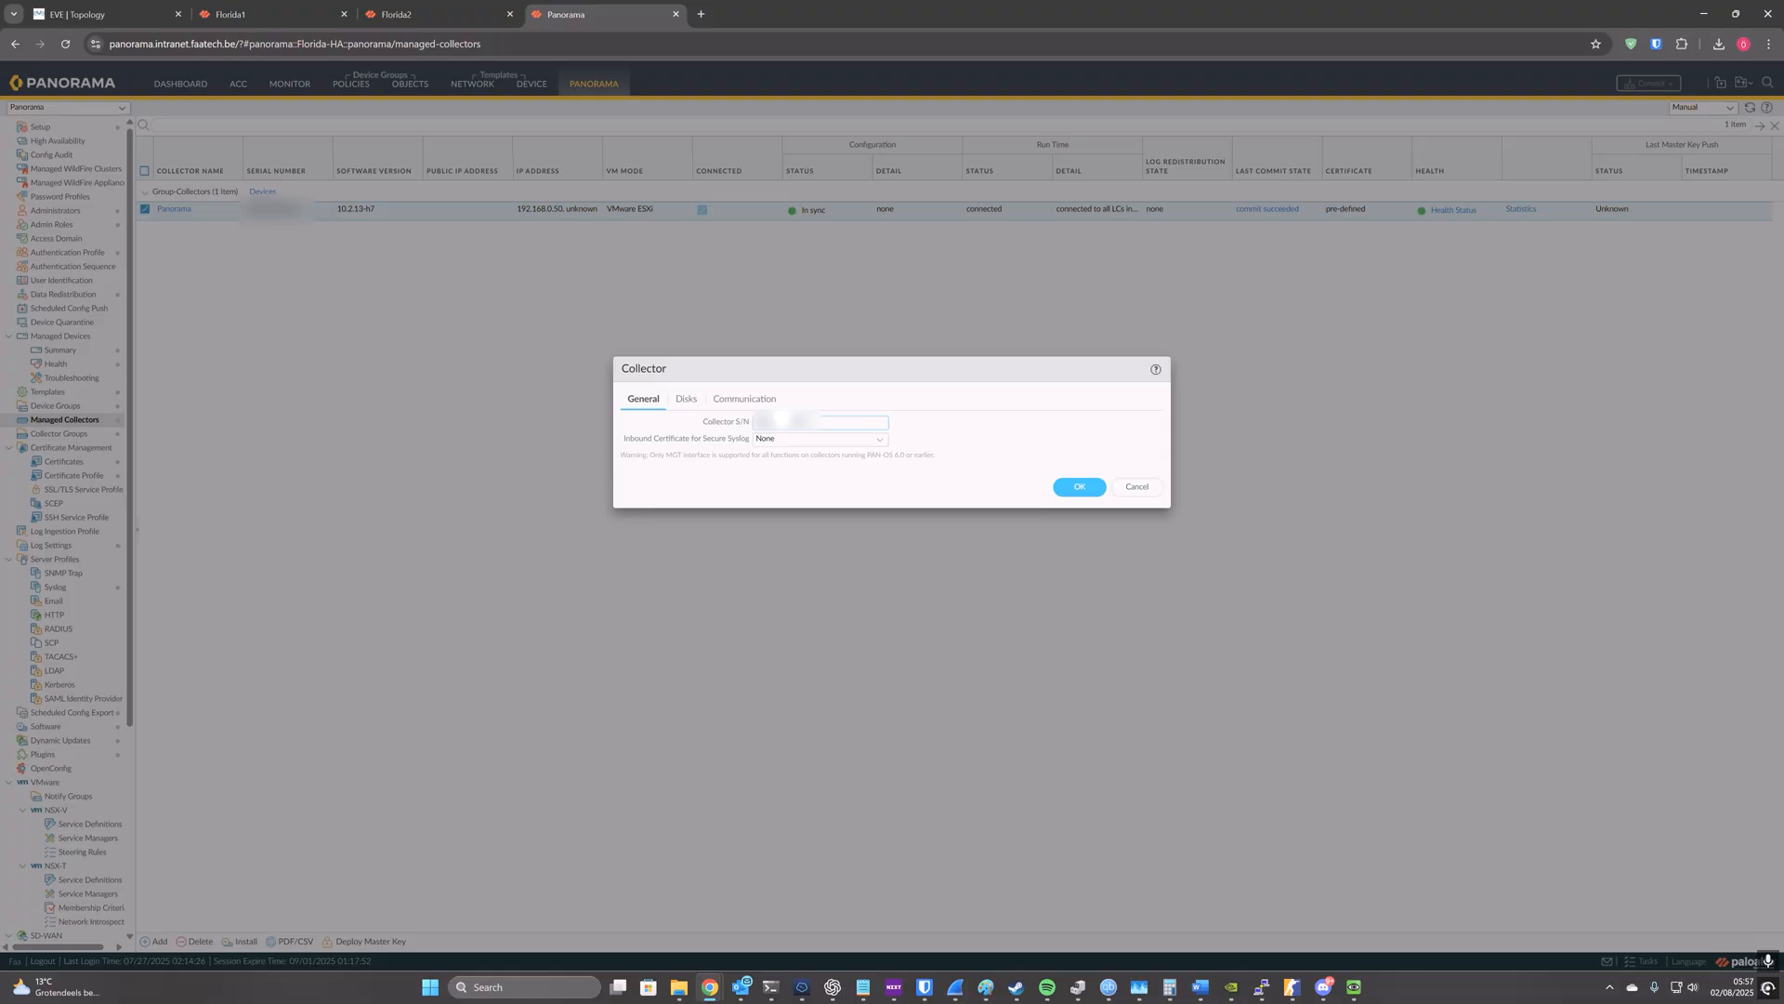
{"action": "left_click", "coordinate": [686, 398]}
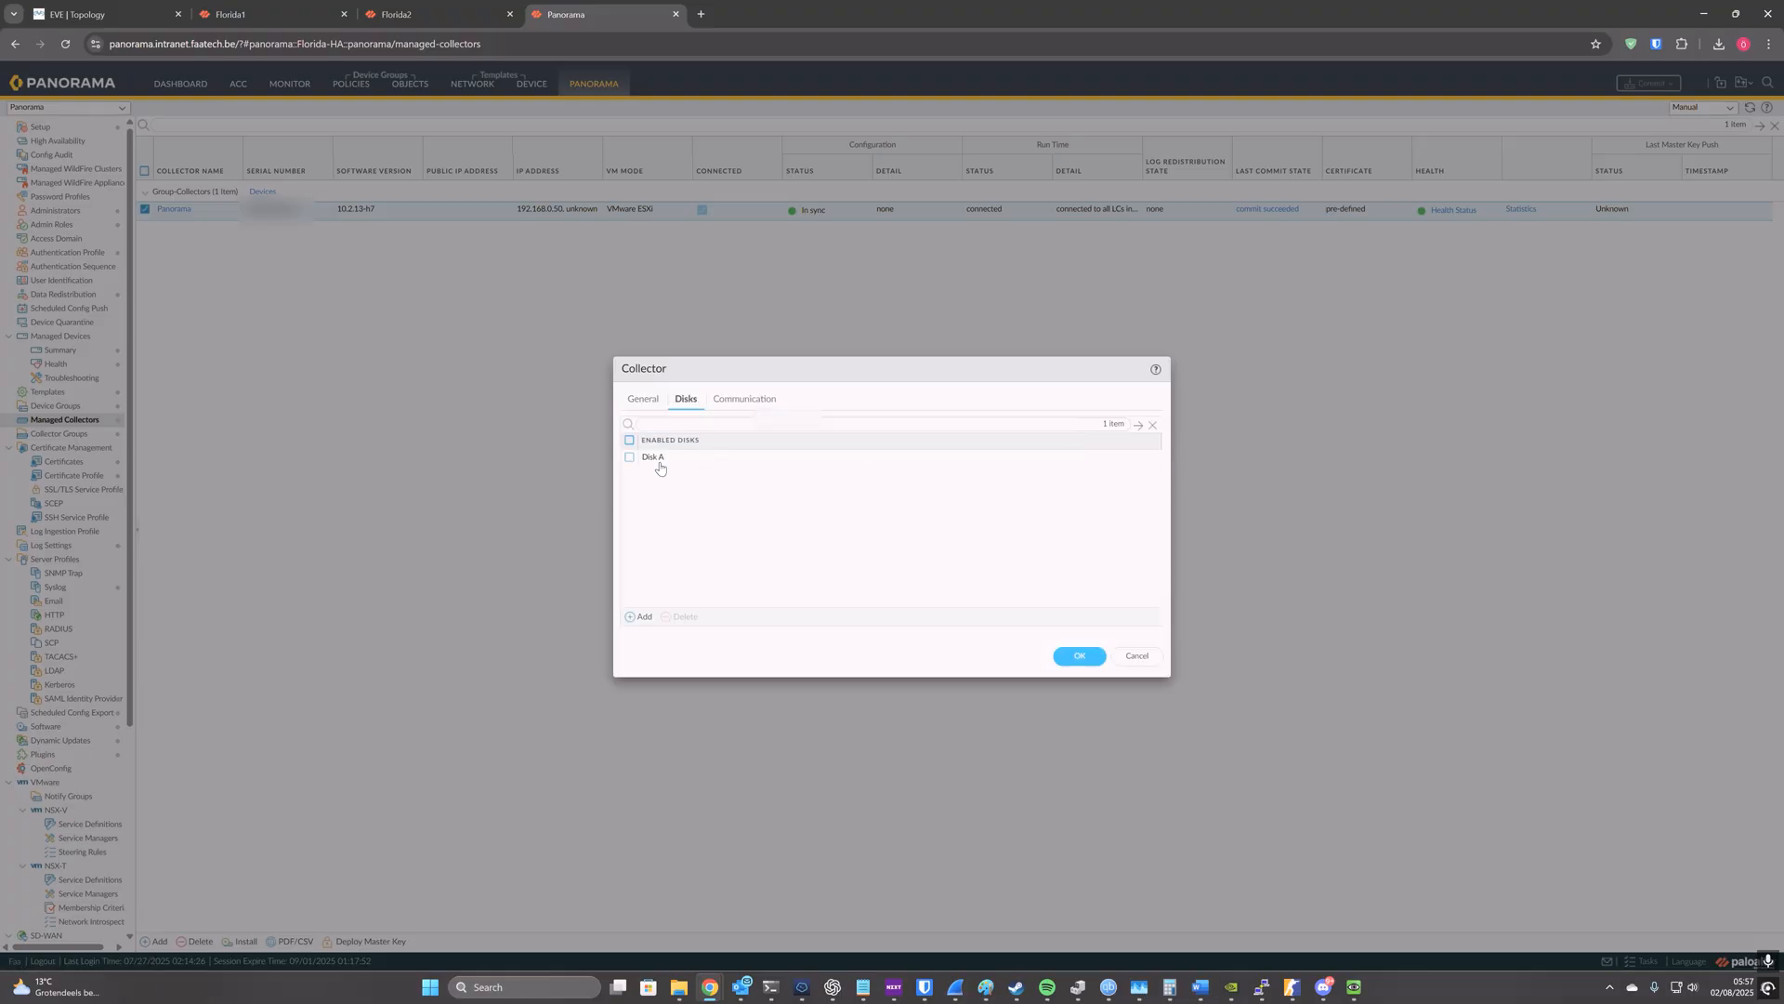
{"action": "left_click", "coordinate": [733, 400]}
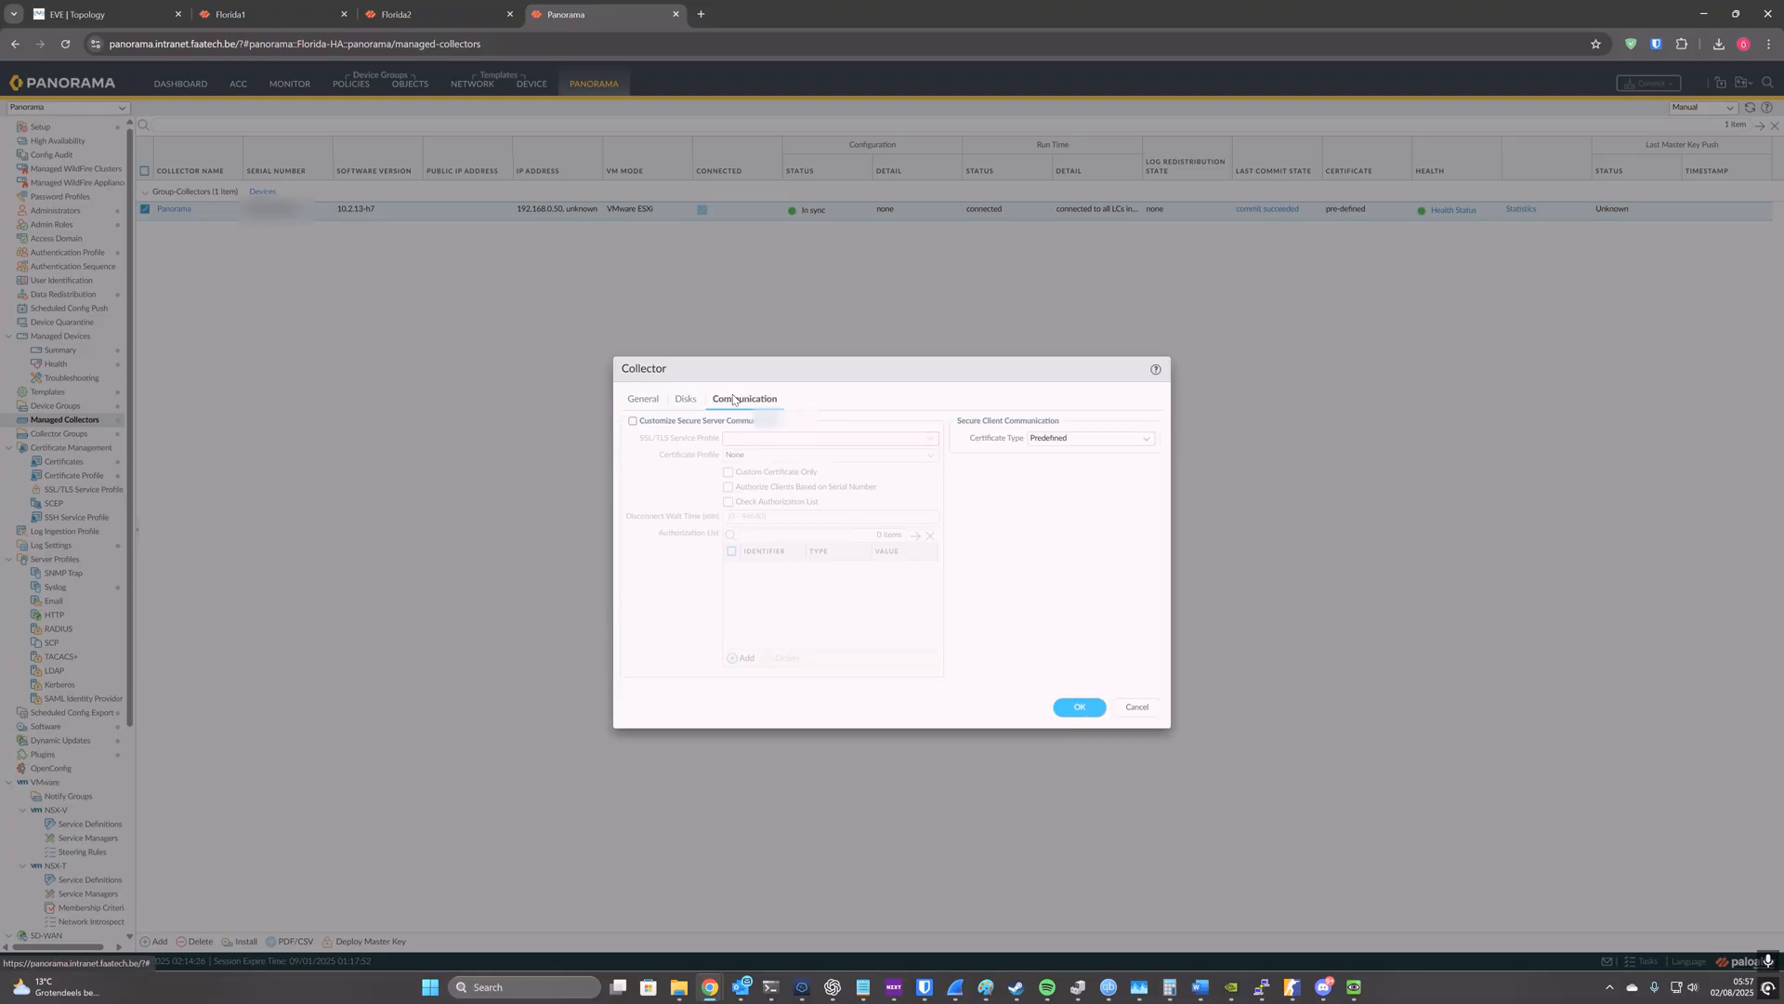
{"action": "left_click", "coordinate": [679, 398]}
{"action": "left_click", "coordinate": [650, 400]}
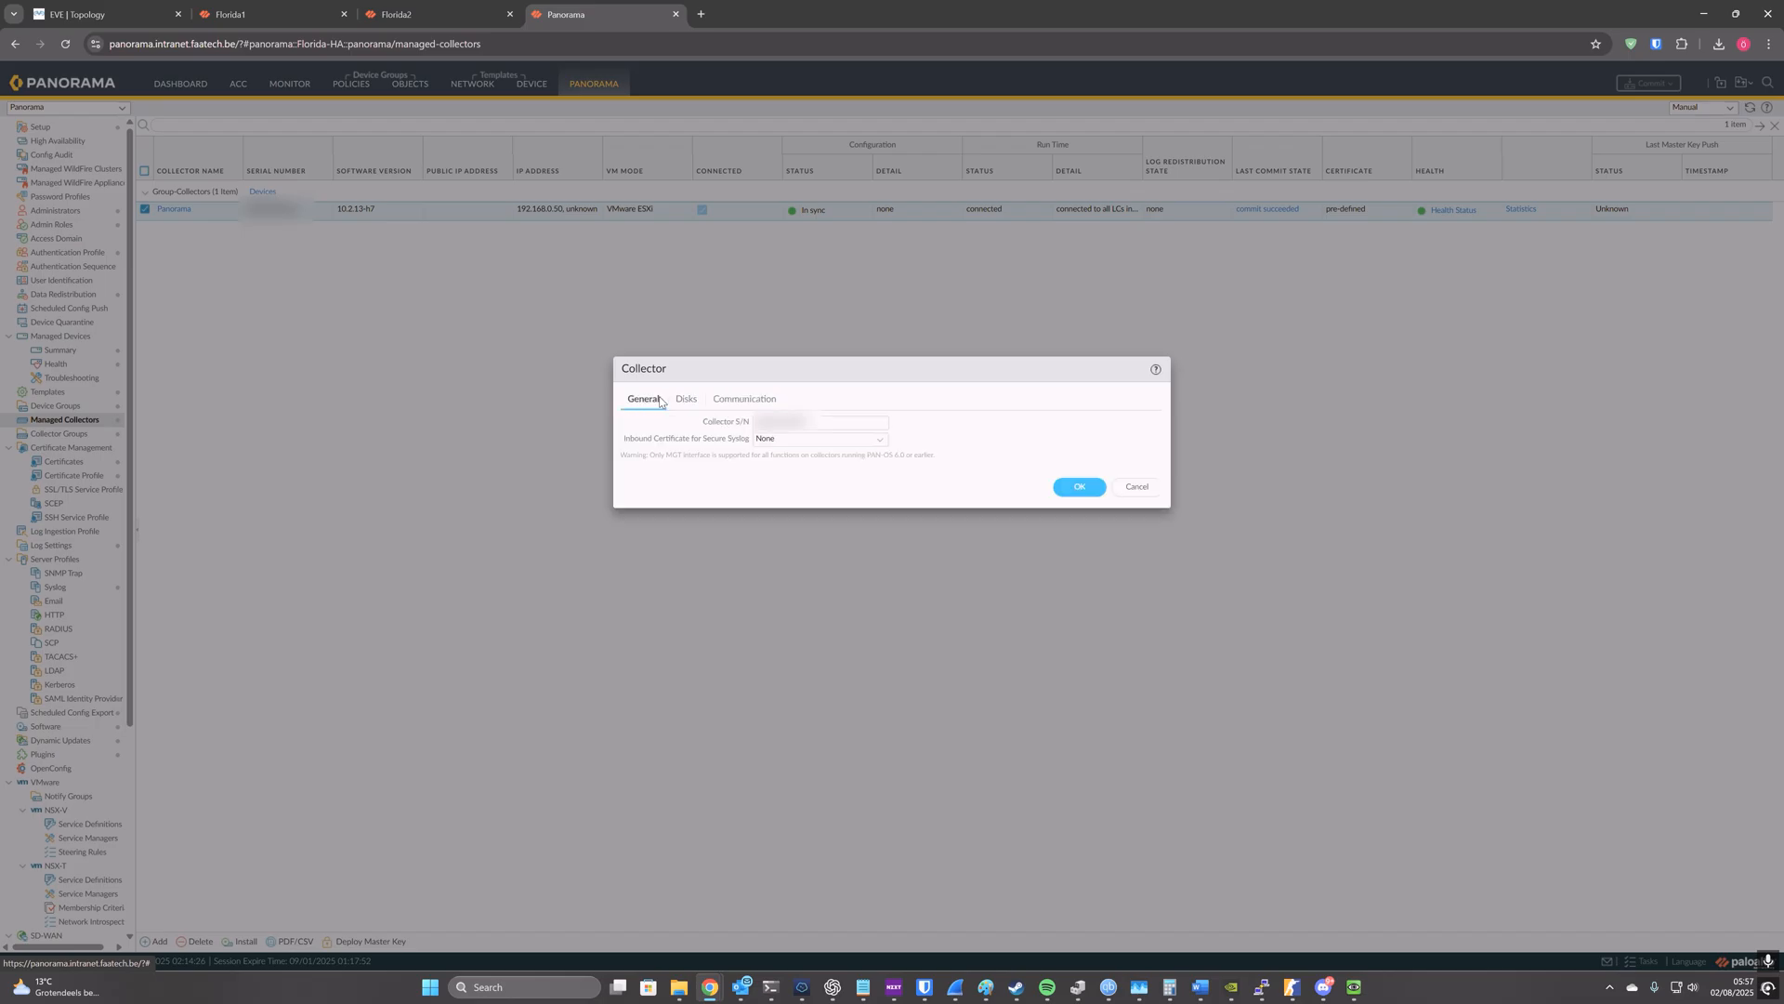
{"action": "left_click", "coordinate": [678, 399]}
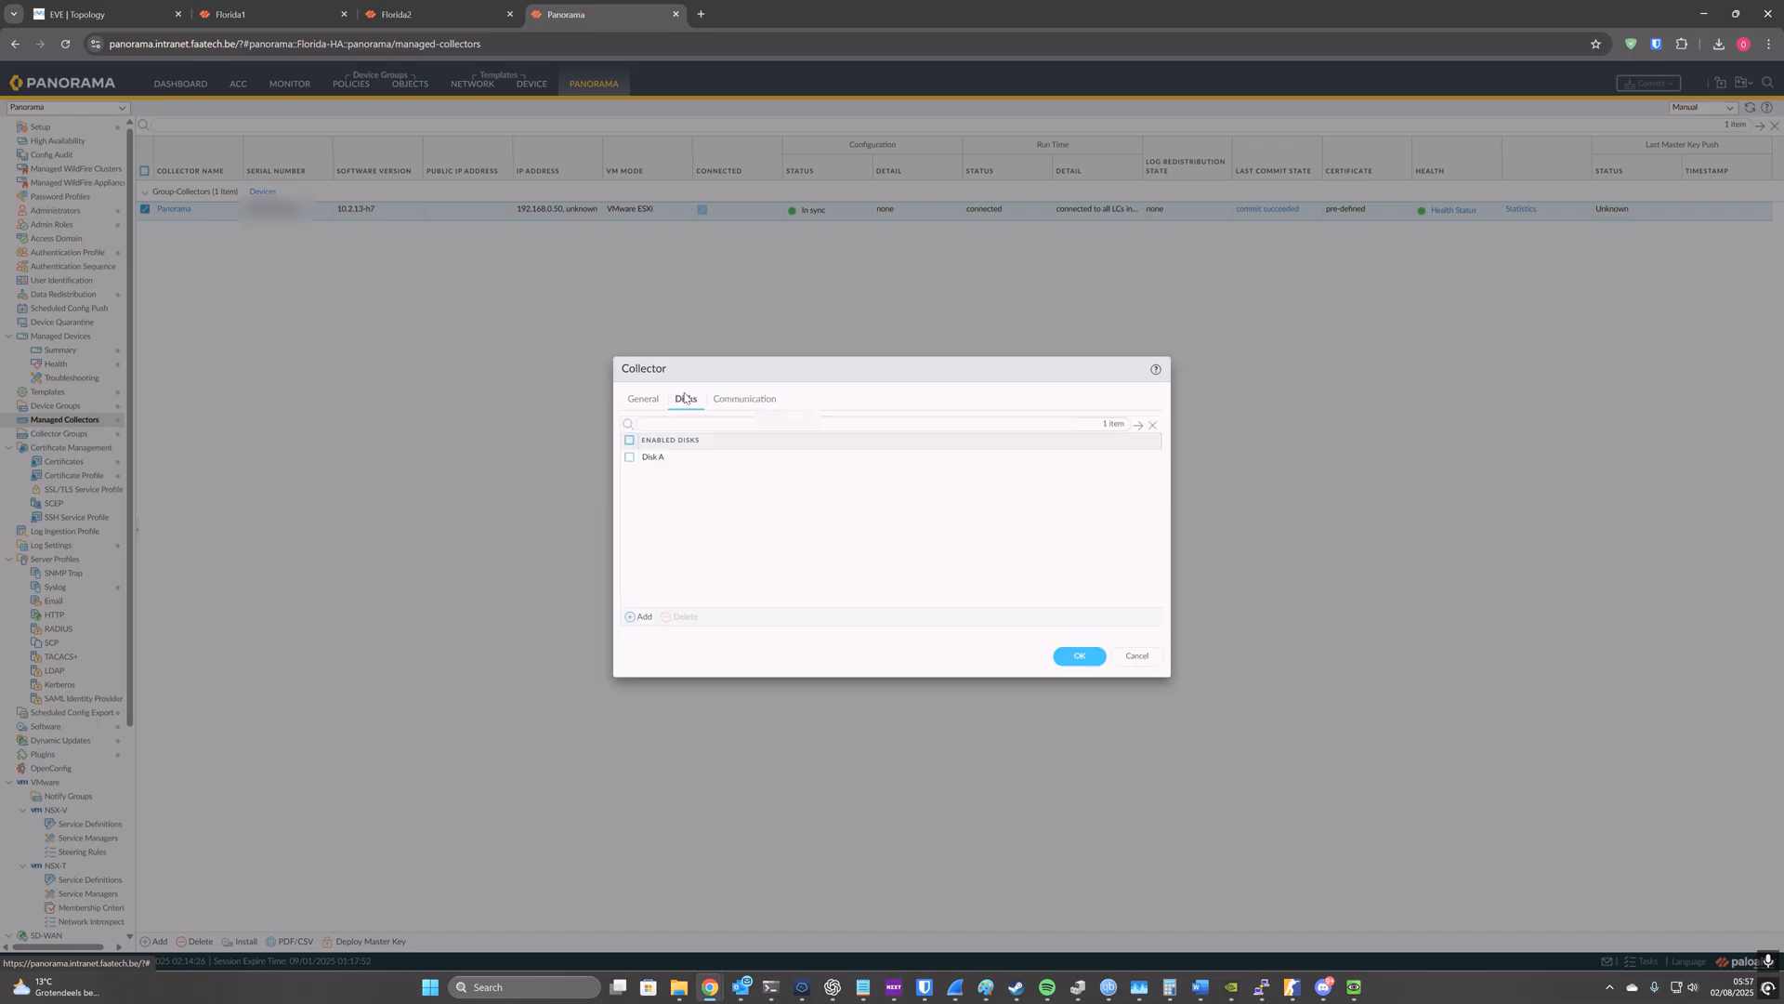
{"action": "left_click", "coordinate": [1139, 656]}
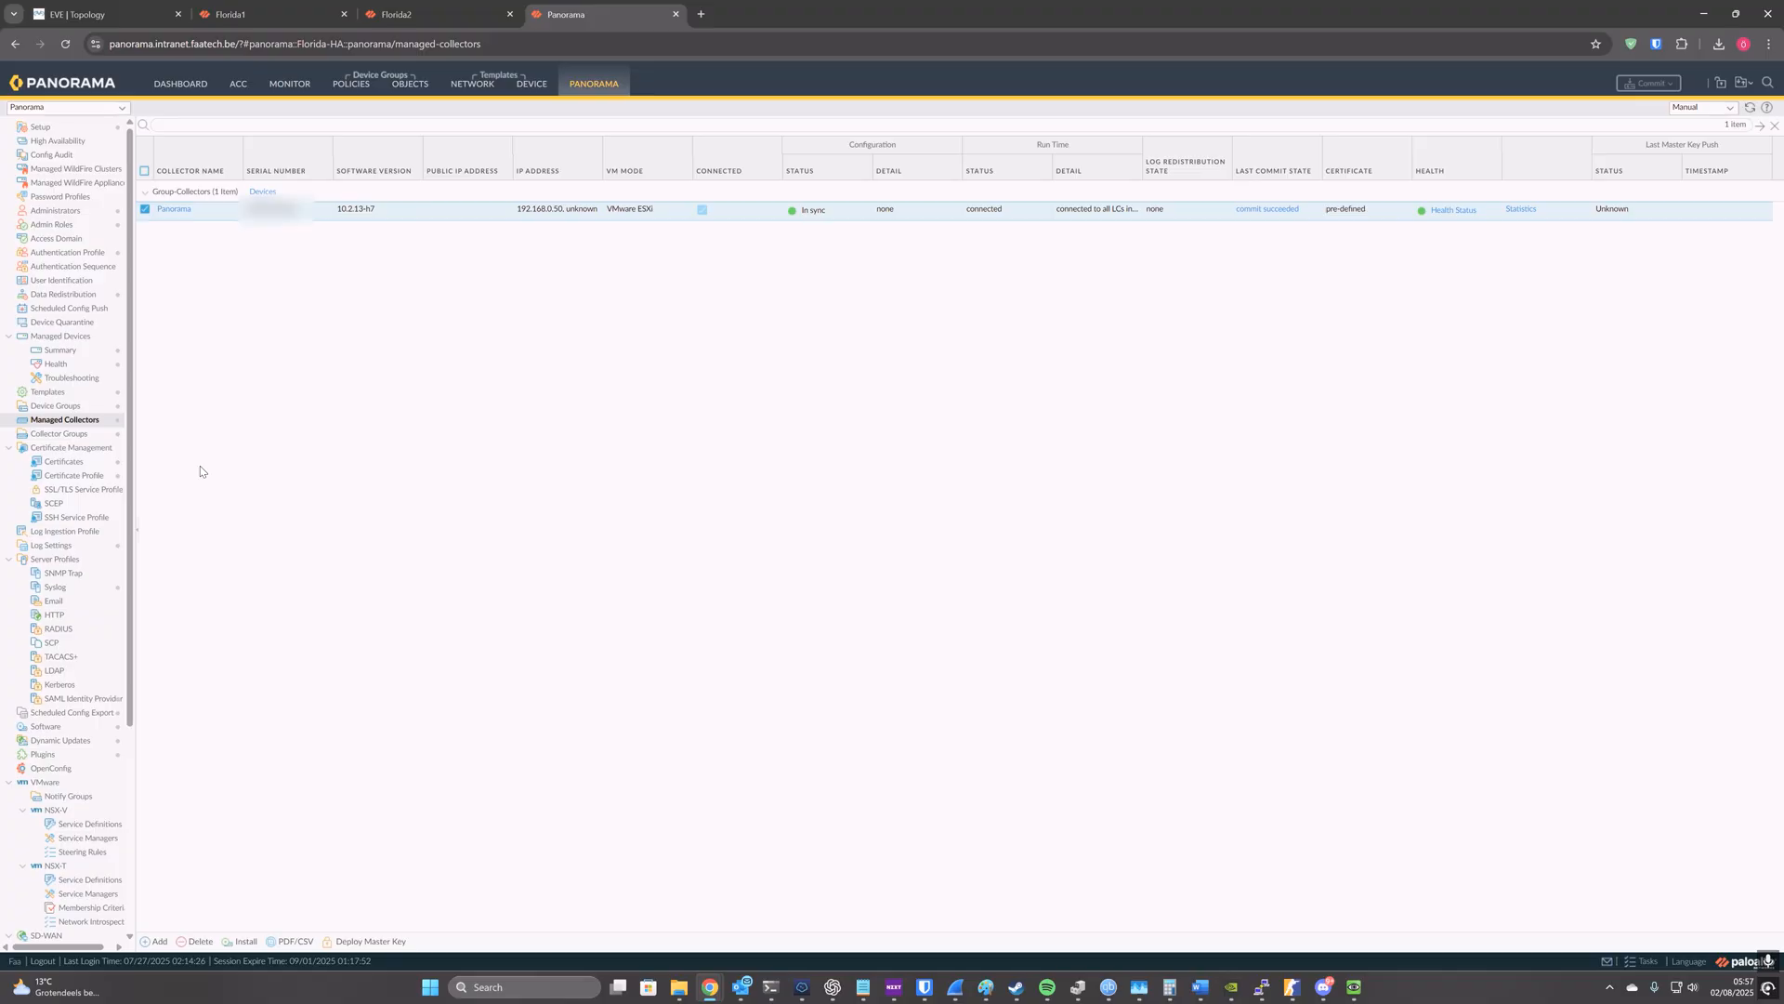
Step: Add Florida1 and Florida2 to the device log forwarding preferences of the Group-Collectors collector group
{"action": "left_click", "coordinate": [93, 435]}
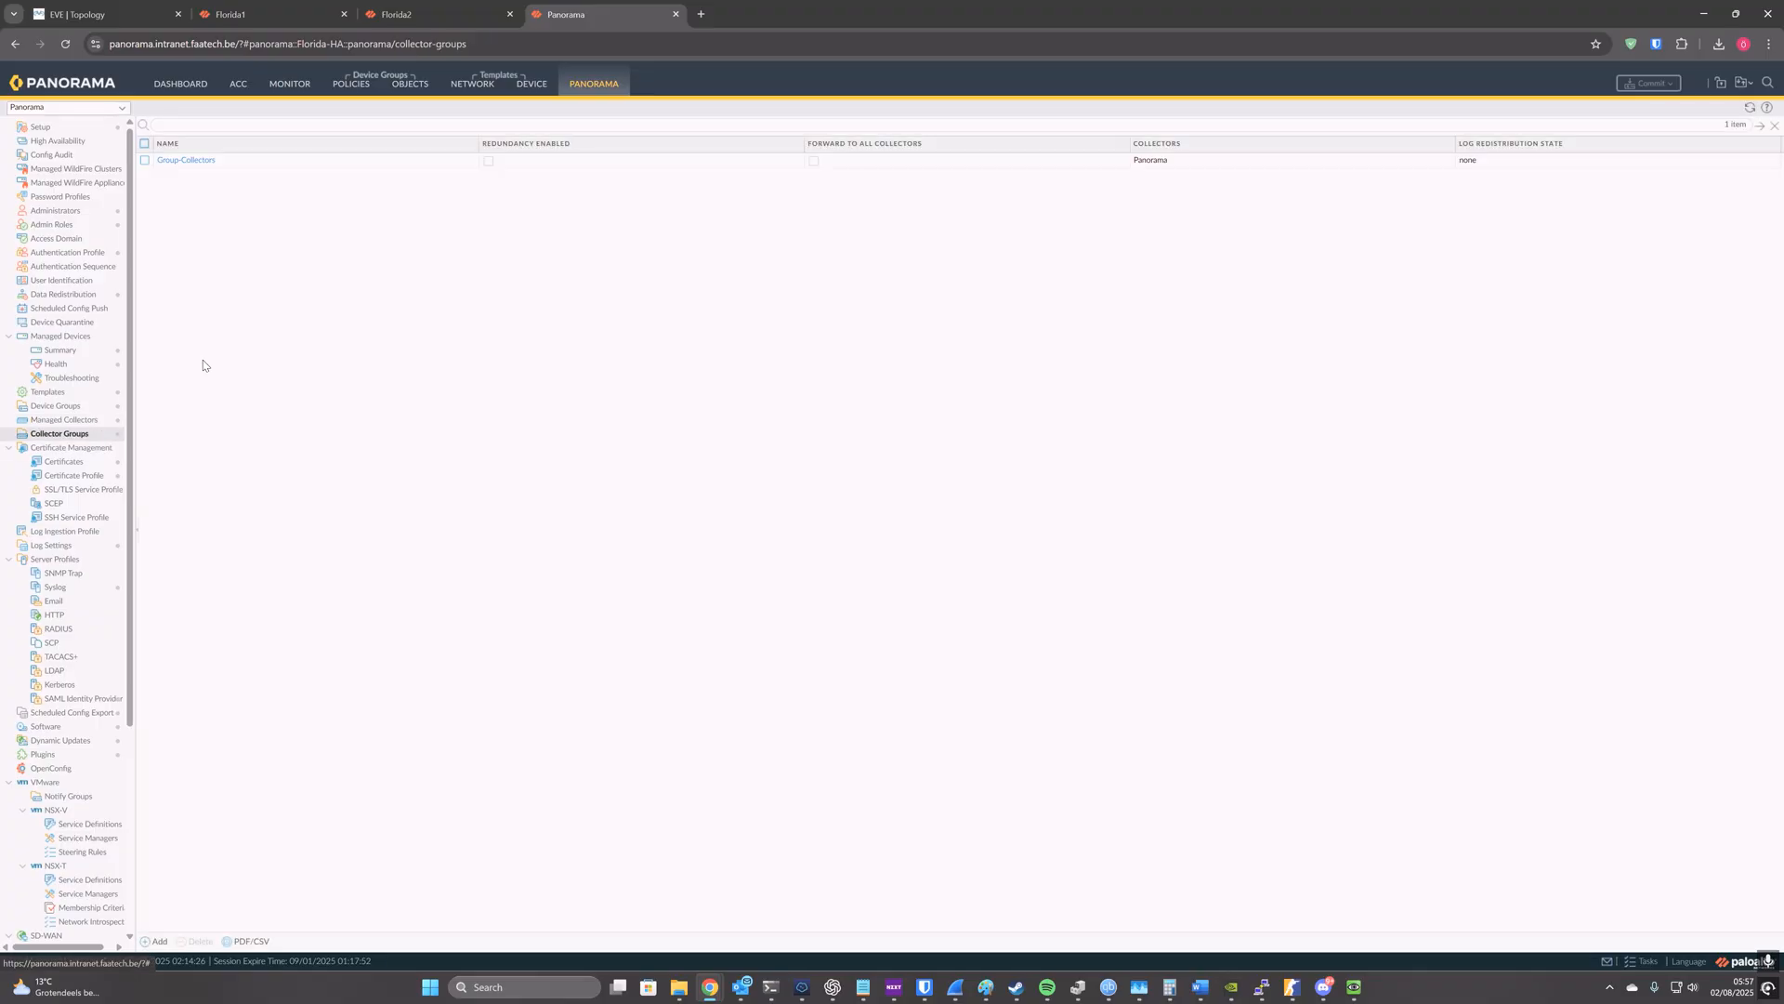
{"action": "left_click", "coordinate": [190, 164]}
{"action": "left_click", "coordinate": [189, 161]}
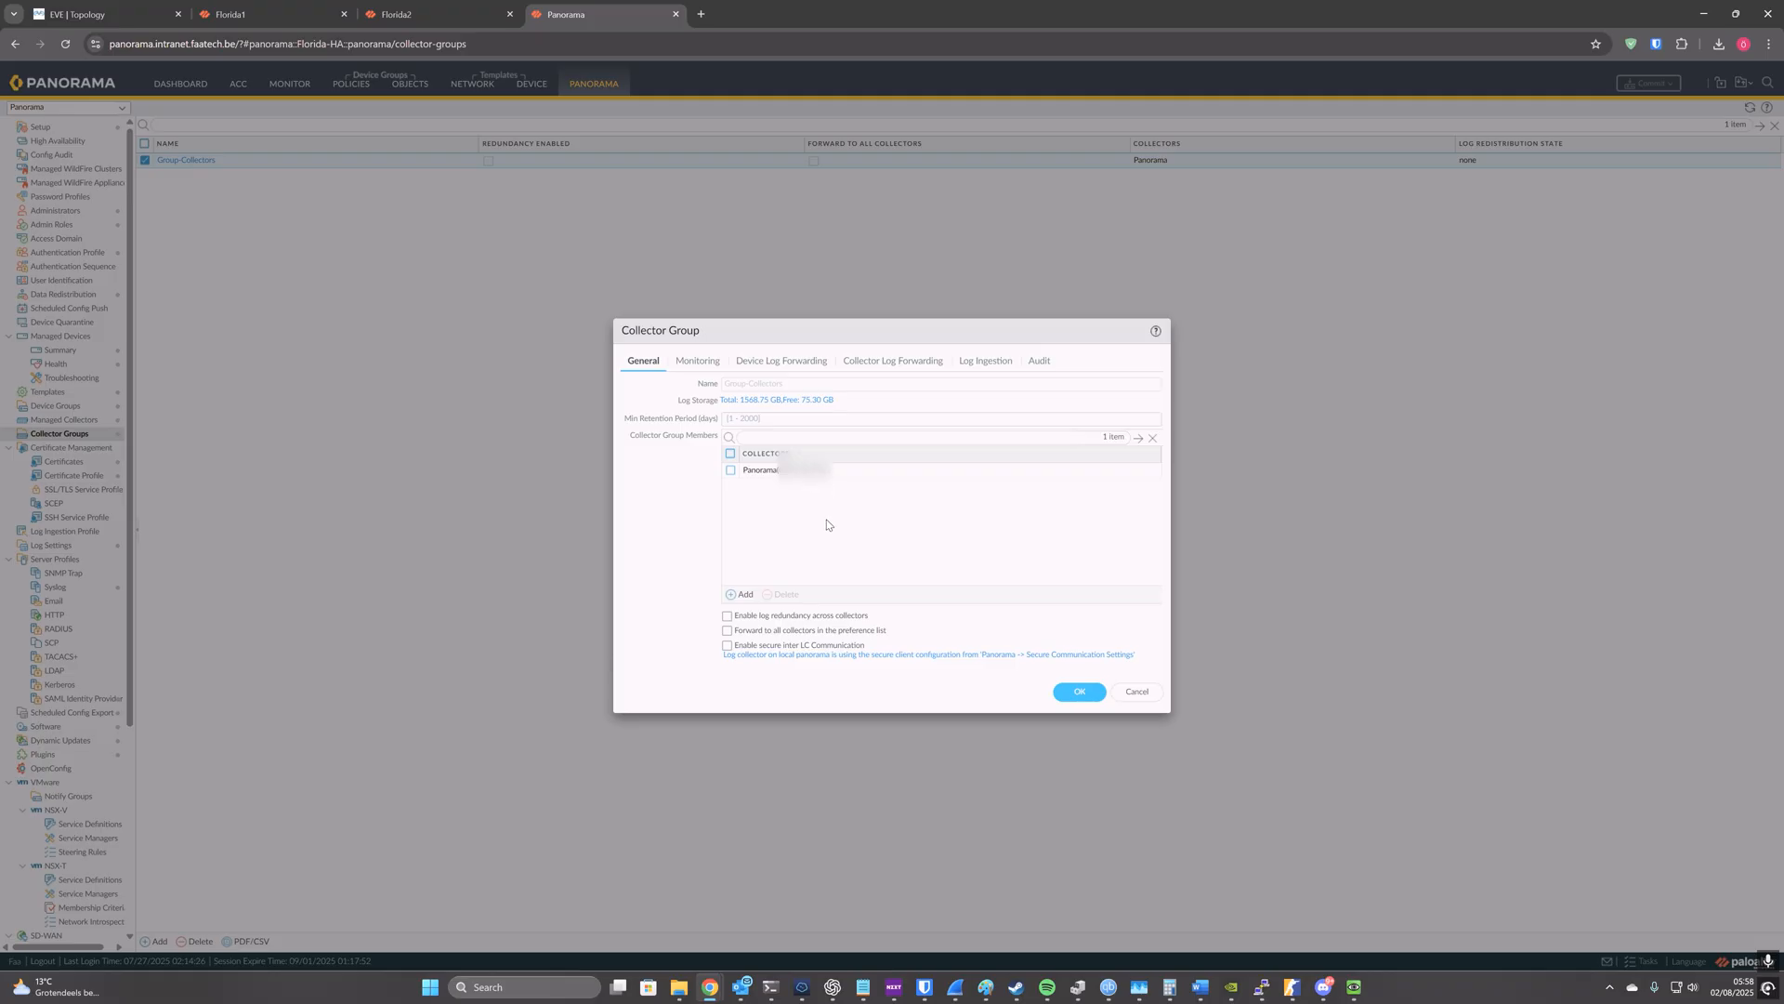
{"action": "left_click", "coordinate": [784, 368]}
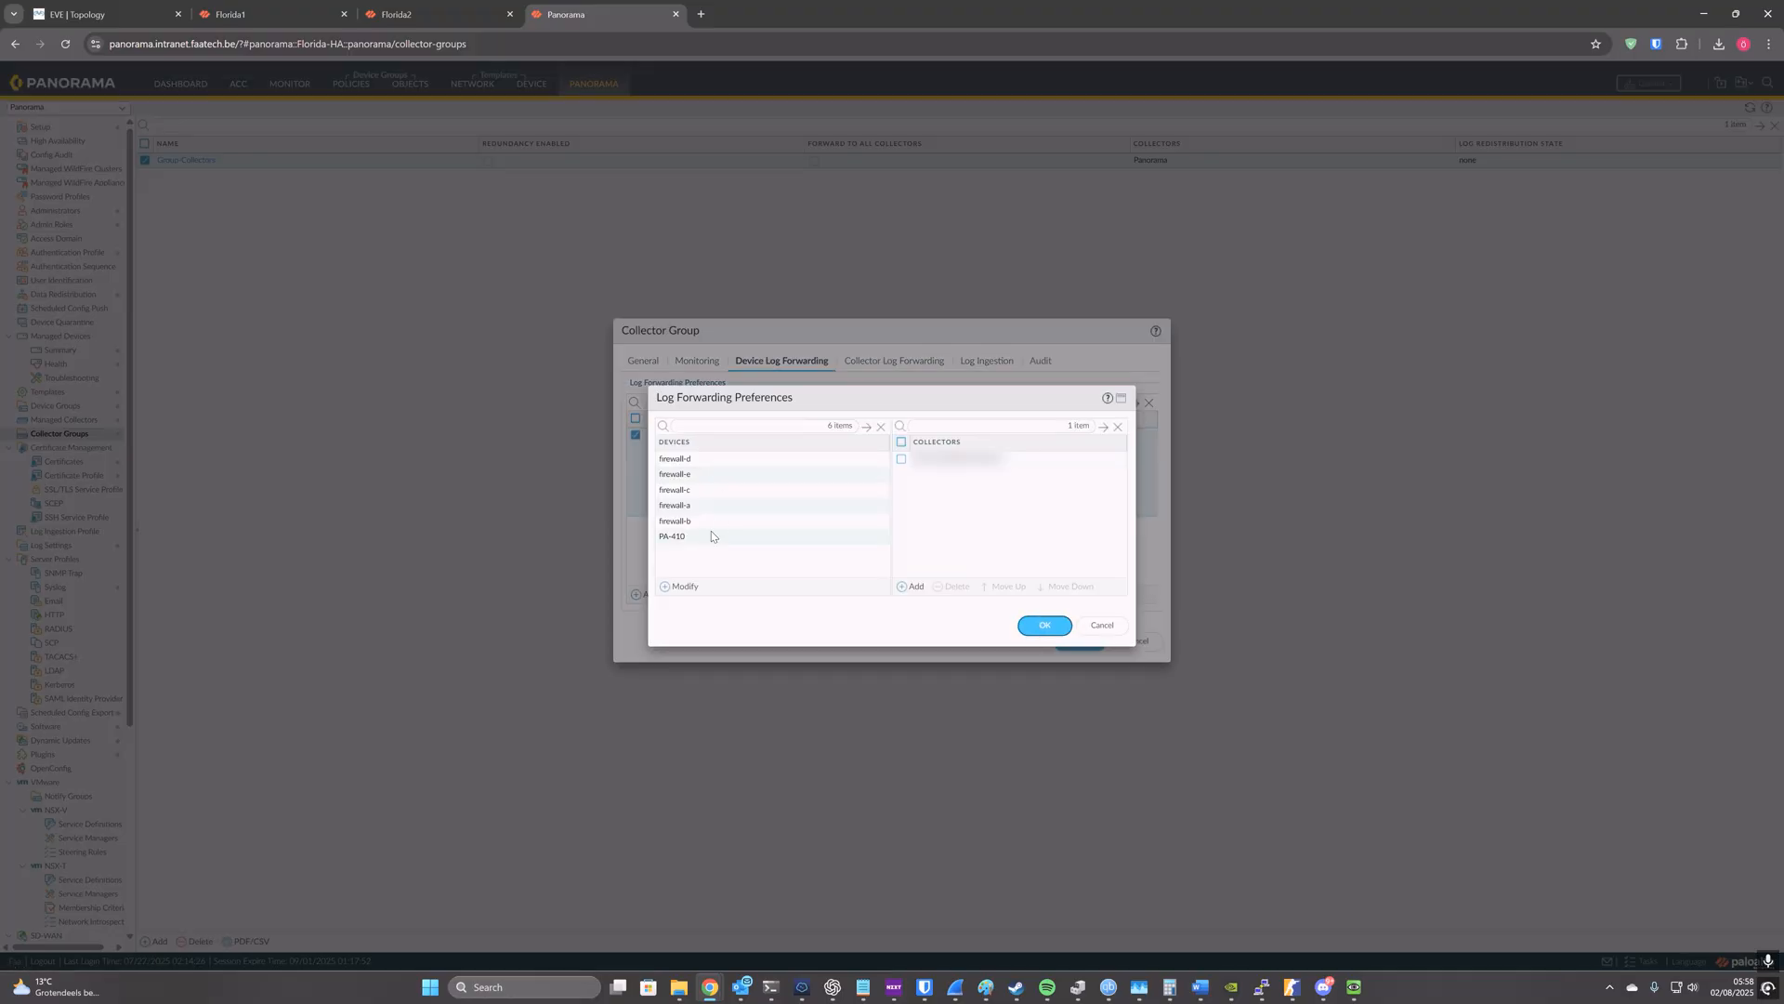
{"action": "left_click", "coordinate": [678, 587]}
{"action": "left_click", "coordinate": [955, 437]}
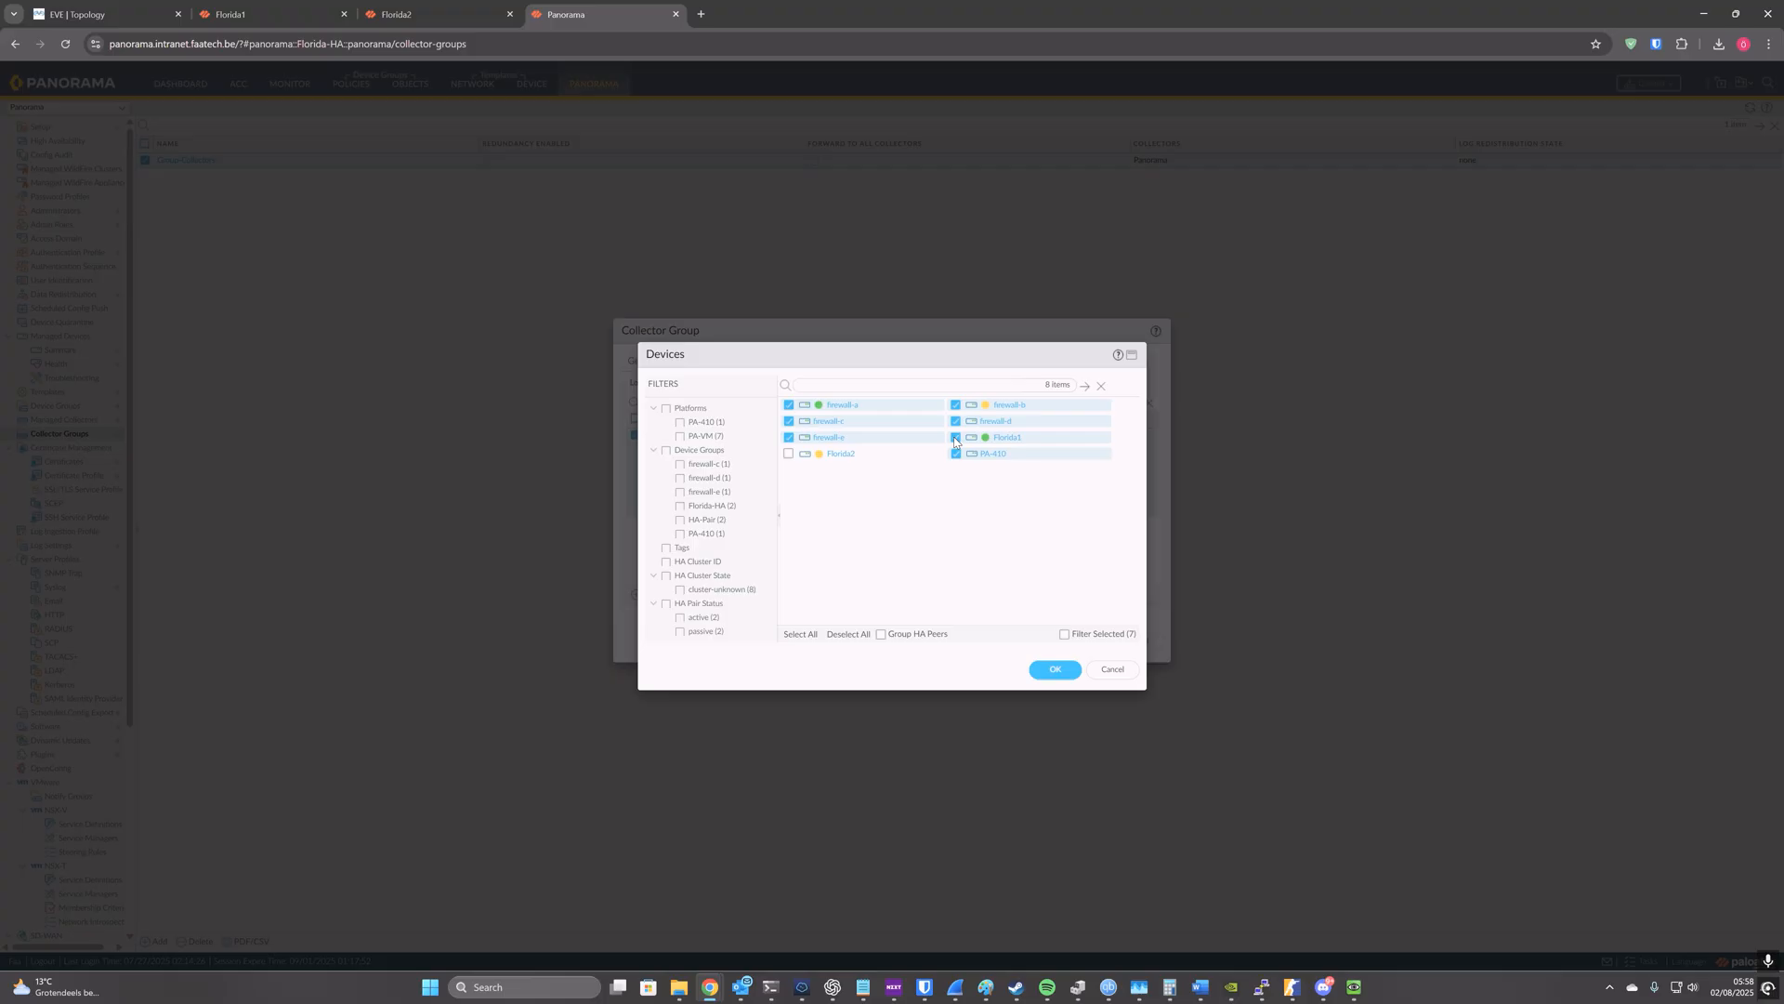
{"action": "left_click", "coordinate": [789, 454]}
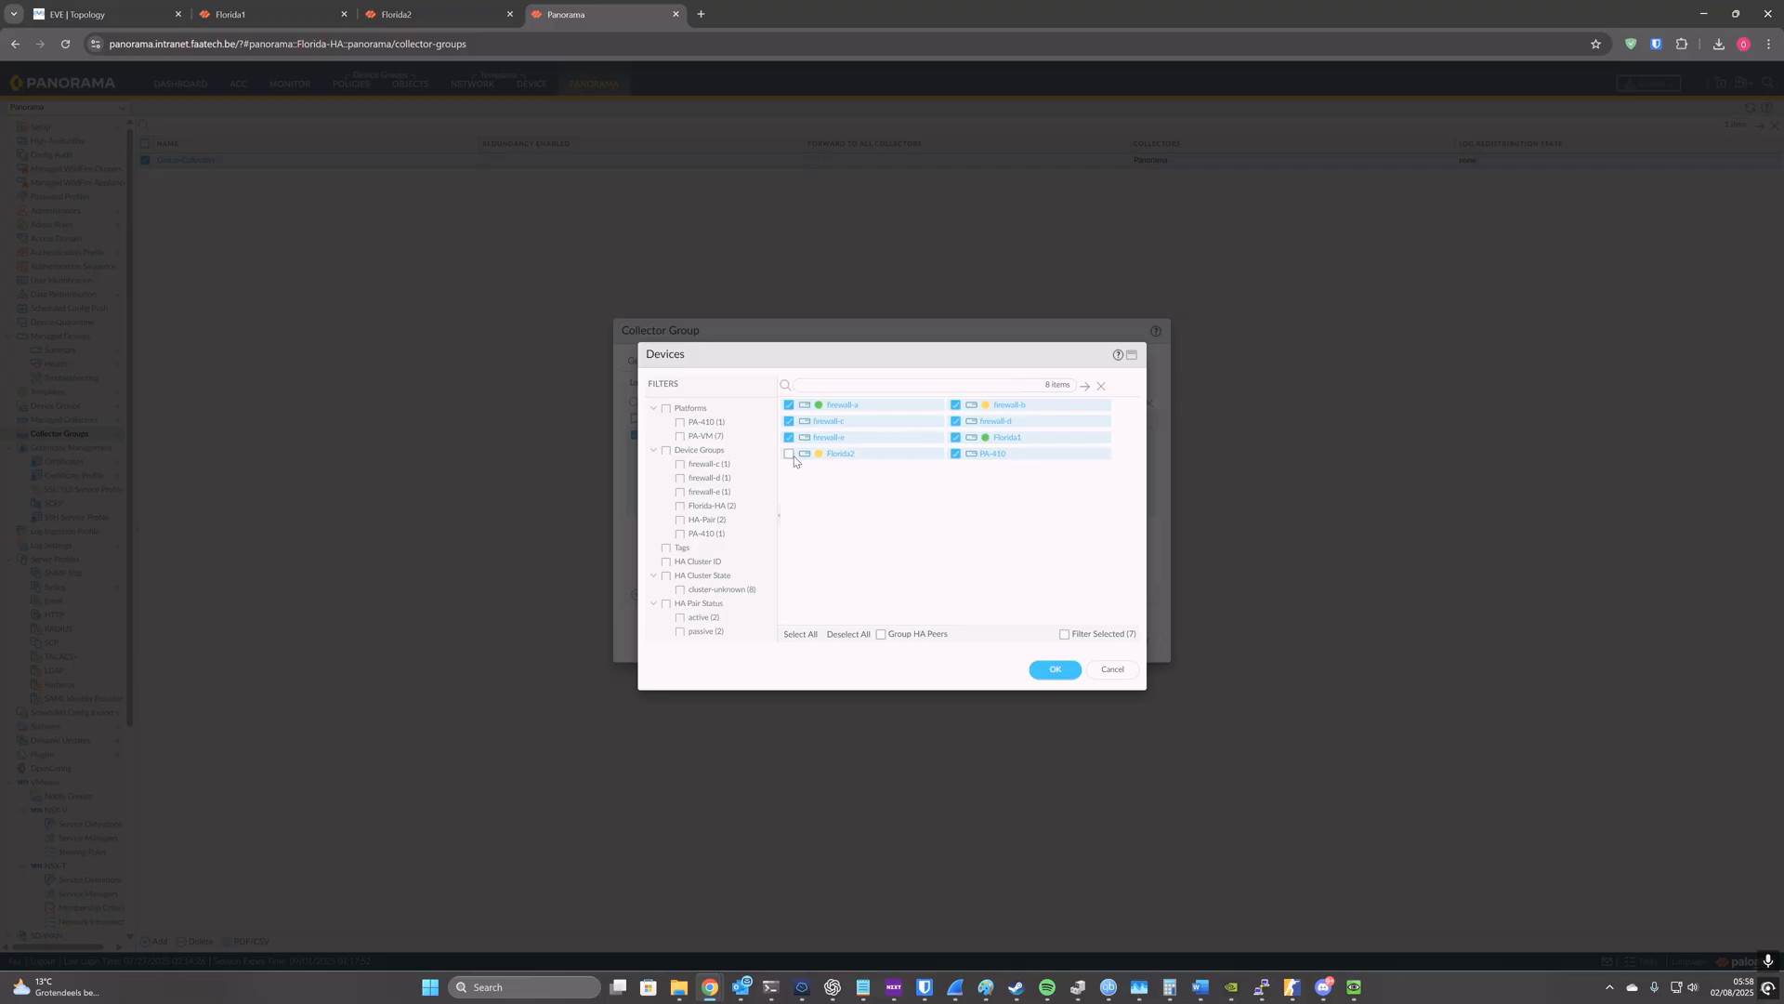
{"action": "left_click", "coordinate": [1051, 671]}
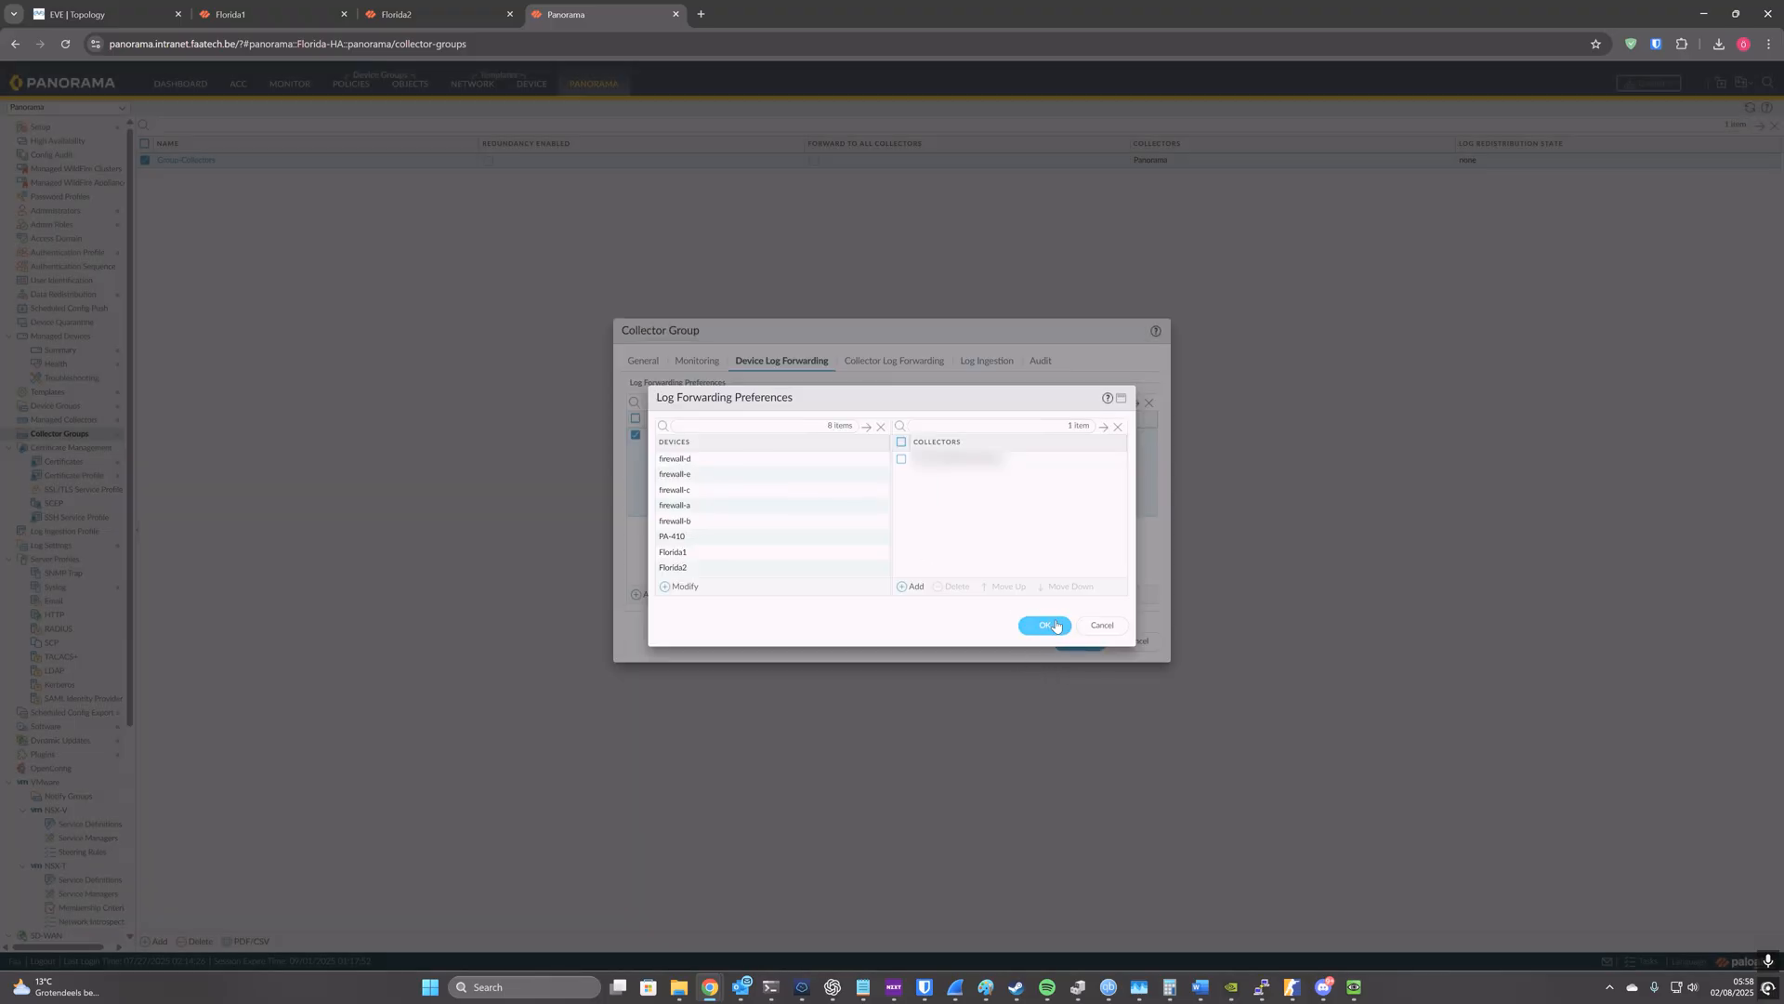
{"action": "left_click", "coordinate": [1045, 626]}
Step: Review the collector group's monitoring, collector log forwarding, log ingestion and audit settings, and save the group
{"action": "left_click", "coordinate": [718, 364]}
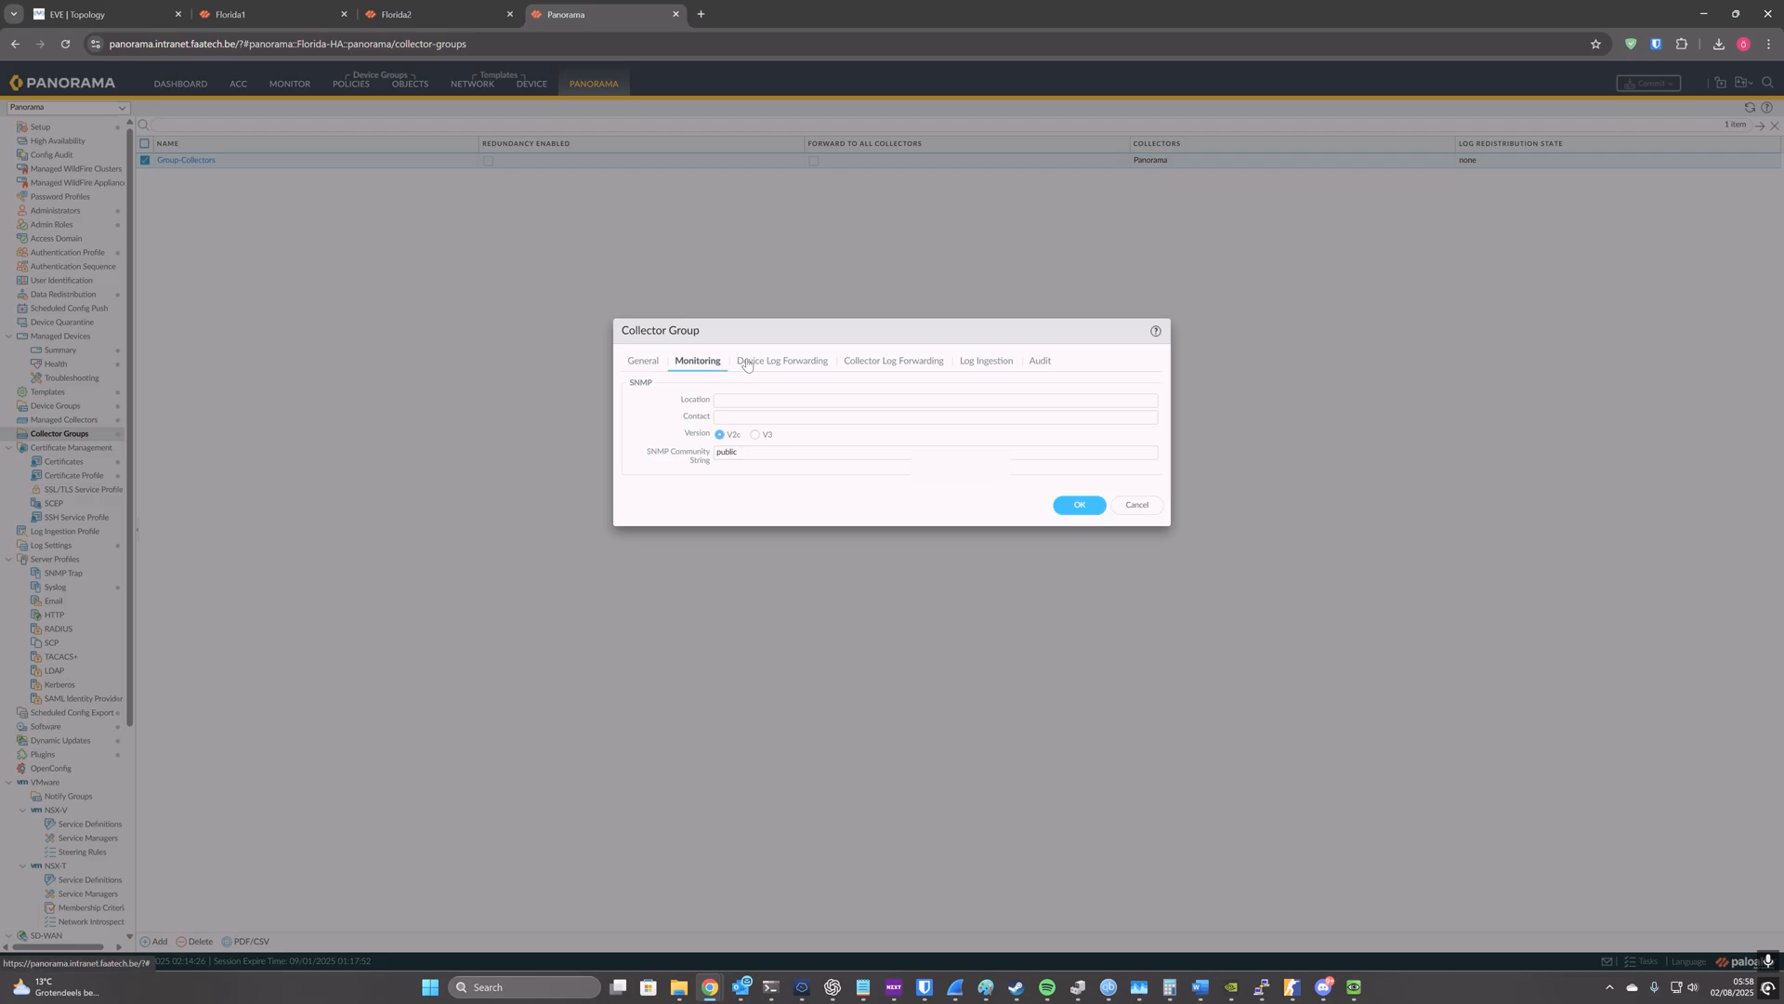
{"action": "left_click", "coordinate": [758, 362]}
{"action": "left_click", "coordinate": [847, 363]}
{"action": "left_click", "coordinate": [963, 362]}
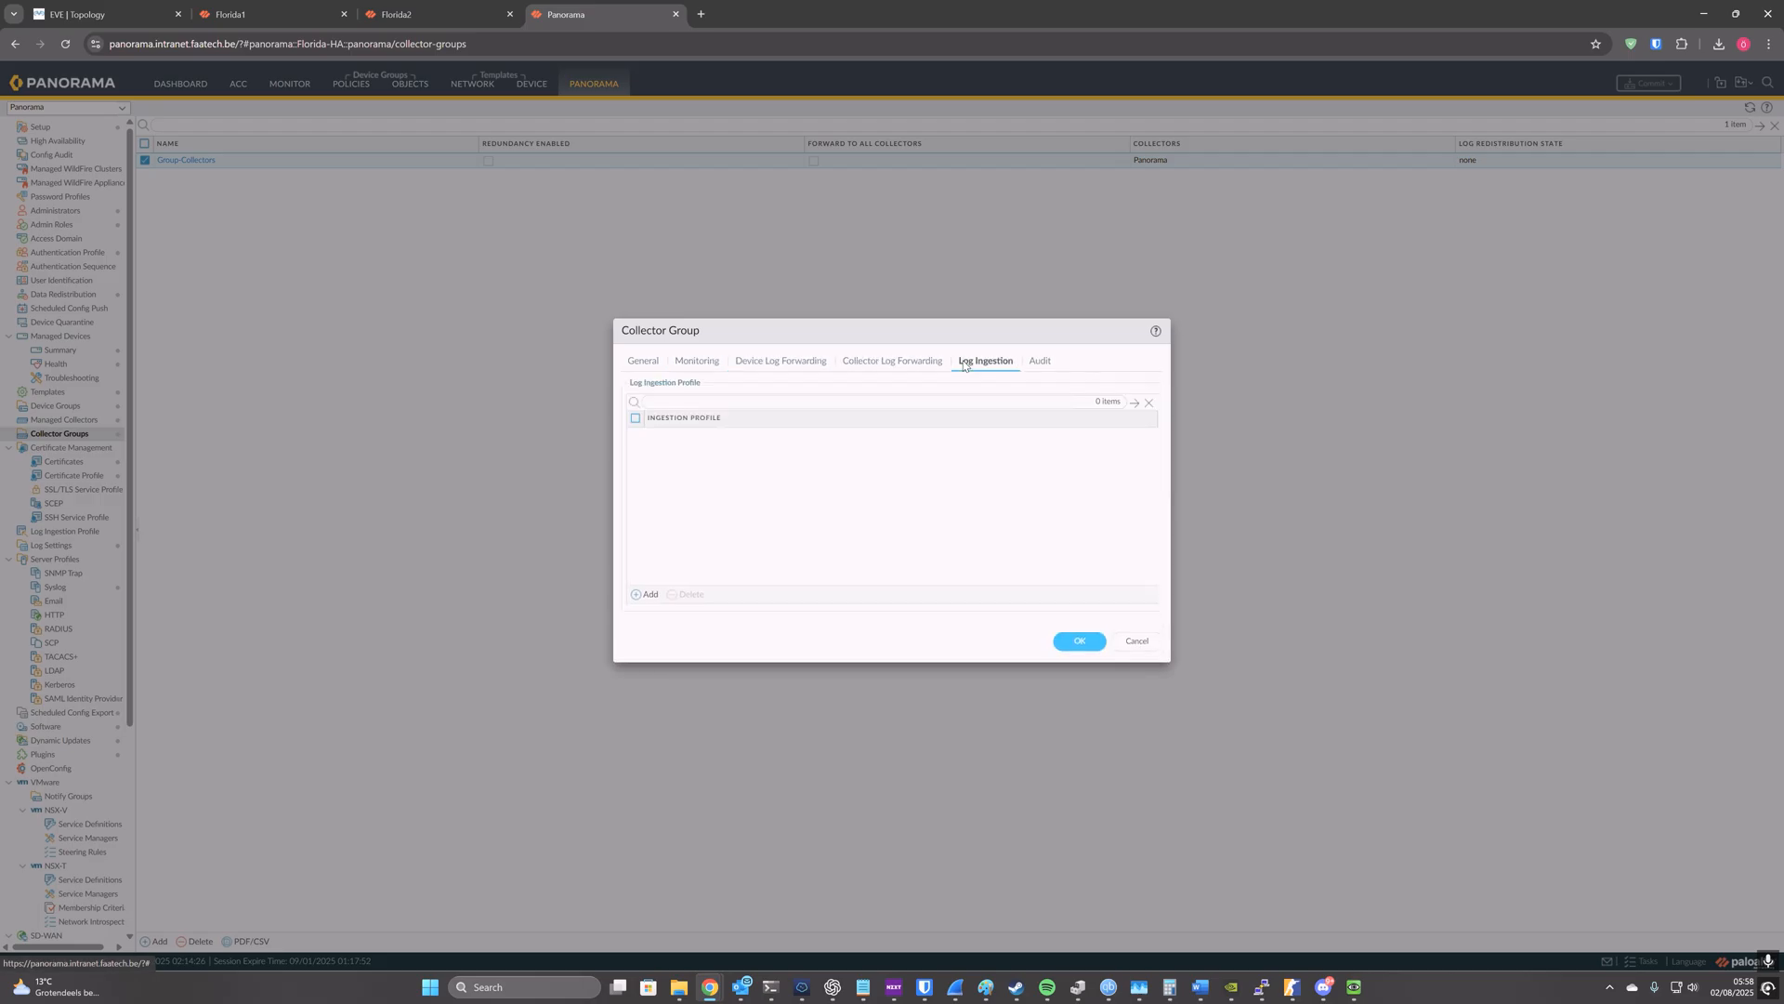
{"action": "left_click", "coordinate": [911, 361]}
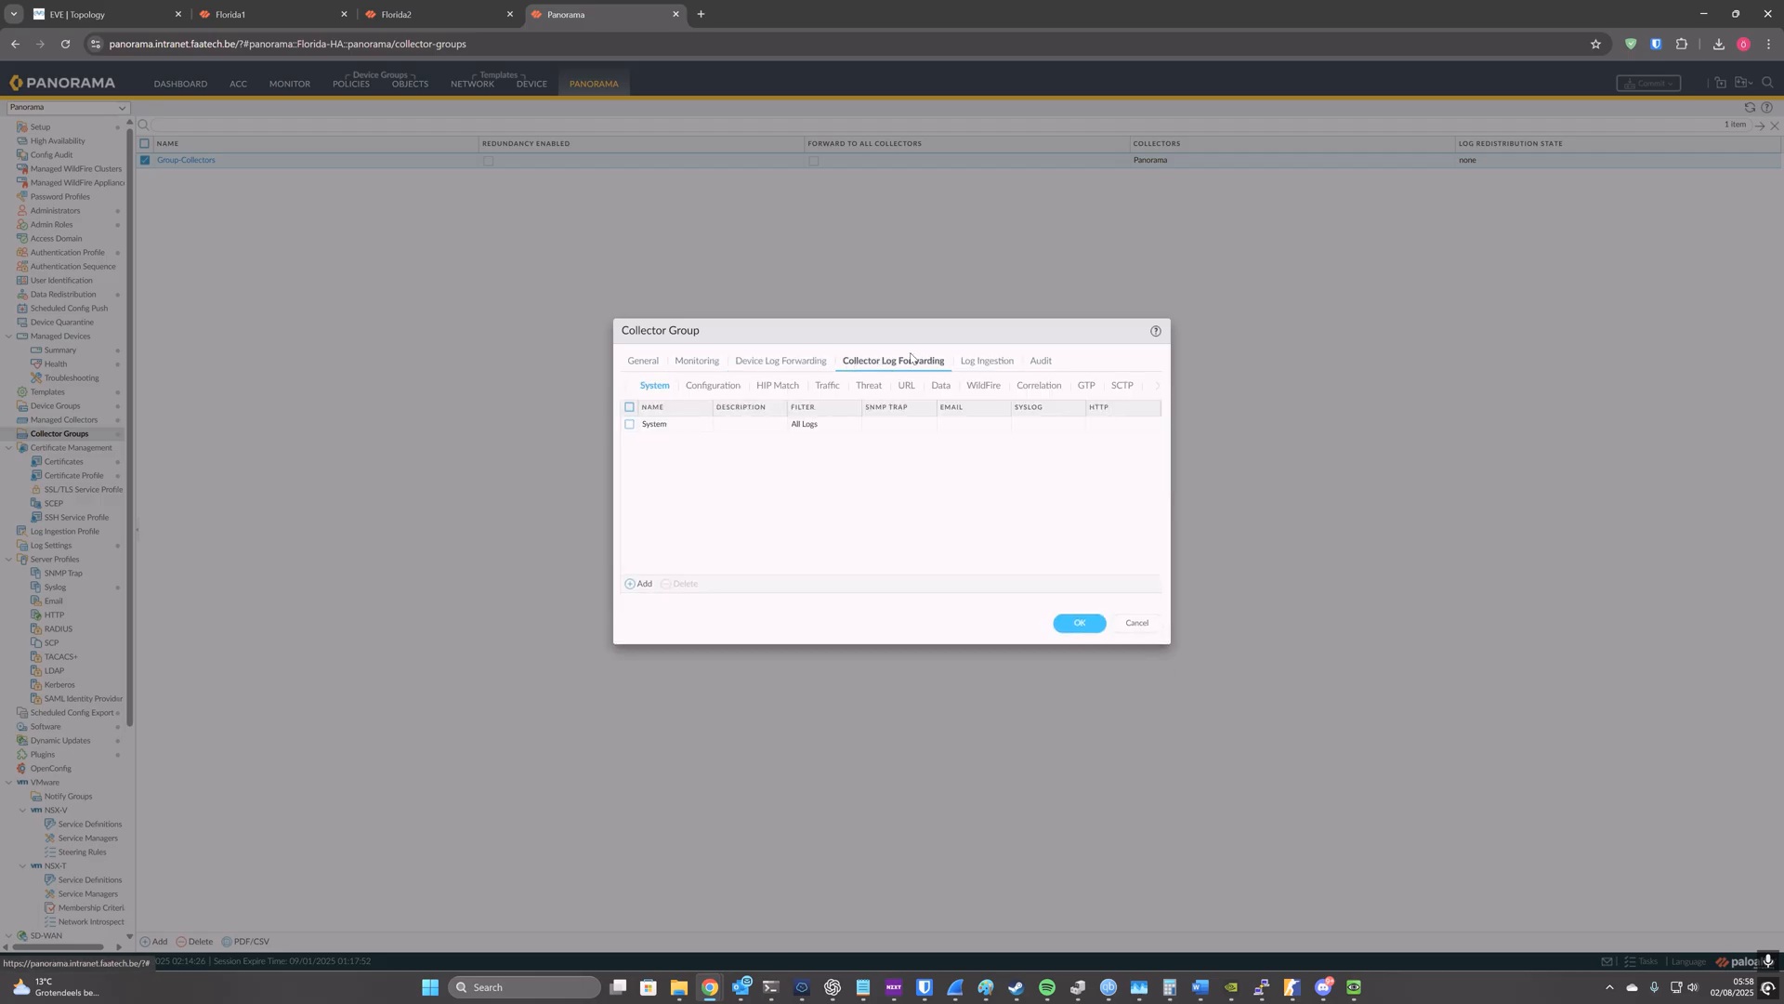
{"action": "left_click", "coordinate": [716, 391]}
{"action": "left_click", "coordinate": [668, 388]}
{"action": "left_click", "coordinate": [985, 364]}
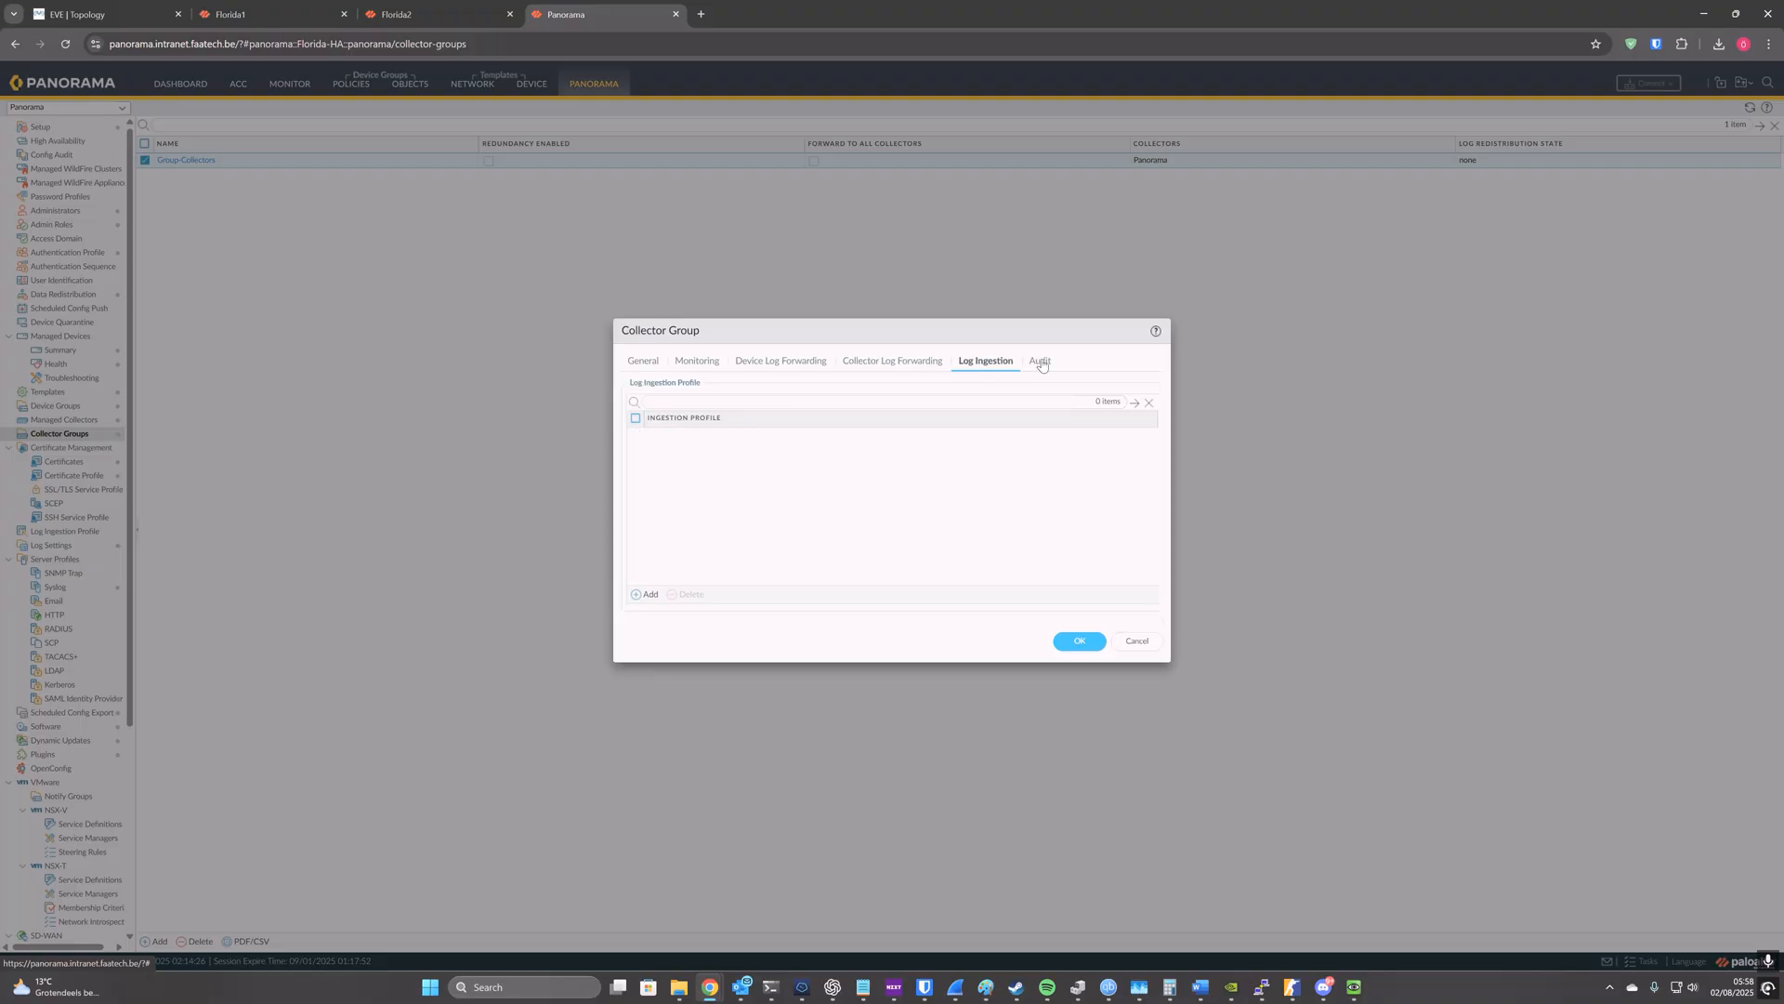
{"action": "left_click", "coordinate": [1043, 363]}
{"action": "left_click", "coordinate": [1066, 462]}
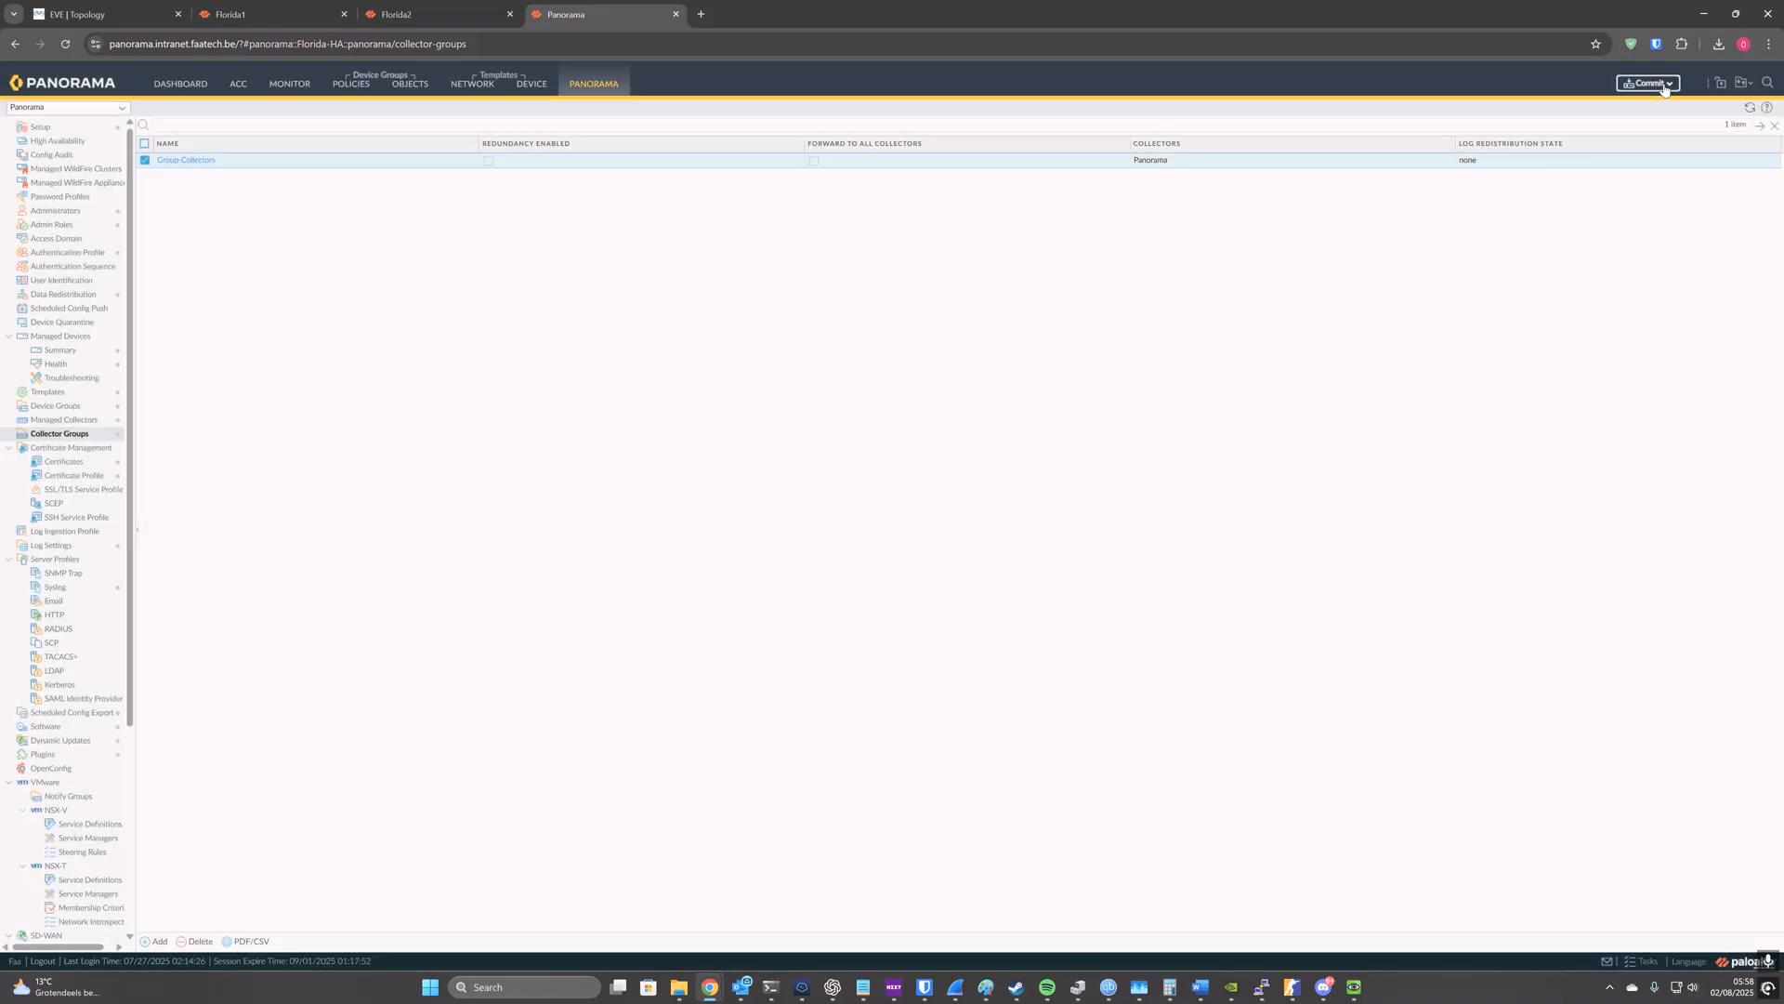
Step: Commit and push the Group-Collectors collector group change, confirming the push to devices
{"action": "left_click", "coordinate": [1661, 83]}
{"action": "left_click", "coordinate": [1650, 130]}
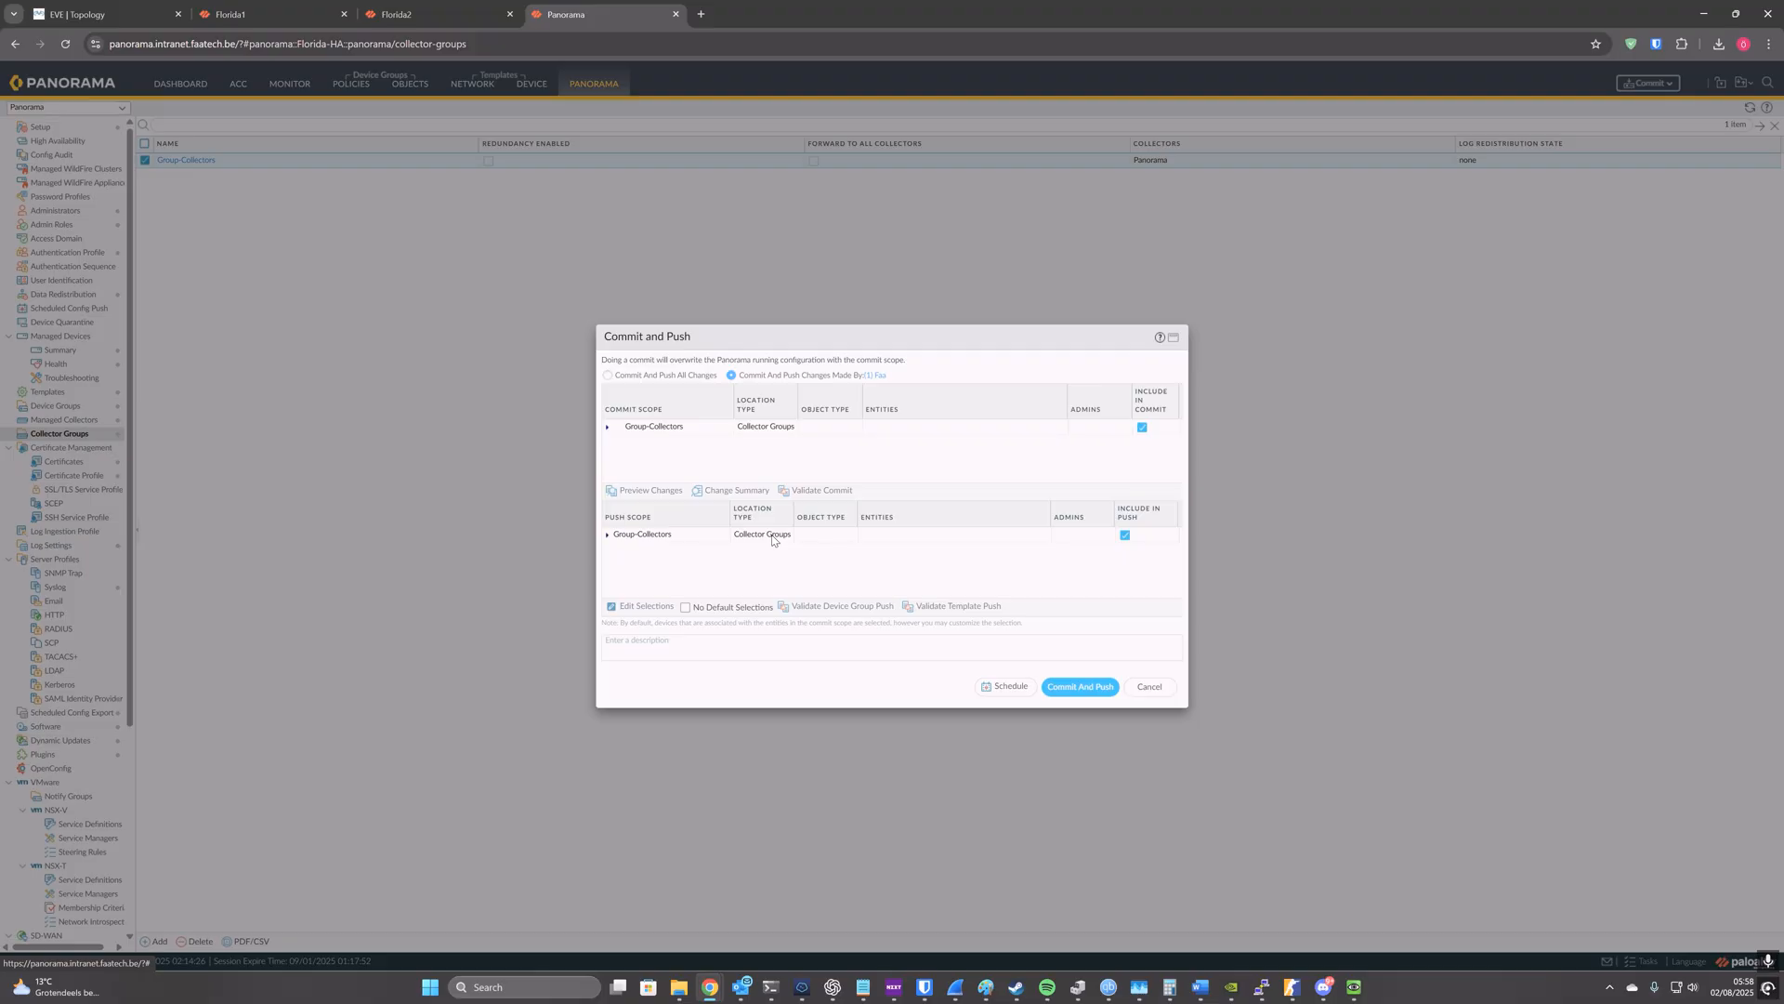
{"action": "left_click", "coordinate": [1091, 692]}
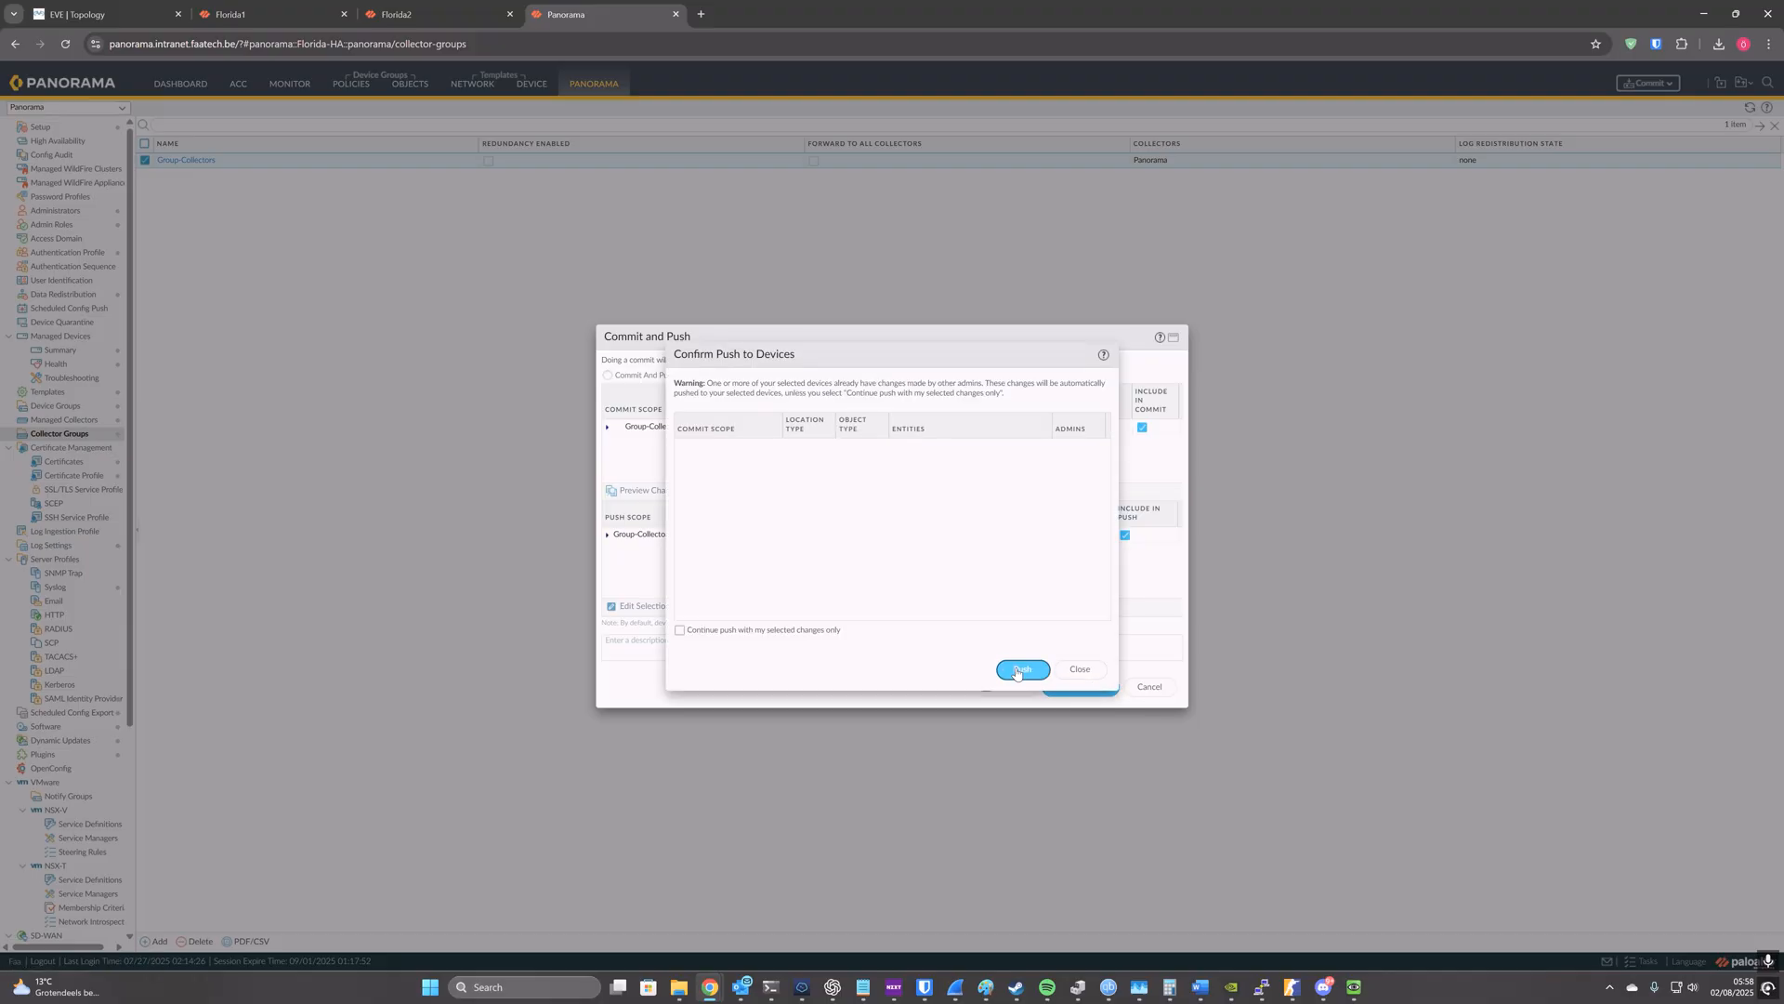
{"action": "left_click", "coordinate": [1022, 670]}
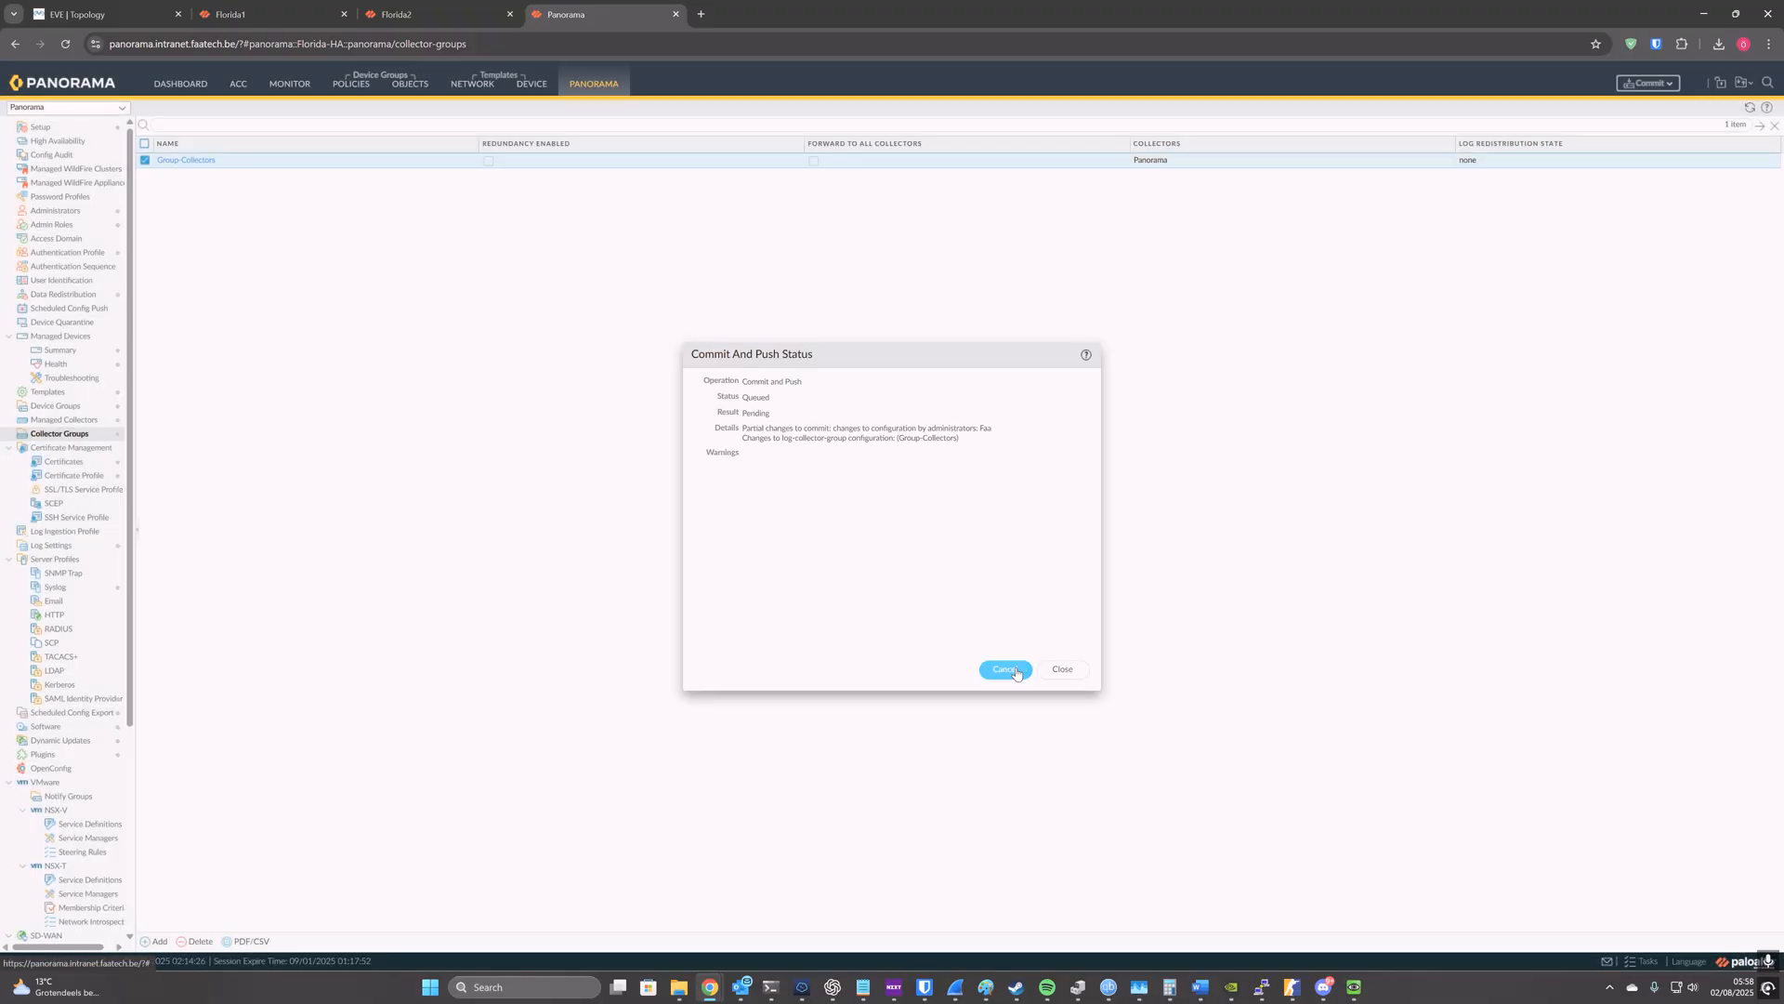
{"action": "left_click", "coordinate": [1016, 669]}
Step: Check the results of the collector group commit and push in the task list
{"action": "left_click", "coordinate": [1639, 961]}
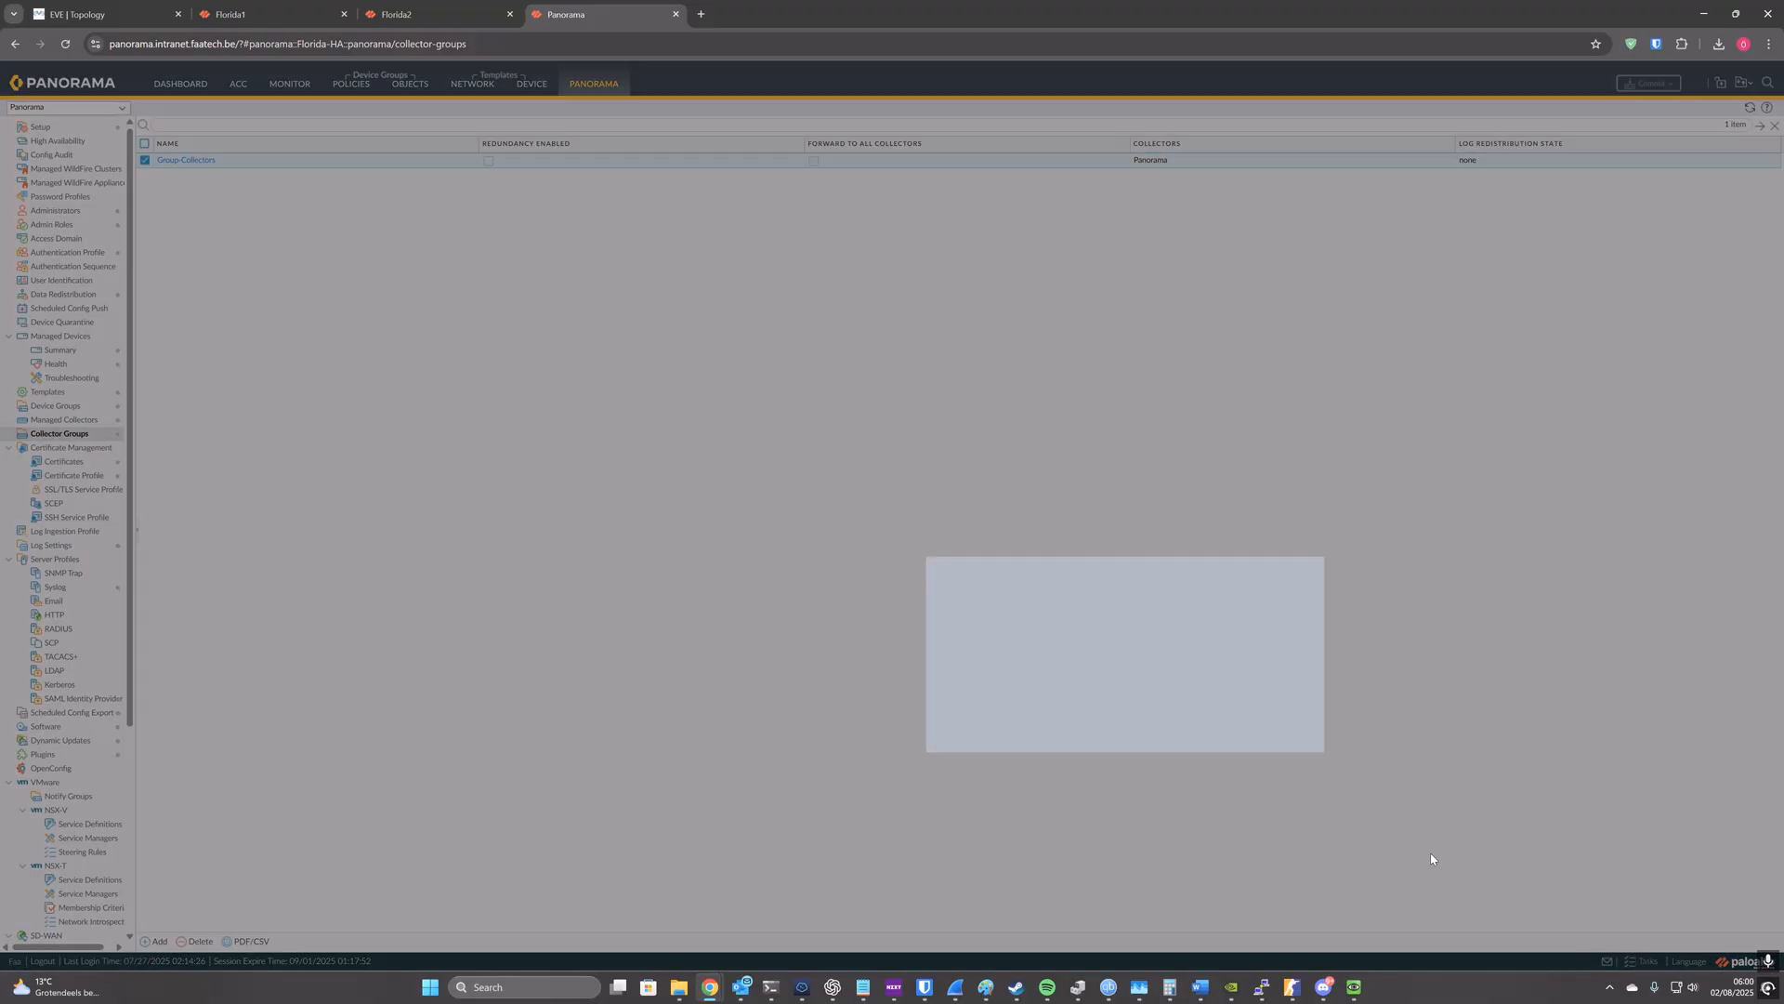
{"action": "scroll", "coordinate": [800, 589], "scroll_direction": "down", "scroll_amount": 3}
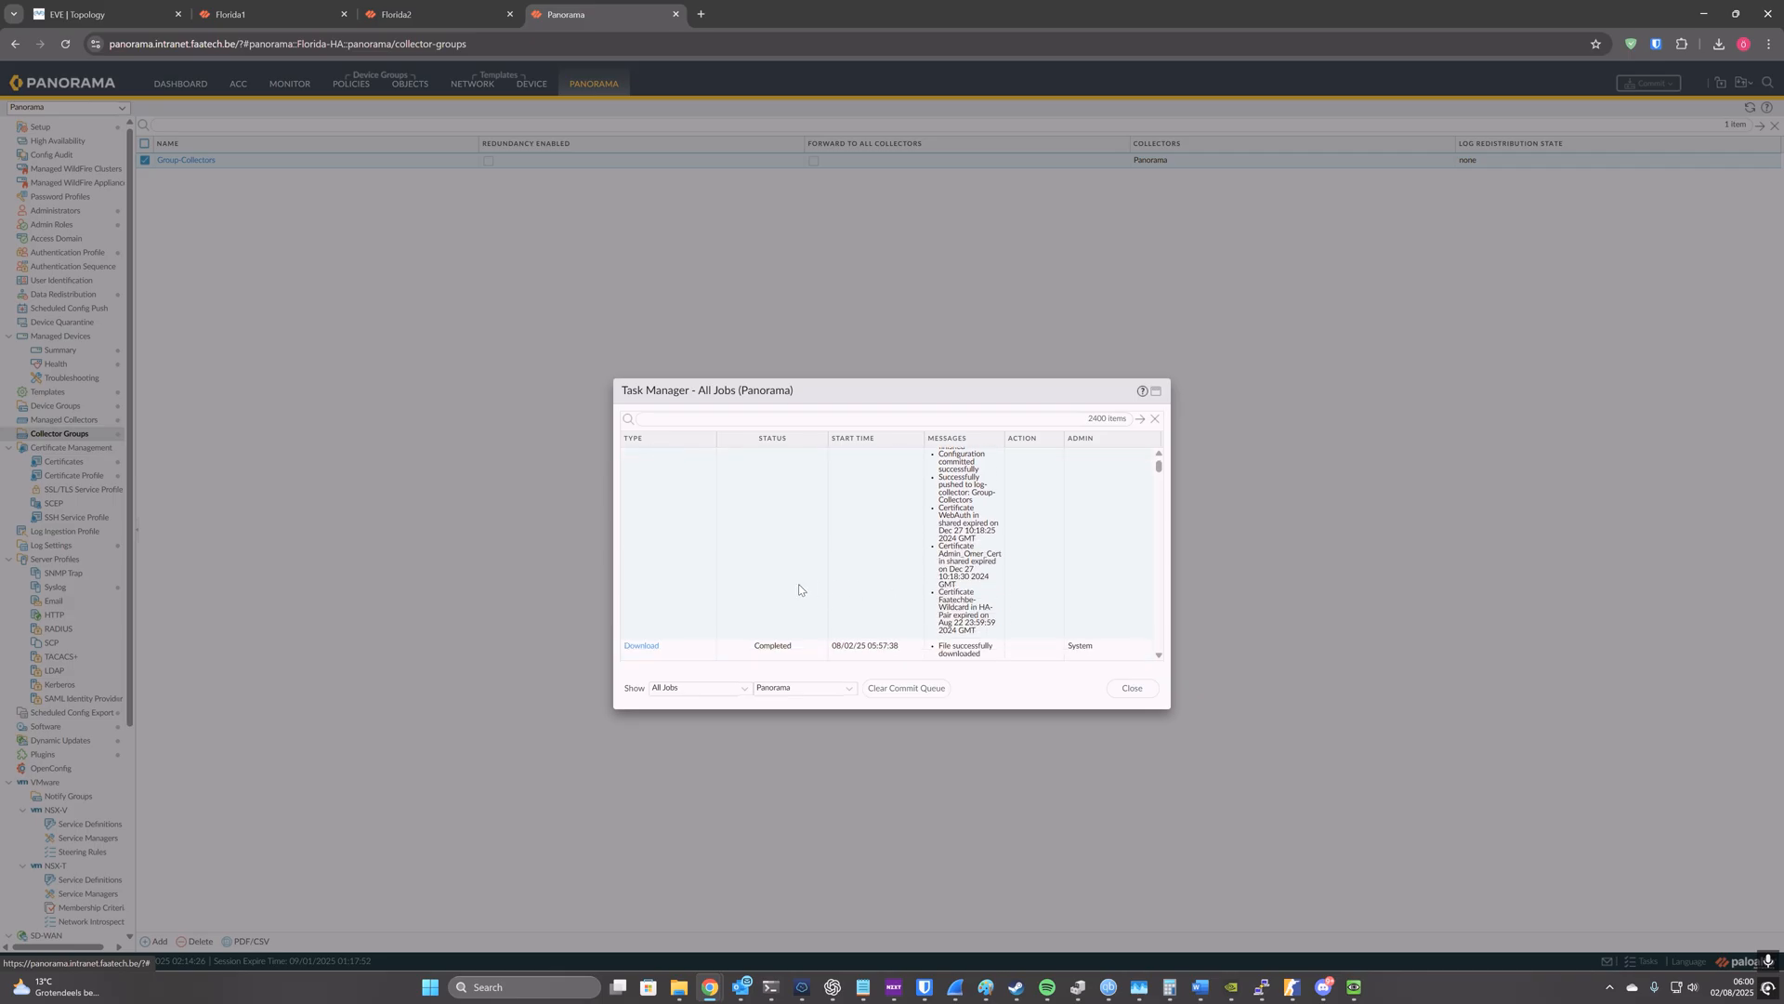
{"action": "scroll", "coordinate": [799, 586], "scroll_direction": "up", "scroll_amount": 3}
{"action": "left_click", "coordinate": [1132, 688]}
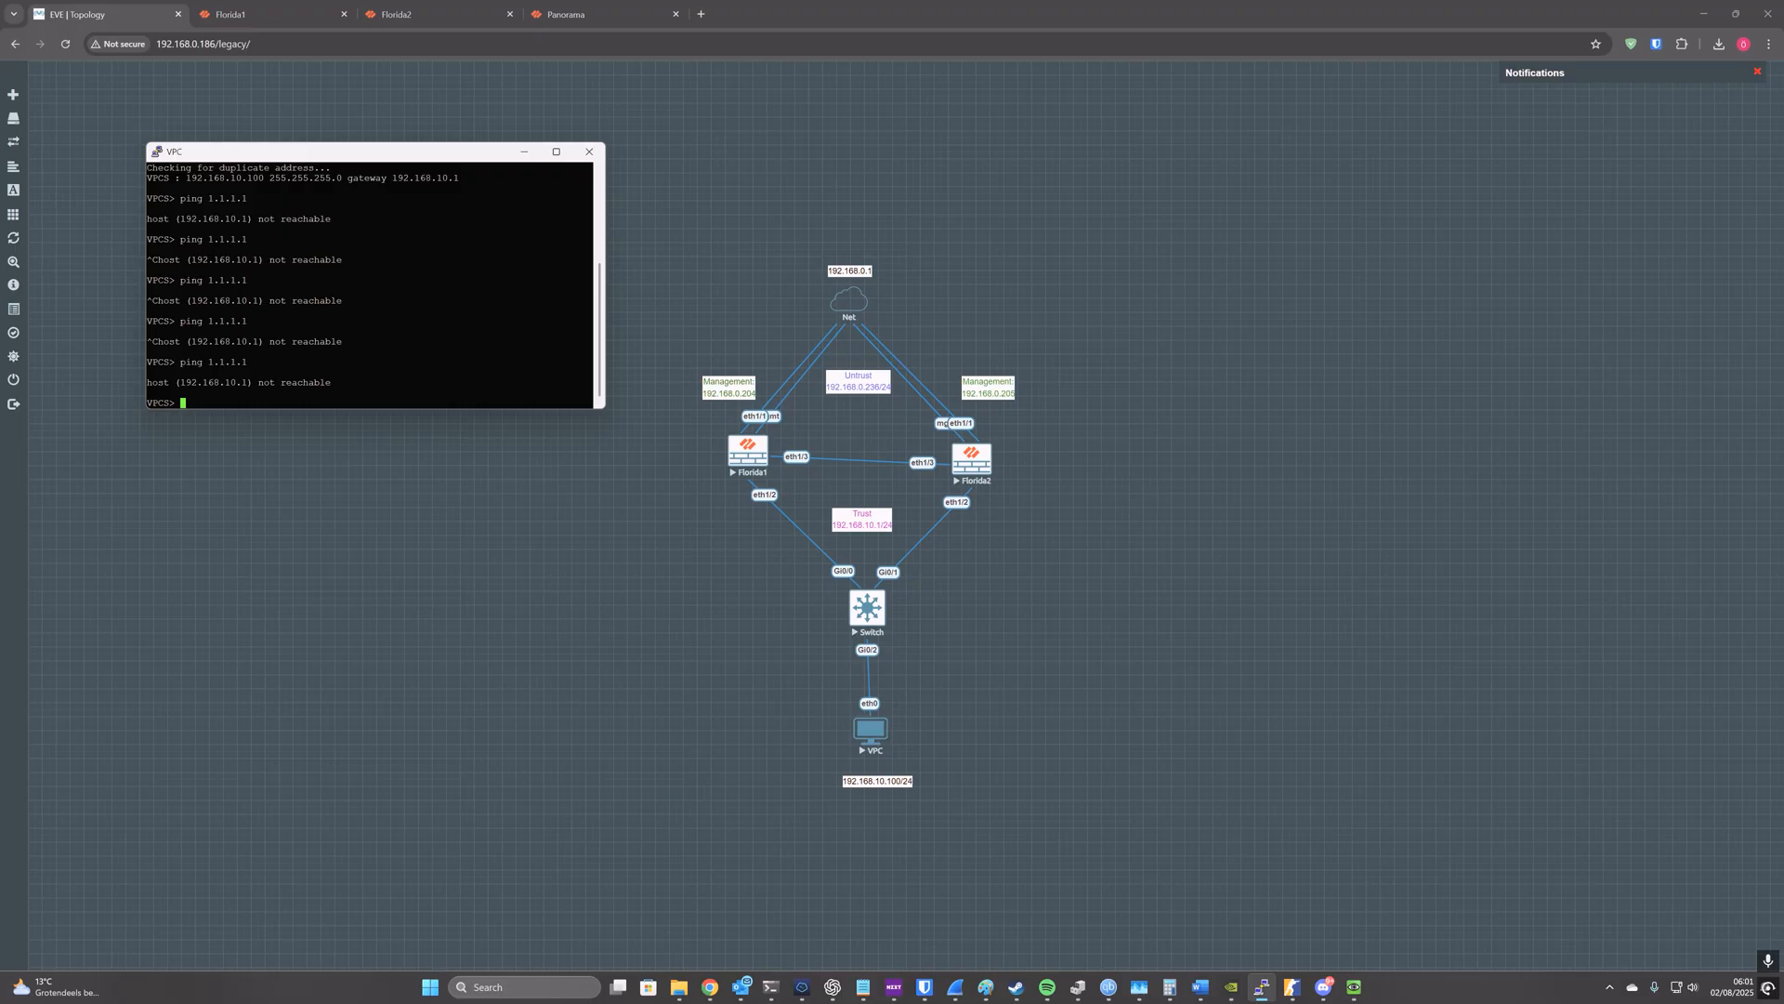
Step: Test connectivity from the VPC console in the EVE topology by pinging the gateway 192.168.10.1 and the internet address 1.1.1.1
{"action": "type", "text": "ping 192.168.10.1"}
{"action": "key", "text": "Return"}
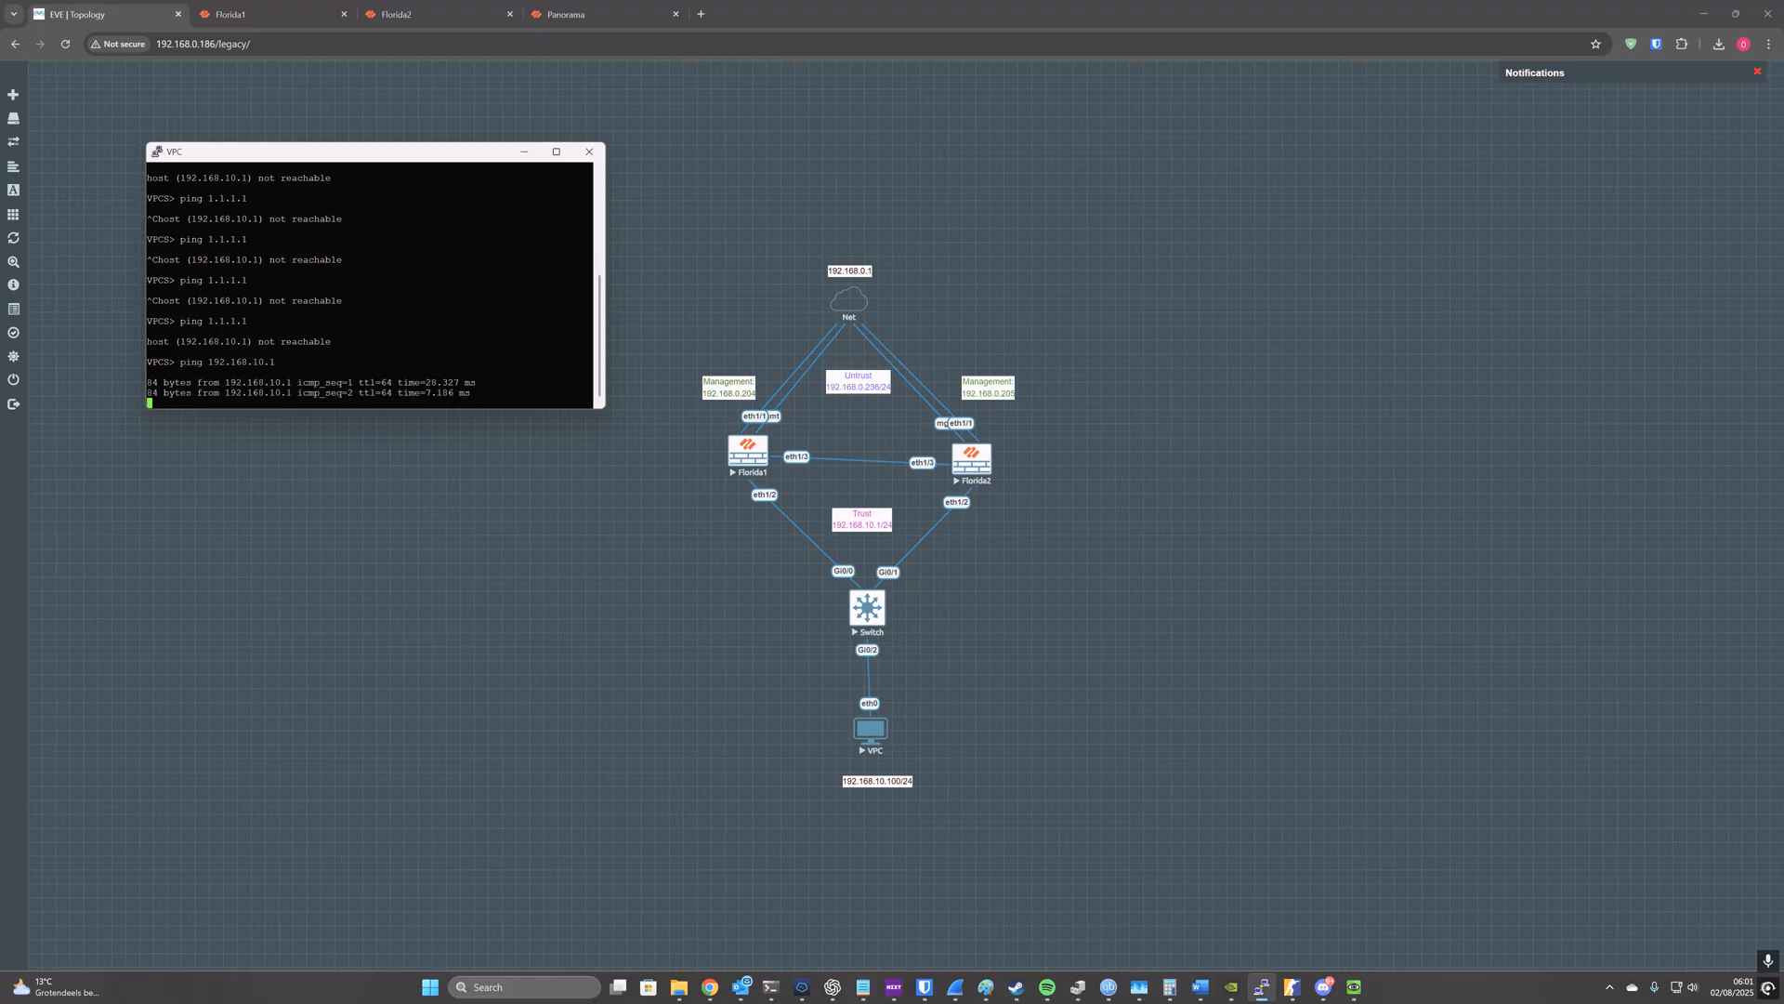
{"action": "key", "text": "ctrl+c"}
{"action": "key", "text": "Up"}
{"action": "key", "text": "Up"}
{"action": "key", "text": "Return"}
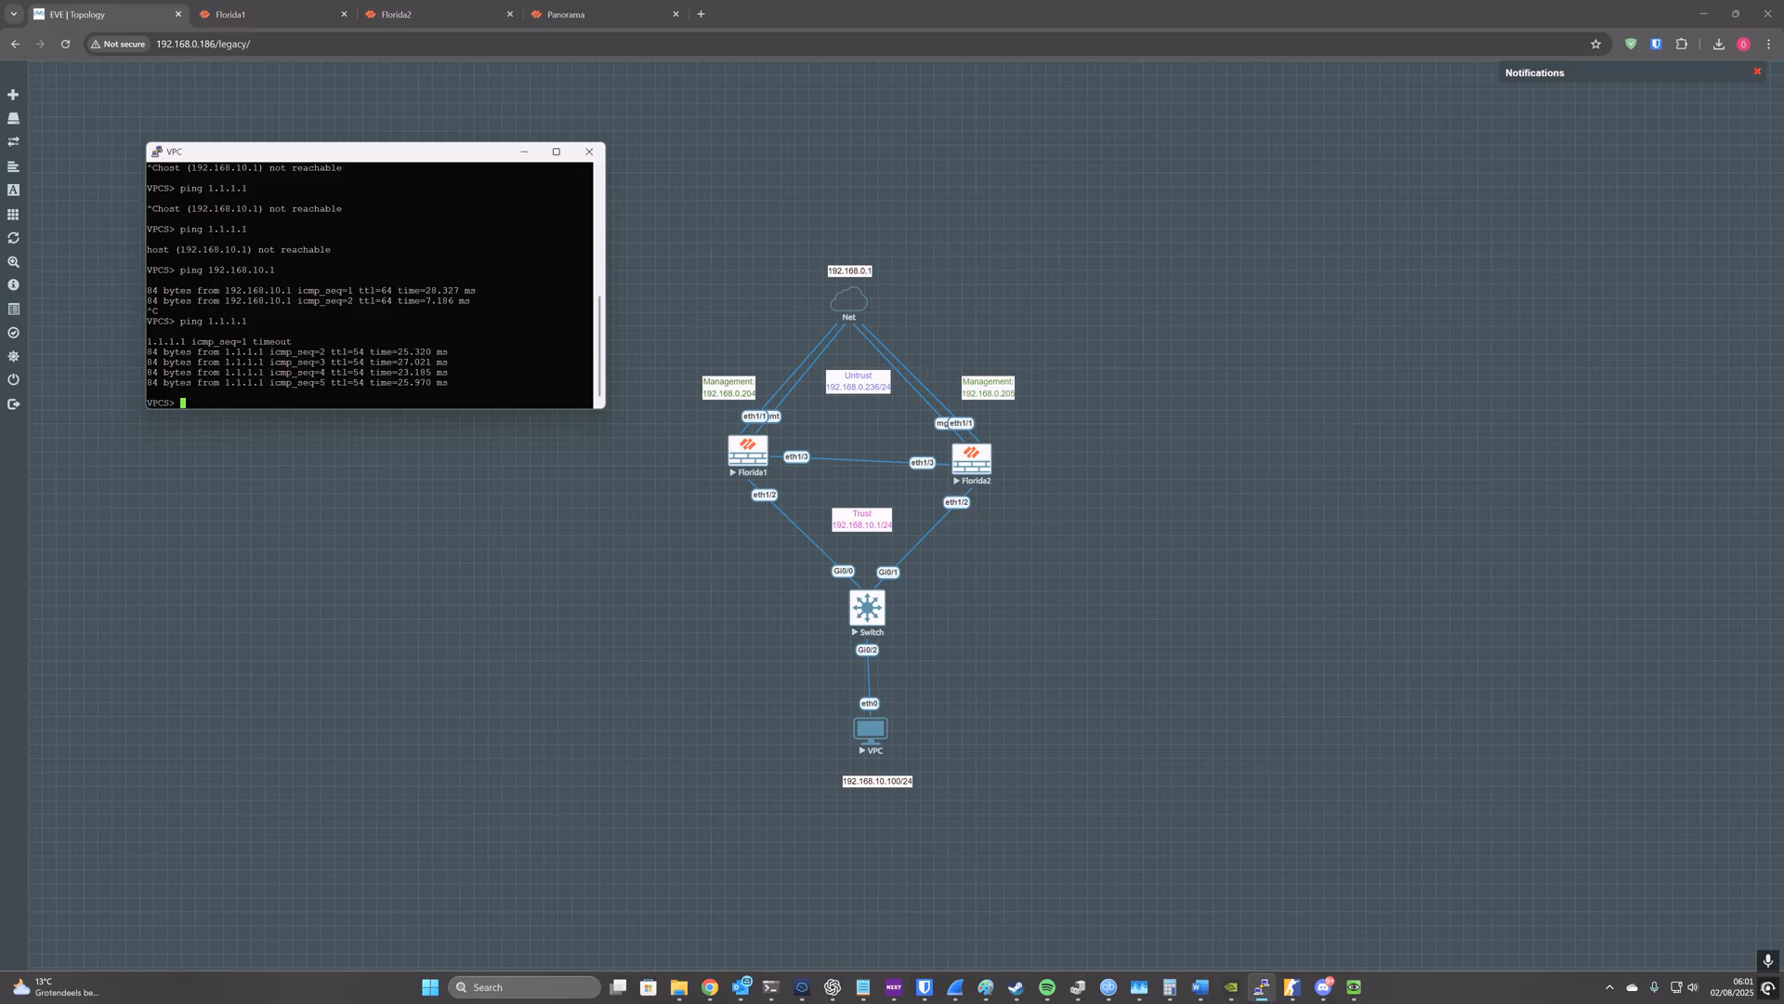
Step: Check the traffic logs on the Florida1 firewall, refreshing them, and on the Florida2 firewall for the test pings
{"action": "left_click", "coordinate": [268, 14]}
{"action": "left_click", "coordinate": [289, 84]}
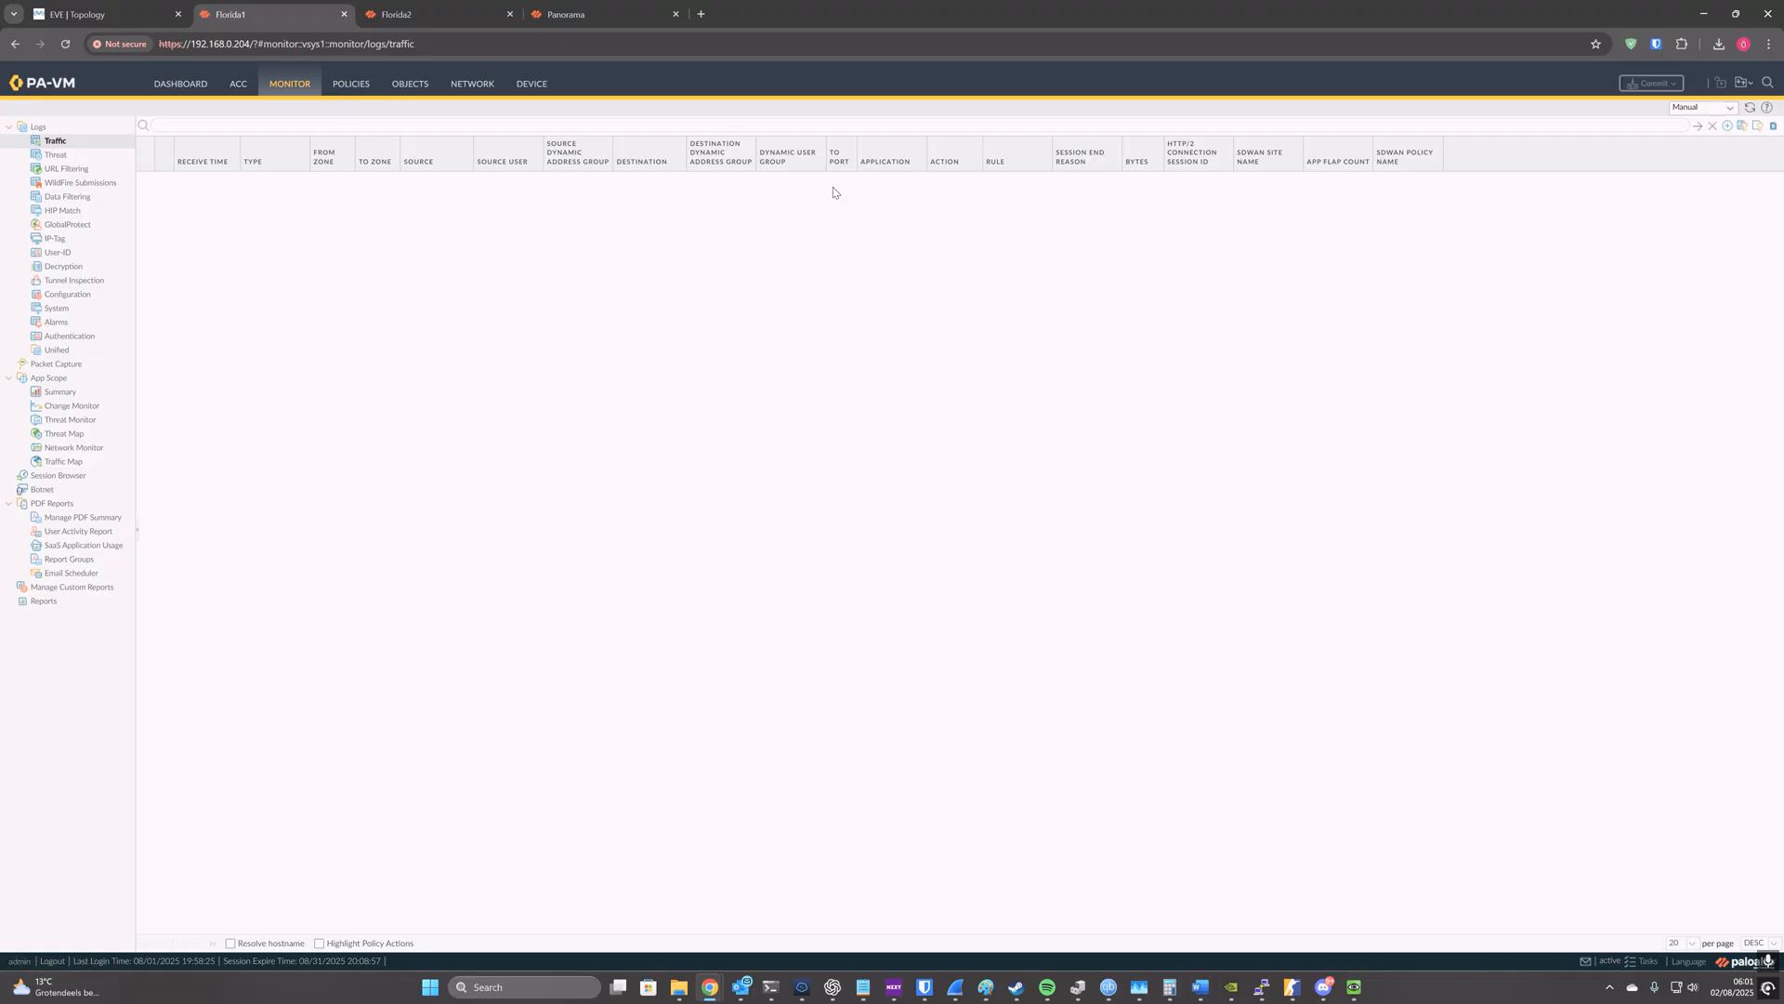
{"action": "left_click", "coordinate": [1750, 107]}
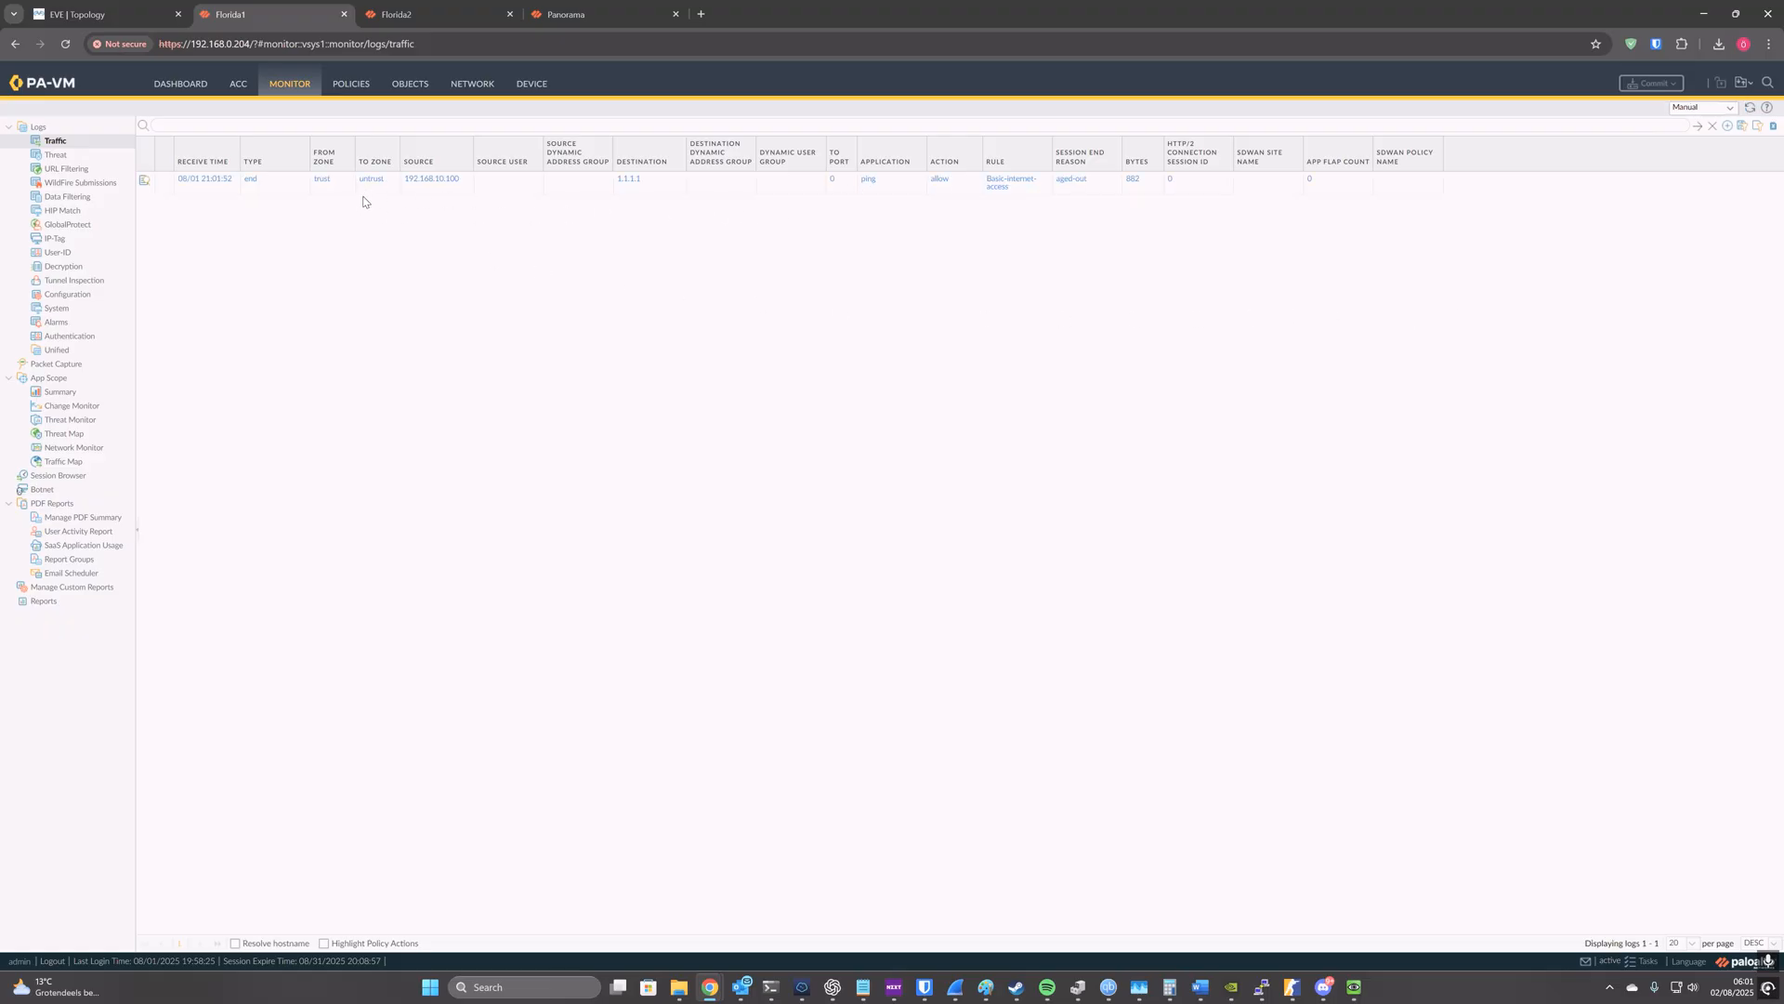
{"action": "left_click", "coordinate": [395, 14]}
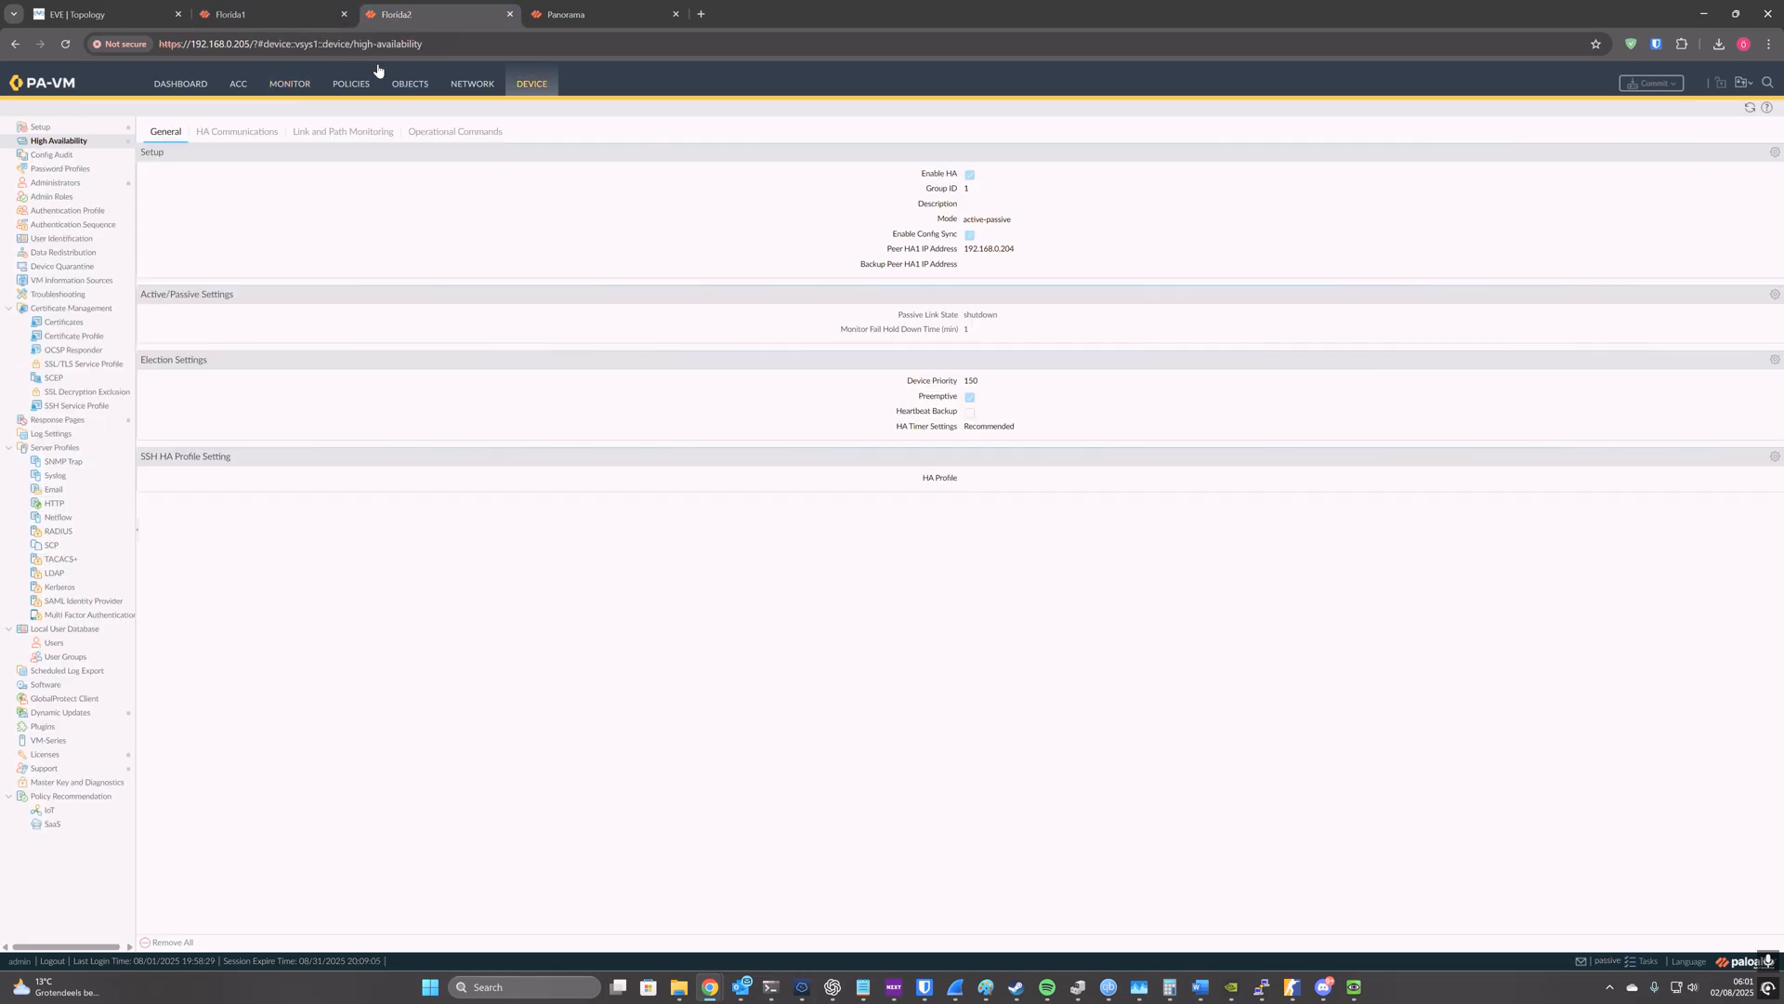
{"action": "left_click", "coordinate": [292, 83]}
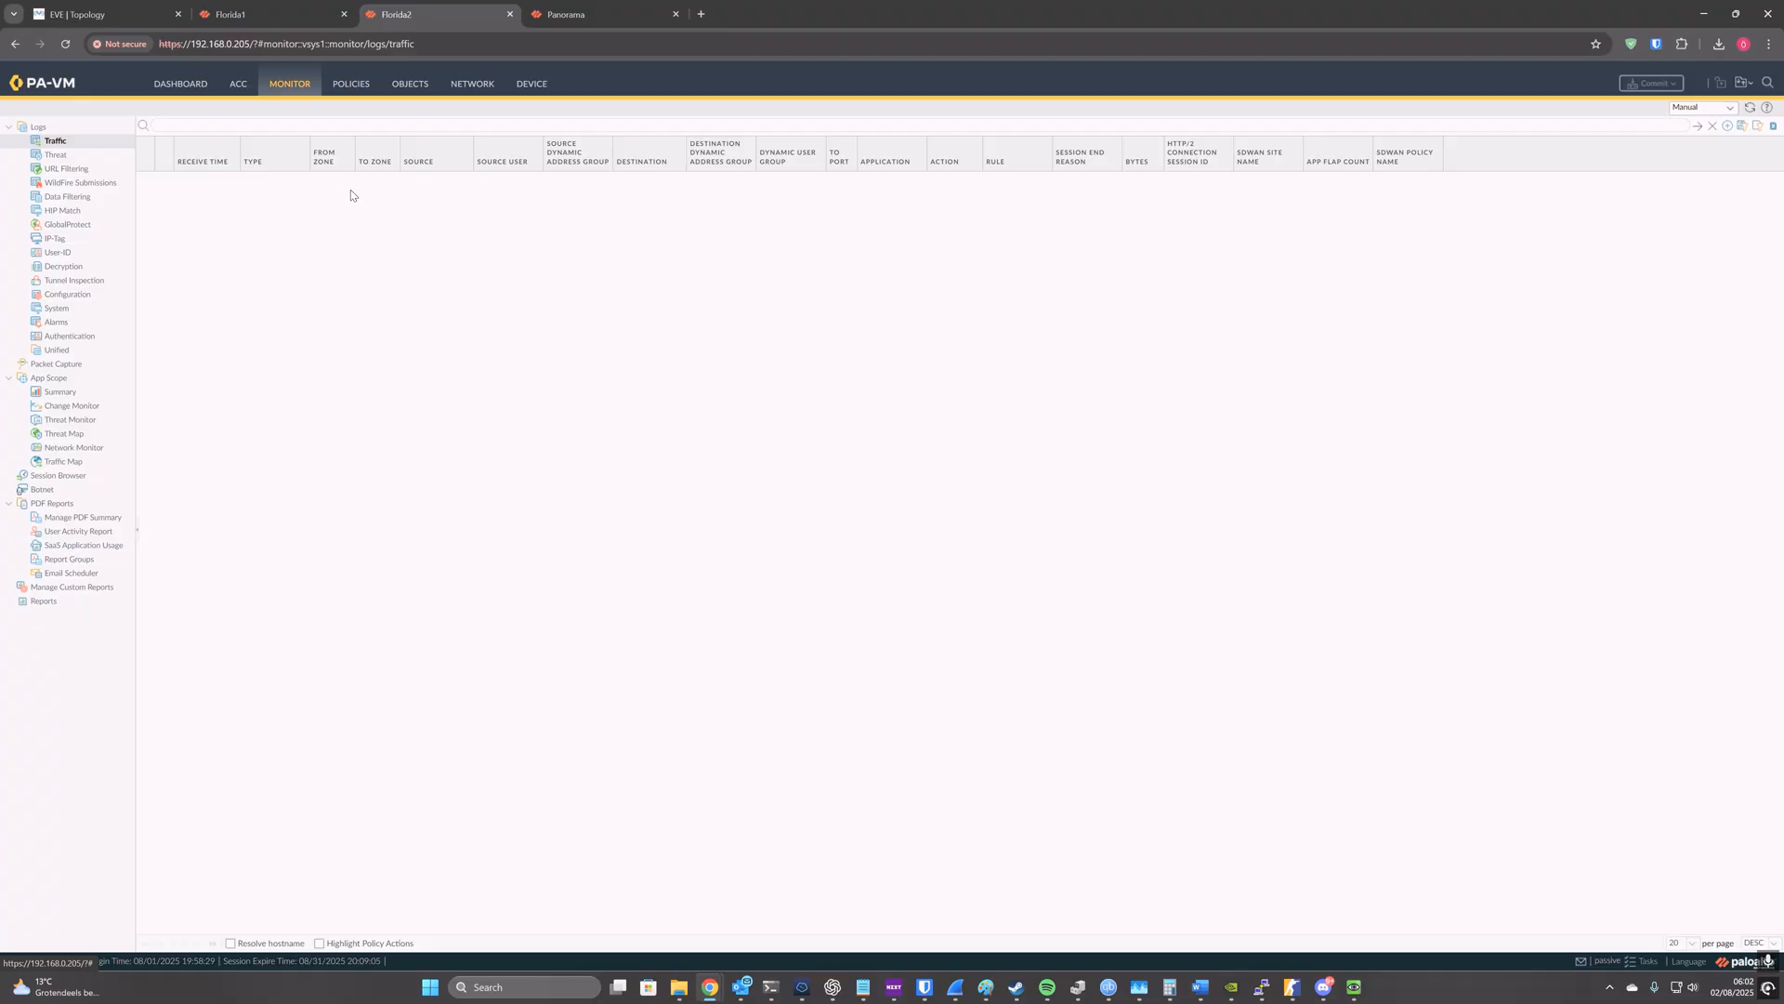
Step: Show Panorama's traffic logs for the Florida-HA device group with the old address filter cleared, refresh them, and widen the Source column
{"action": "left_click", "coordinate": [554, 4]}
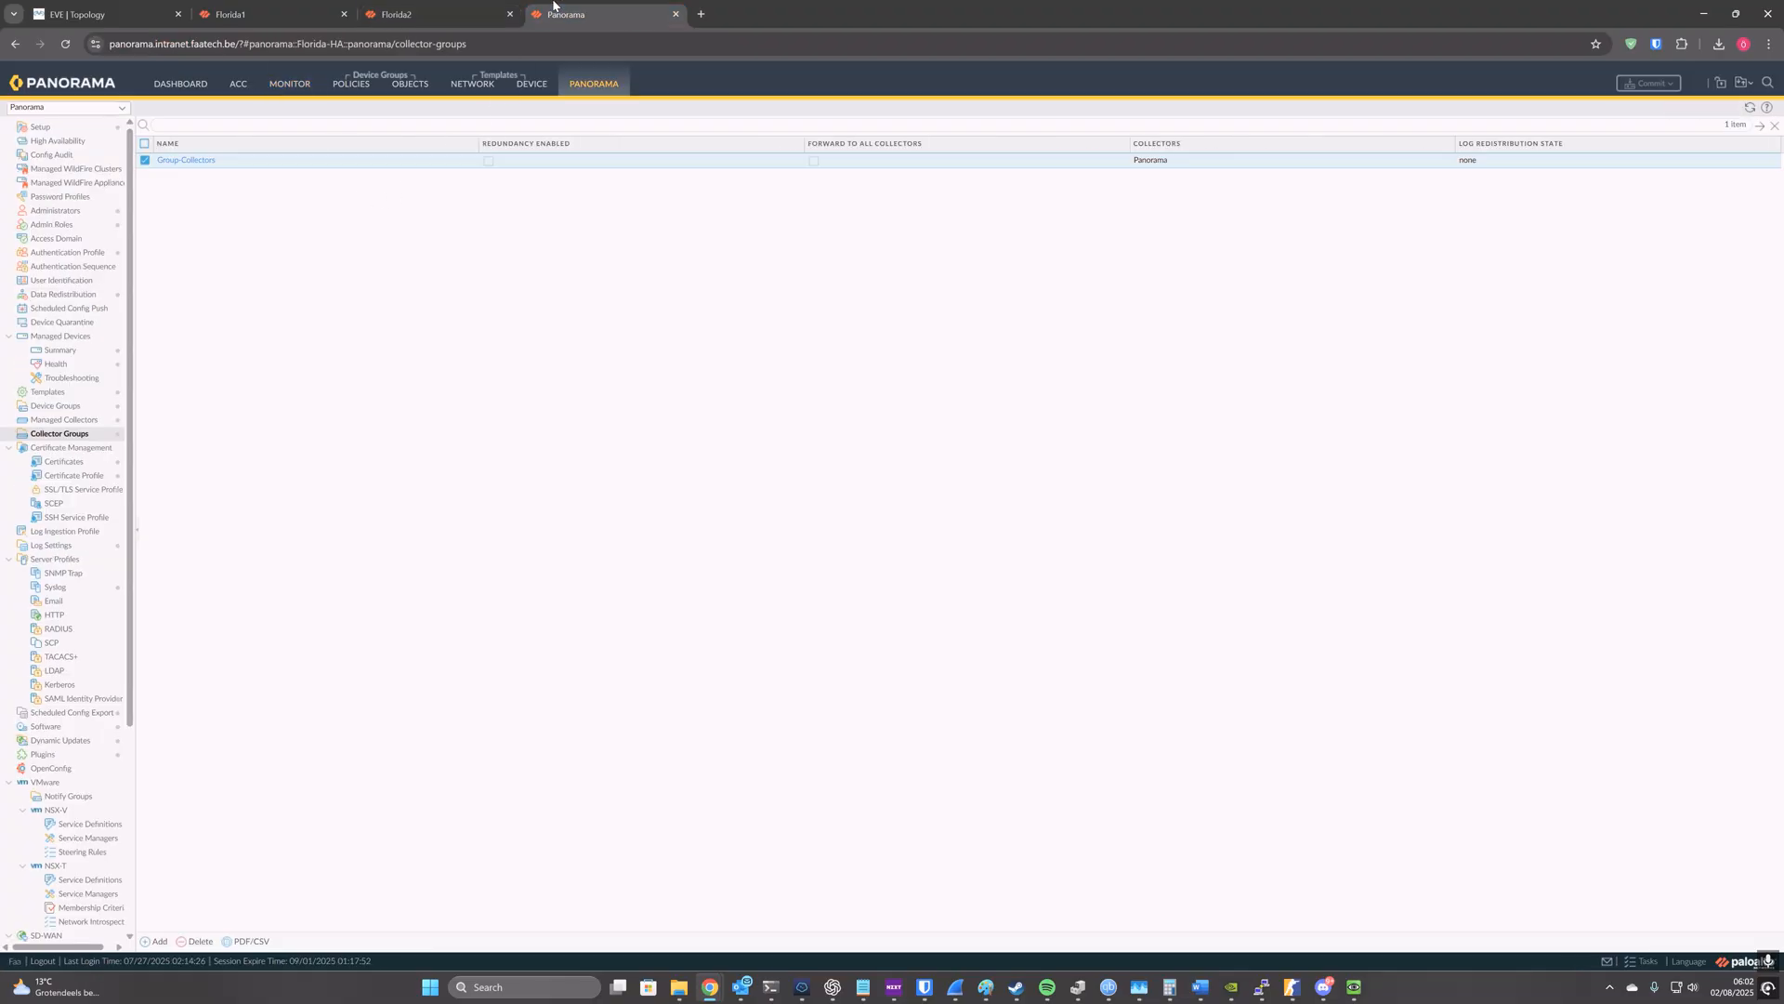
{"action": "left_click", "coordinate": [305, 87]}
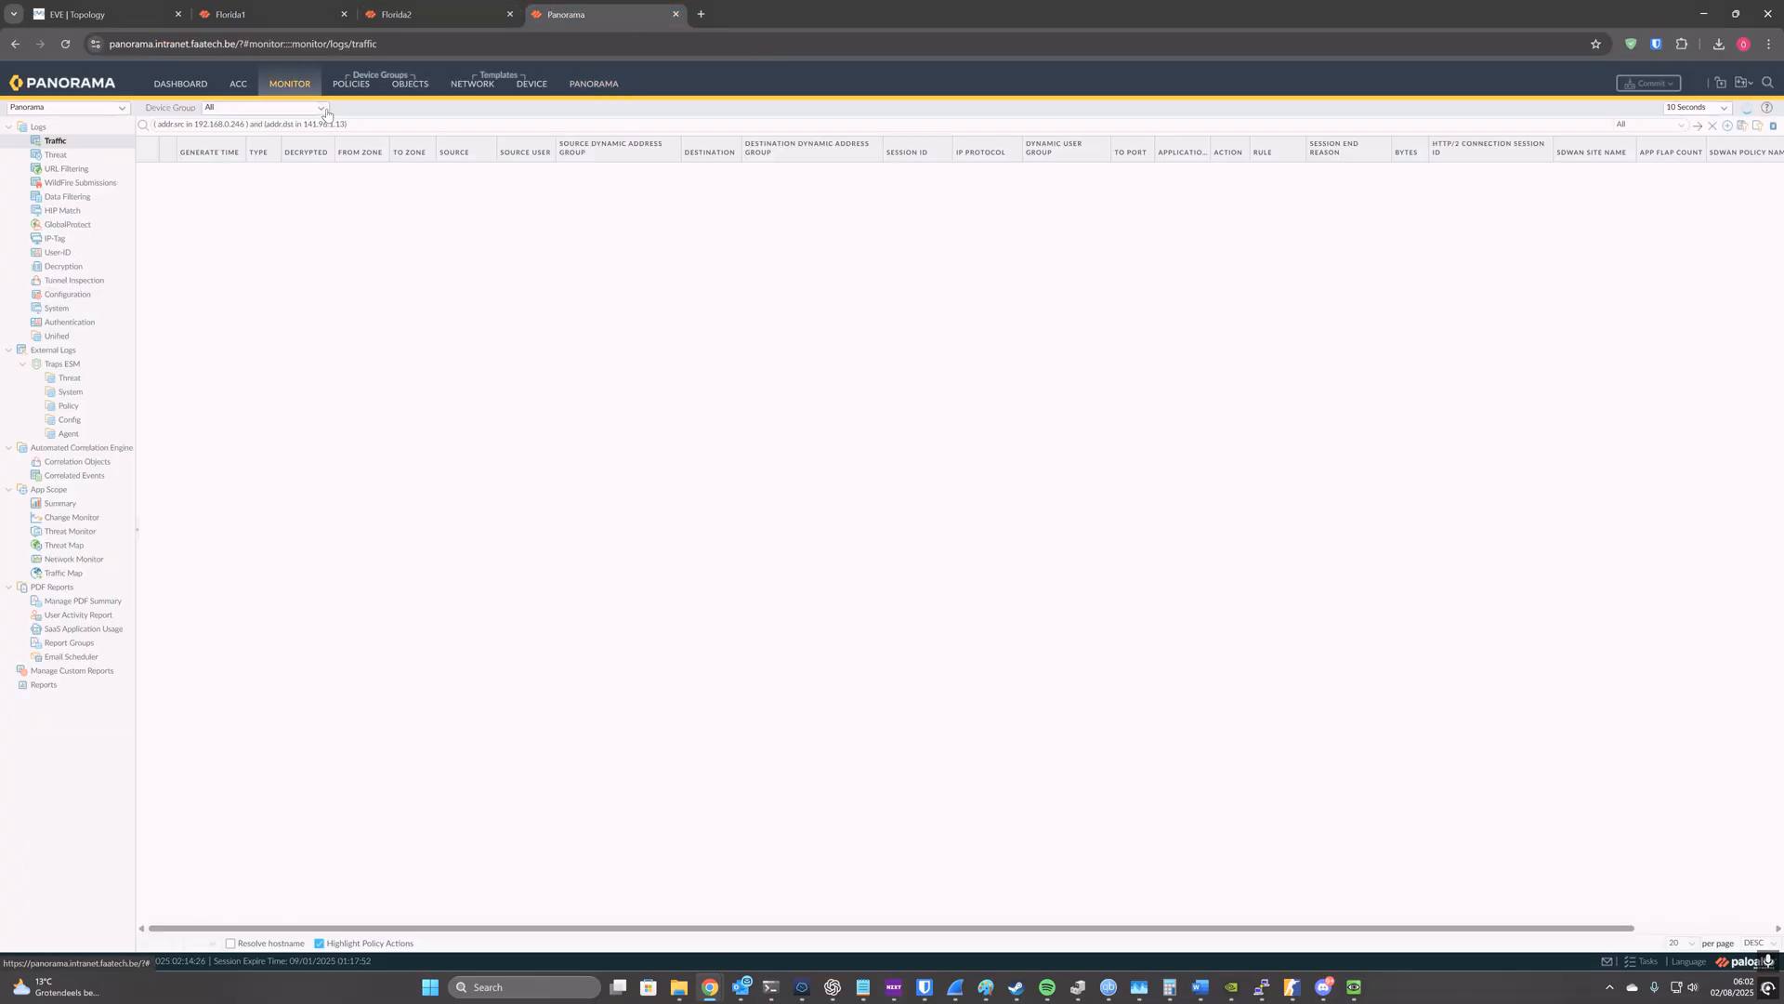
{"action": "left_click", "coordinate": [323, 109]}
{"action": "left_click", "coordinate": [268, 186]}
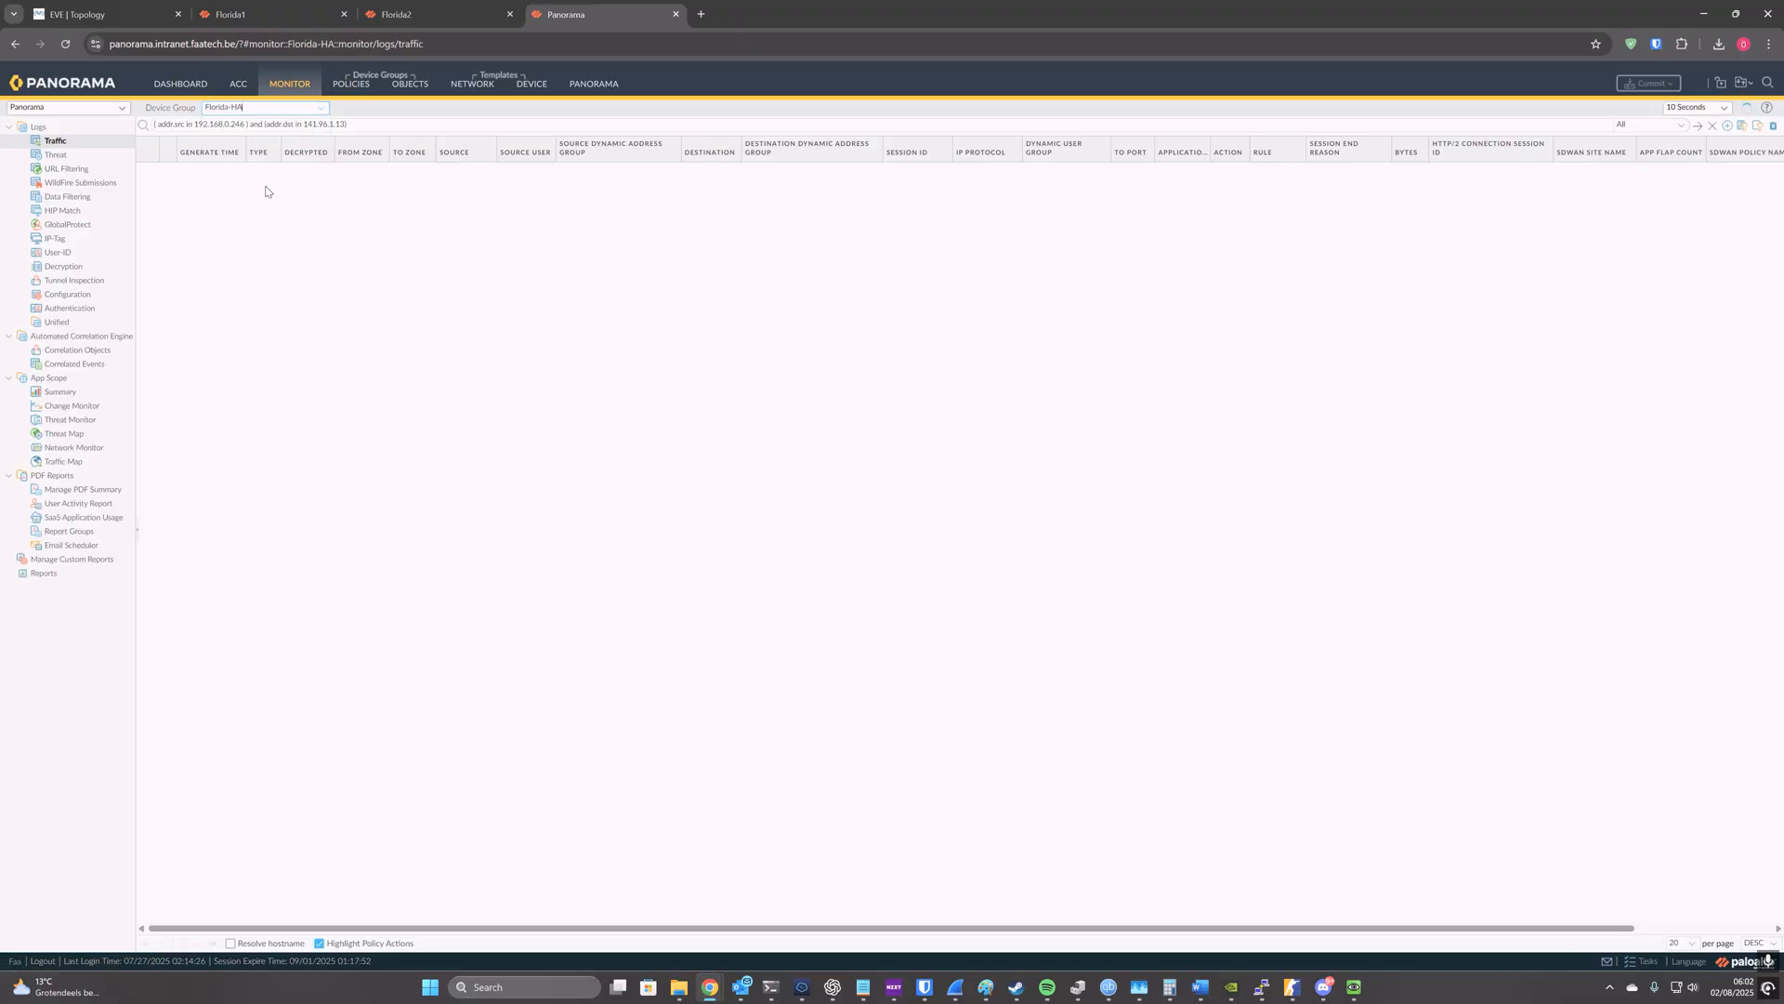
{"action": "left_click_drag", "start_coordinate": [347, 124], "coordinate": [153, 133]}
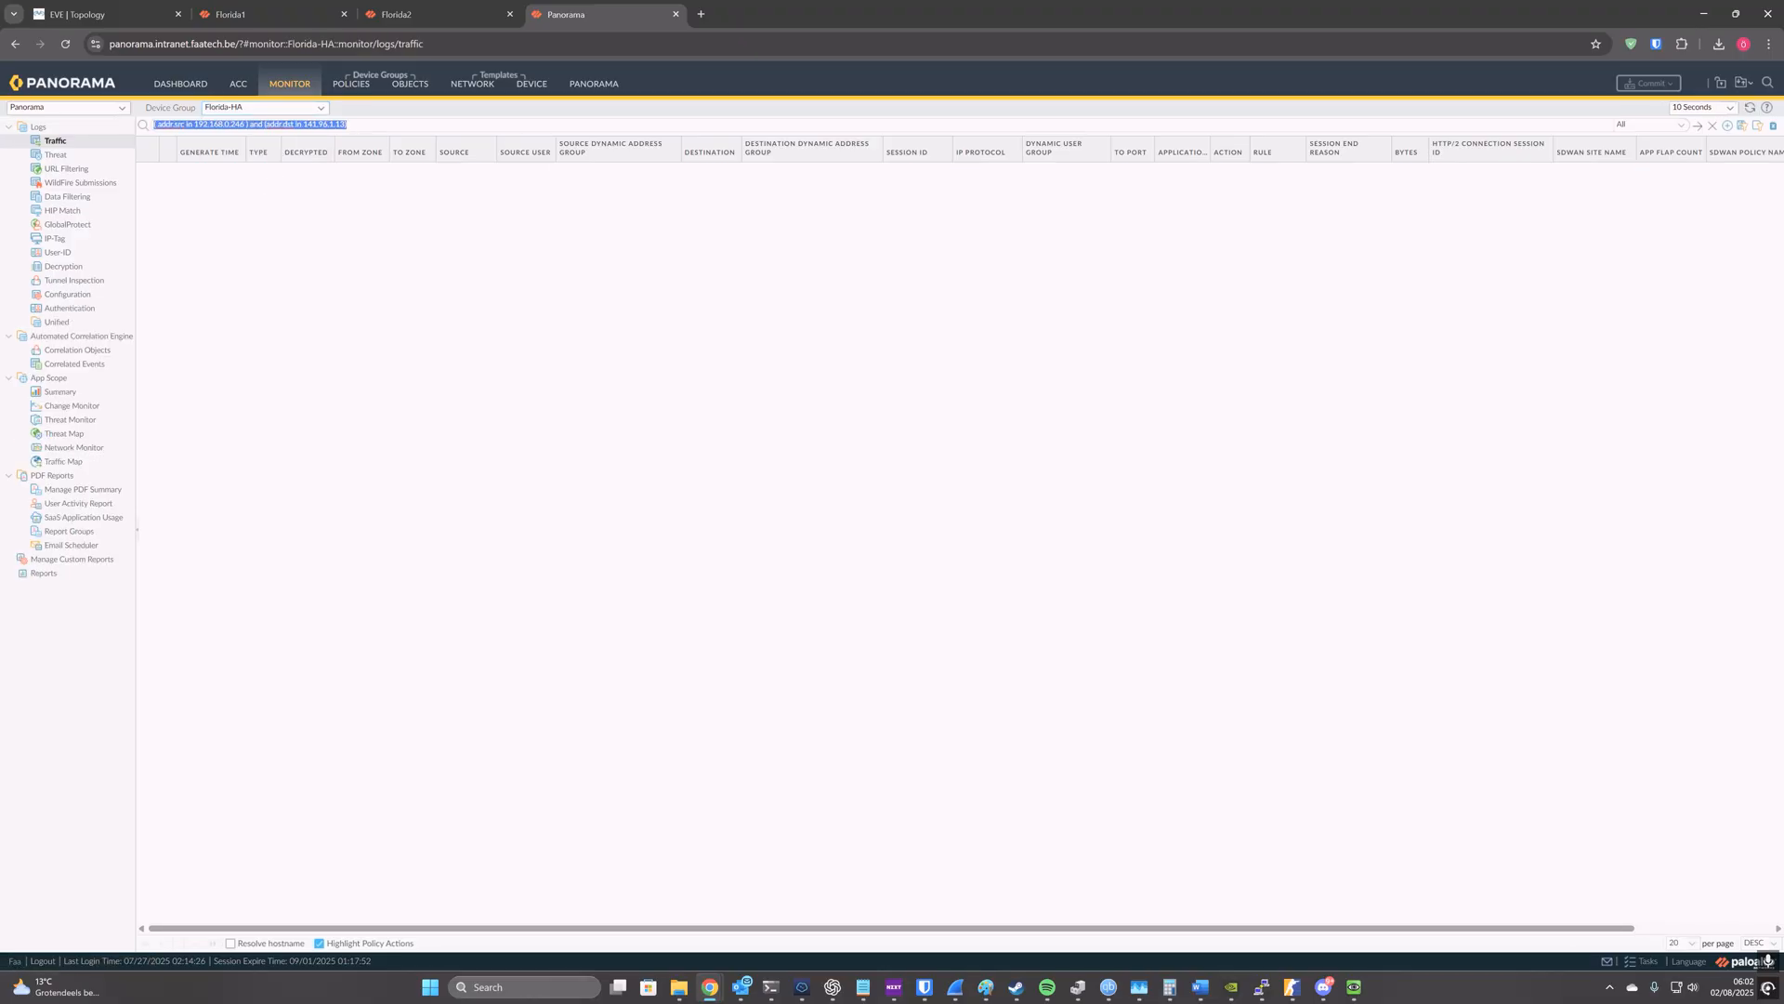
{"action": "key", "text": "BackSpace"}
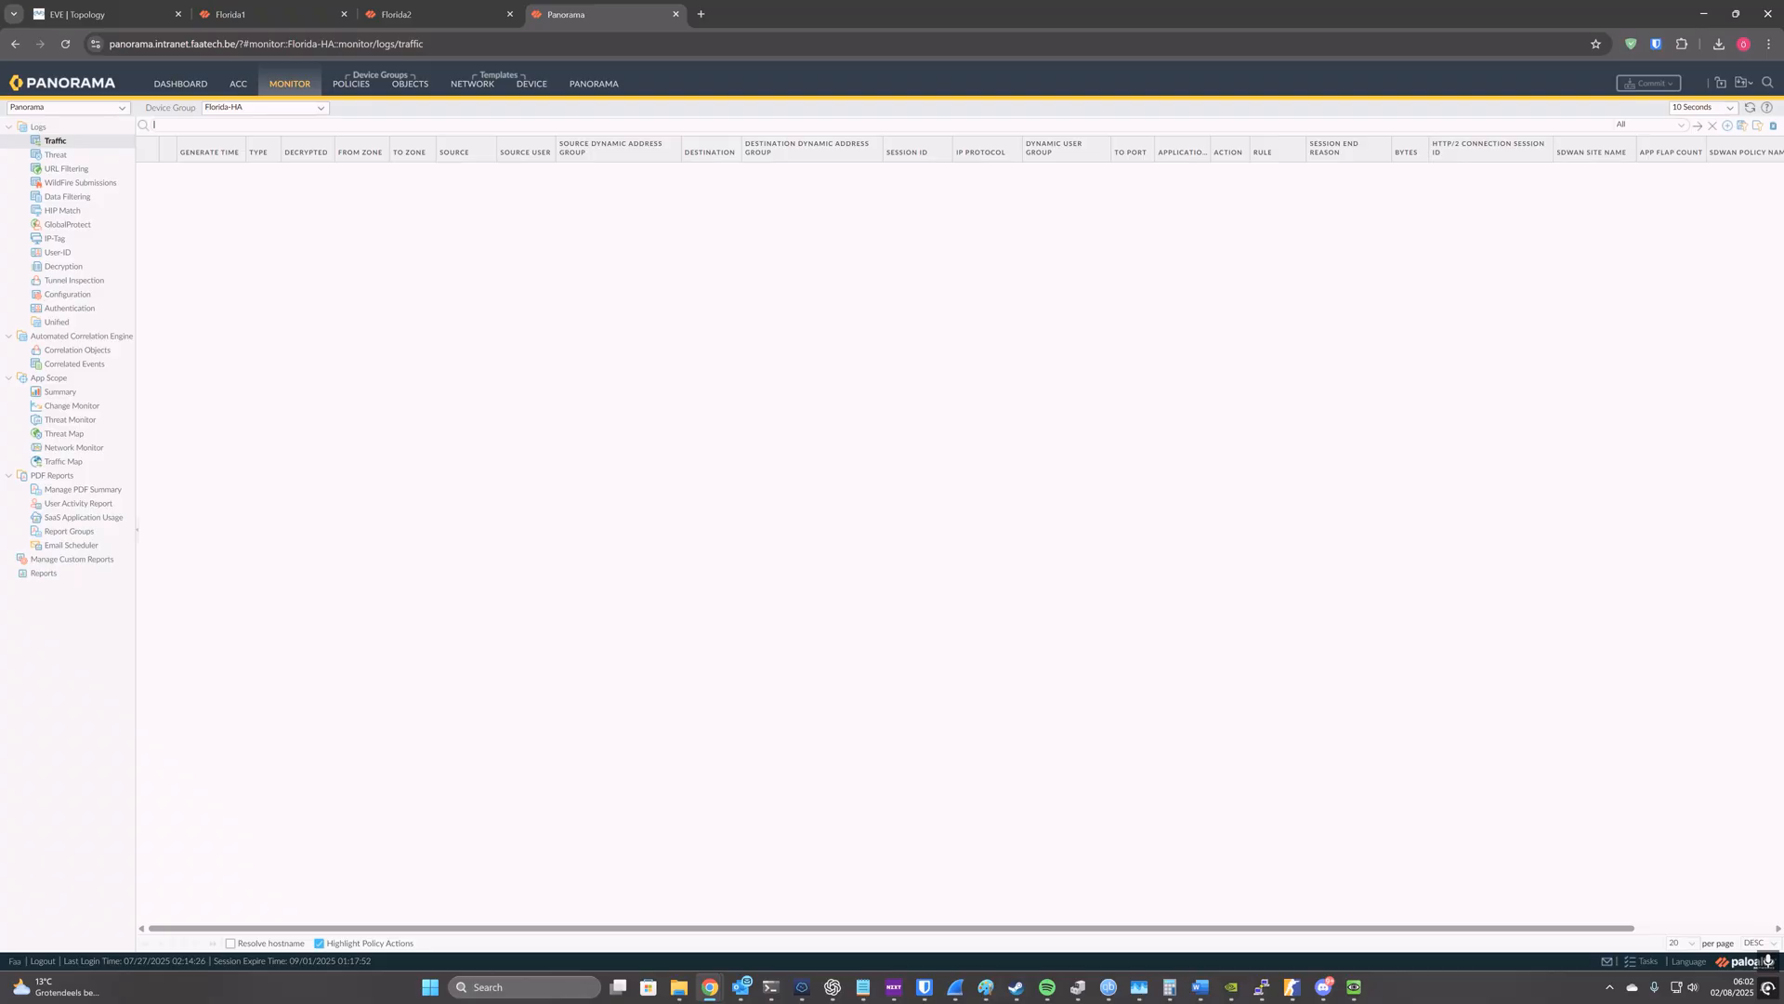
{"action": "left_click", "coordinate": [1750, 108]}
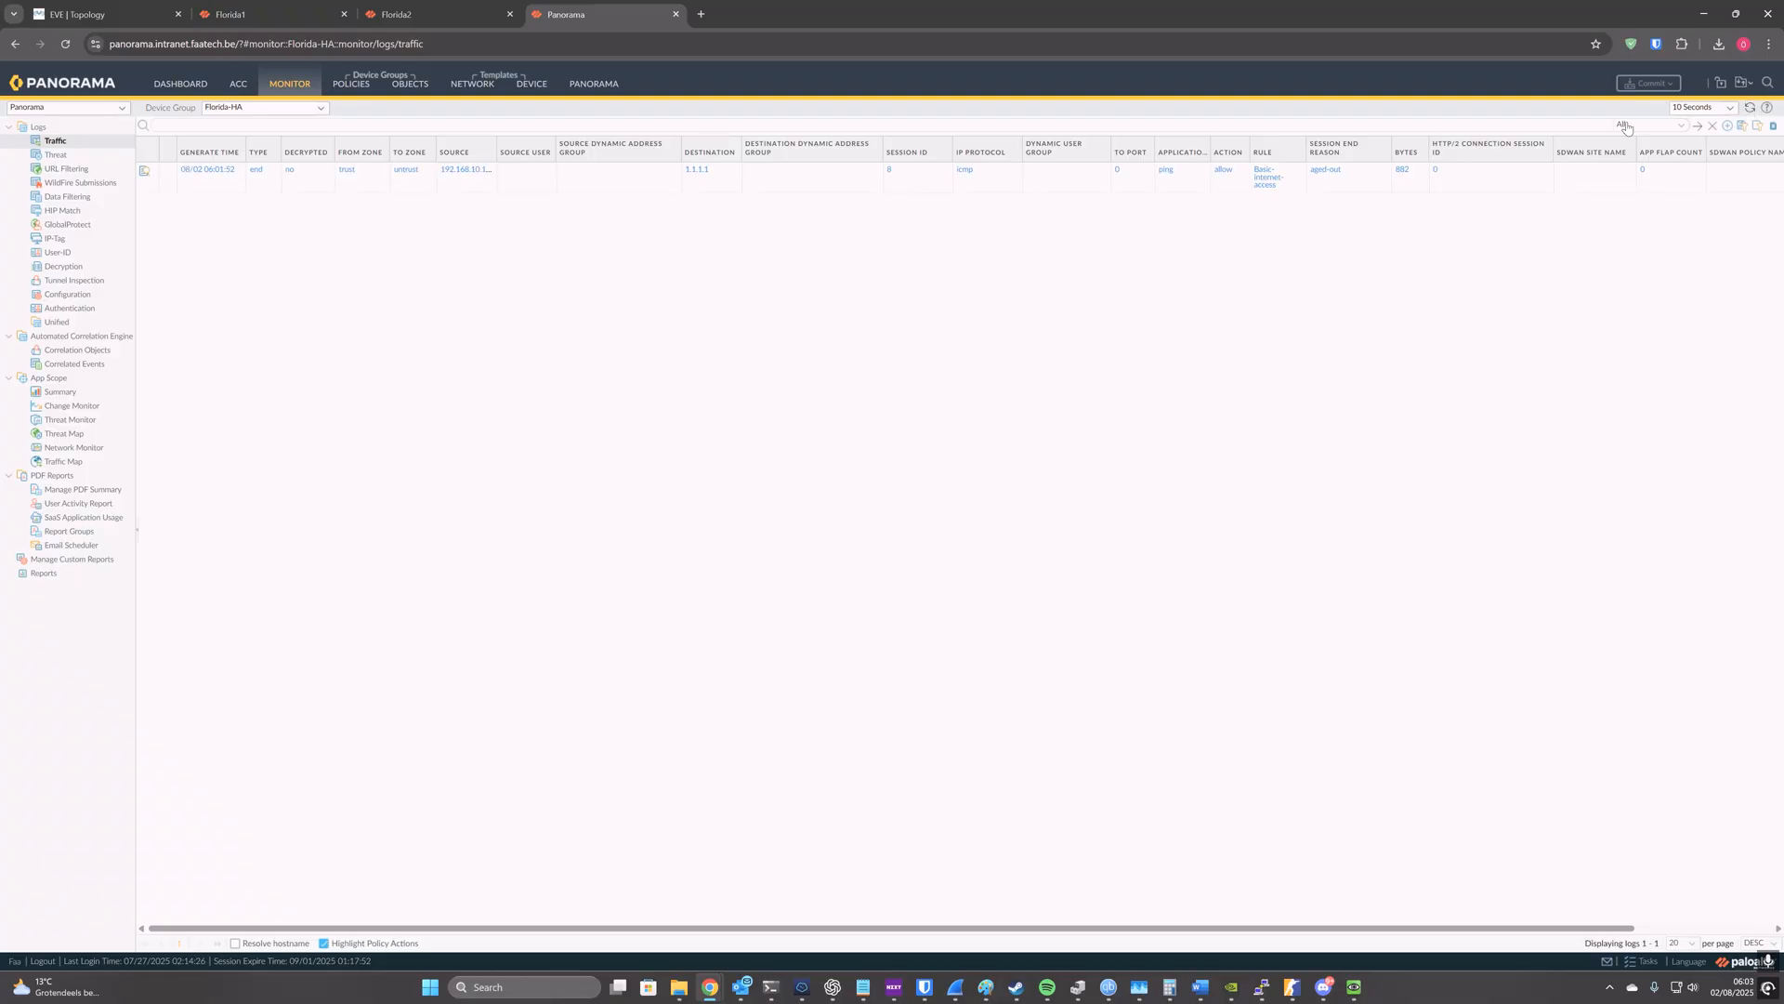
{"action": "left_click_drag", "start_coordinate": [497, 148], "coordinate": [514, 149]}
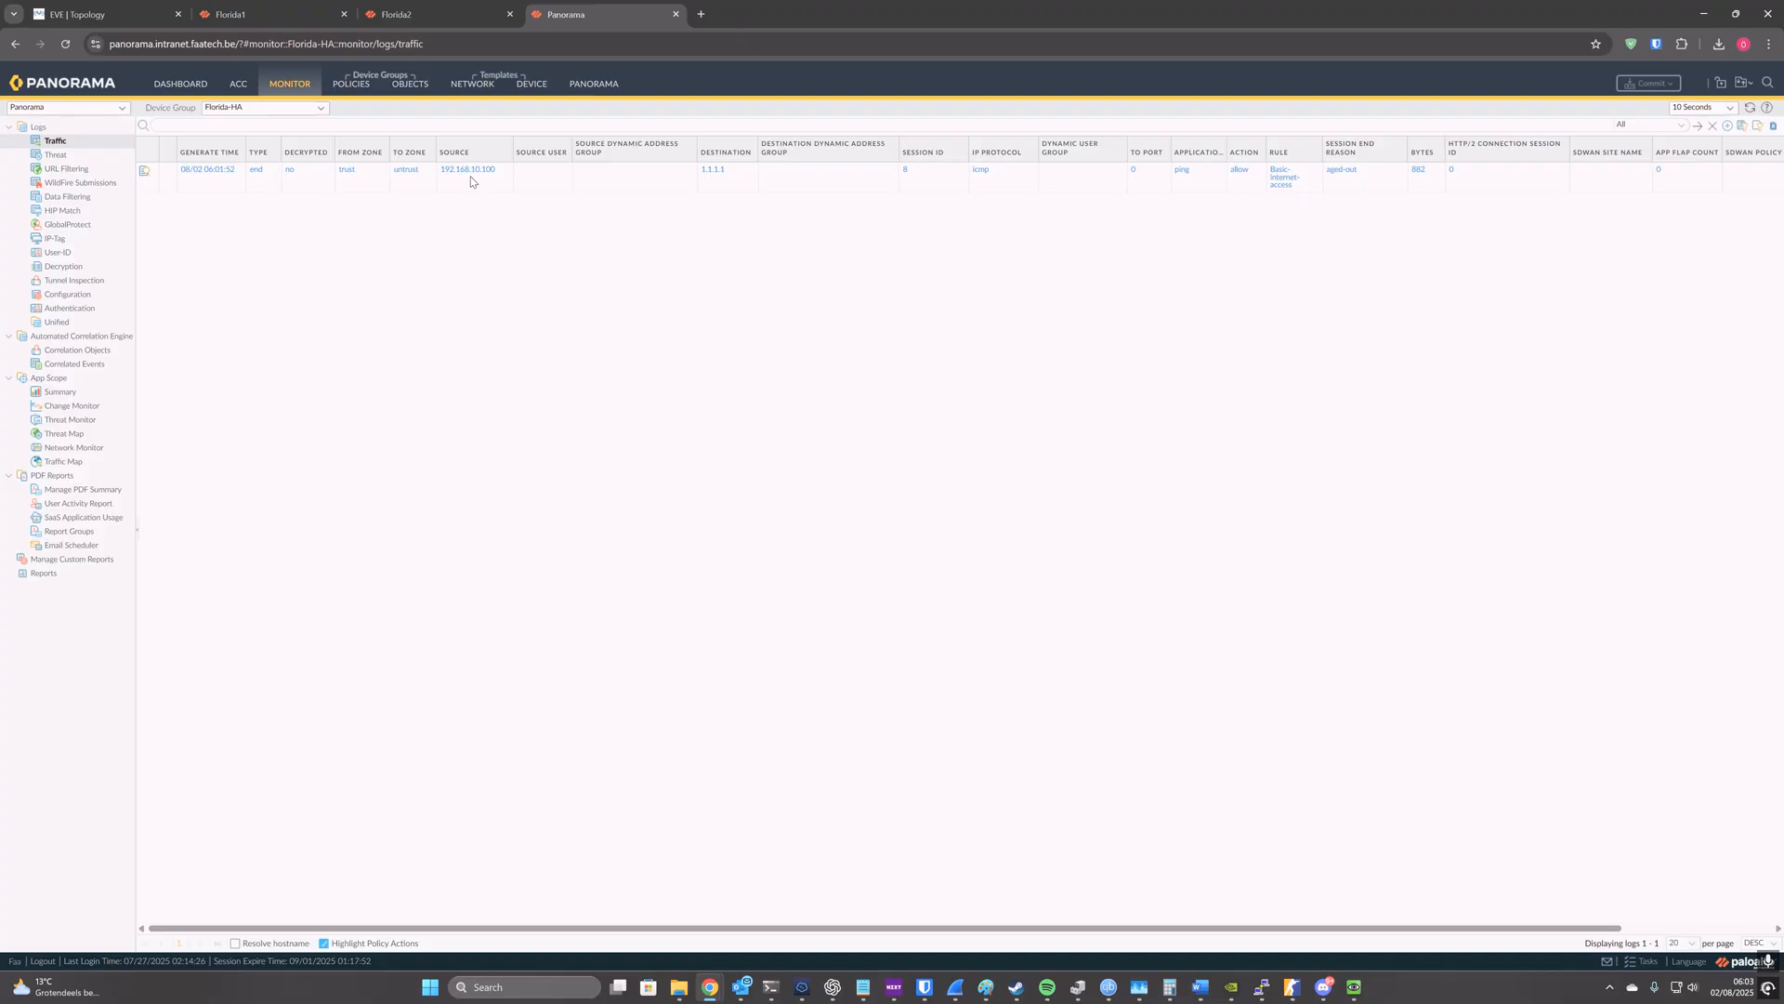